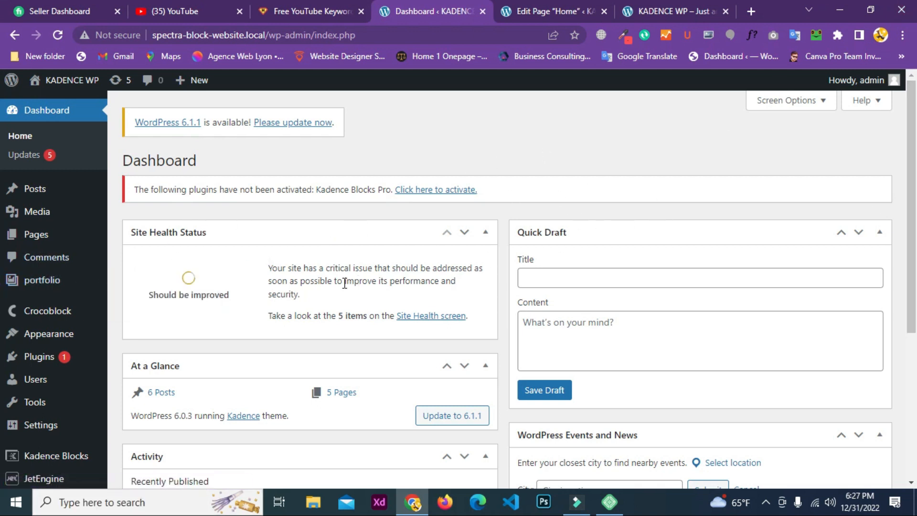
Reload the live site's front page to check its header navigation, and return to the admin dashboard
click(652, 10)
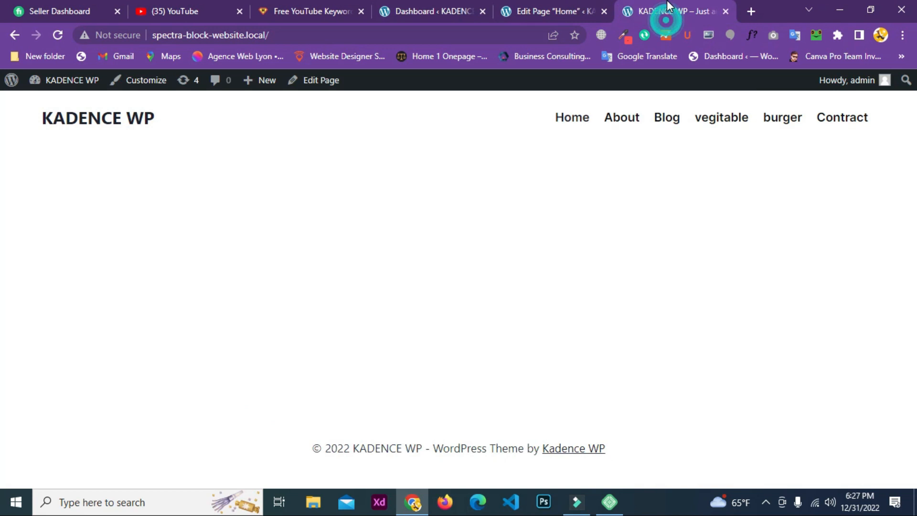
click(59, 37)
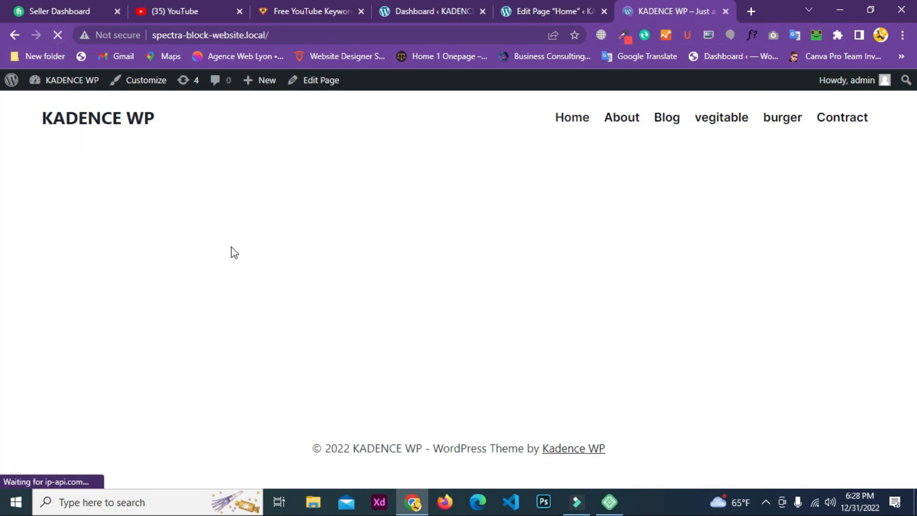
click(432, 10)
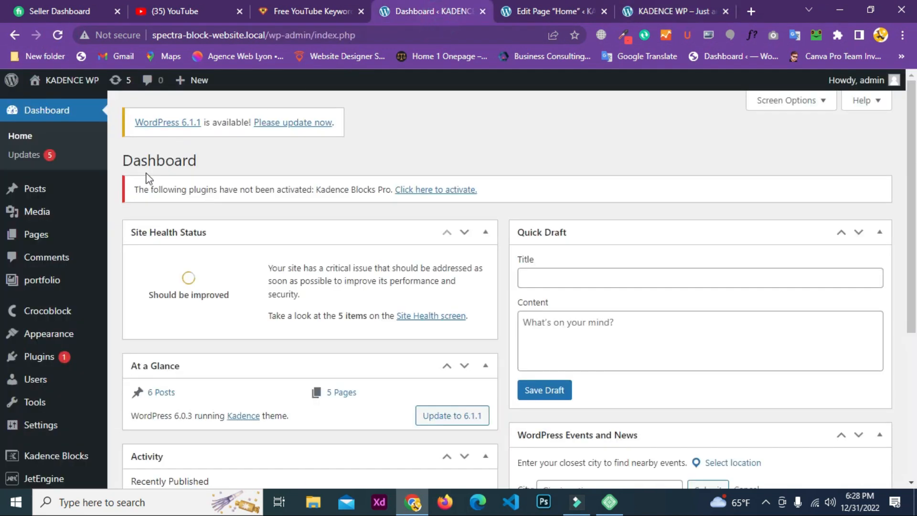
Open the menu editor and add the Contract, Blog and About pages to the Main menu
click(44, 334)
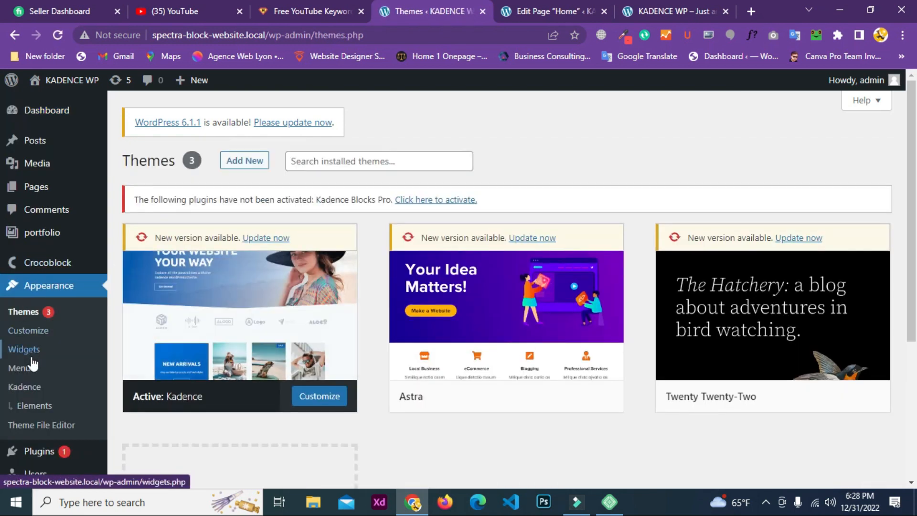
click(29, 368)
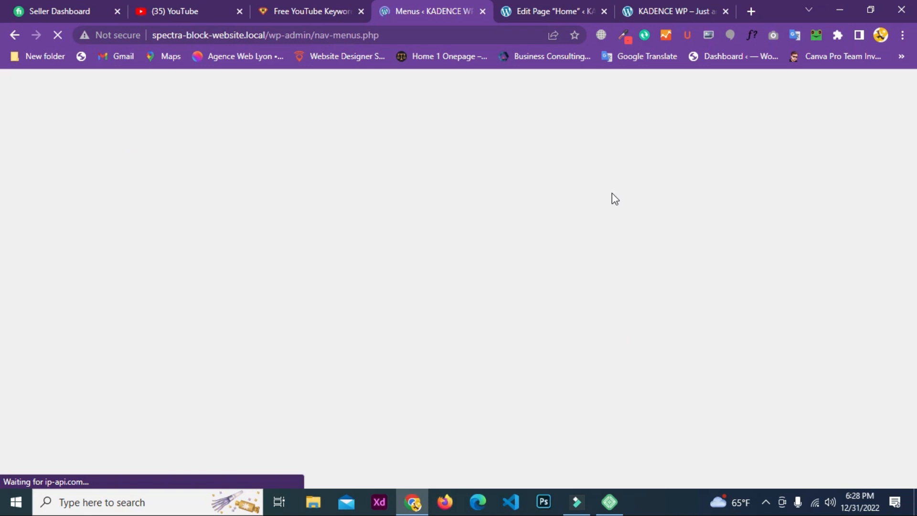
scroll(541, 205, down, 5)
scroll(454, 191, up, 1)
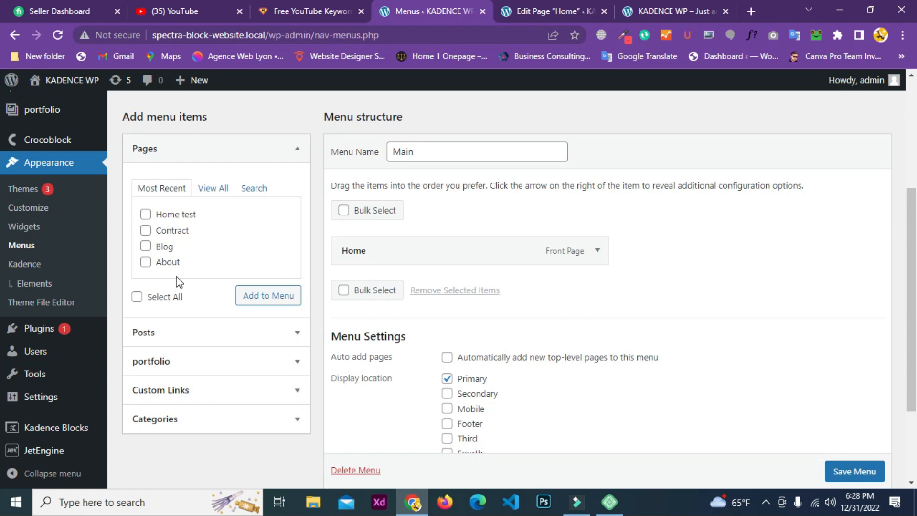
click(146, 231)
click(146, 246)
click(146, 262)
click(251, 295)
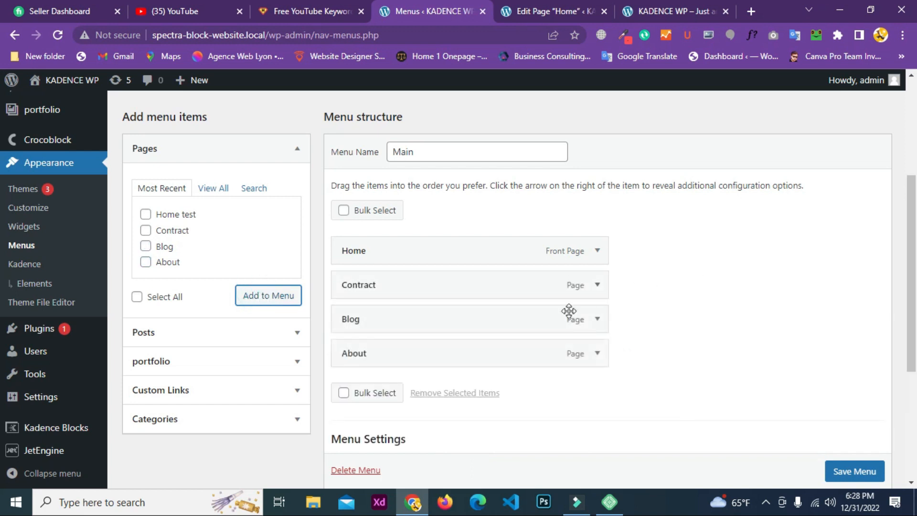
Move the About item directly below Home in the Main menu and save the menu
drag(454, 353, 456, 272)
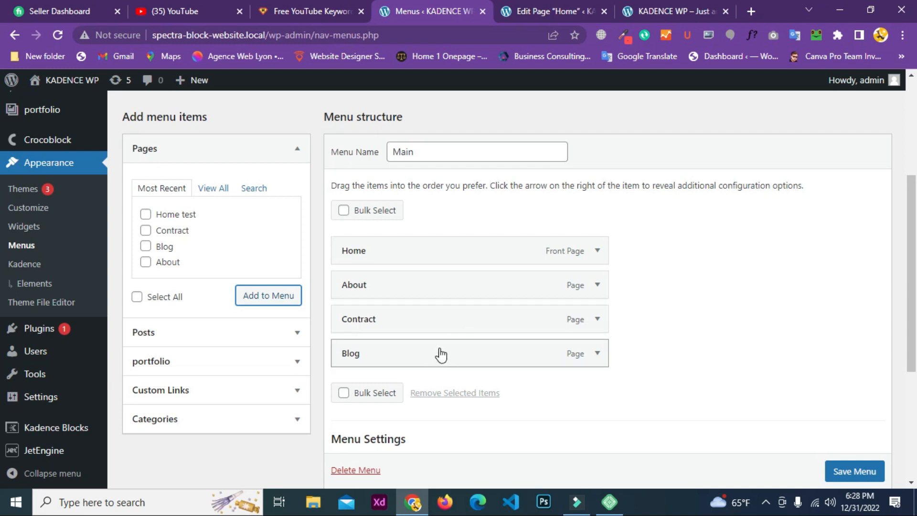
scroll(747, 370, down, 3)
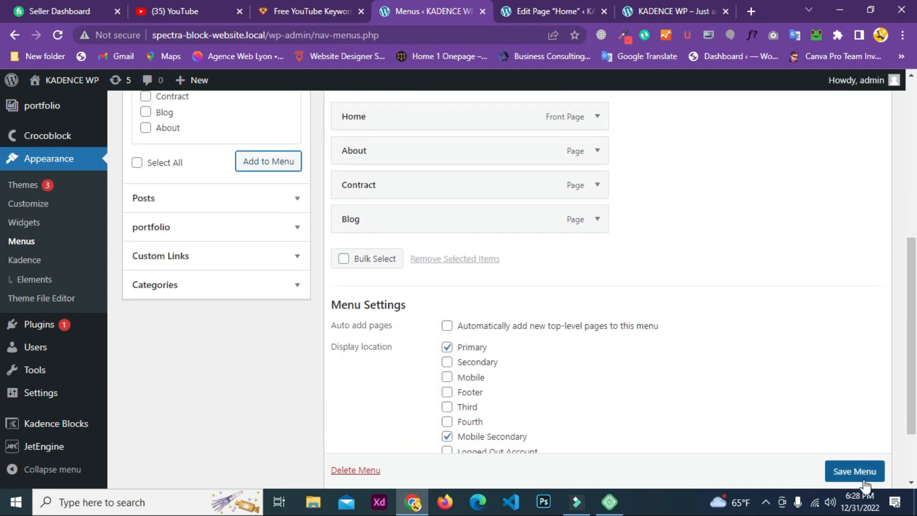
scroll(866, 486, down, 1)
click(855, 471)
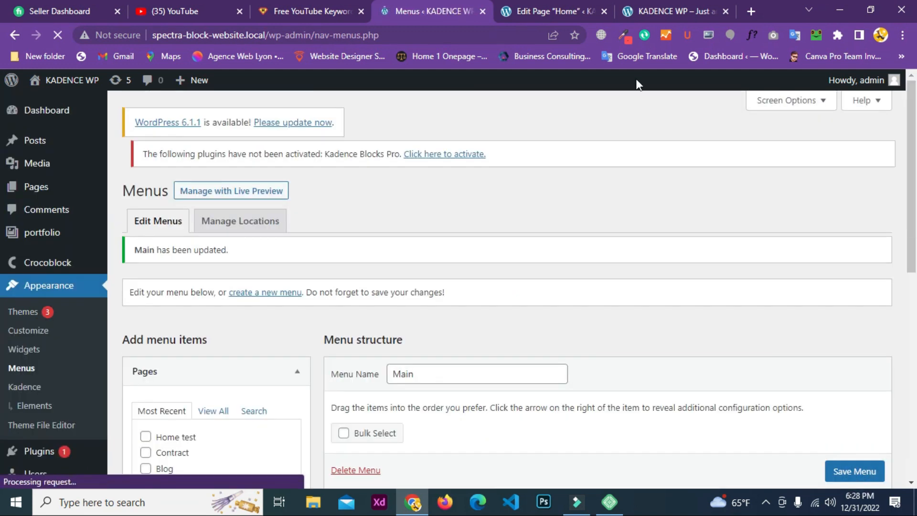
Reload the live front page to check its header menu, and compare its Home page with the page editor
click(692, 11)
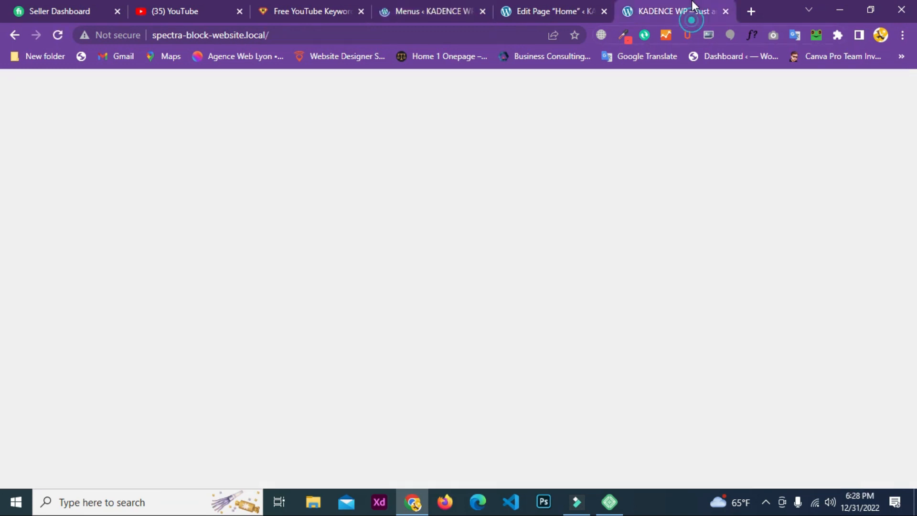
click(57, 35)
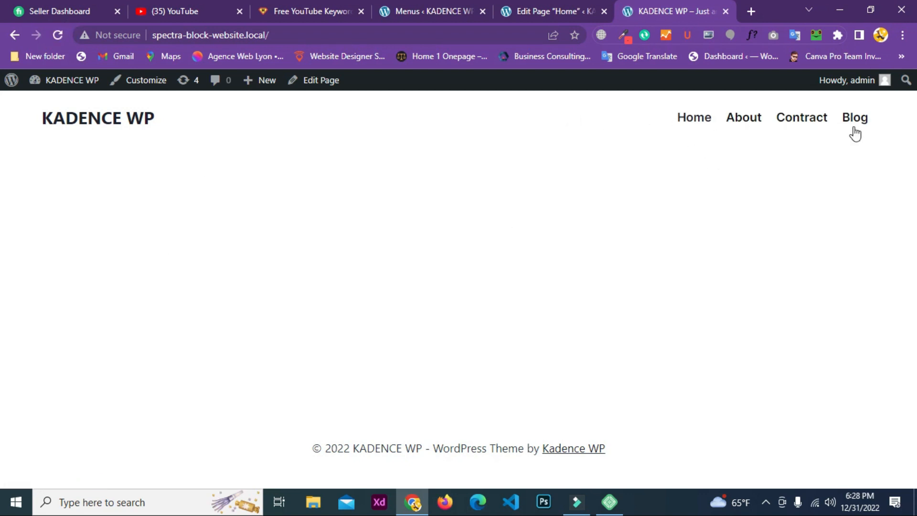
click(688, 118)
click(569, 7)
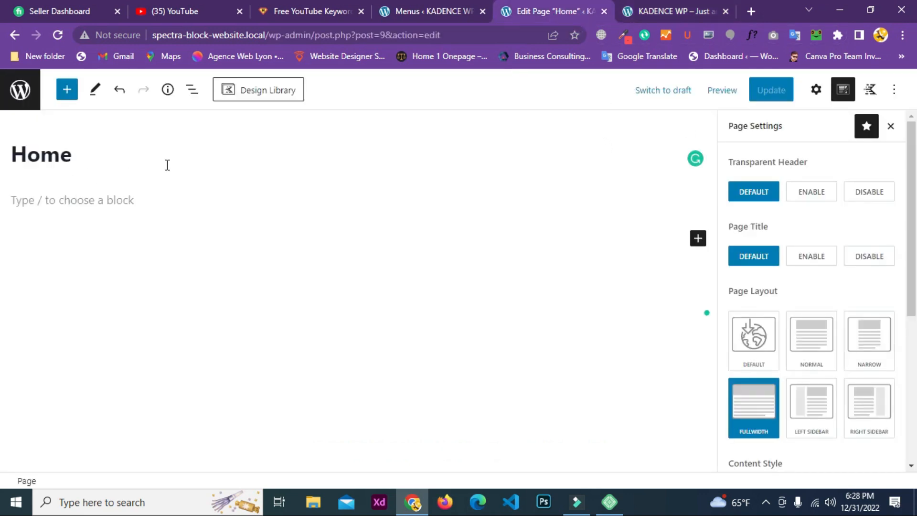
click(669, 13)
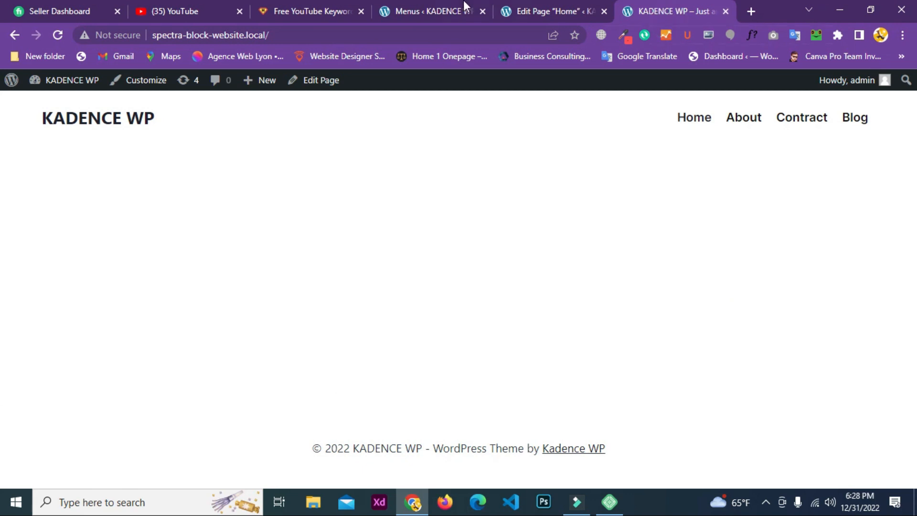
Disable the page title in the Home page's settings and update the page
click(532, 3)
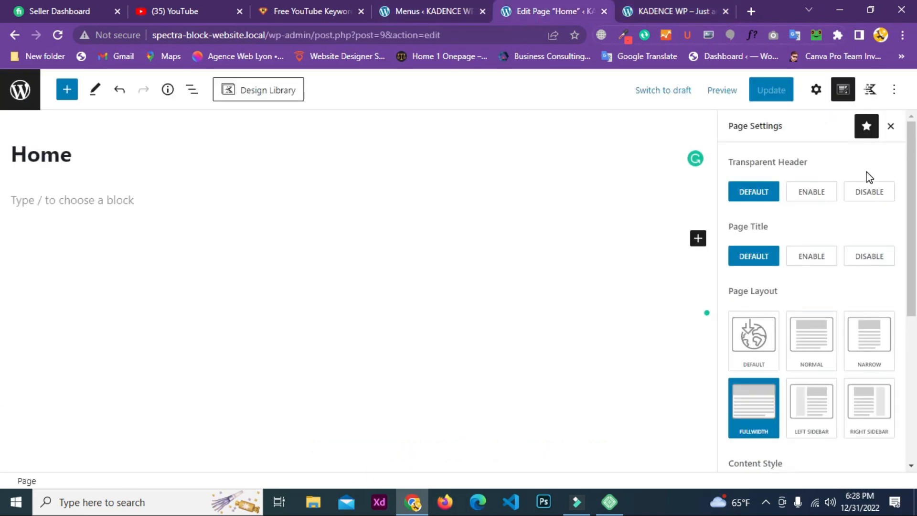
click(867, 258)
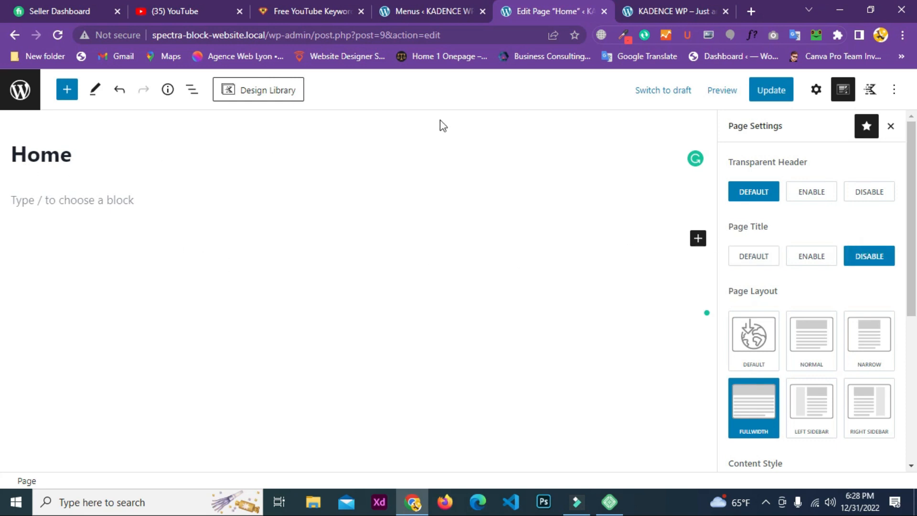
click(771, 89)
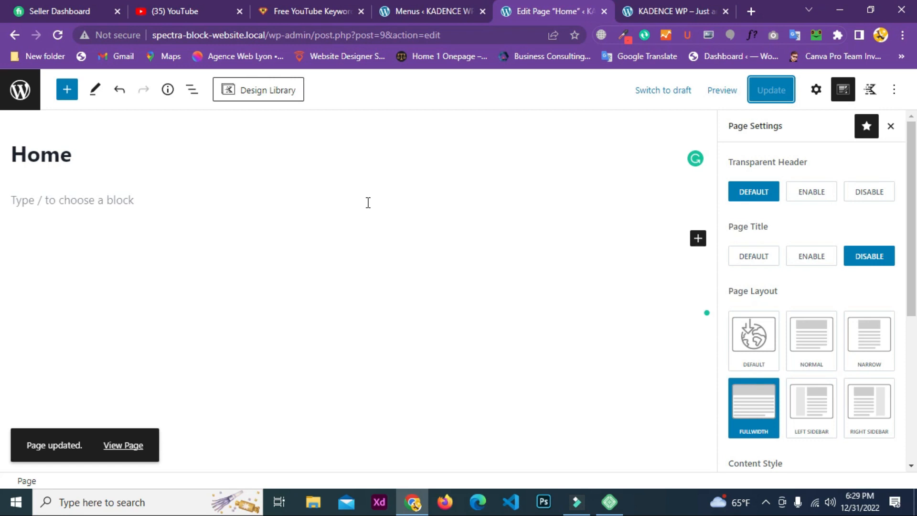
Insert a Row Layout block on the Home page, align it to full width and give it the single-column layout
click(697, 239)
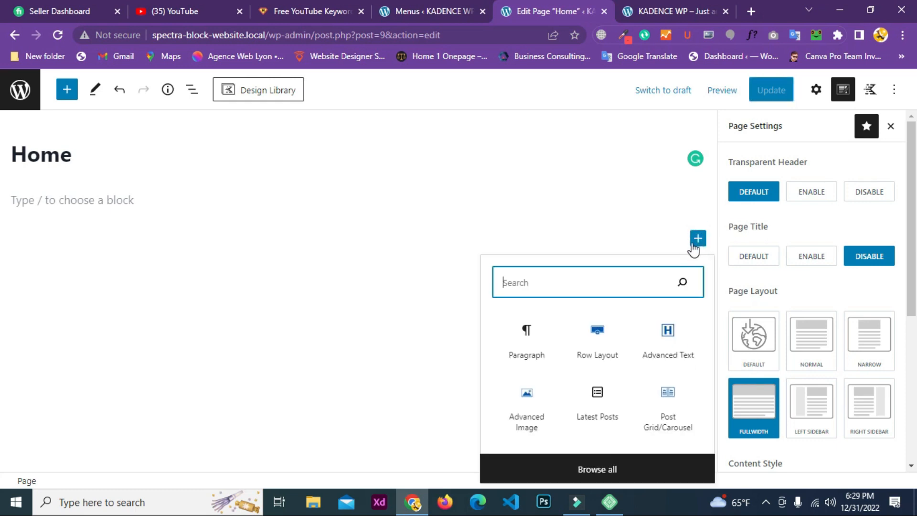
click(600, 345)
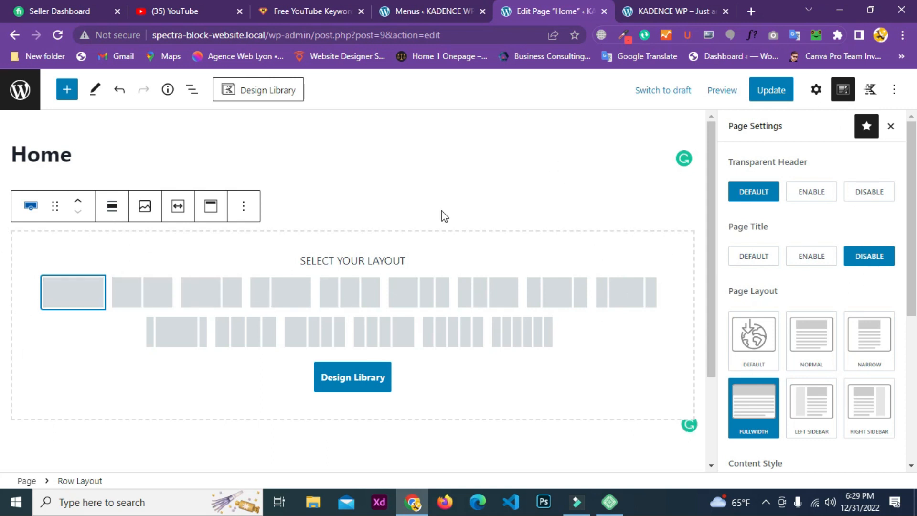
click(113, 210)
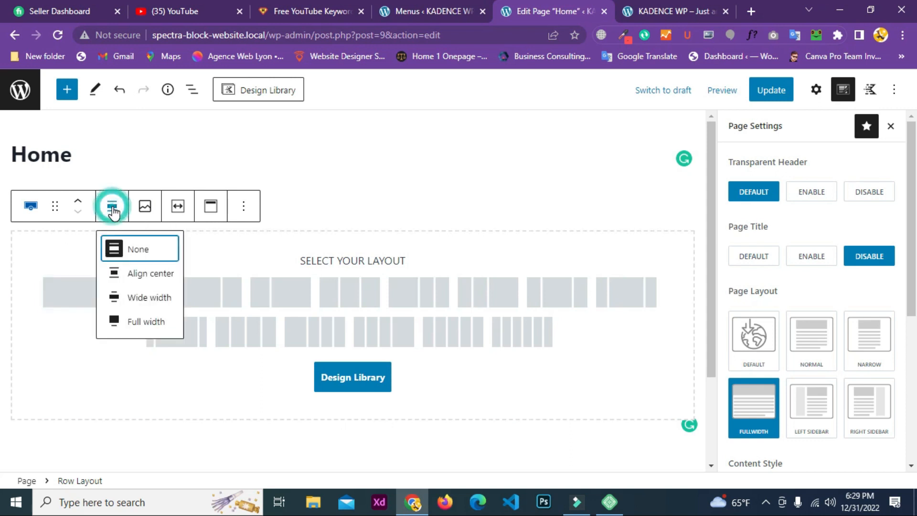
click(136, 323)
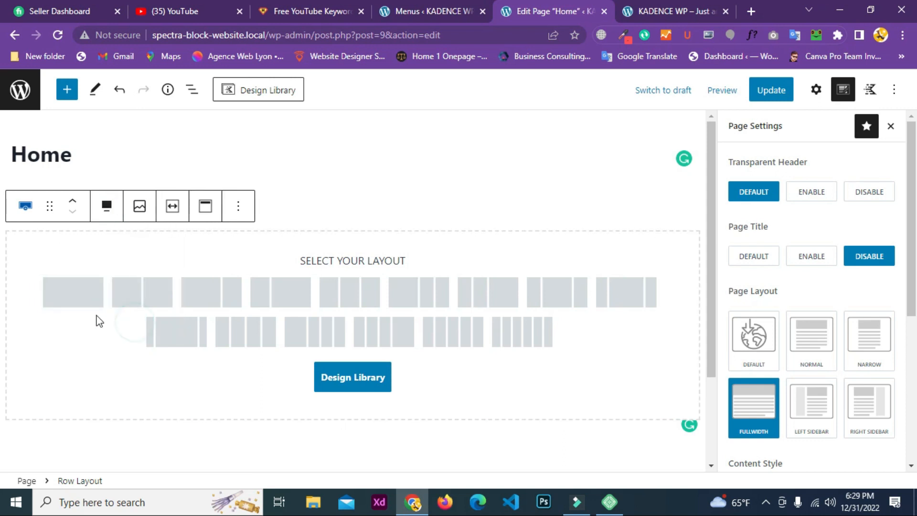
click(77, 301)
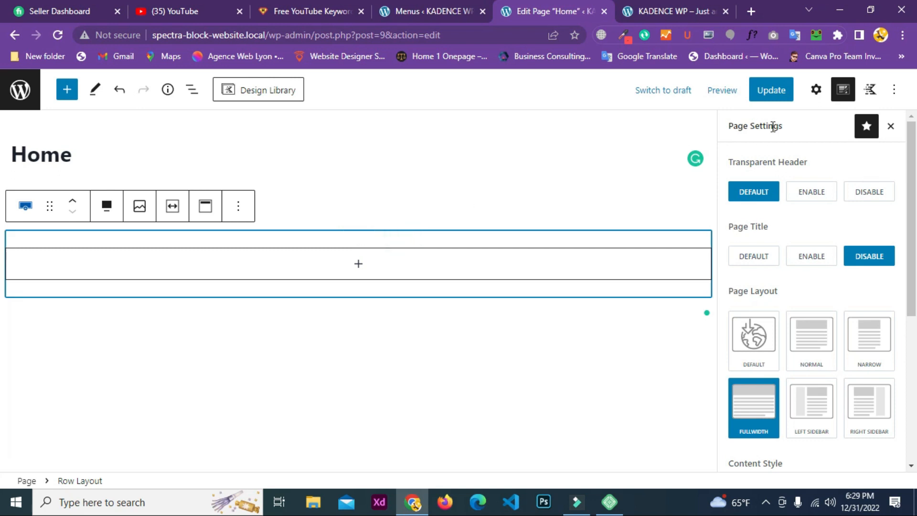
Show the Row Layout block's settings and stretch the row's top padding to about 98 px
click(816, 94)
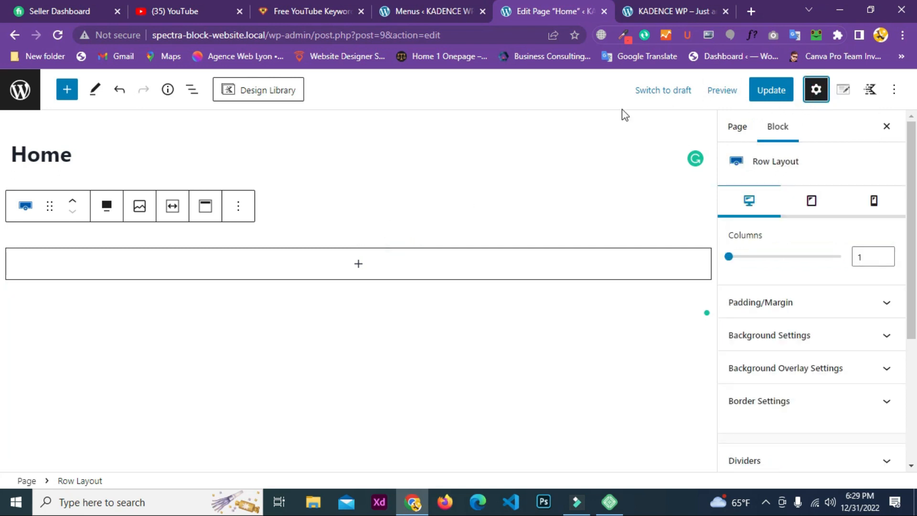
click(371, 236)
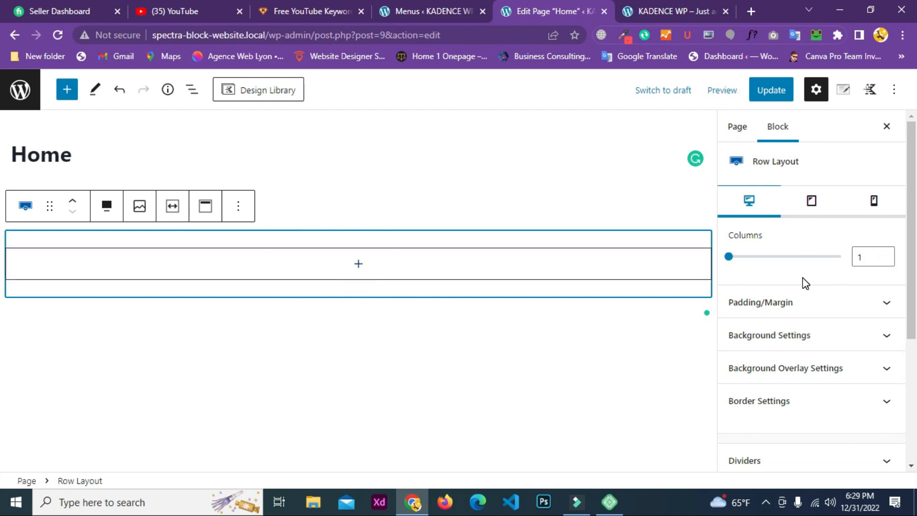
scroll(806, 282, down, 3)
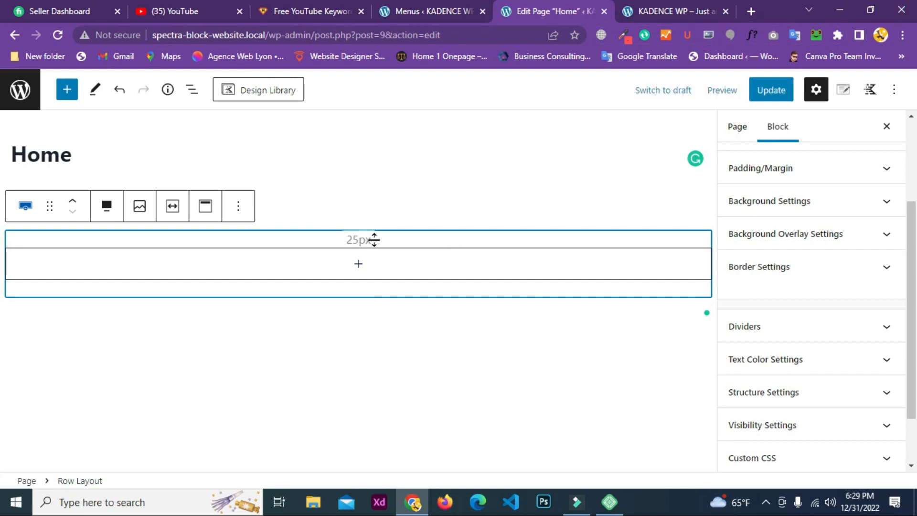
drag(374, 239, 374, 191)
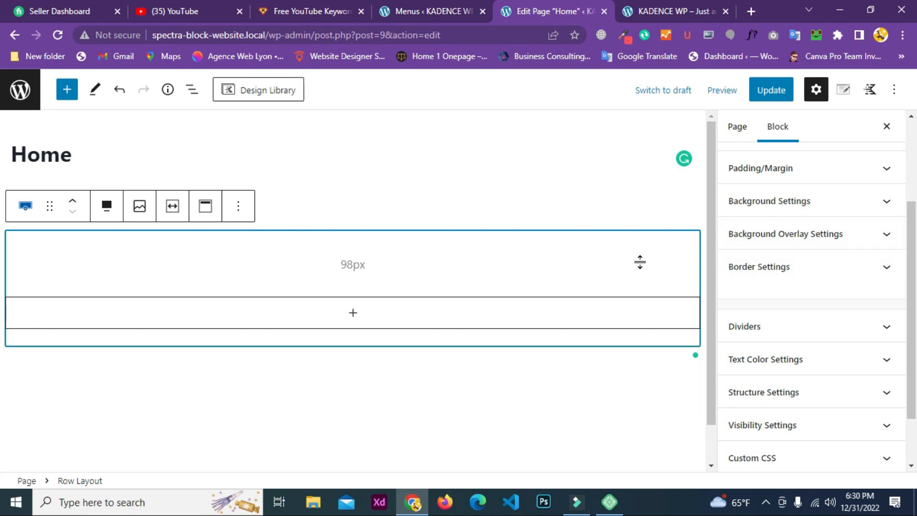
Set the row's top and bottom padding to 100 px and stretch the top padding to 105 px
click(805, 175)
double_click(748, 221)
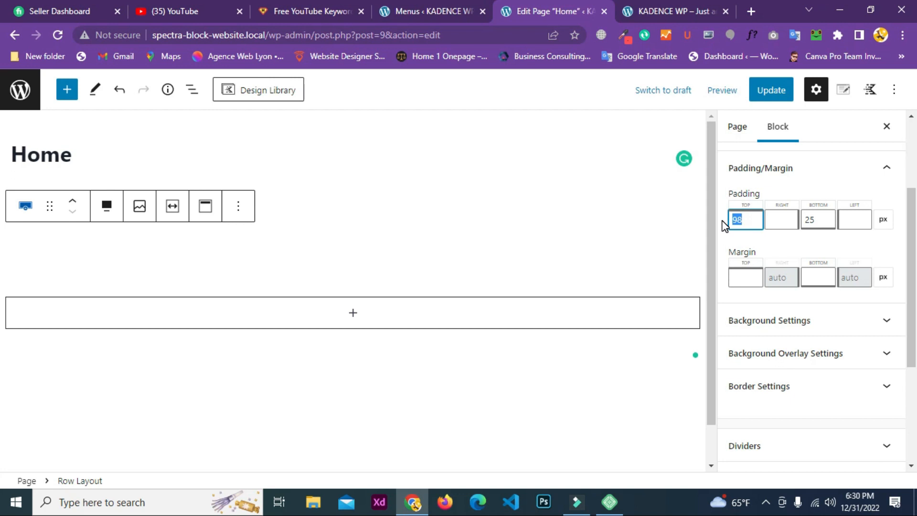
text(1)
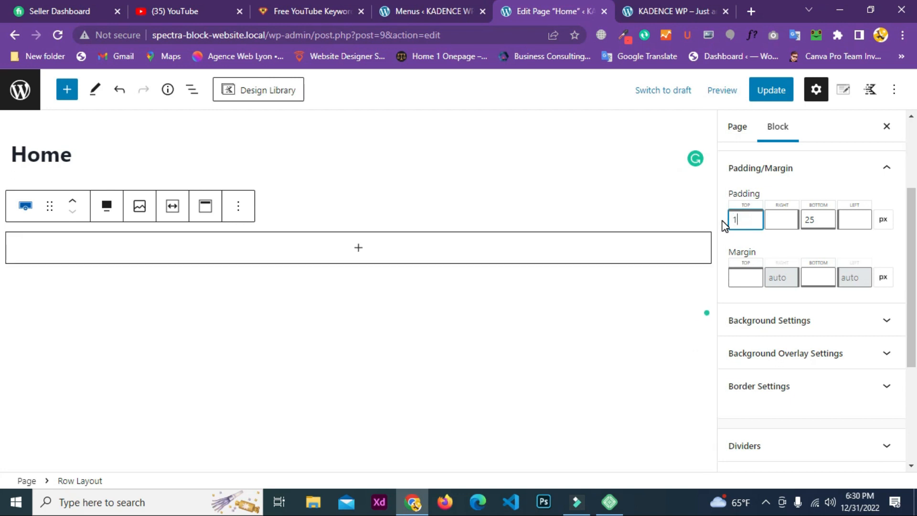
text(00)
double_click(810, 220)
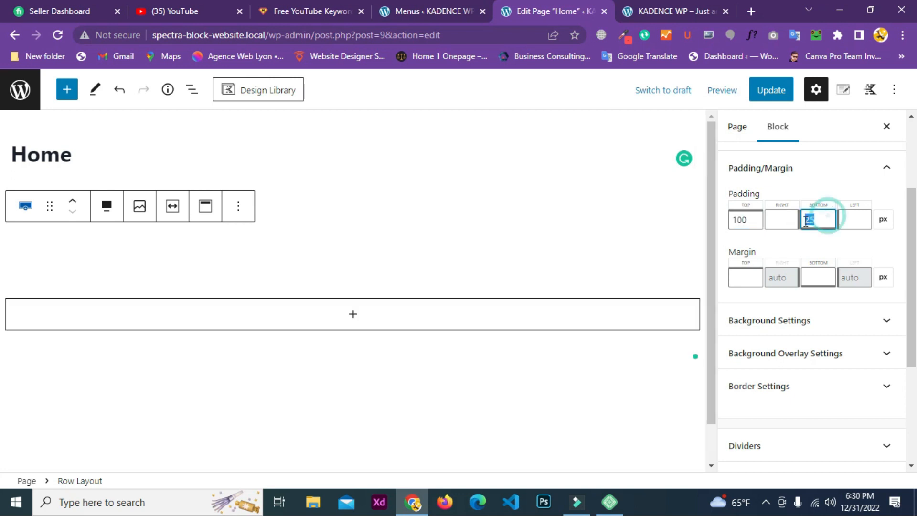
text(1)
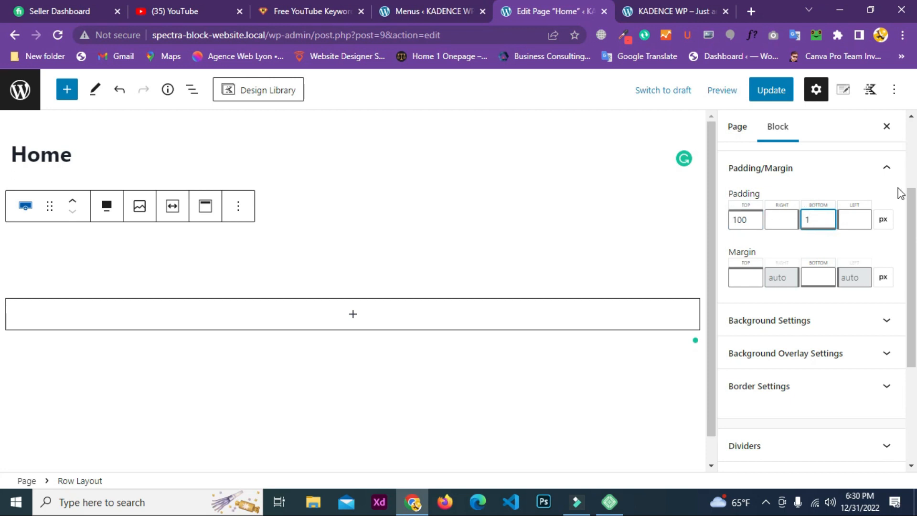
text(00)
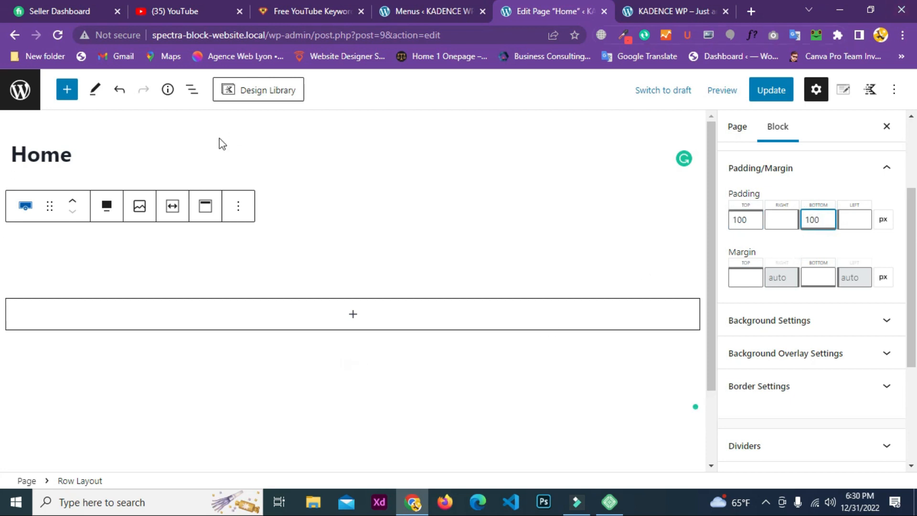
drag(334, 267, 337, 270)
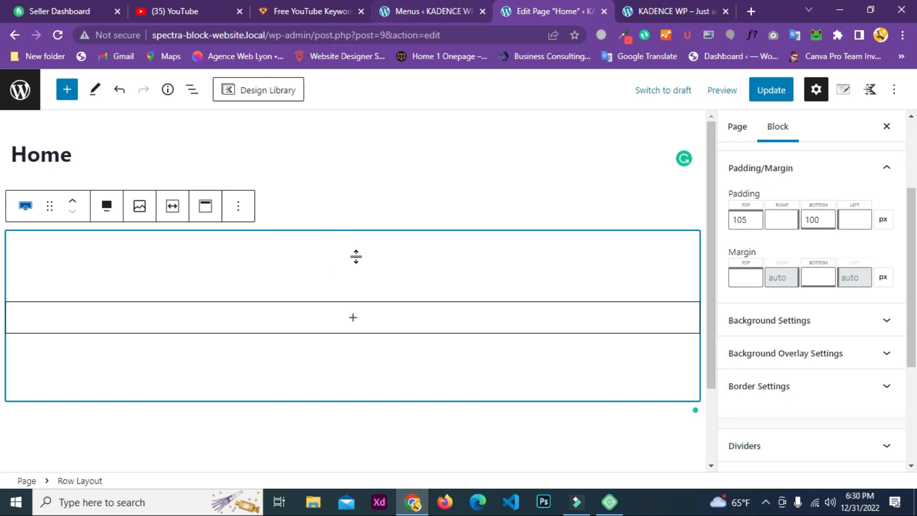
Set the row's background color to black (000000)
click(781, 325)
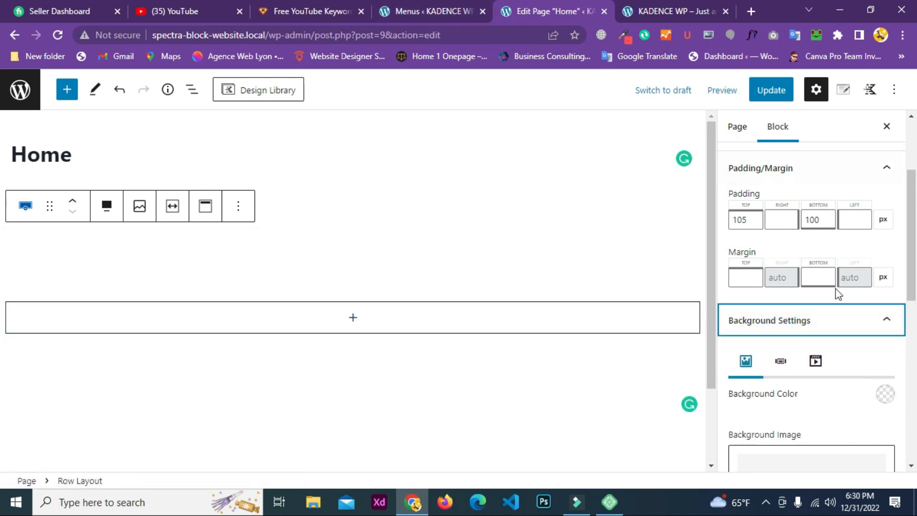
scroll(833, 291, down, 3)
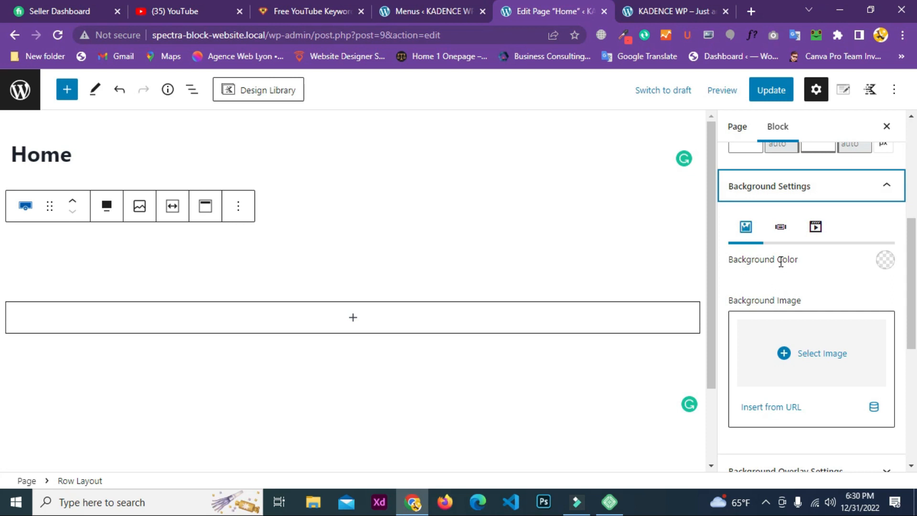
click(886, 262)
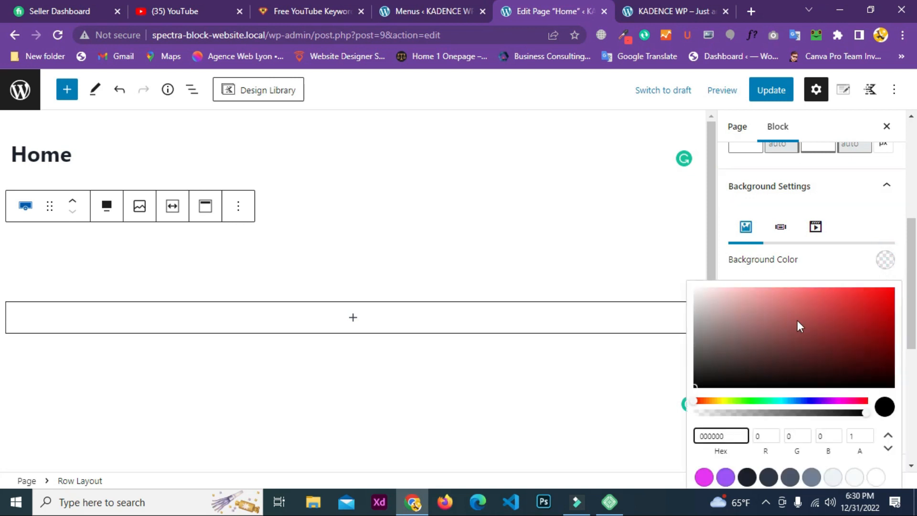
click(749, 400)
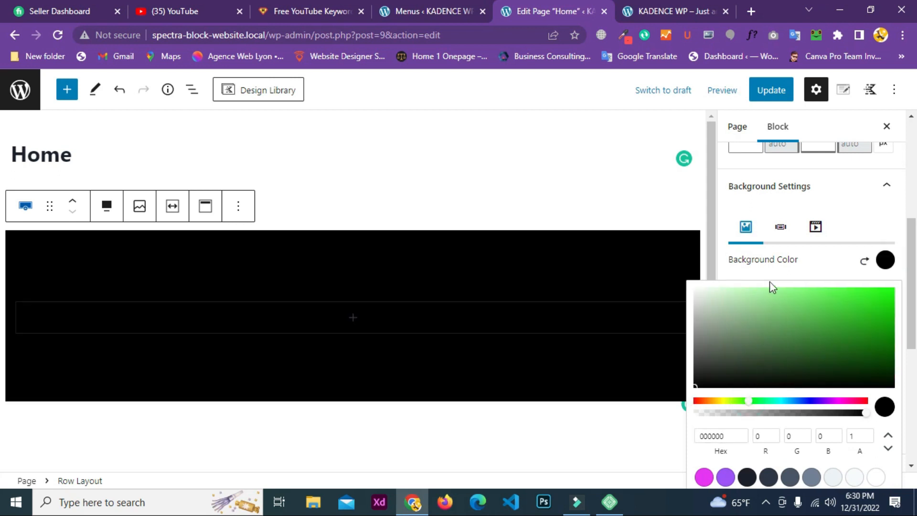
click(818, 263)
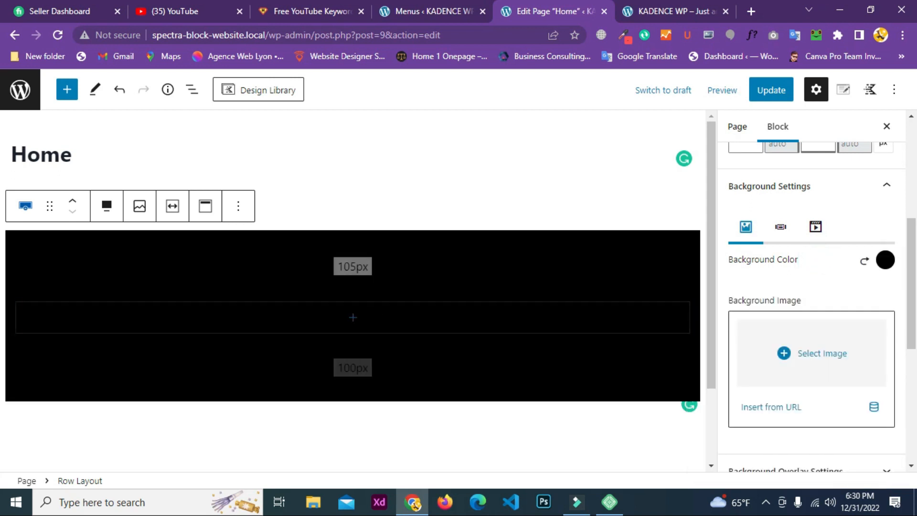
Switch the row's background to a slider and set its image count to 3
click(776, 236)
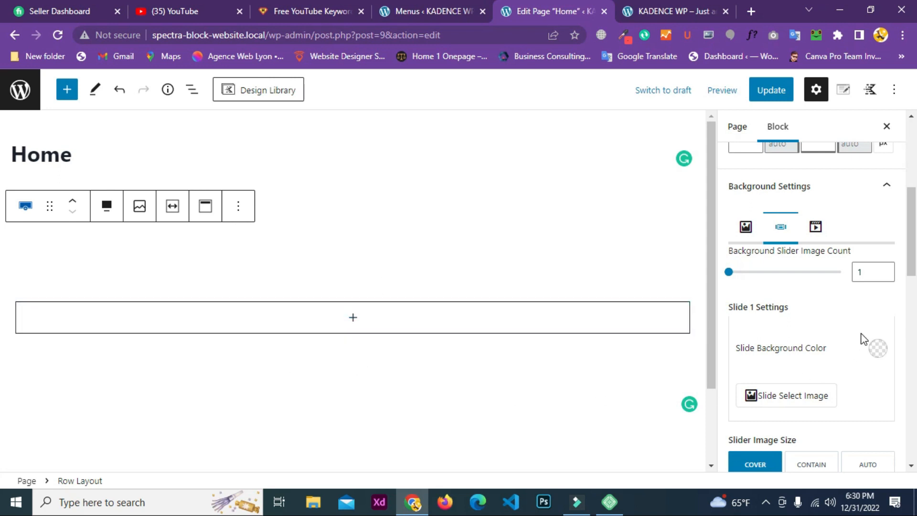
scroll(854, 339, down, 2)
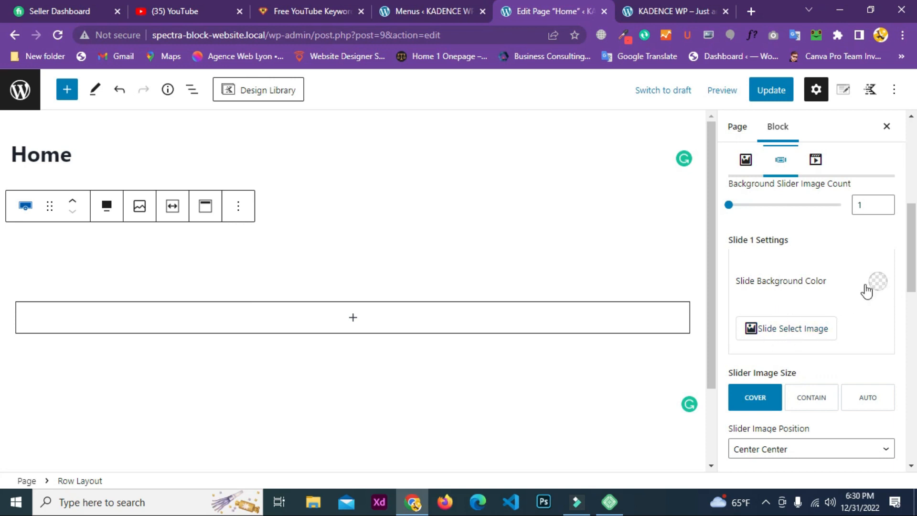
scroll(817, 306, down, 4)
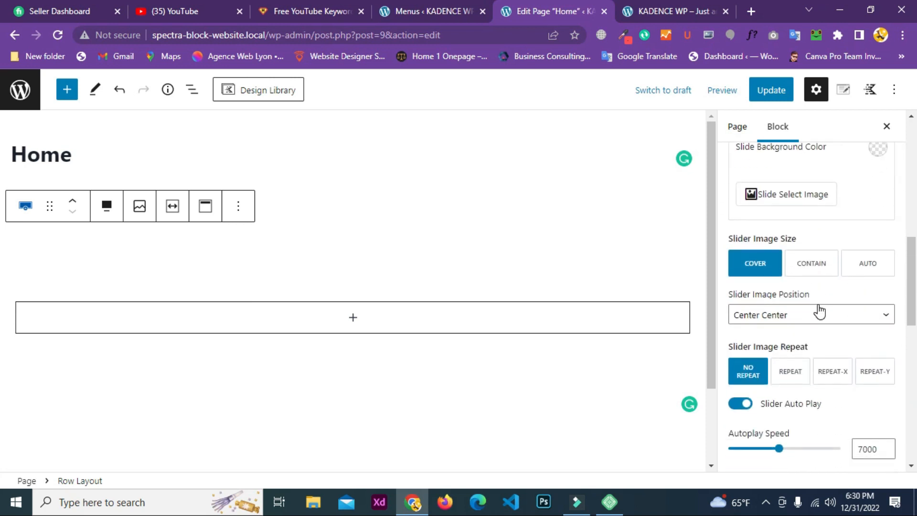
scroll(816, 308, up, 6)
scroll(814, 310, down, 2)
scroll(814, 309, up, 2)
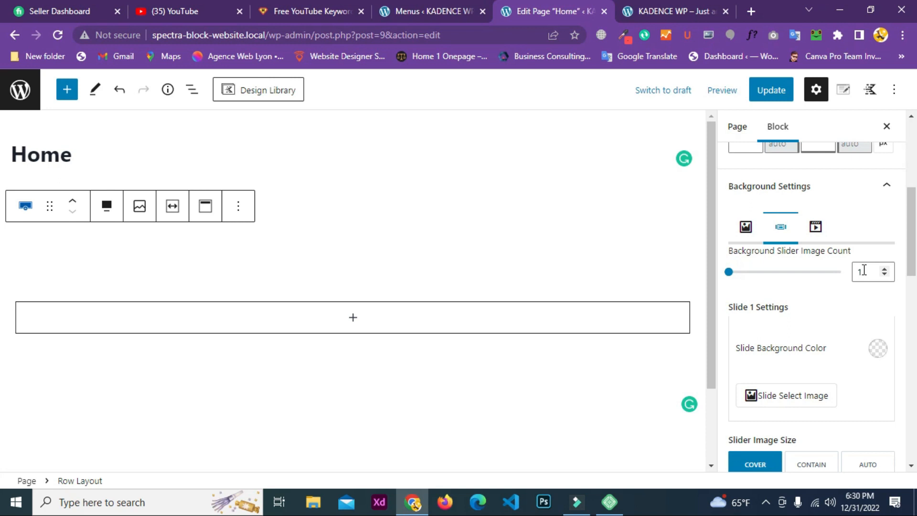
click(884, 271)
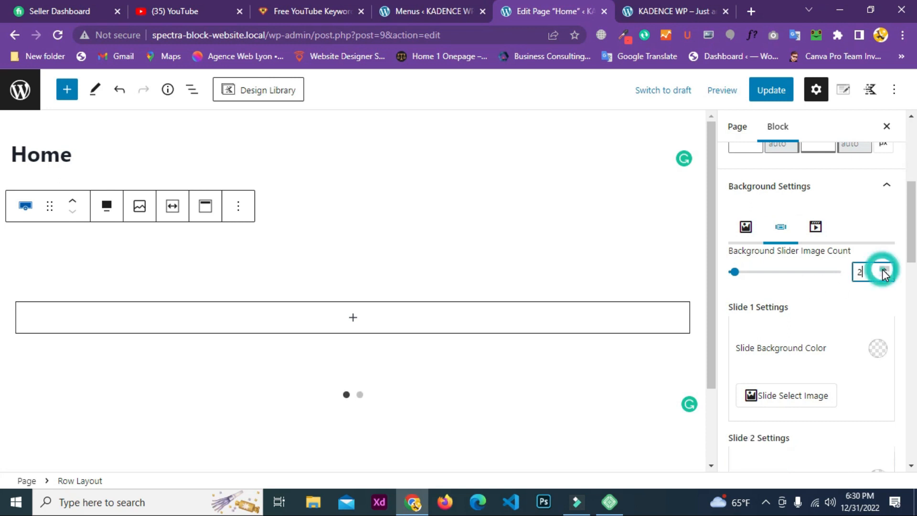
click(883, 270)
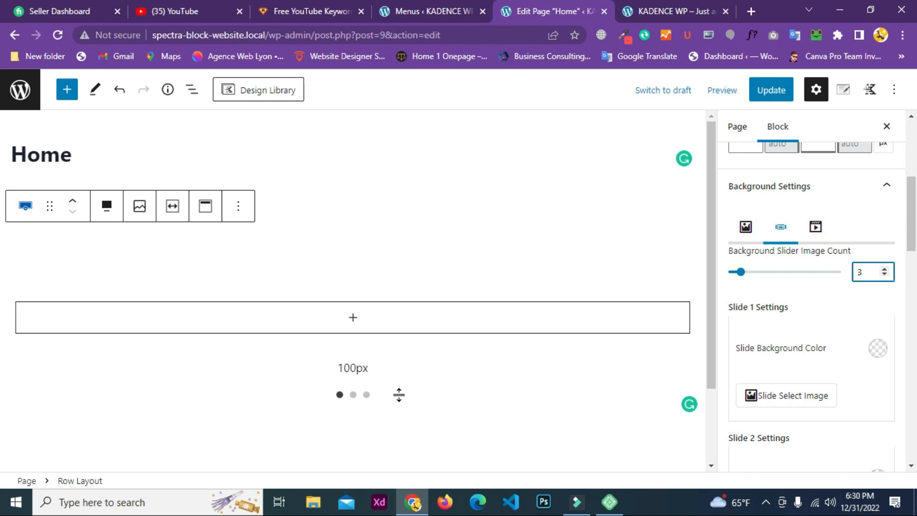
Set slide 1's background color to red (D84D4D)
scroll(812, 303, down, 2)
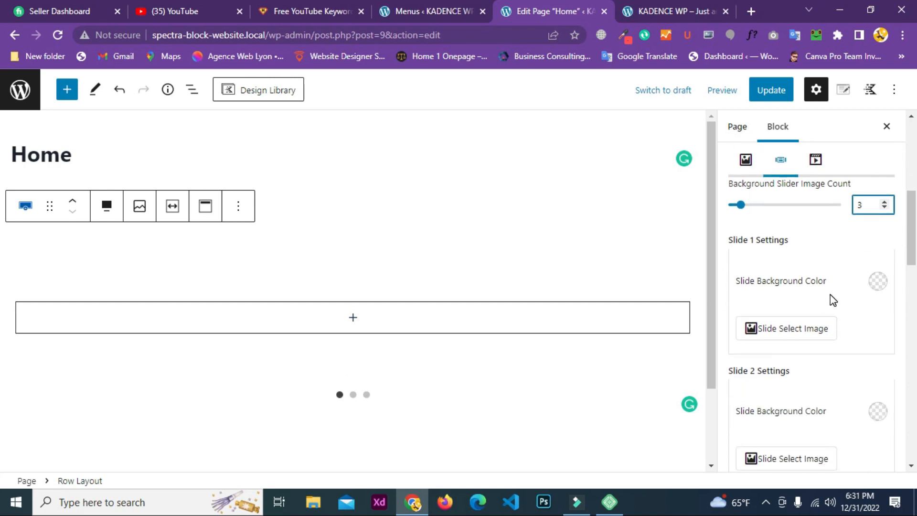
scroll(833, 300, down, 2)
click(878, 214)
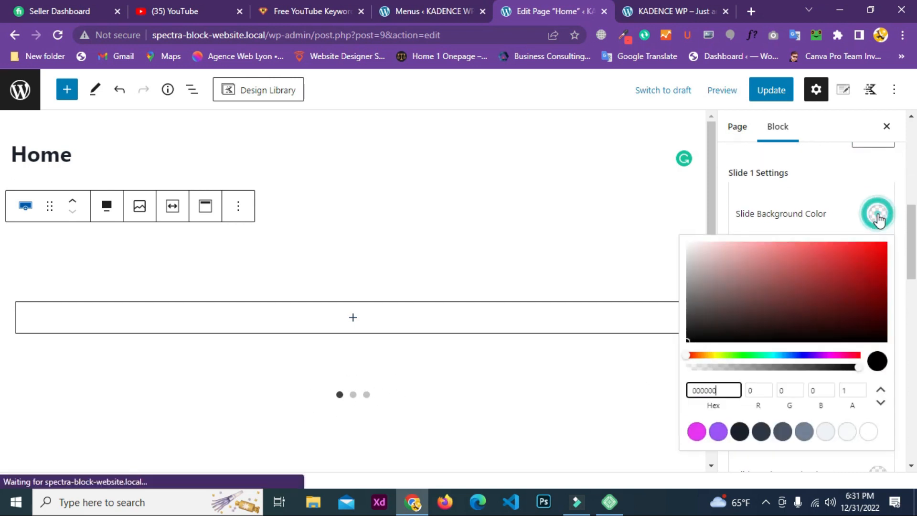
click(815, 257)
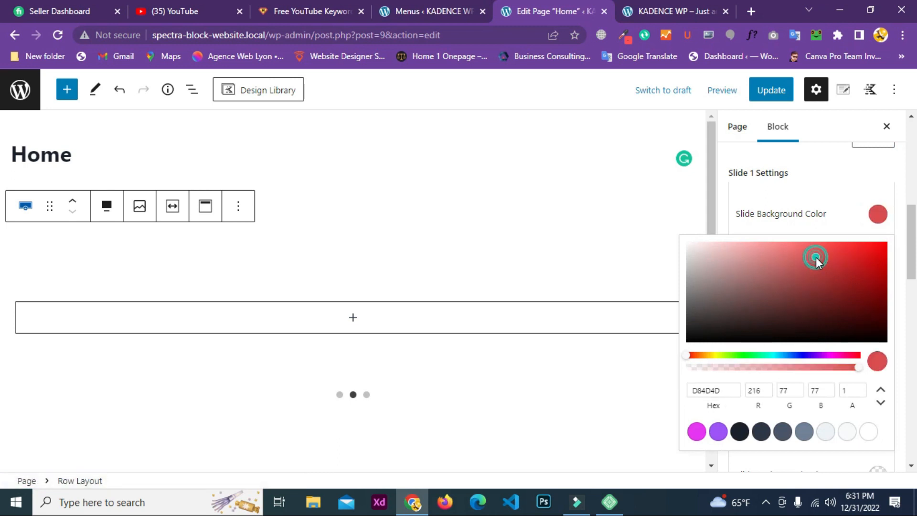
click(829, 205)
Give slide 1 the burrito photo pexels-pixabay-461198.jpg from the media library and clear the slide's background color
click(751, 262)
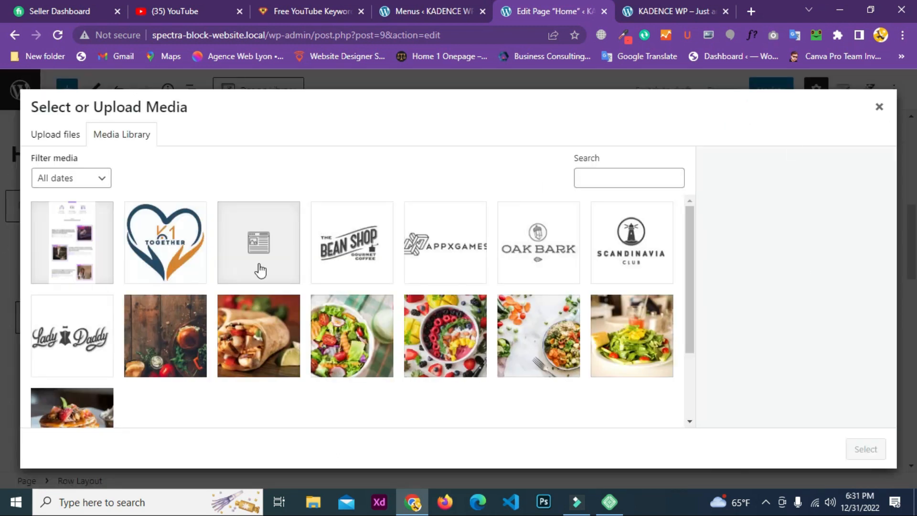
click(257, 349)
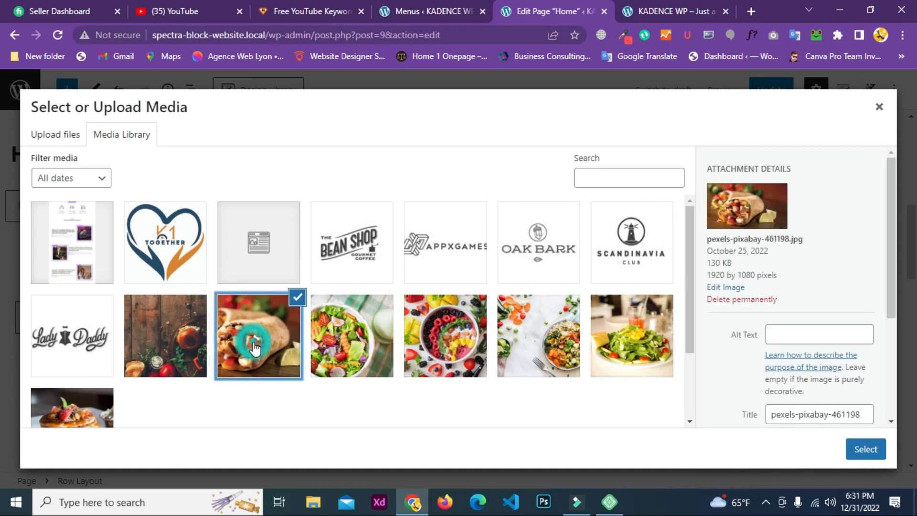
click(859, 449)
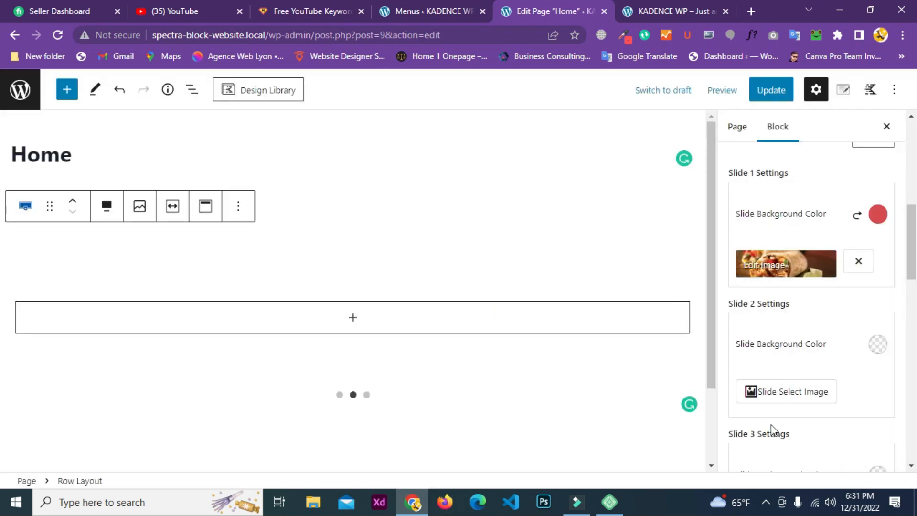
click(857, 215)
Give slide 2 the salad bowl photo with the green cloth from the media library
scroll(847, 287, down, 1)
click(788, 326)
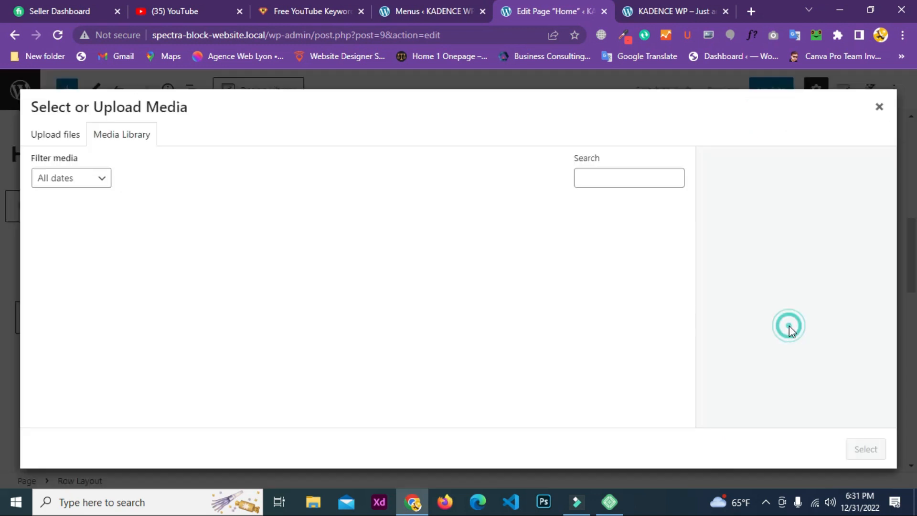
click(354, 336)
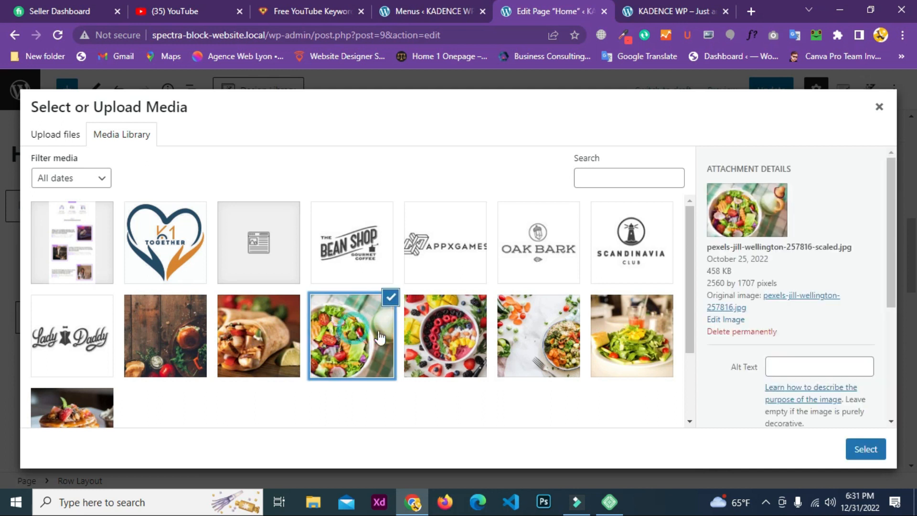
click(859, 452)
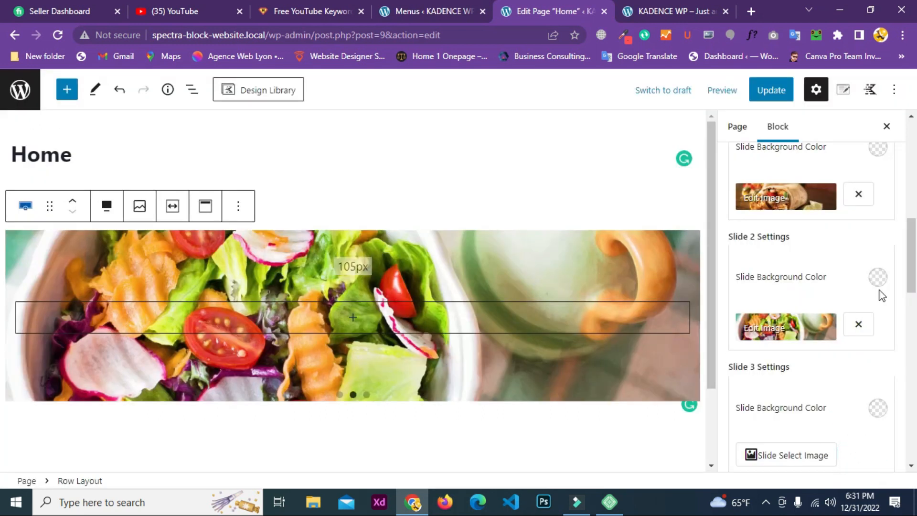
Give slide 3 the photo of a vegetable bowl and fork on a white surface, and update the page
scroll(807, 293, down, 4)
click(786, 255)
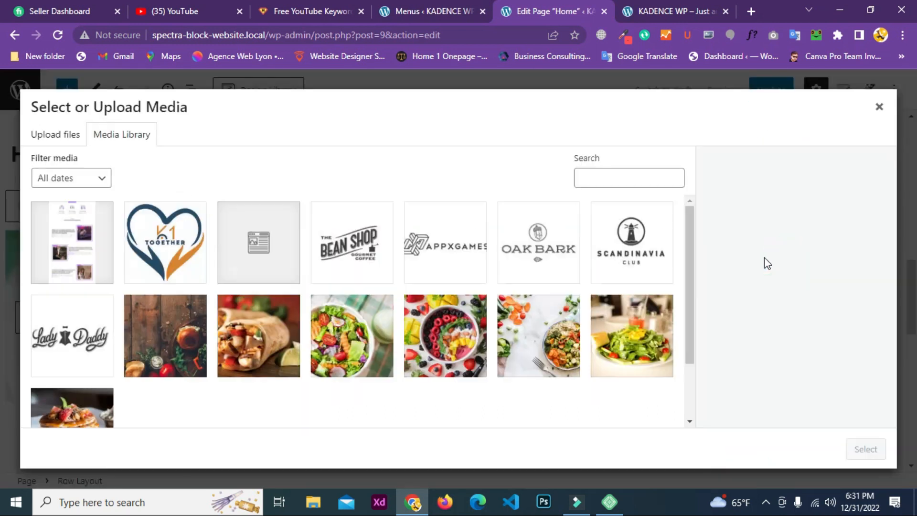
click(554, 334)
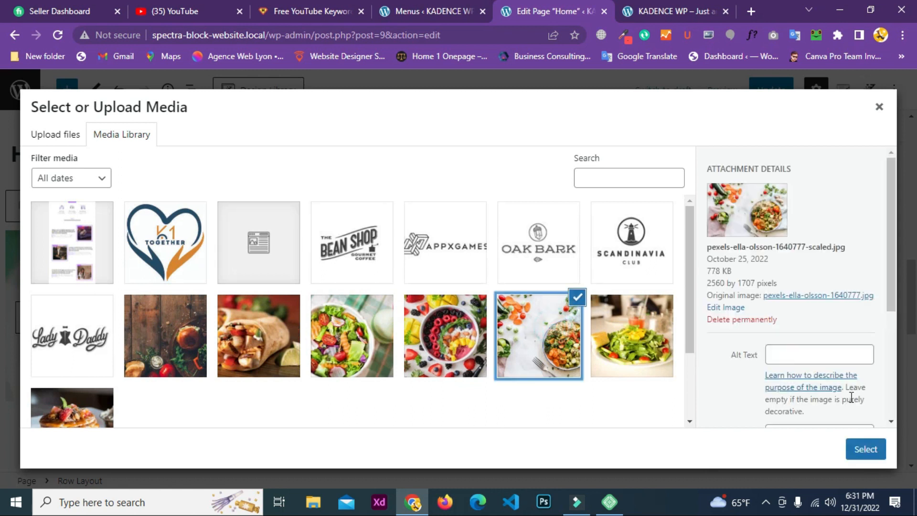
click(861, 448)
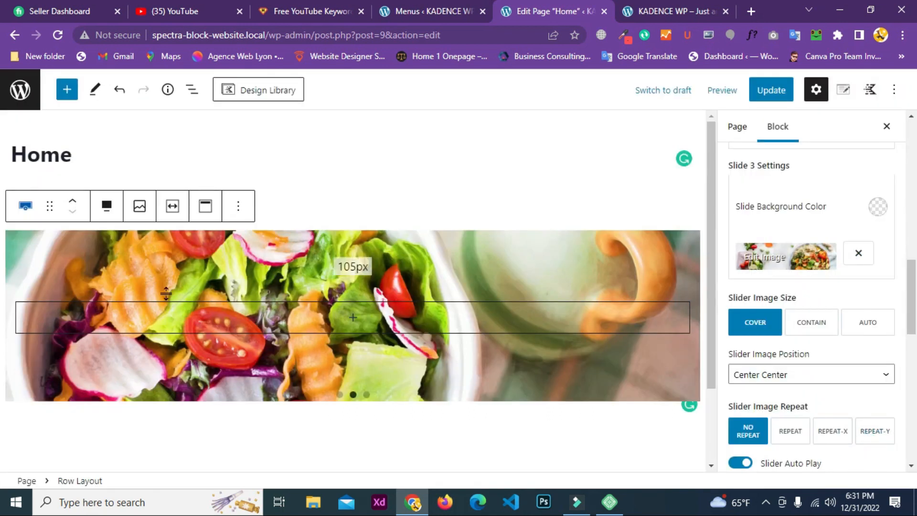
click(769, 102)
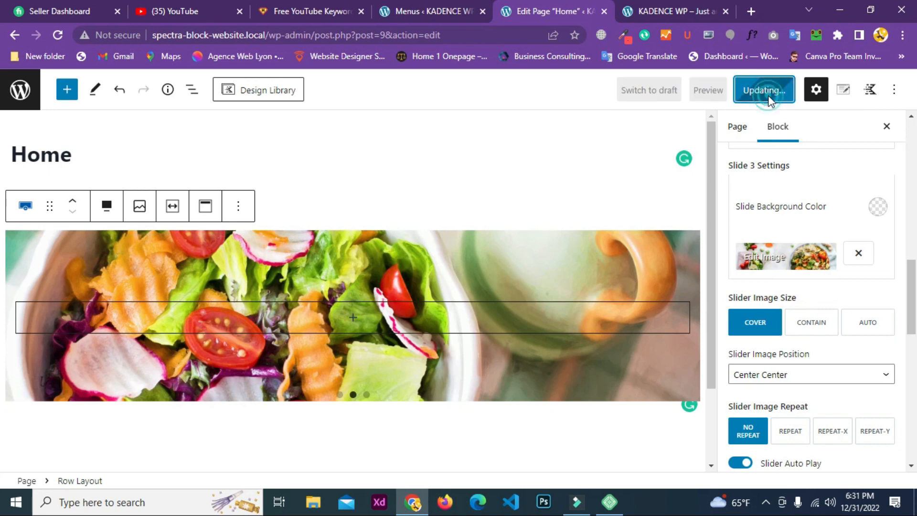
Reload the live site and check the second and third slides of the row's background slider
click(672, 12)
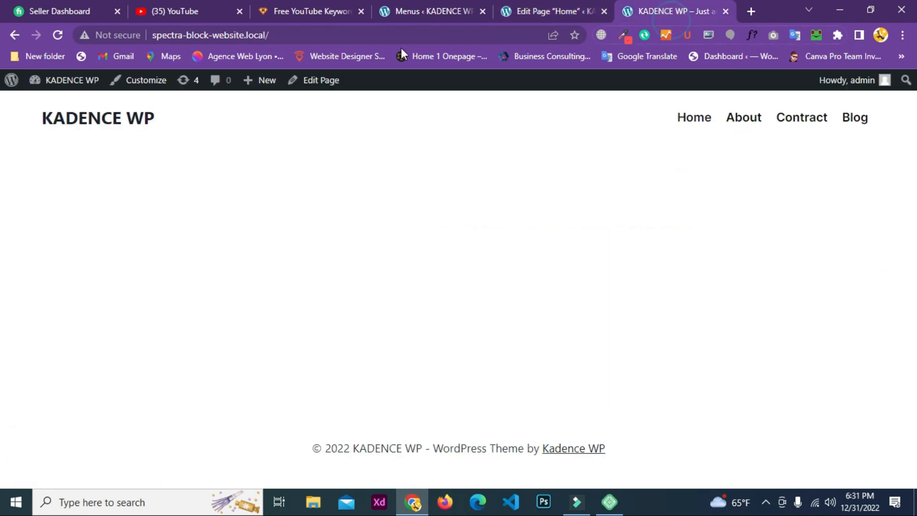
click(53, 37)
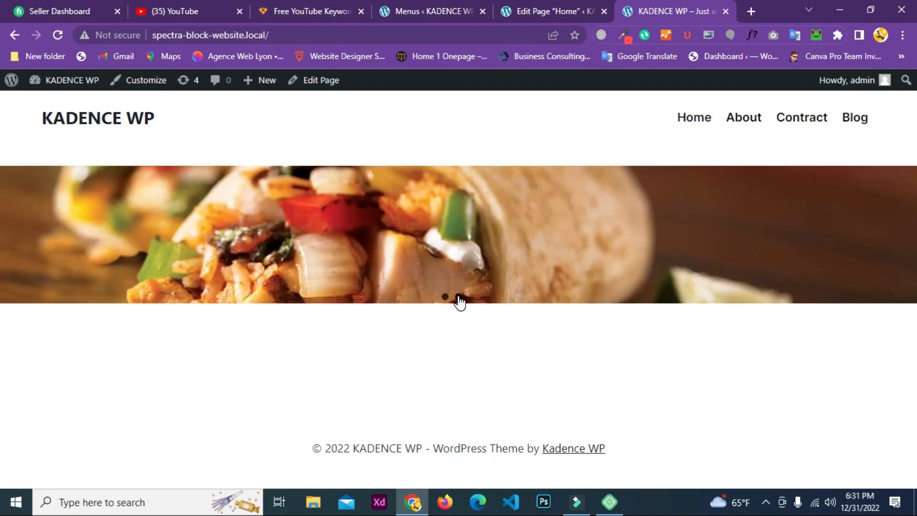
click(458, 297)
click(471, 297)
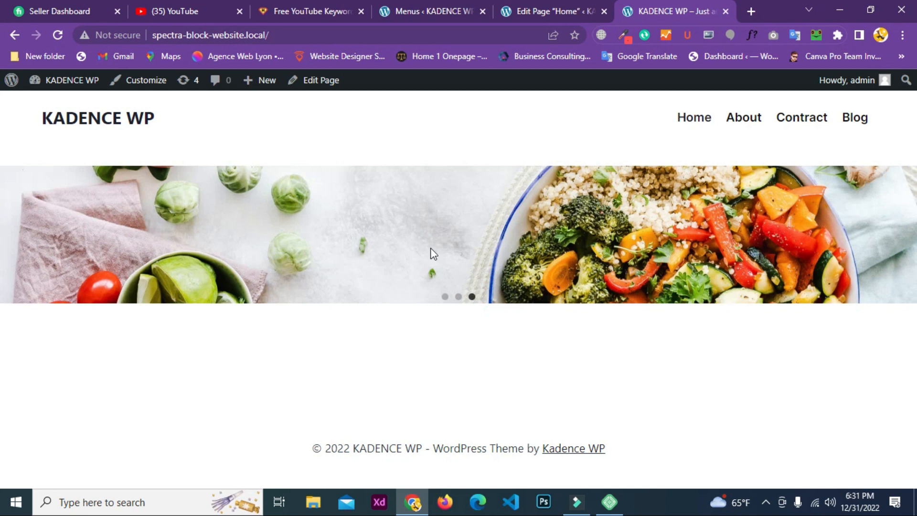
Return to the Home page editor and give the row a near-black background overlay (201C1C) with an opacity of 50
key(ctrl+shift+Tab)
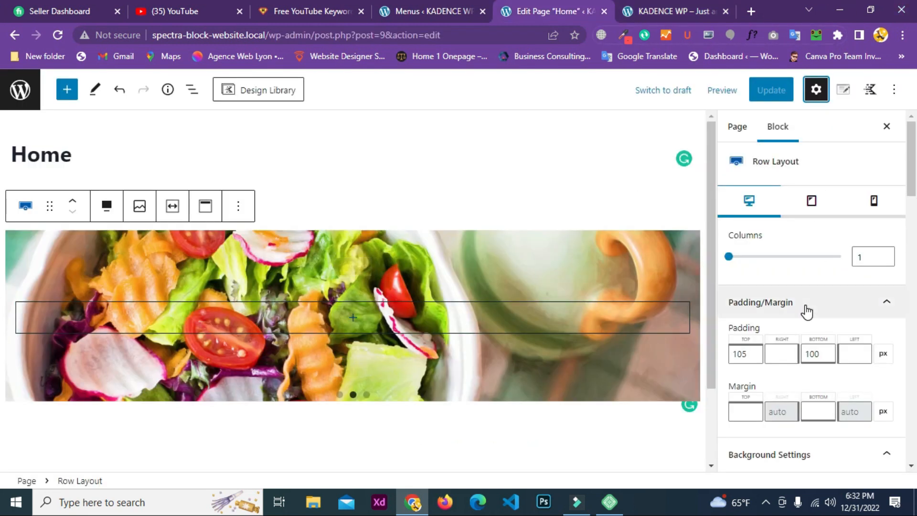
scroll(806, 309, down, 10)
scroll(802, 262, up, 1)
scroll(813, 262, down, 7)
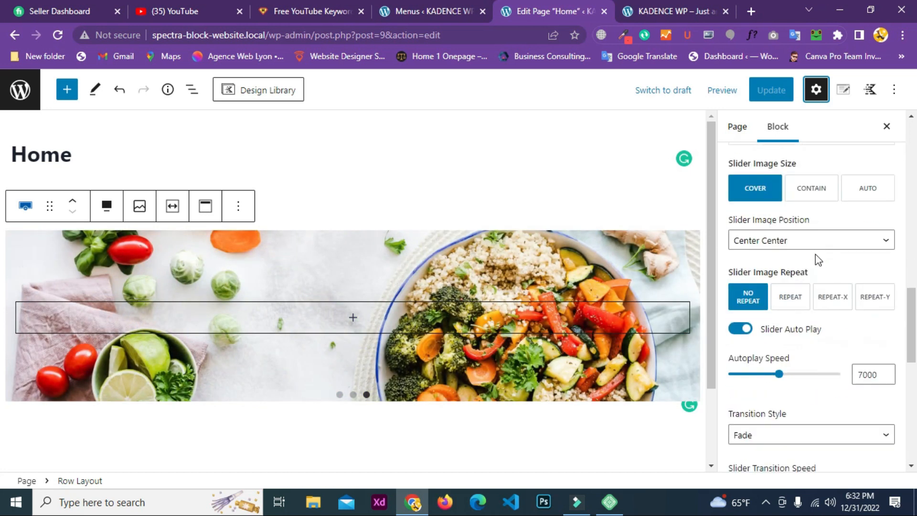
scroll(815, 258, down, 8)
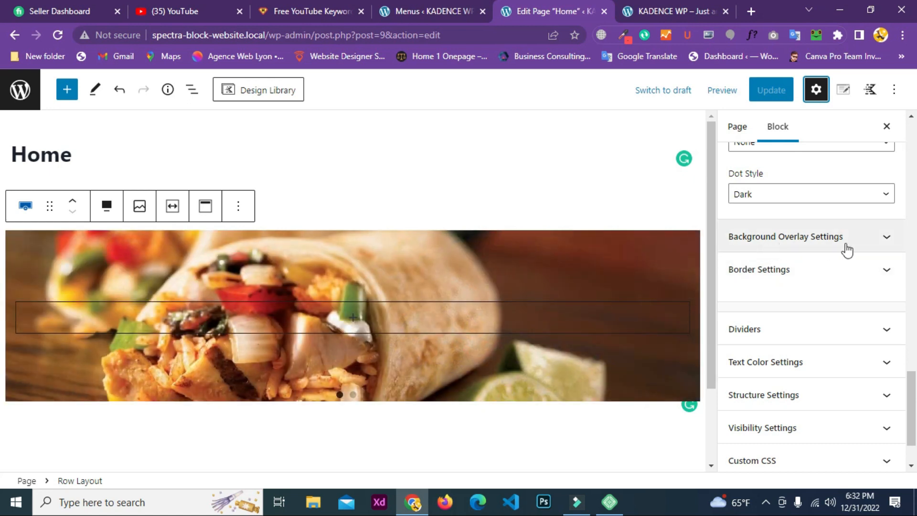
click(807, 241)
scroll(859, 215, down, 3)
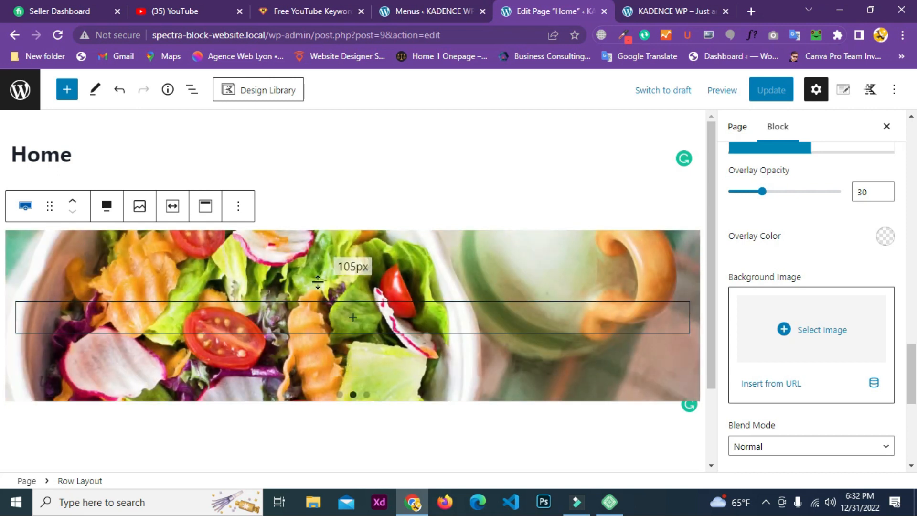
click(884, 238)
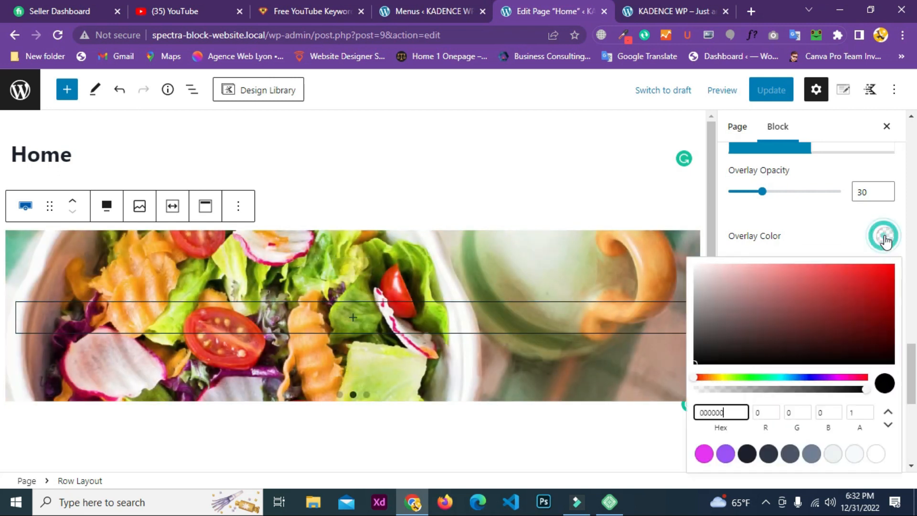
click(719, 351)
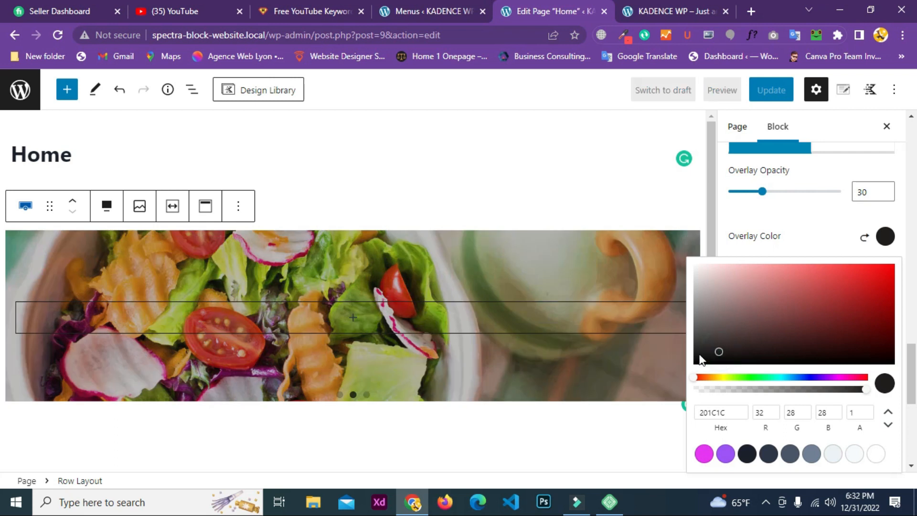
click(839, 219)
drag(766, 195, 786, 195)
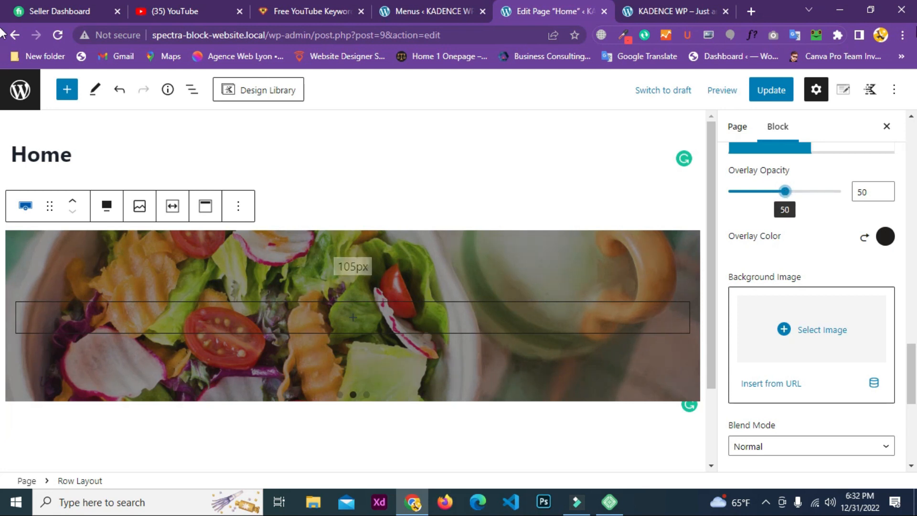
scroll(802, 274, up, 4)
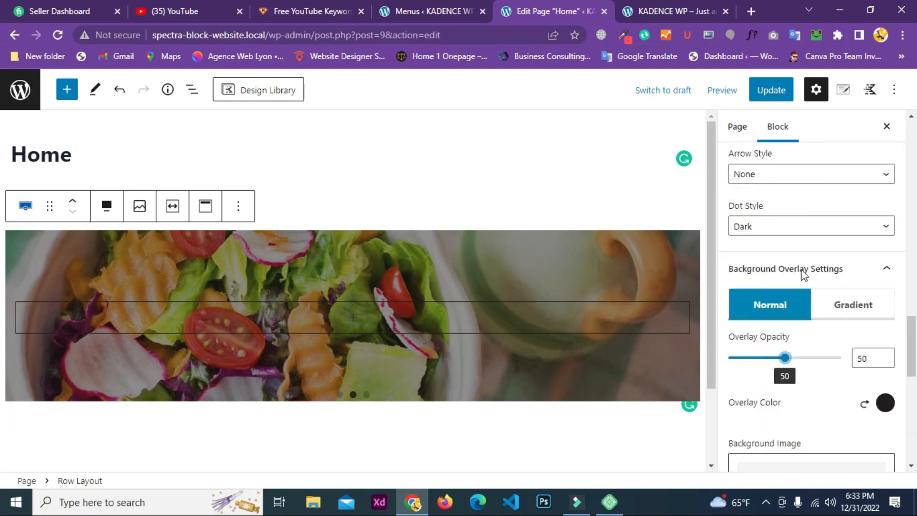
Give the row a red border color (C82B2B) in its border settings
click(889, 307)
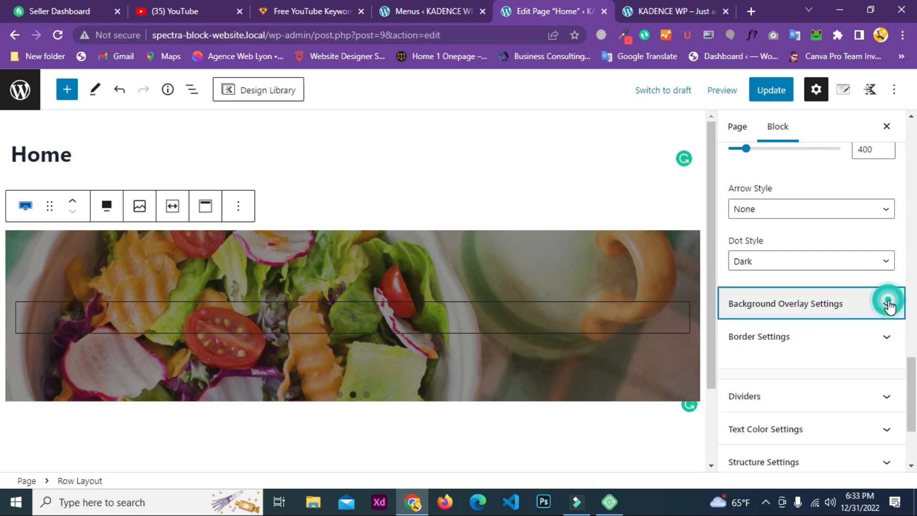
scroll(859, 263, down, 2)
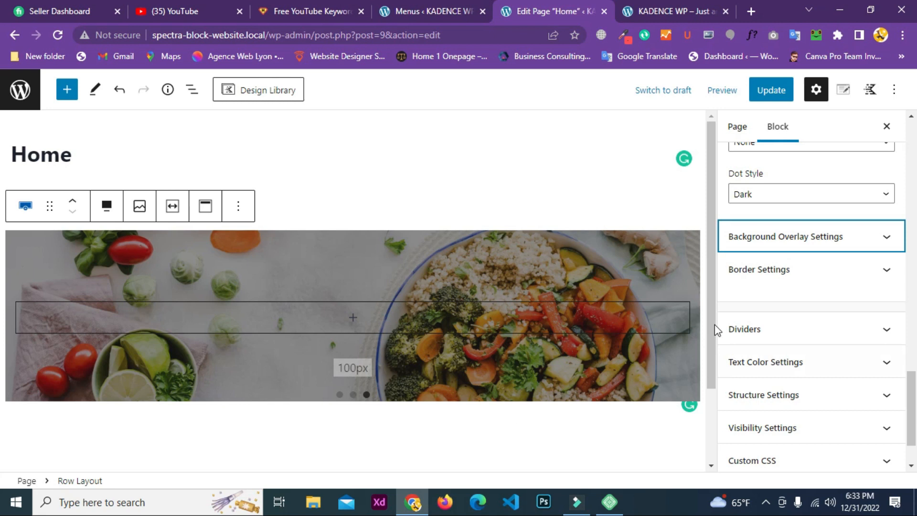
click(812, 281)
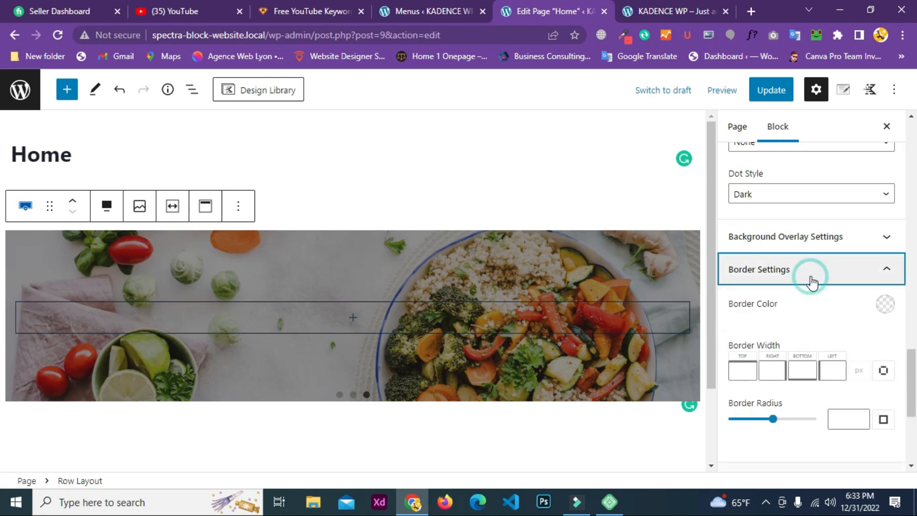
scroll(910, 239, down, 1)
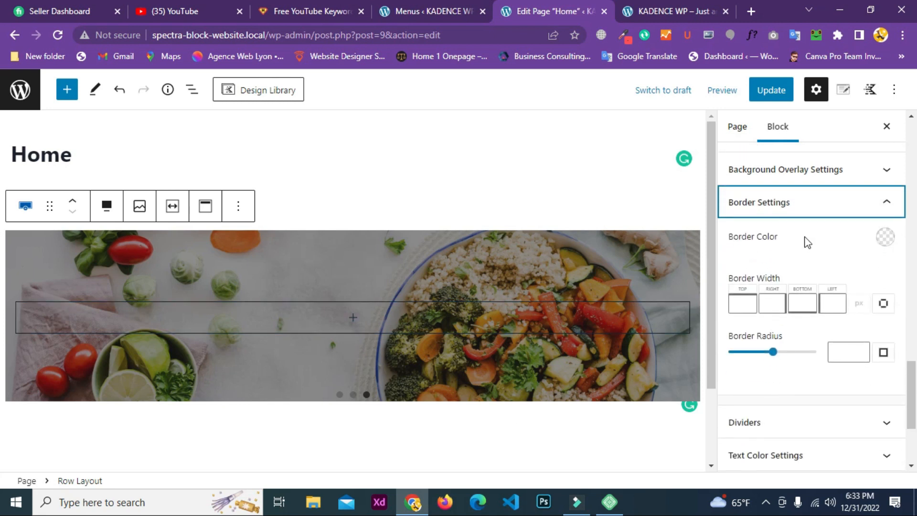
click(886, 238)
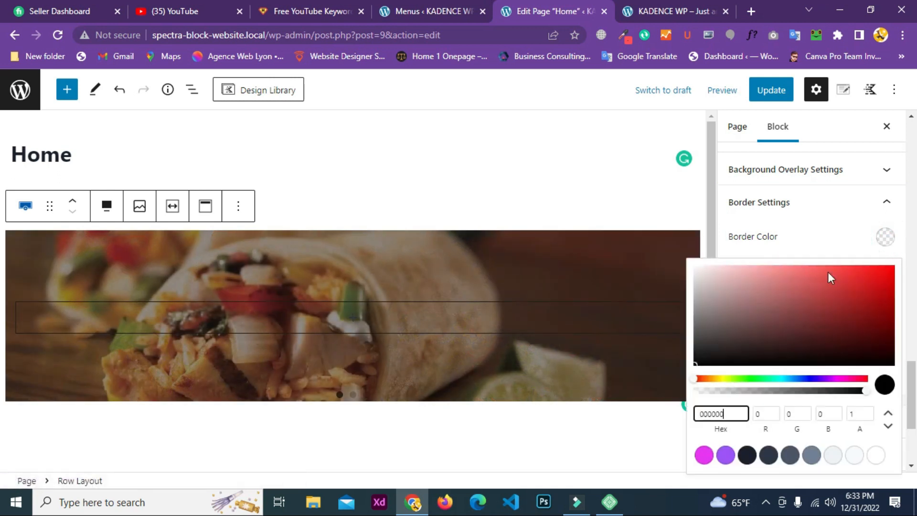
click(852, 287)
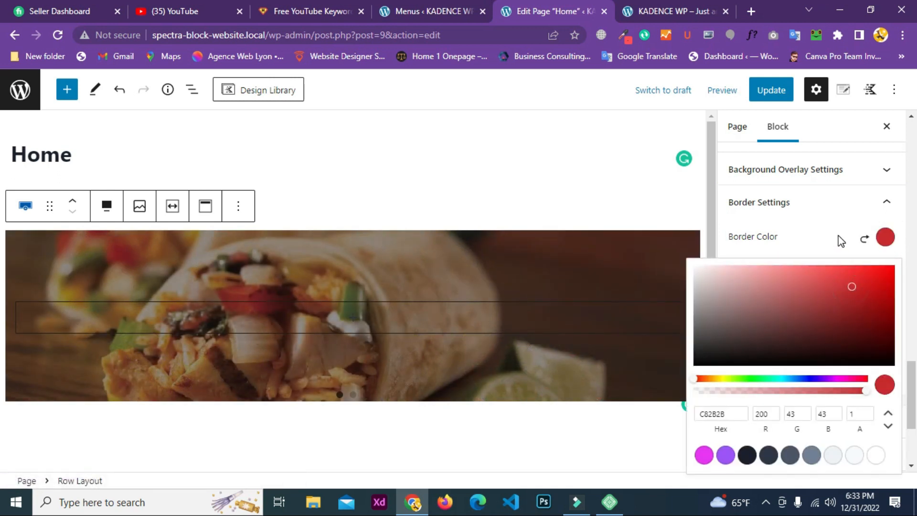
click(815, 249)
Link the row's border sides and set the border width to 4 px
scroll(821, 243, down, 1)
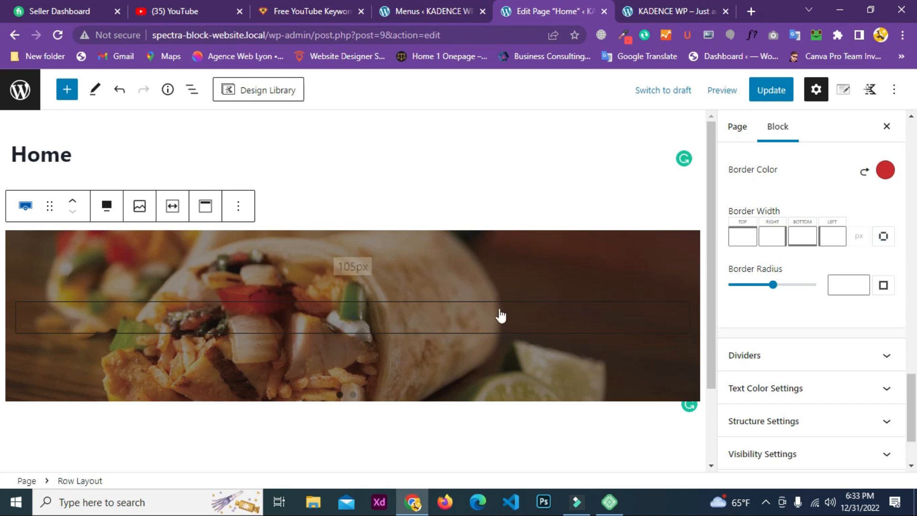
click(884, 237)
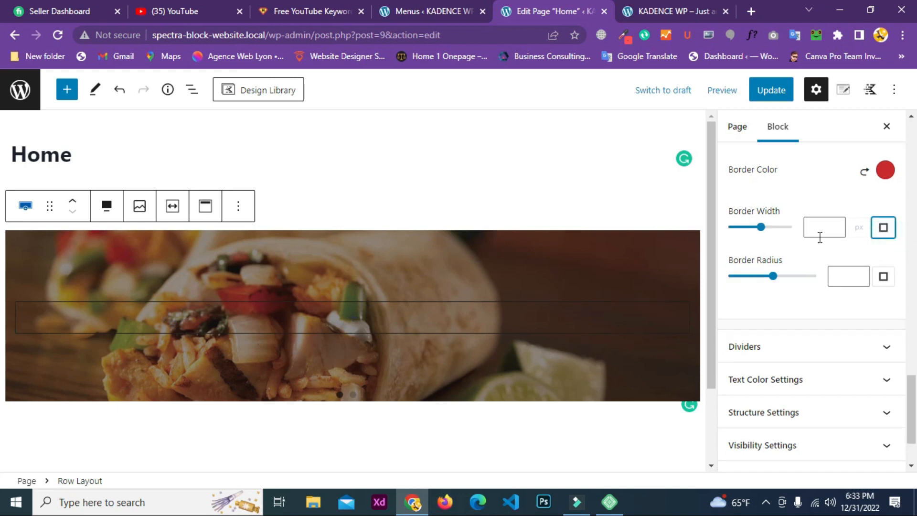
drag(763, 233, 736, 232)
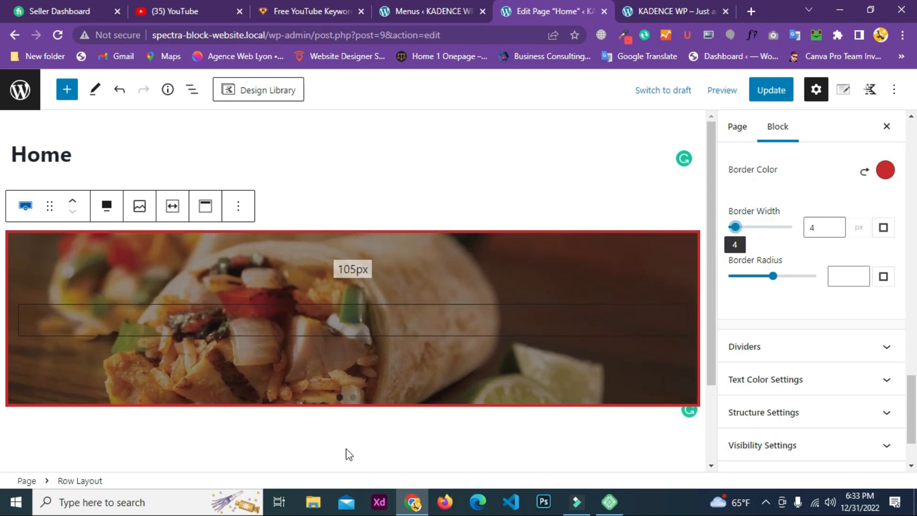
click(843, 200)
Round the row's corners with a border radius of 10 and collapse the border settings
scroll(832, 204, down, 2)
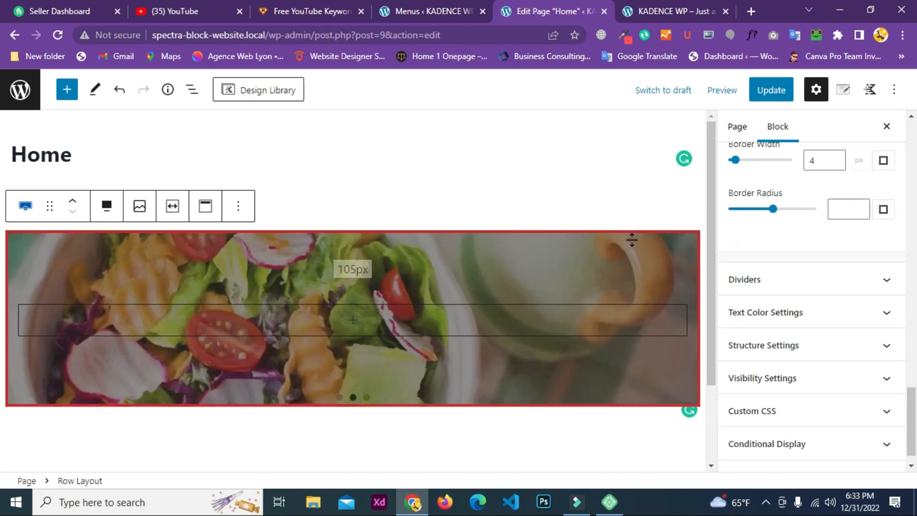
drag(775, 215, 733, 218)
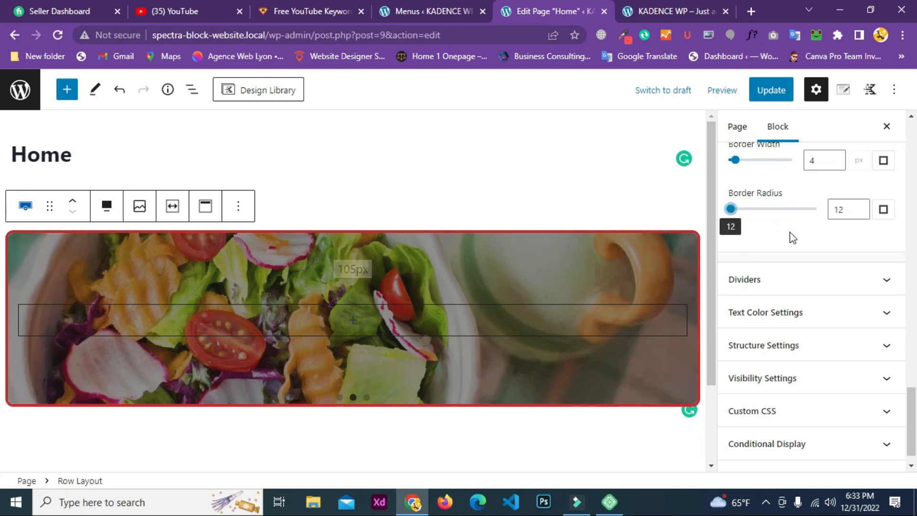
click(861, 214)
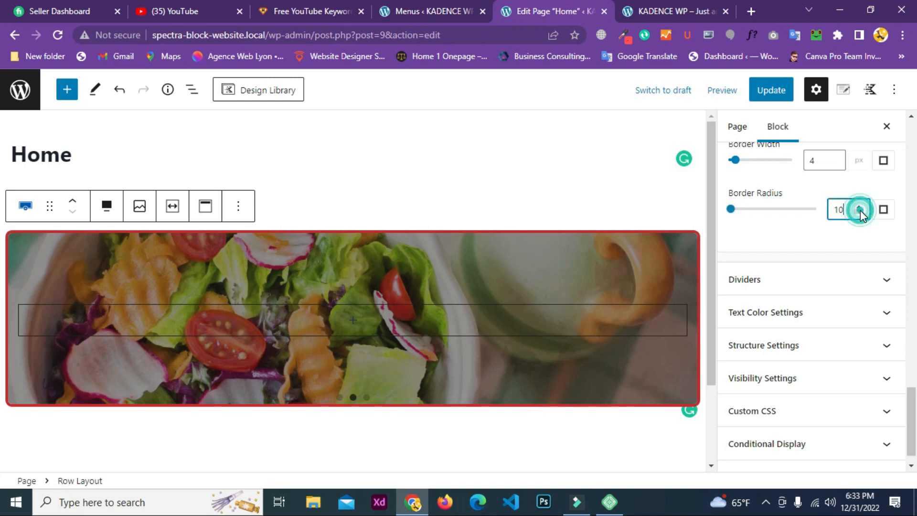
scroll(814, 210, up, 2)
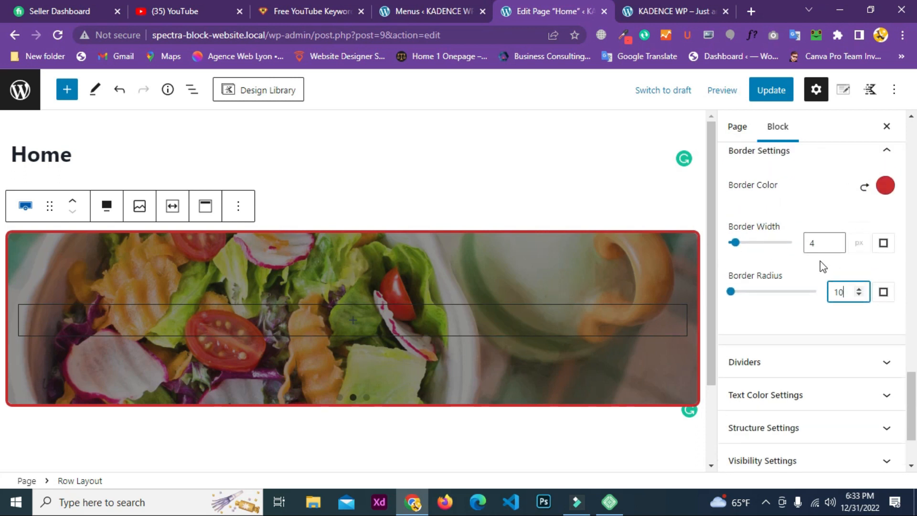
scroll(822, 266, up, 2)
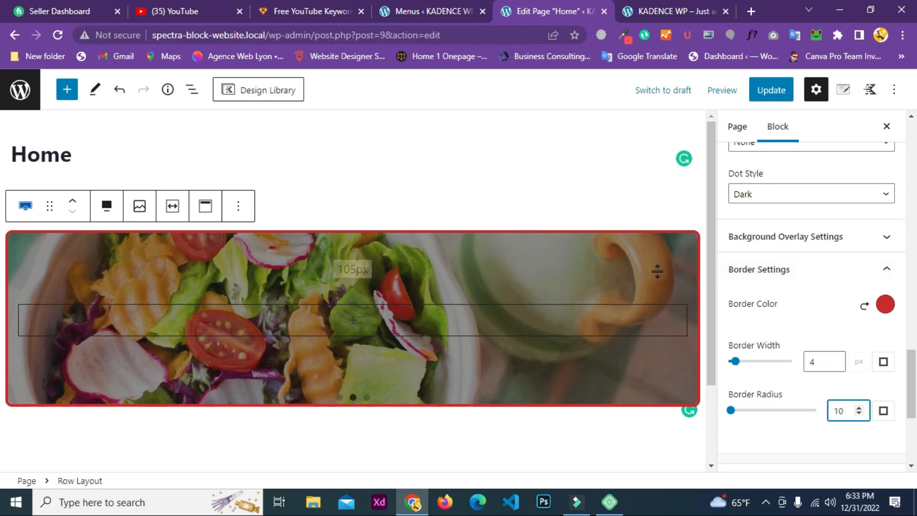
scroll(626, 234, down, 2)
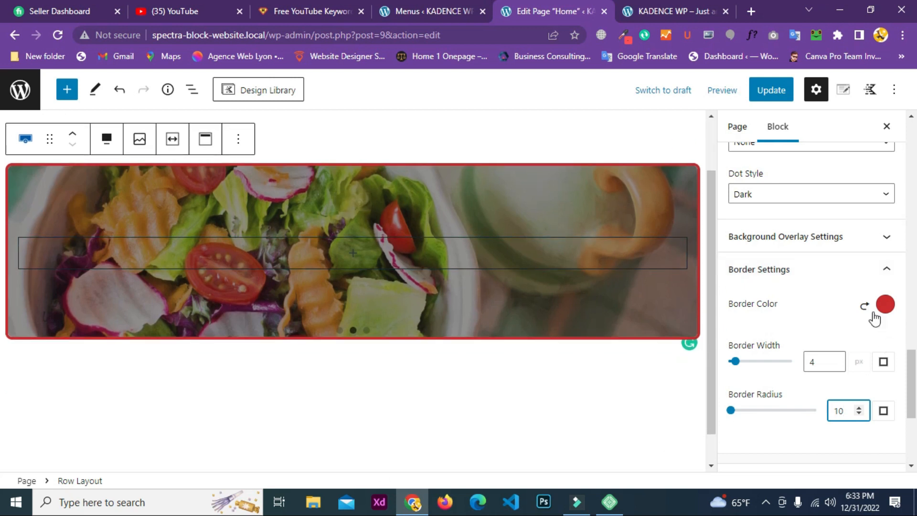
click(883, 271)
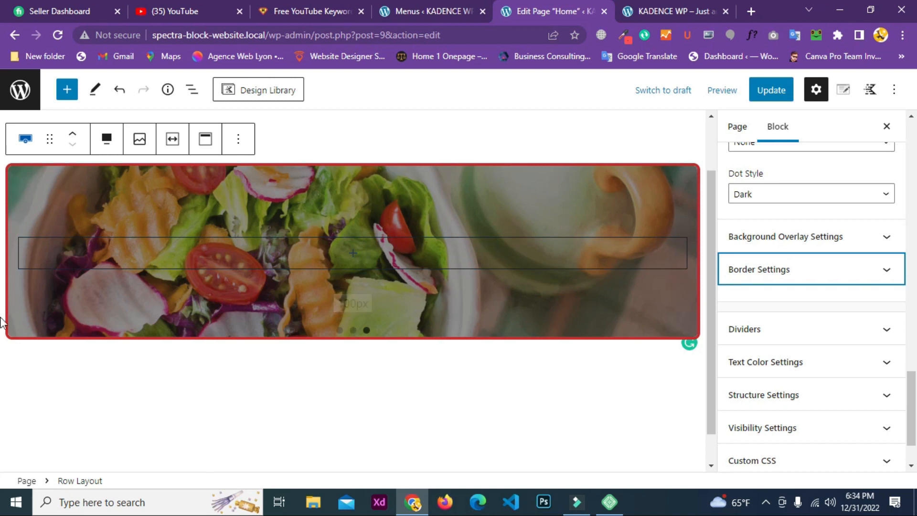
click(880, 276)
click(880, 276)
Try the V-shaped, peaked and layered V-shaped dividers on the row's bottom edge
click(794, 335)
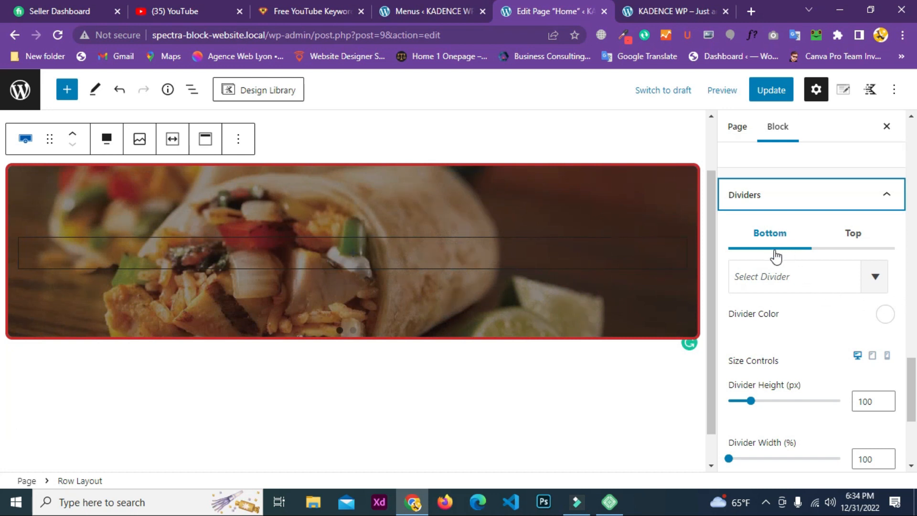
click(790, 277)
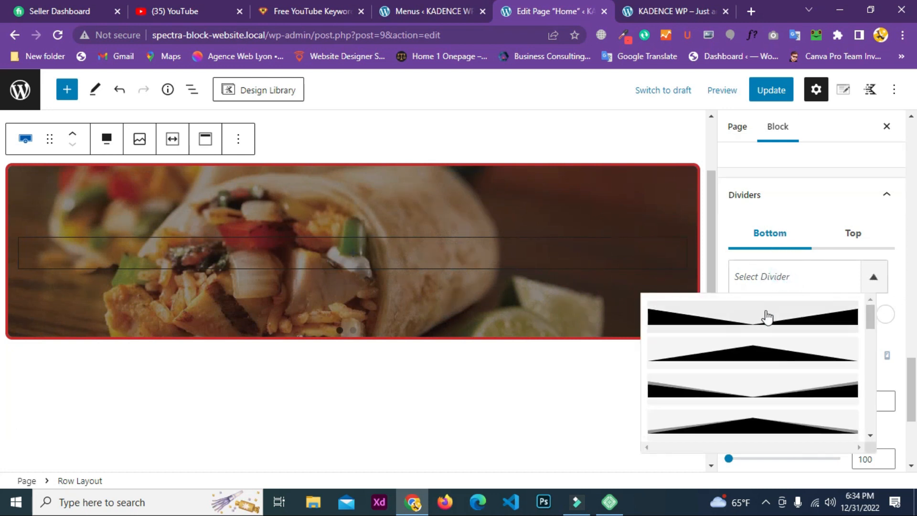
click(762, 329)
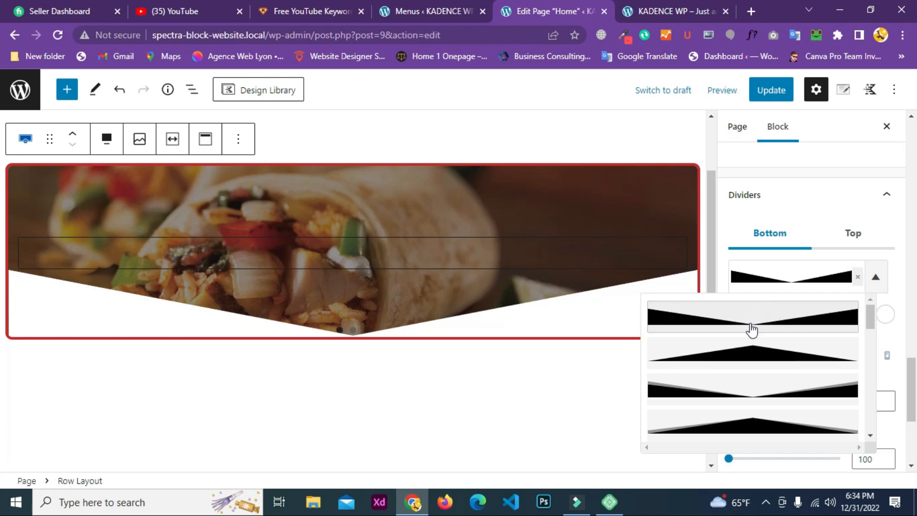
click(754, 356)
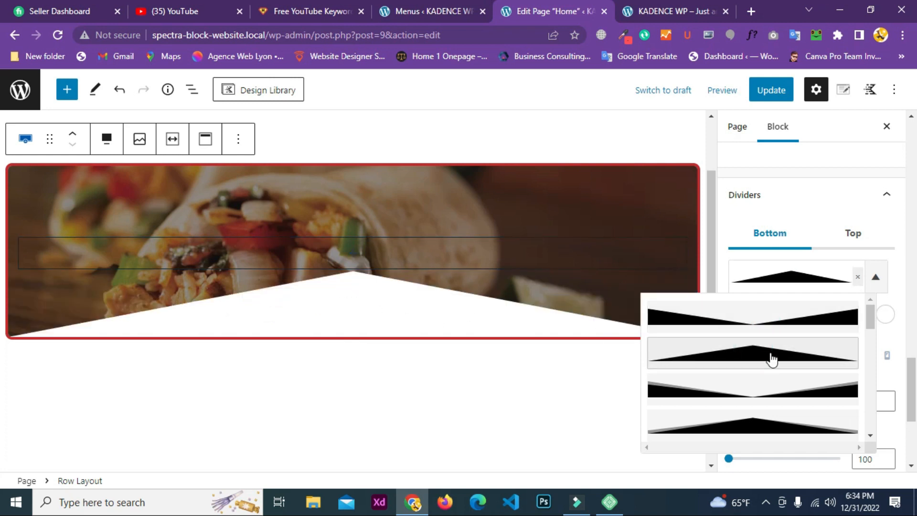
click(753, 400)
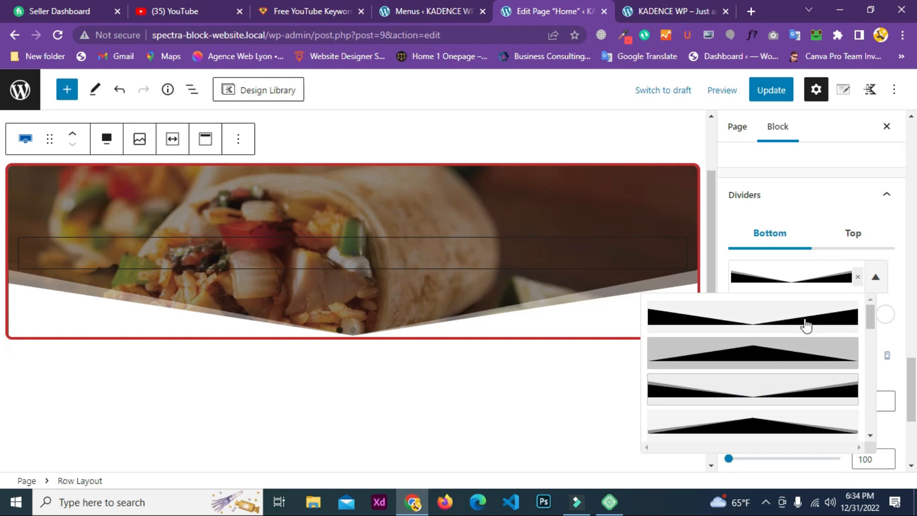
Adjust the top divider's height and set its width to 126%
click(825, 232)
scroll(794, 353, down, 2)
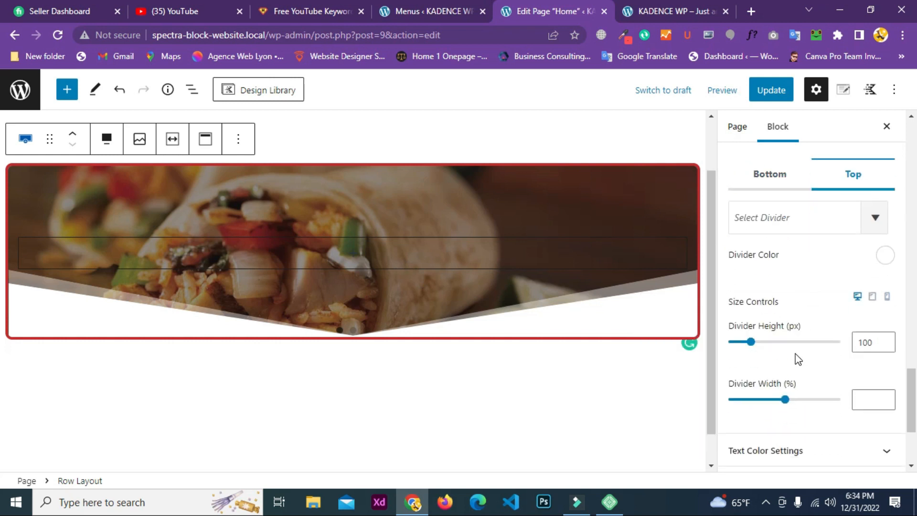
drag(753, 338, 737, 344)
drag(783, 391, 738, 392)
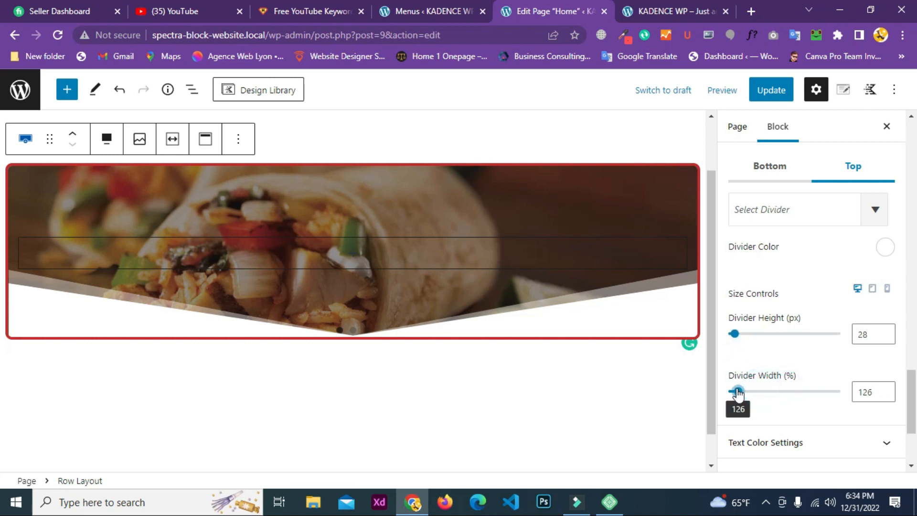
mouse_move(734, 334)
mouse_down()
mouse_move(772, 334)
mouse_move(752, 334)
mouse_up()
Try a wave-shaped divider on the row's top edge, and remove it again
click(809, 214)
scroll(802, 338, down, 5)
scroll(798, 341, down, 3)
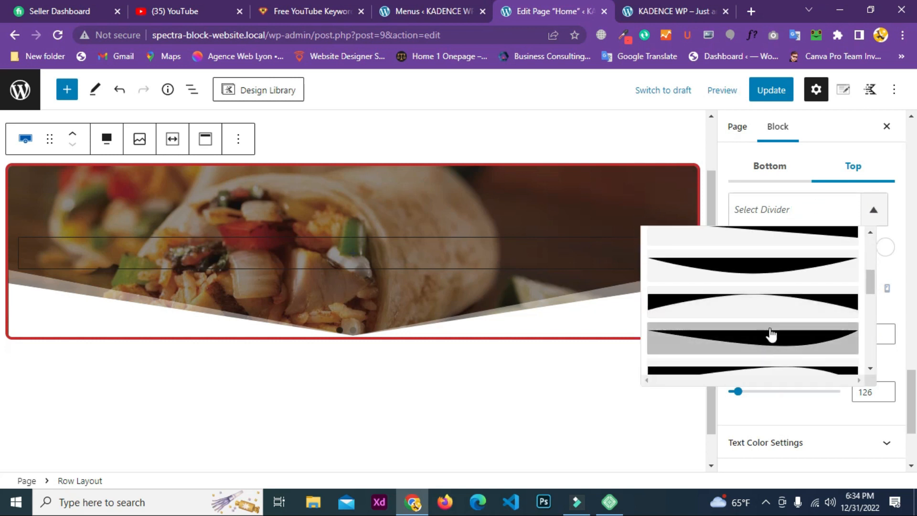
scroll(769, 334, down, 4)
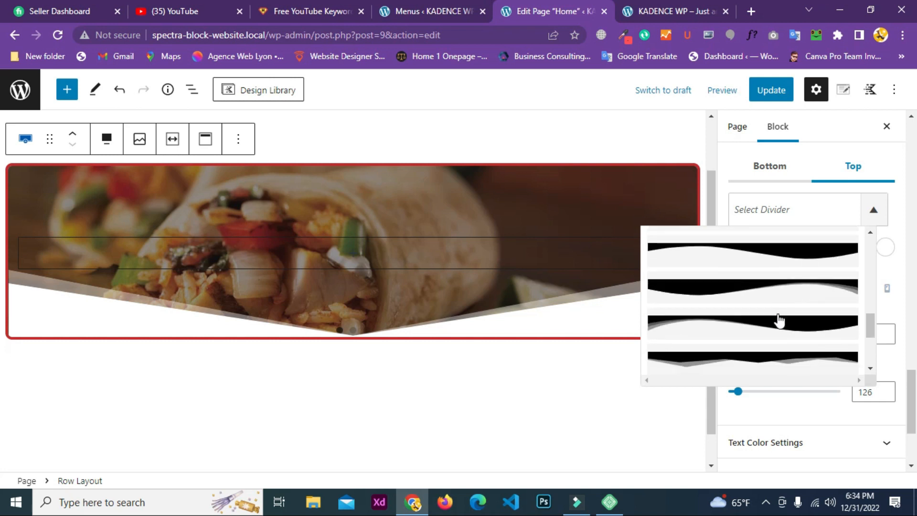
click(766, 293)
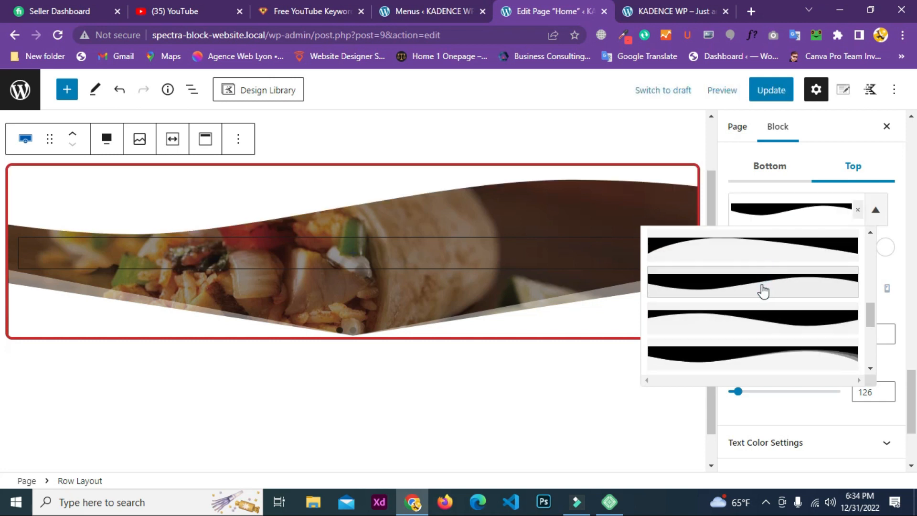
click(858, 209)
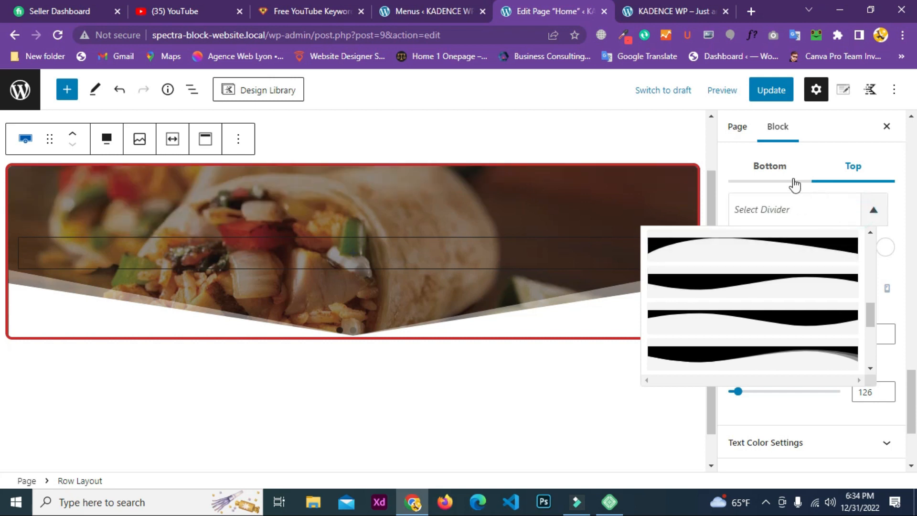
Change the row's bottom divider to the single-color wave that dips on the left and rises on the right
click(778, 172)
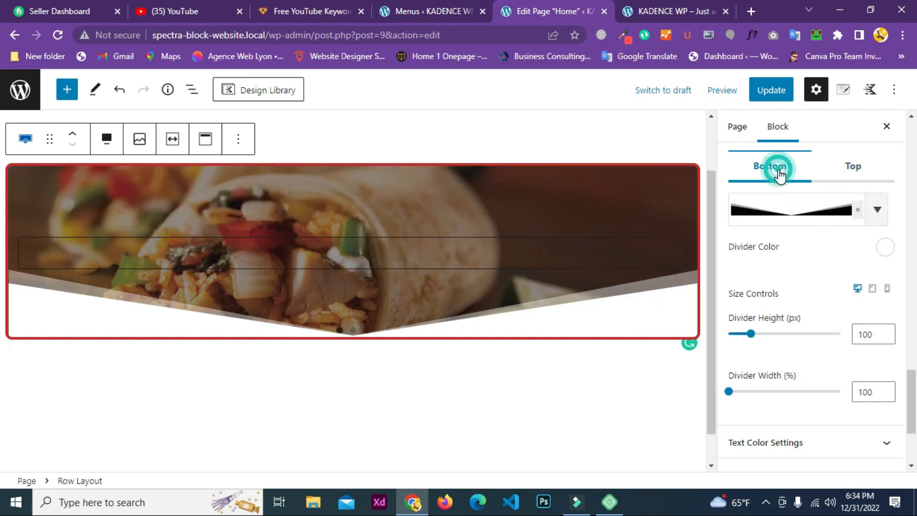
click(796, 220)
scroll(796, 310, down, 5)
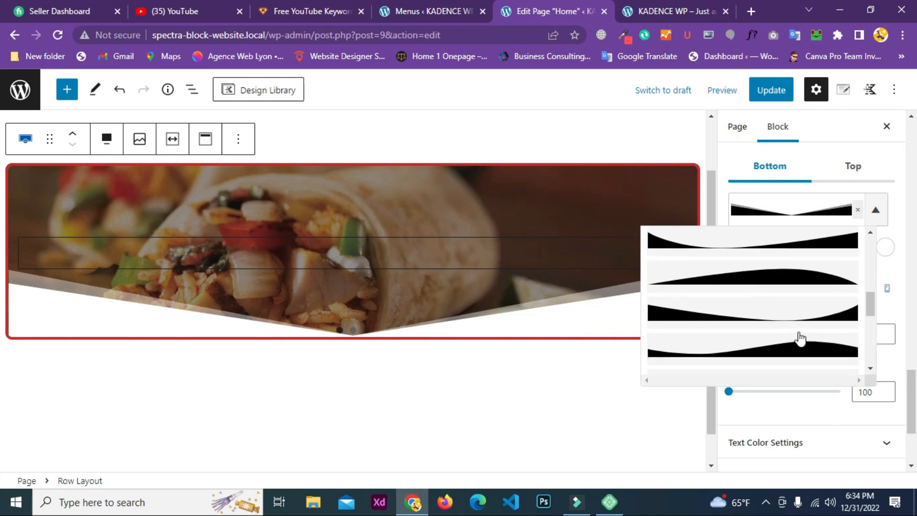
click(779, 328)
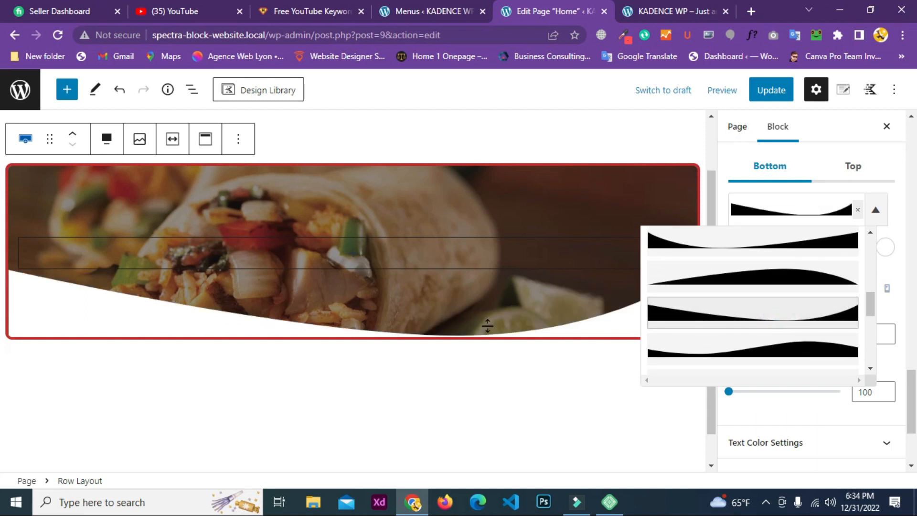
click(764, 359)
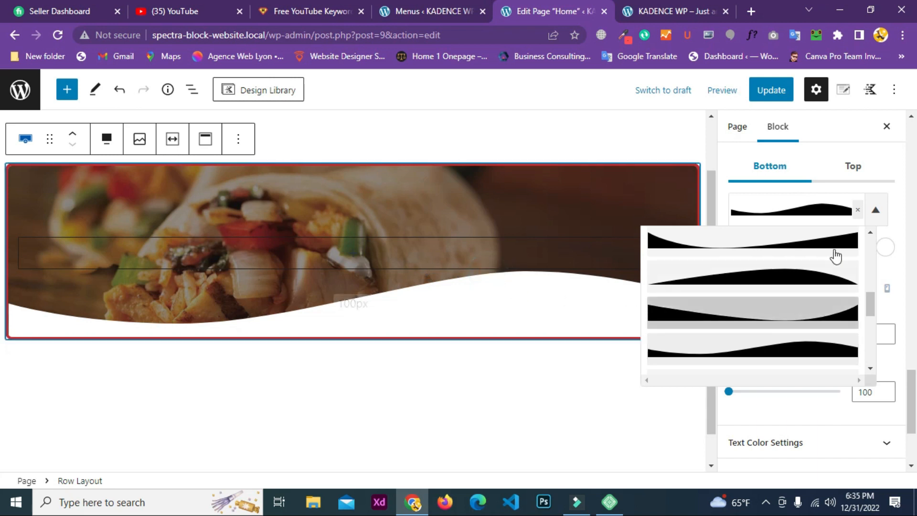
click(903, 204)
Color the bottom divider with the pale blue-gray palette color (EDF2F7), after trying the purple one
scroll(853, 313, down, 3)
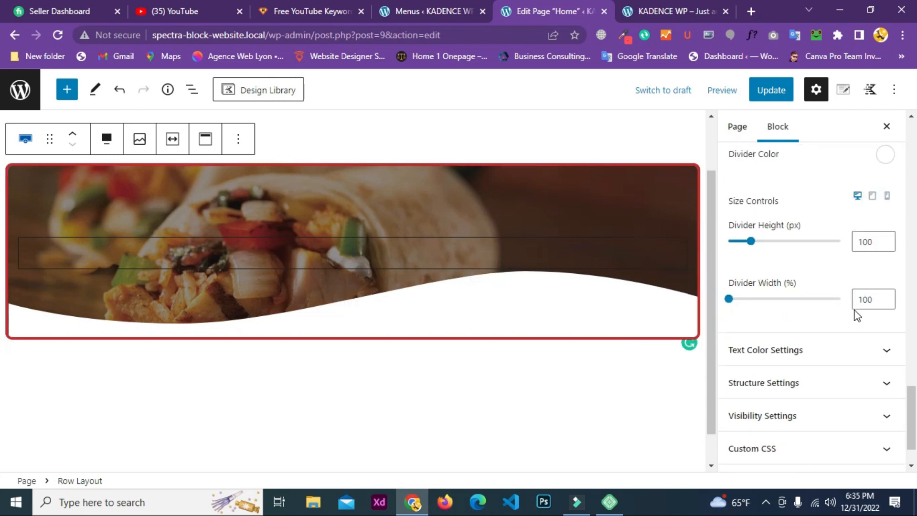
scroll(832, 282, up, 4)
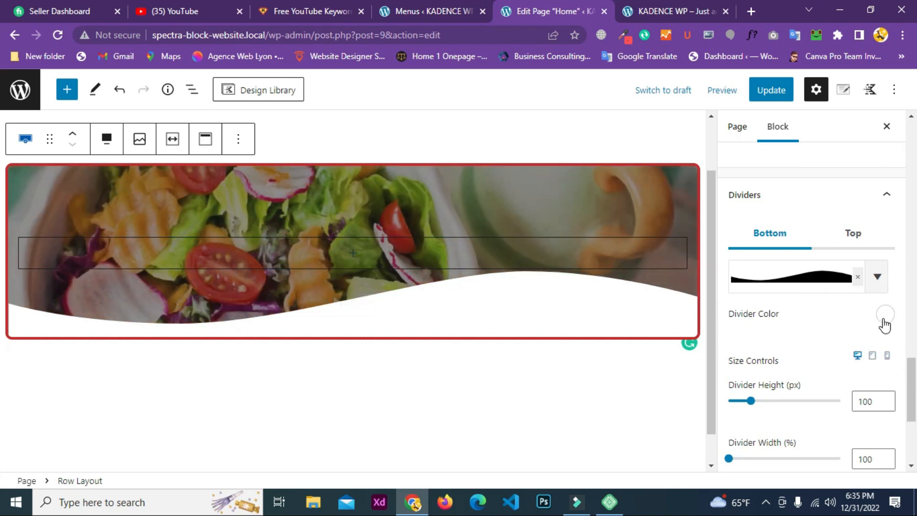
click(884, 315)
click(727, 277)
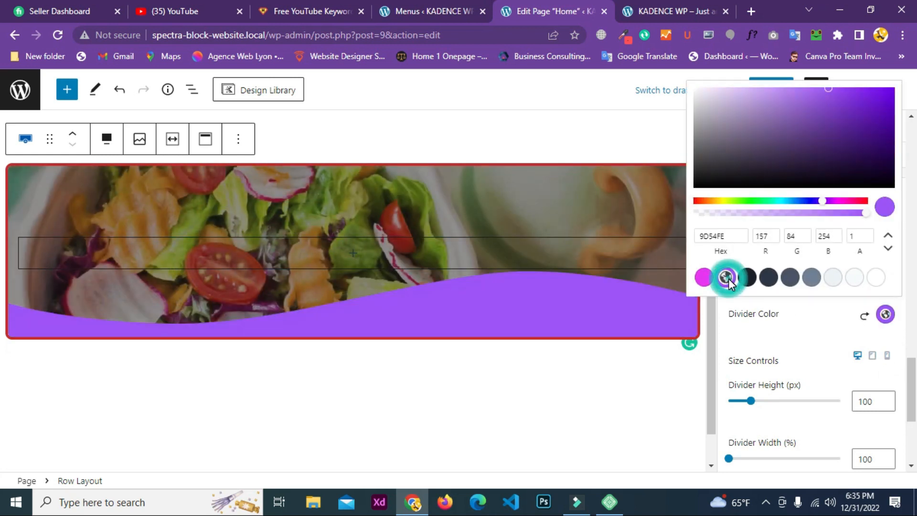
click(832, 278)
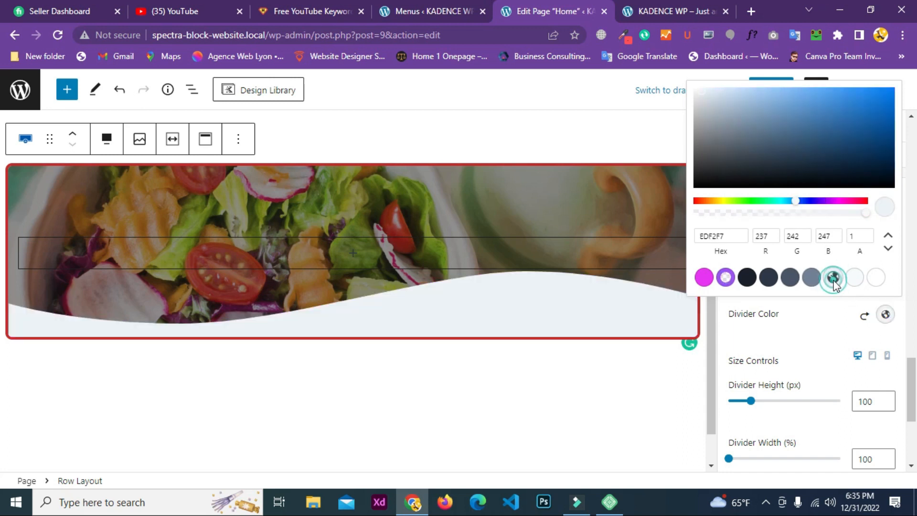
Save the Home page changes and reload the live site to check the slider row
click(589, 364)
click(777, 95)
click(668, 11)
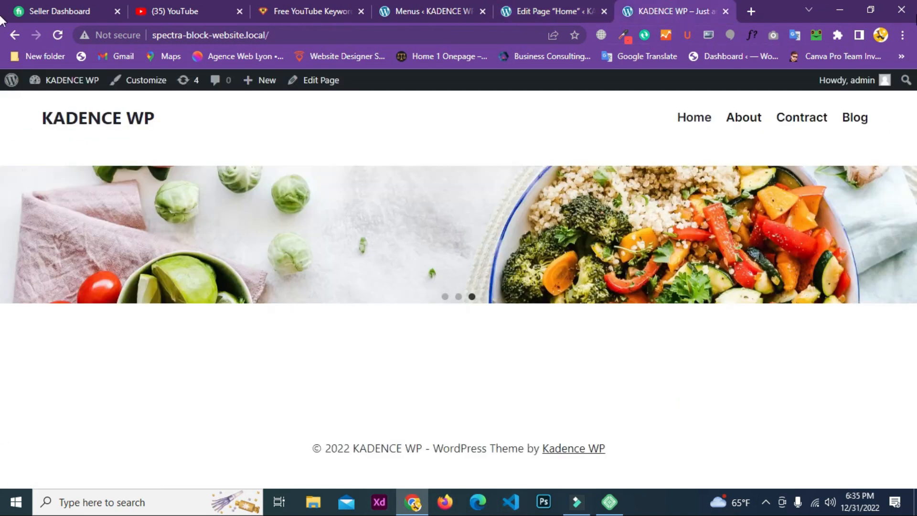
click(57, 35)
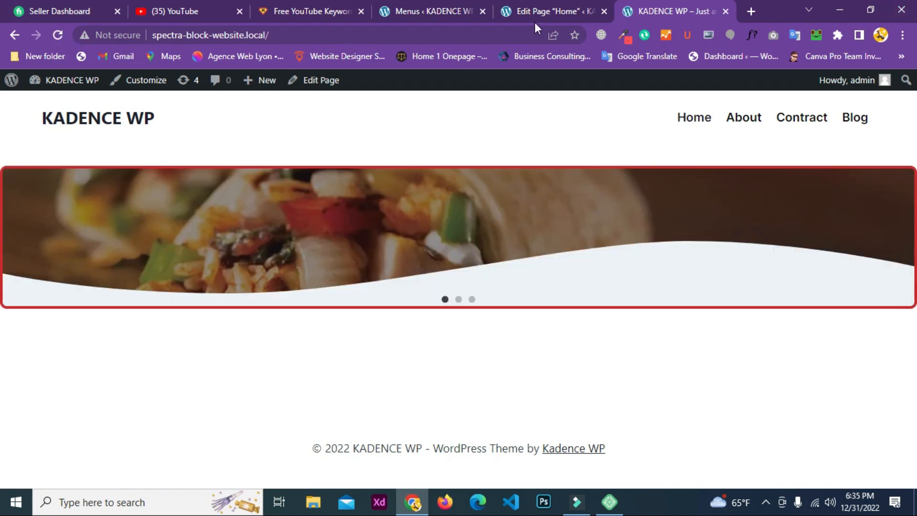
Return to the page editor, select the slider row, and collapse its background and divider settings
click(538, 6)
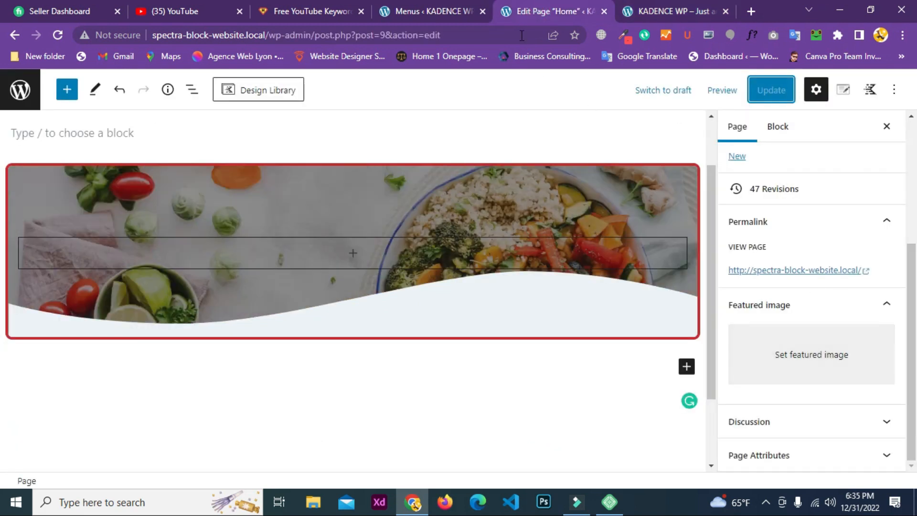
click(598, 208)
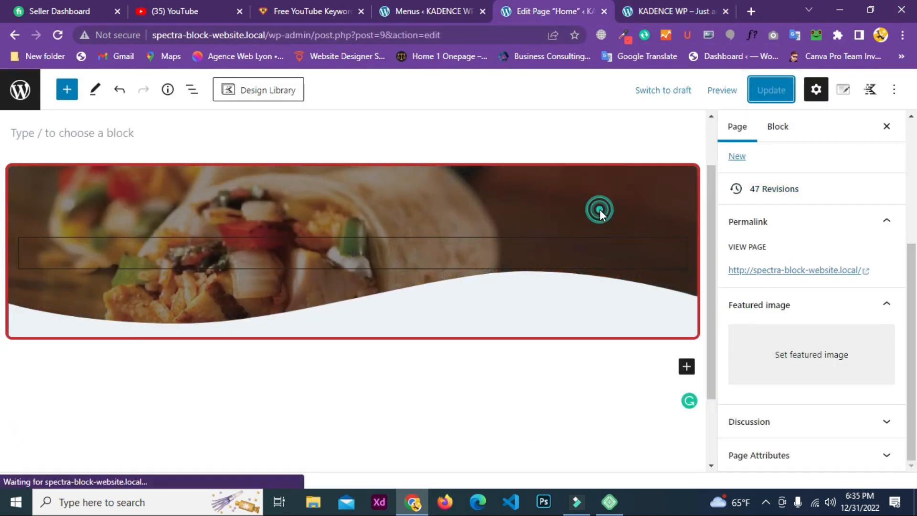
scroll(809, 377, down, 5)
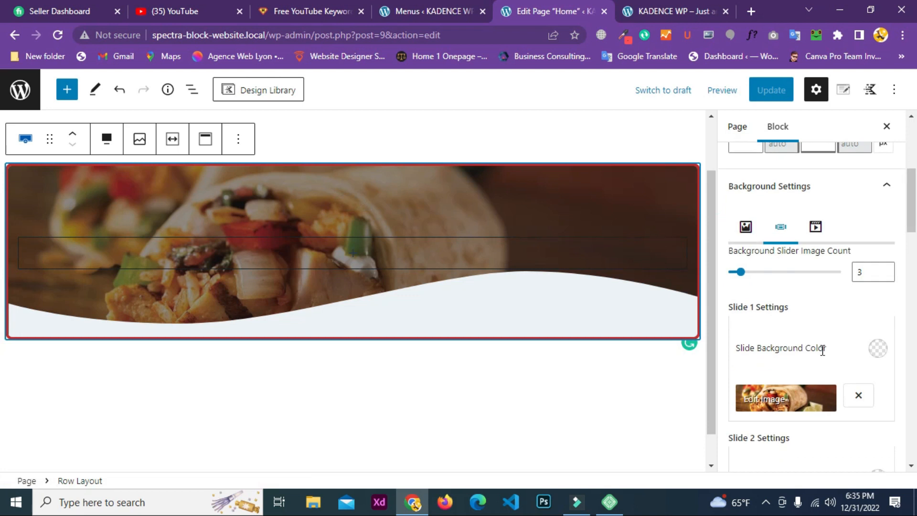
scroll(823, 351, down, 10)
scroll(831, 349, up, 9)
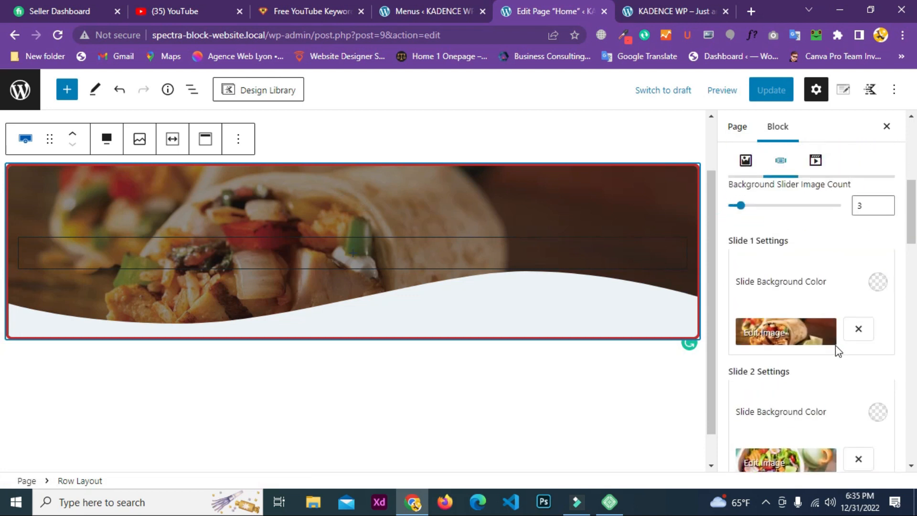
scroll(860, 315, up, 3)
click(893, 260)
scroll(860, 289, down, 4)
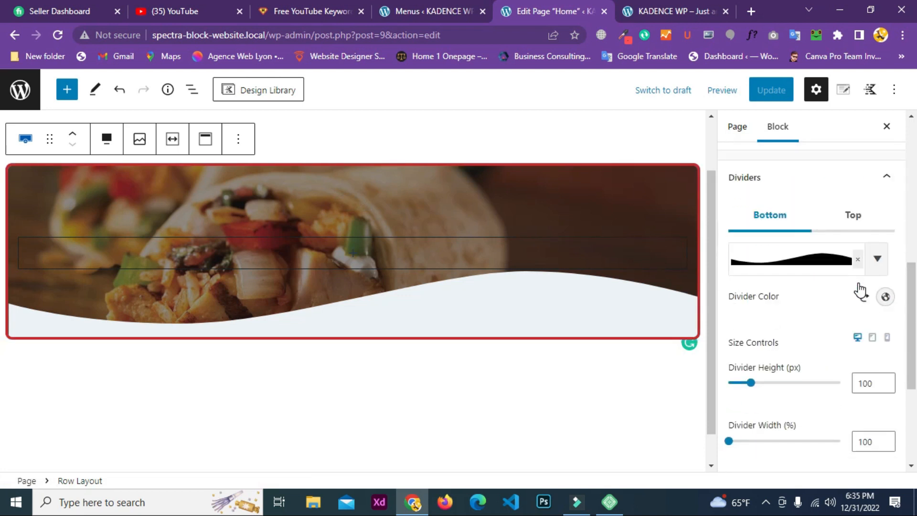
scroll(864, 291, up, 3)
click(882, 309)
scroll(874, 298, down, 1)
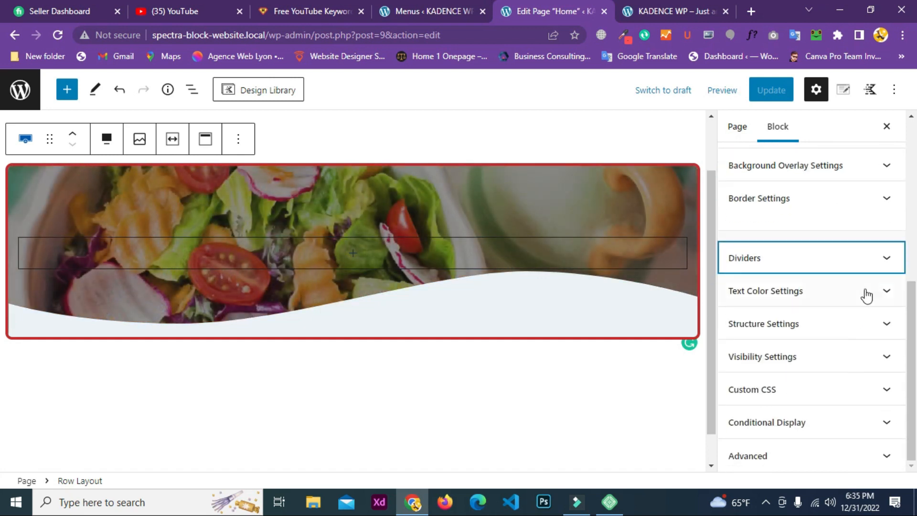
Look over the row's text color settings and structure settings
click(831, 290)
scroll(835, 269, down, 1)
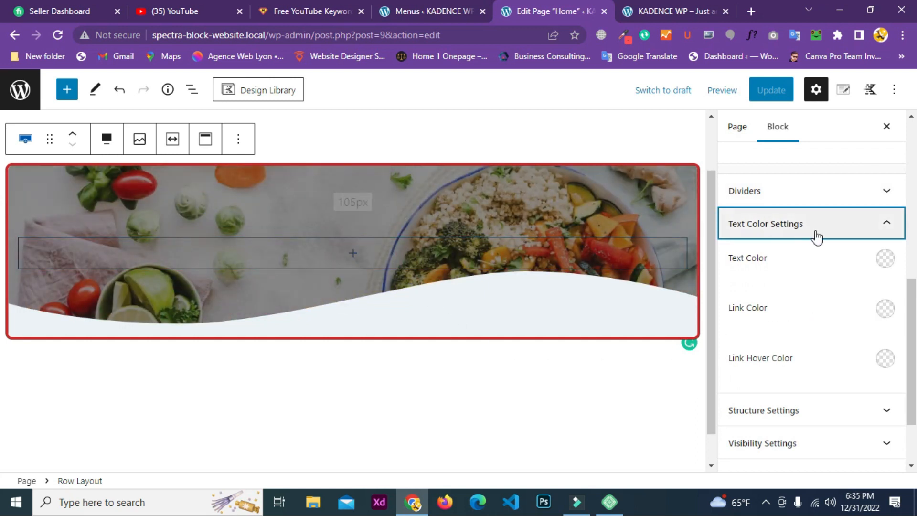
click(857, 231)
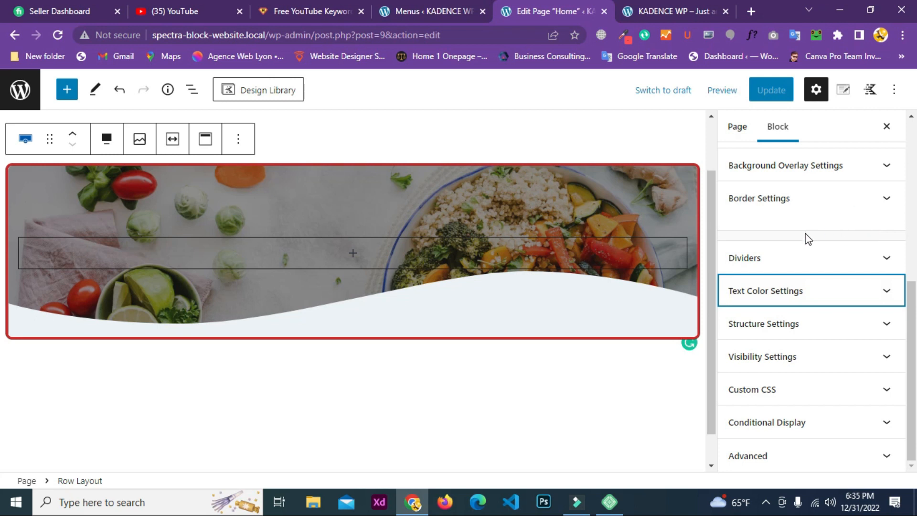
click(788, 332)
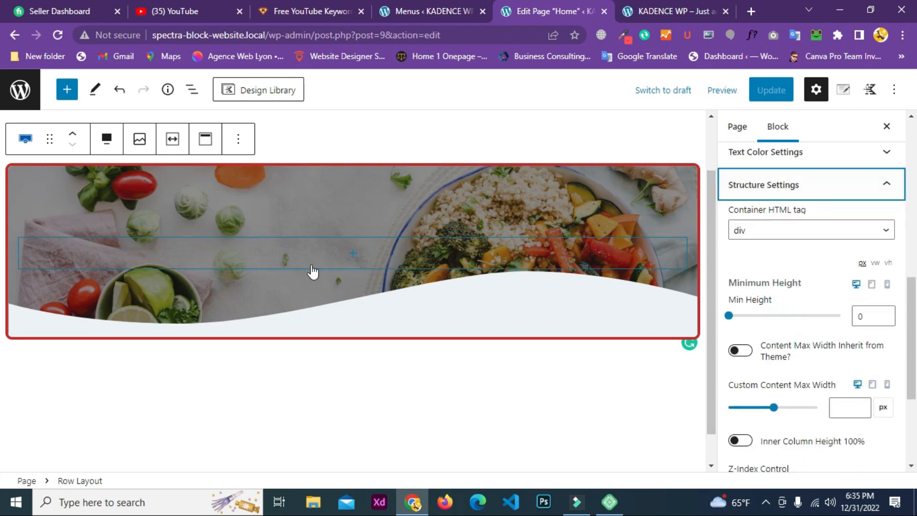
Insert an Advanced Text block into the slider row's empty column and place the cursor in it
scroll(254, 269, up, 2)
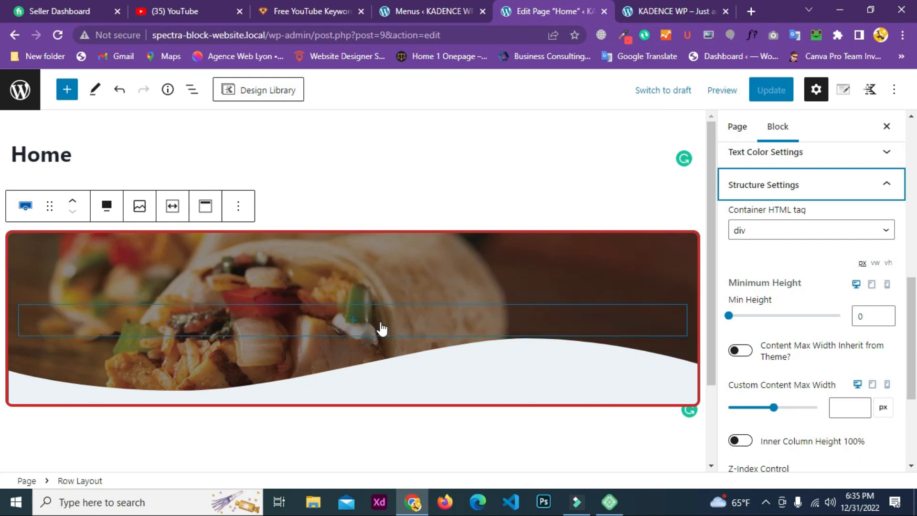
click(353, 321)
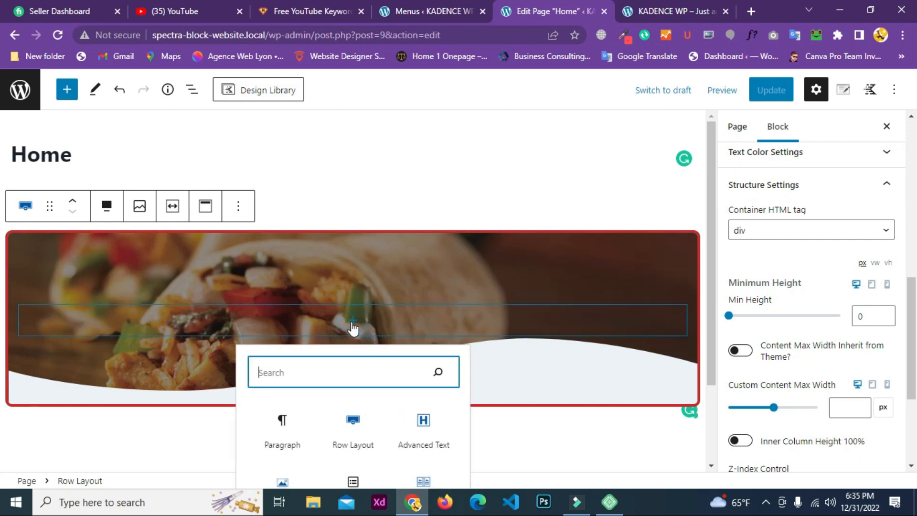
click(419, 434)
click(218, 326)
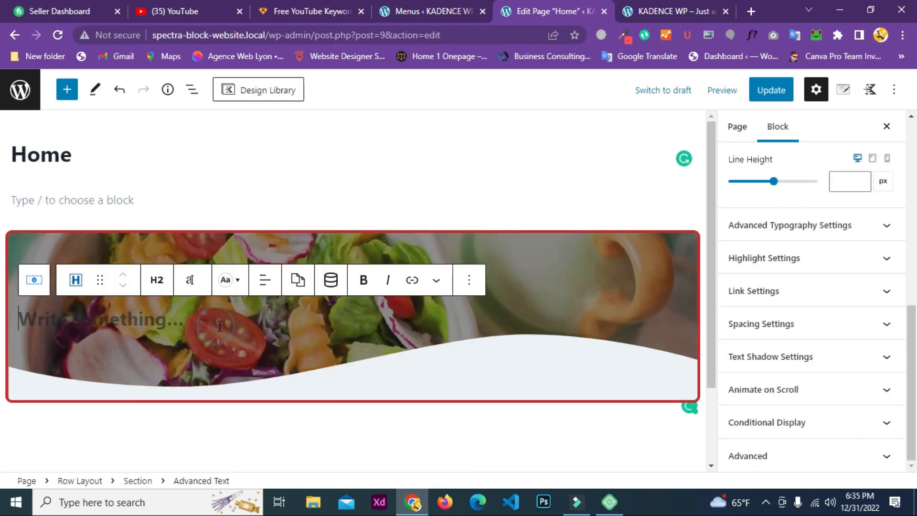
Search Google for lorem ipsum in a new browser tab and open the lipsum.com site
click(751, 7)
click(242, 35)
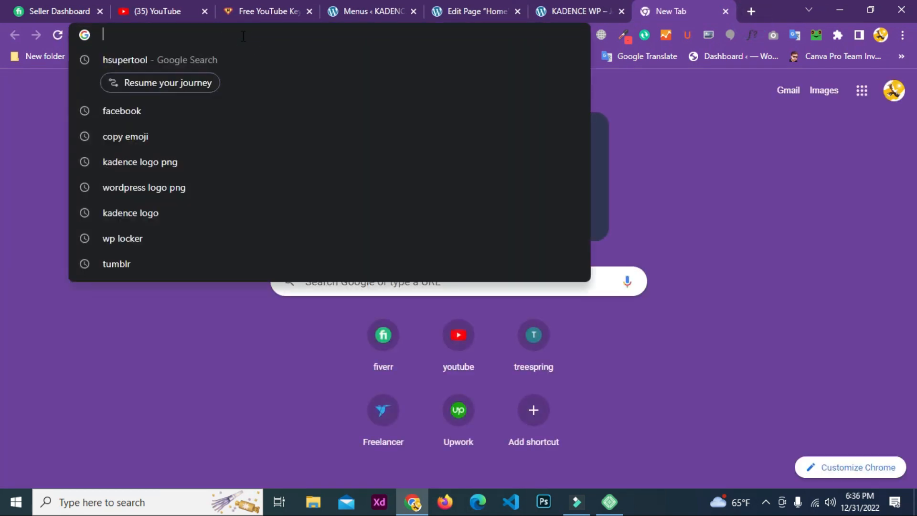
text(lore)
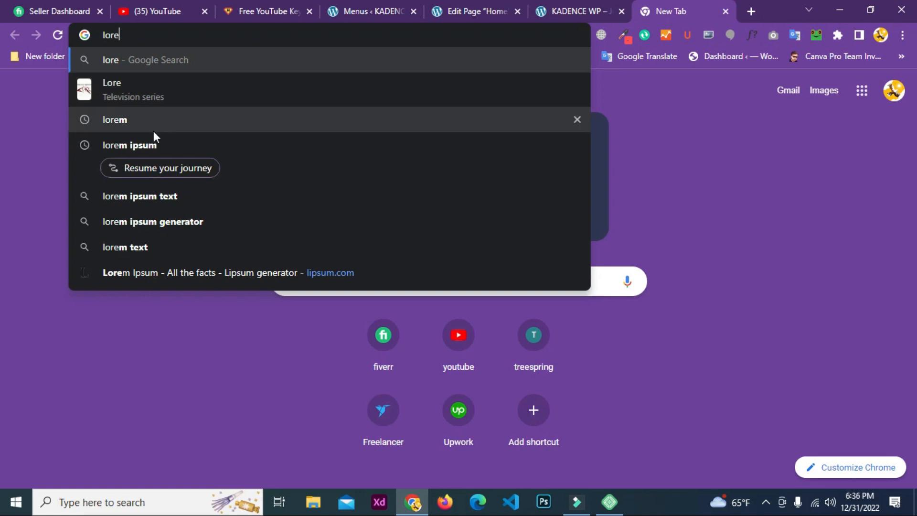
click(157, 142)
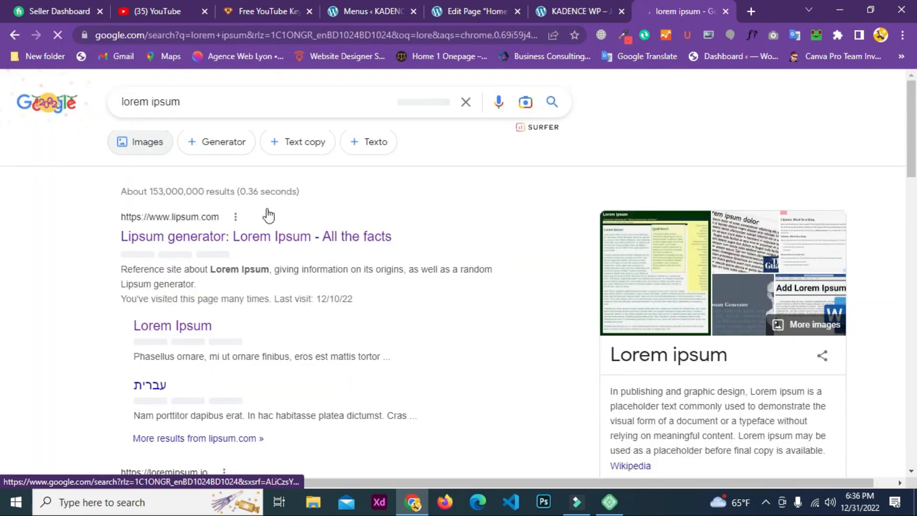
click(206, 247)
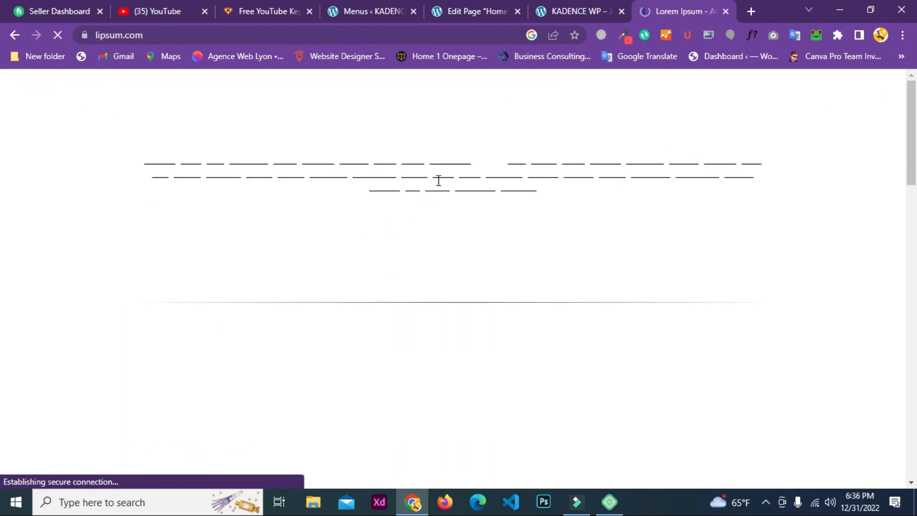
Copy the 1914 translation passage from "But I must explain" through "dislikes" and paste it into the slider row's Advanced Text block
scroll(430, 184, down, 20)
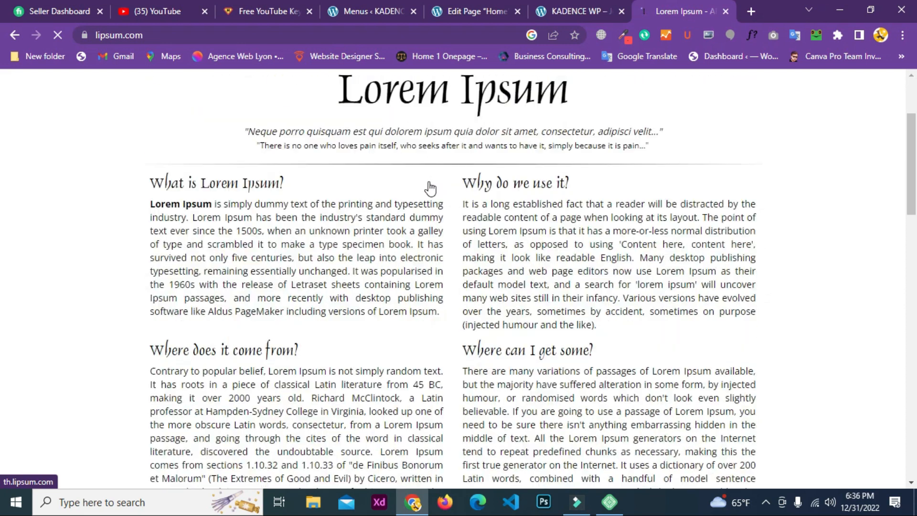
scroll(431, 186, down, 3)
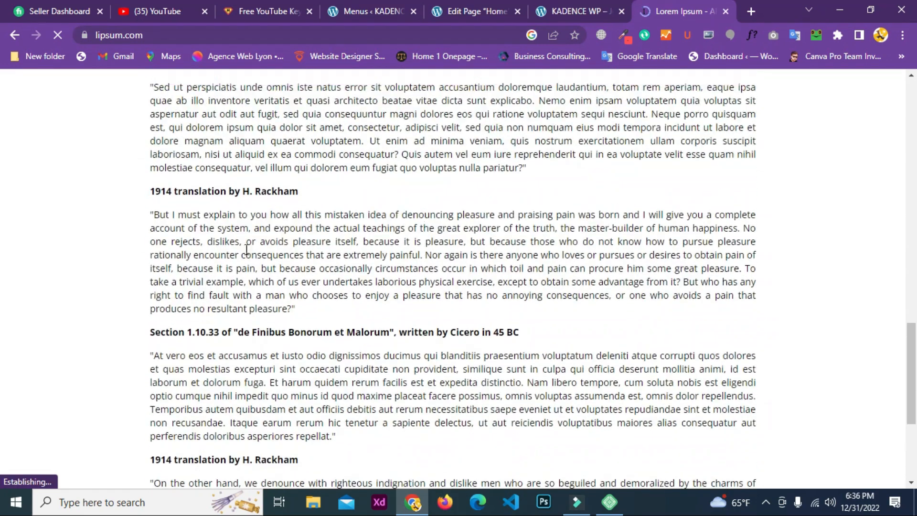
drag(153, 216, 236, 244)
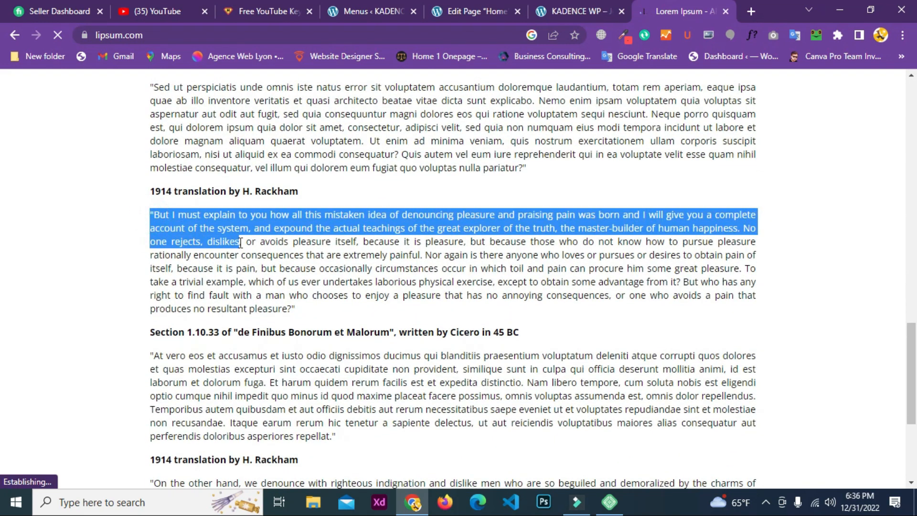
right_click(215, 220)
click(236, 228)
click(463, 3)
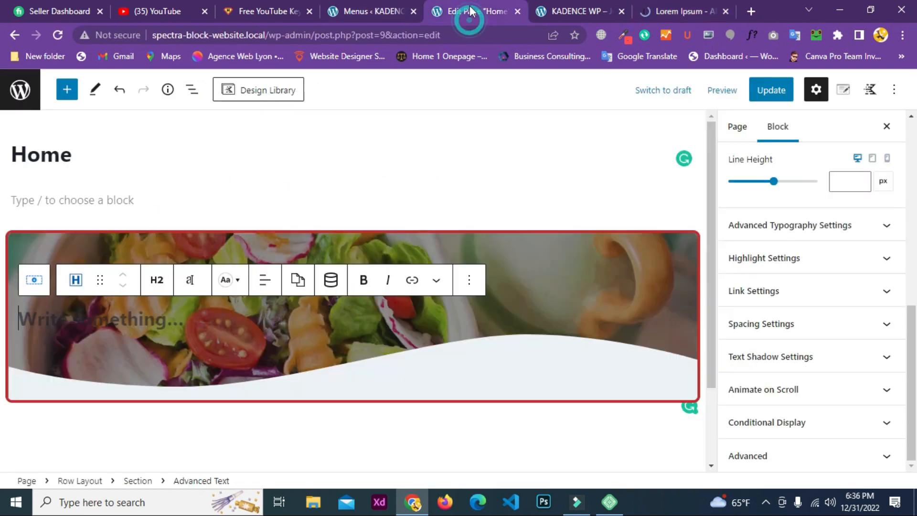
right_click(181, 326)
click(236, 215)
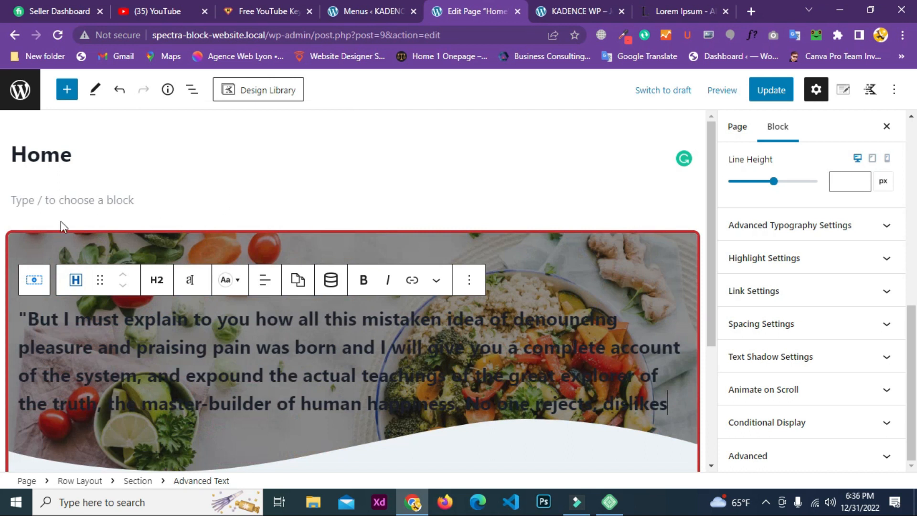
Color the pasted text with the white palette color
scroll(834, 305, up, 5)
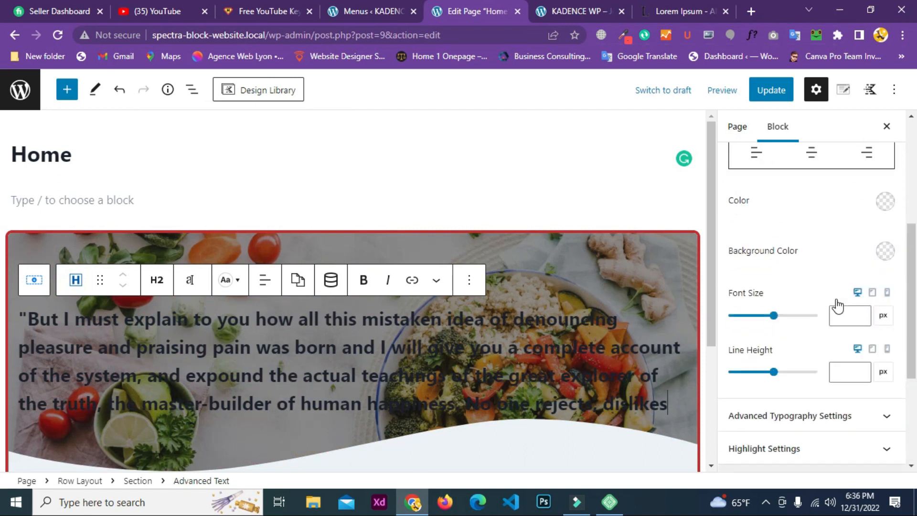
click(886, 282)
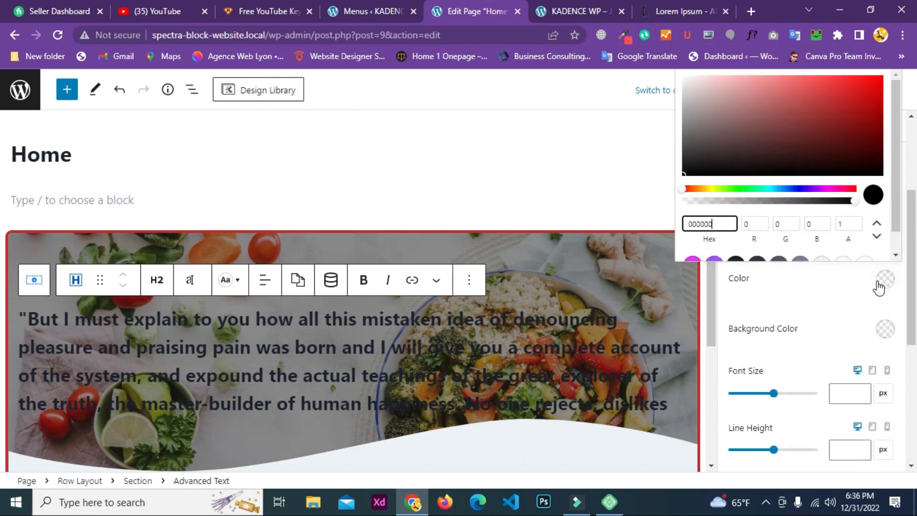
scroll(872, 240, down, 1)
click(864, 242)
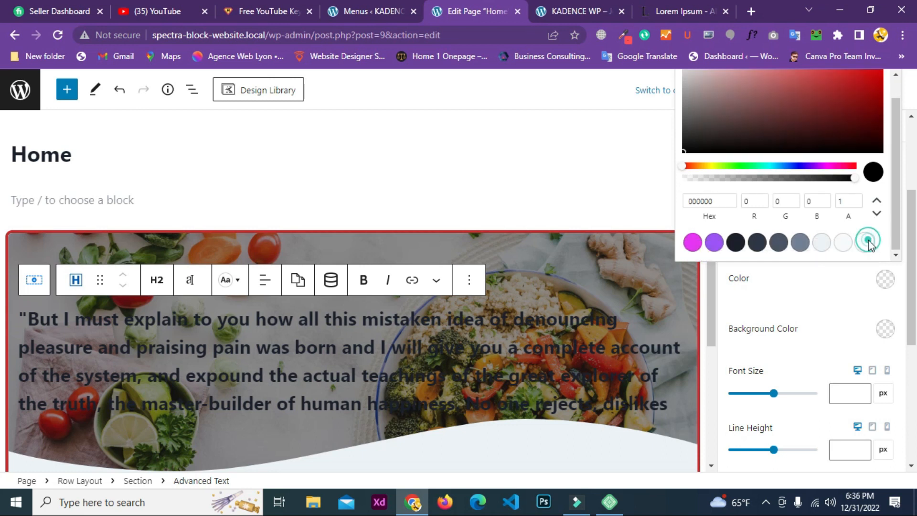
click(819, 309)
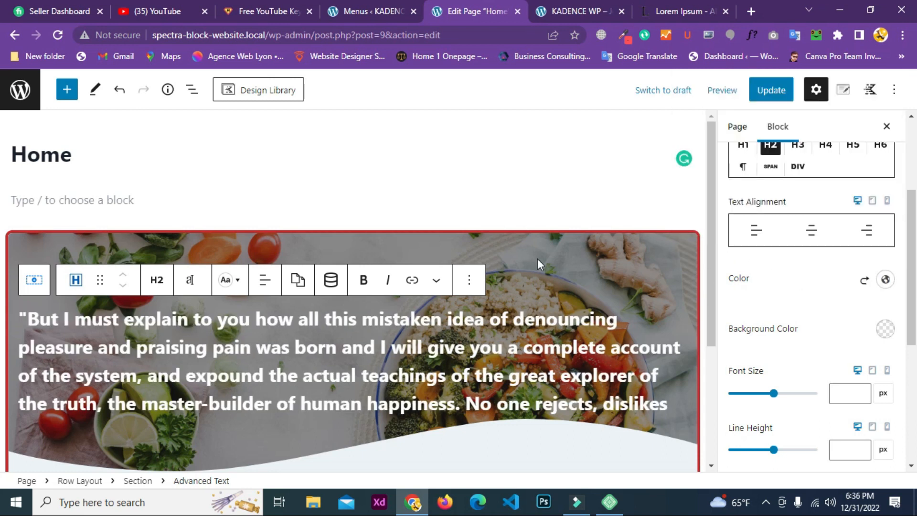
Change the text block's HTML tag to Paragraph, after trying Heading 3, and save the page
click(158, 282)
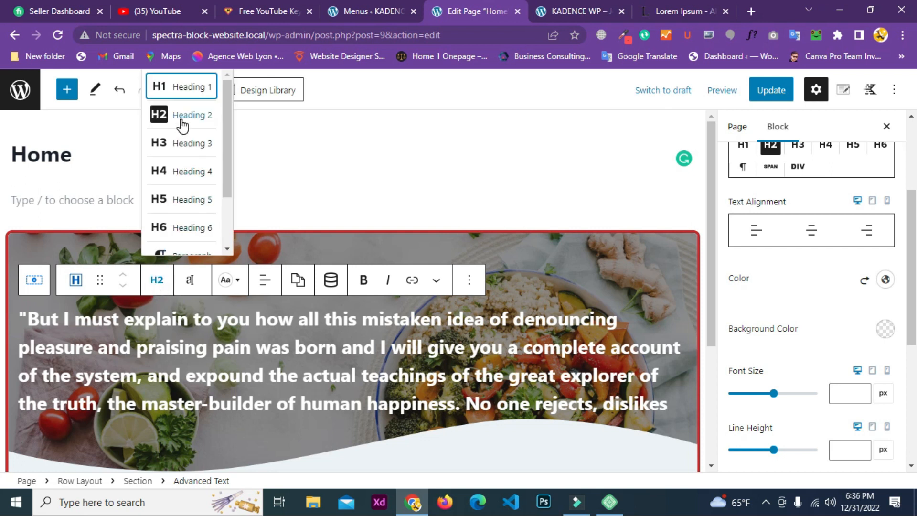
click(185, 143)
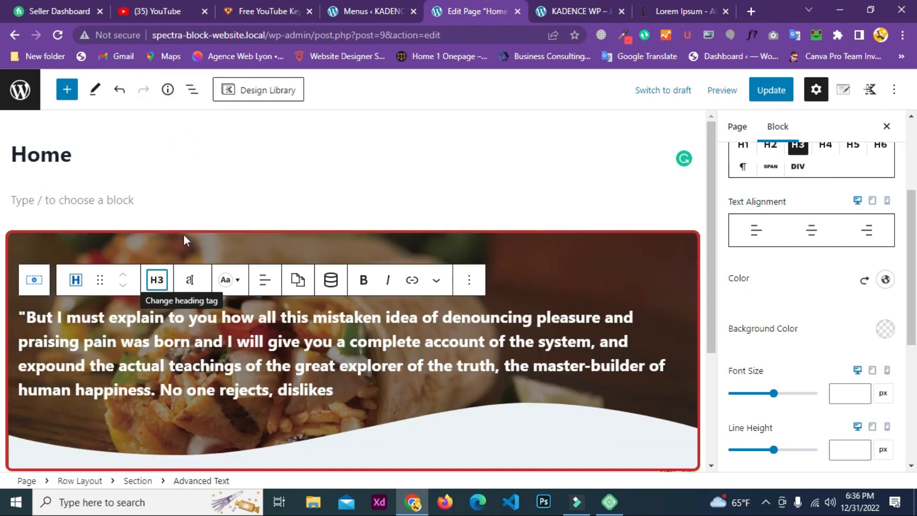
click(162, 285)
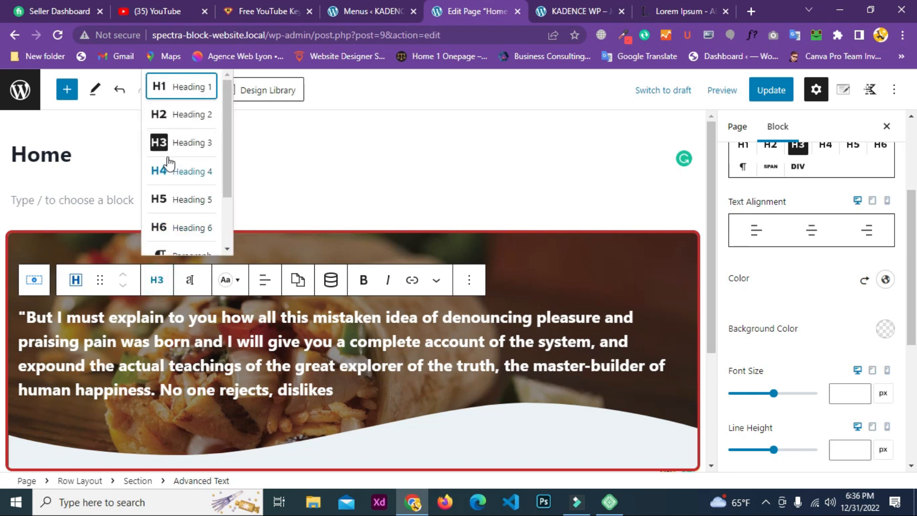
scroll(177, 172, down, 2)
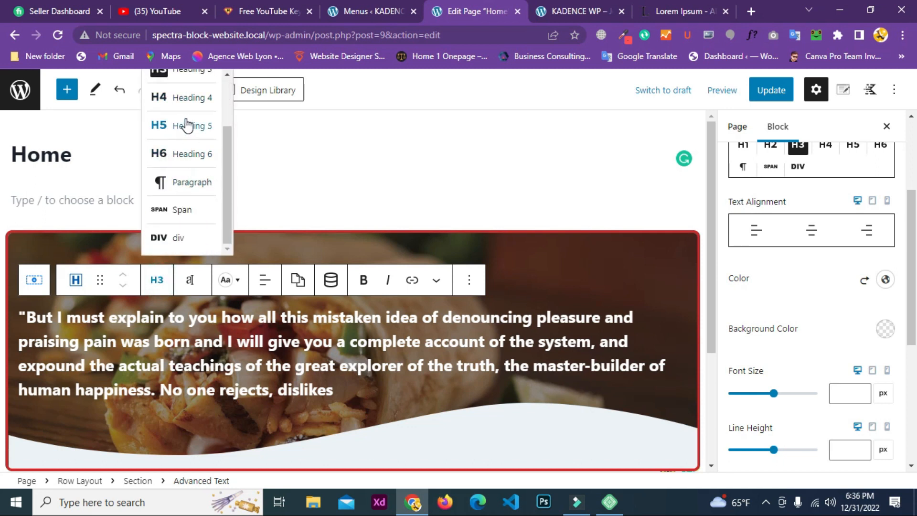
scroll(187, 144, up, 2)
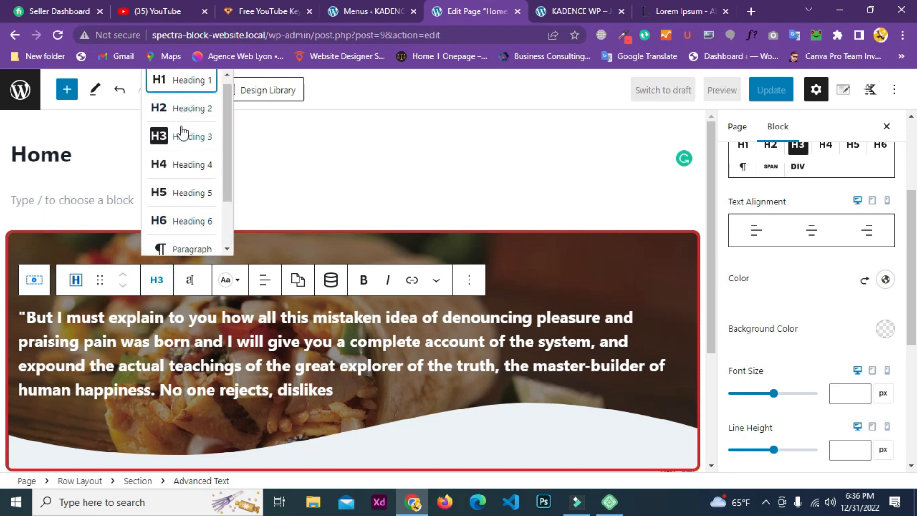
scroll(181, 210, down, 2)
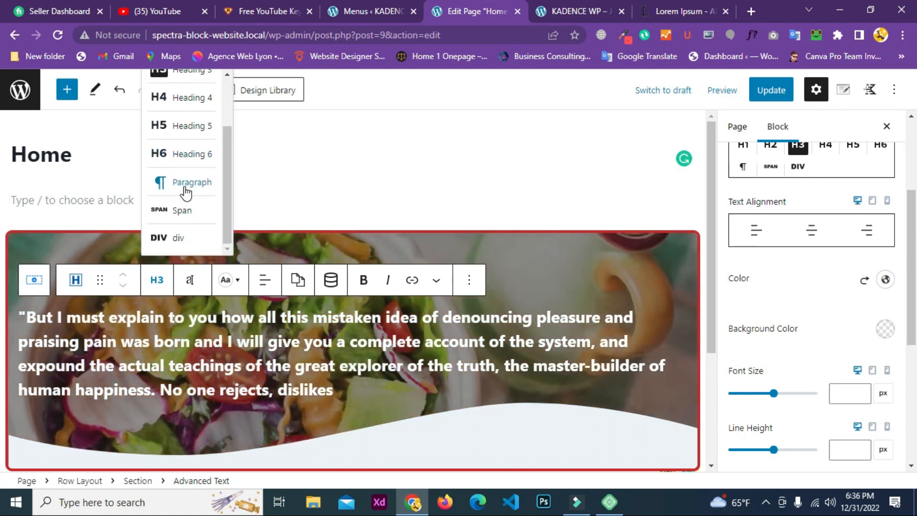
click(185, 193)
click(772, 92)
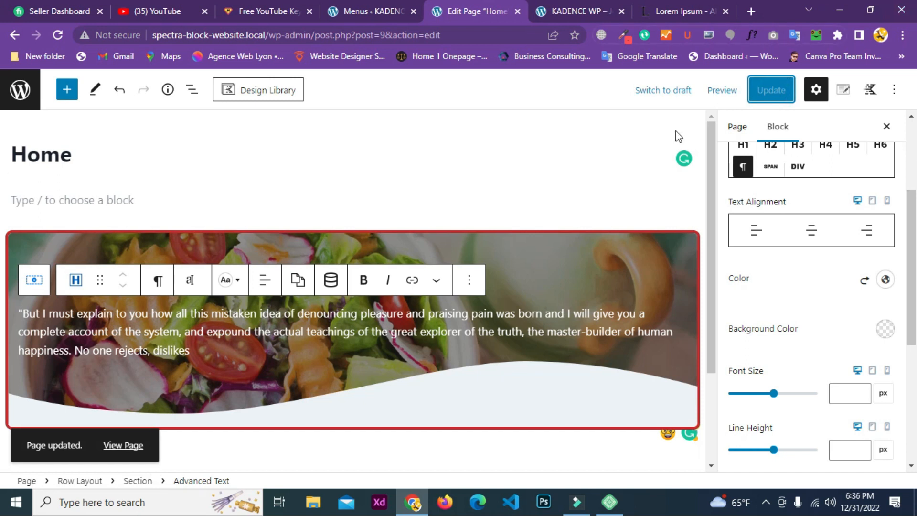
scroll(872, 308, up, 3)
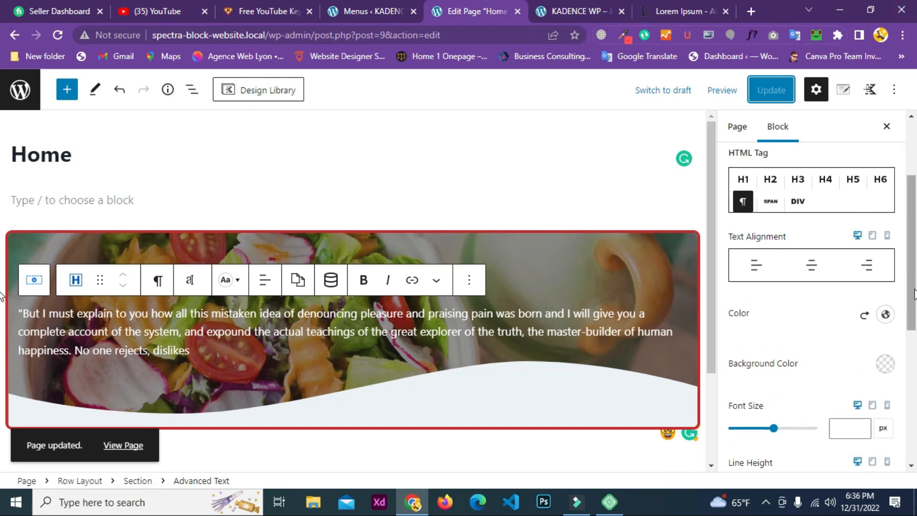
Select the slider row, review its Structure Settings, and reload the live site to compare the text's edges with the header
click(551, 261)
scroll(820, 310, down, 5)
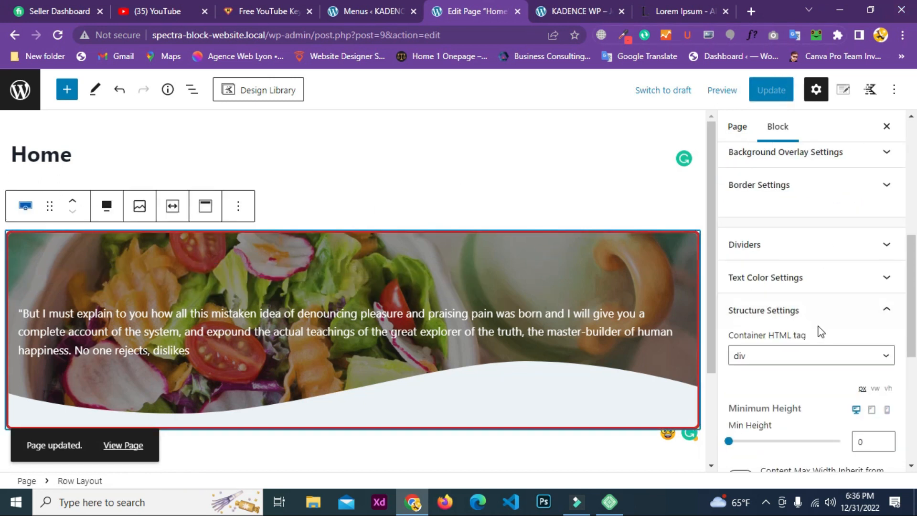
scroll(818, 358, down, 3)
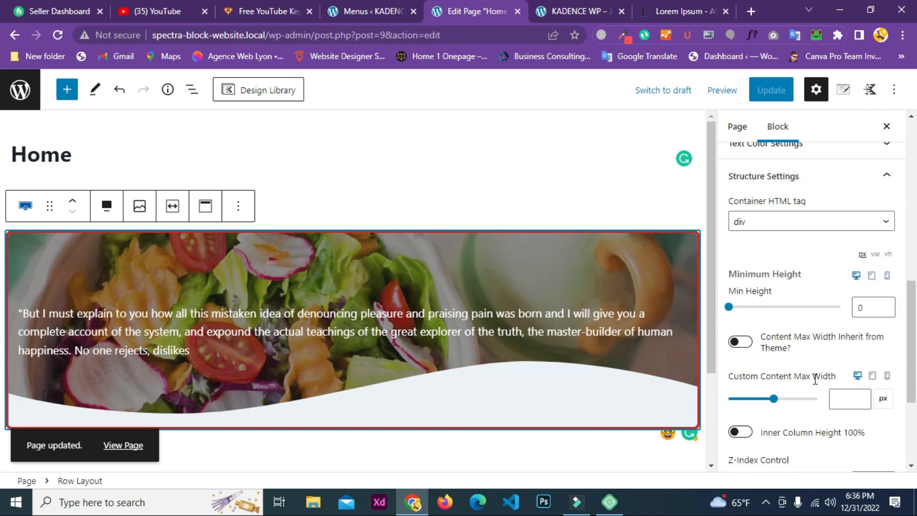
click(585, 2)
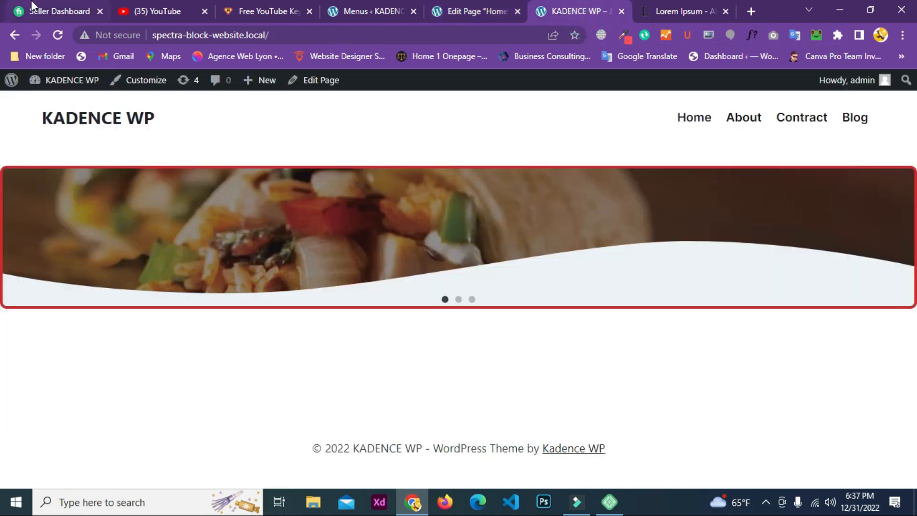
click(60, 32)
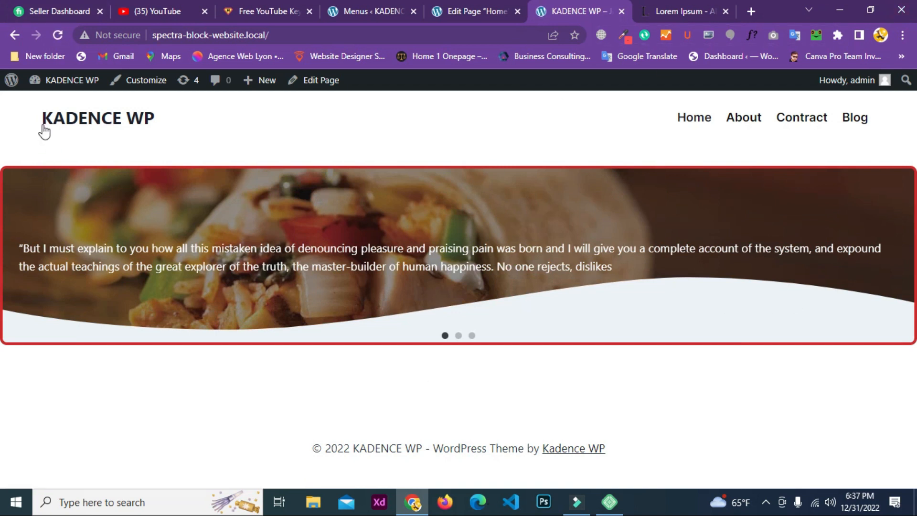
triple_click(17, 246)
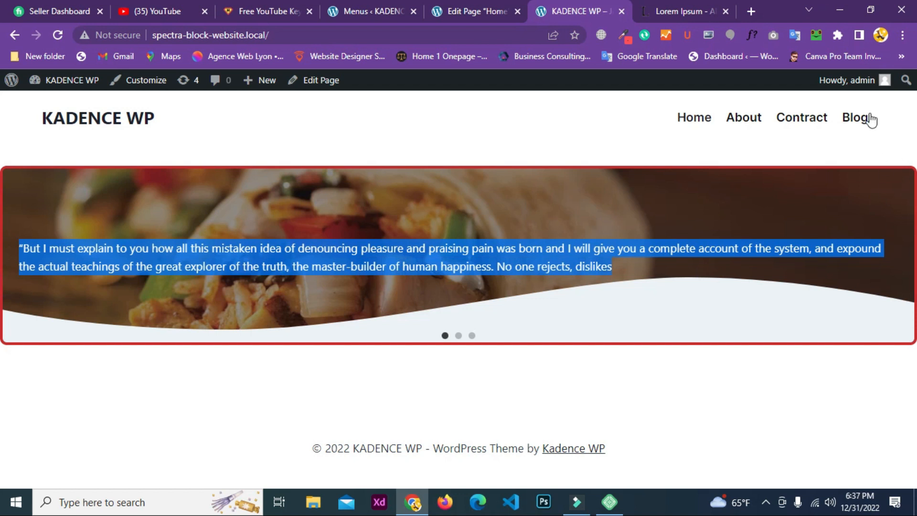
mouse_move(42, 88)
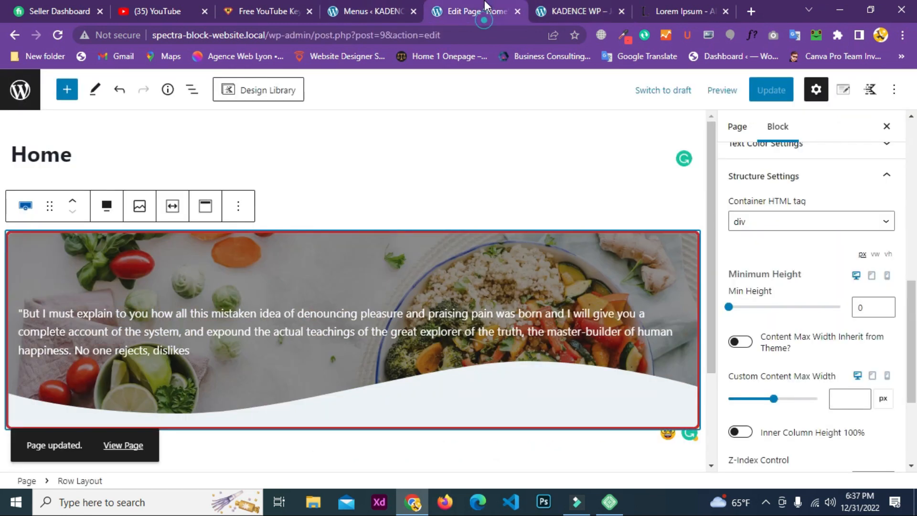
Try making the row's content max width inherit from the theme, update the page, and reload the live site
click(472, 11)
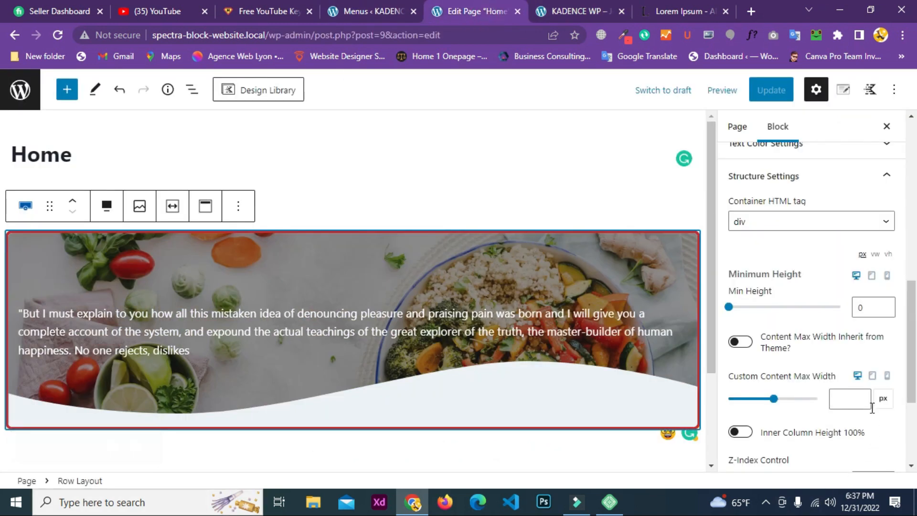
scroll(868, 349, down, 1)
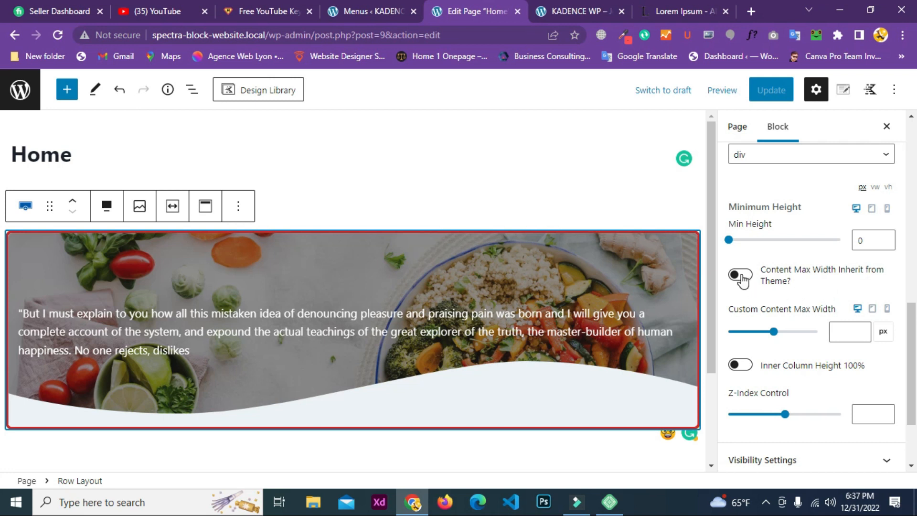
click(741, 279)
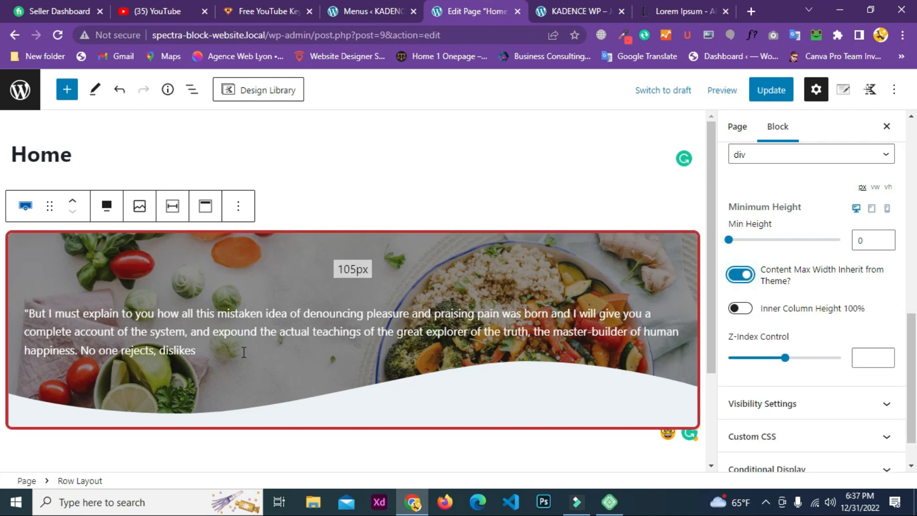
click(764, 95)
click(573, 11)
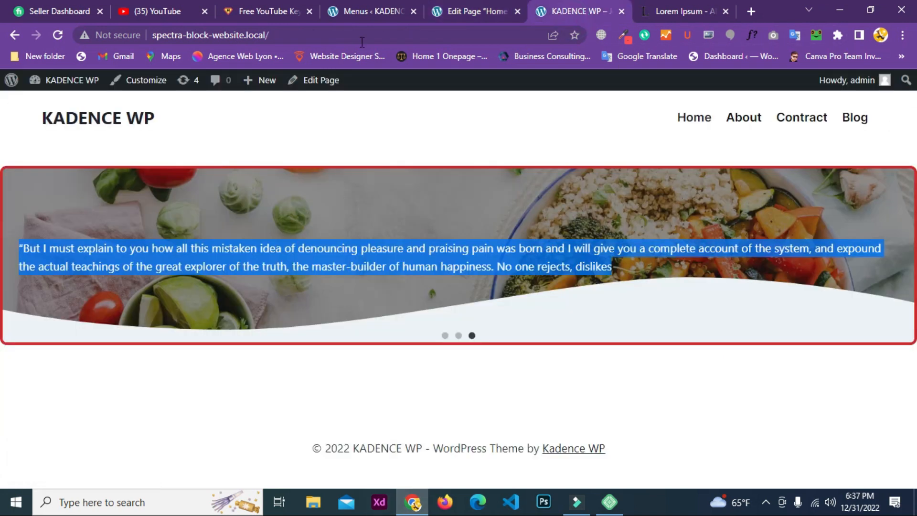
click(56, 36)
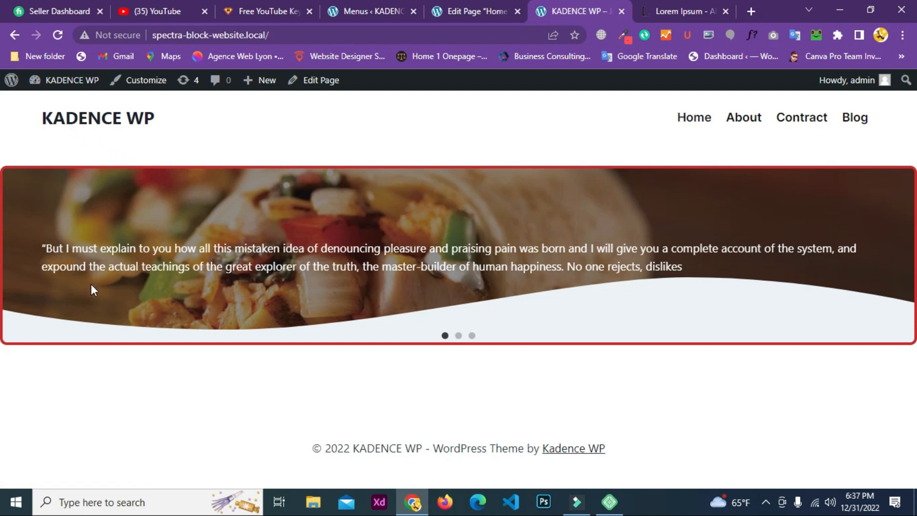
Replace theme-inherited width with a custom content max width of 1000 px for the row, update the page, and check the live site
click(466, 10)
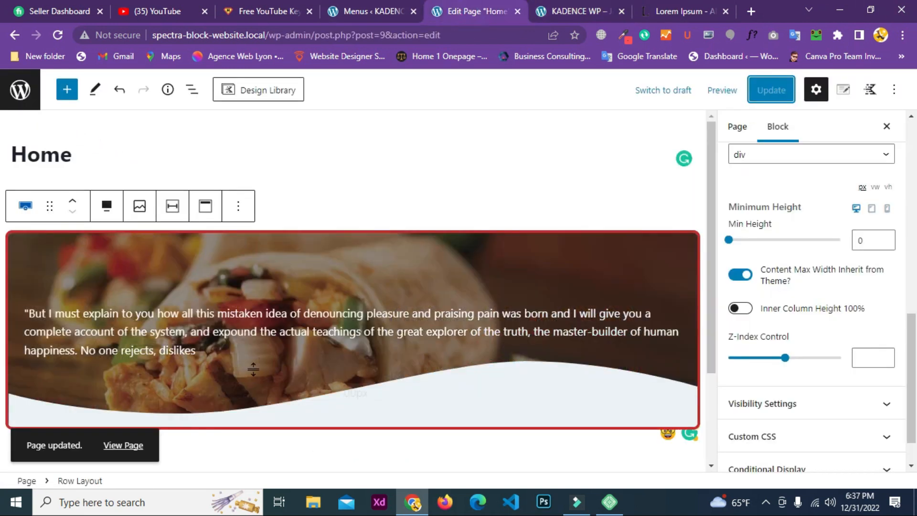
scroll(765, 256, down, 1)
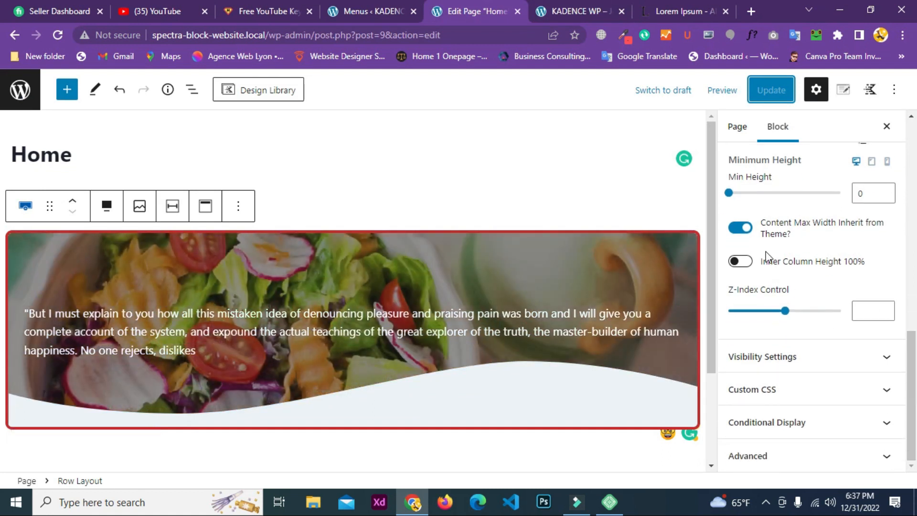
click(748, 231)
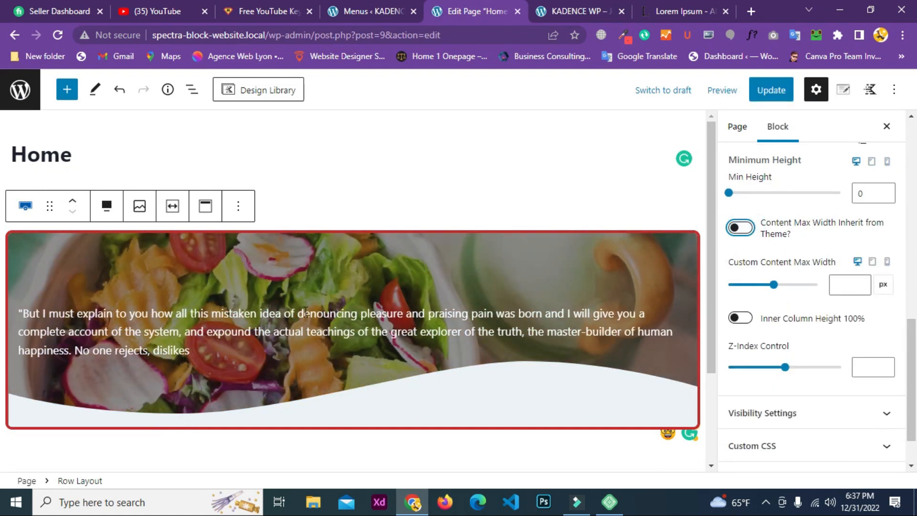
click(835, 287)
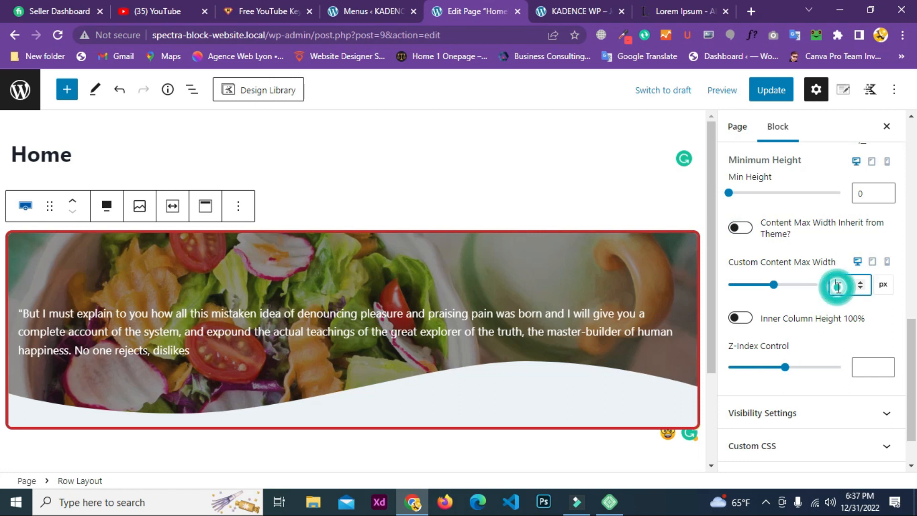
text(1)
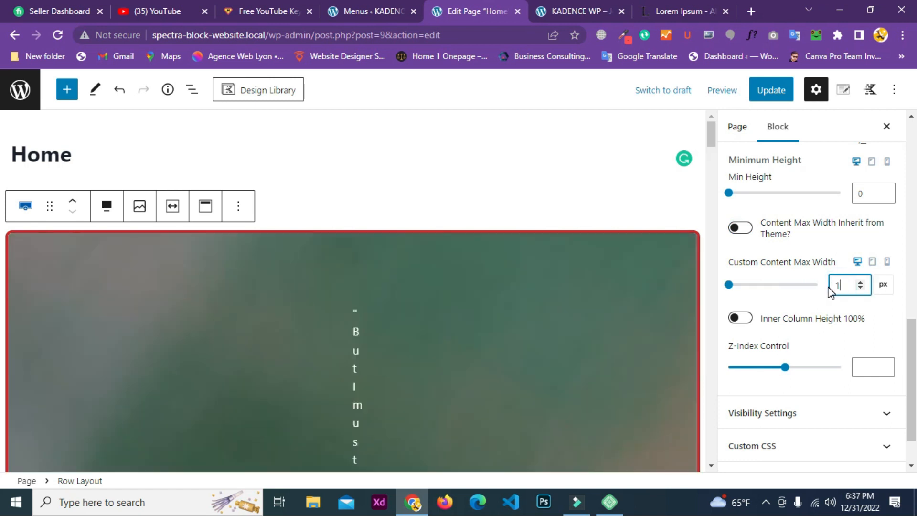
text(000)
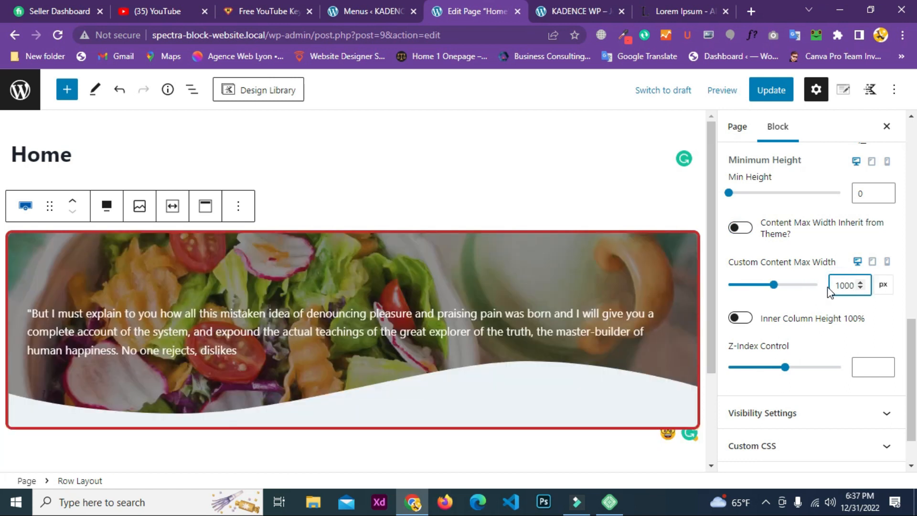
click(769, 90)
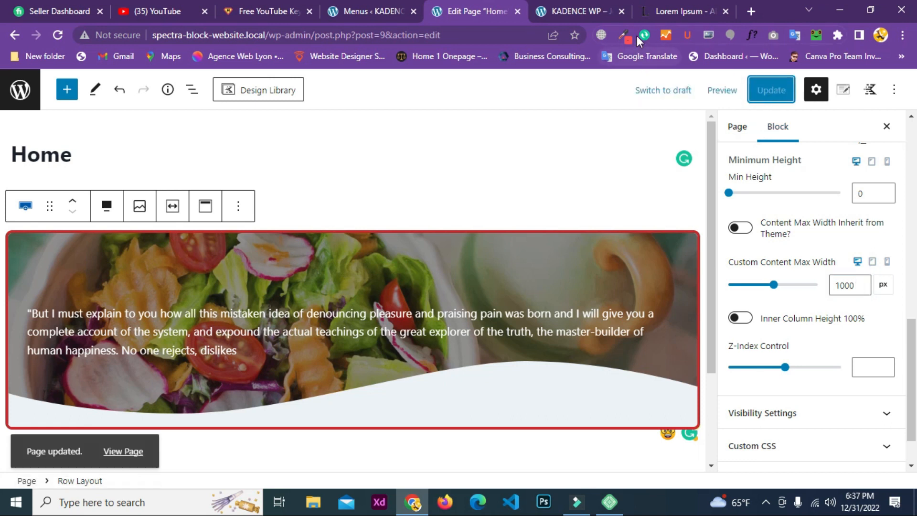
click(573, 11)
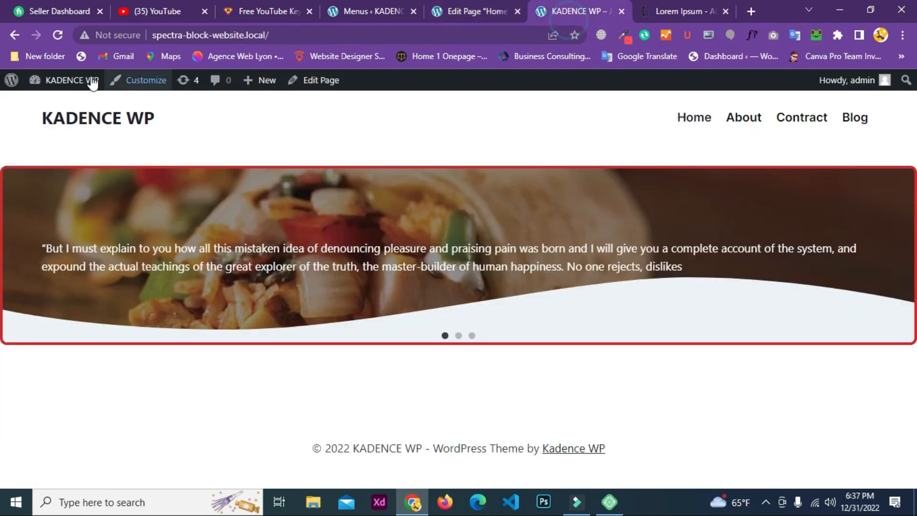
click(57, 36)
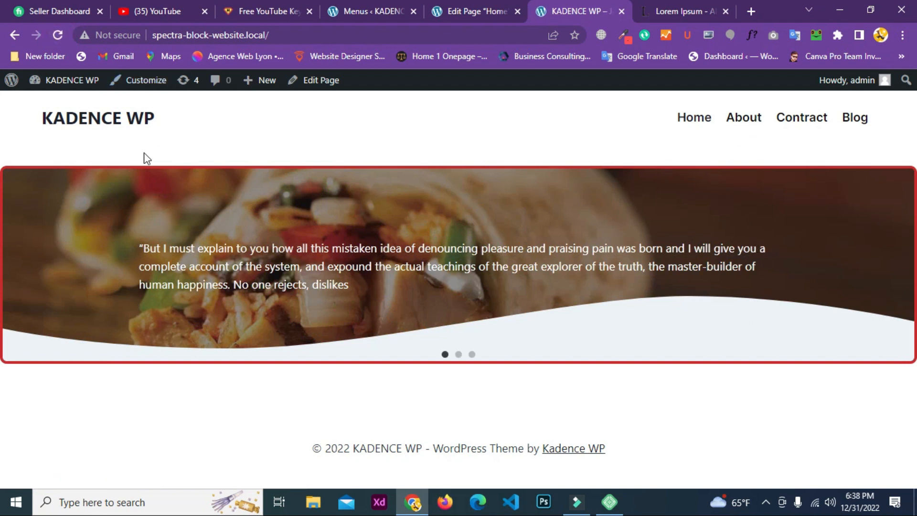
drag(351, 285, 134, 251)
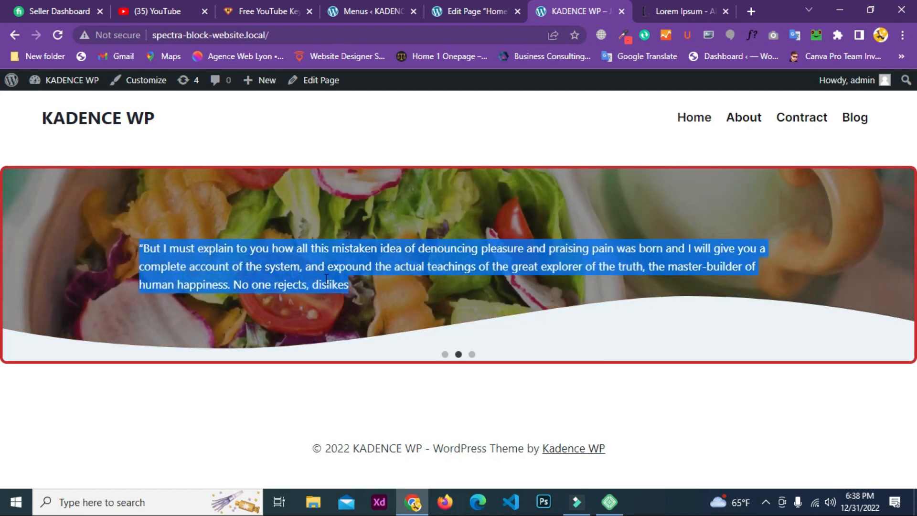
Try the row's Hide on Desktop, Hide on Tablet and Hide on Mobile options in Visibility Settings, leaving all three off
click(467, 10)
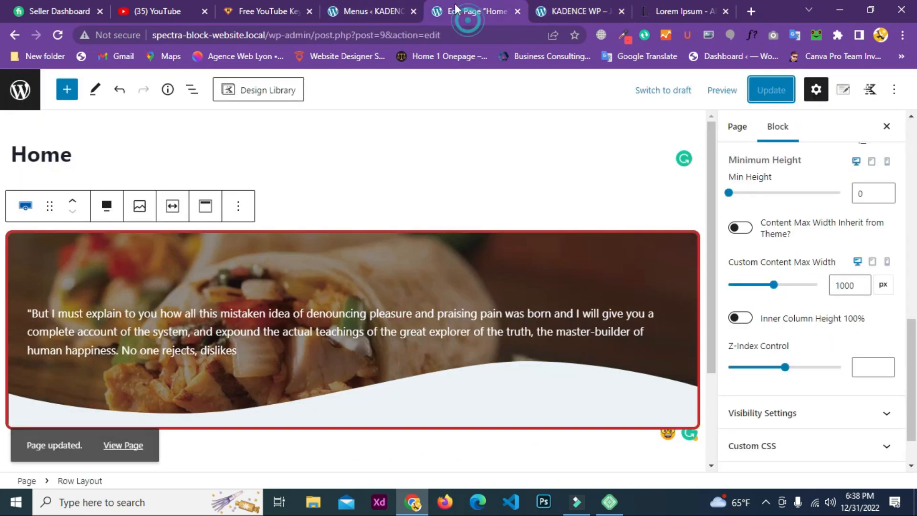
scroll(840, 382, up, 3)
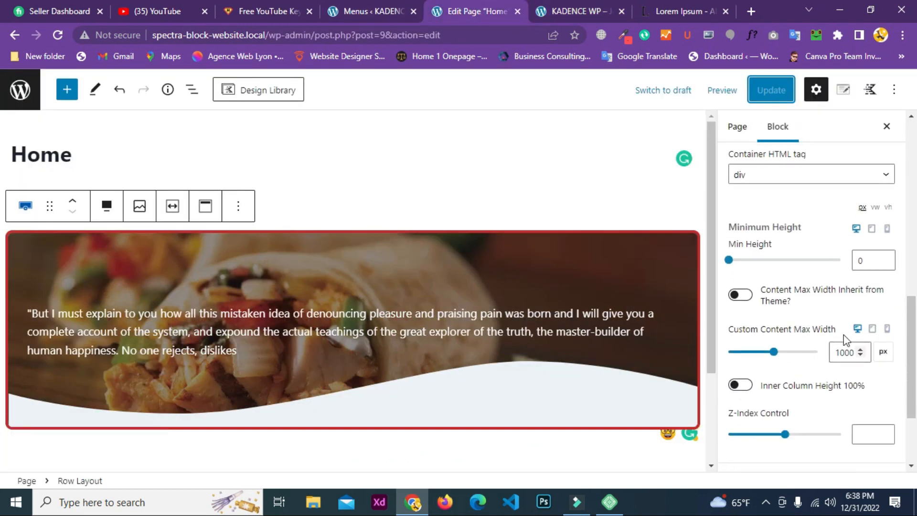
scroll(869, 263, up, 1)
click(887, 264)
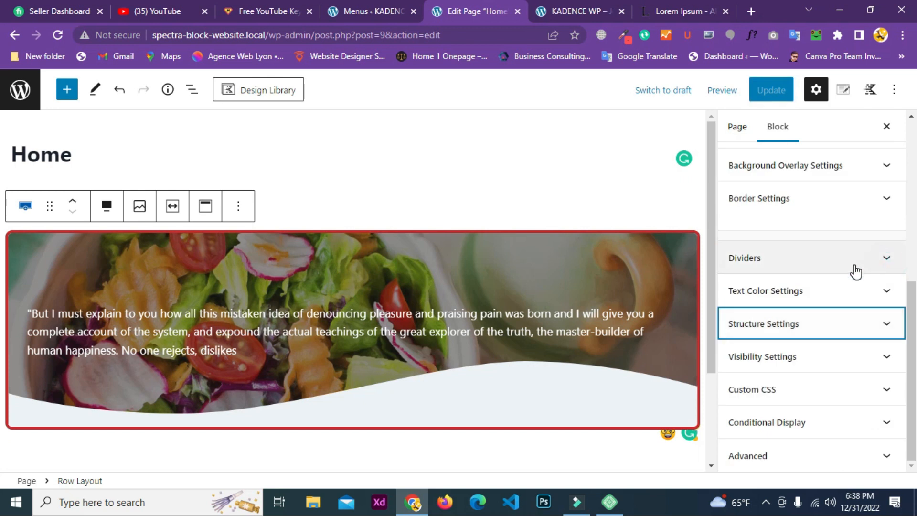
click(891, 362)
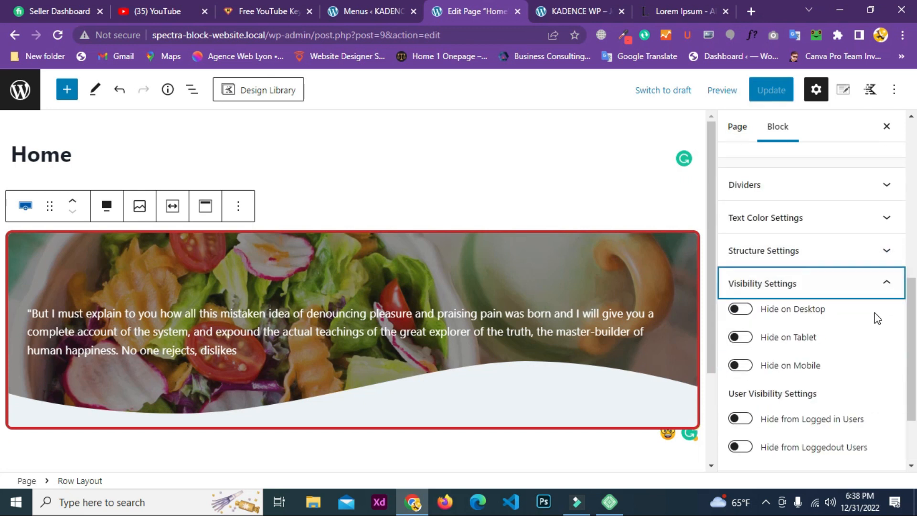
drag(353, 242, 370, 257)
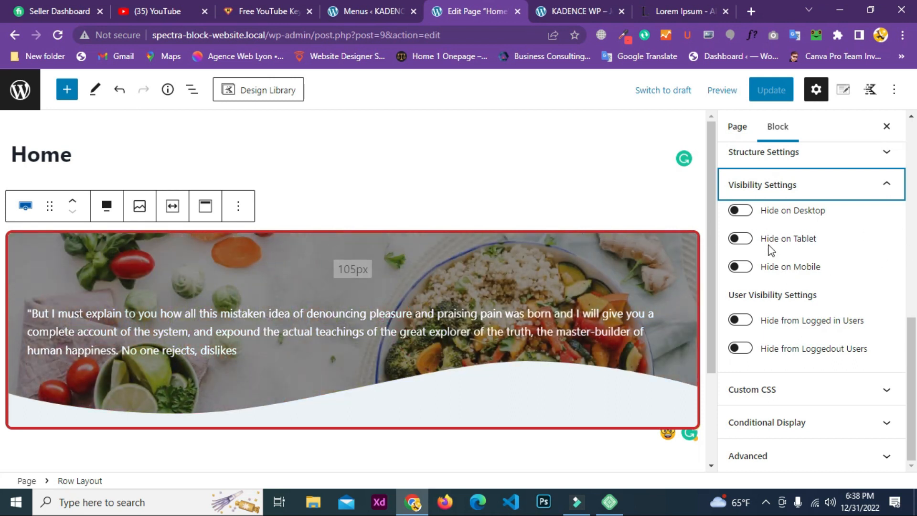
click(745, 215)
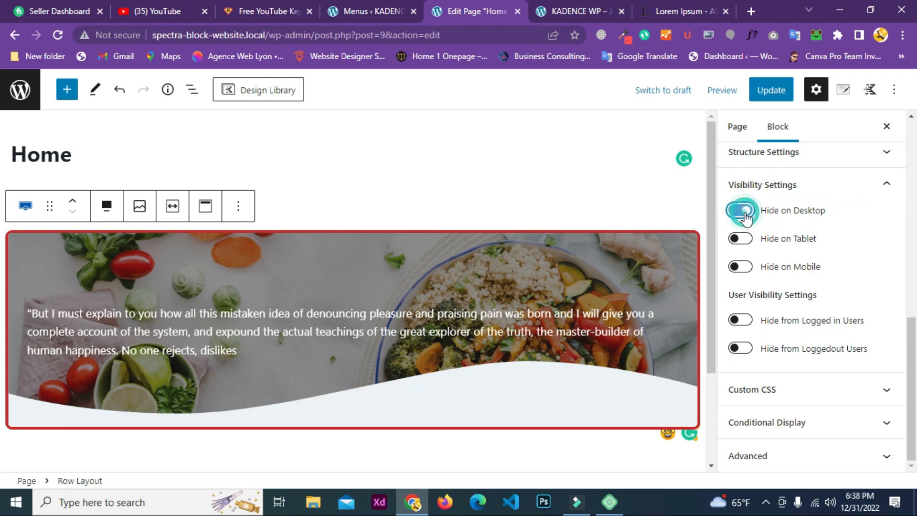
click(748, 216)
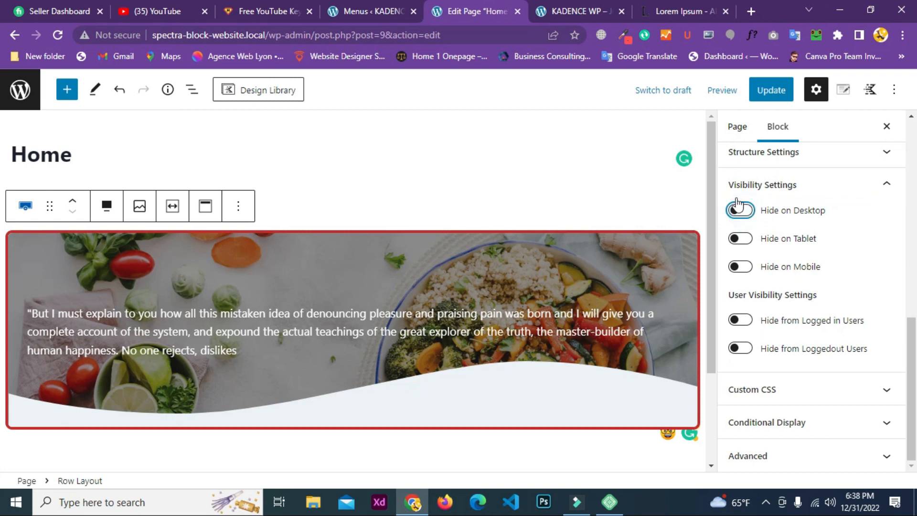
click(745, 245)
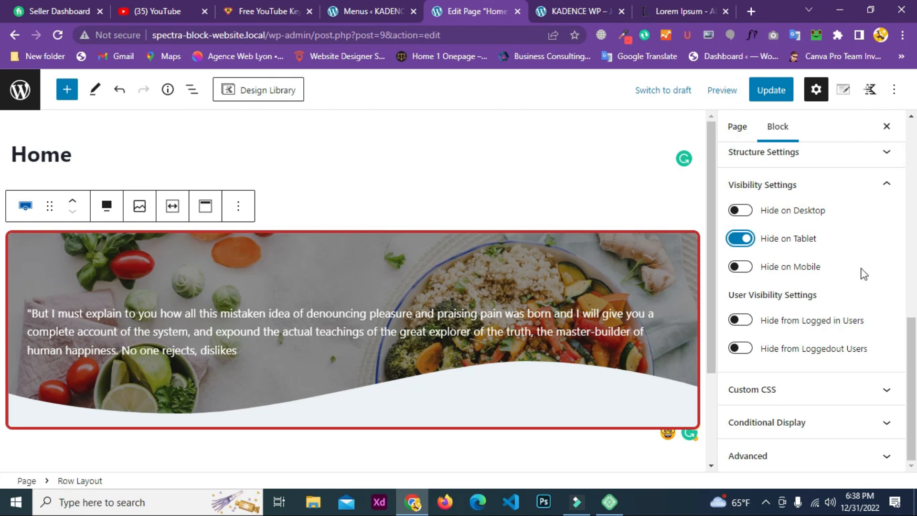
click(741, 266)
click(747, 268)
click(744, 240)
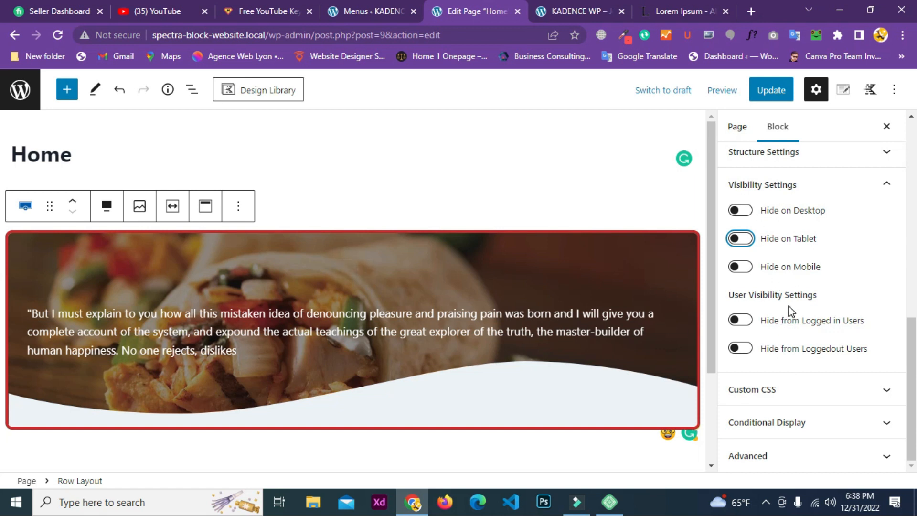
Try hiding the row from logged-in users, look over the user role options, and turn the option off
click(741, 321)
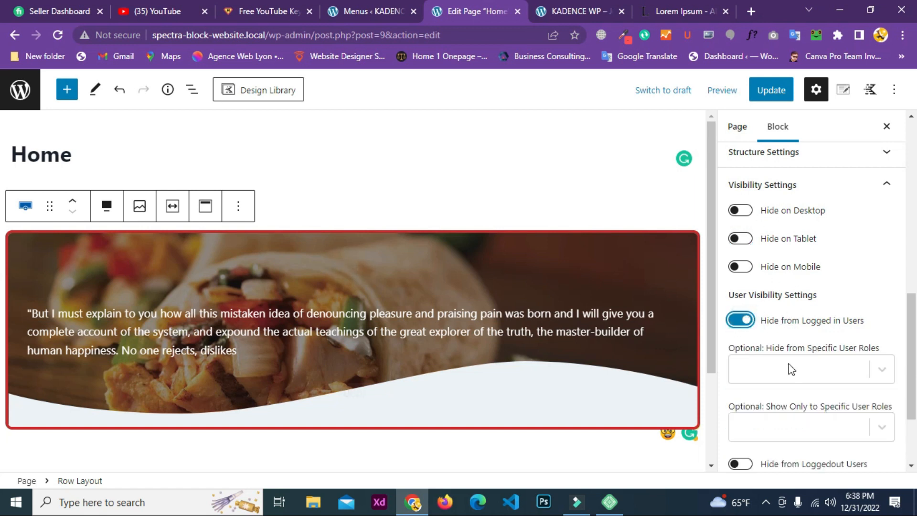
scroll(837, 301, down, 3)
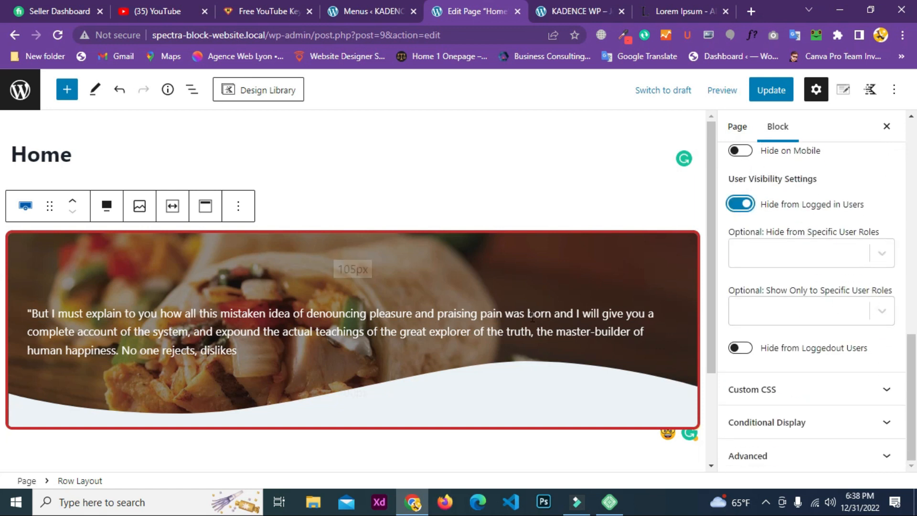
click(743, 203)
Collapse the row's Visibility Settings and open its Custom CSS editor
scroll(834, 273, up, 6)
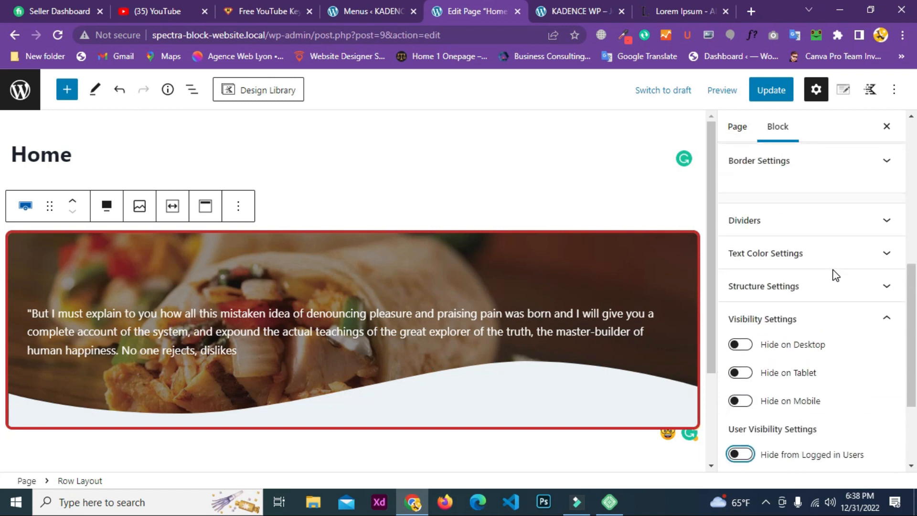
scroll(868, 307, down, 4)
click(872, 258)
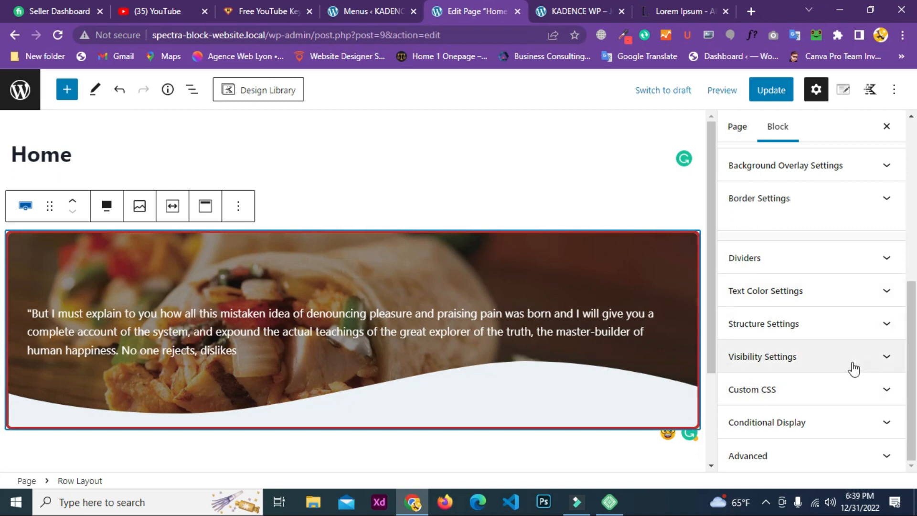
click(806, 388)
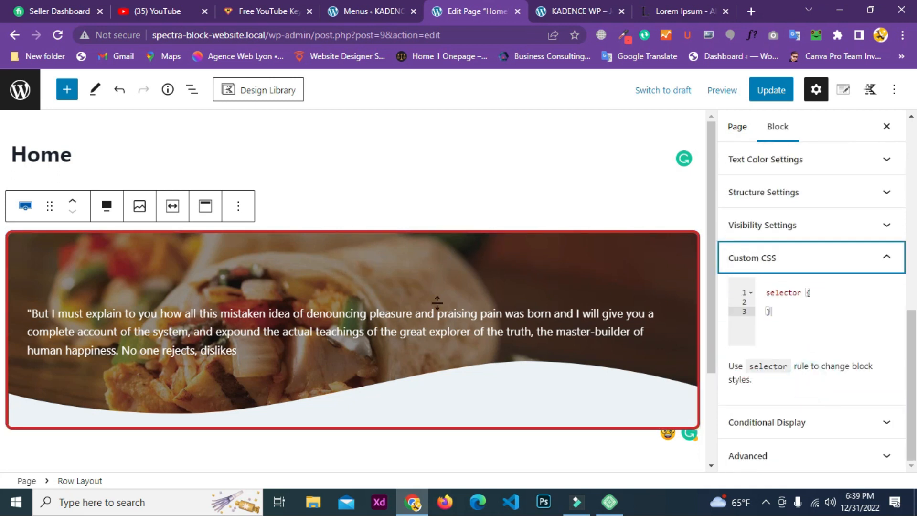
Look over the selector rule in the row's Custom CSS editor and collapse the Custom CSS section
click(781, 292)
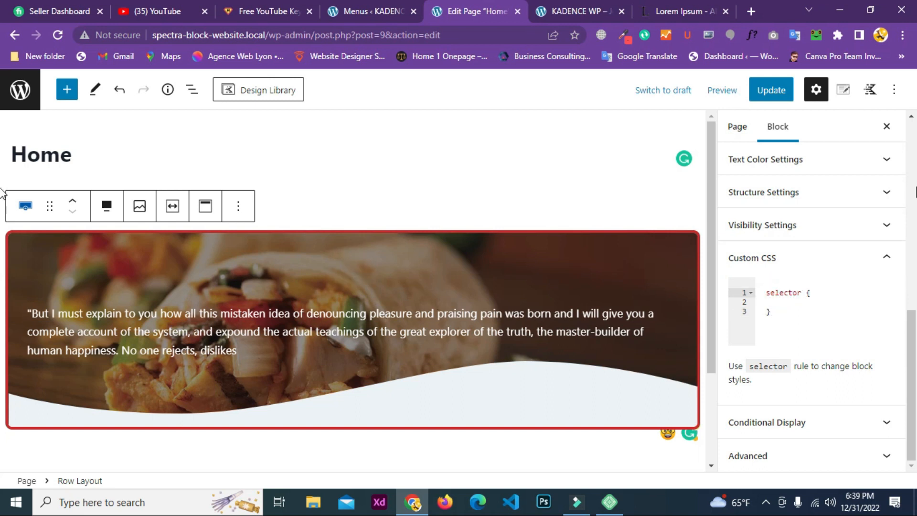
click(784, 309)
click(799, 303)
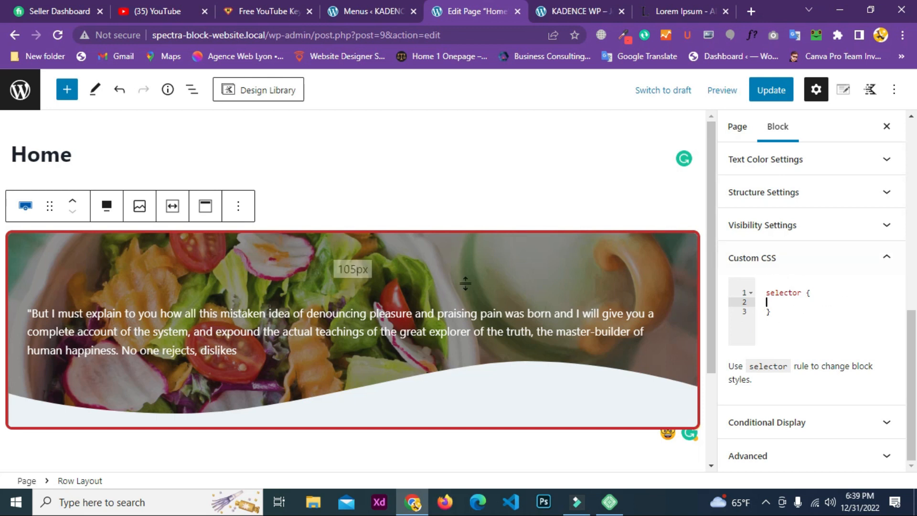
click(865, 262)
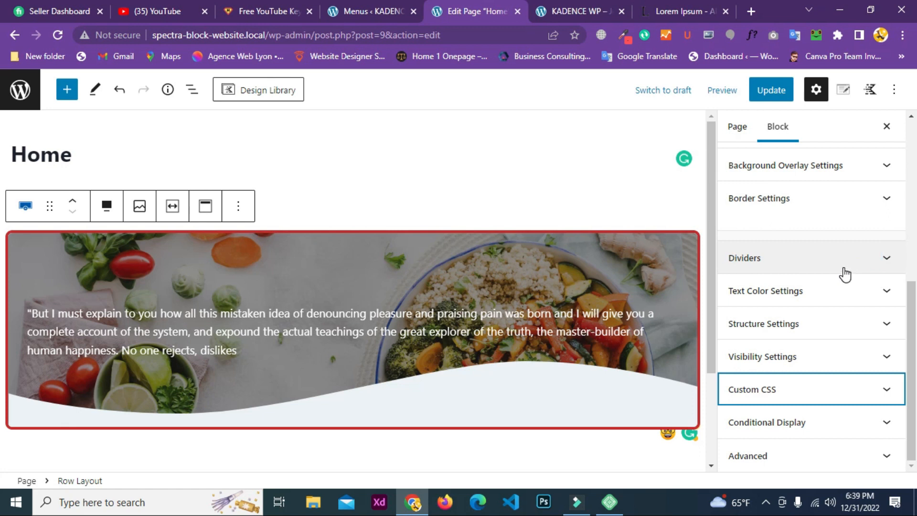
Try the row's Enable Conditional Display option, look over its Conditional and Compare Type fields, and turn it off
click(806, 422)
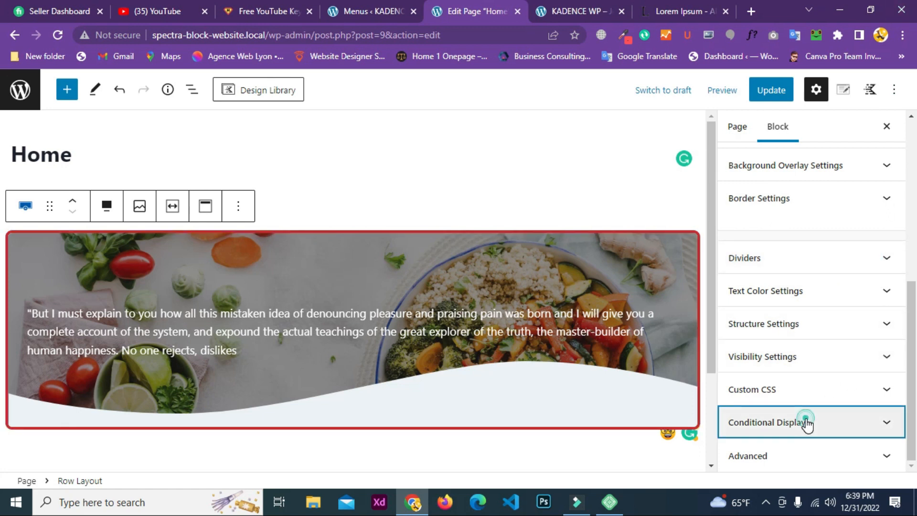
click(739, 414)
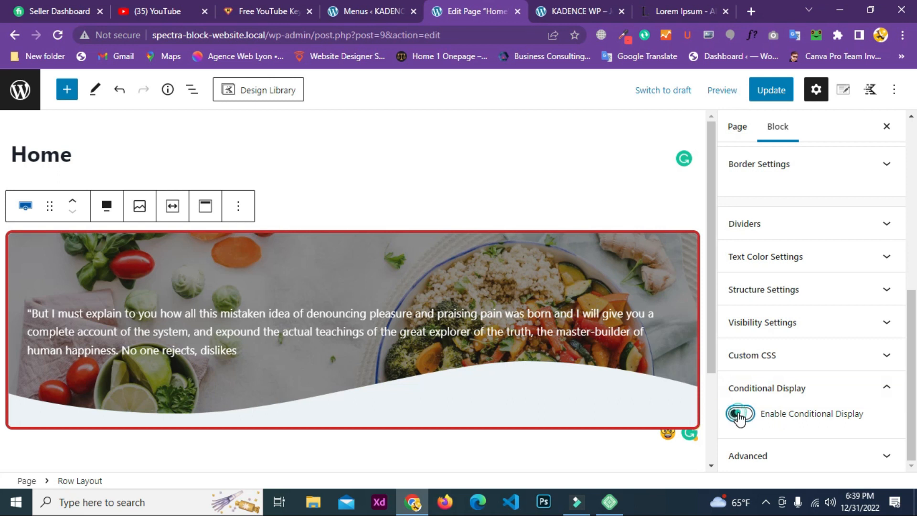
scroll(825, 307, down, 3)
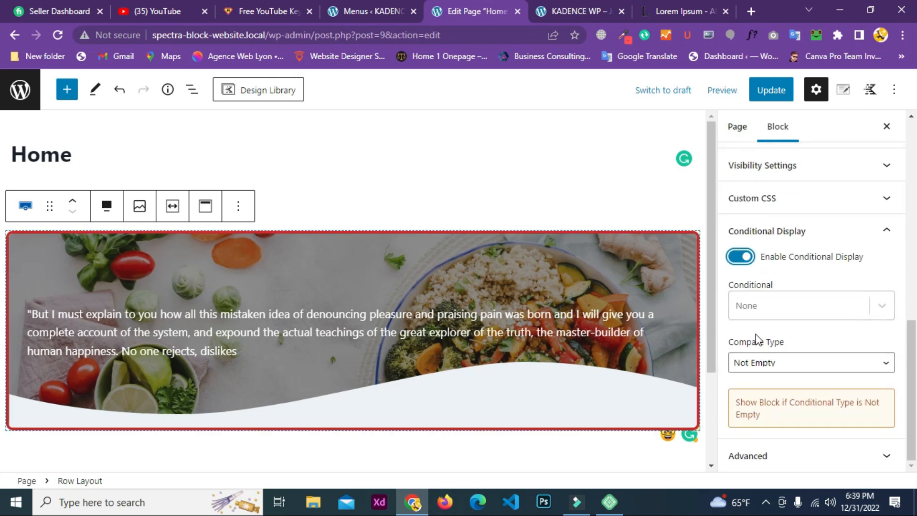
click(745, 261)
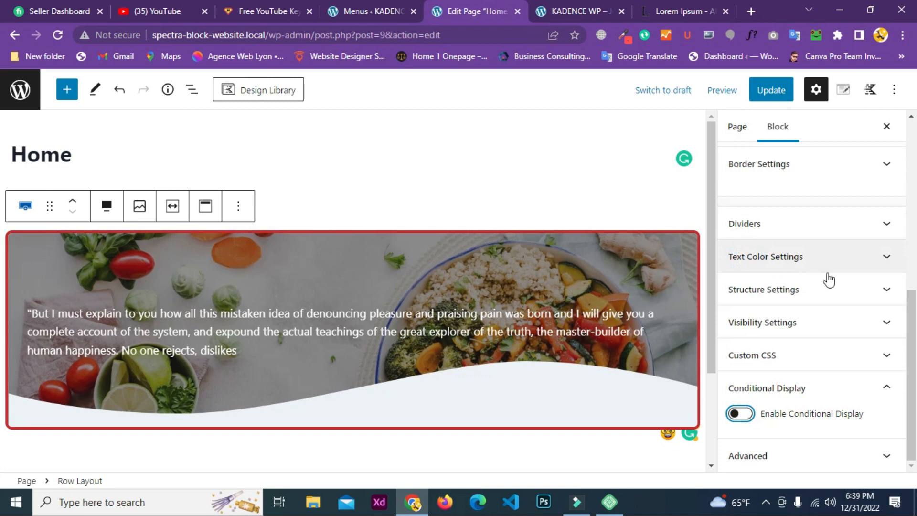
Open the row's Advanced settings and look over the HTML anchor and Additional CSS class(es) fields
click(802, 455)
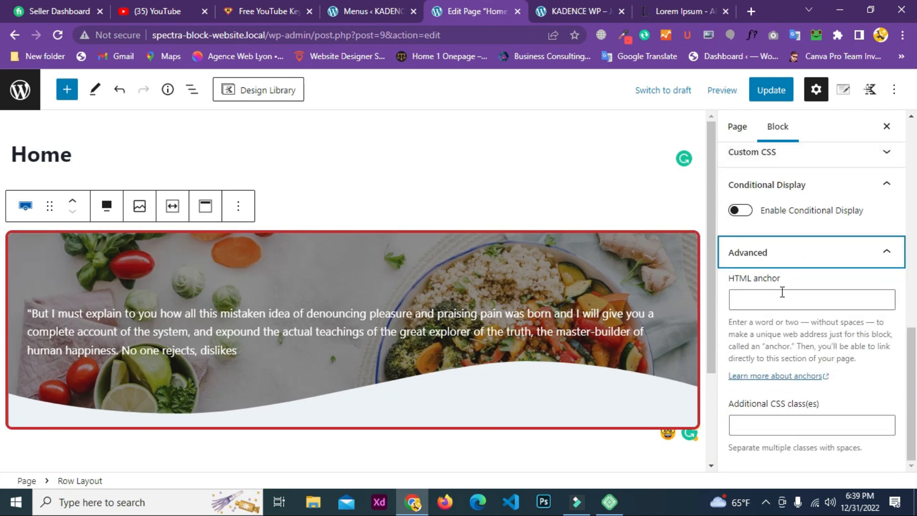
click(774, 296)
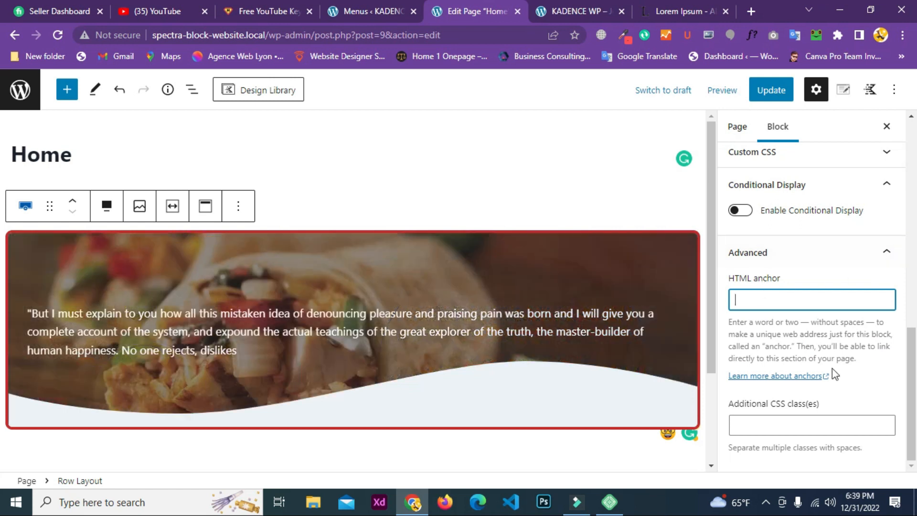
click(757, 427)
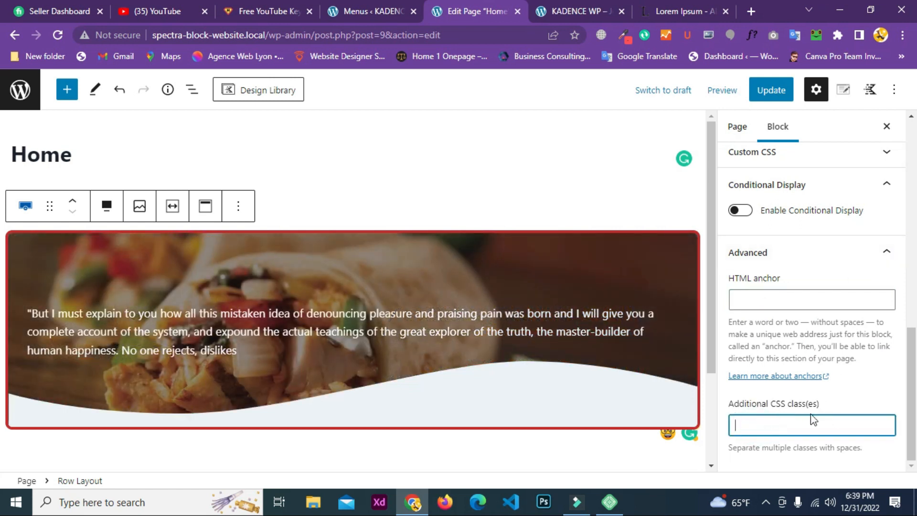
scroll(813, 420, up, 3)
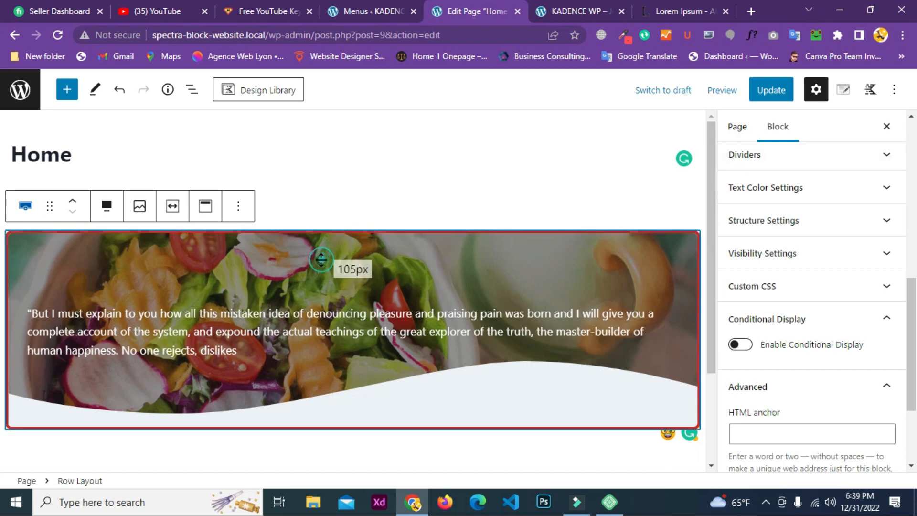
Remove the Advanced Text block from the slider row
click(499, 309)
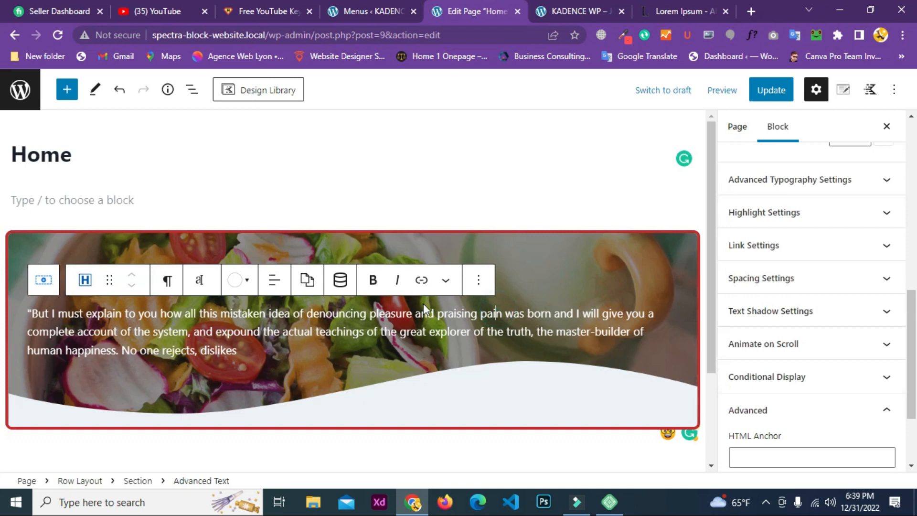
click(478, 280)
scroll(533, 155, down, 2)
scroll(519, 157, up, 2)
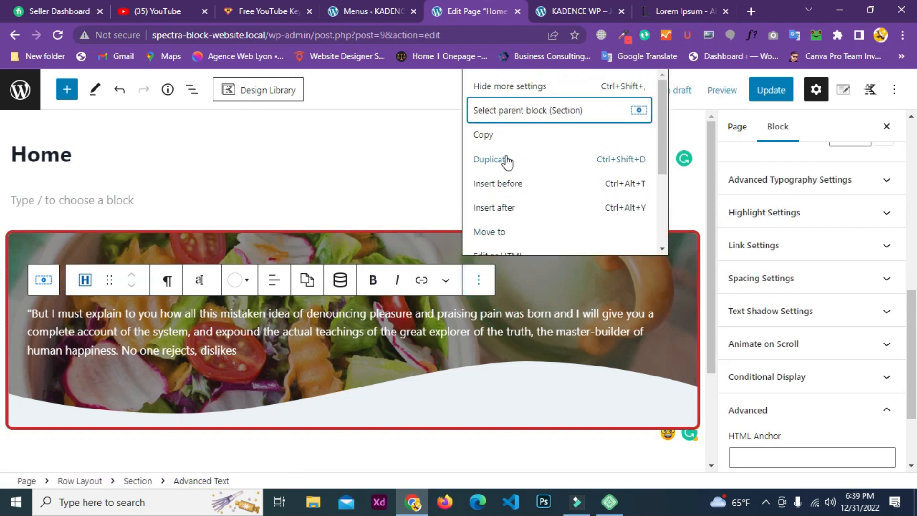
scroll(513, 224, down, 2)
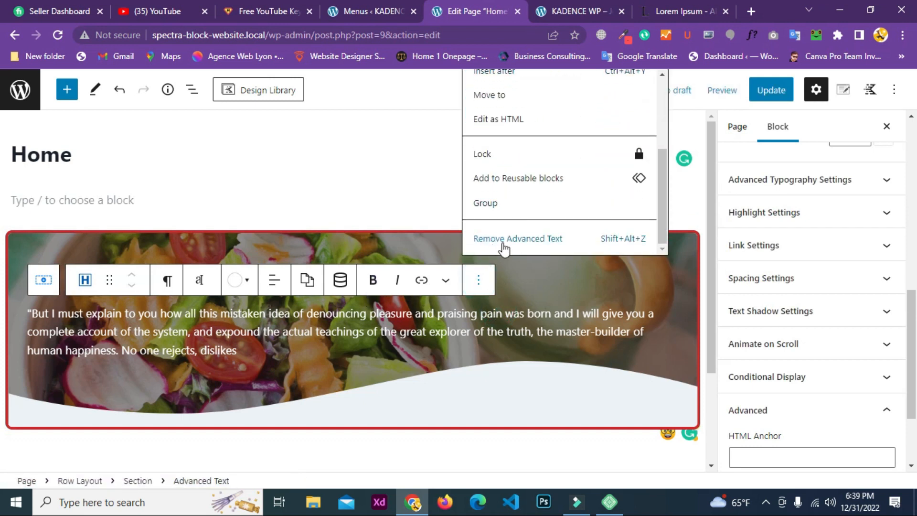
click(504, 241)
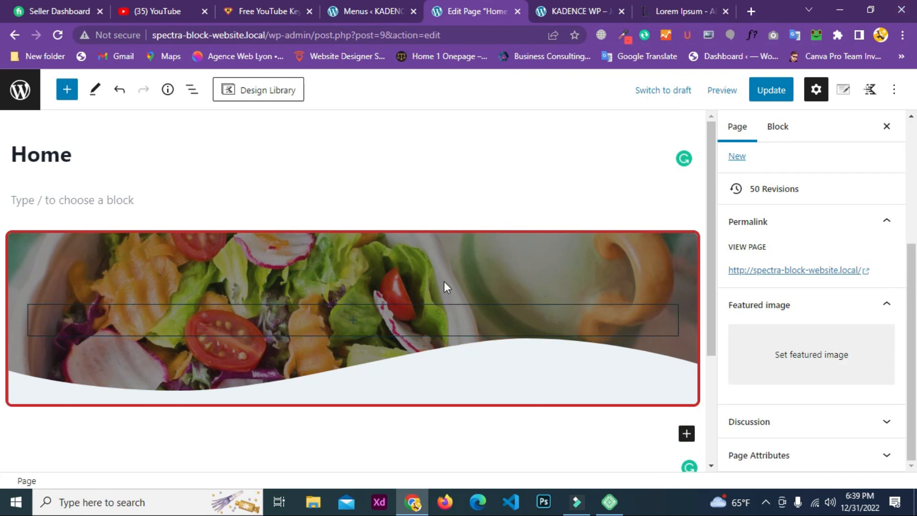
Insert a Row Layout with two equal columns inside the empty section of the slider row
click(353, 319)
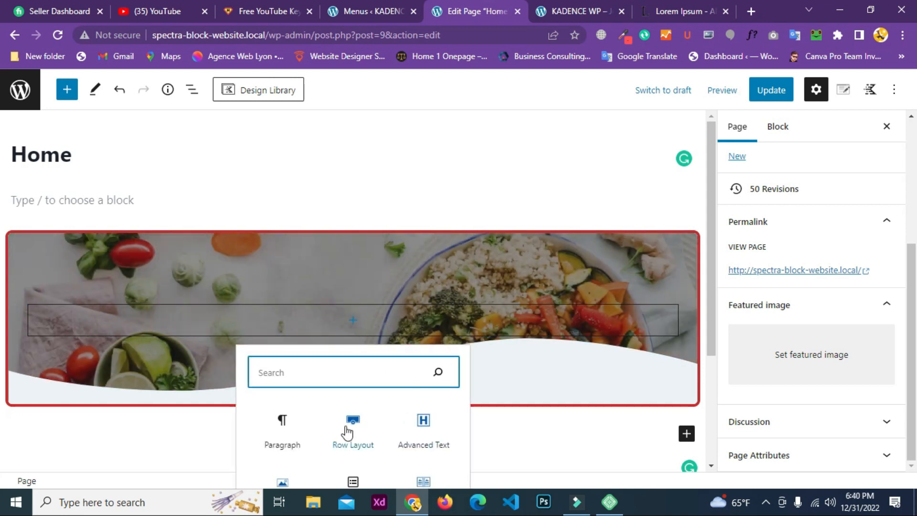
click(353, 424)
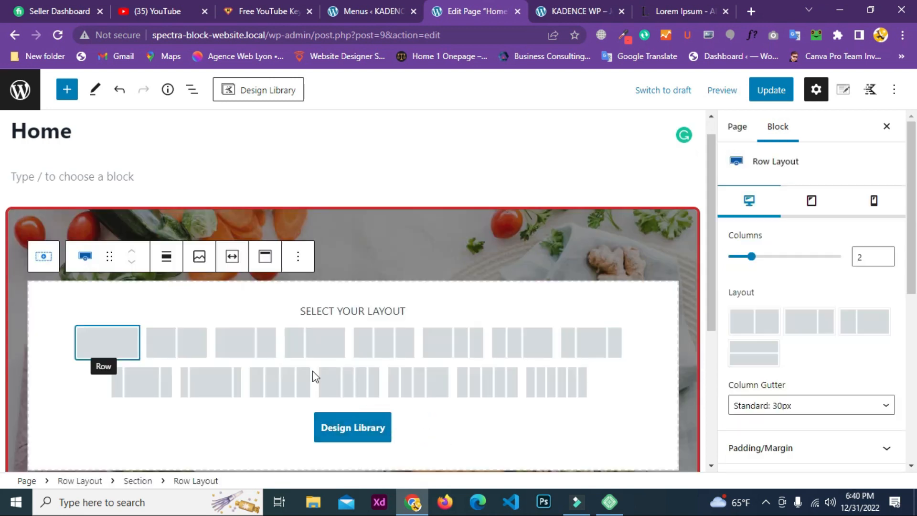
click(182, 352)
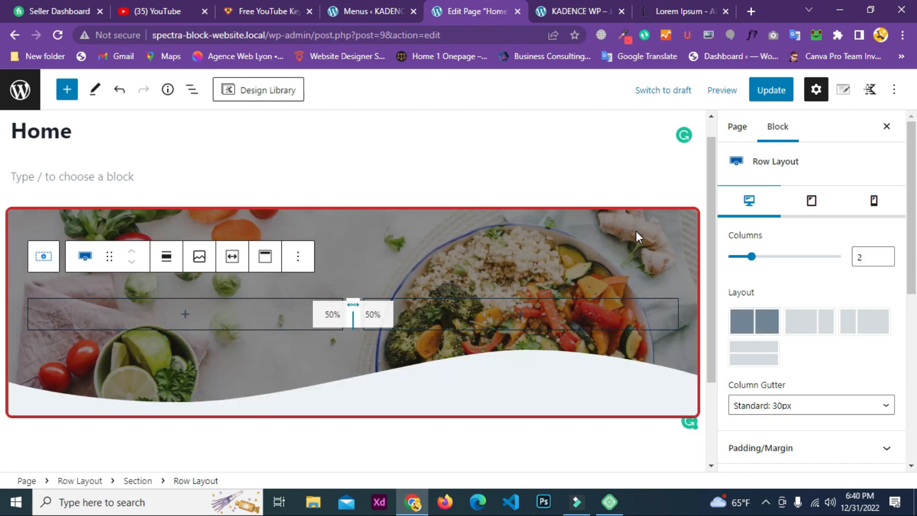
Insert a Row Layout with three equal columns in the first column of the nested two-column row
scroll(490, 223, down, 2)
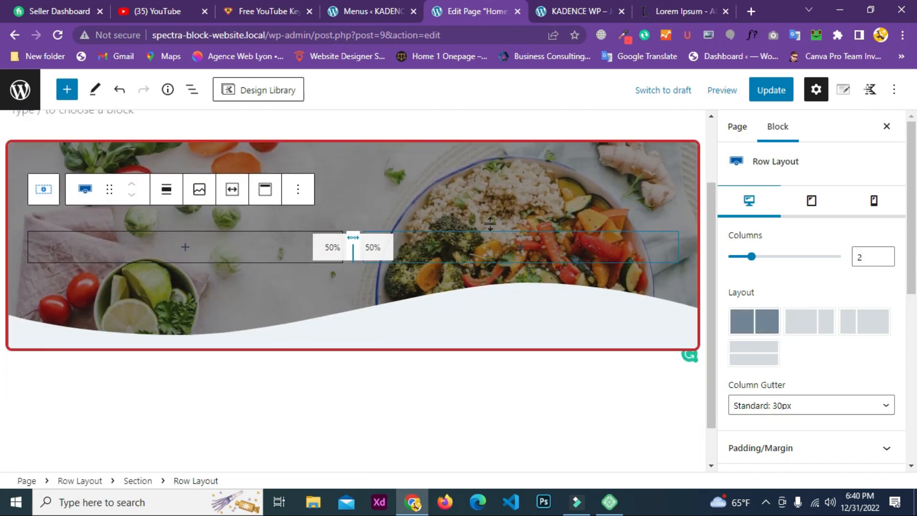
click(186, 250)
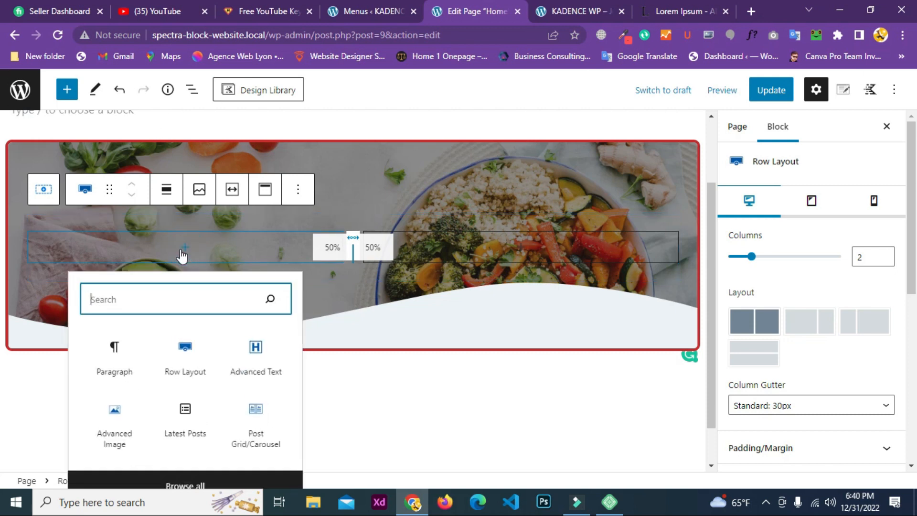
click(185, 354)
click(178, 343)
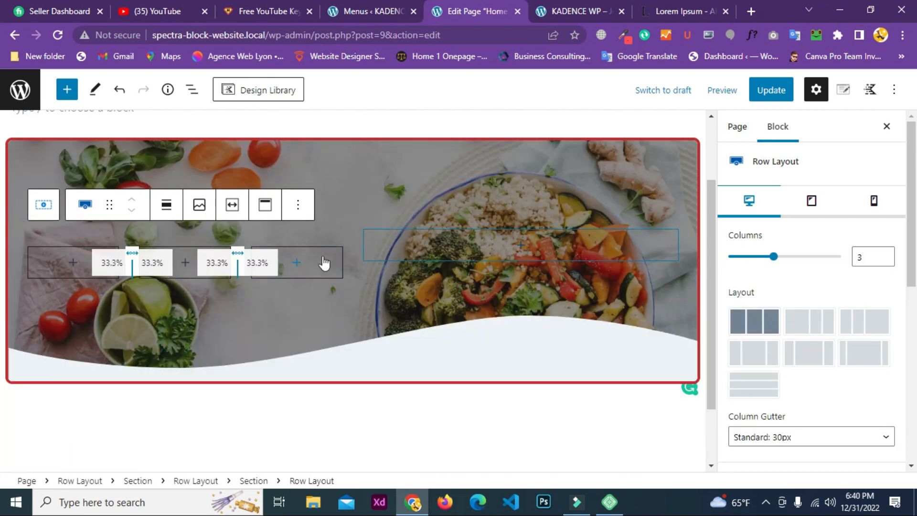
Insert another Row Layout with two equal columns in the third column of the three-column row
click(297, 264)
click(303, 382)
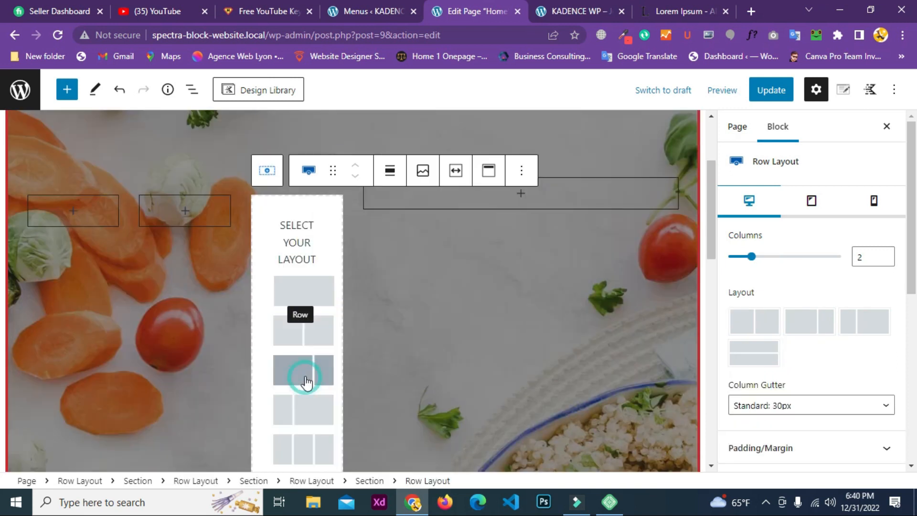
click(308, 334)
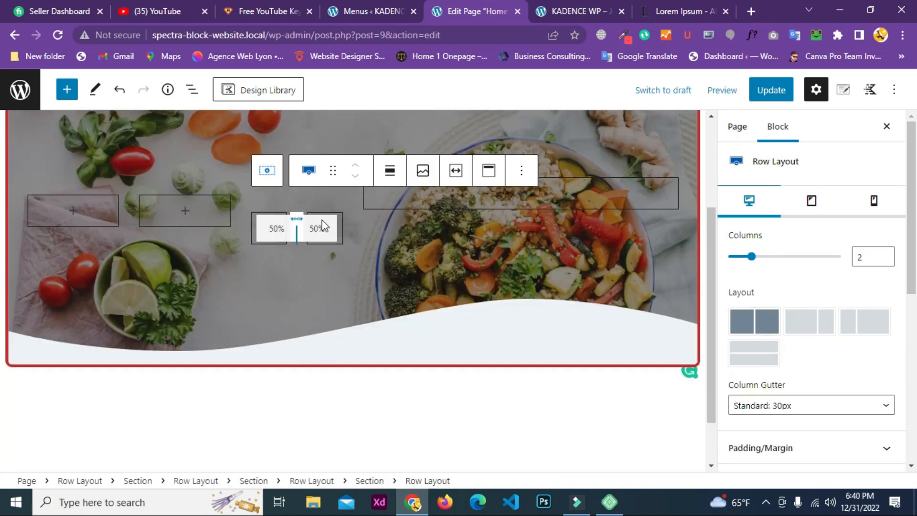
Select the outer nested two-column row and examine how the nested rows and columns are arranged in the slider row
scroll(309, 274, up, 3)
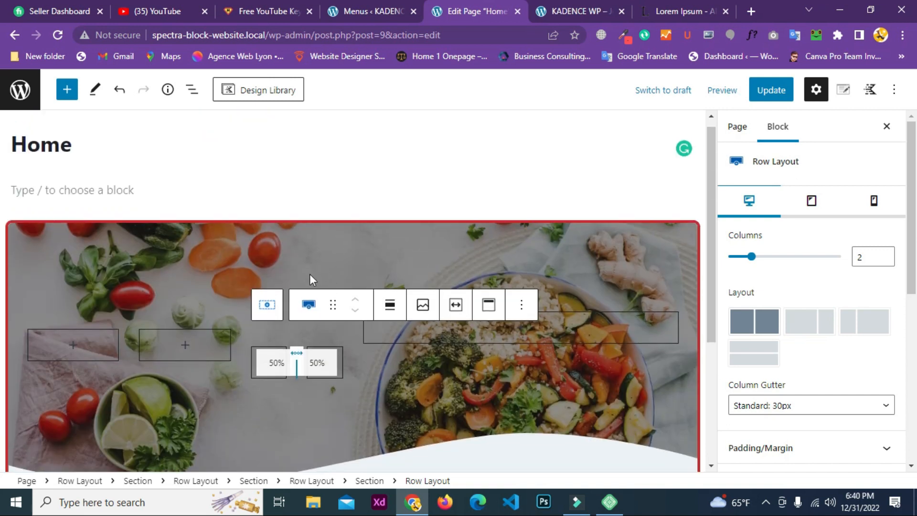
click(204, 301)
scroll(122, 311, down, 3)
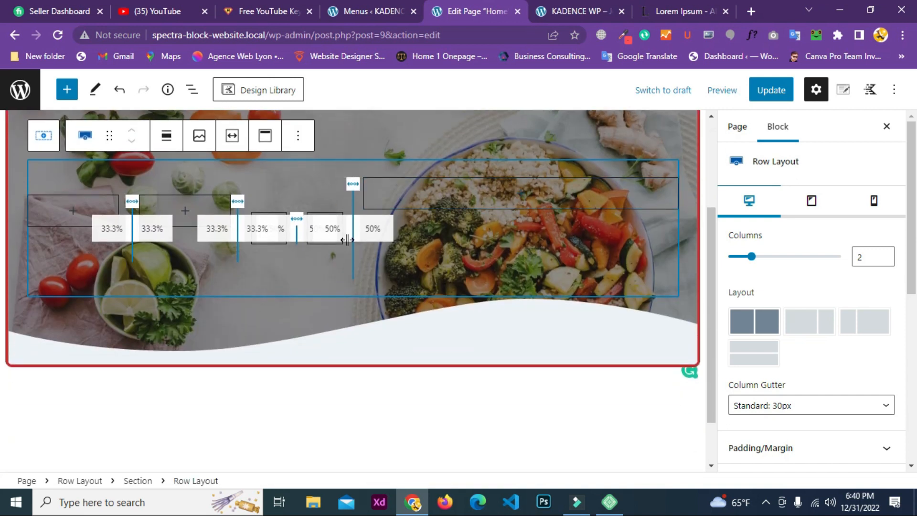
scroll(473, 244, up, 3)
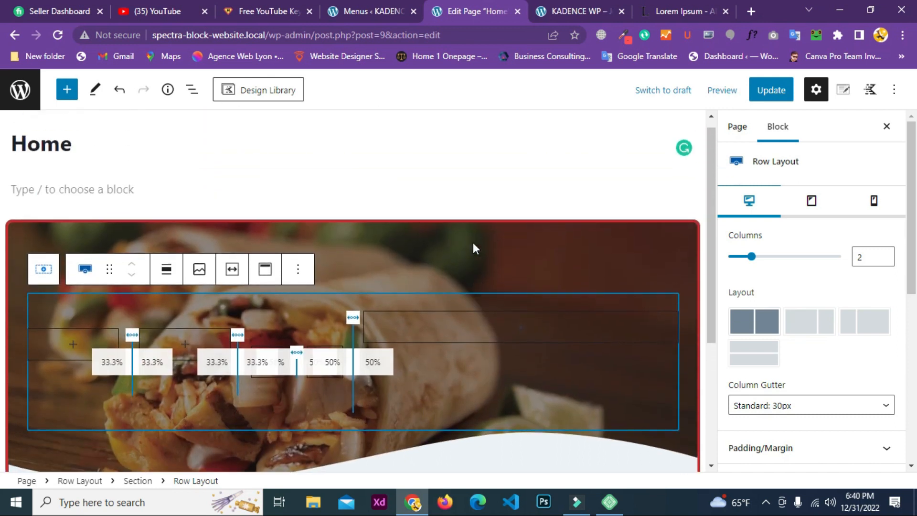
scroll(473, 245, down, 3)
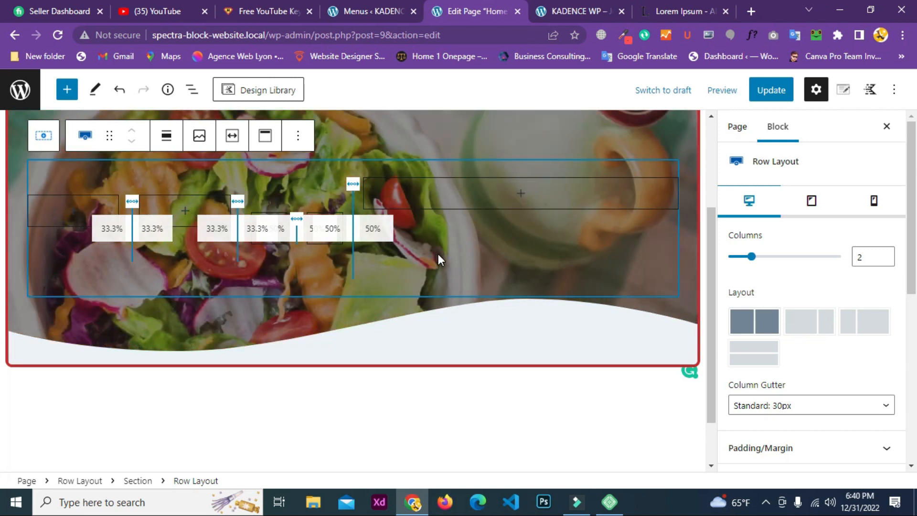
scroll(439, 253, down, 1)
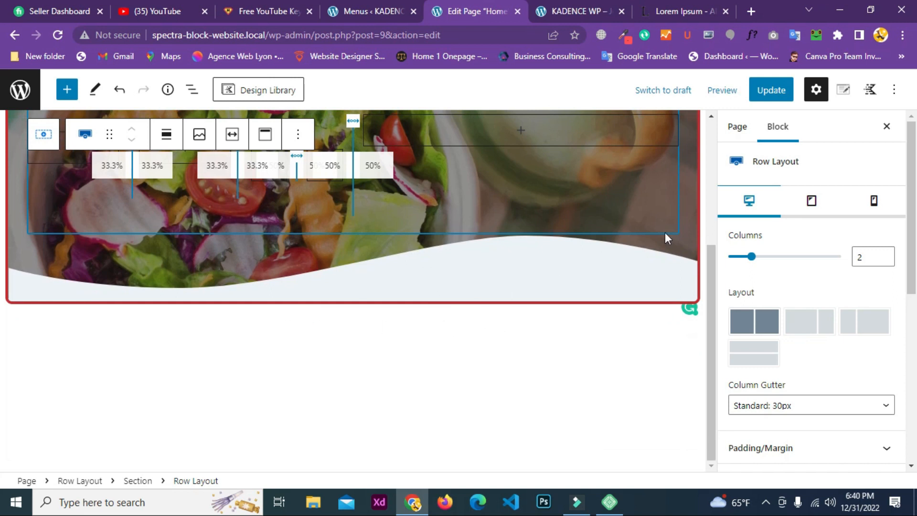
Hide the block settings sidebar to view the nested rows at full width, and show the sidebar again
click(886, 126)
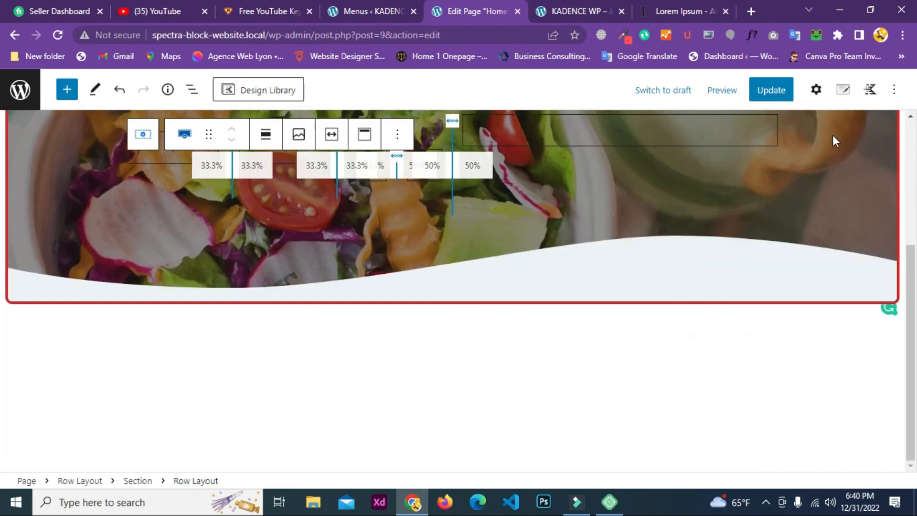
scroll(593, 280, up, 2)
scroll(593, 279, up, 1)
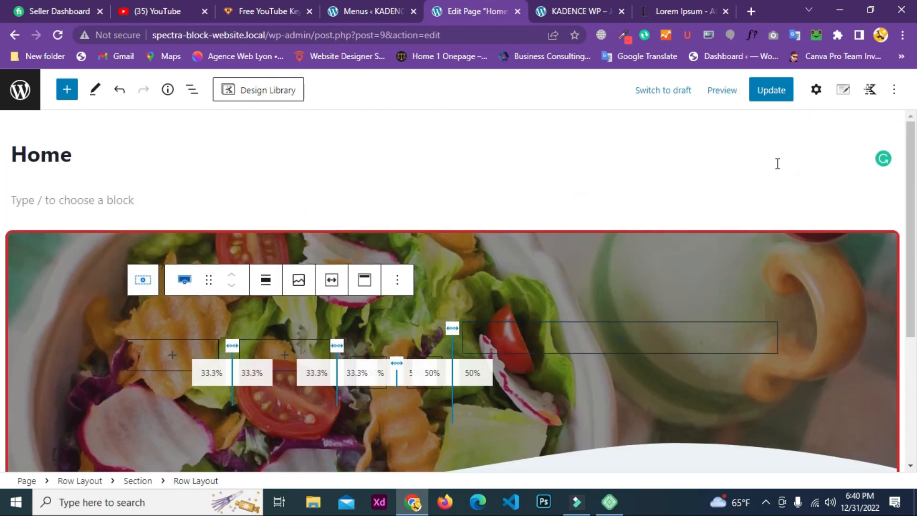
click(816, 90)
scroll(542, 263, down, 2)
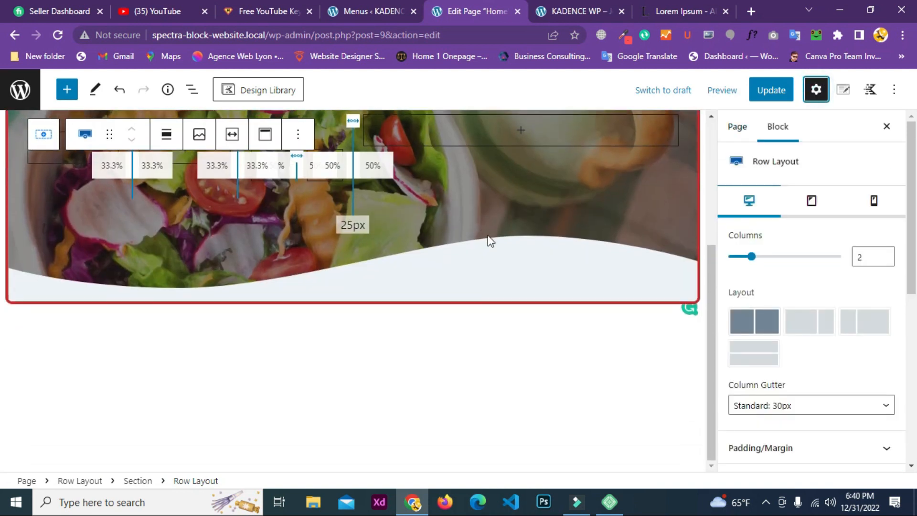
click(67, 96)
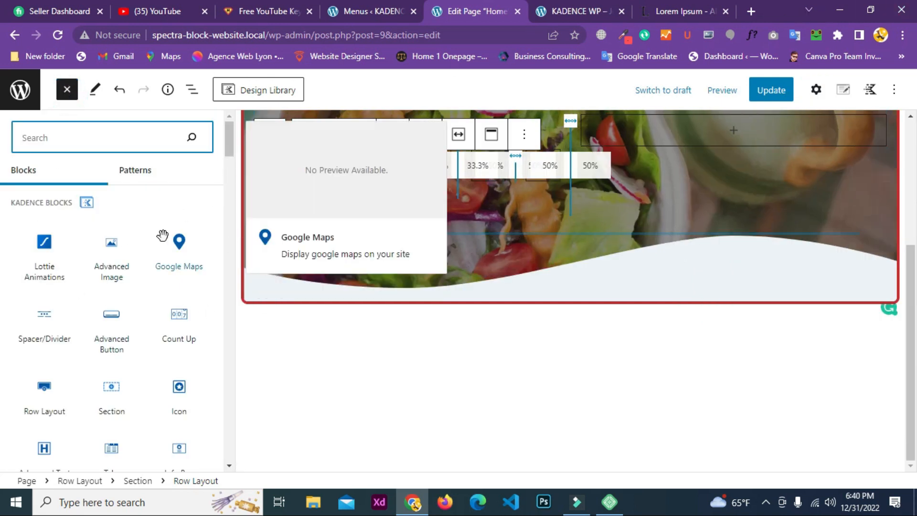
scroll(125, 275, down, 3)
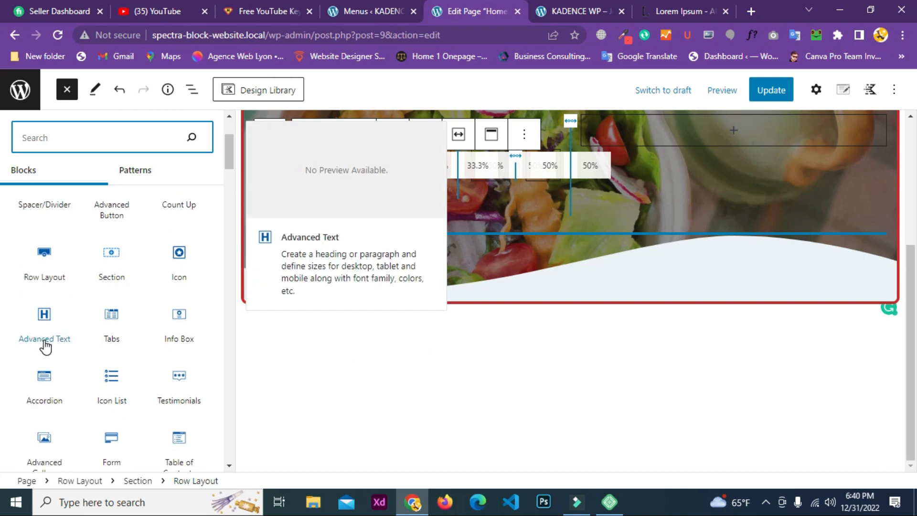
scroll(596, 258, up, 3)
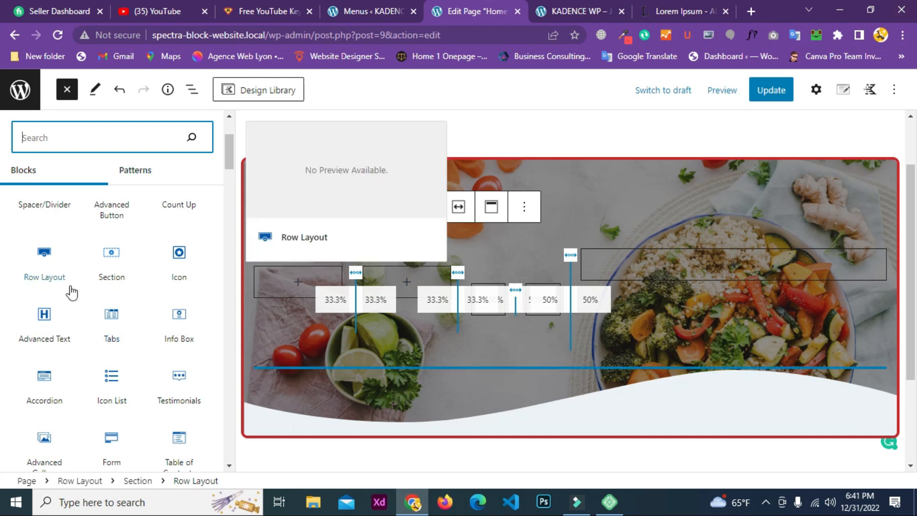
scroll(767, 322, down, 3)
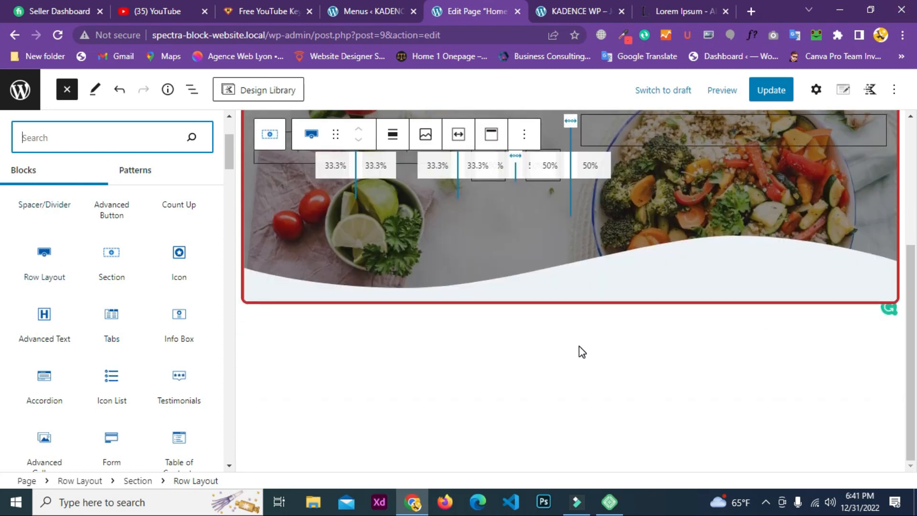
Insert a full-width Row Layout with a single column below the slider row
click(580, 351)
click(887, 333)
scroll(665, 259, down, 2)
click(784, 373)
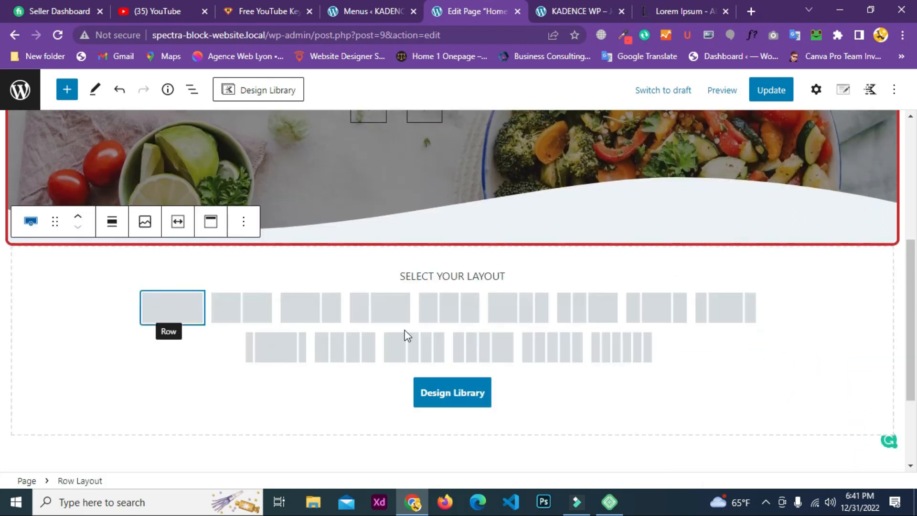
click(118, 229)
click(141, 338)
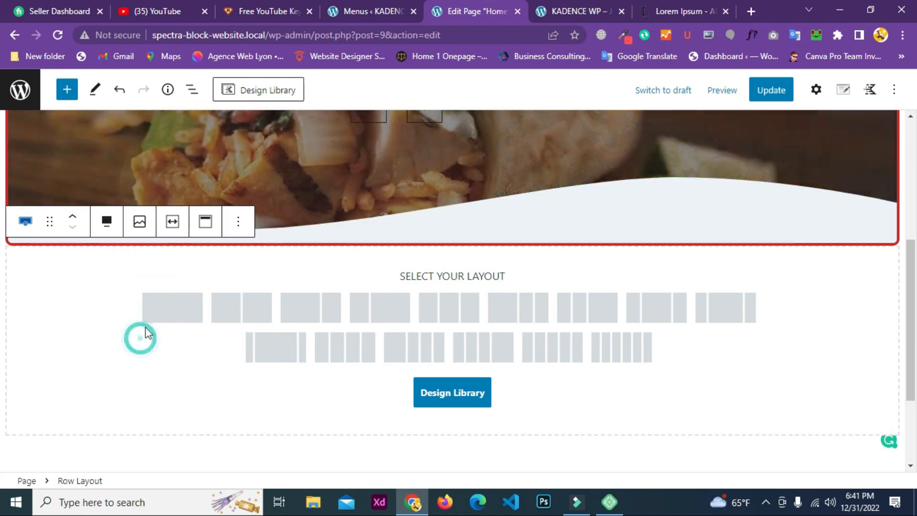
click(168, 311)
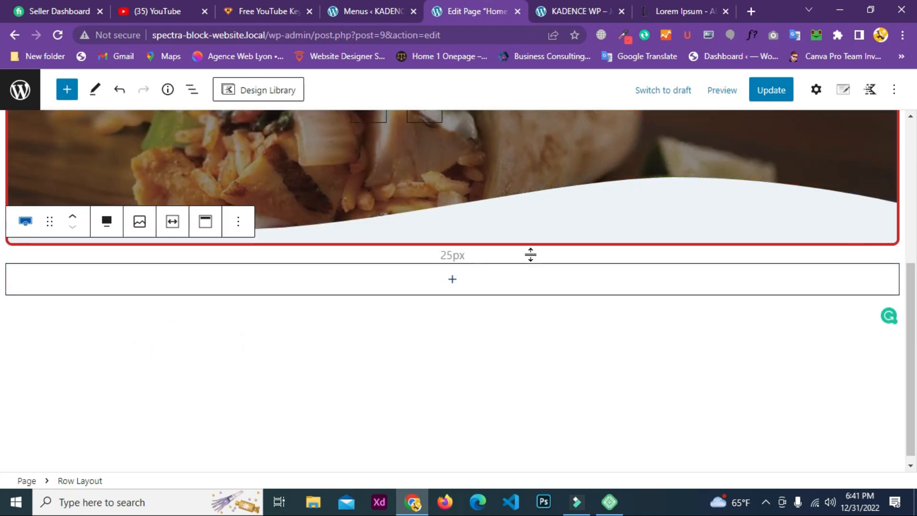
Set the new single-column row's top and bottom padding to 50 px
click(815, 89)
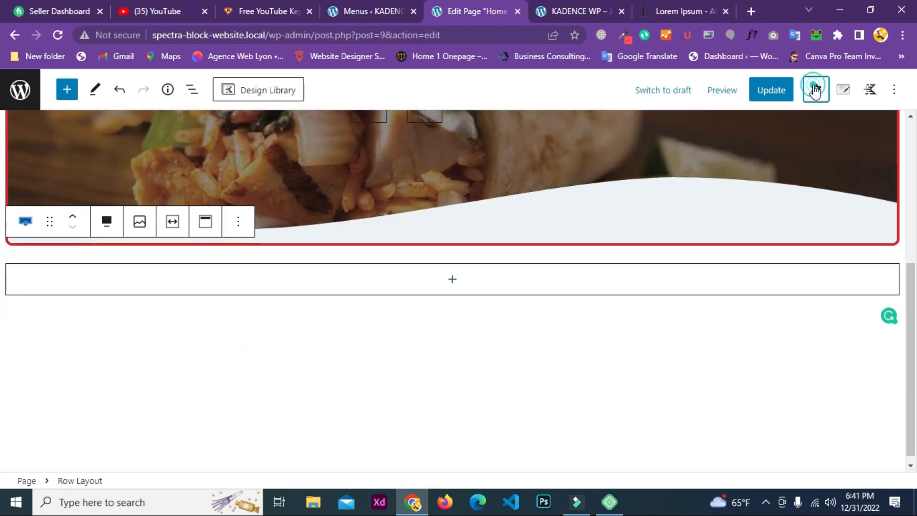
click(783, 300)
drag(747, 354, 734, 353)
text(50)
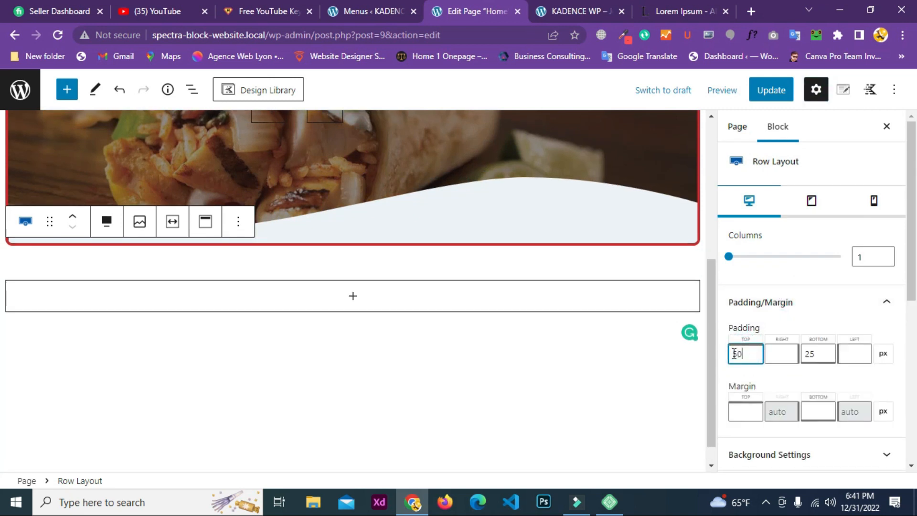
drag(821, 359, 806, 355)
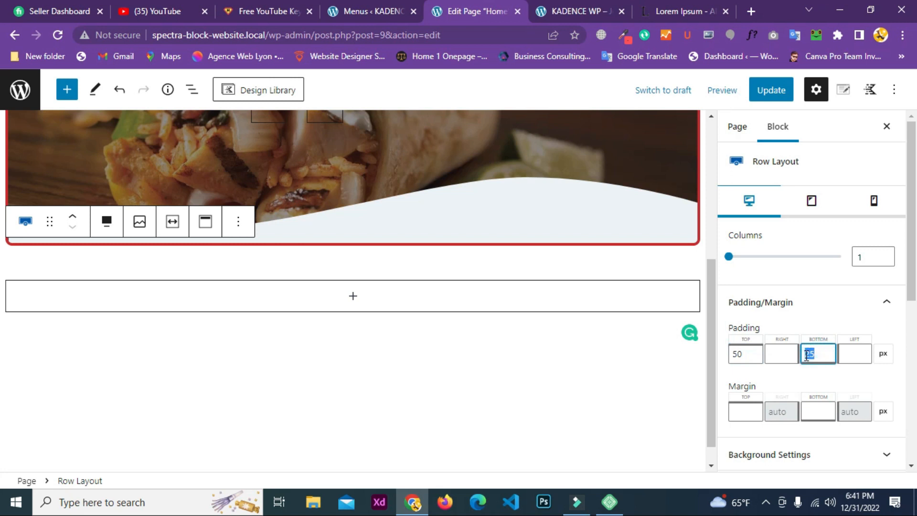
text(50)
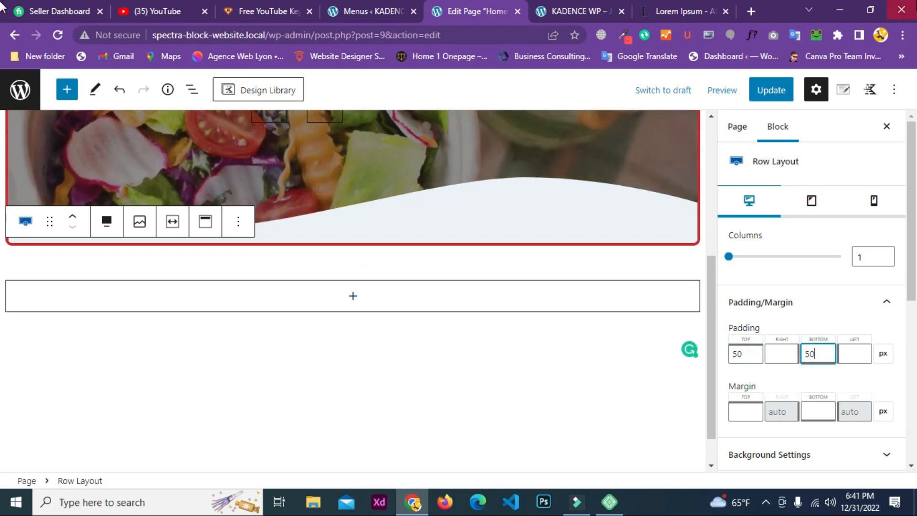
Insert an Advanced Text block into the new single-column row
click(352, 299)
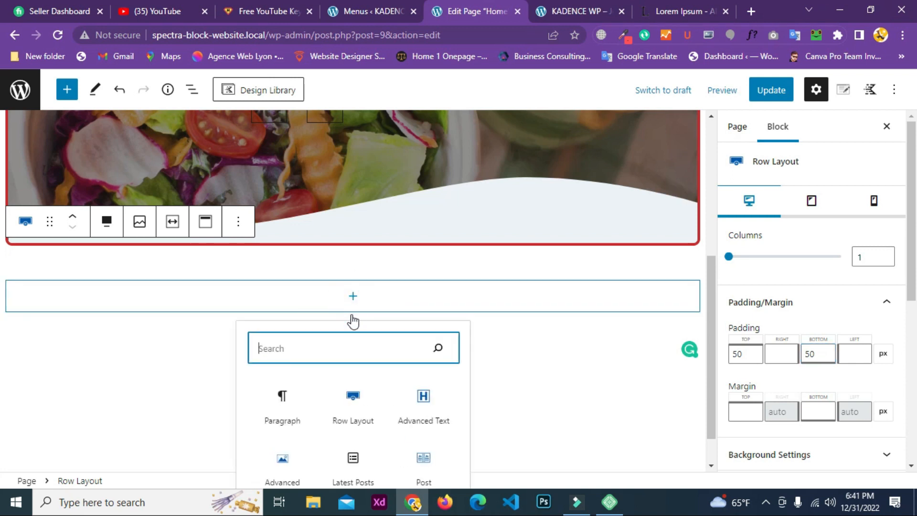
click(423, 413)
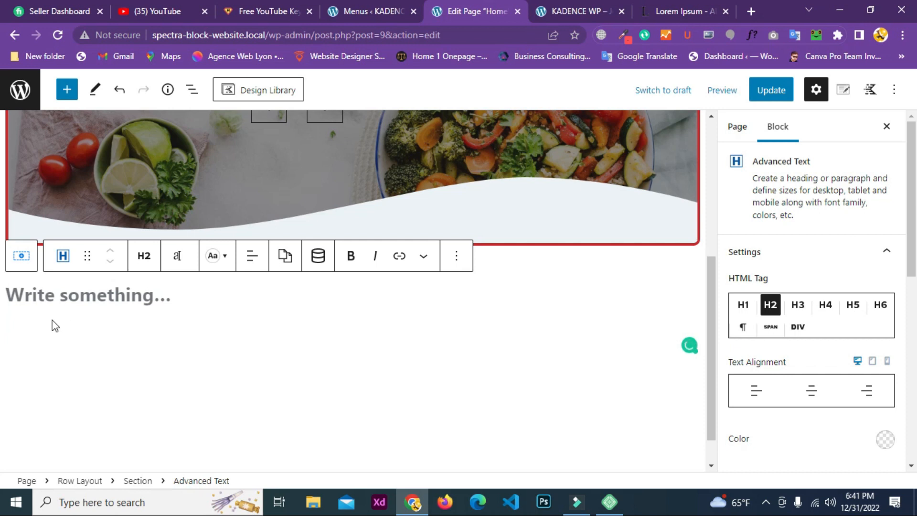
click(65, 299)
scroll(831, 372, down, 4)
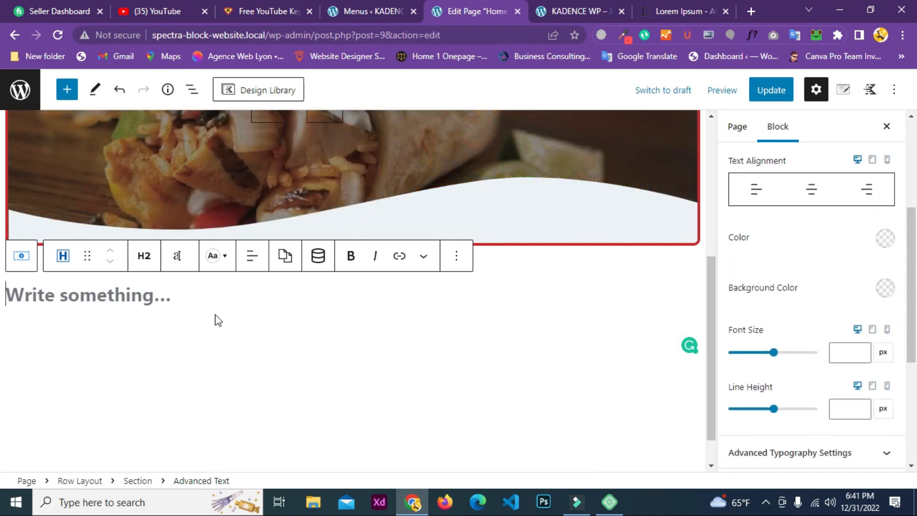
Copy "But I must explain to you how" from the lipsum.com page and paste it into the Advanced Text block
click(673, 10)
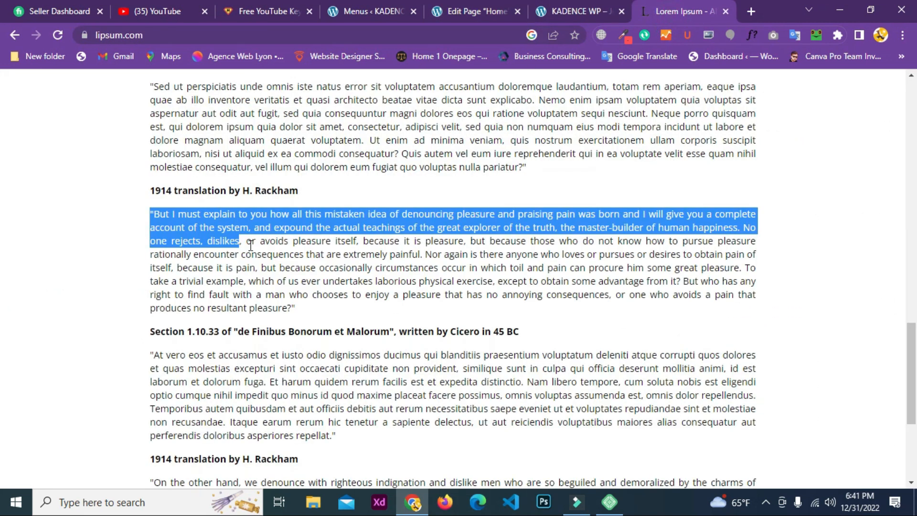
drag(289, 214, 153, 214)
right_click(162, 214)
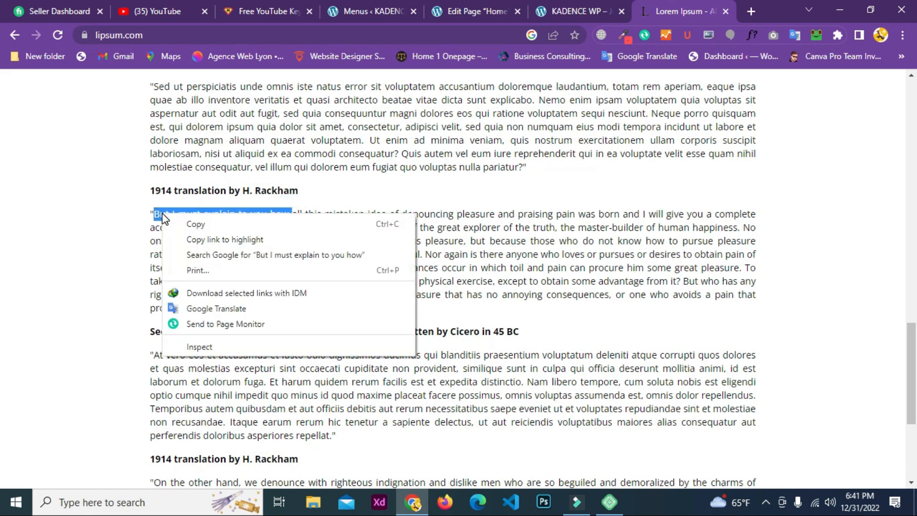
click(196, 224)
click(444, 19)
right_click(176, 293)
click(204, 170)
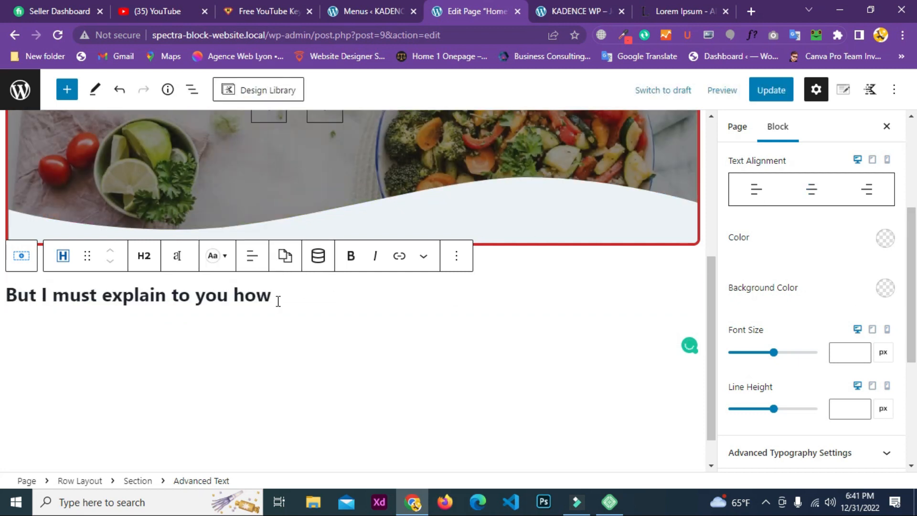
Try the heading tags H3, H4, H5 and H6 one after another on the Advanced Text block
click(142, 255)
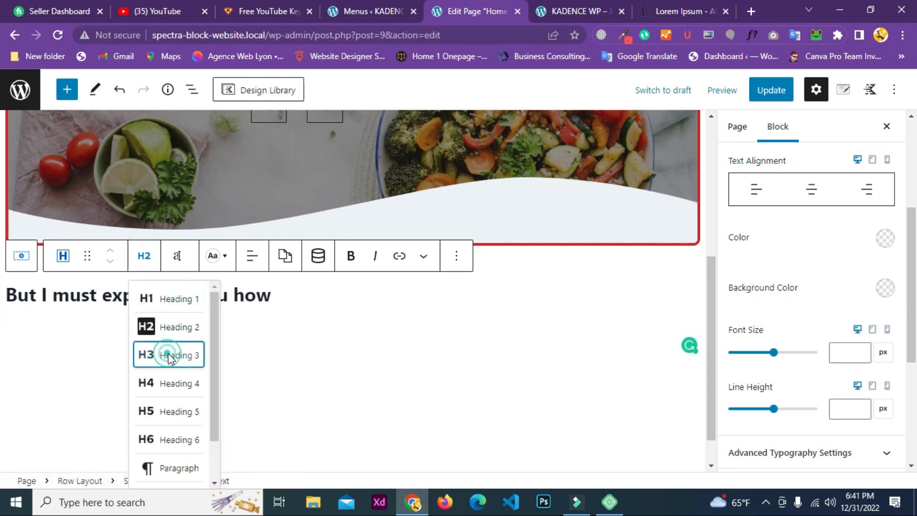
click(167, 354)
click(145, 254)
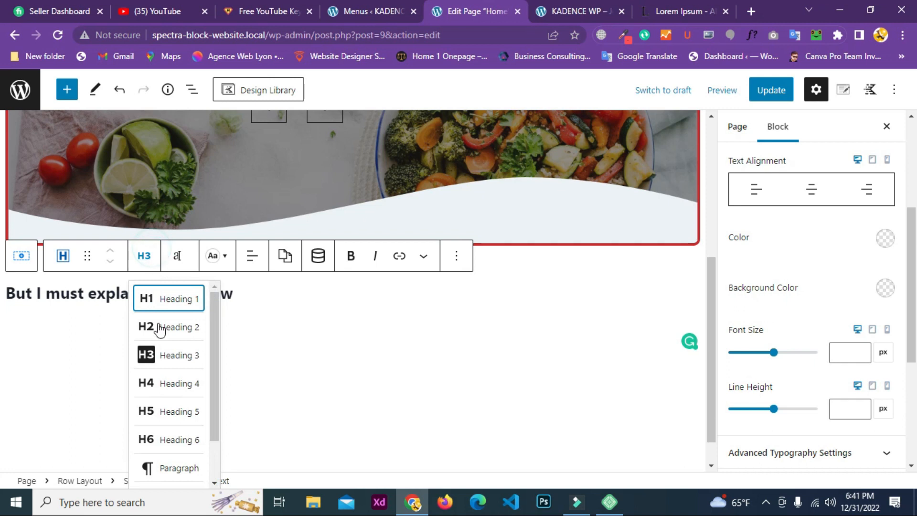
click(170, 382)
click(144, 255)
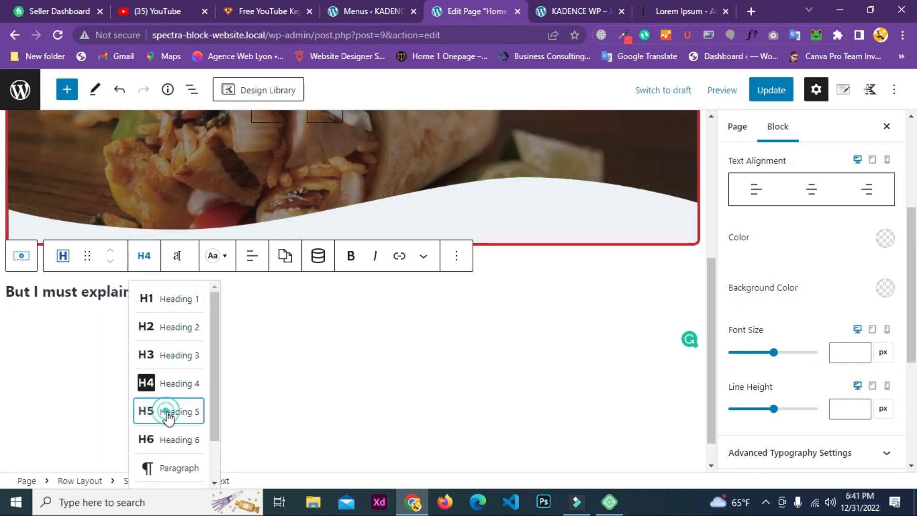
click(166, 410)
click(144, 256)
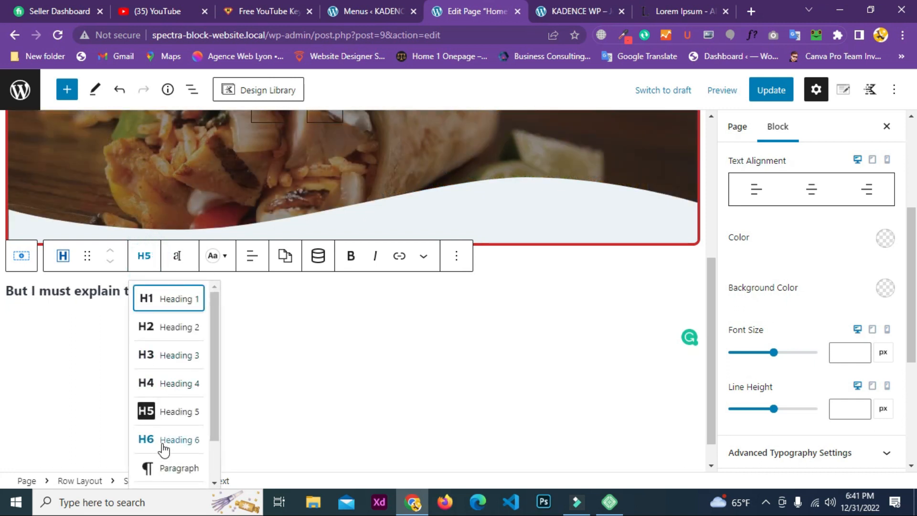
click(162, 441)
Try center, right and left alignment on the "But I must explain to you how" text
click(191, 294)
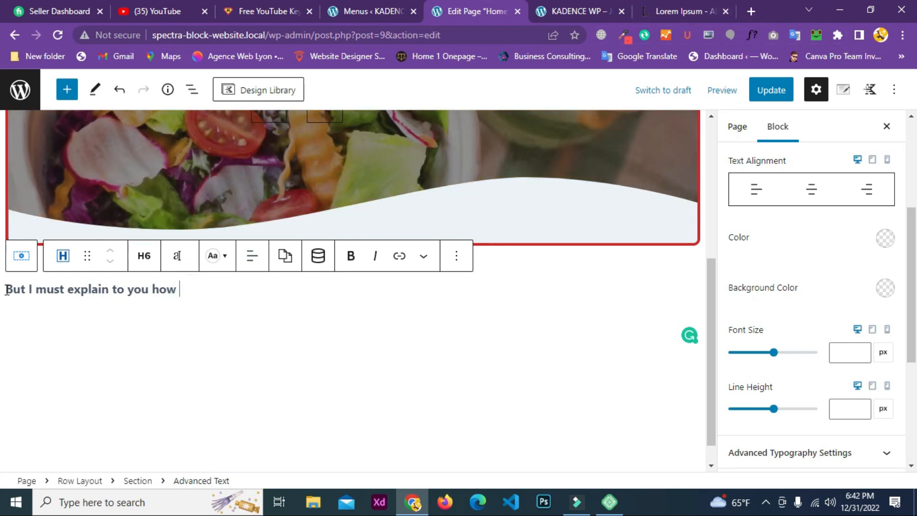
drag(175, 290, 1, 300)
click(161, 285)
click(252, 256)
click(260, 323)
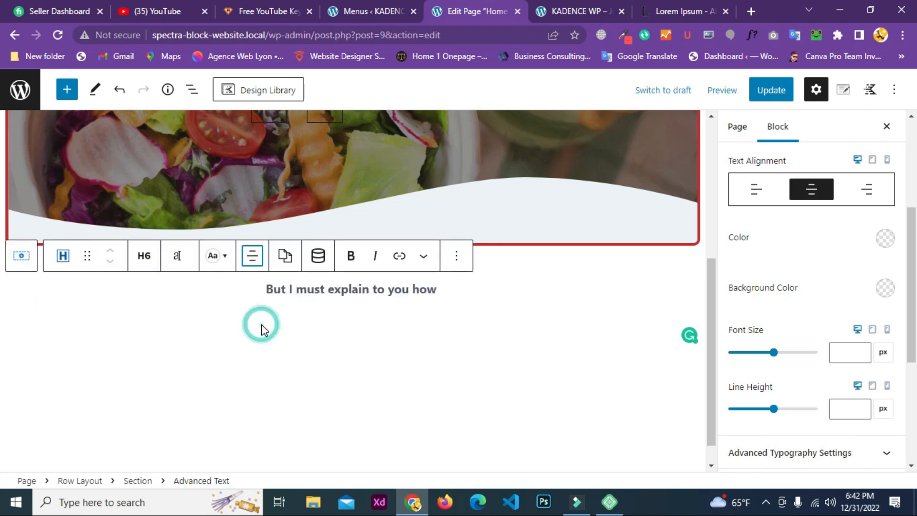
click(255, 260)
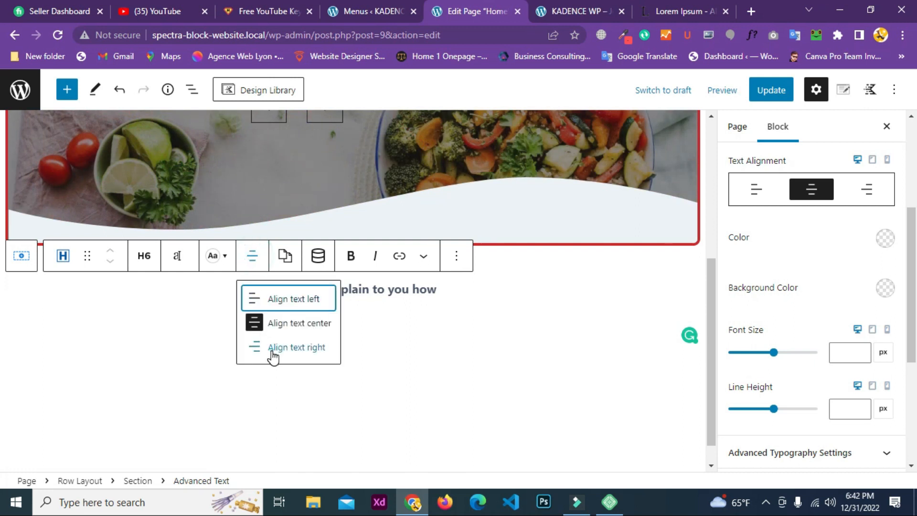
click(272, 349)
click(245, 255)
click(260, 306)
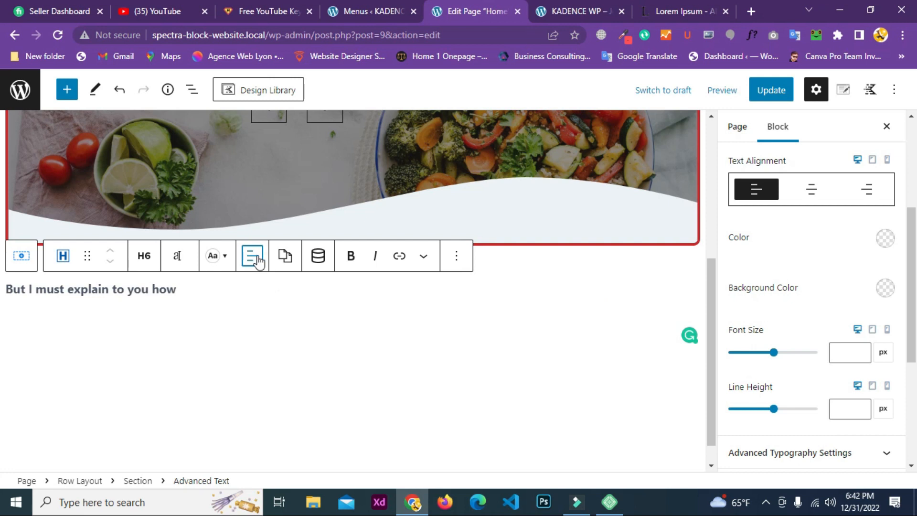
Center the "But I must explain to you how" text and set its heading tag to H1
click(257, 260)
click(274, 324)
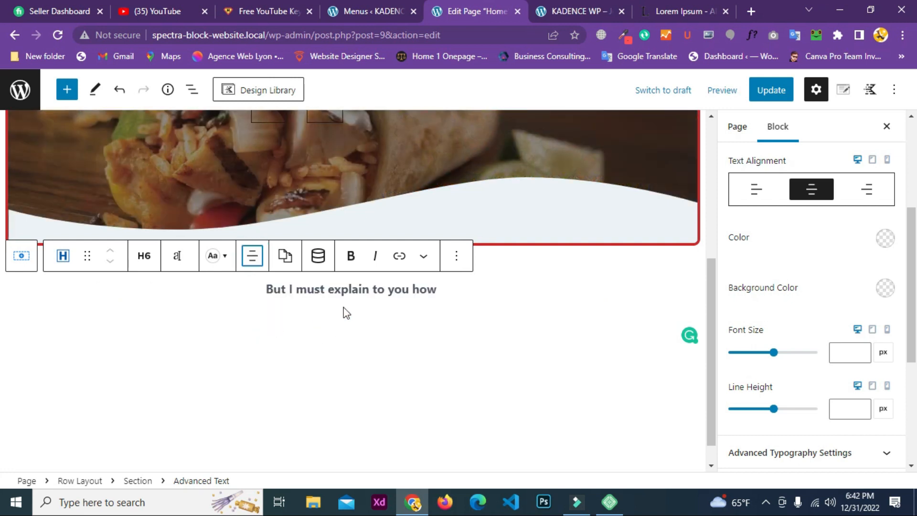
click(144, 255)
click(160, 299)
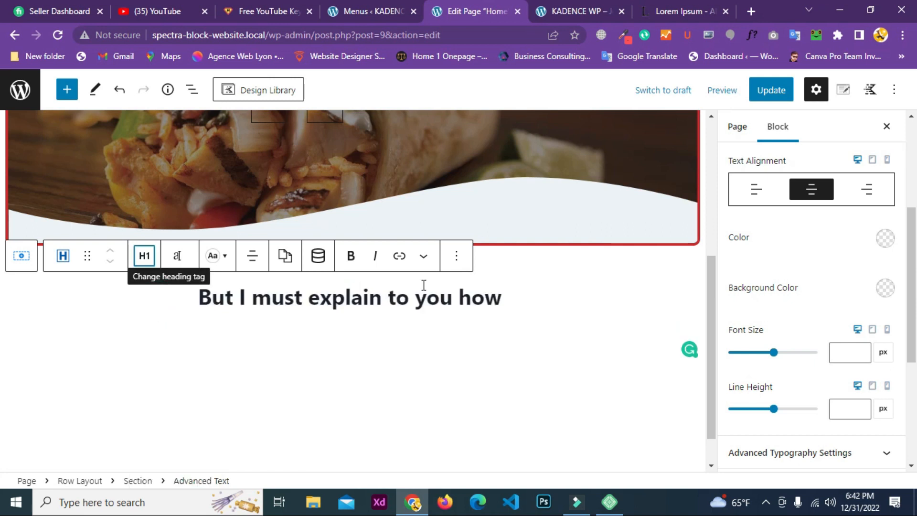
Set the heading's text color to the blue 4A4FA5
scroll(535, 238, down, 1)
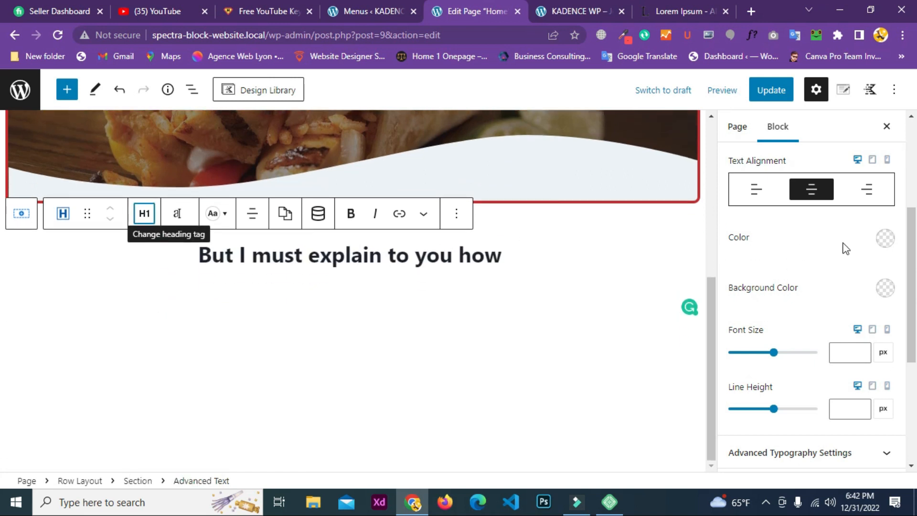
click(884, 239)
click(804, 302)
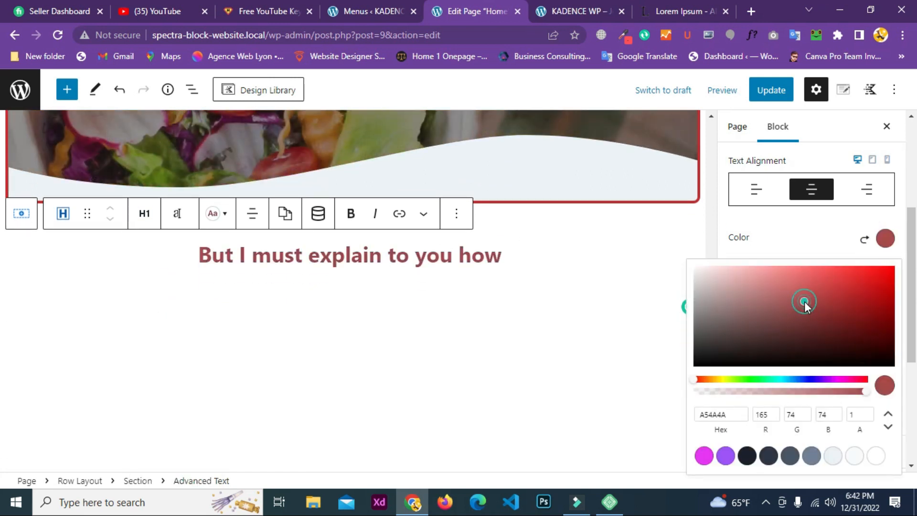
click(807, 379)
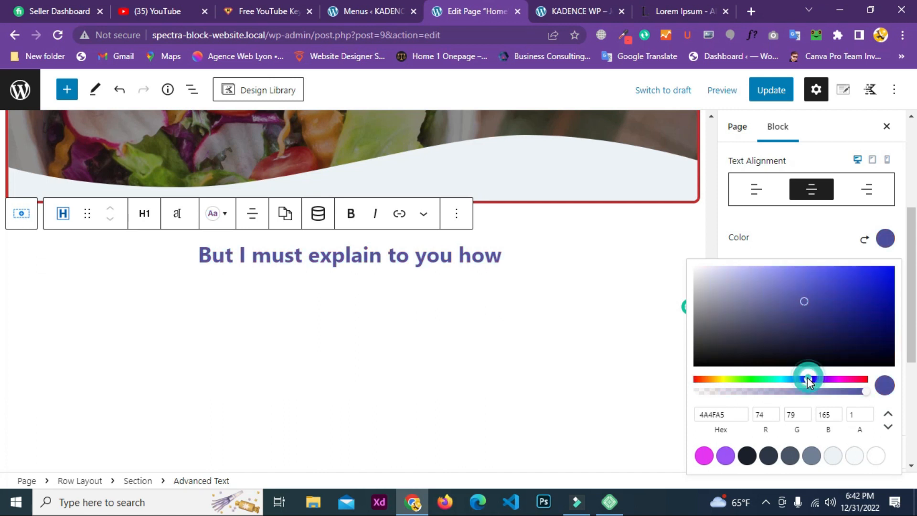
click(836, 227)
Give the heading the red background color C82F2F and update the page
scroll(826, 261, down, 1)
scroll(827, 261, down, 1)
scroll(774, 253, up, 1)
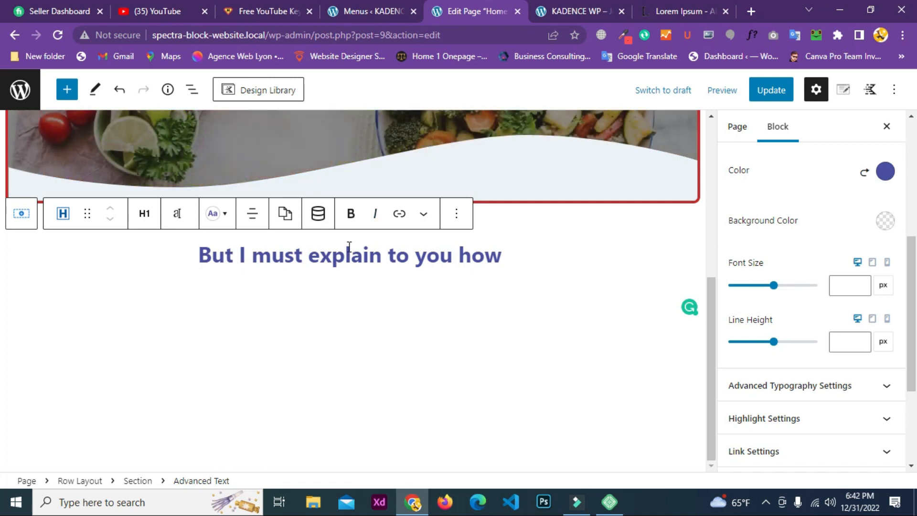
click(885, 222)
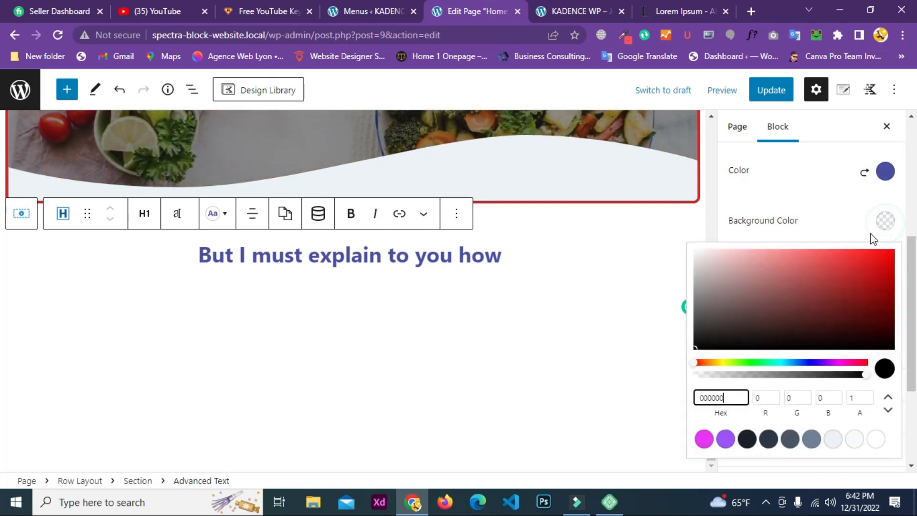
click(846, 270)
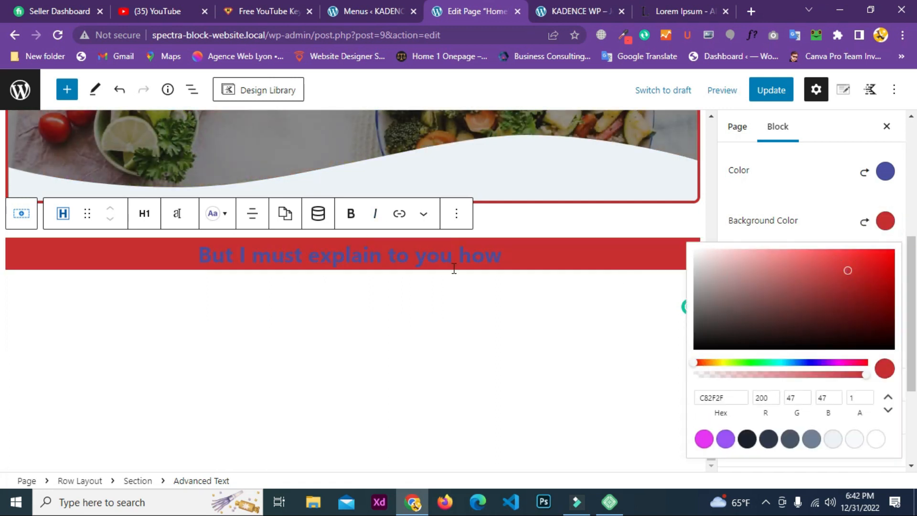
click(768, 95)
Try a 60 px font size on the heading, and reduce it to 31 px
scroll(788, 230, down, 3)
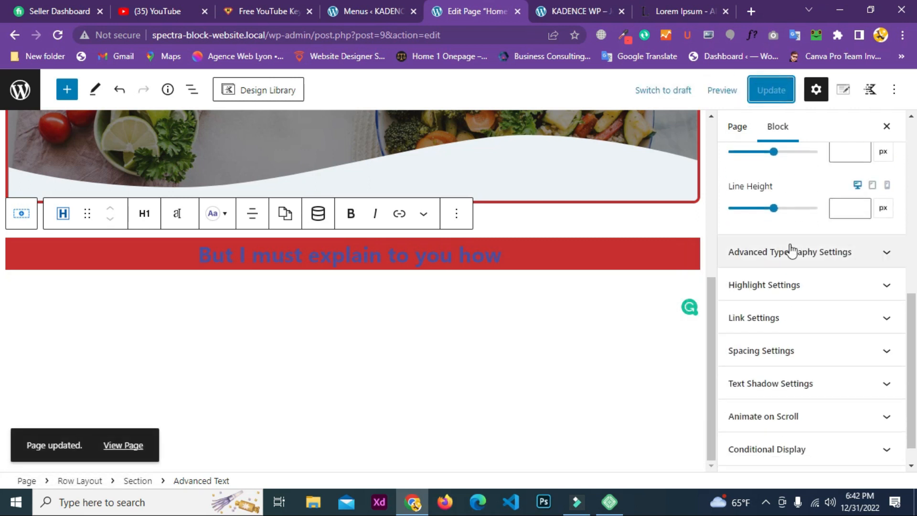
scroll(777, 257, up, 1)
click(849, 219)
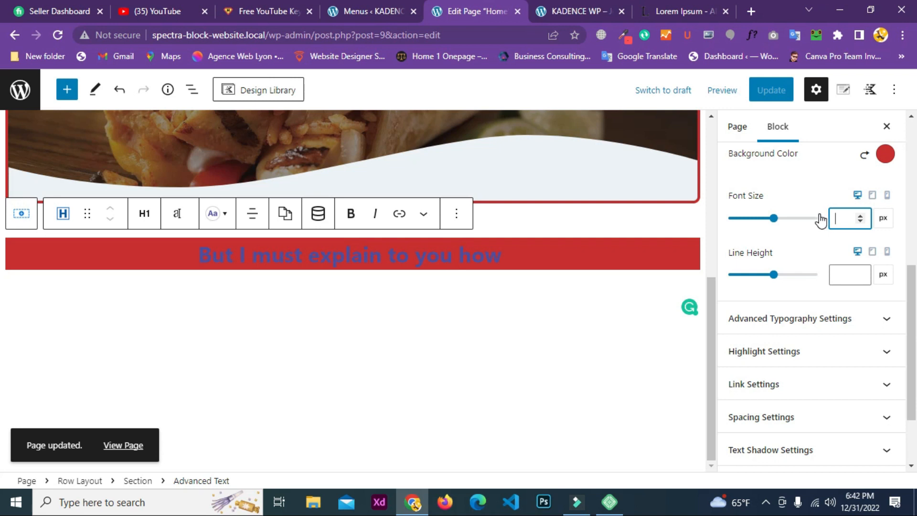
text(60)
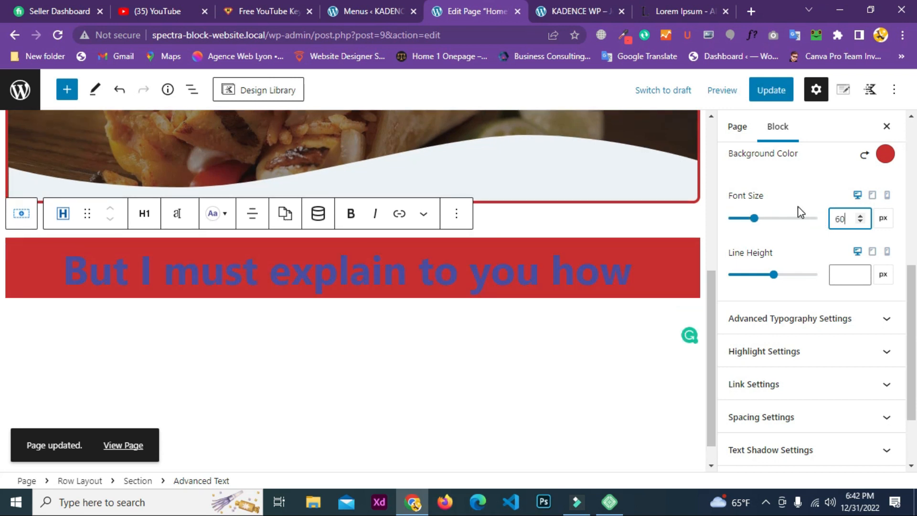
mouse_move(755, 218)
mouse_down()
mouse_move(733, 220)
mouse_move(741, 224)
mouse_up()
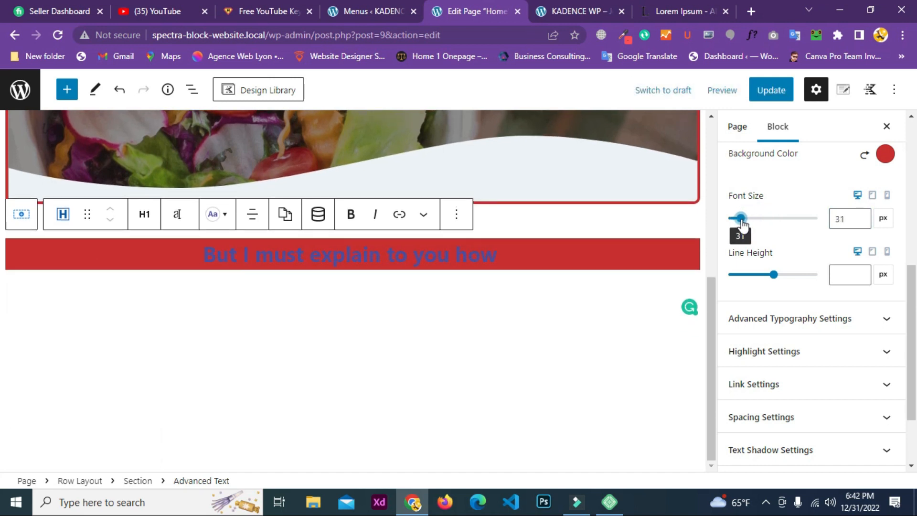
scroll(807, 230, up, 5)
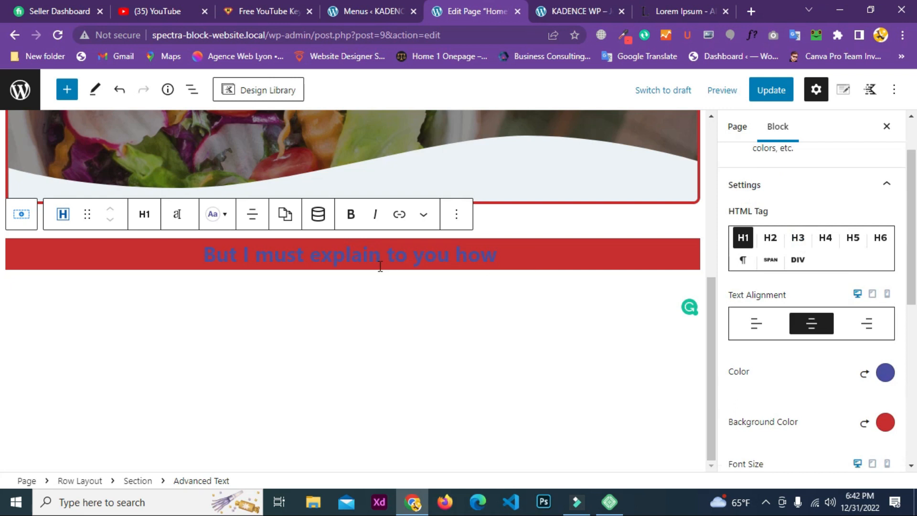
scroll(859, 319, down, 6)
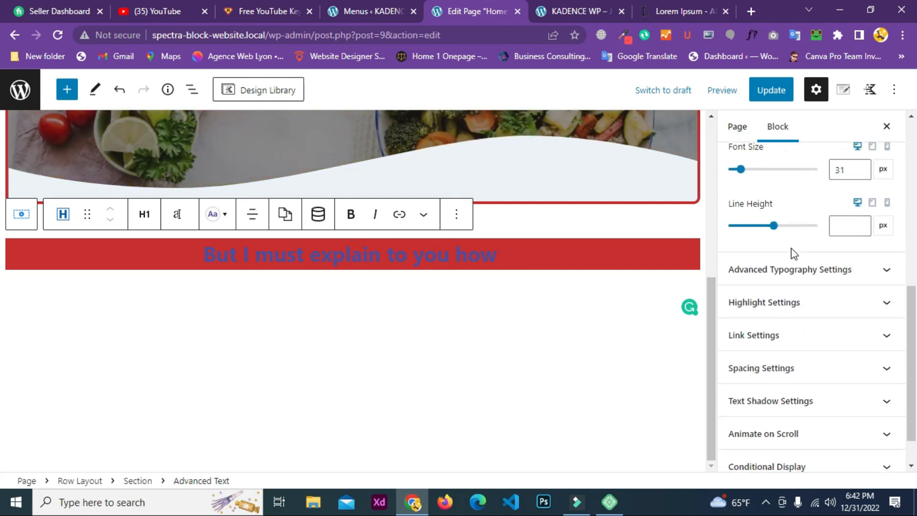
scroll(817, 252, up, 1)
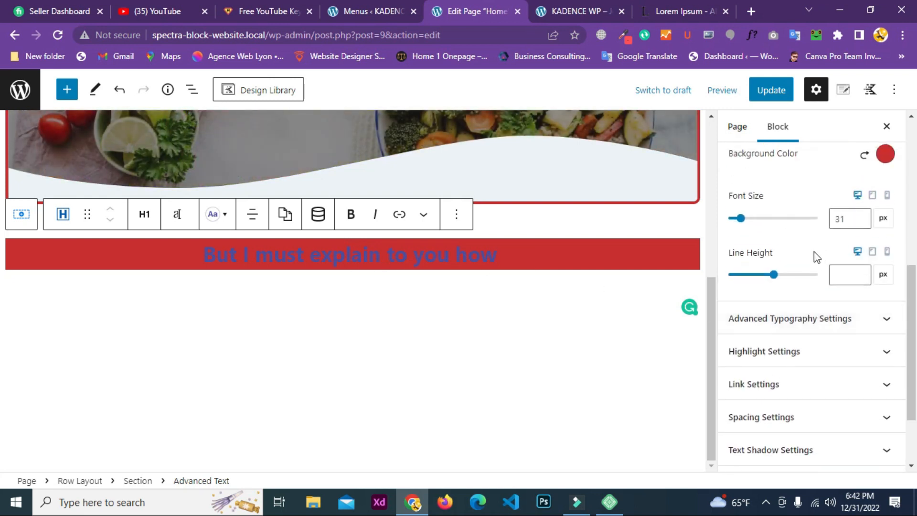
click(844, 273)
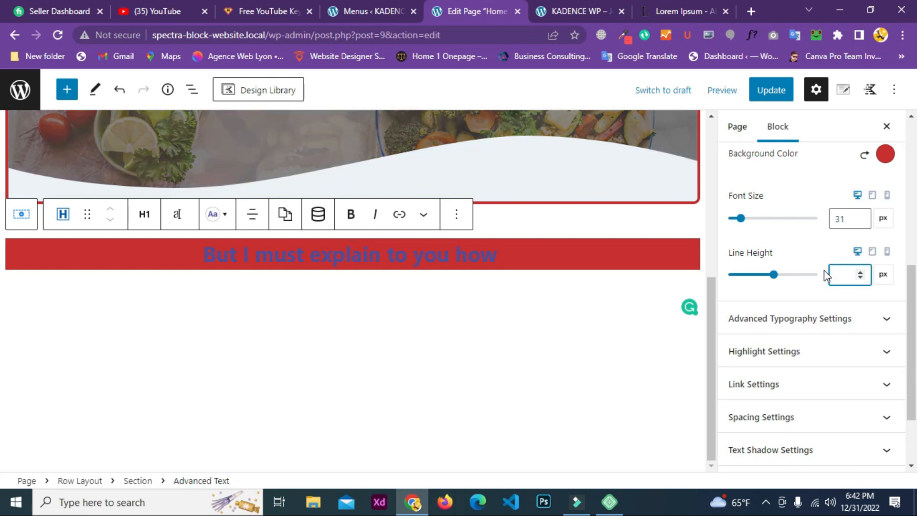
Try the Capitalize, Uppercase and Lowercase text transforms on the heading in its advanced typography settings
click(768, 319)
scroll(850, 311, down, 1)
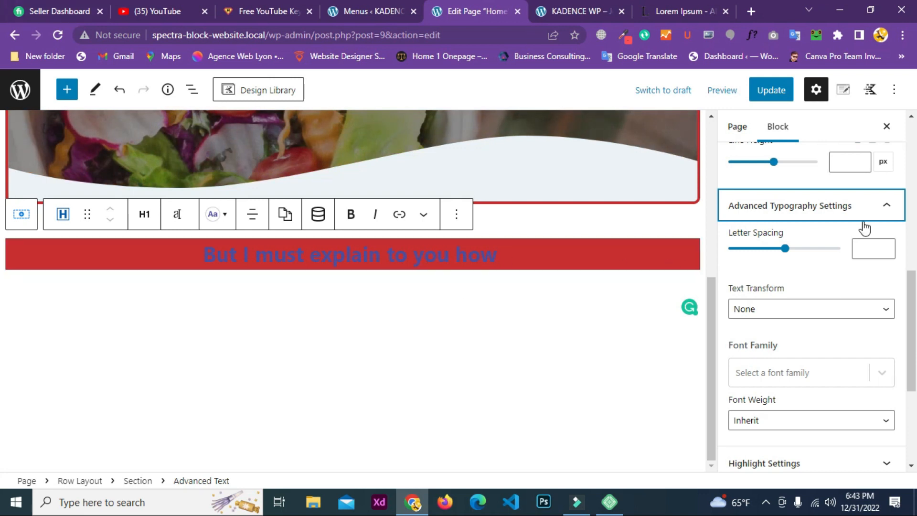
click(753, 313)
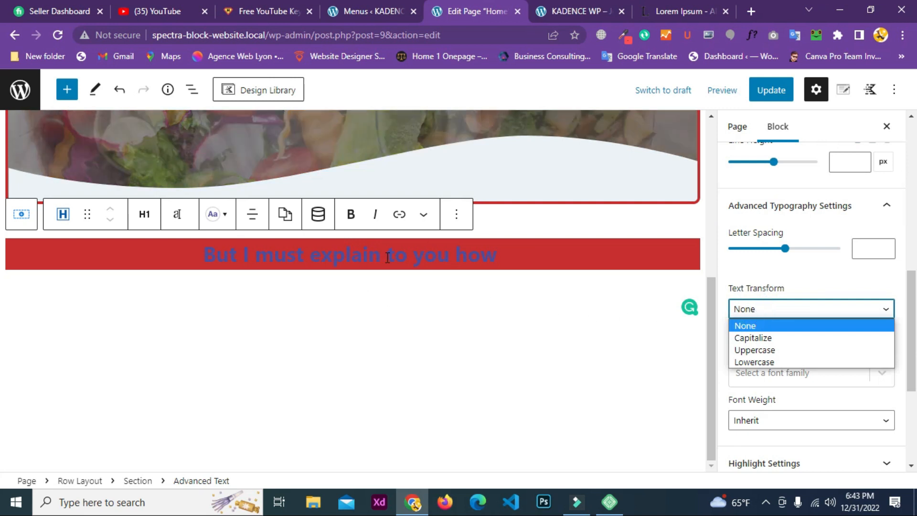
click(758, 338)
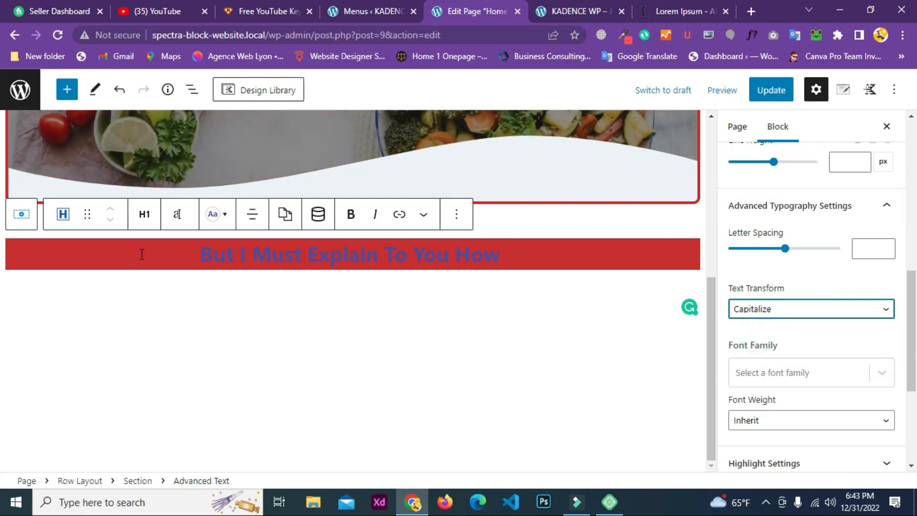
click(787, 310)
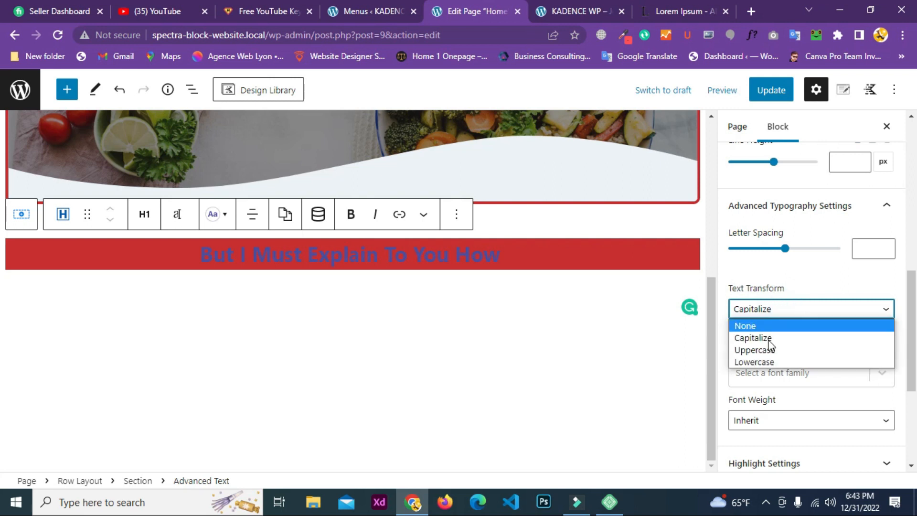
click(768, 349)
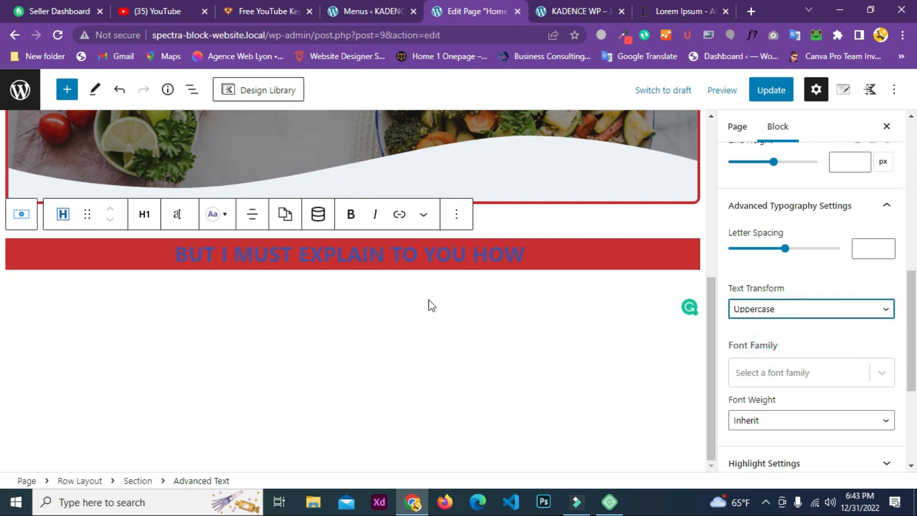
click(808, 309)
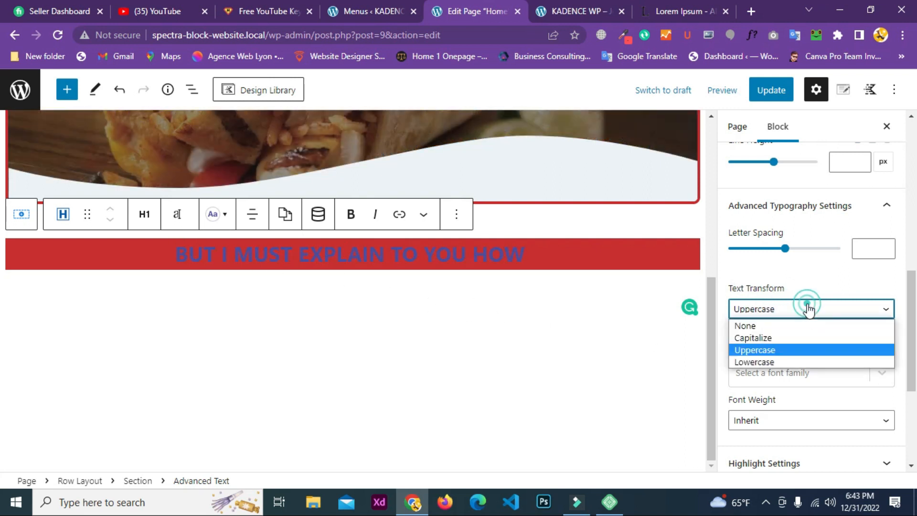
click(760, 362)
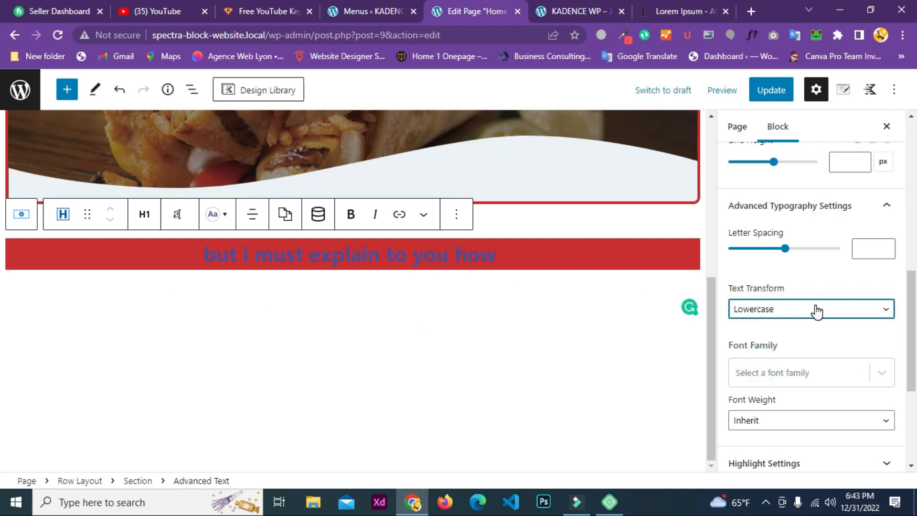
Set the heading's font family to Open Sans and its text transform to Uppercase
scroll(815, 311, down, 3)
click(778, 239)
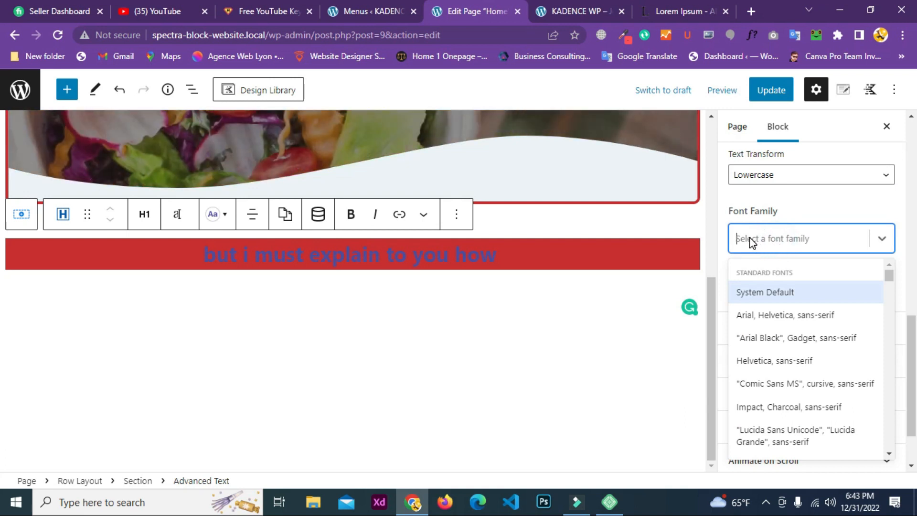
text(o)
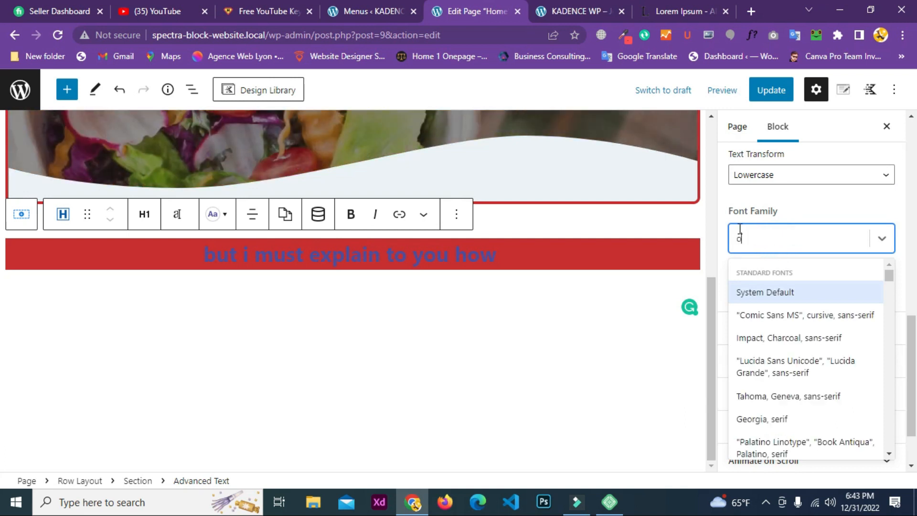
text(pen)
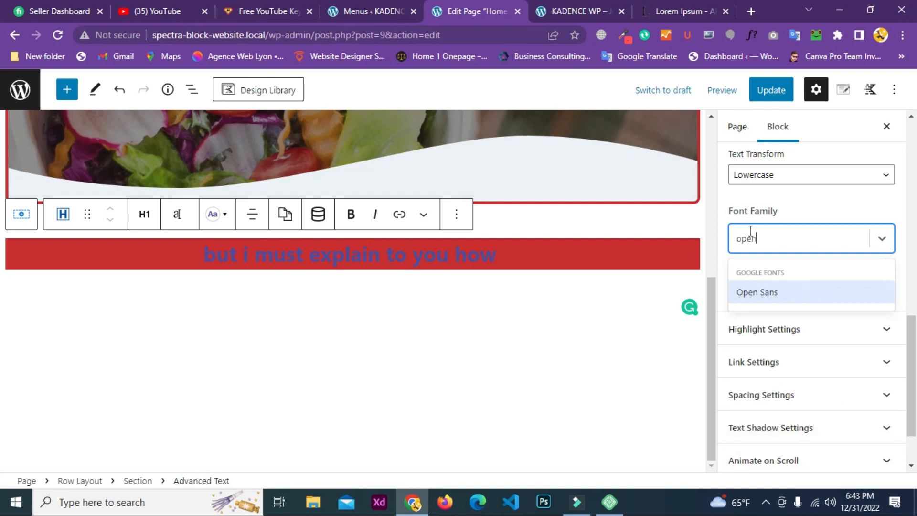
click(773, 292)
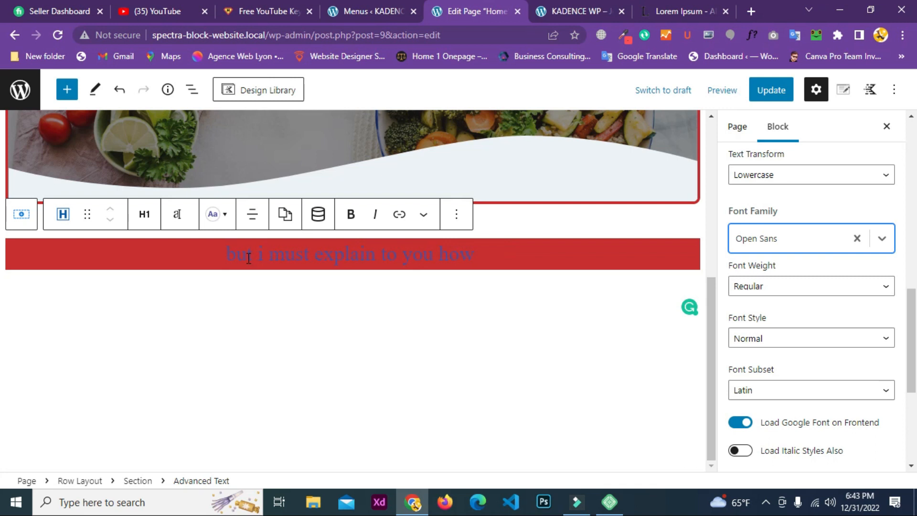
click(786, 177)
click(781, 215)
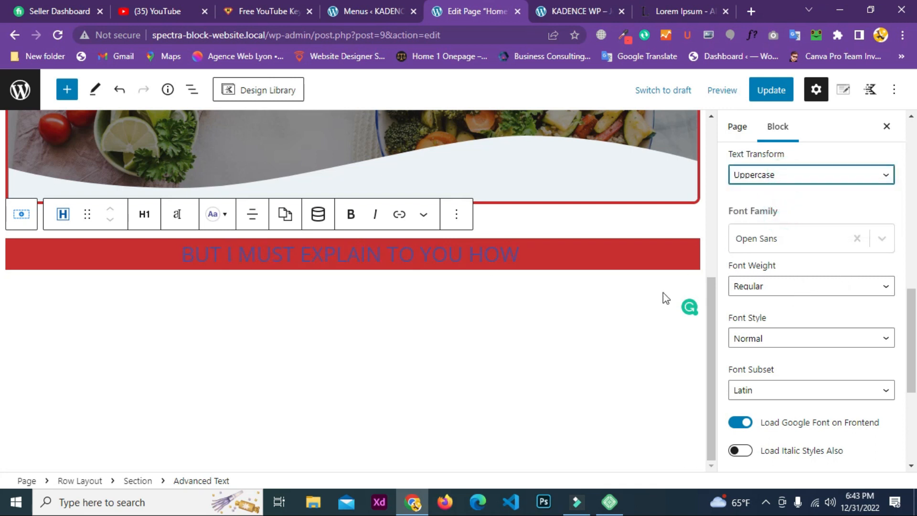
Try font weight 500 on the heading, and set it to 700
click(763, 290)
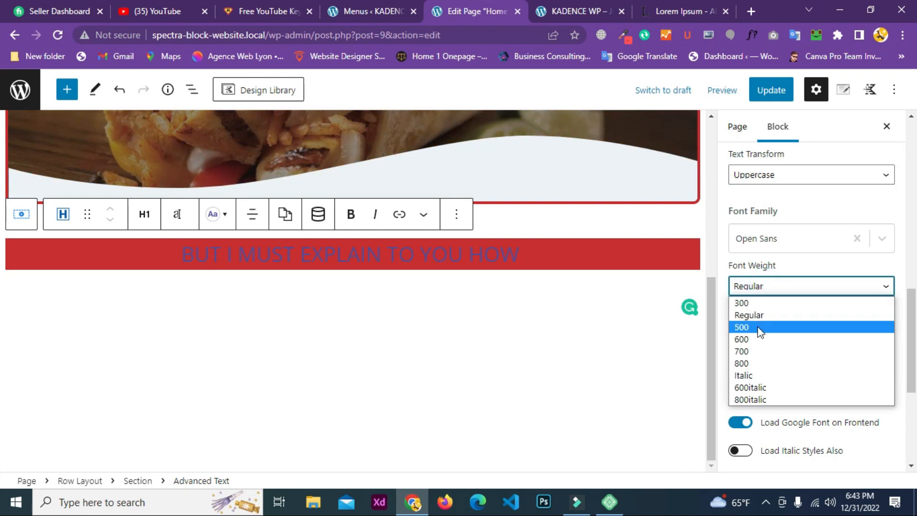
click(760, 328)
click(767, 291)
click(747, 350)
scroll(871, 327, down, 5)
scroll(845, 321, up, 3)
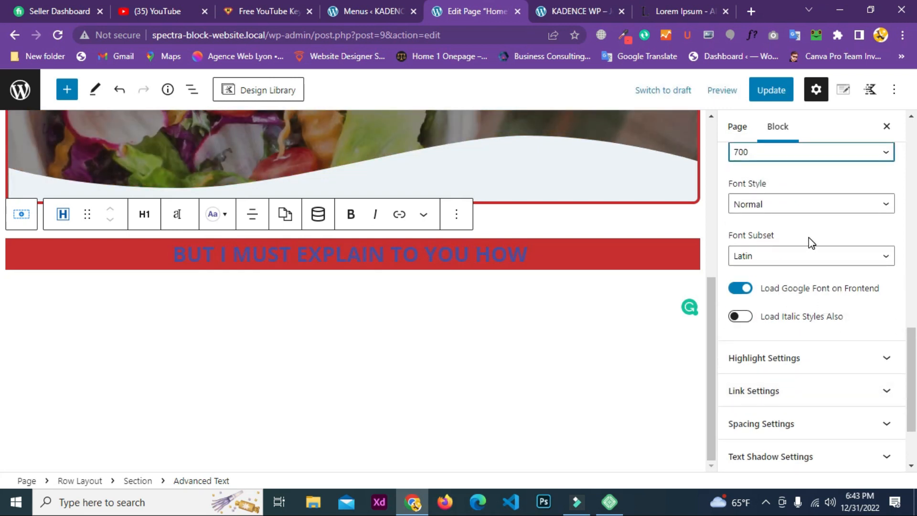
Color the words "to you how" in the heading with the magenta palette color
scroll(809, 235, down, 2)
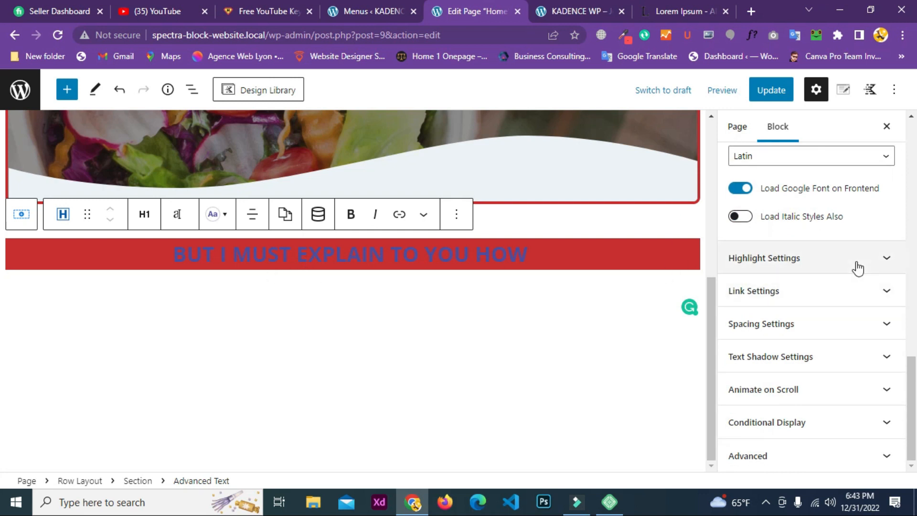
drag(390, 254, 528, 253)
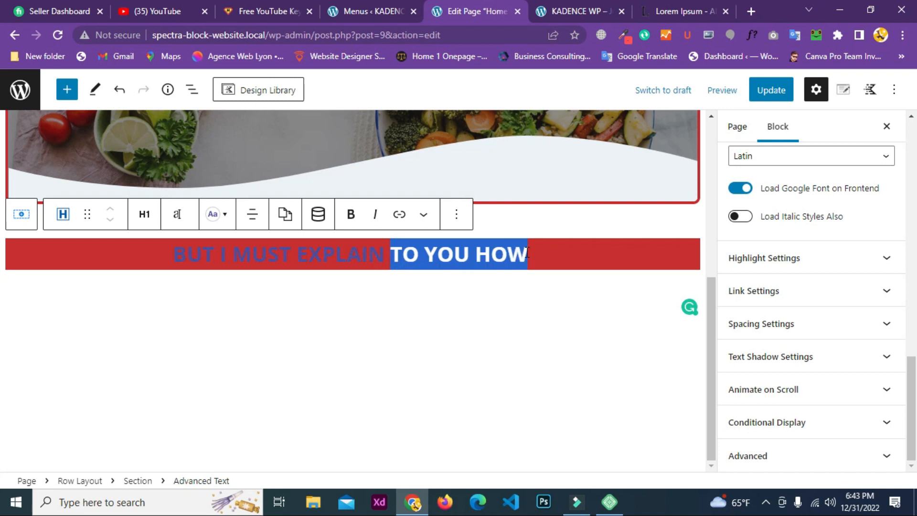
click(428, 219)
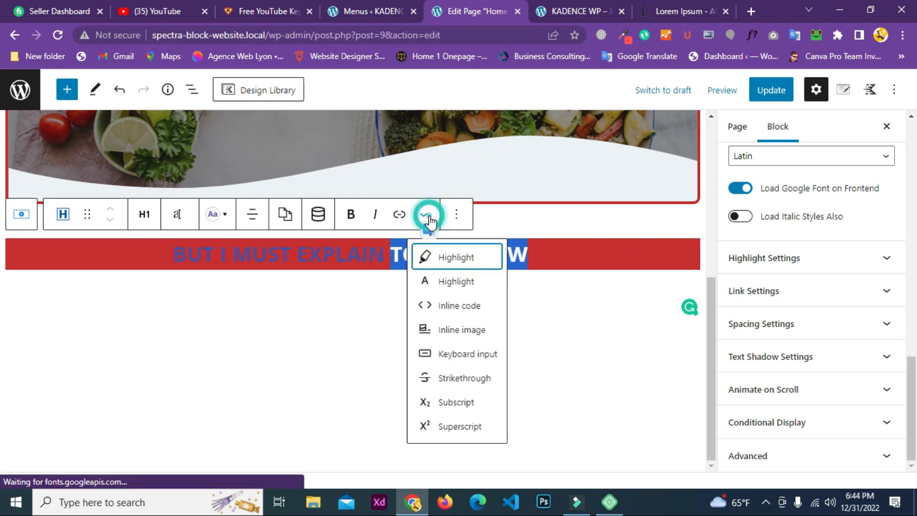
click(460, 282)
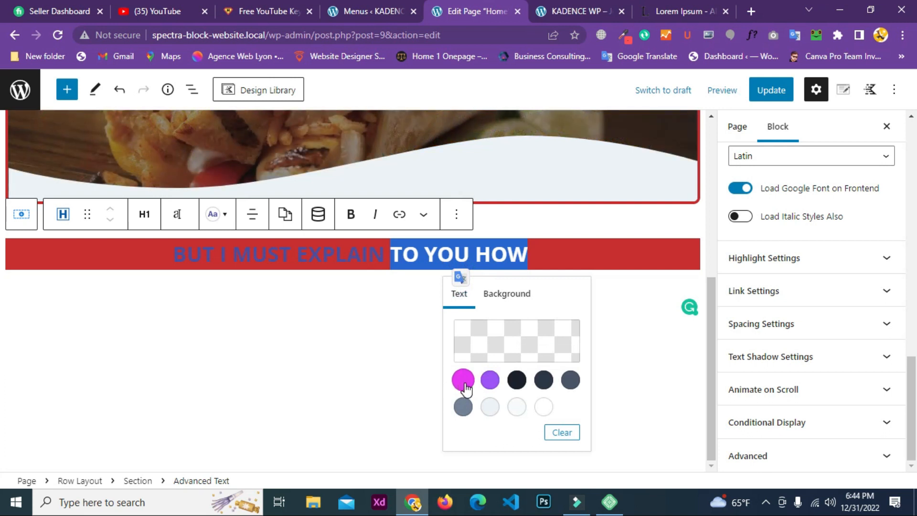
click(464, 380)
click(549, 255)
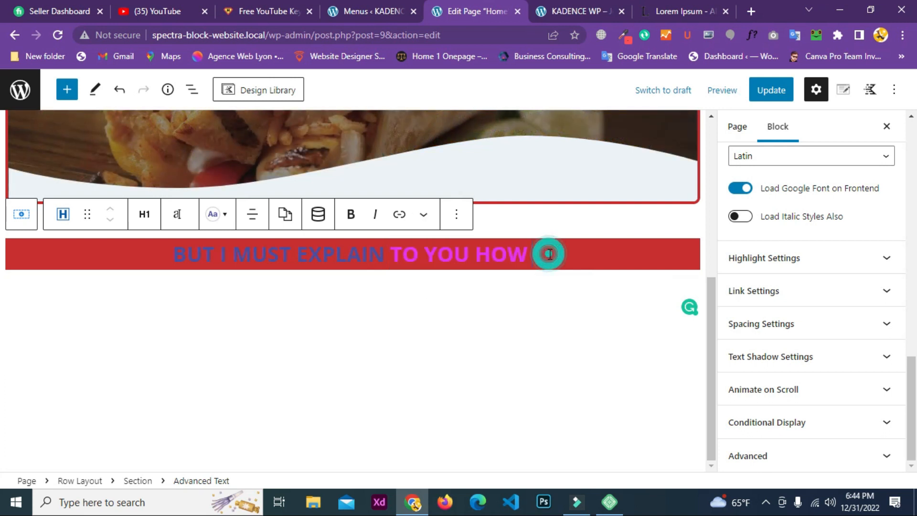
Try the red C52727 as the heading's highlight background, and change it to near-black
click(778, 259)
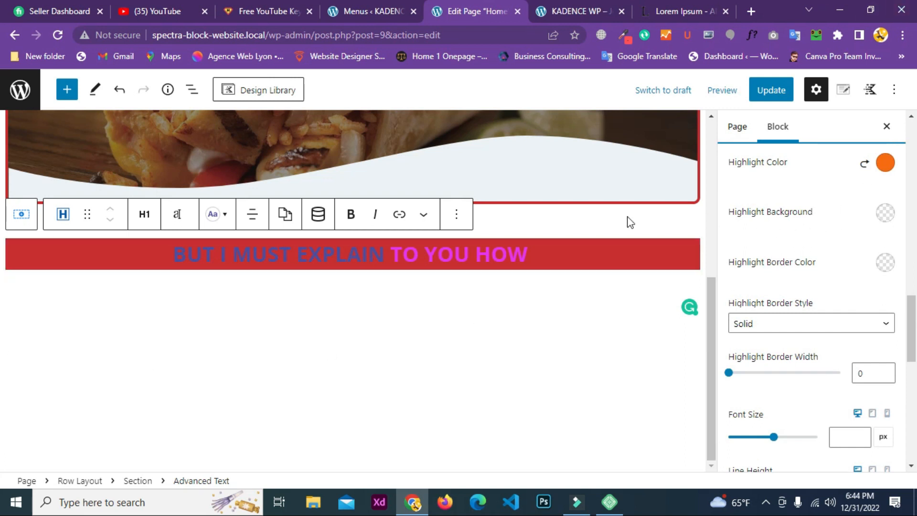
click(881, 217)
click(855, 263)
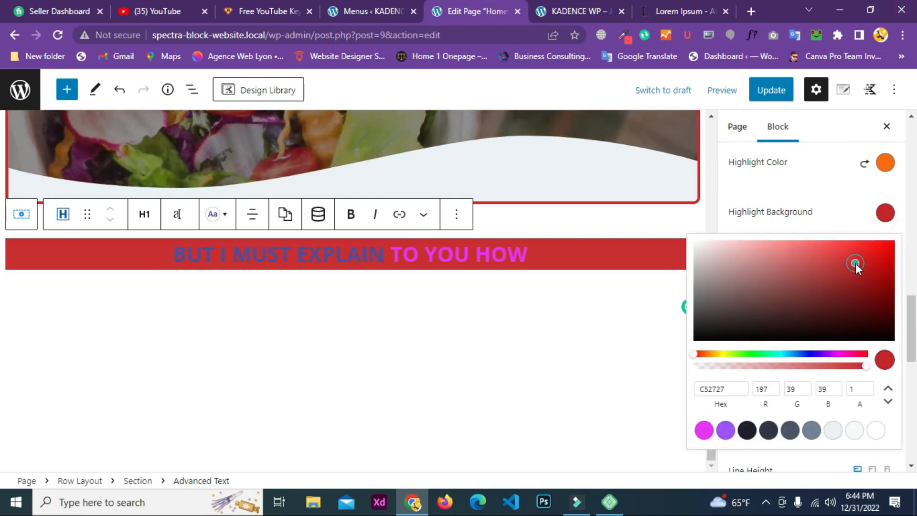
click(717, 331)
Apply the highlight format to the words "to you how" in the heading, and deselect the text
drag(395, 254, 534, 253)
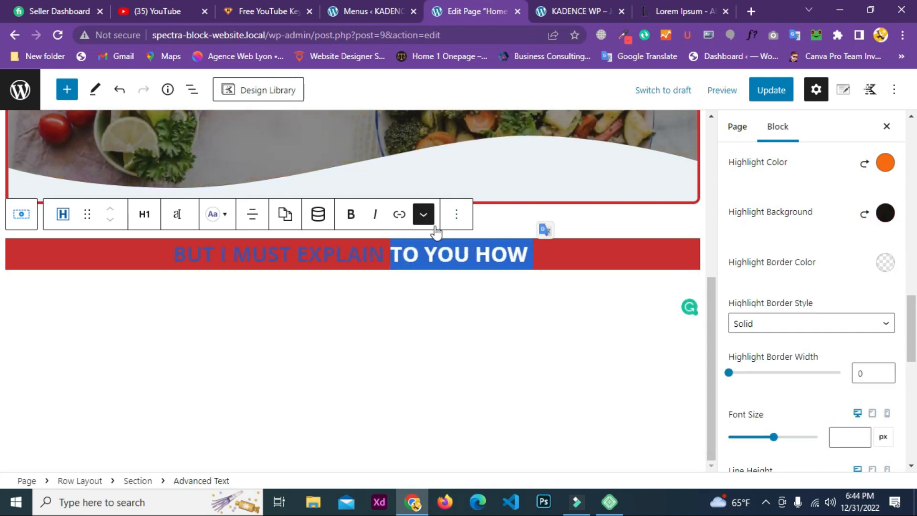
click(423, 214)
click(446, 267)
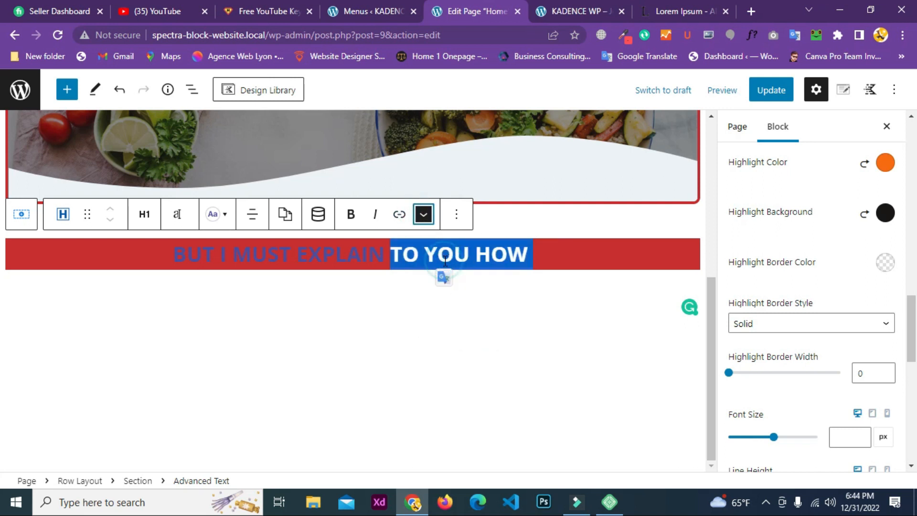
click(423, 214)
click(445, 282)
click(424, 216)
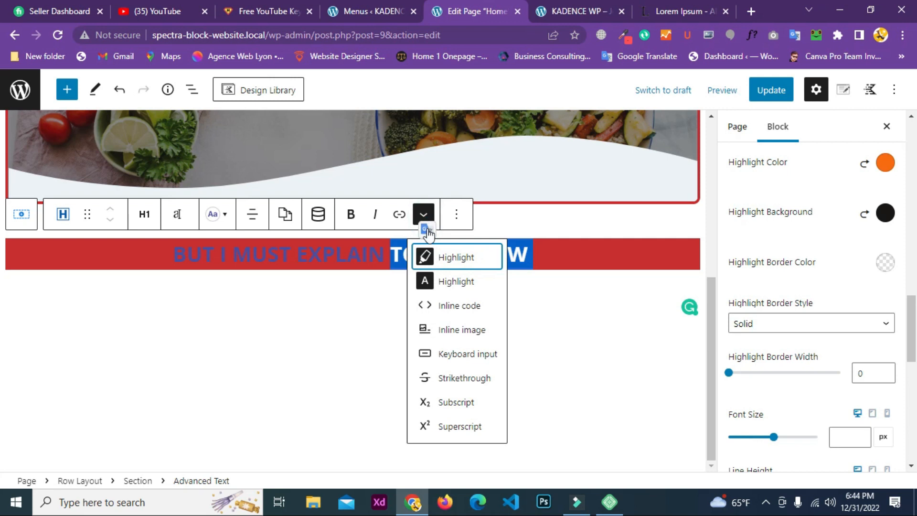
click(445, 285)
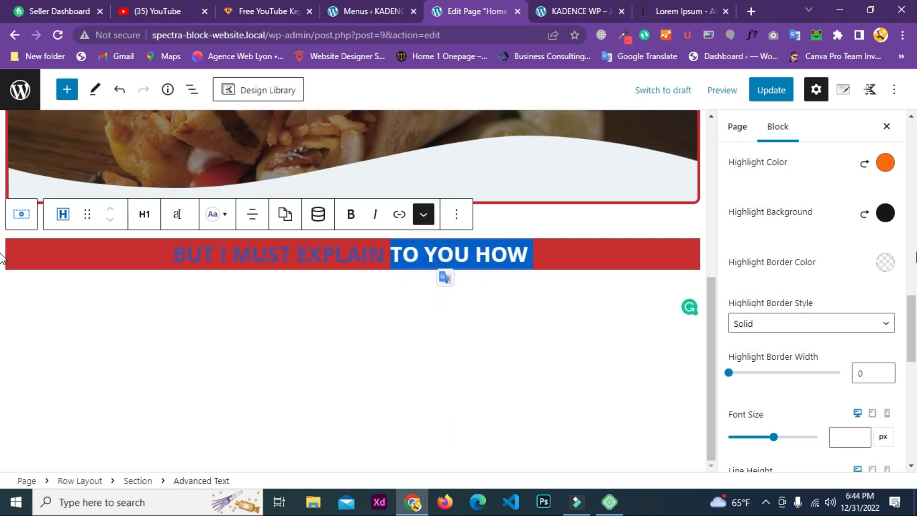
click(611, 257)
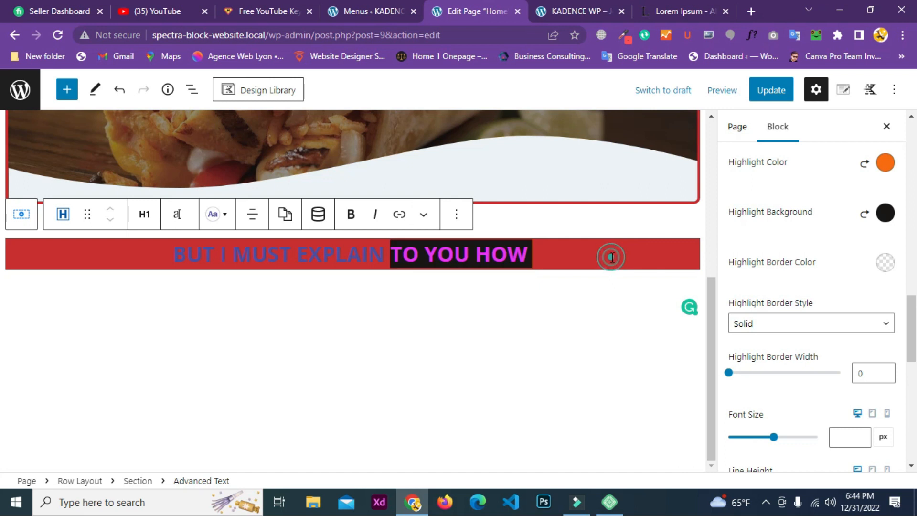
click(423, 294)
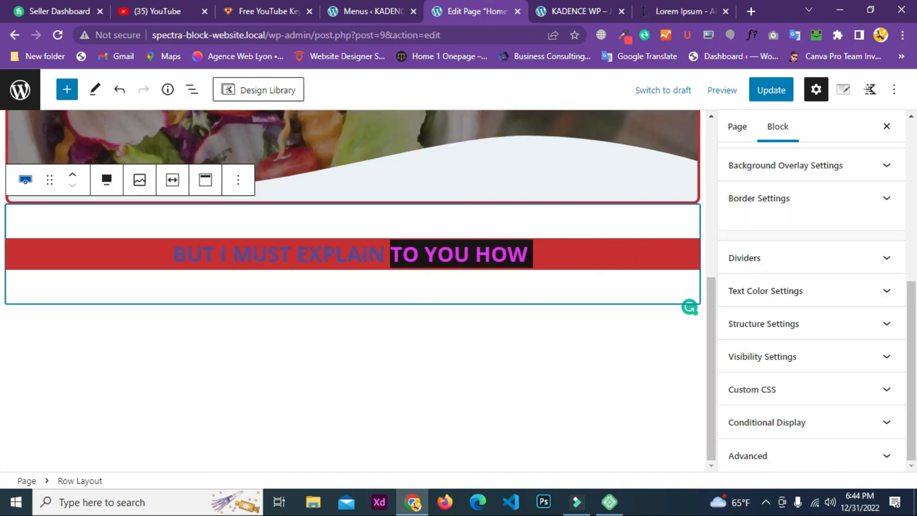
Try a solid white highlight border of width 2 around the words "to you how" in the heading
scroll(837, 251, up, 3)
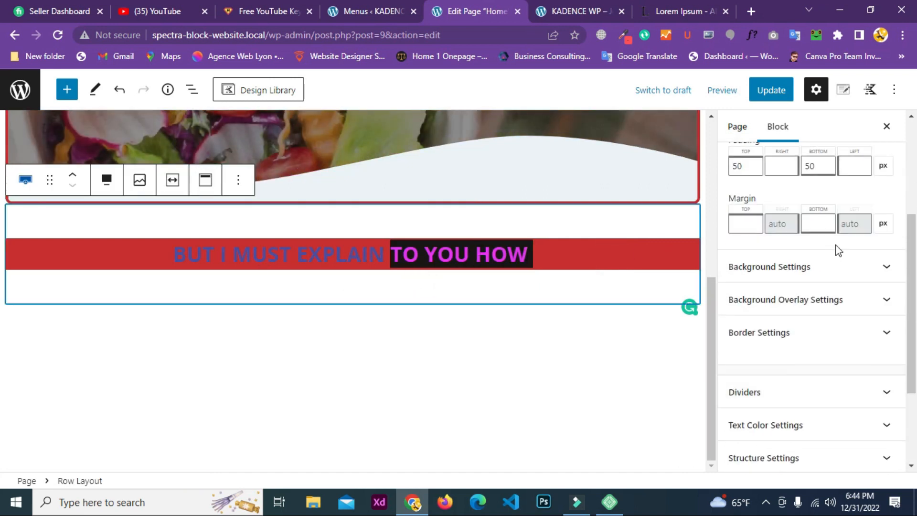
scroll(838, 250, up, 1)
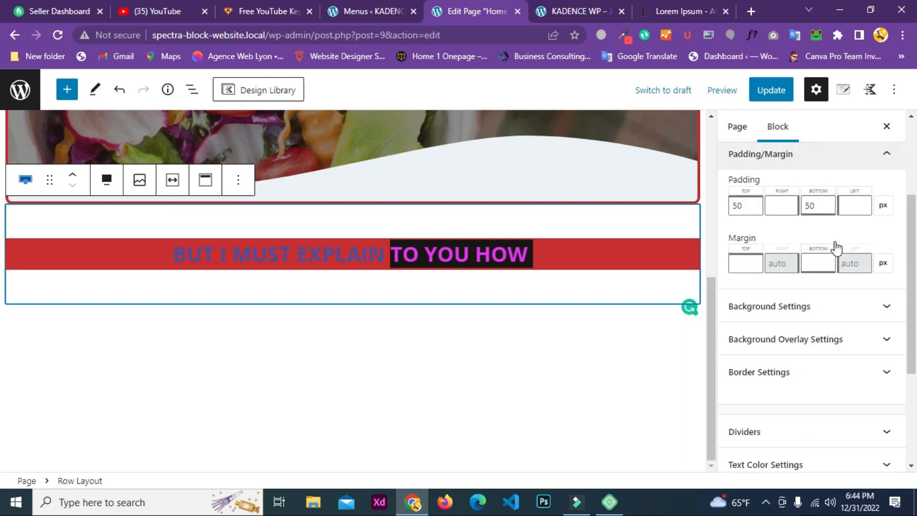
scroll(836, 248, down, 4)
click(502, 253)
scroll(812, 234, down, 12)
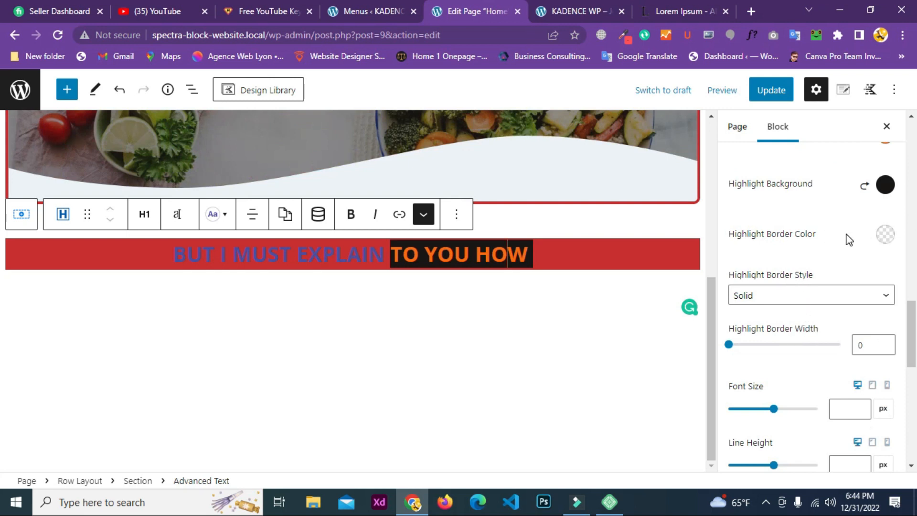
scroll(848, 239, down, 2)
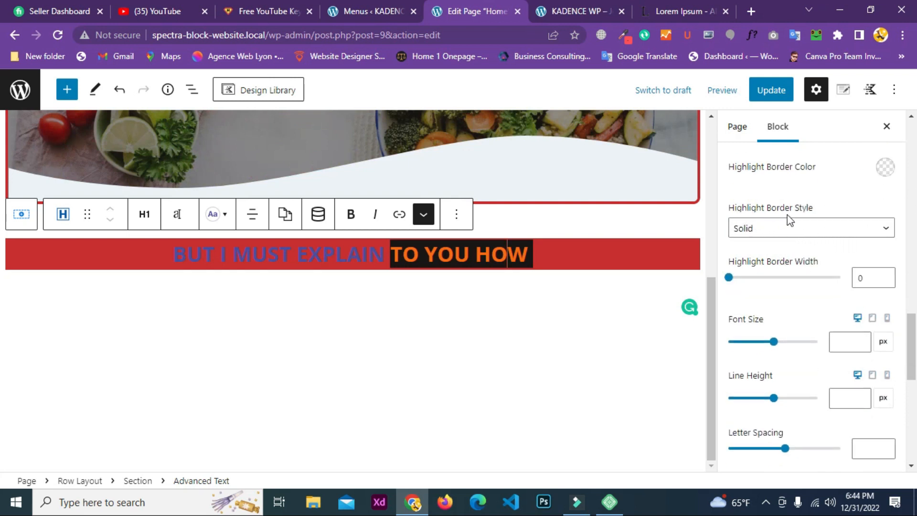
click(769, 229)
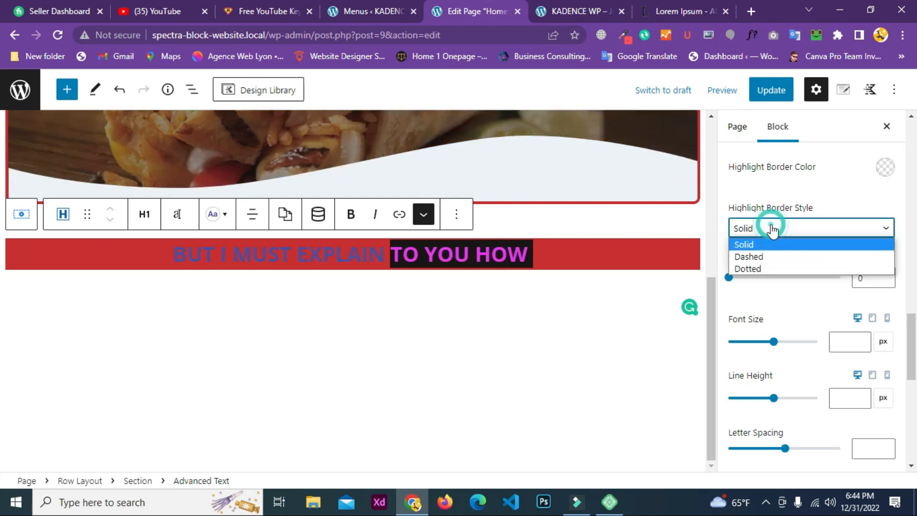
click(762, 243)
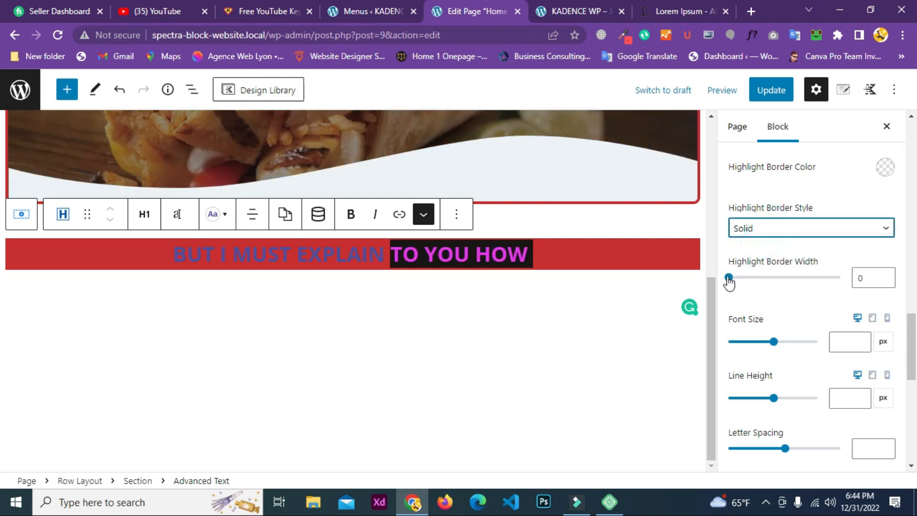
click(739, 277)
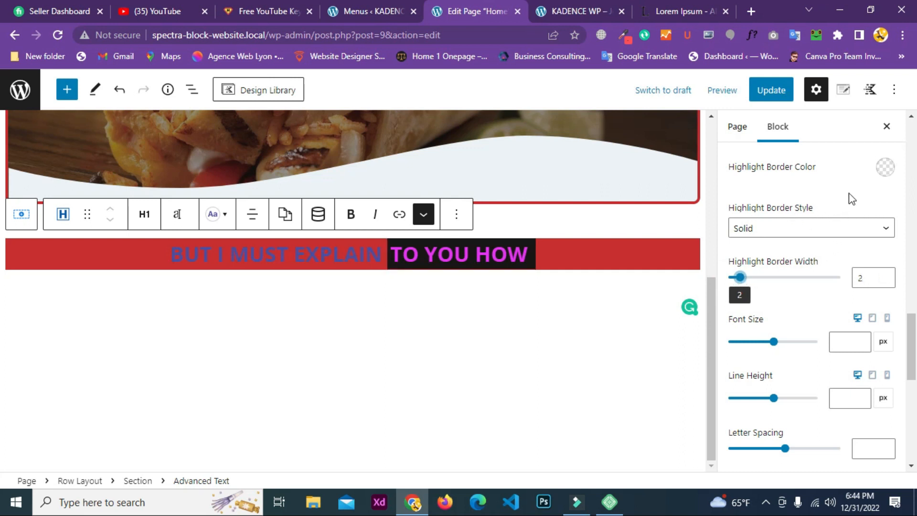
click(882, 177)
drag(695, 207, 691, 201)
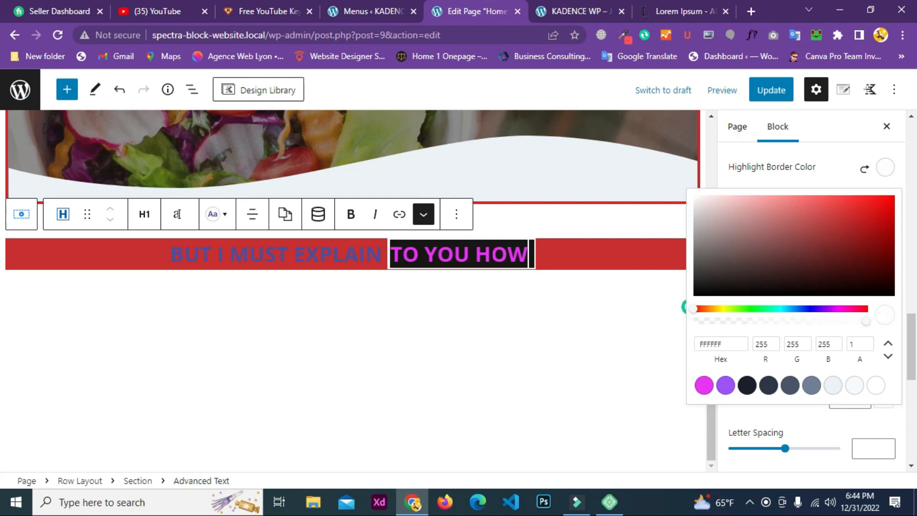
Reset the highlight border color and set the highlight border width to 0
click(854, 171)
scroll(827, 283, down, 1)
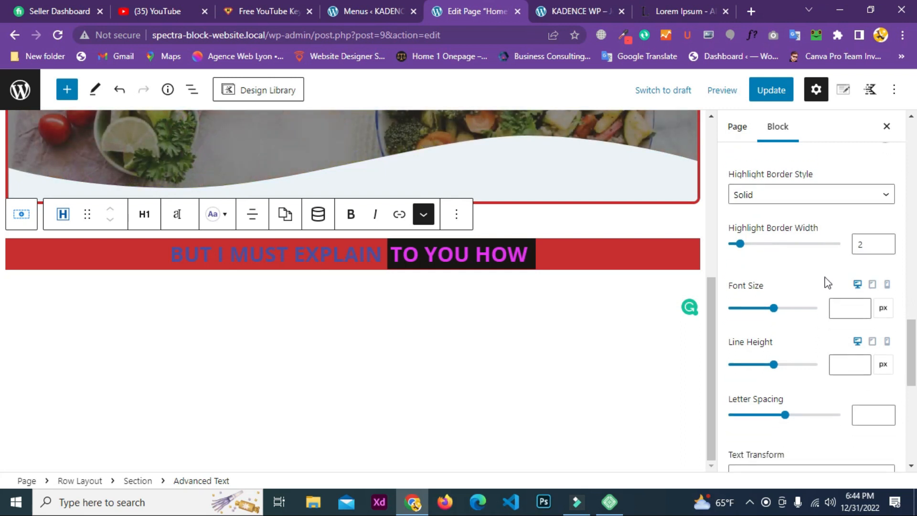
drag(740, 210, 727, 211)
click(778, 242)
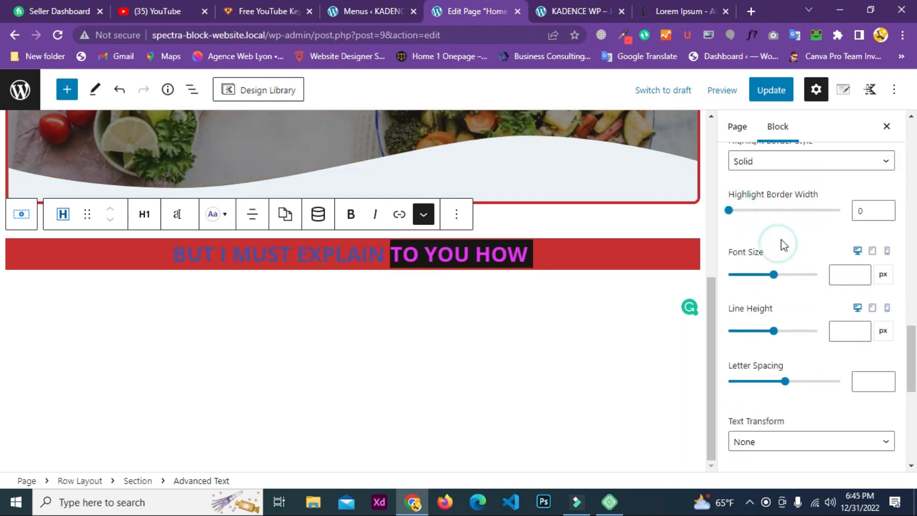
Wrap the whole heading text in a link to #
scroll(778, 243, down, 2)
scroll(779, 258, up, 2)
scroll(800, 292, down, 10)
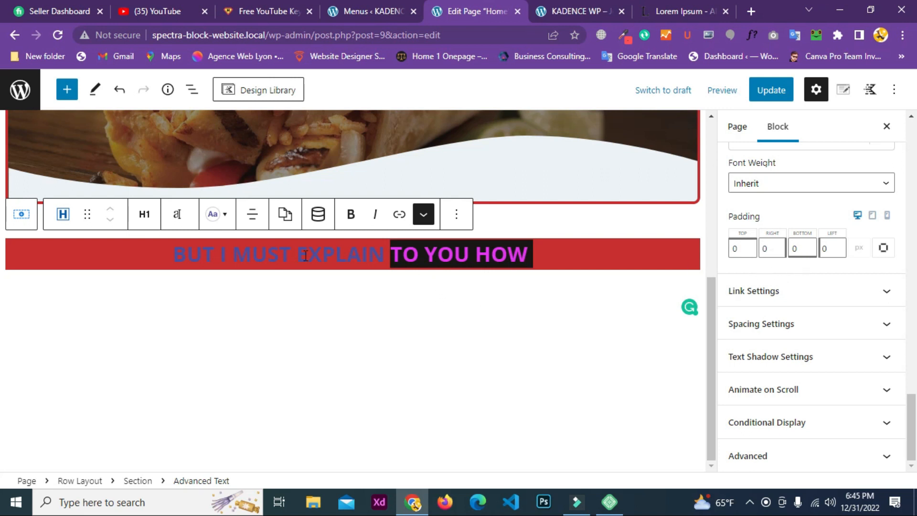
click(789, 291)
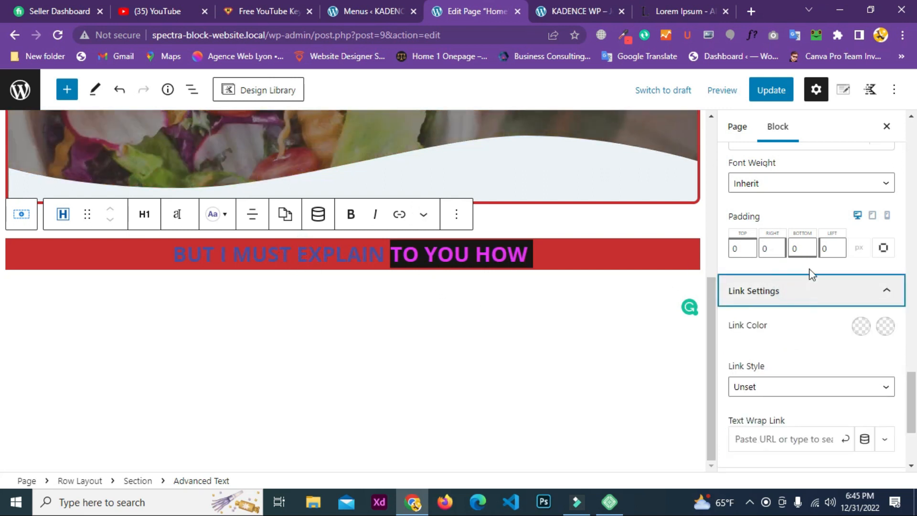
scroll(810, 265, down, 3)
click(180, 249)
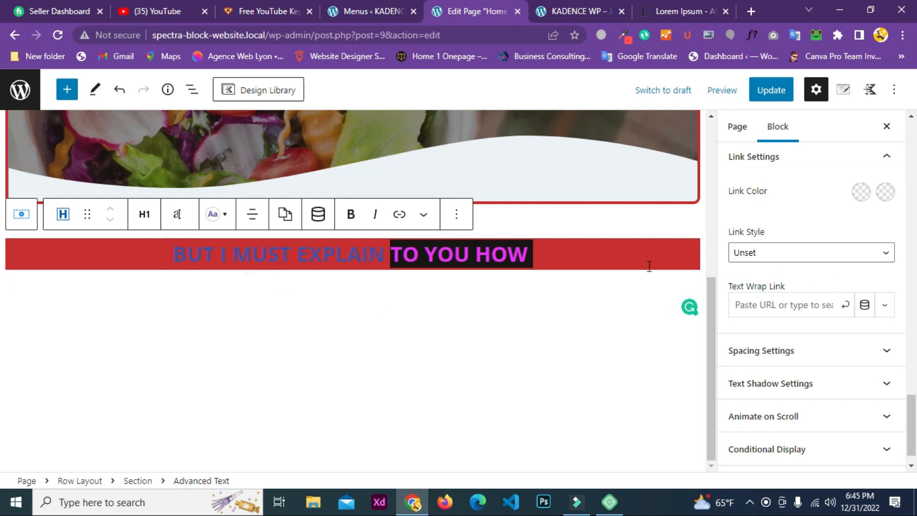
click(790, 308)
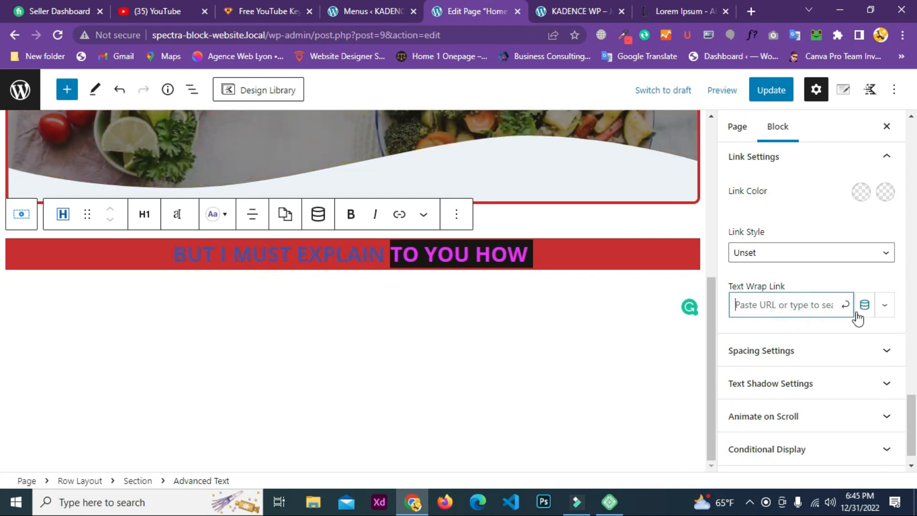
click(798, 304)
text(#)
click(844, 304)
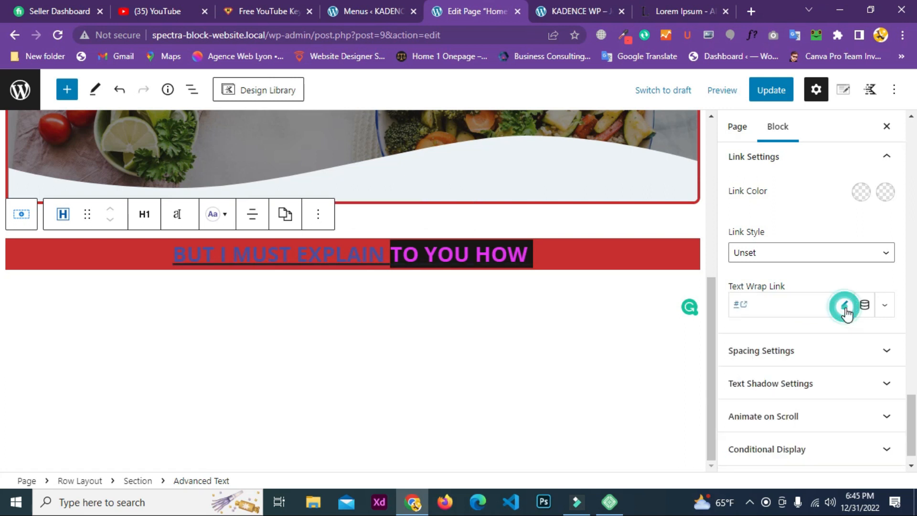
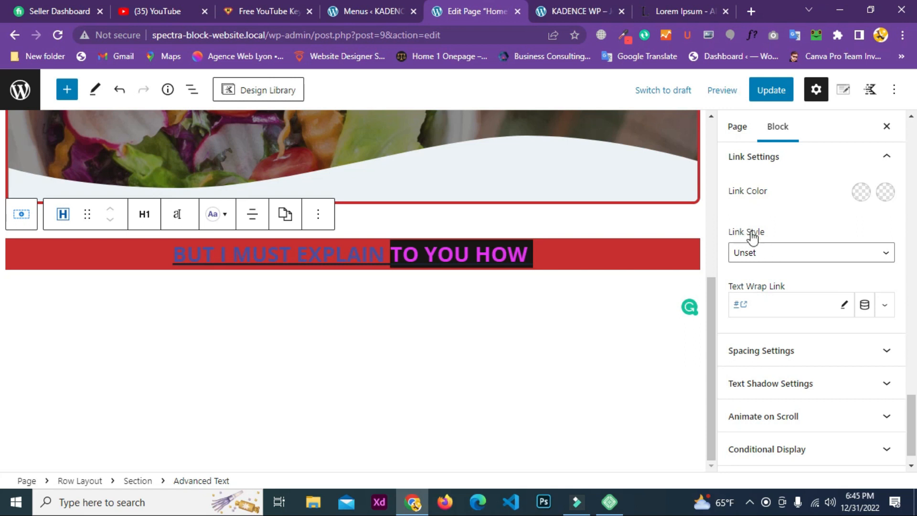
Try the None and Underline link styles on the heading, and set Underline on Hover
click(760, 252)
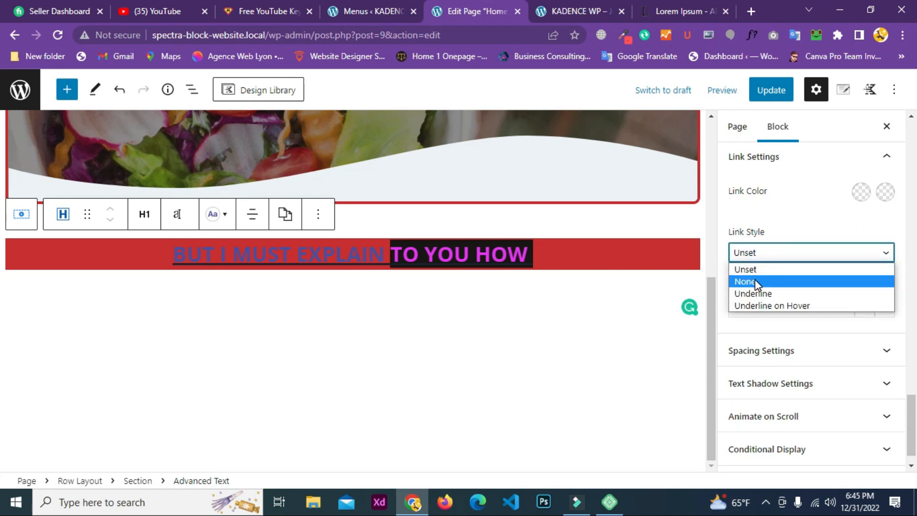
click(755, 282)
click(753, 258)
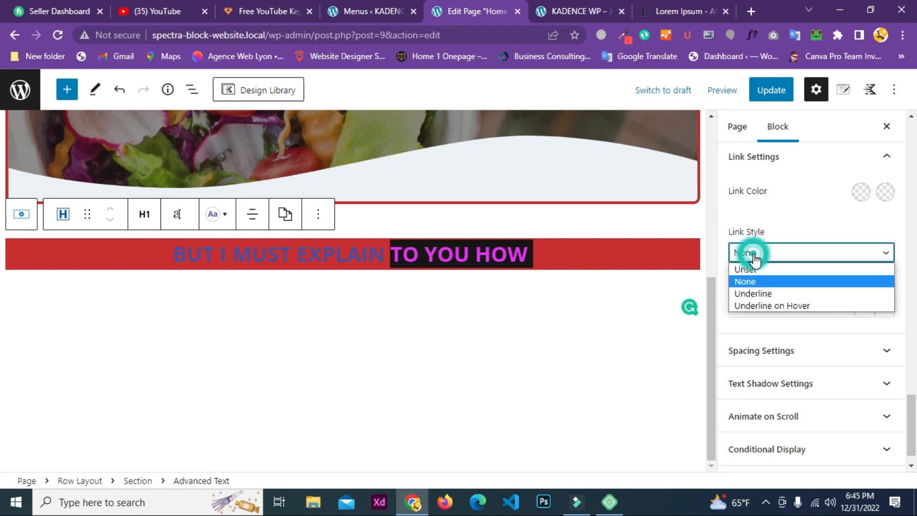
click(750, 293)
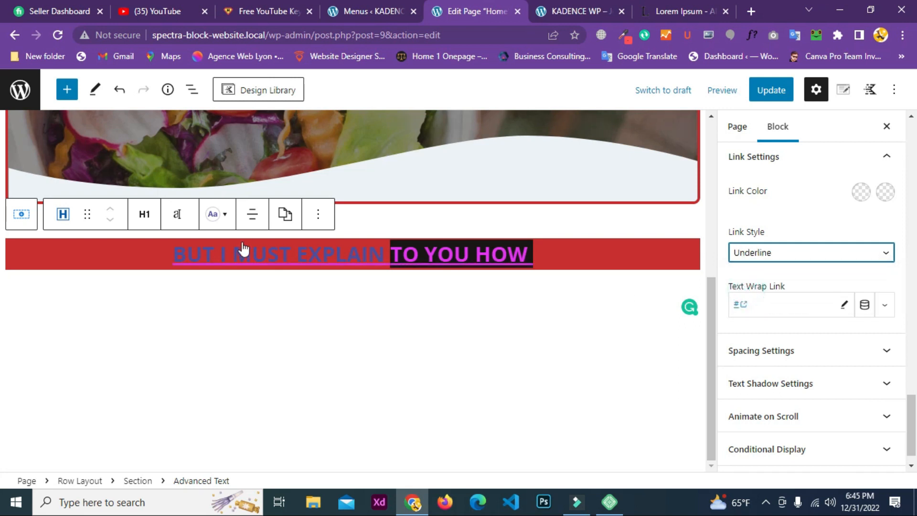
click(746, 252)
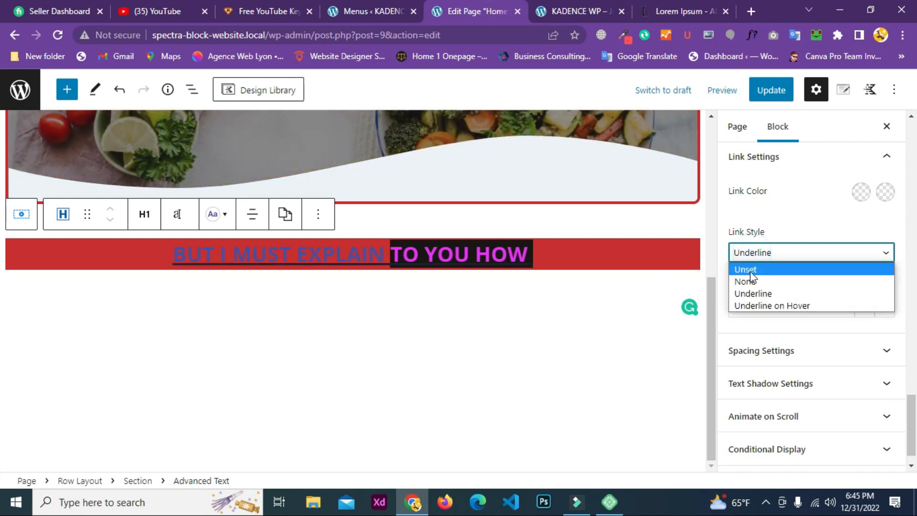
click(749, 307)
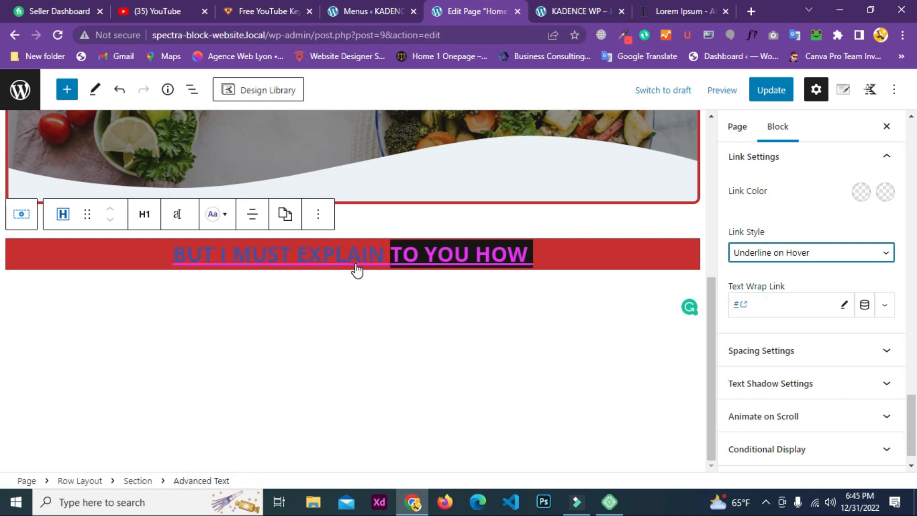
Update the page and reload the live home page
click(771, 90)
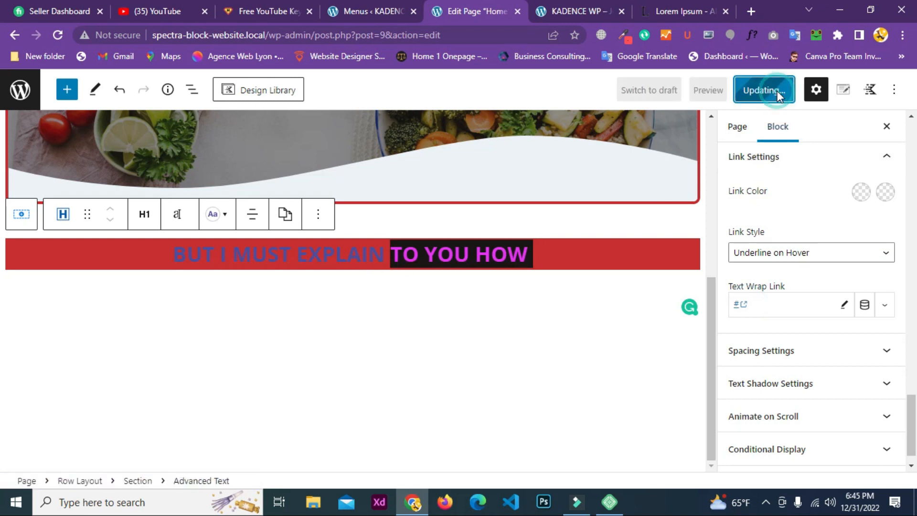
click(579, 11)
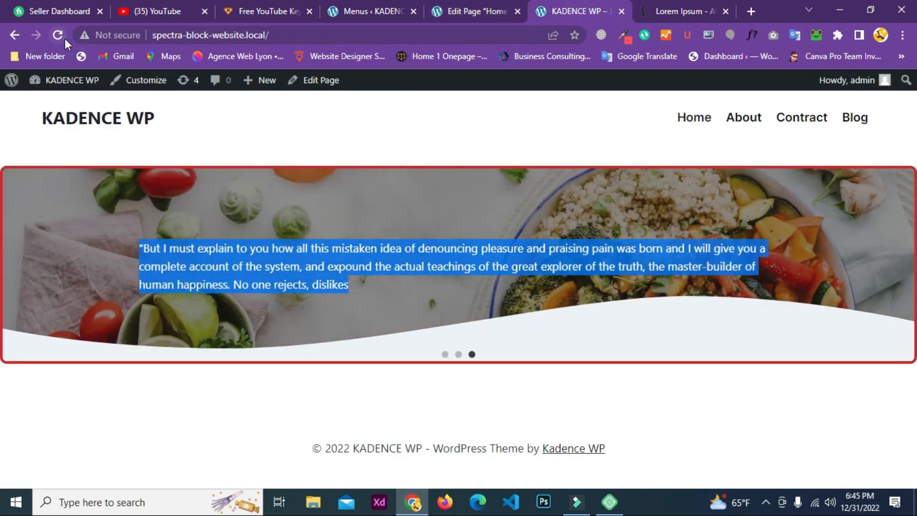
click(65, 38)
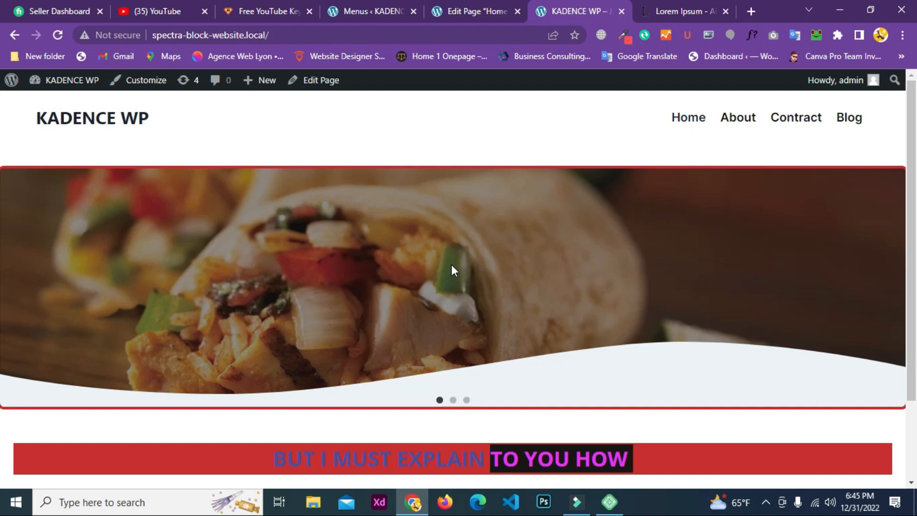
Examine the heading's hover underline on the live home page and test its link
click(473, 7)
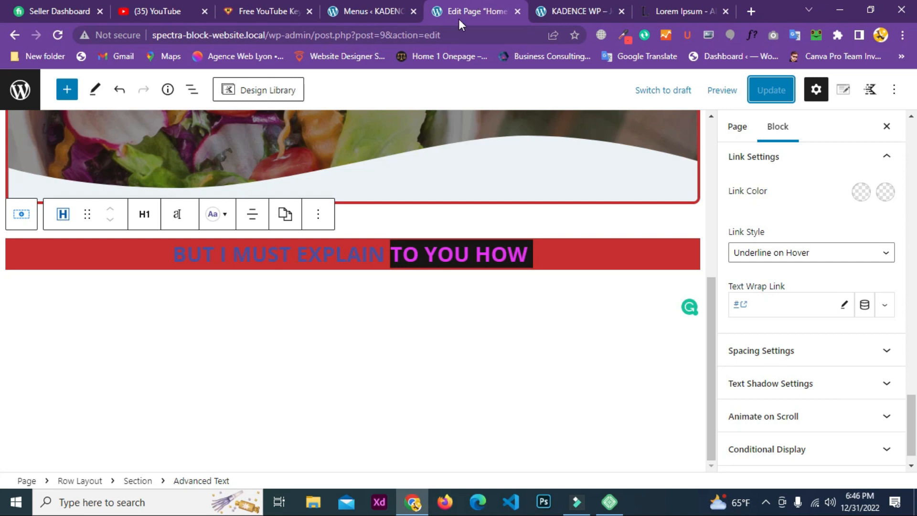
click(590, 15)
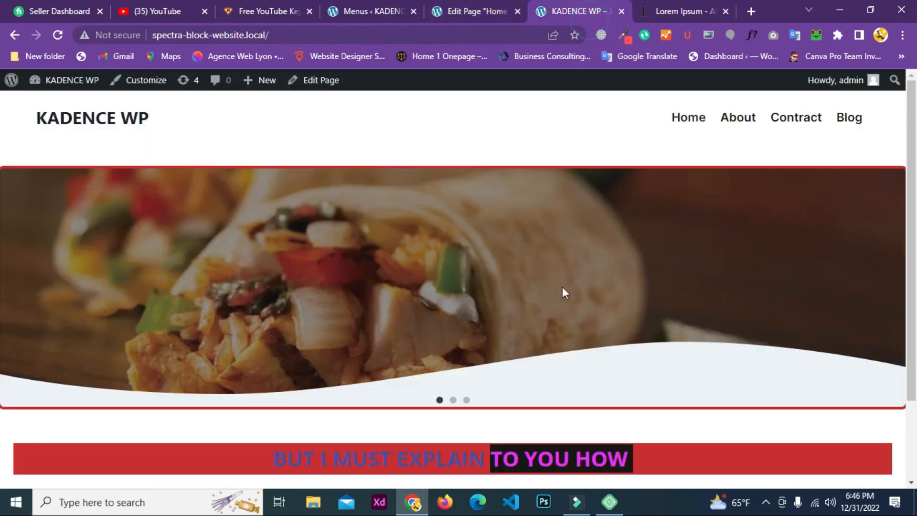
scroll(482, 305, down, 2)
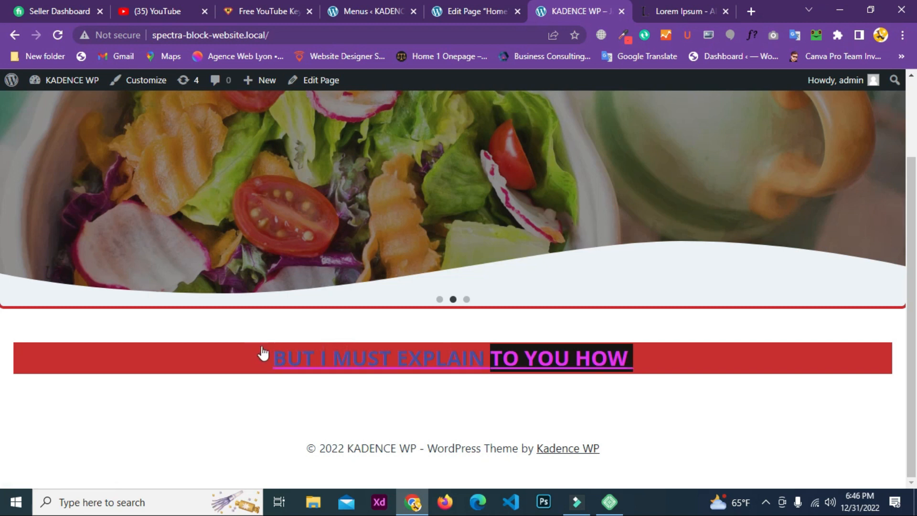
drag(266, 334, 644, 385)
click(671, 365)
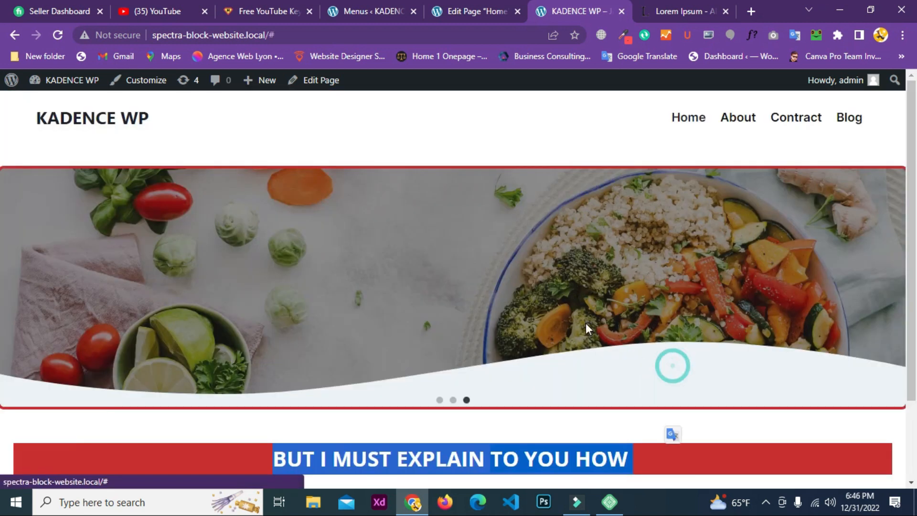
Return to the page editor and set the heading's top and bottom padding to 20 px
click(493, 16)
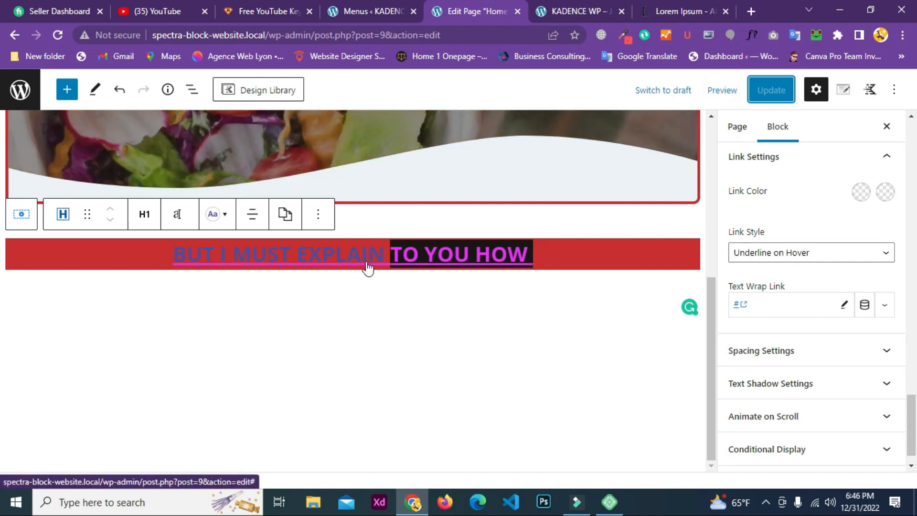
click(788, 356)
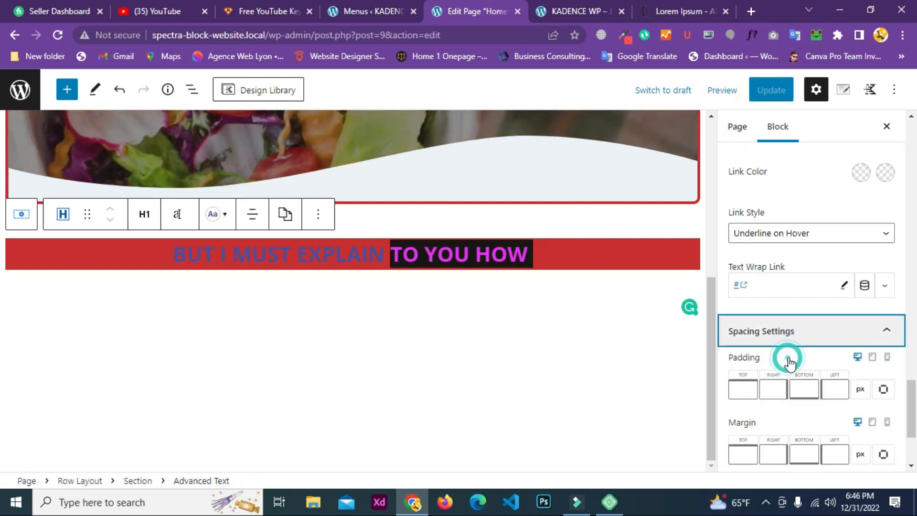
click(742, 381)
text(20)
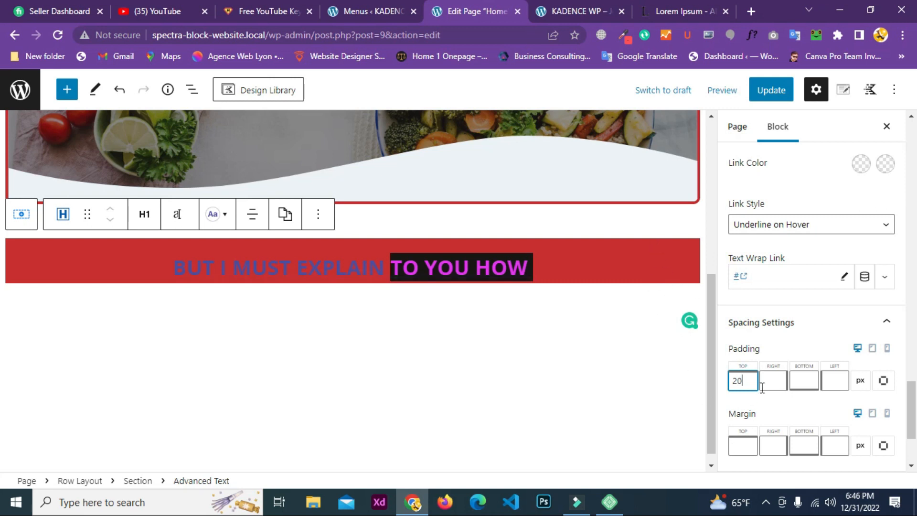
click(813, 378)
text(20)
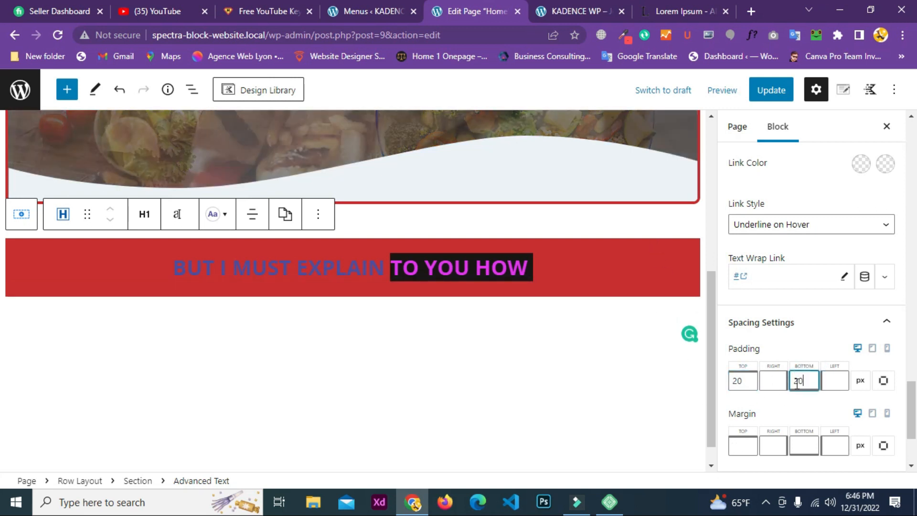
scroll(763, 382, down, 3)
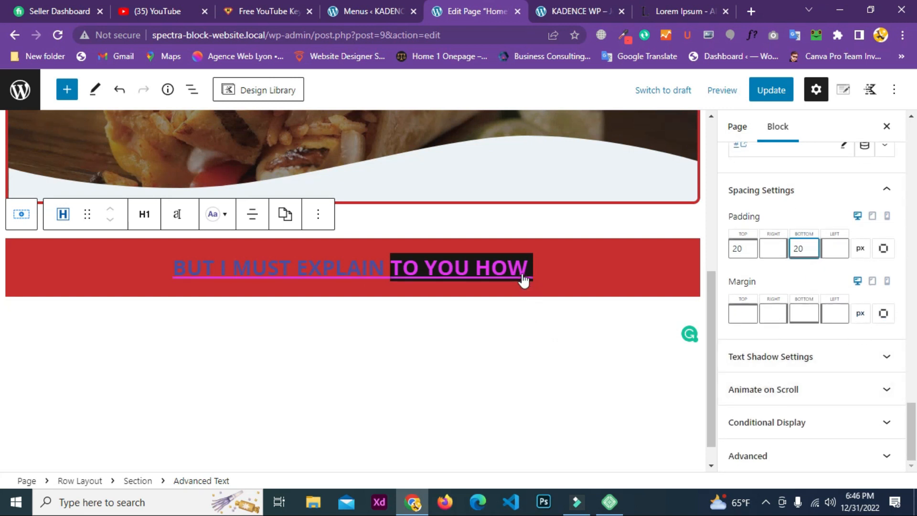
Clear the background color of the Advanced Text heading below the slider
click(693, 270)
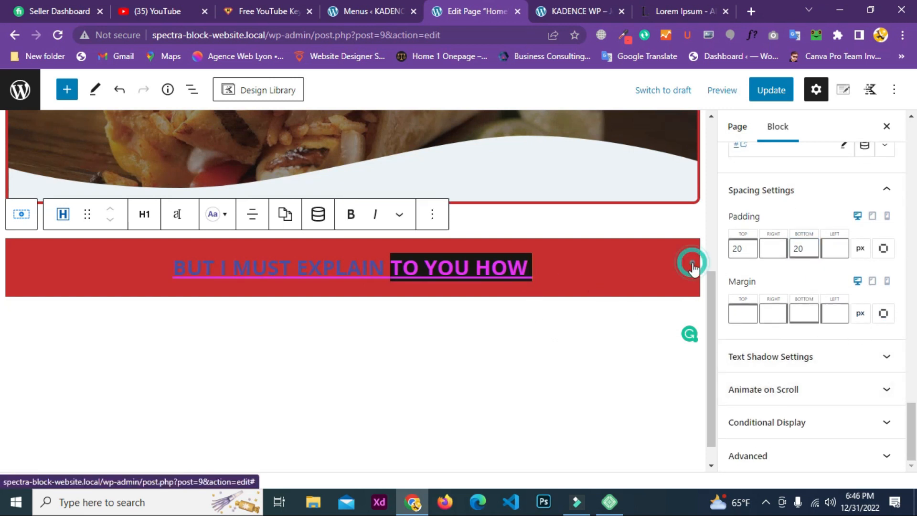
scroll(890, 378, up, 5)
scroll(890, 378, up, 10)
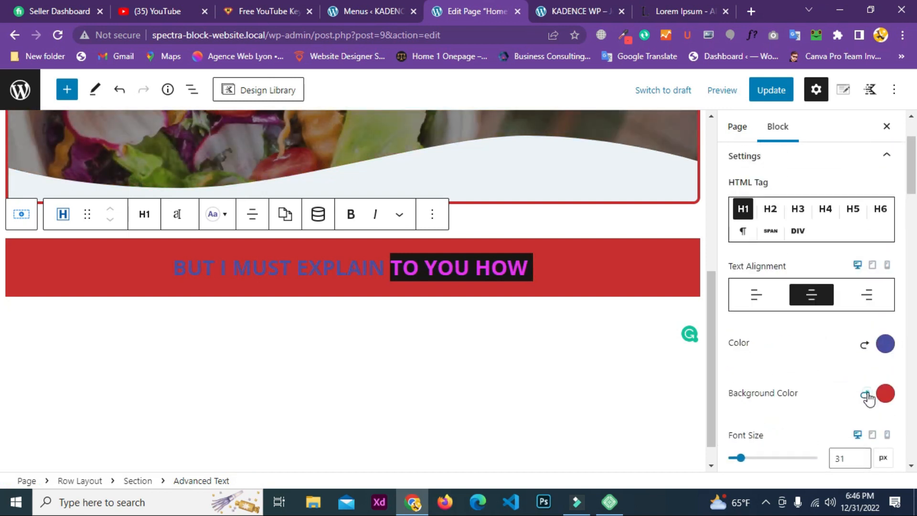
click(865, 395)
Enable the heading's text shadow with a blur of 2 and black color at 0.73 opacity
scroll(866, 298, down, 10)
scroll(839, 303, down, 10)
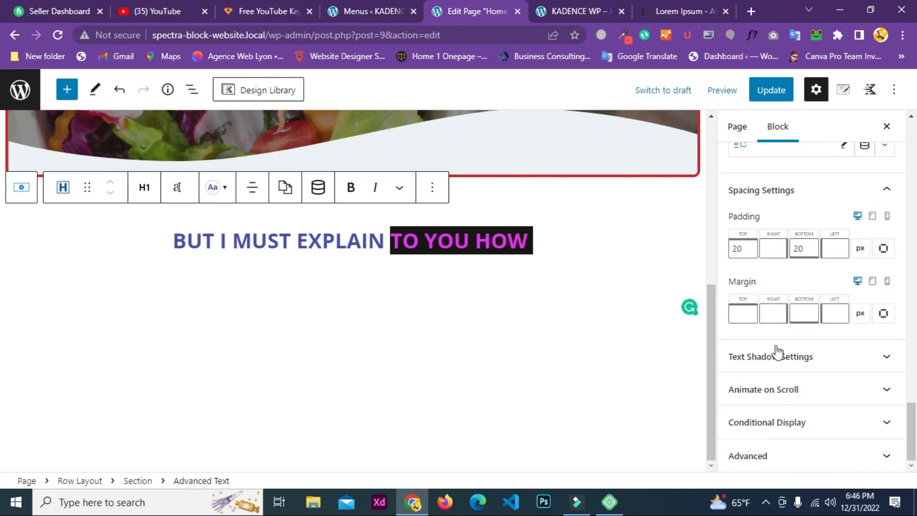
click(776, 353)
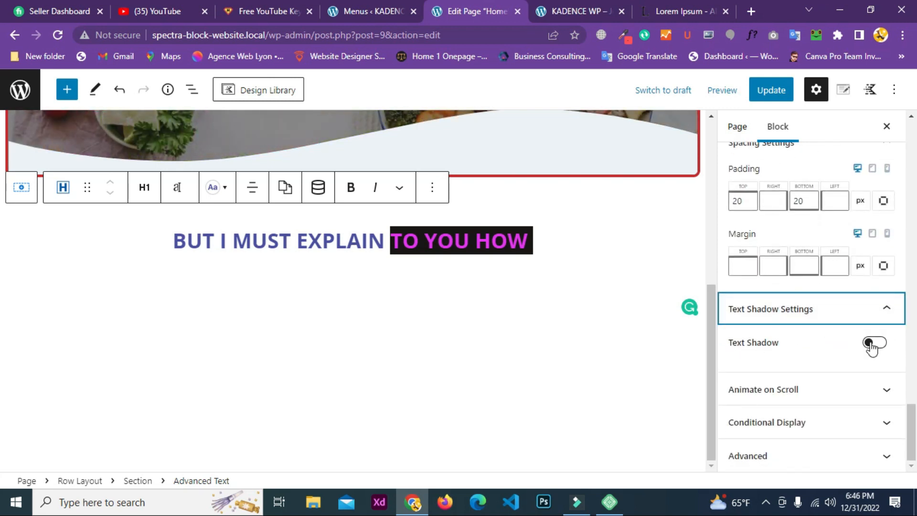
click(870, 344)
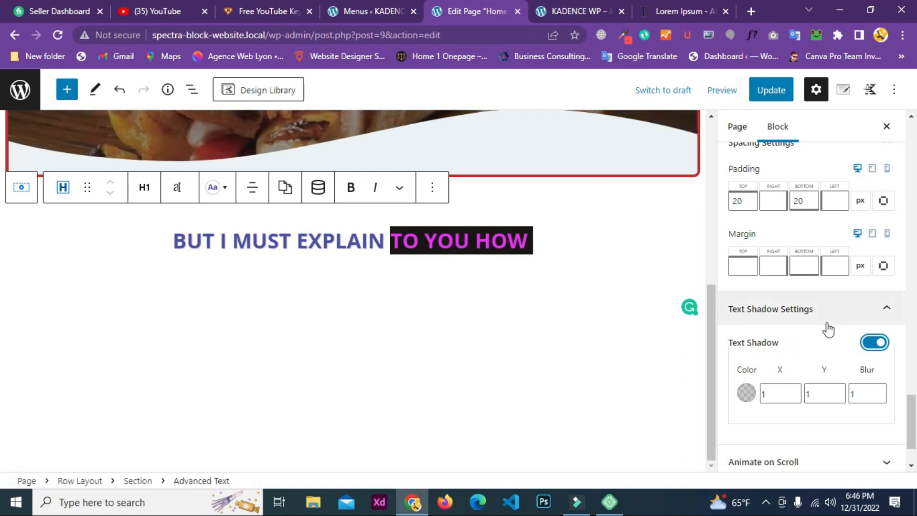
scroll(812, 328, down, 2)
click(878, 318)
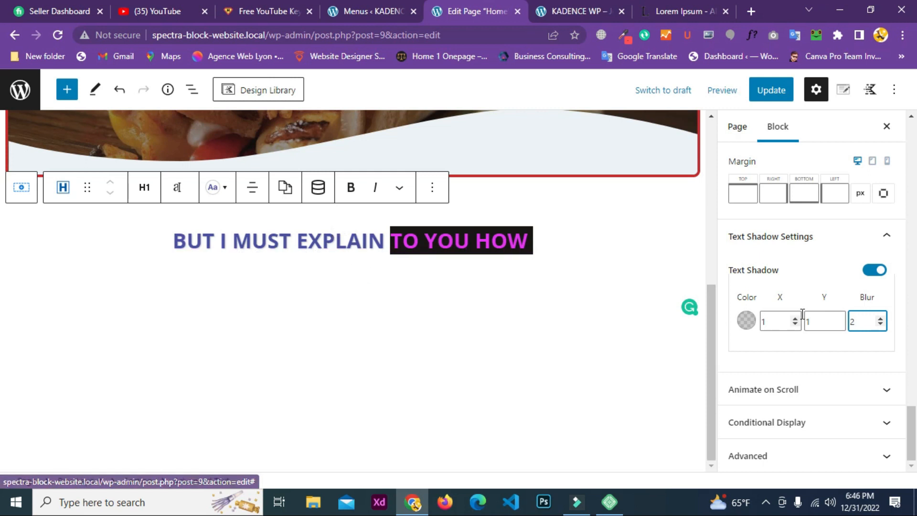
click(747, 320)
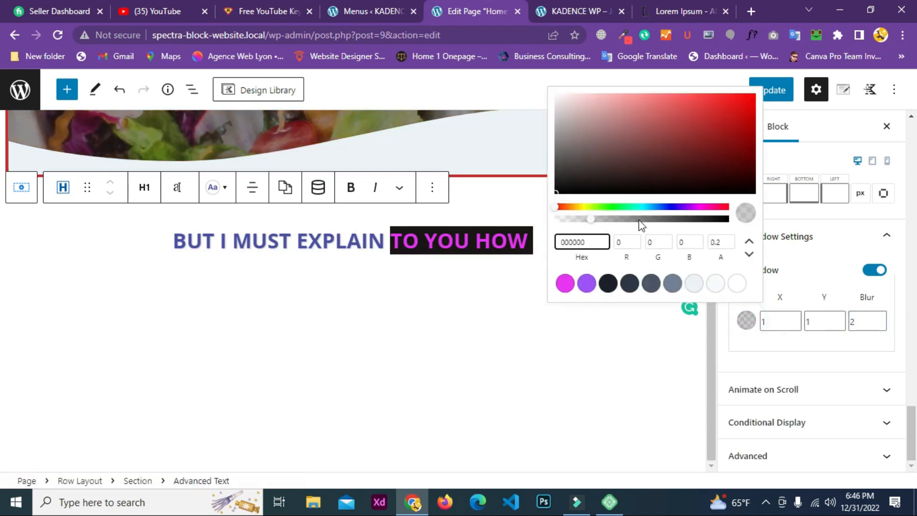
drag(594, 222, 704, 225)
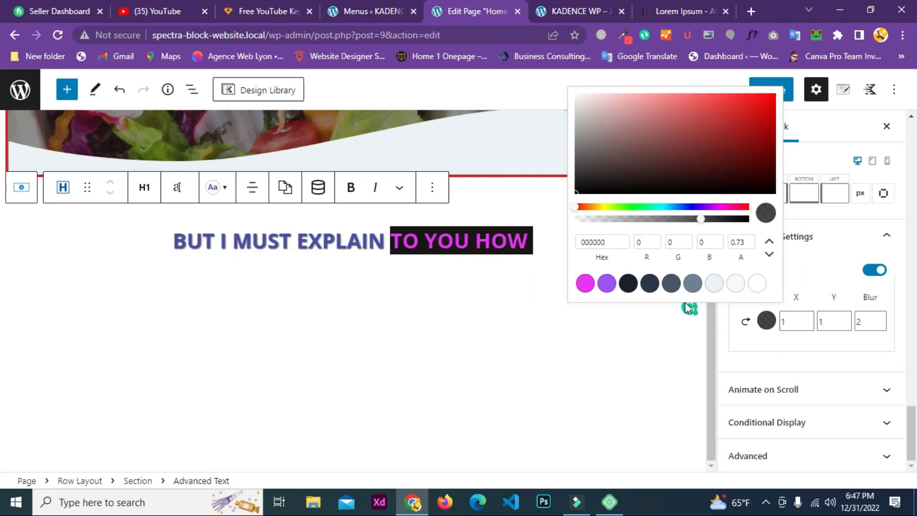
click(806, 350)
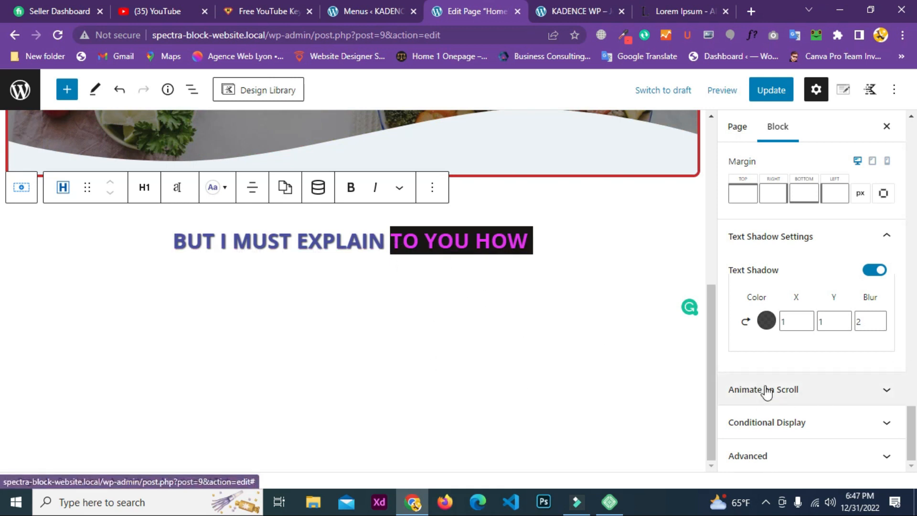
Set the heading's Animate on Scroll animation to Fade Up
click(788, 390)
scroll(812, 363, down, 2)
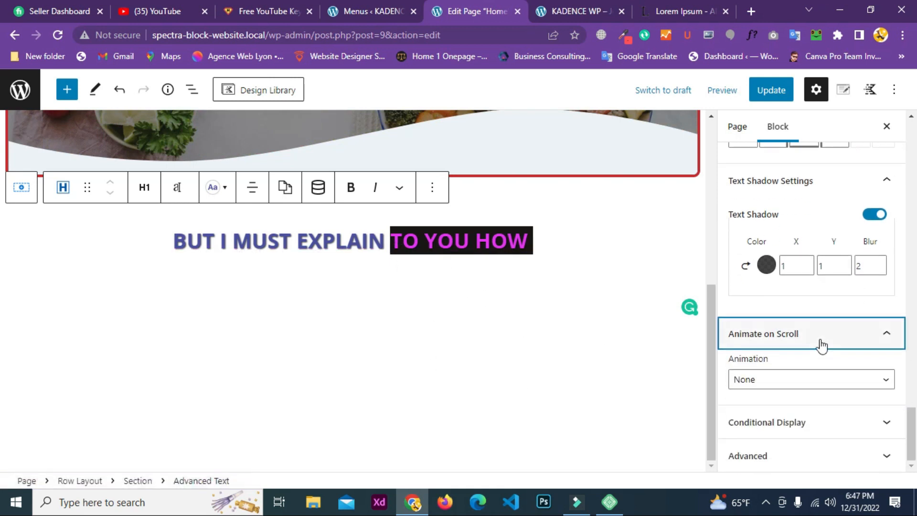
click(776, 379)
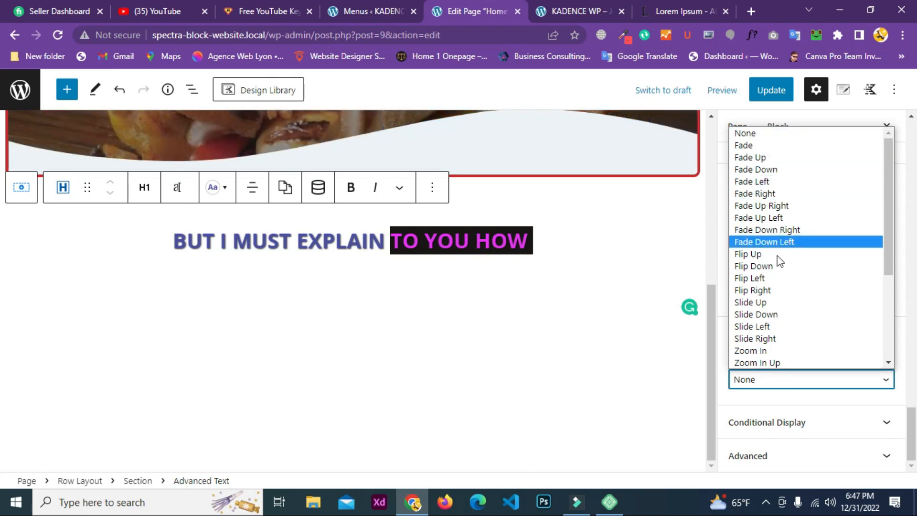
scroll(788, 267, down, 3)
scroll(802, 323, up, 3)
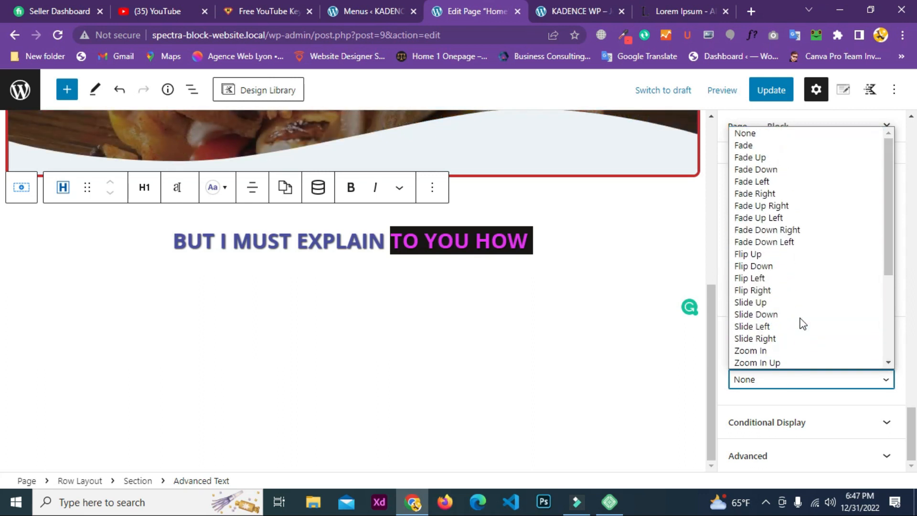
click(755, 158)
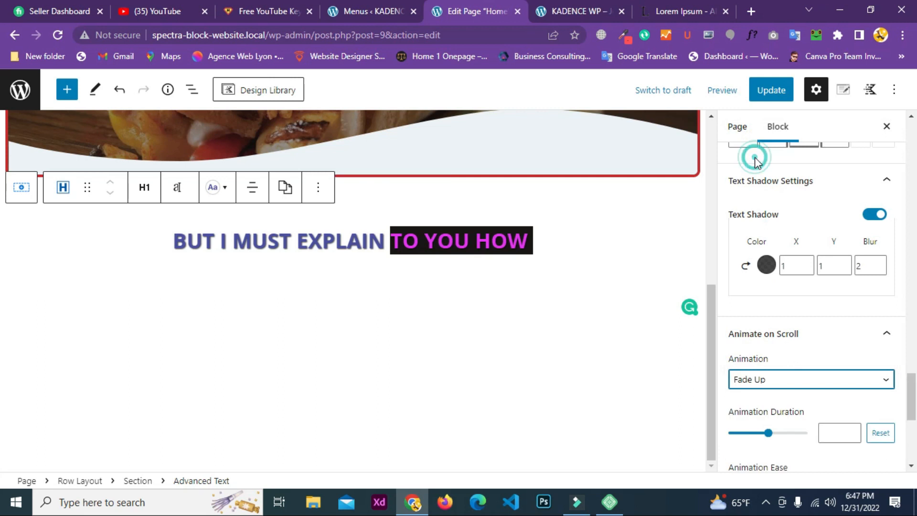
Update the page and reload the live home page to check the heading's shadow and animation
click(770, 101)
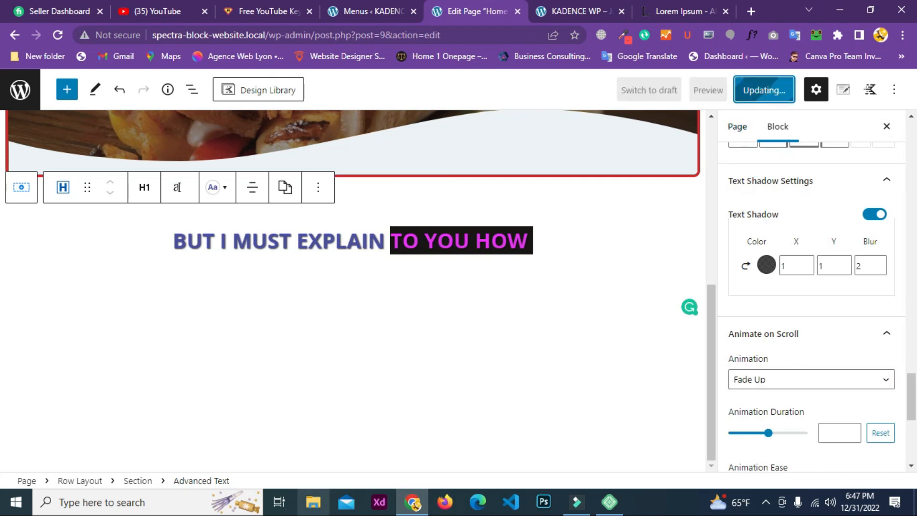
click(552, 14)
scroll(260, 270, down, 2)
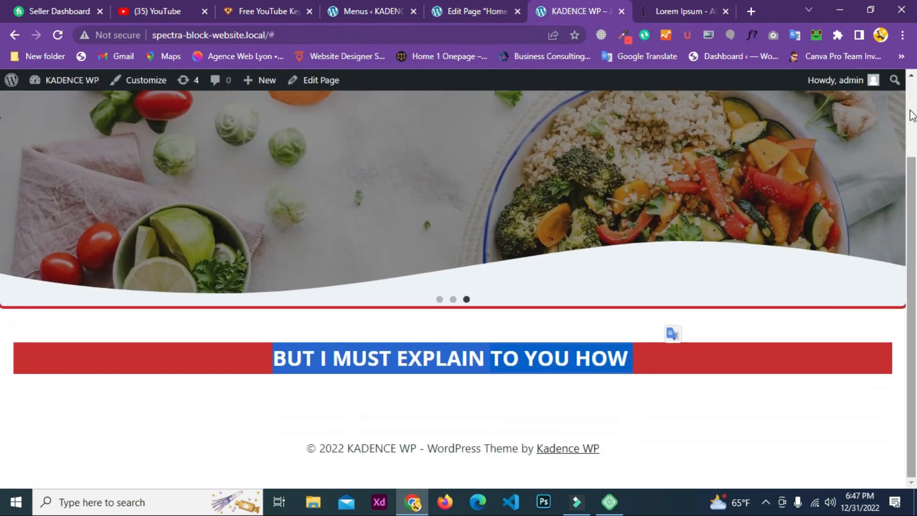
click(58, 35)
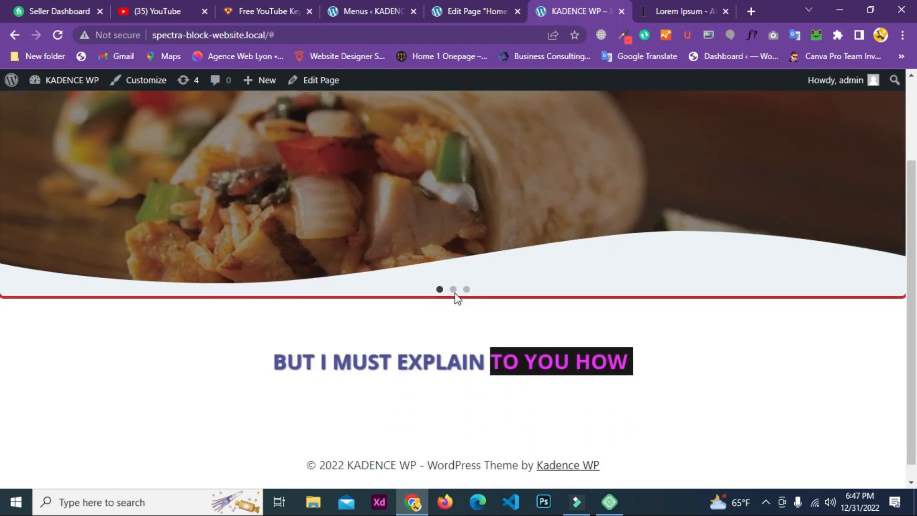
scroll(456, 301, down, 1)
Return to the page editor and set the heading animation's start delay to 1000
click(459, 3)
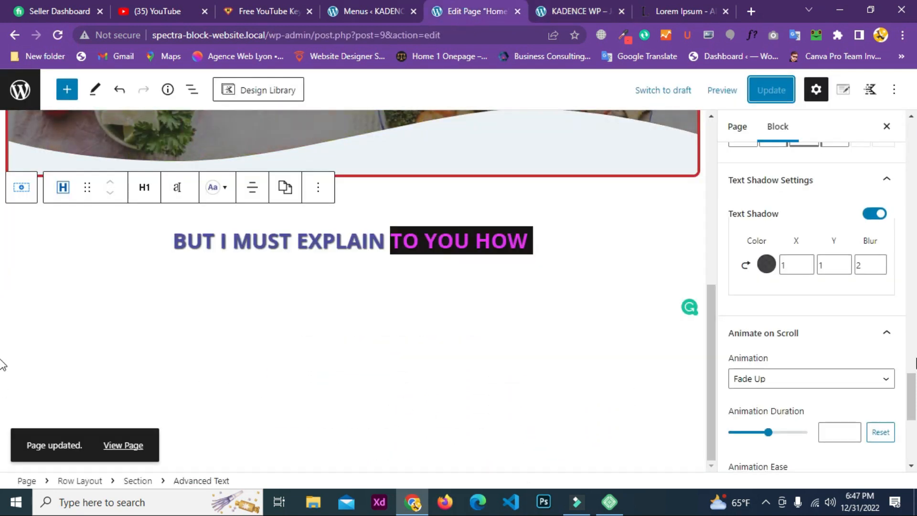
scroll(884, 354, down, 3)
scroll(864, 334, down, 1)
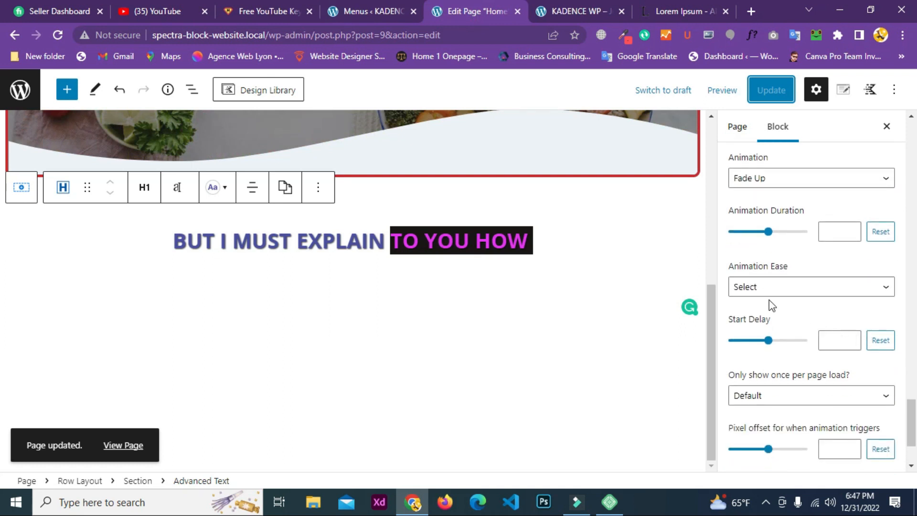
scroll(768, 340, down, 1)
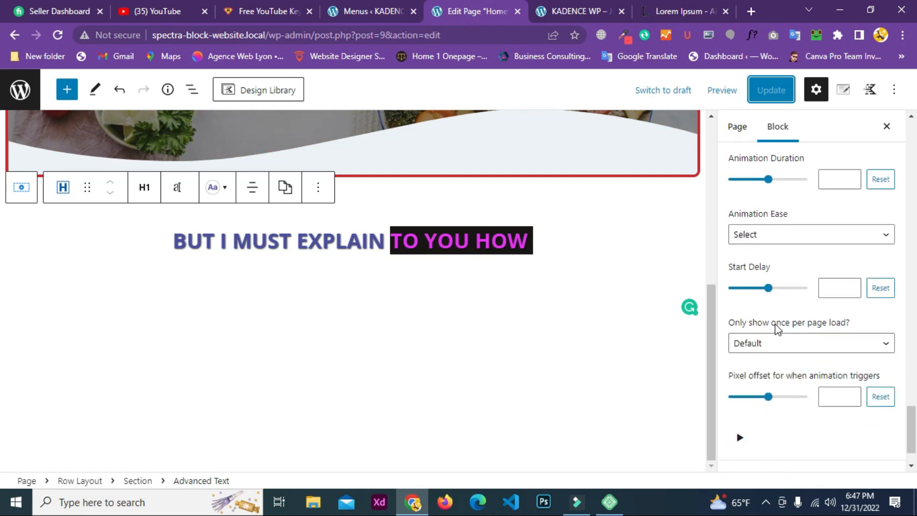
click(836, 275)
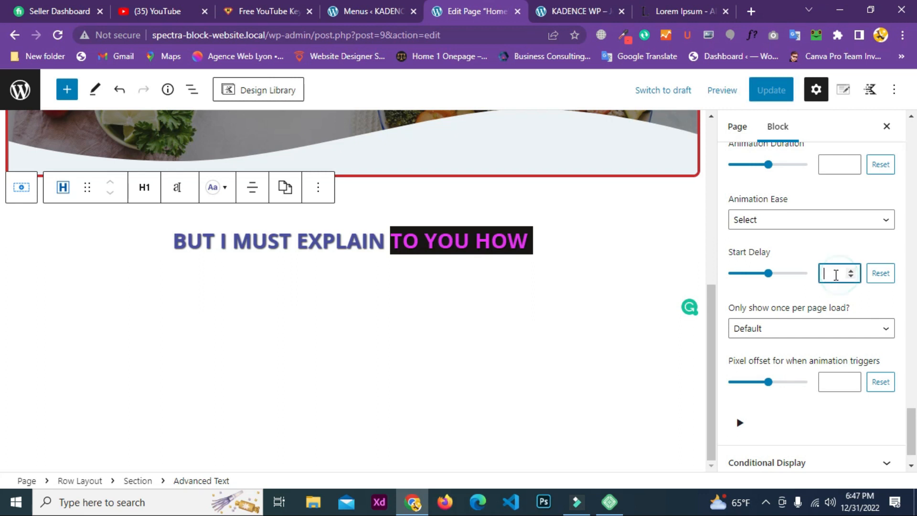
scroll(787, 331, down, 1)
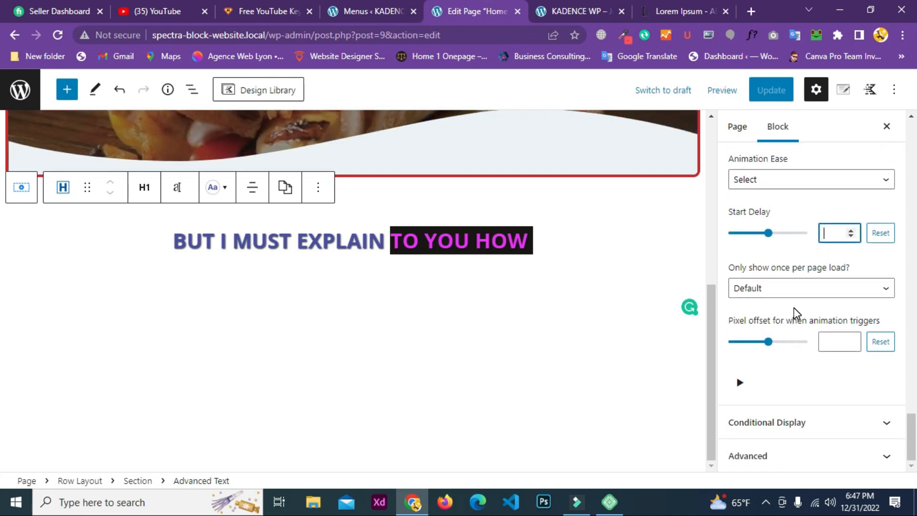
scroll(784, 350, up, 4)
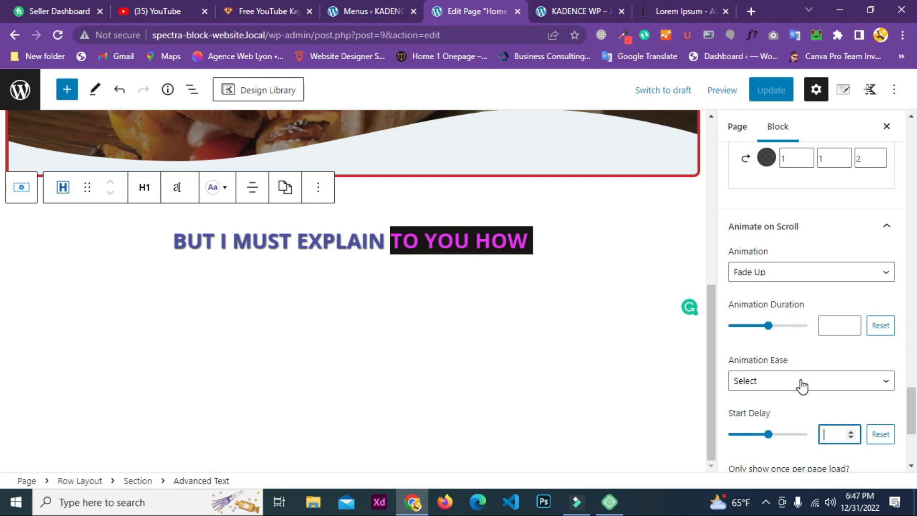
scroll(802, 386, down, 1)
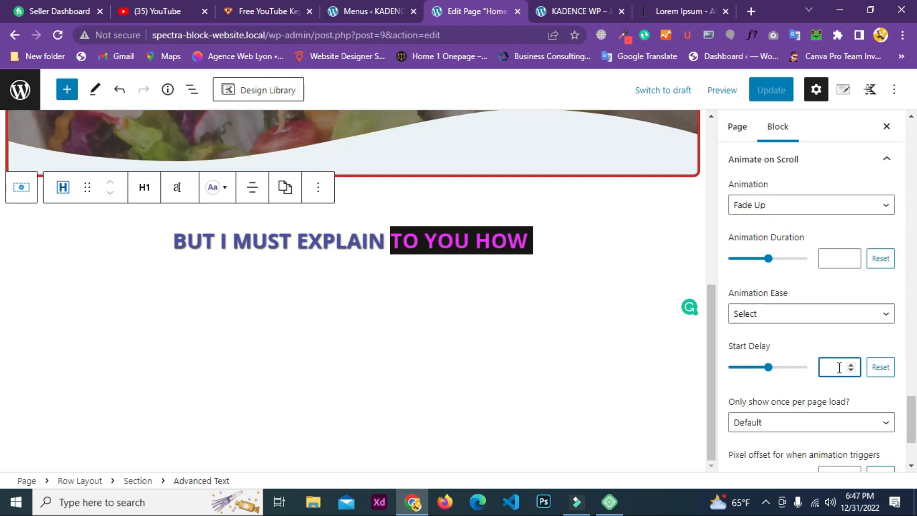
text(1000)
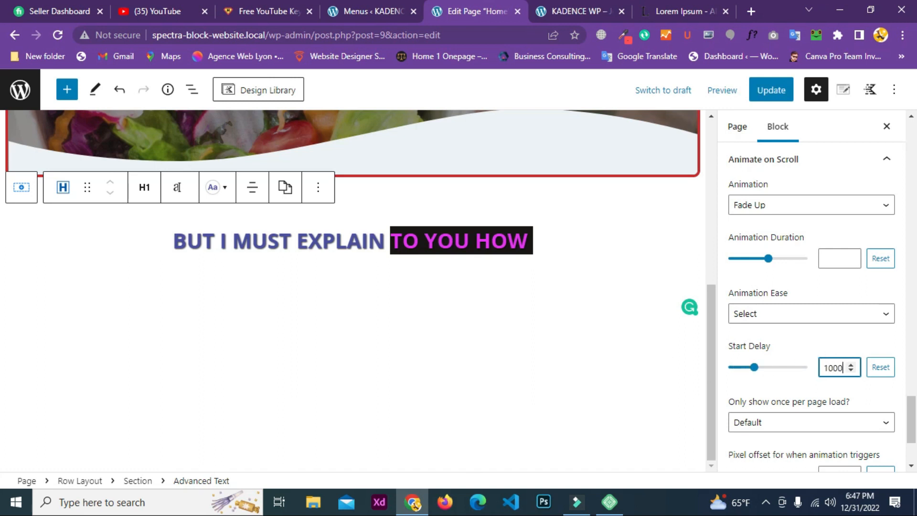
Update the page and reload the live home page to check the heading's delayed Fade Up animation
click(773, 100)
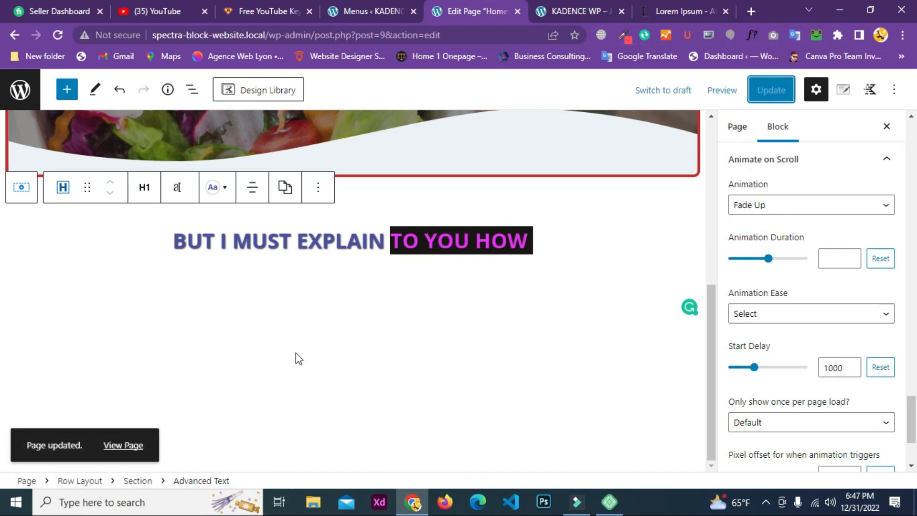
click(572, 7)
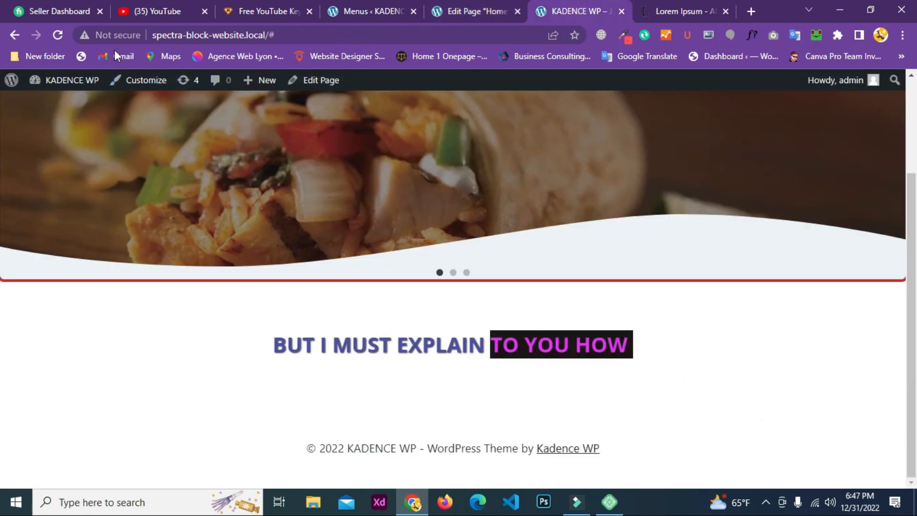
click(61, 40)
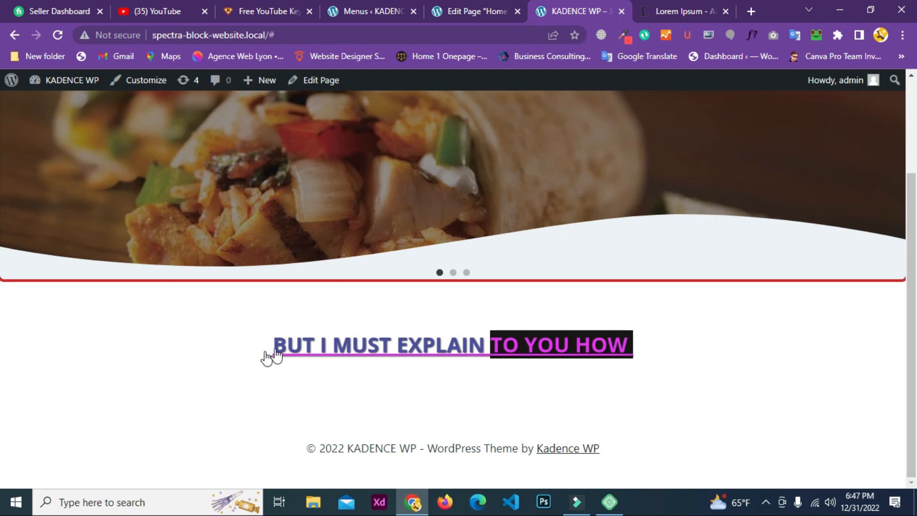
click(648, 356)
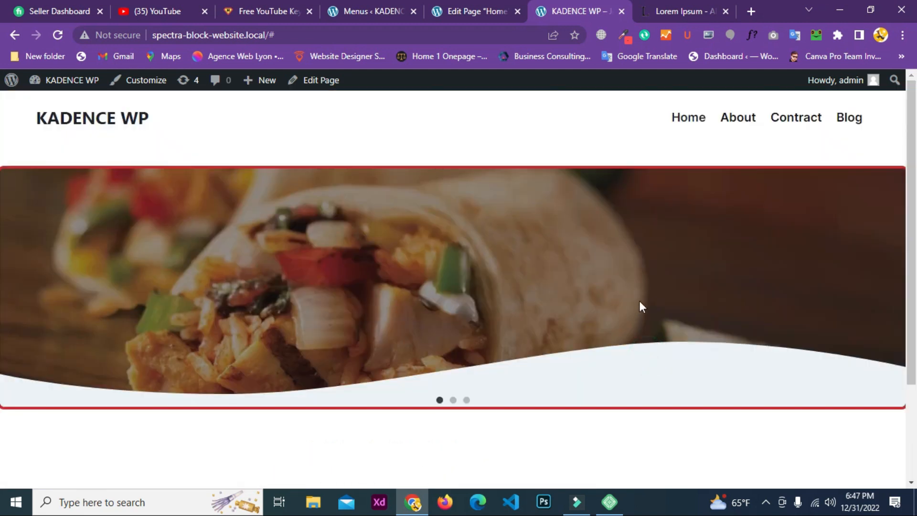
scroll(639, 302, down, 3)
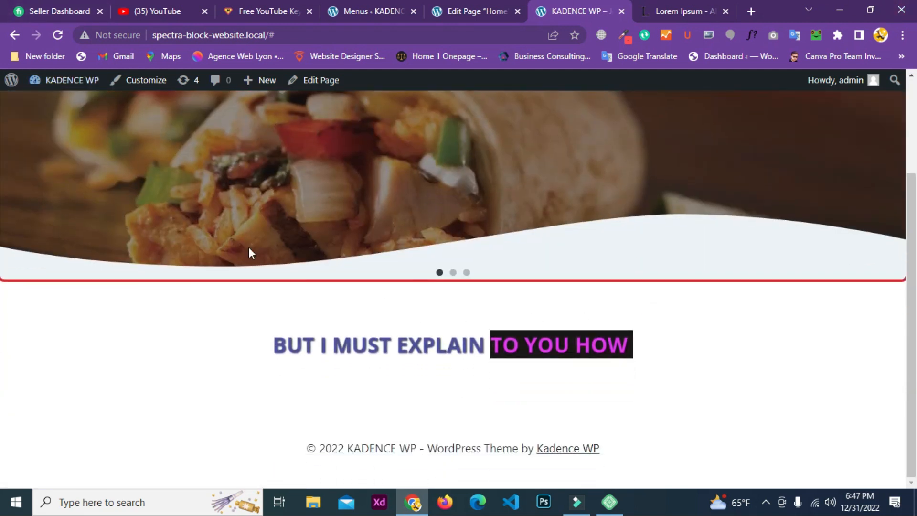
Return to the page editor, review the heading's block settings, and select the Row Layout containing the heading
click(488, 1)
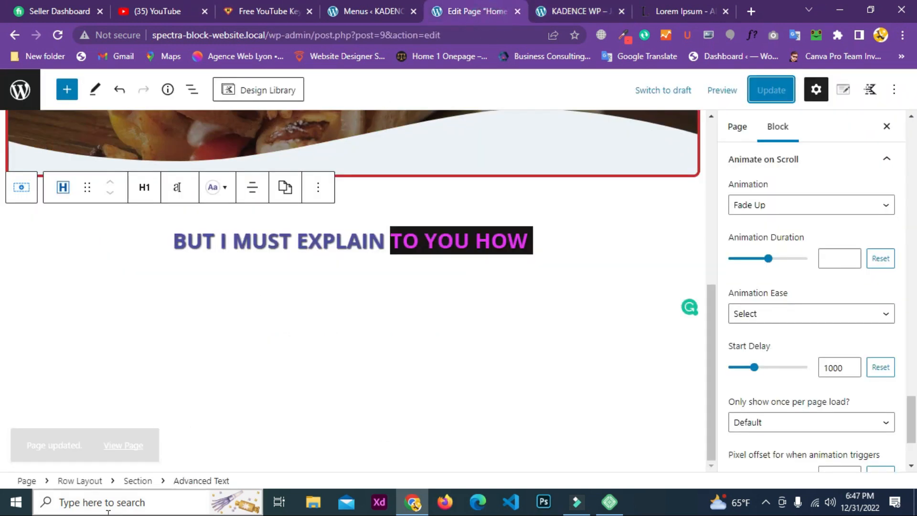
scroll(726, 334, down, 3)
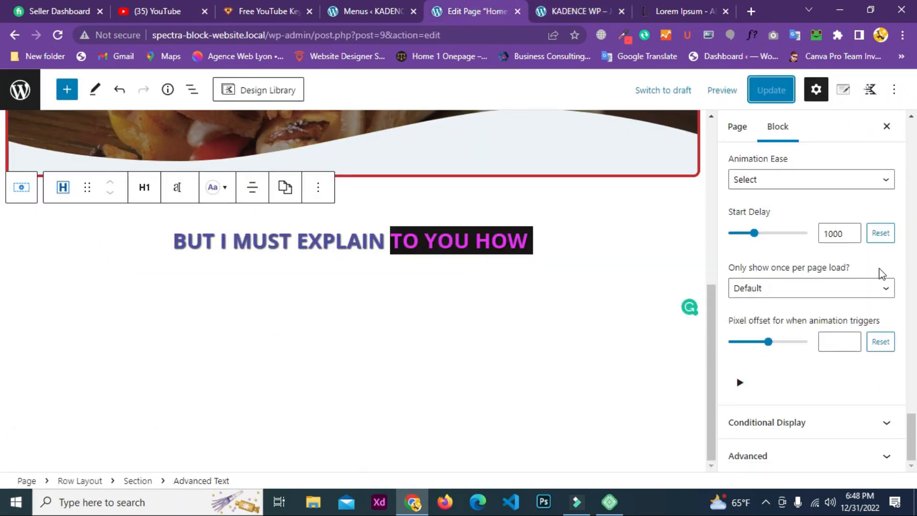
scroll(845, 365, up, 10)
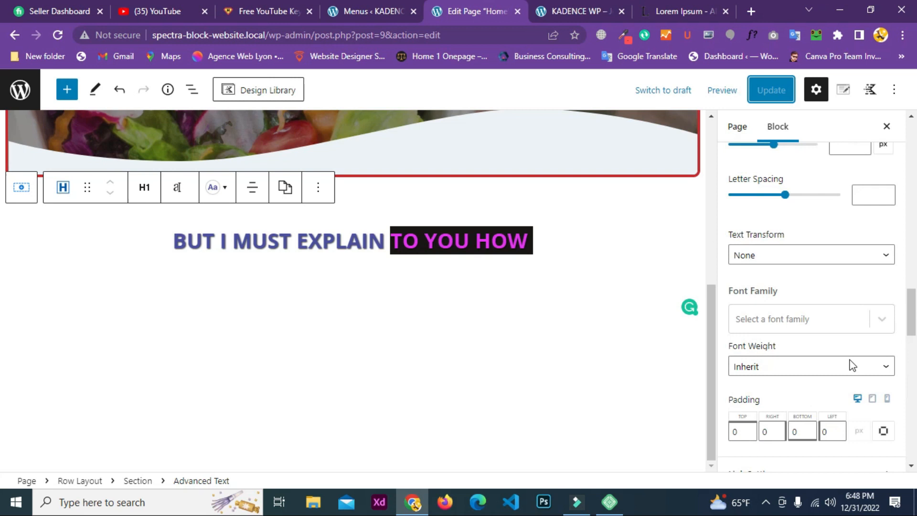
scroll(851, 367, up, 5)
scroll(406, 329, up, 4)
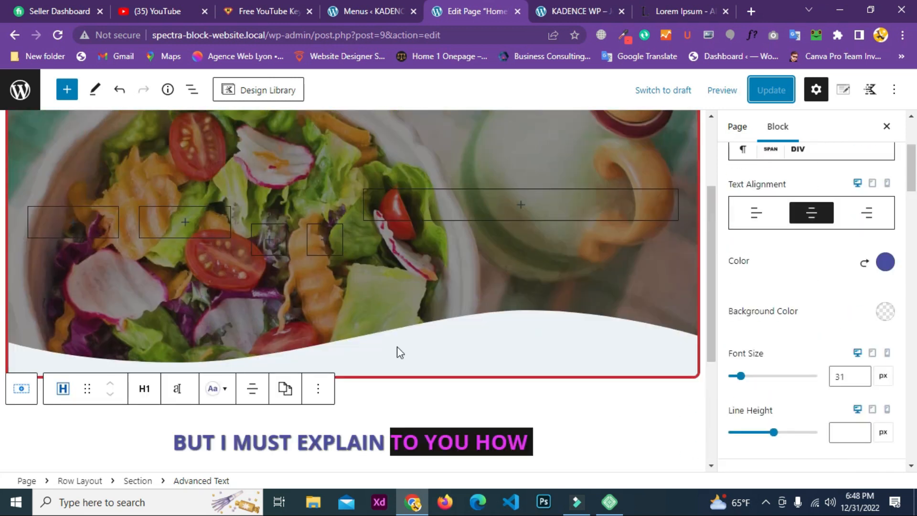
click(428, 407)
scroll(545, 254, up, 3)
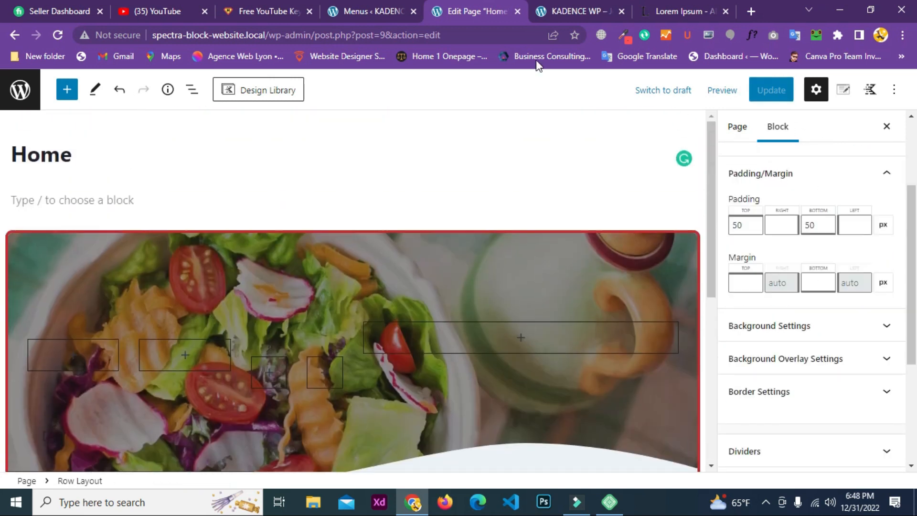
scroll(406, 386, down, 7)
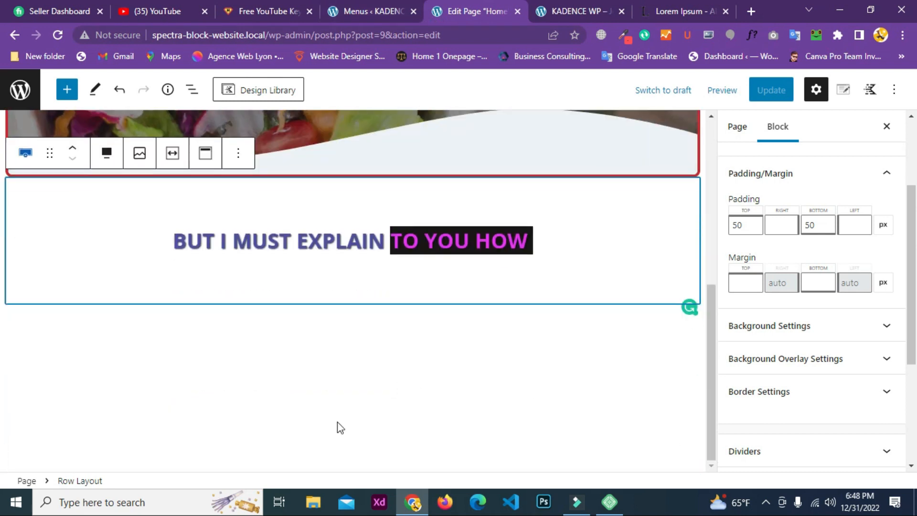
Insert a Kadence Advanced Image block below the heading's Row Layout
click(67, 89)
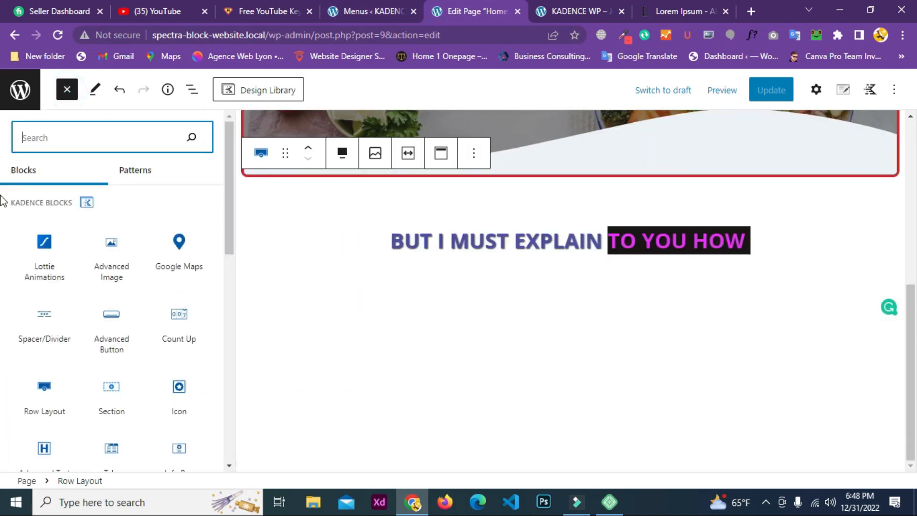
scroll(143, 330, down, 1)
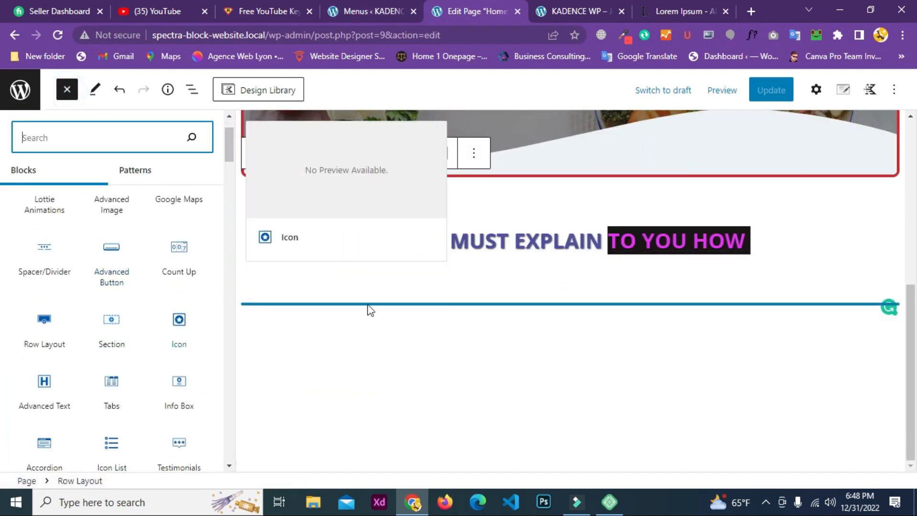
scroll(538, 296, up, 1)
scroll(542, 302, up, 2)
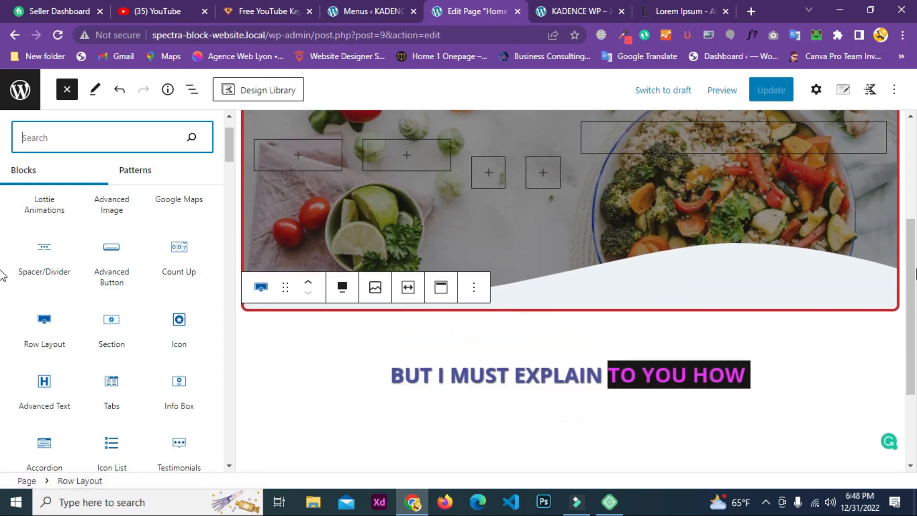
scroll(700, 406, down, 3)
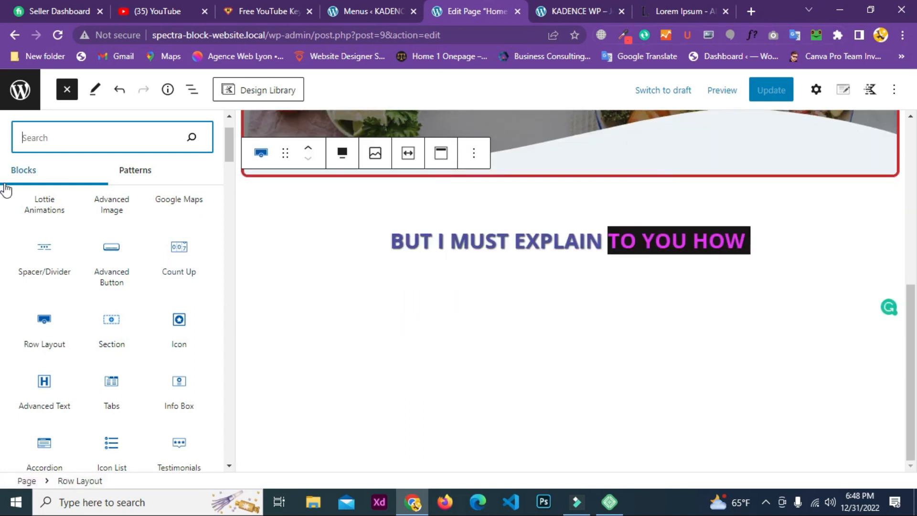
scroll(137, 305, up, 2)
click(117, 268)
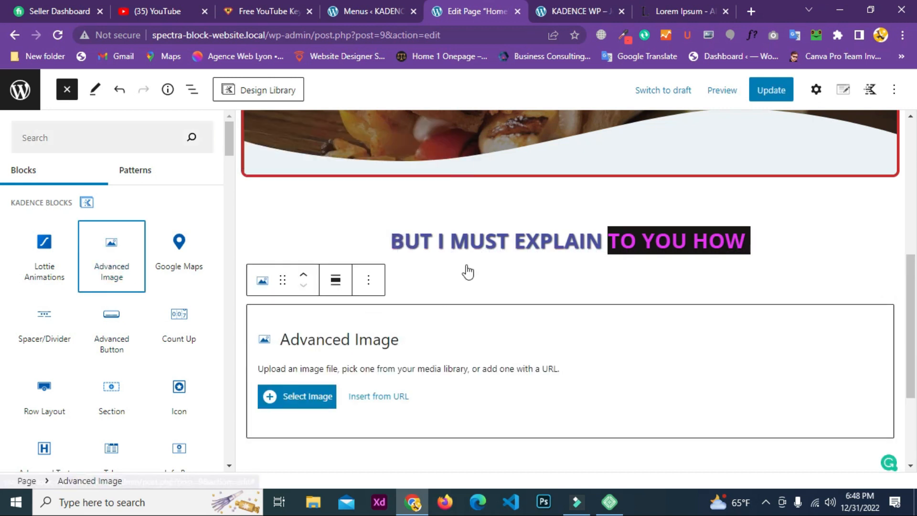
Fill the Advanced Image block with pexels-pixabay-461198.jpg from the media library
scroll(466, 269, down, 3)
click(288, 264)
click(49, 264)
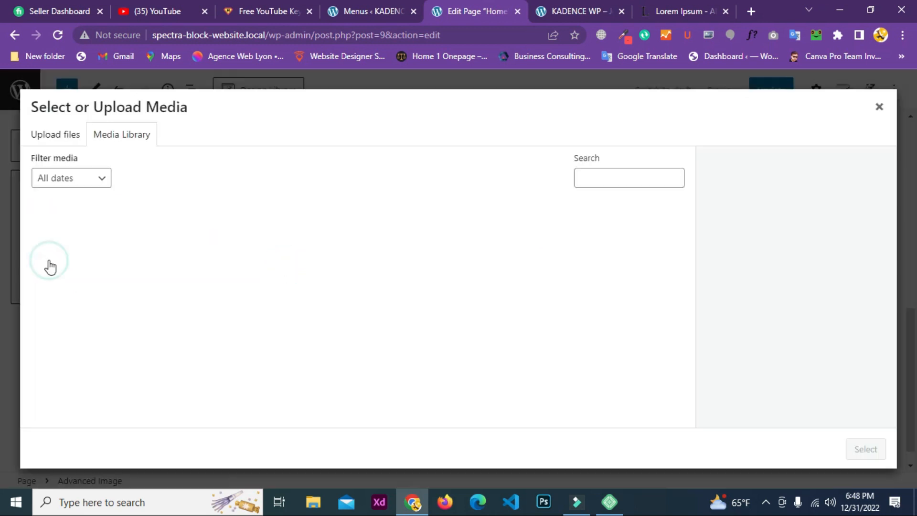
click(249, 339)
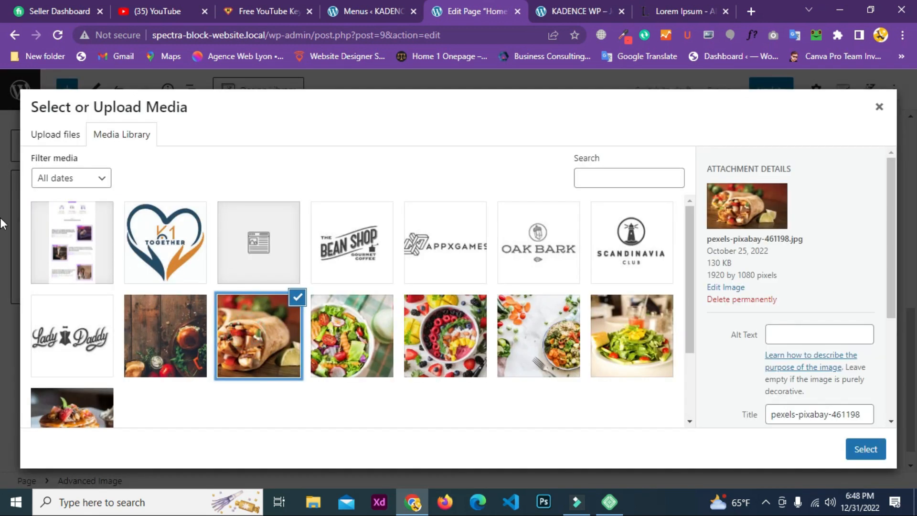
click(865, 448)
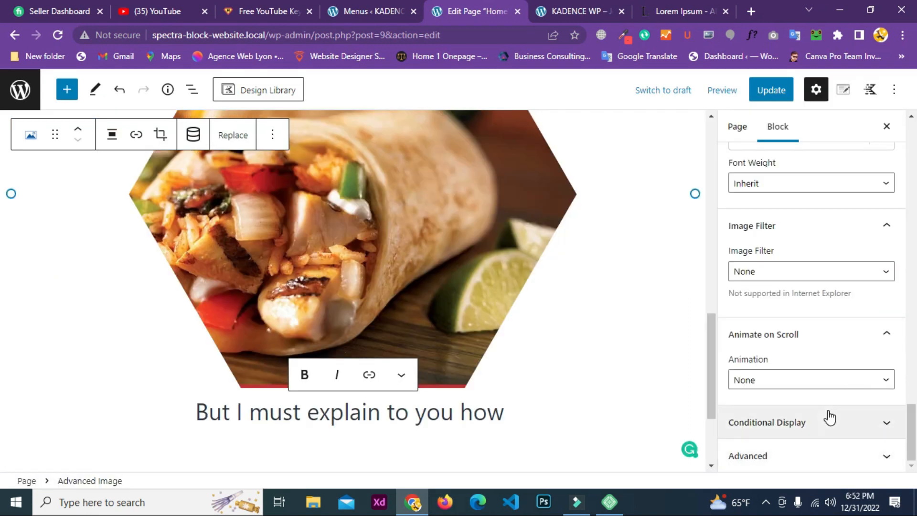
Update the page and reload the live home page to check the hexagon-shaped burrito image below the heading
click(773, 93)
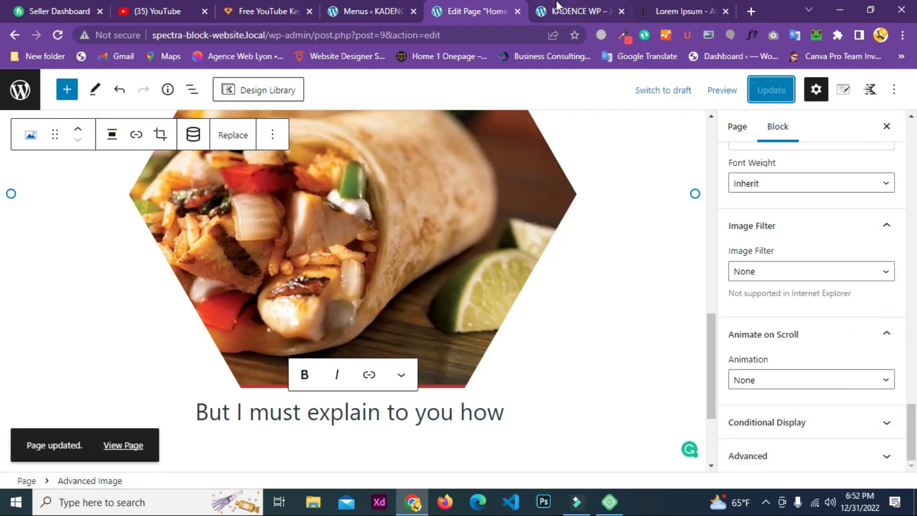
click(568, 11)
scroll(102, 246, up, 3)
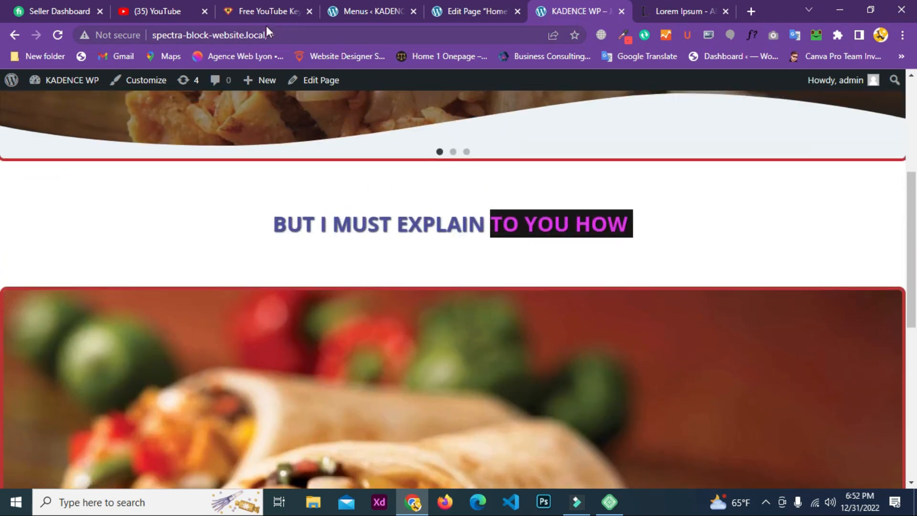
click(58, 35)
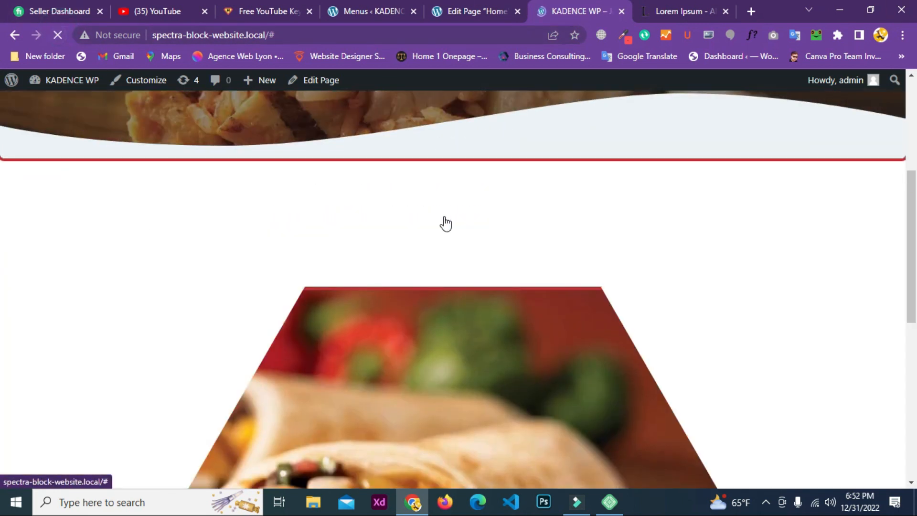
scroll(444, 222, down, 4)
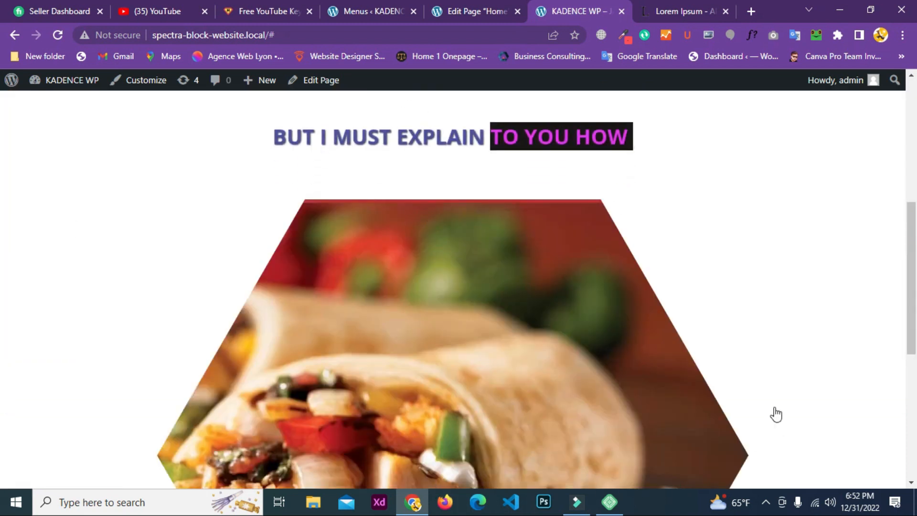
Return to the page editor and insert a Kadence Spacer/Divider block after the Advanced Image
click(481, 7)
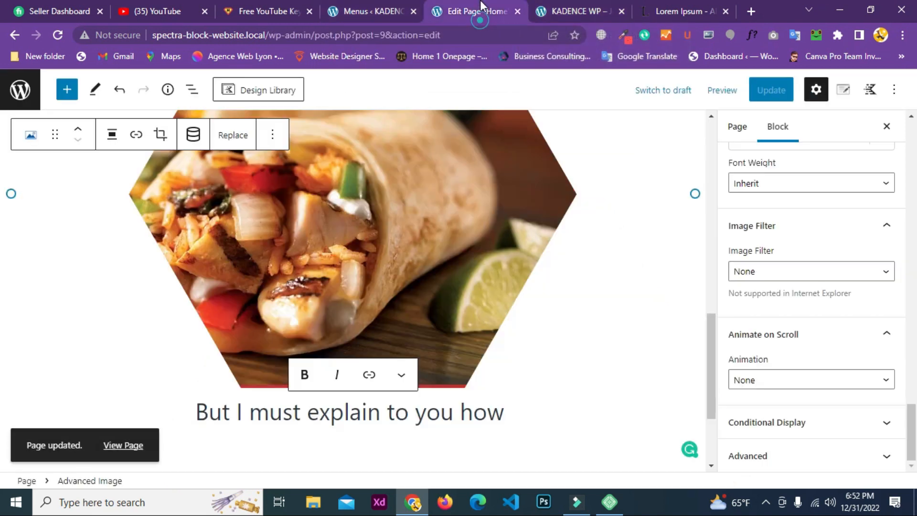
click(67, 89)
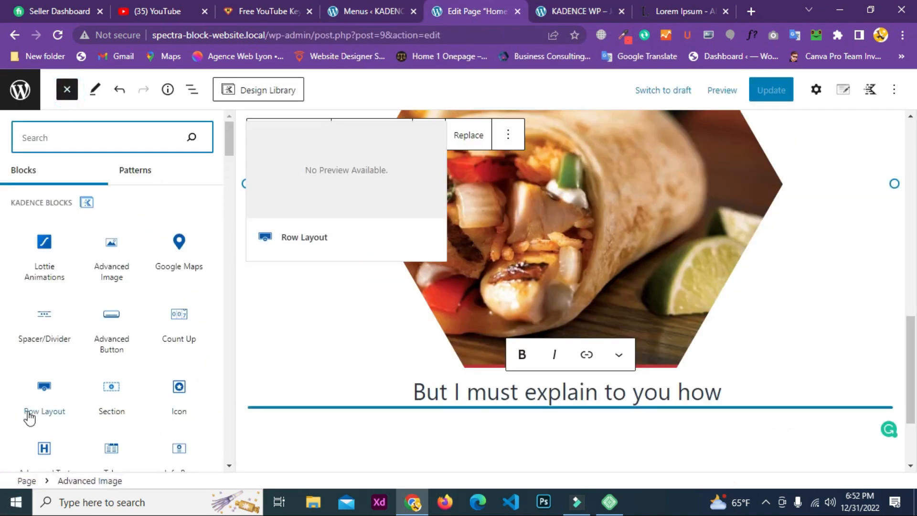
scroll(608, 286, down, 2)
scroll(607, 285, up, 8)
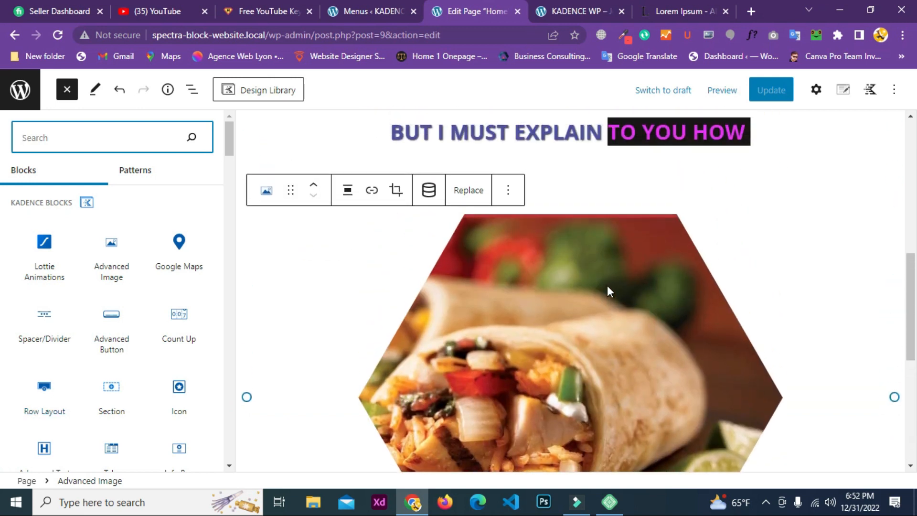
scroll(607, 285, down, 2)
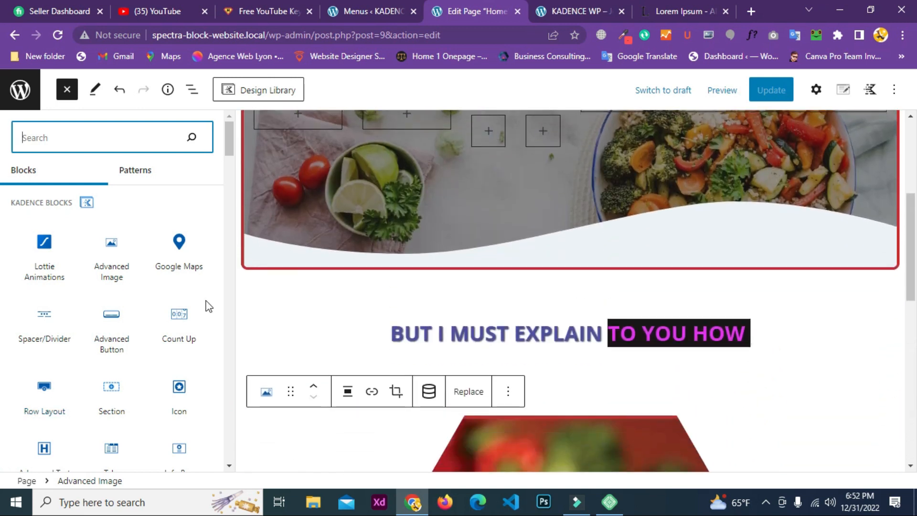
click(44, 340)
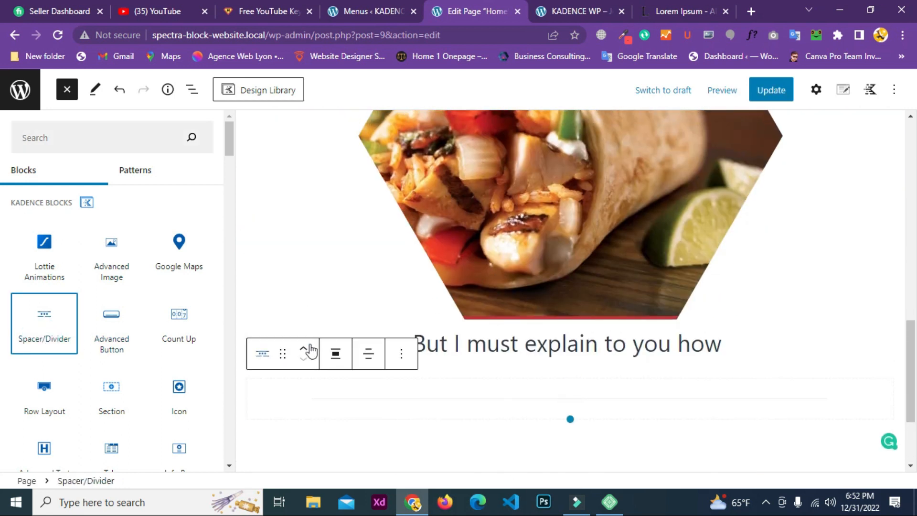
Move the Spacer/Divider block up so it sits between the heading row and the Advanced Image
click(304, 354)
scroll(468, 330, up, 9)
scroll(470, 333, down, 1)
scroll(472, 333, down, 9)
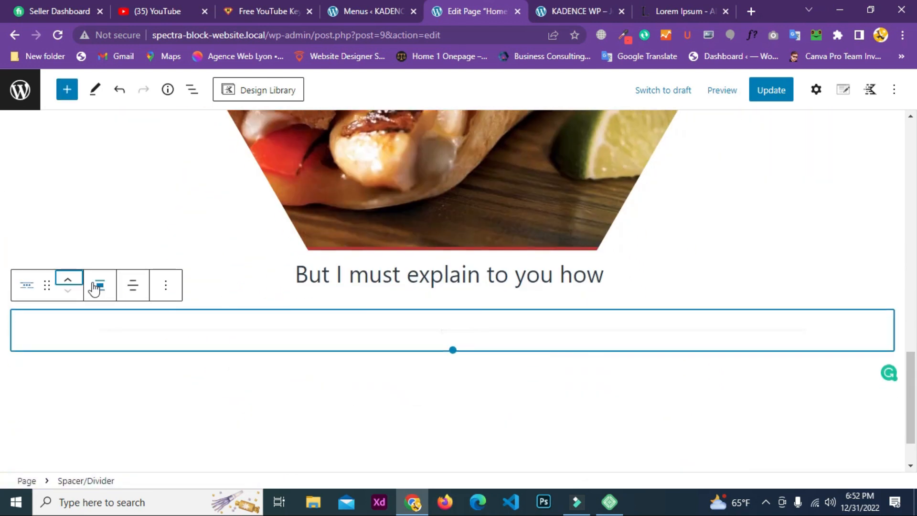
click(68, 284)
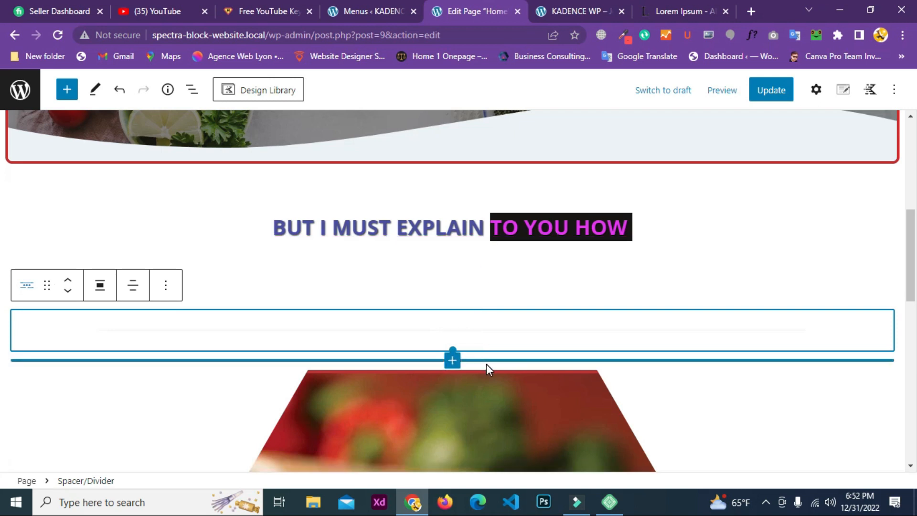
scroll(476, 278, down, 3)
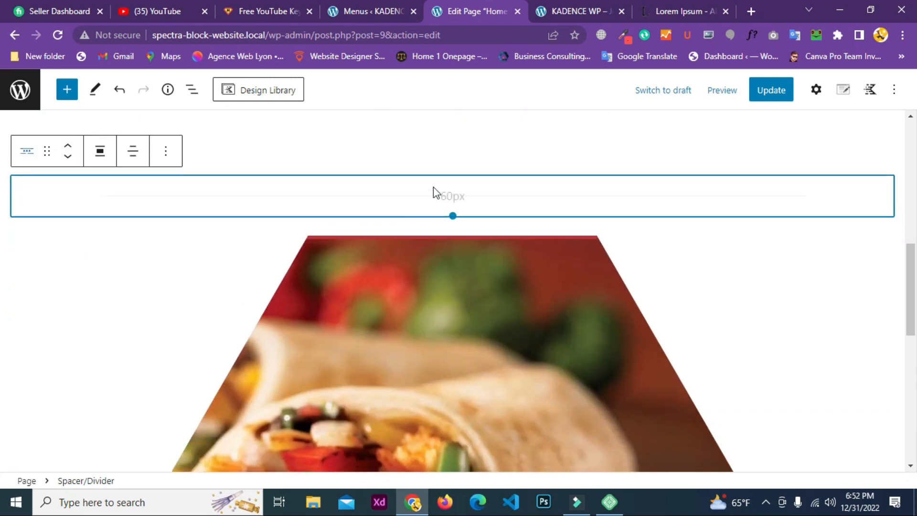
scroll(433, 187, up, 1)
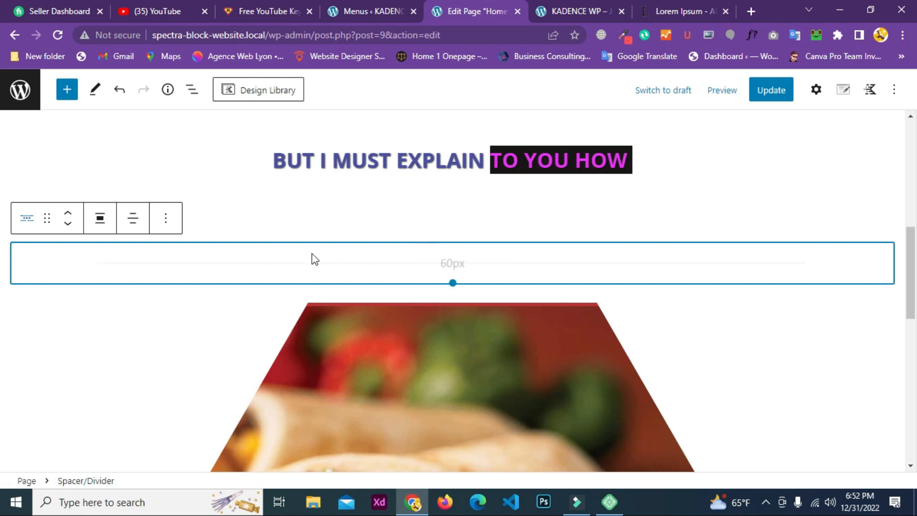
Set the Spacer/Divider block's height to 190 px with its divider disabled, and update the page
click(816, 90)
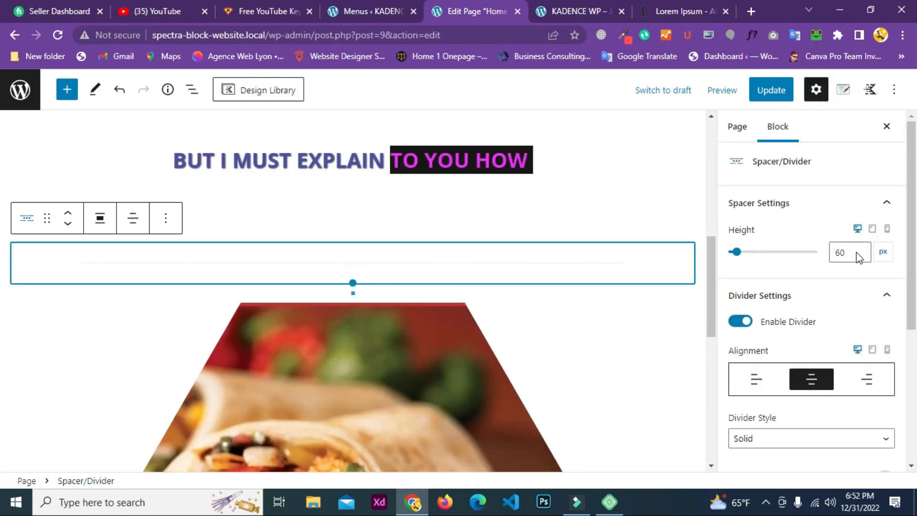
drag(740, 256, 758, 257)
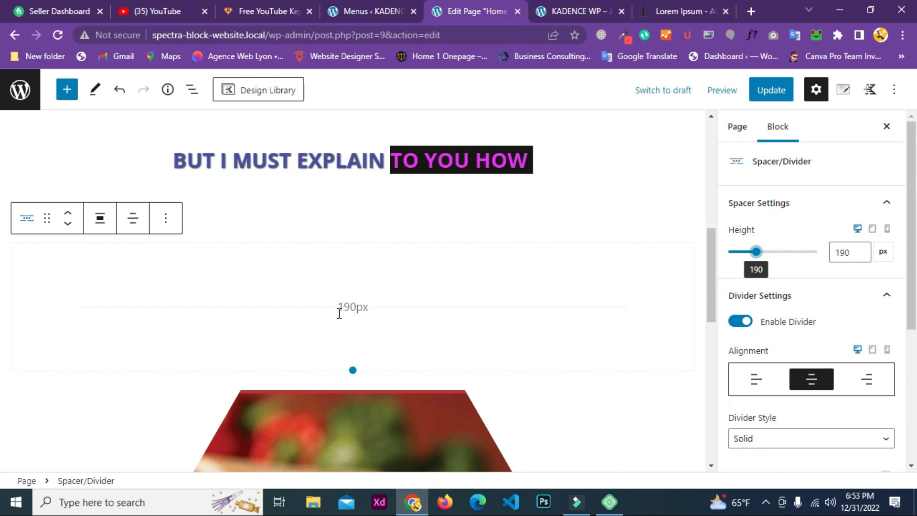
click(743, 322)
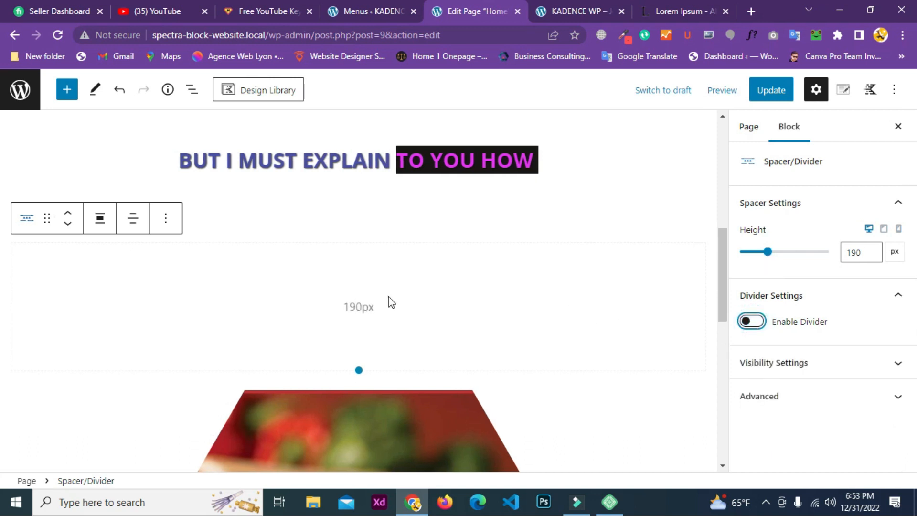
click(778, 96)
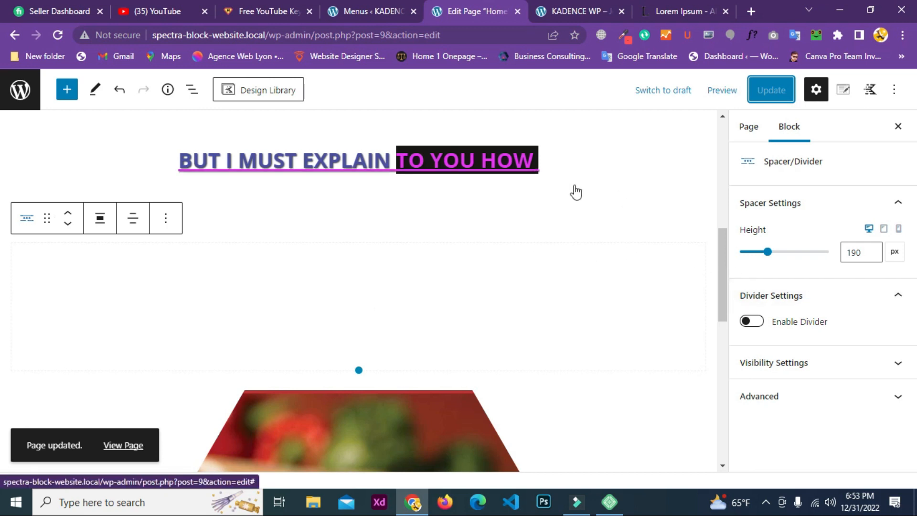
Set the background color of the heading's Row Layout to the grey-blue palette color 718096
scroll(601, 221, up, 4)
scroll(600, 220, down, 4)
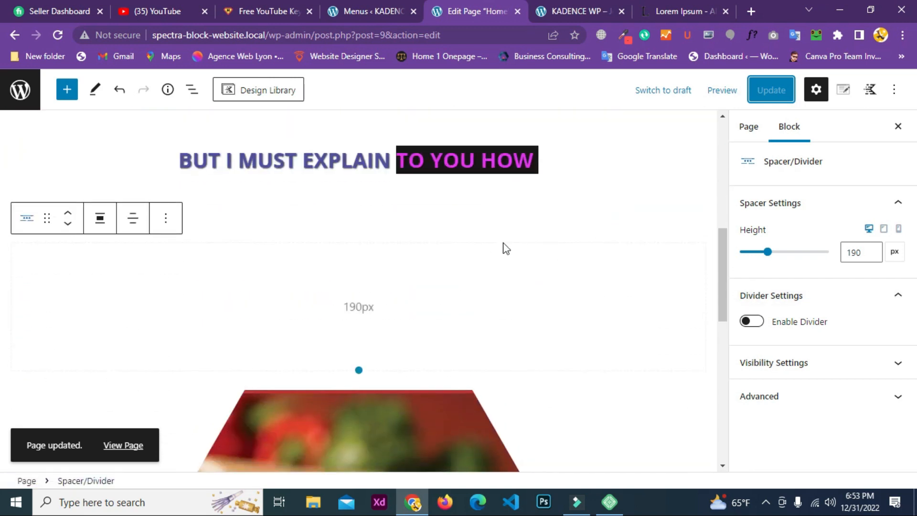
click(574, 215)
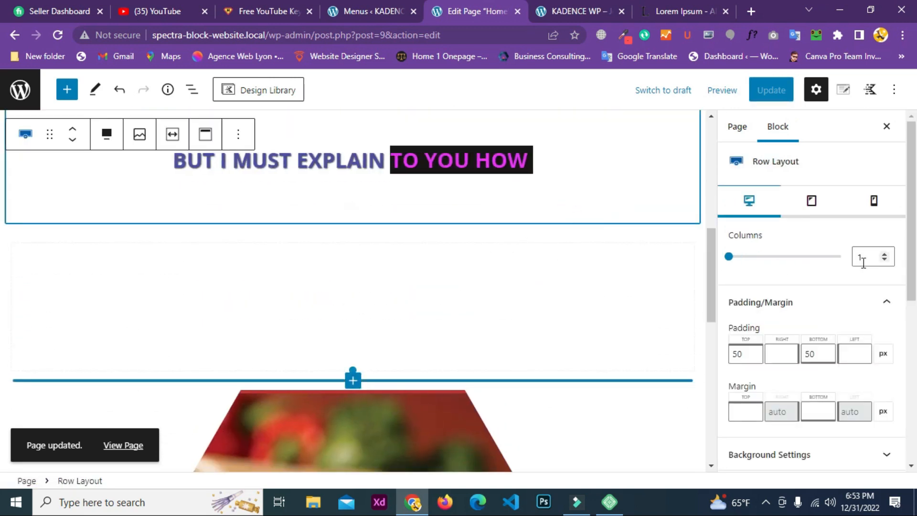
scroll(845, 308, down, 6)
scroll(833, 307, up, 2)
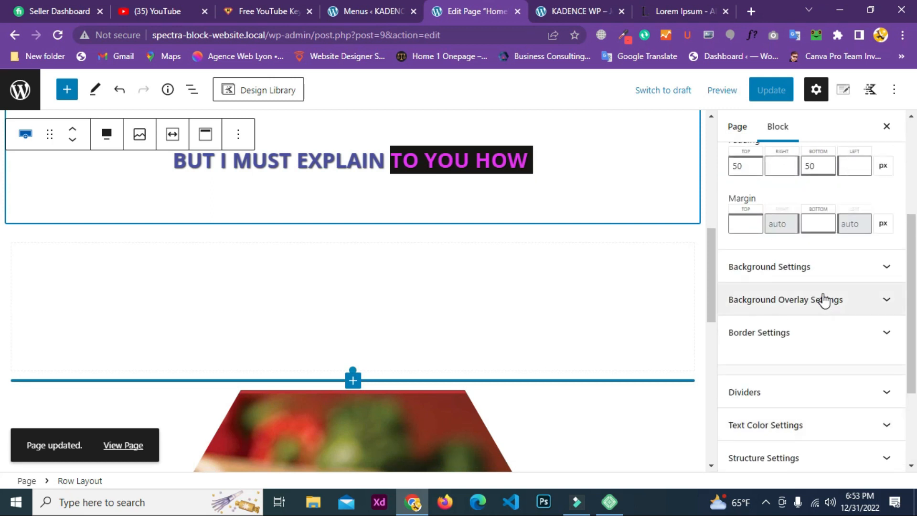
click(823, 276)
click(885, 340)
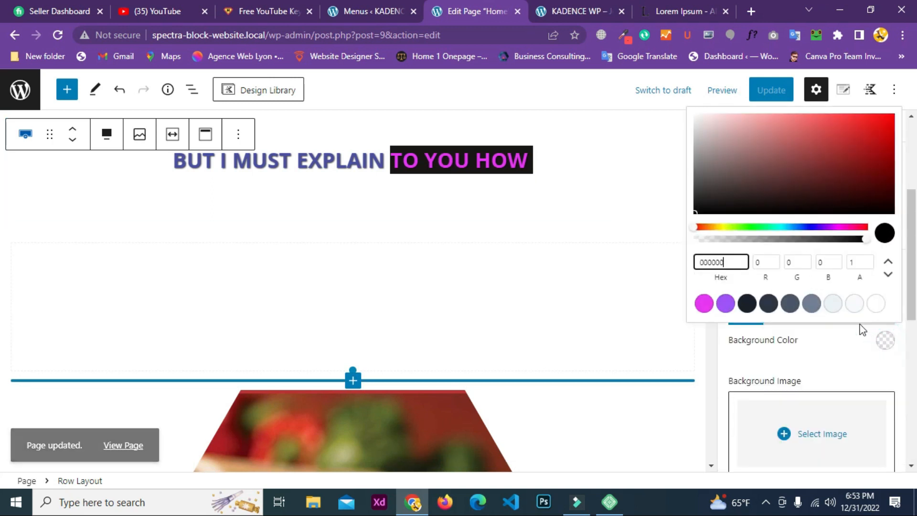
click(810, 304)
scroll(572, 288, up, 3)
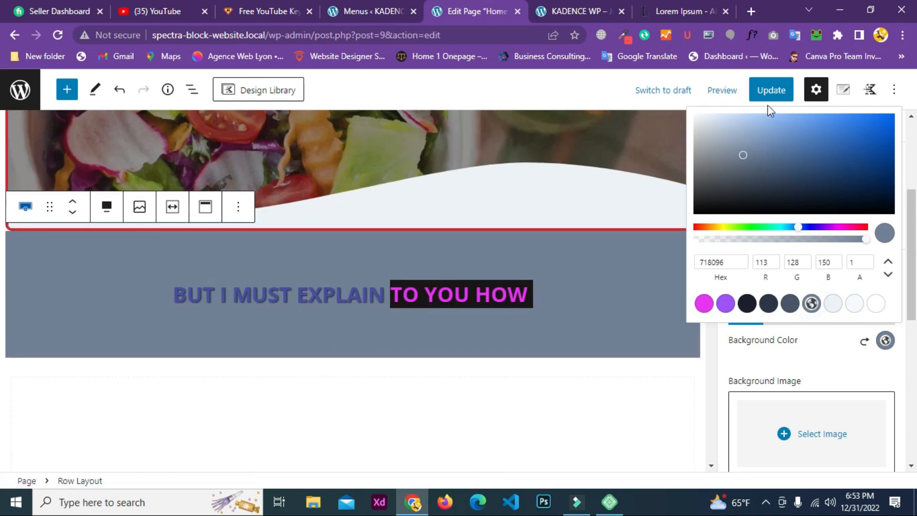
Update the page and reload the live home page to check the heading row's background and the spacer, returning to the editor
click(751, 96)
click(564, 9)
click(58, 34)
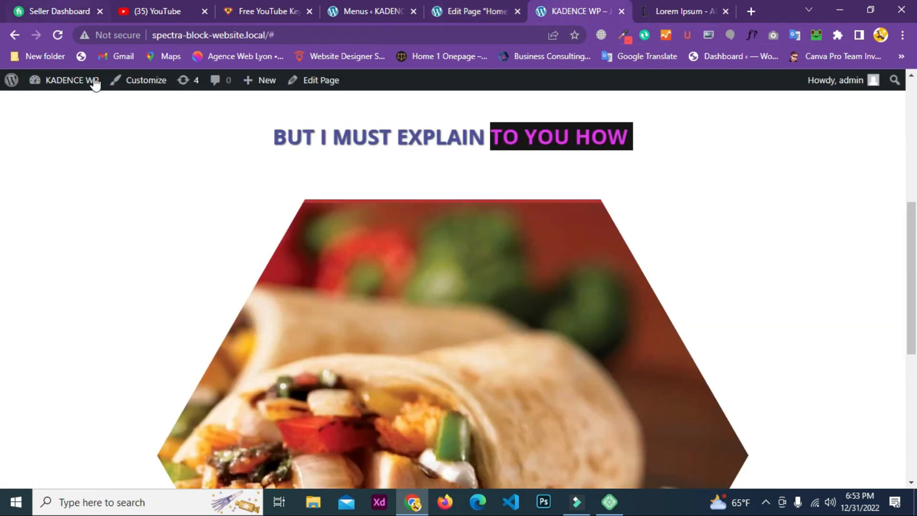
scroll(451, 192, up, 3)
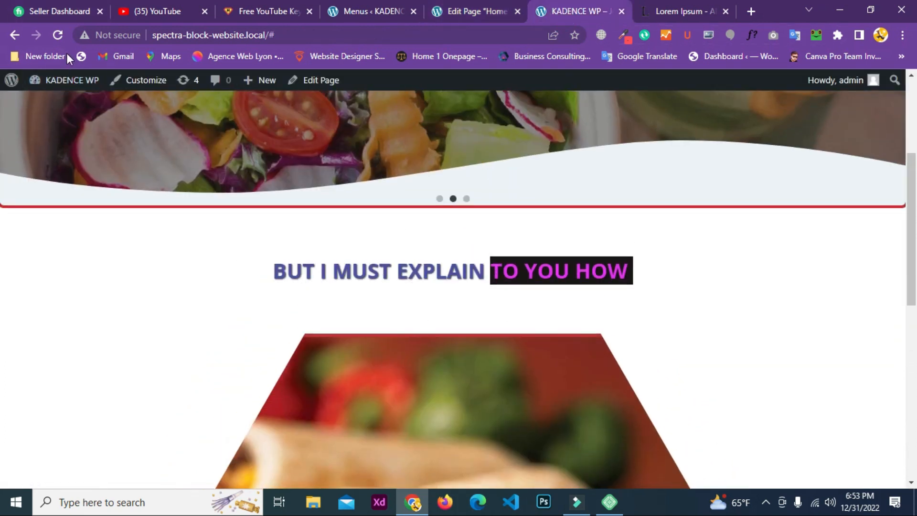
click(56, 35)
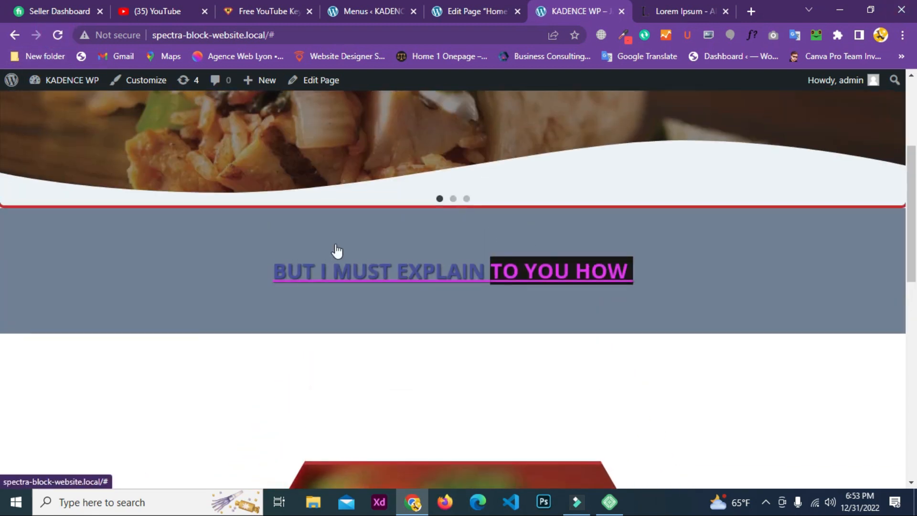
scroll(521, 376, down, 3)
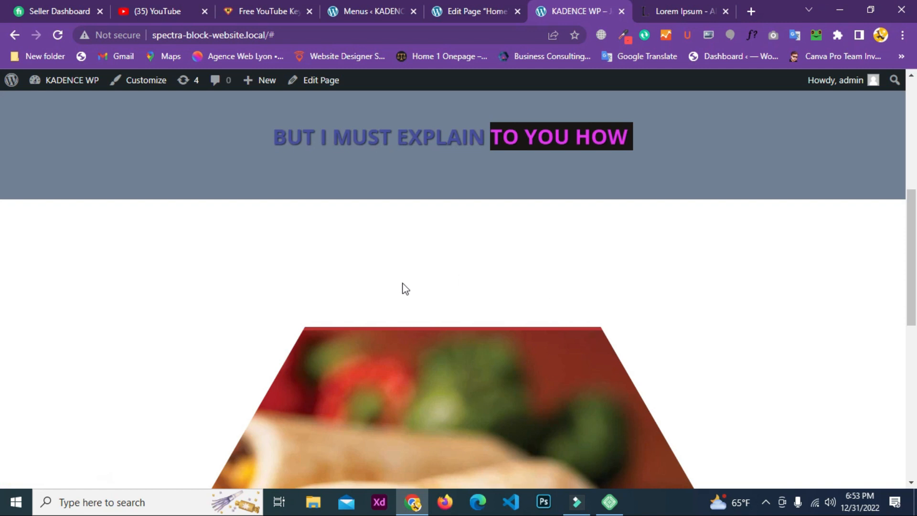
click(449, 6)
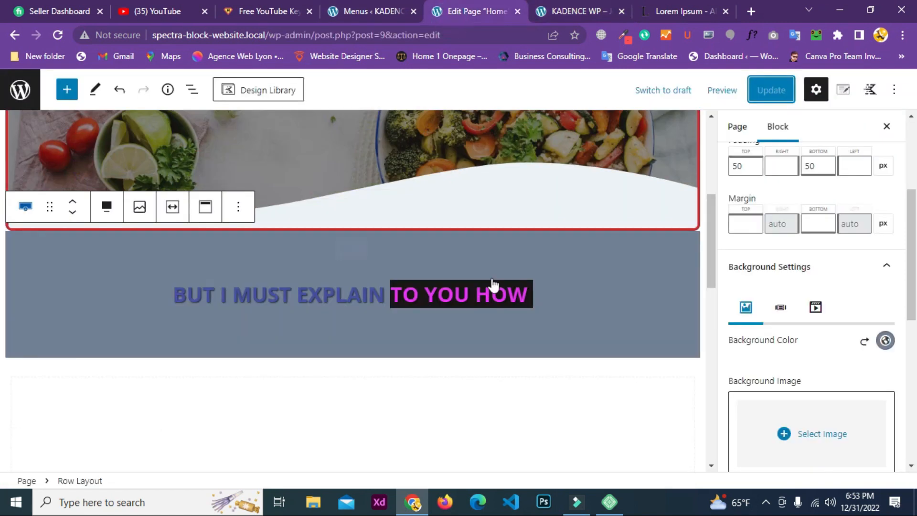
scroll(490, 286, down, 4)
click(498, 313)
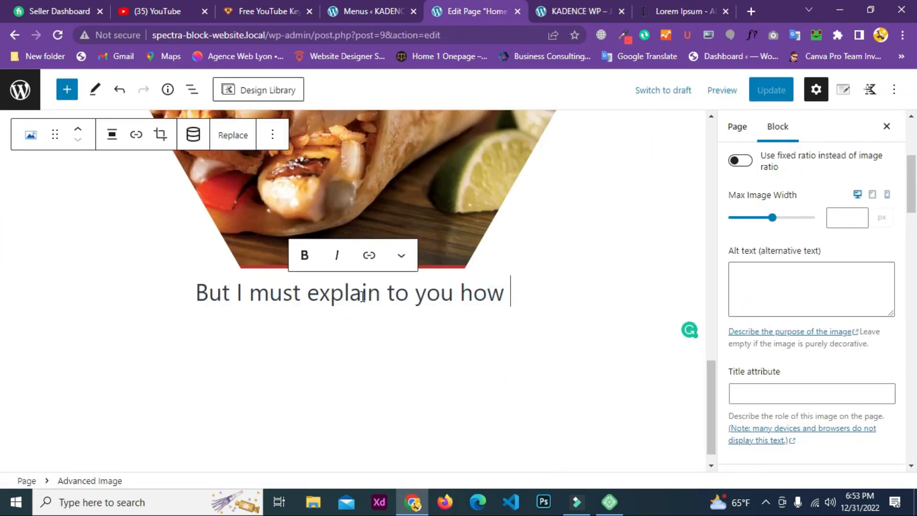
scroll(178, 303, up, 5)
scroll(177, 300, up, 2)
click(171, 297)
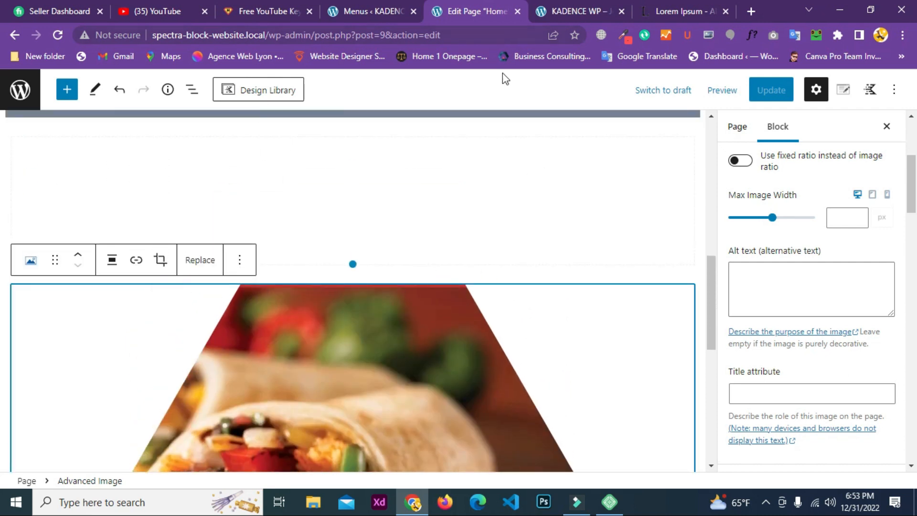
click(69, 90)
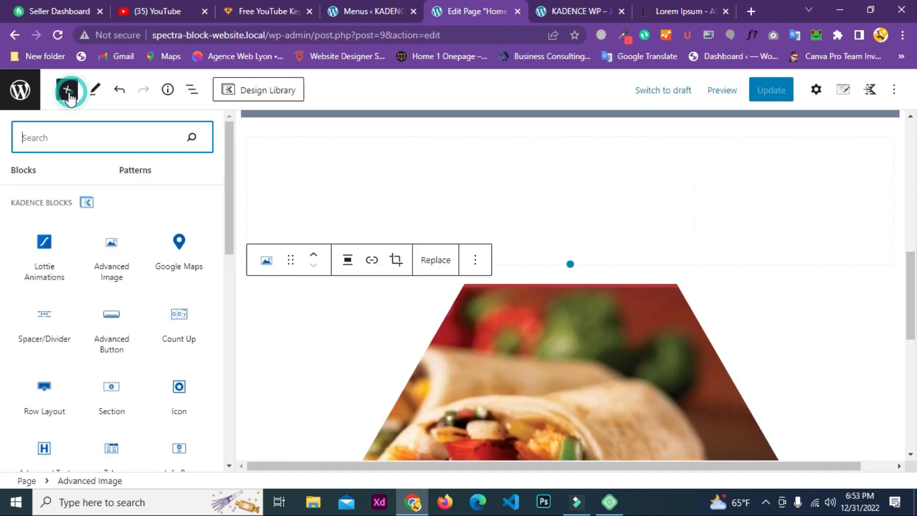
scroll(458, 241, down, 5)
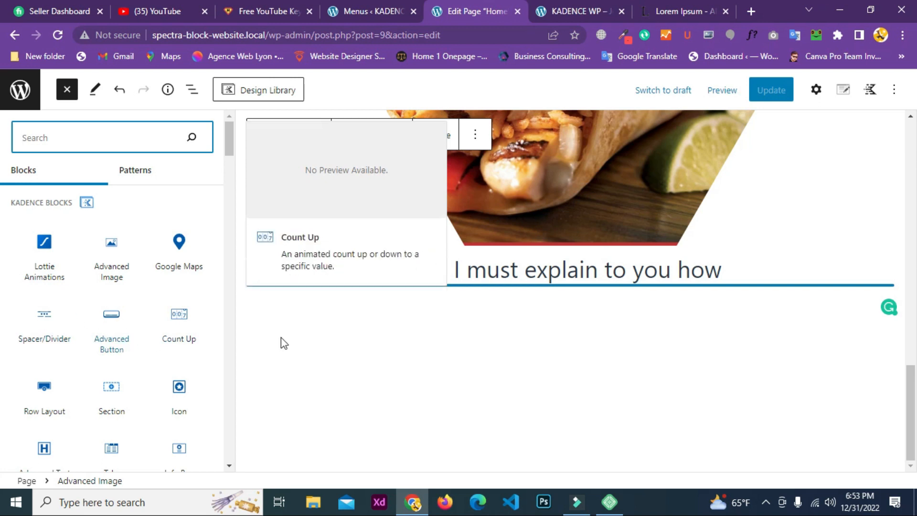
scroll(806, 296, up, 3)
scroll(794, 293, down, 3)
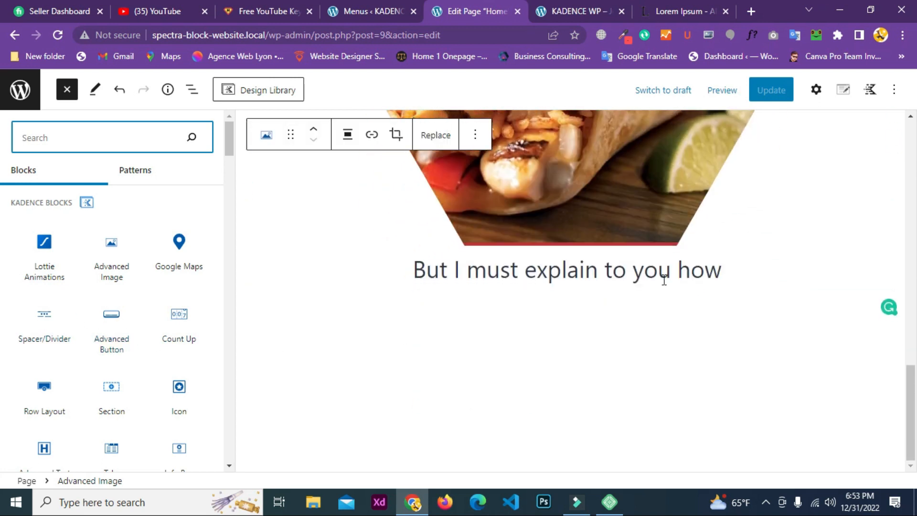
click(815, 90)
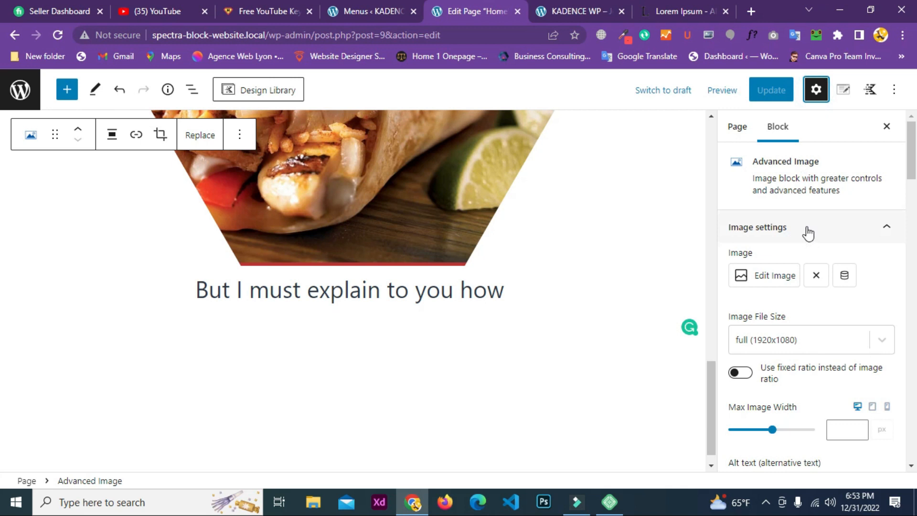
click(825, 94)
scroll(664, 305, down, 3)
click(817, 90)
Add a Row Layout block with two equal columns below the Advanced Image
click(618, 311)
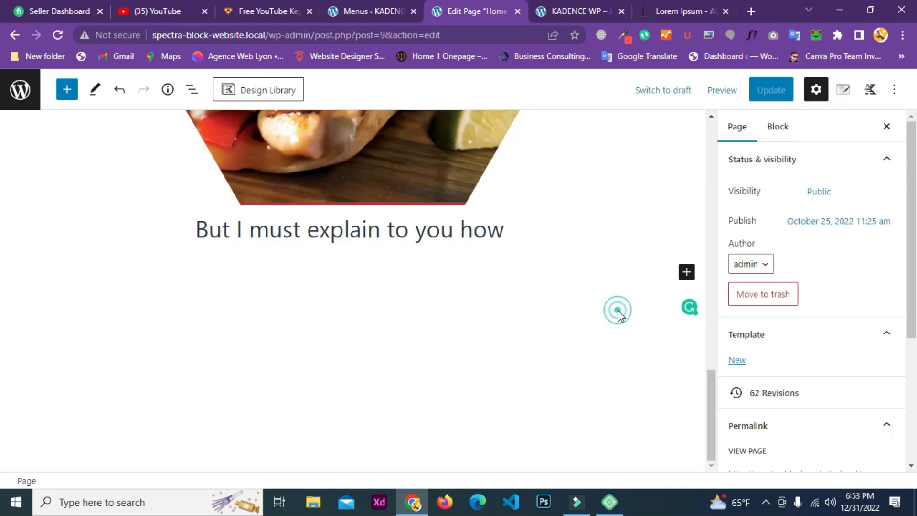
click(685, 274)
click(585, 368)
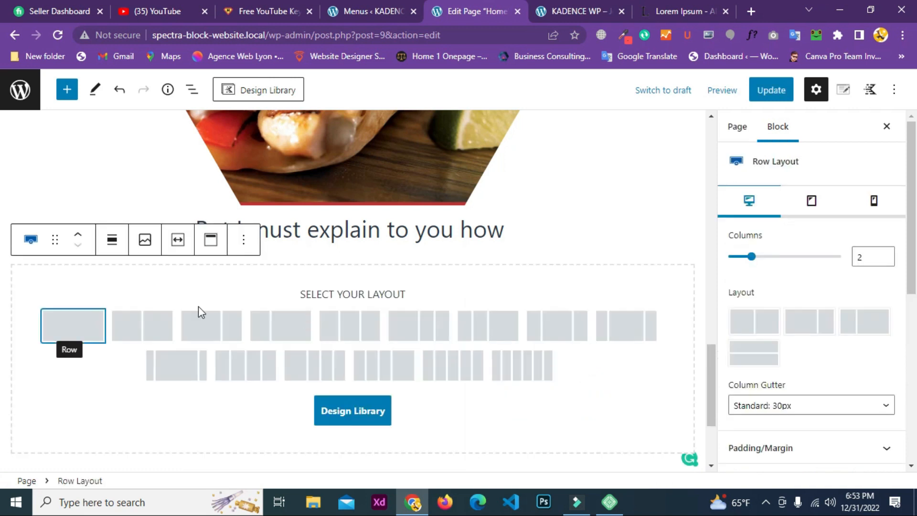
click(148, 329)
click(358, 262)
drag(422, 274, 419, 248)
drag(405, 341, 407, 364)
Set the new two-column row's background color to red D33535 and update the page
scroll(855, 267, down, 4)
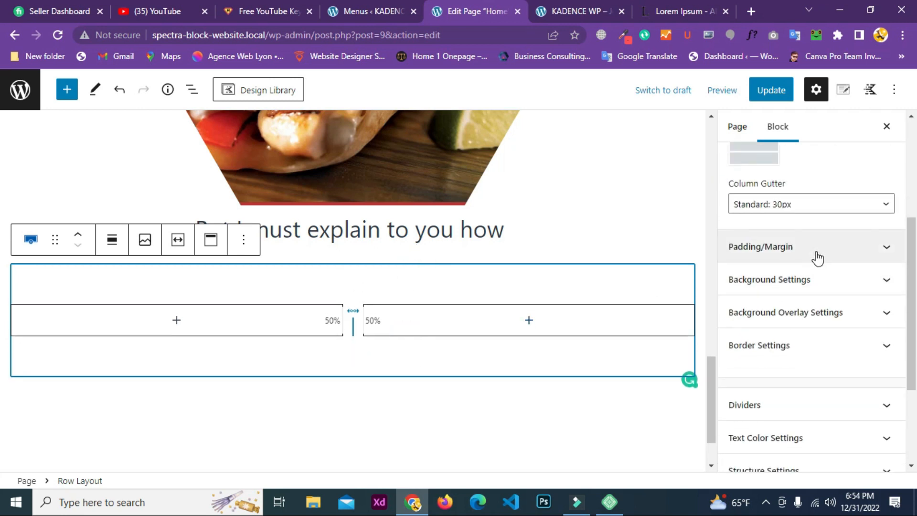
click(803, 276)
click(885, 219)
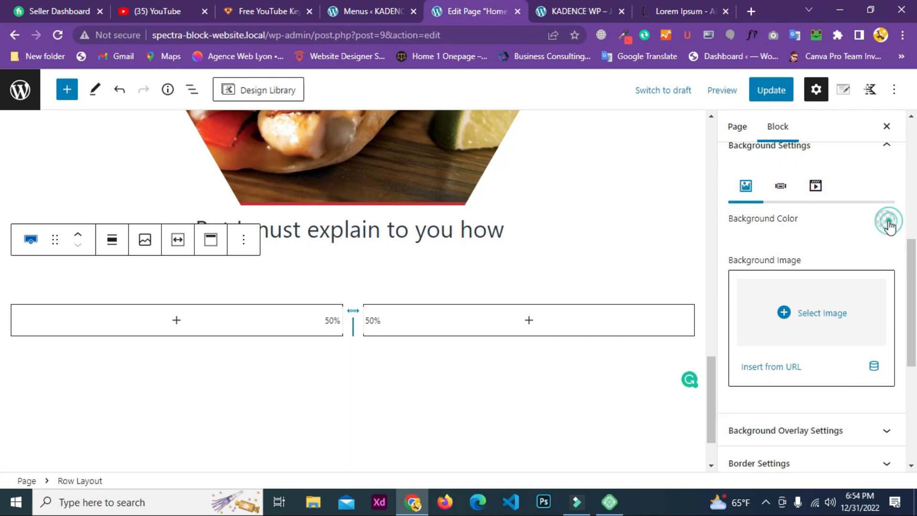
click(844, 264)
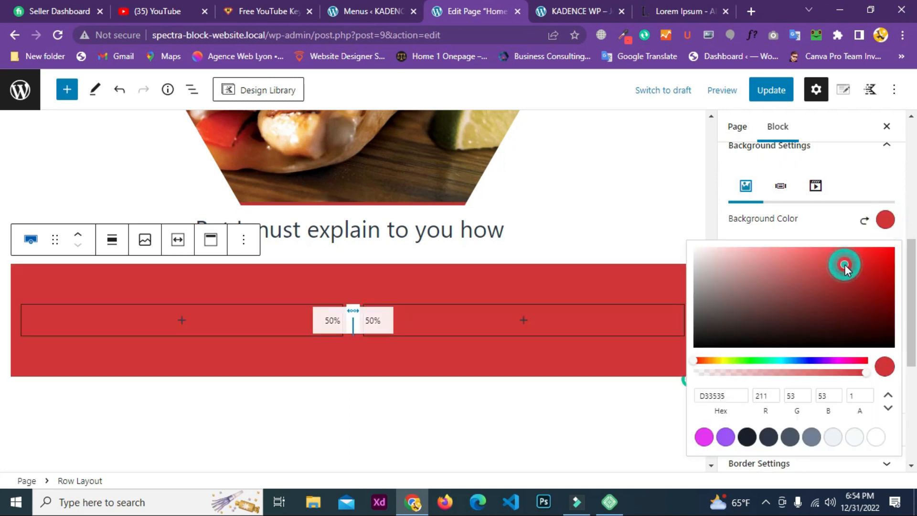
click(770, 90)
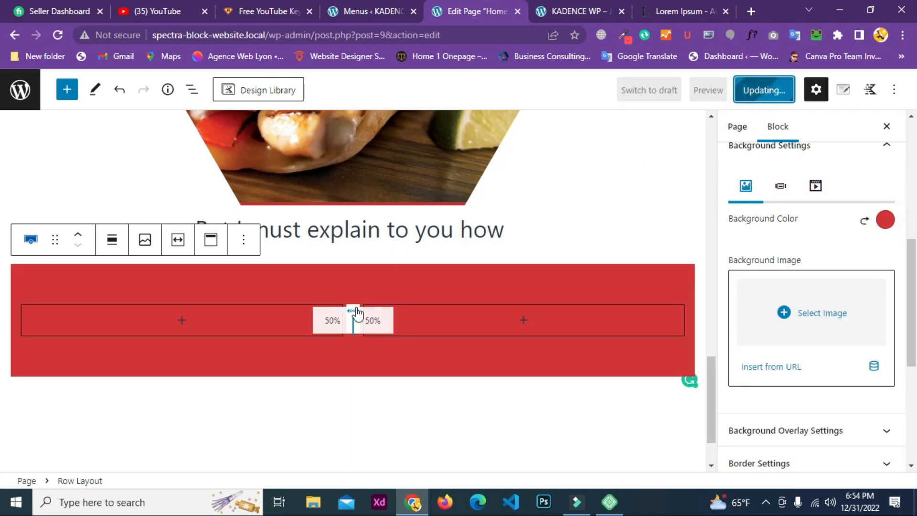
Insert an Advanced Button block in the first column of the red row and label it "Buy NOW"
click(181, 320)
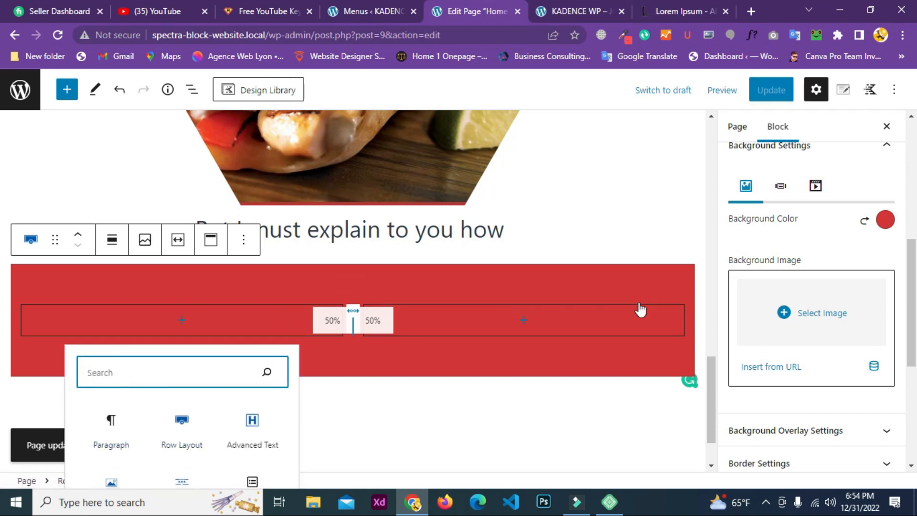
scroll(640, 309, down, 2)
click(180, 487)
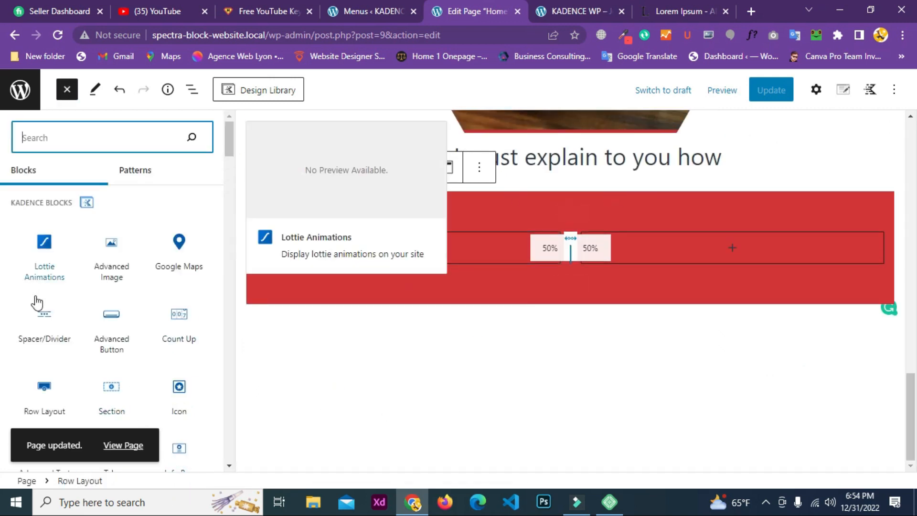
click(111, 314)
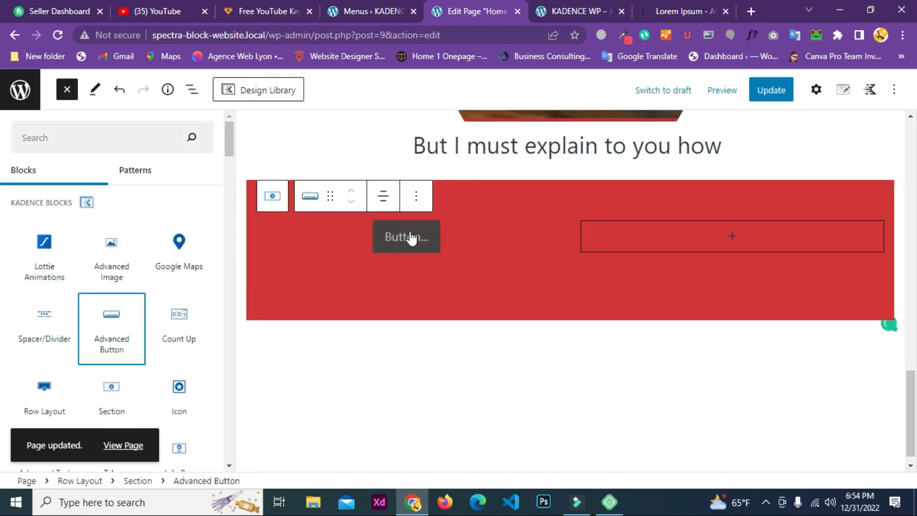
click(418, 239)
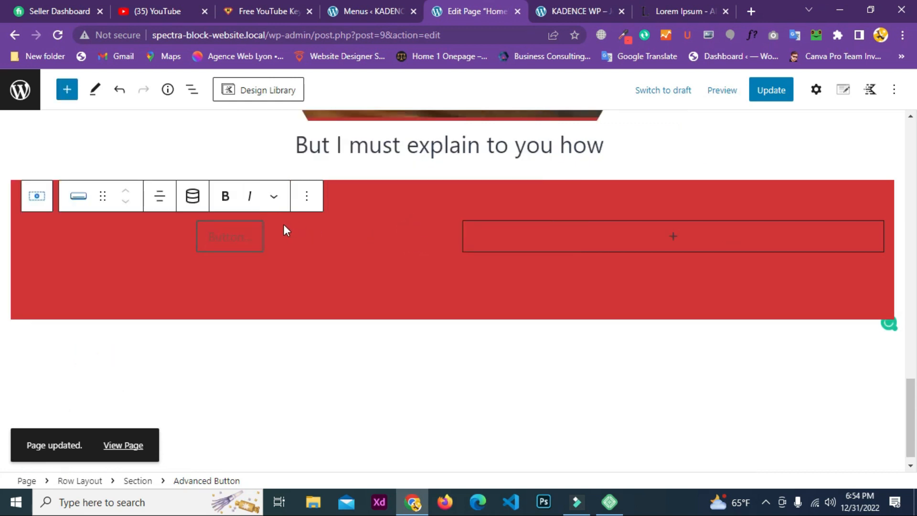
text(Buy NOW)
Open the Button 1 Settings of the Buy NOW button in the block settings
click(815, 91)
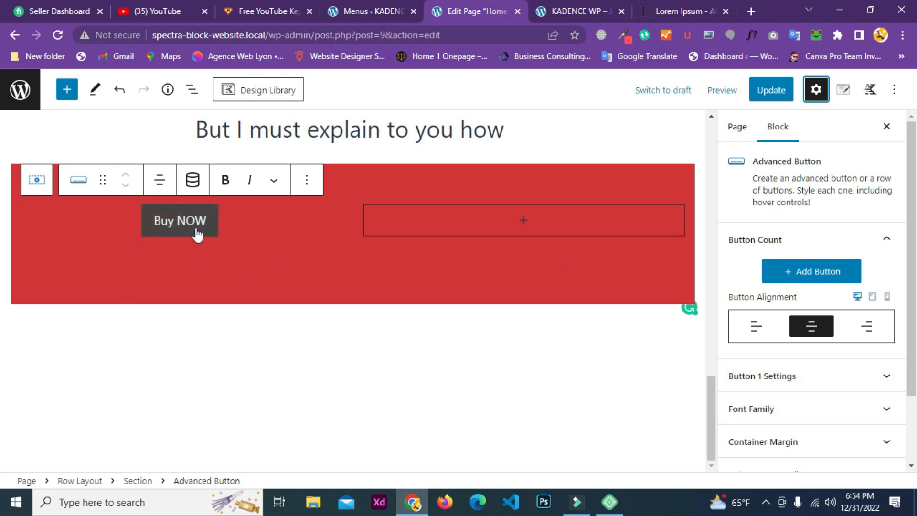
click(833, 382)
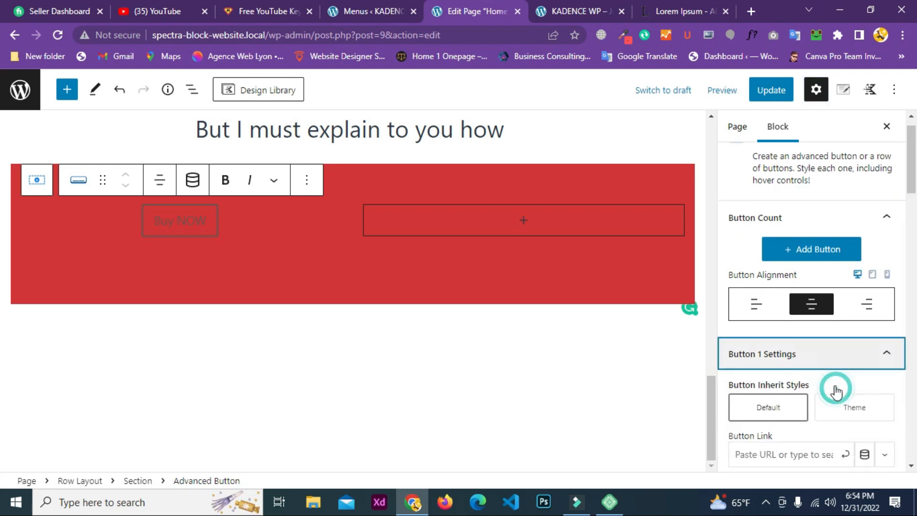
scroll(812, 358, up, 3)
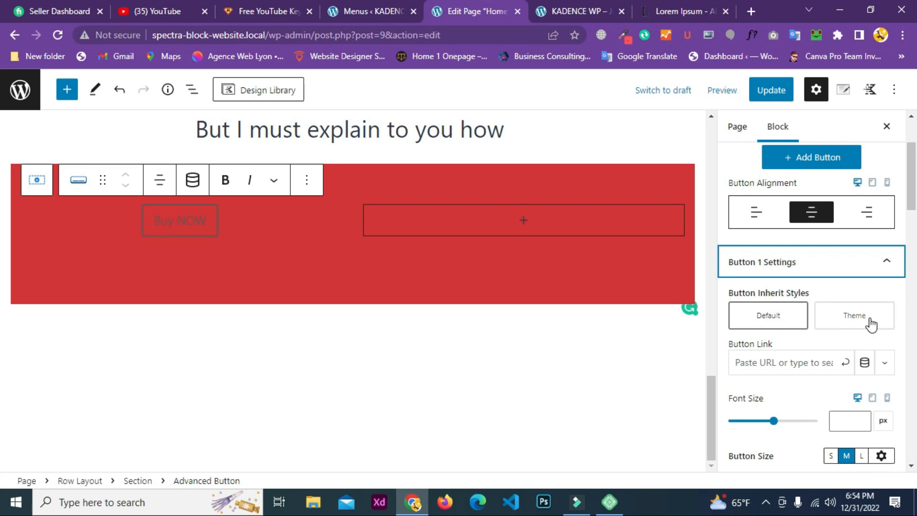
Try the Theme inherit style on the Buy NOW button and switch back to Default
scroll(871, 323, up, 3)
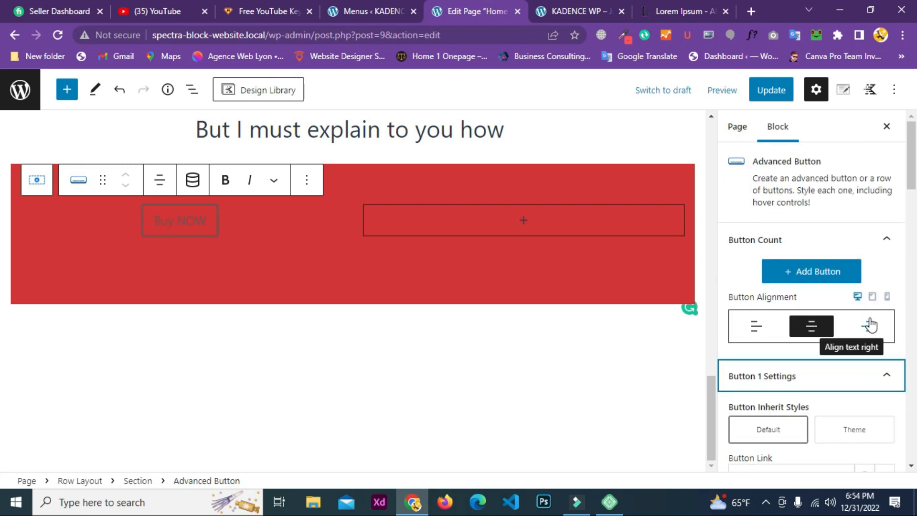
scroll(870, 324, down, 3)
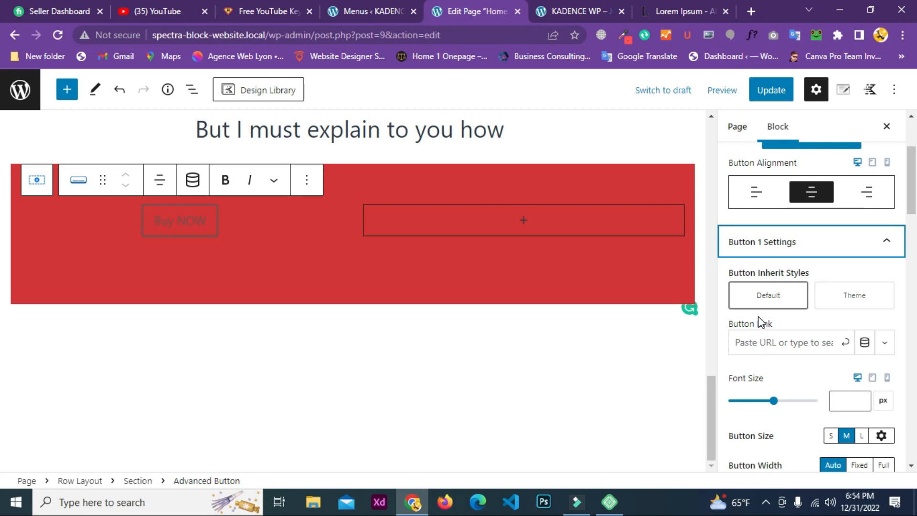
click(853, 301)
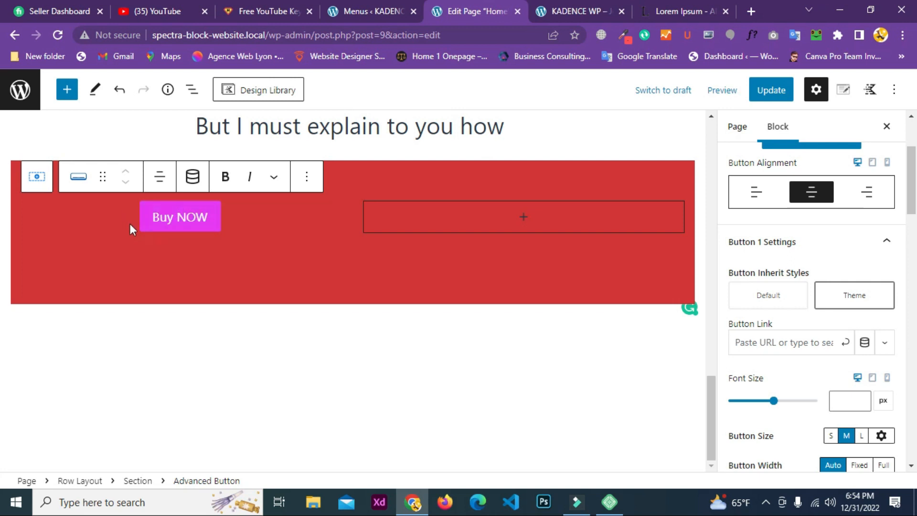
click(763, 301)
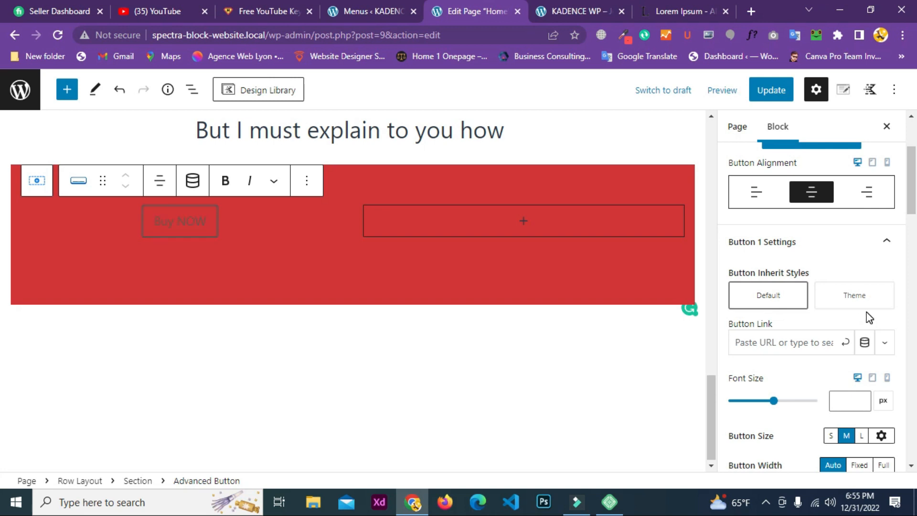
Set the Buy NOW button's font size to 16 px
scroll(868, 318, down, 3)
click(841, 265)
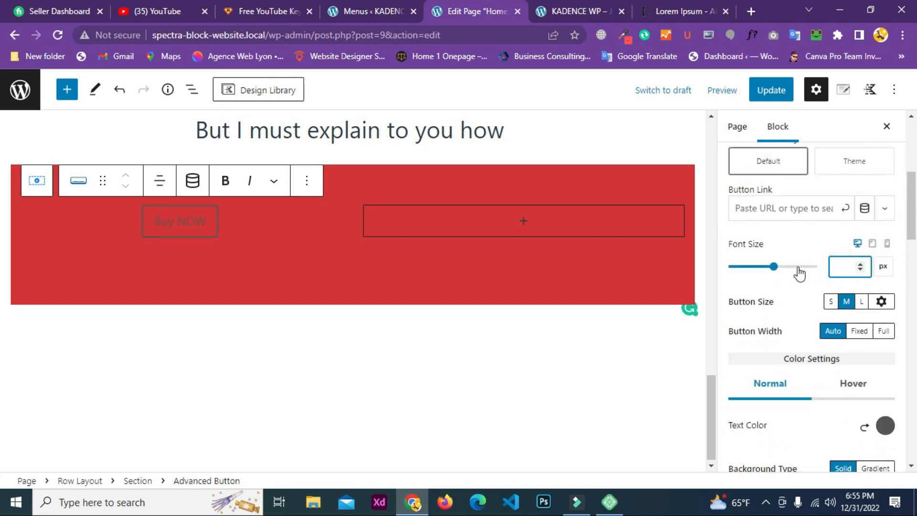
text(16)
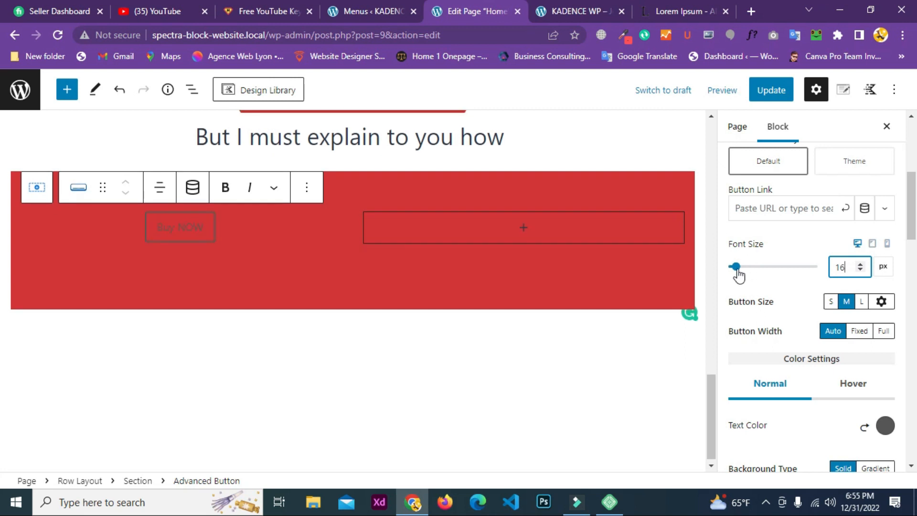
Try the S, M and L size presets on the Buy NOW button
click(831, 301)
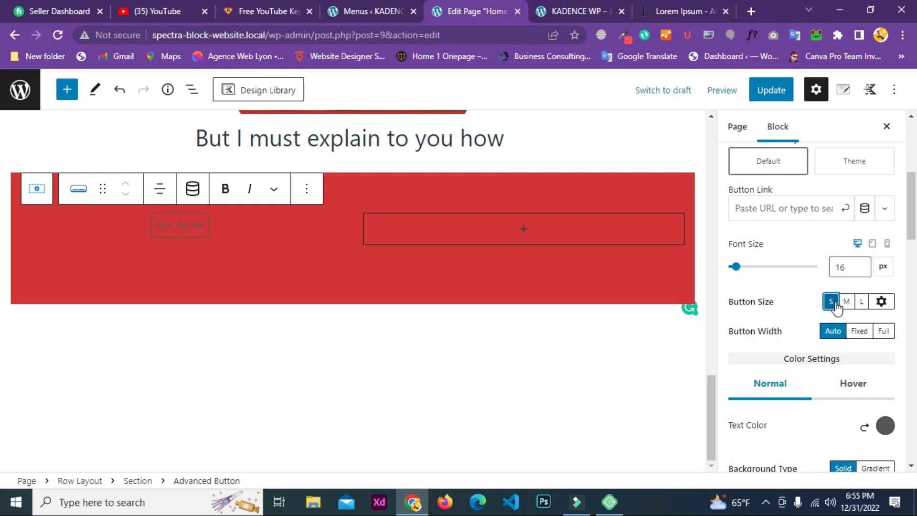
click(845, 301)
click(861, 302)
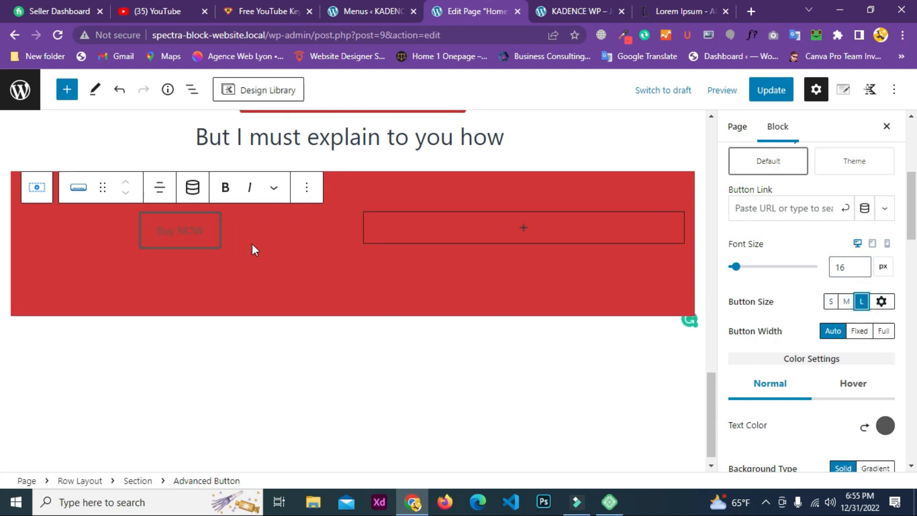
Give the button a custom size with 10 top and bottom padding and 50 left and right padding, and update the page
click(881, 301)
scroll(819, 287, down, 3)
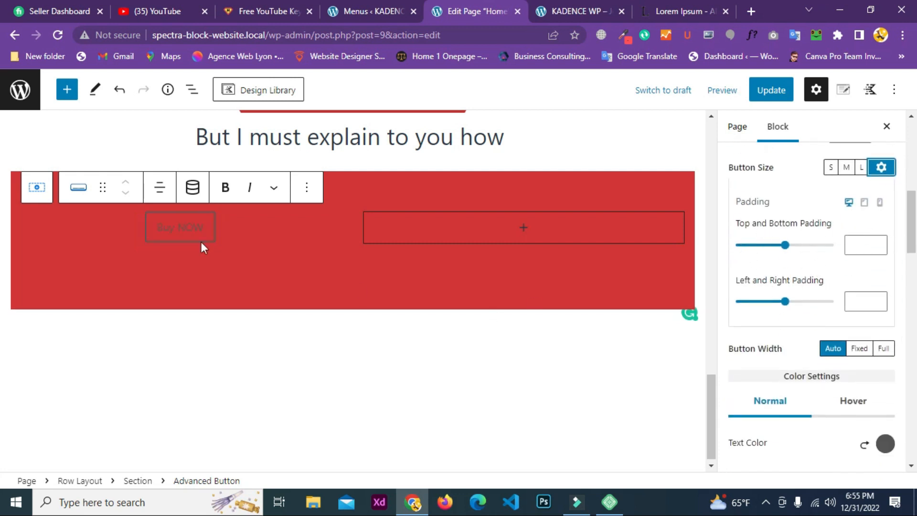
click(861, 247)
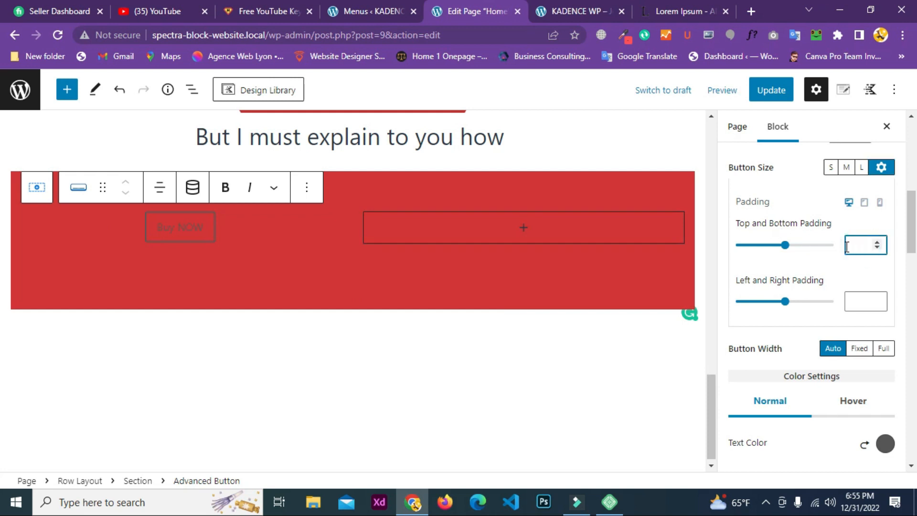
text(10)
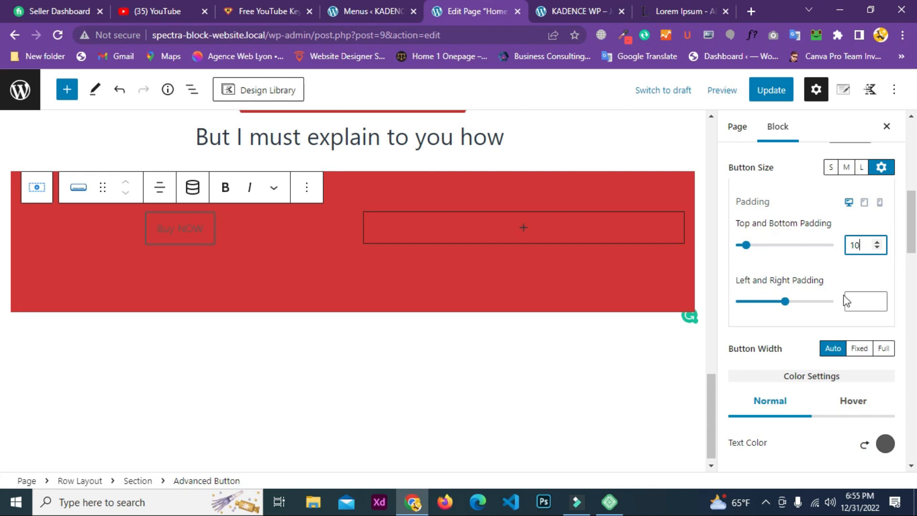
click(864, 301)
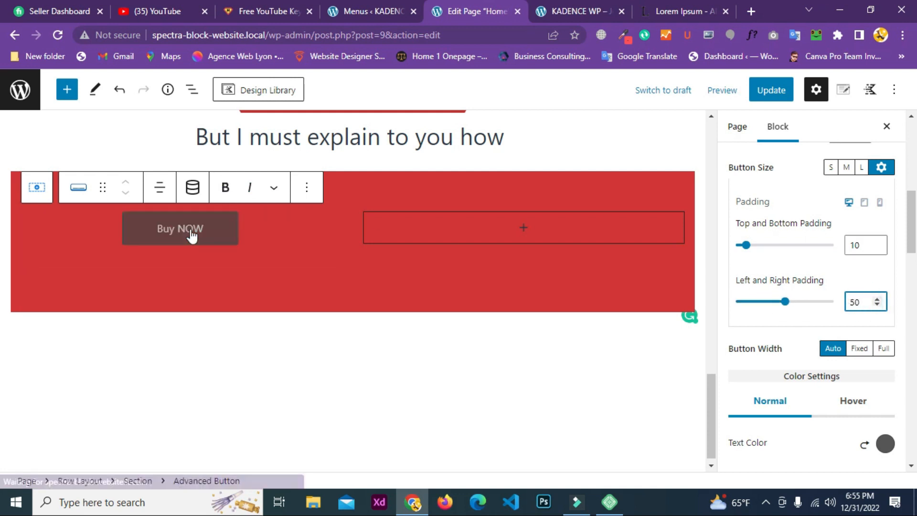
click(868, 305)
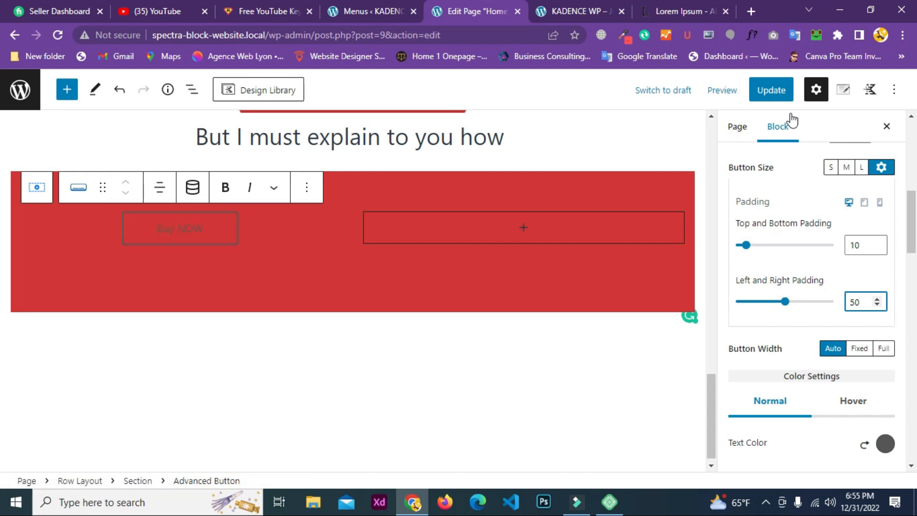
click(769, 90)
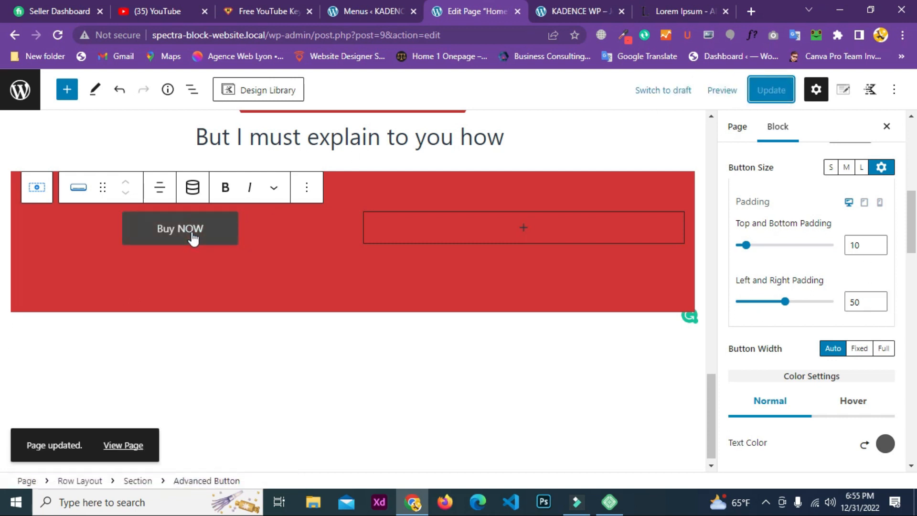
Set the Buy NOW button's normal text color to the white palette color
scroll(786, 279, down, 3)
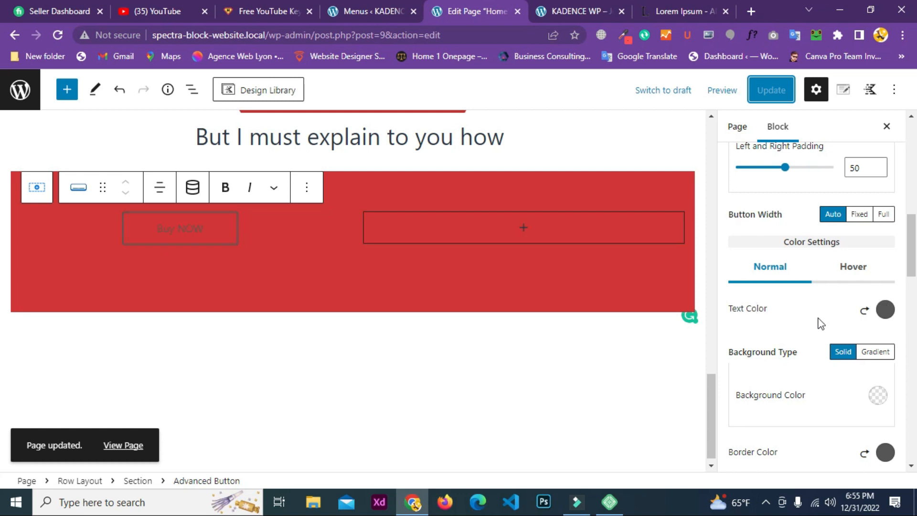
click(885, 311)
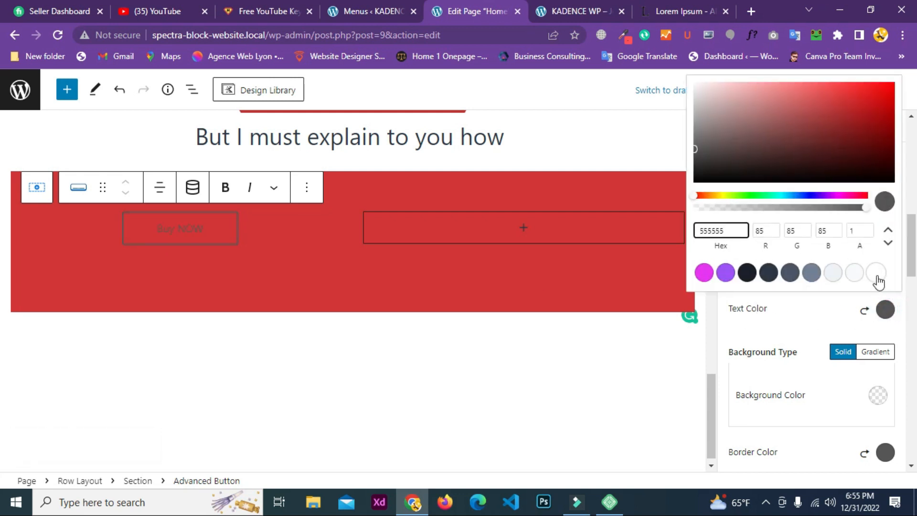
click(876, 273)
click(843, 308)
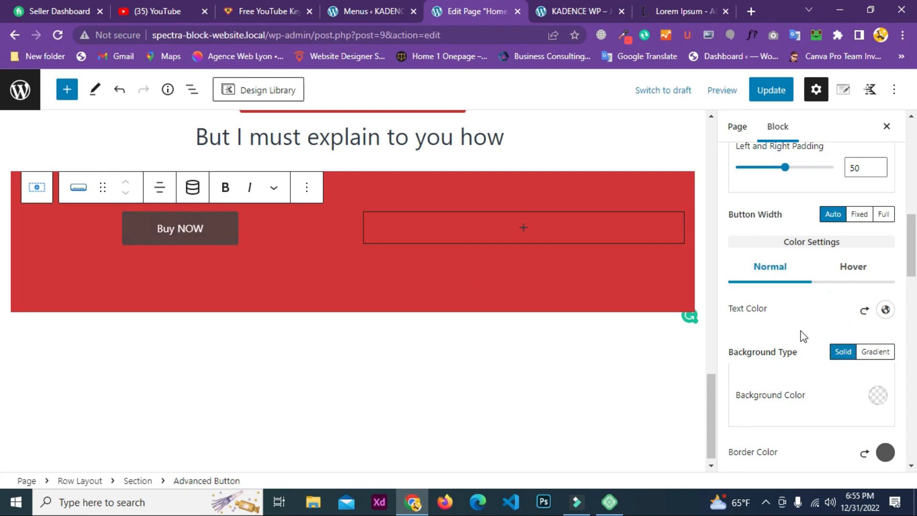
Set the button's normal border color to the purple palette color 9D54FE
scroll(854, 330, down, 1)
scroll(857, 329, down, 1)
scroll(783, 310, down, 2)
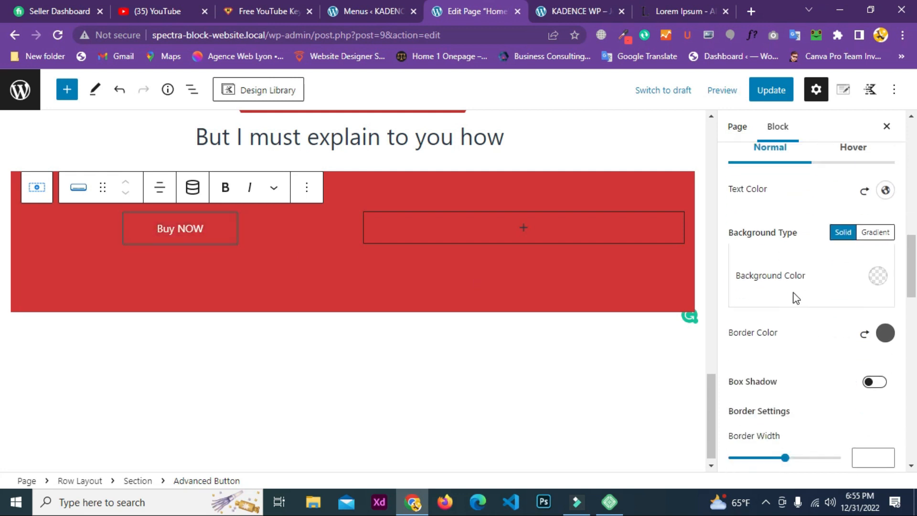
click(884, 319)
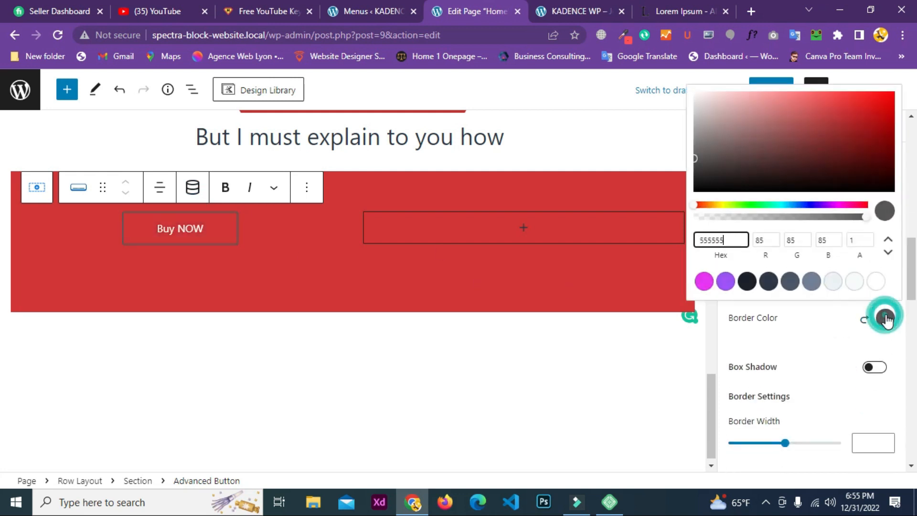
click(724, 282)
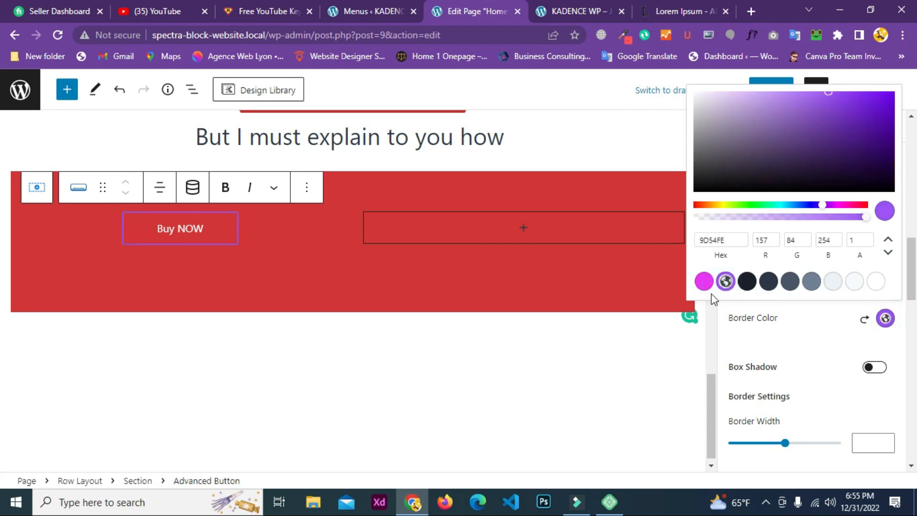
click(831, 328)
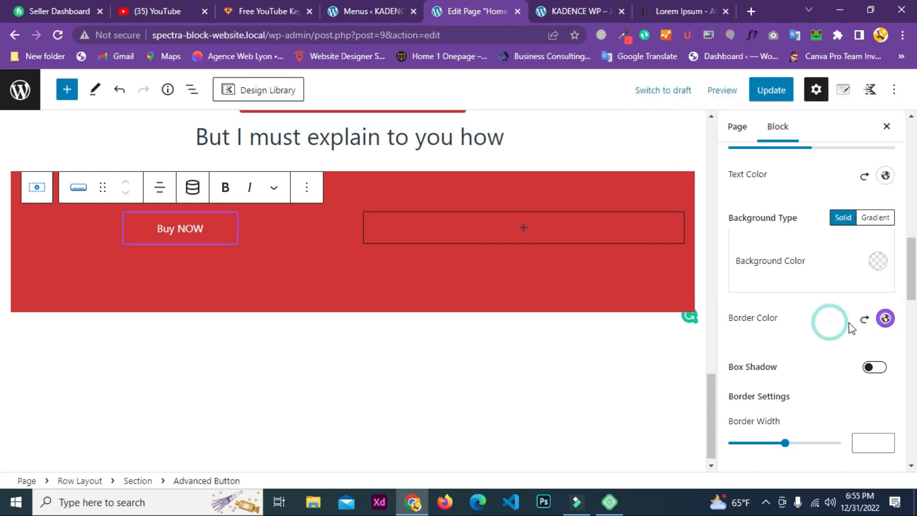
Fill the button's solid background with the purple palette color
click(876, 261)
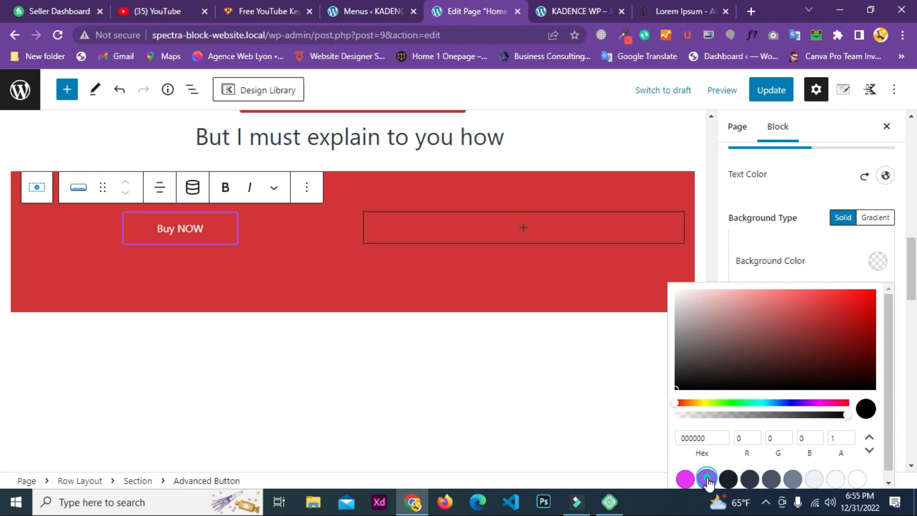
click(707, 478)
click(801, 245)
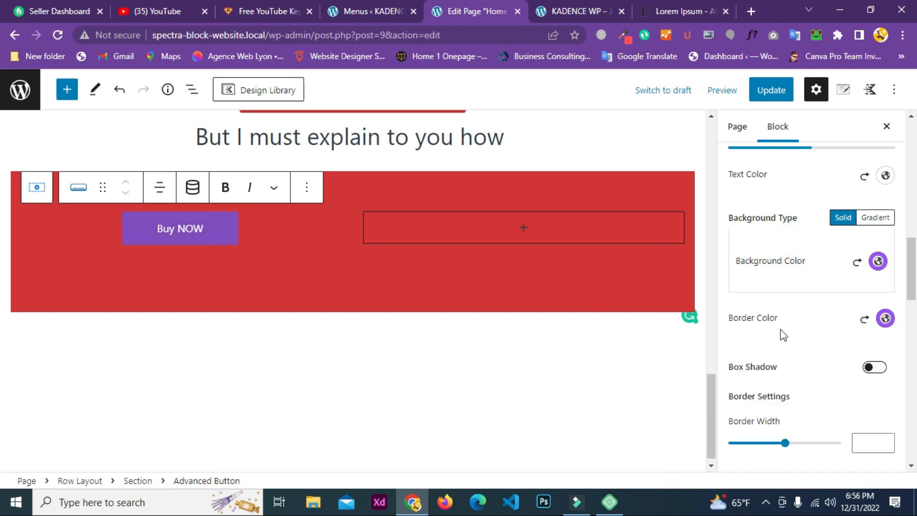
Try a box shadow on the Buy NOW button and switch it off again
scroll(840, 301, down, 3)
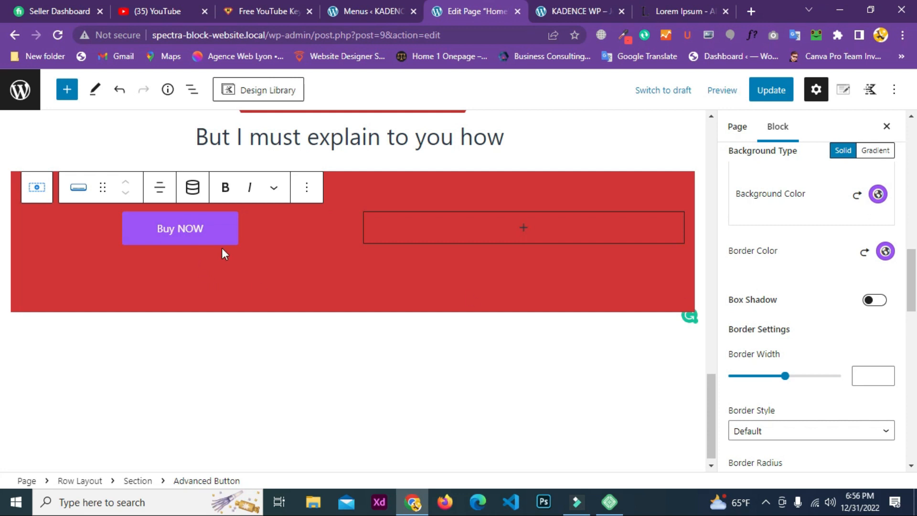
scroll(838, 310, down, 4)
scroll(835, 305, up, 4)
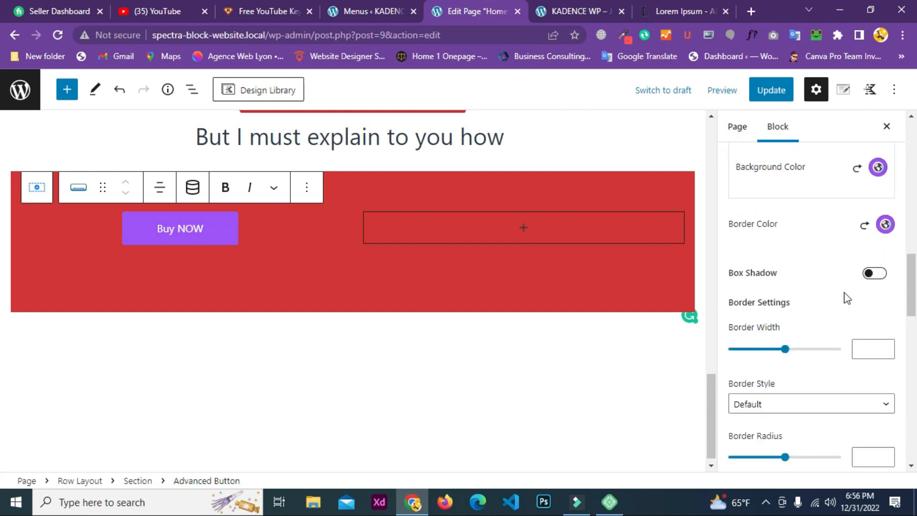
click(868, 301)
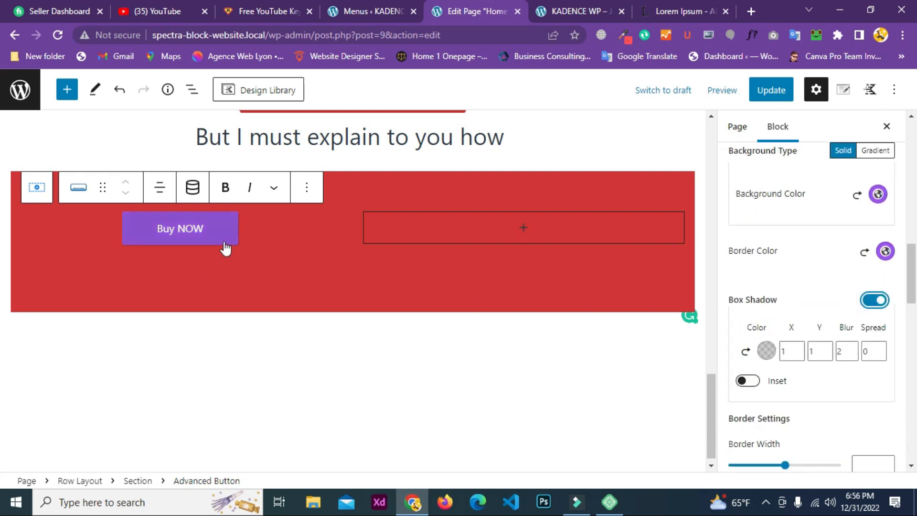
click(884, 306)
Set the Buy NOW button's border width to 0
scroll(833, 291, down, 3)
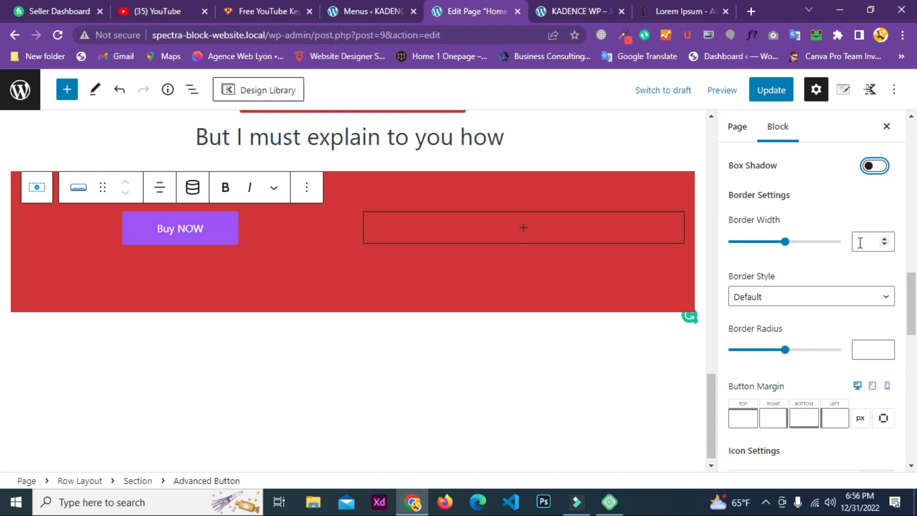
drag(785, 247, 725, 237)
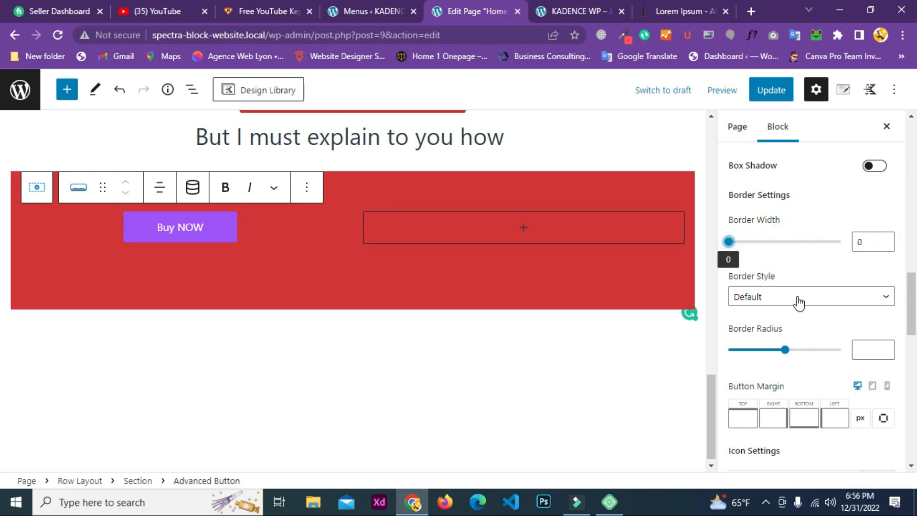
Add the plain right arrow icon to the Buy NOW button and close the icon picker
scroll(802, 311, down, 3)
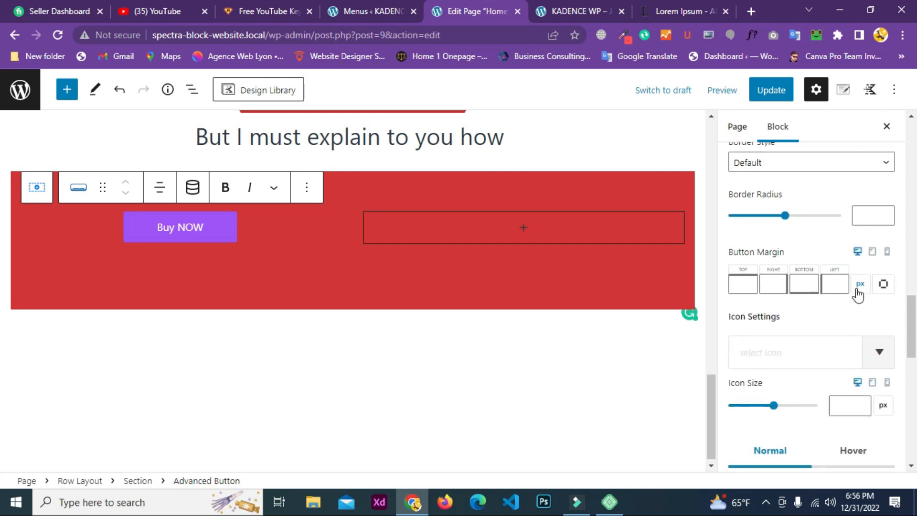
scroll(854, 296, down, 2)
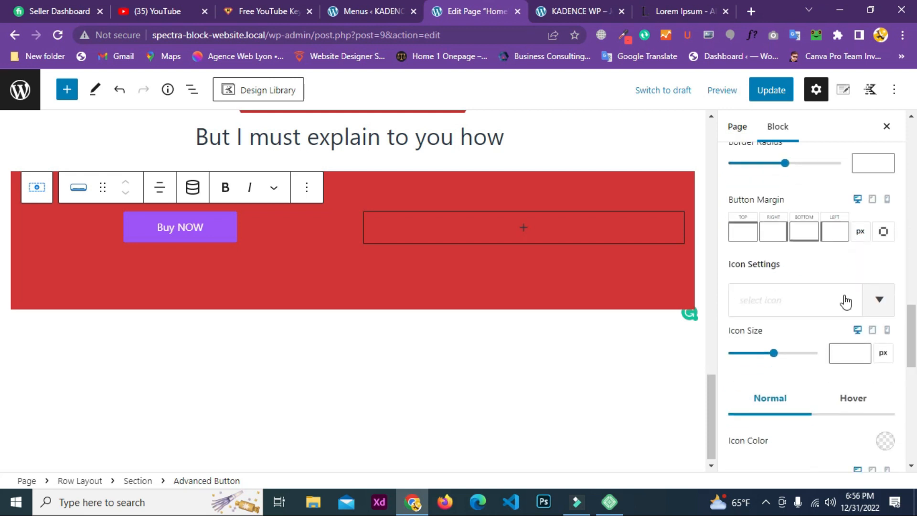
click(768, 288)
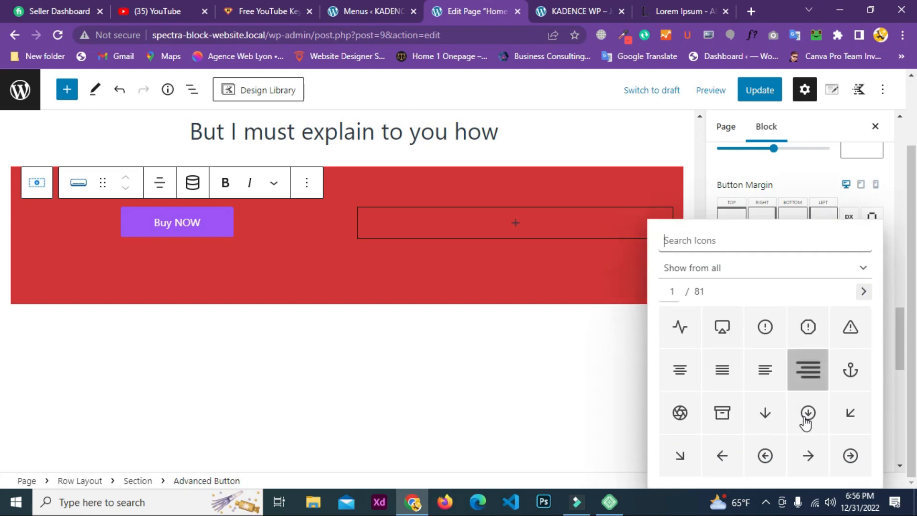
click(835, 247)
click(807, 421)
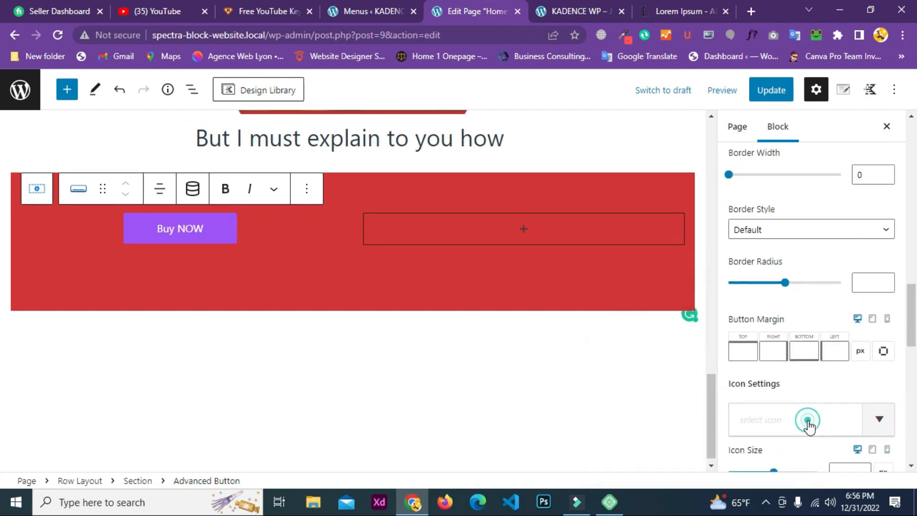
click(807, 371)
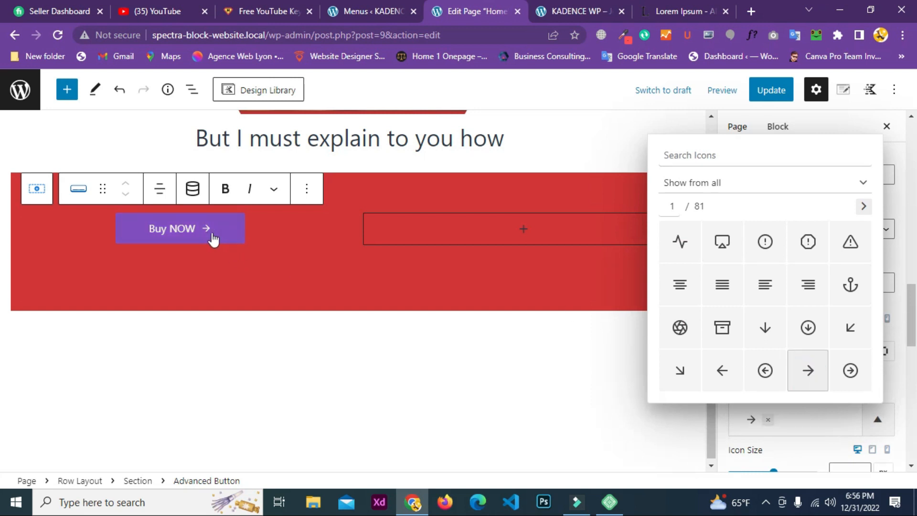
click(897, 200)
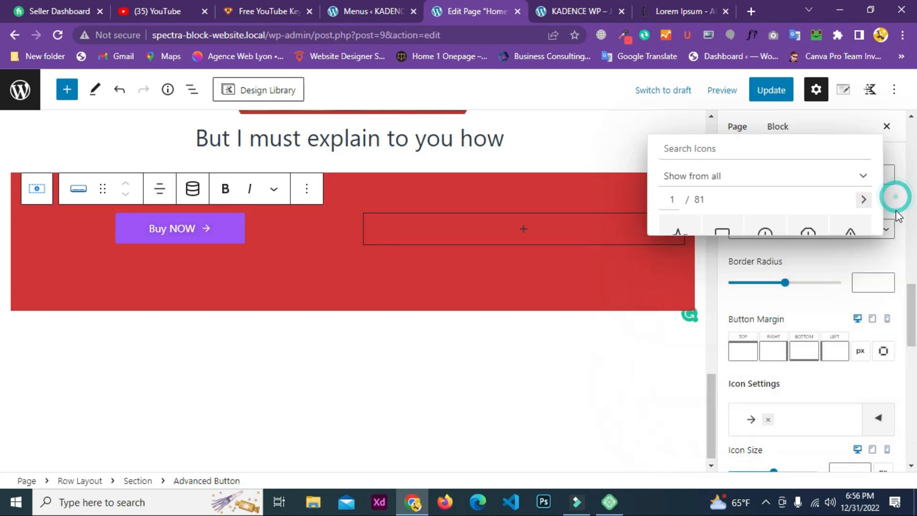
Set the Buy NOW button's arrow icon size to 20 px and update the page
scroll(831, 308, down, 5)
click(841, 265)
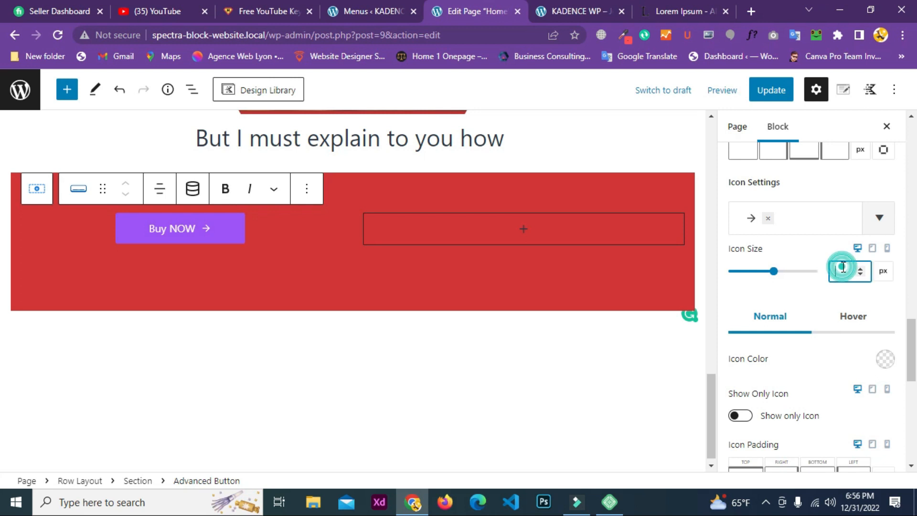
text(50)
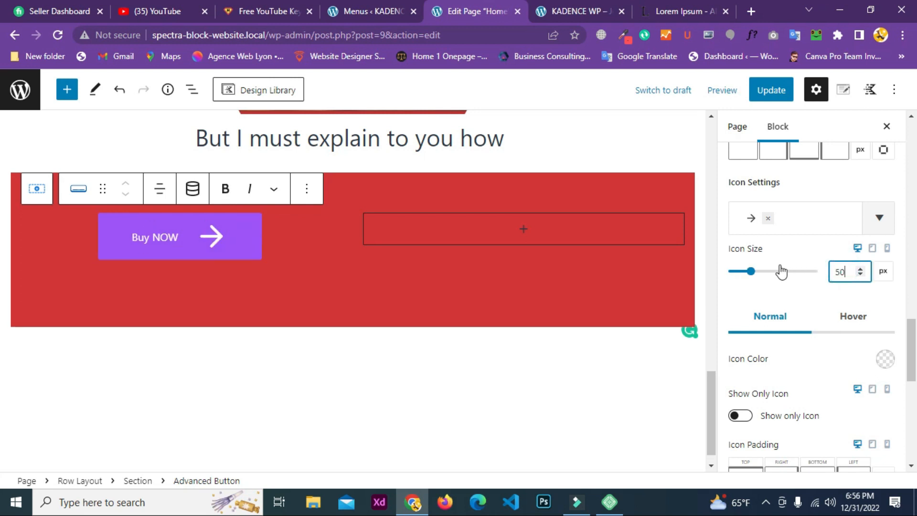
click(859, 275)
click(860, 275)
click(859, 275)
click(859, 275)
click(859, 275)
click(859, 275)
click(859, 275)
click(859, 275)
click(859, 275)
click(860, 275)
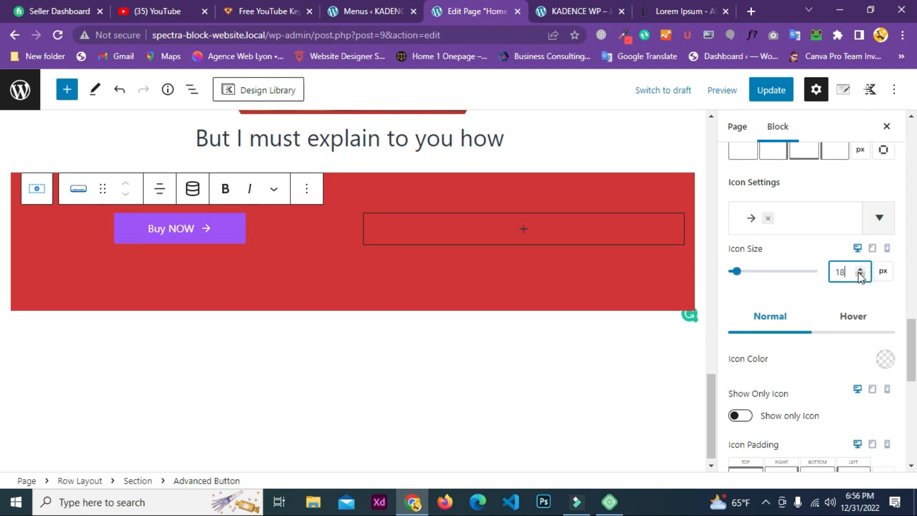
click(859, 269)
click(859, 269)
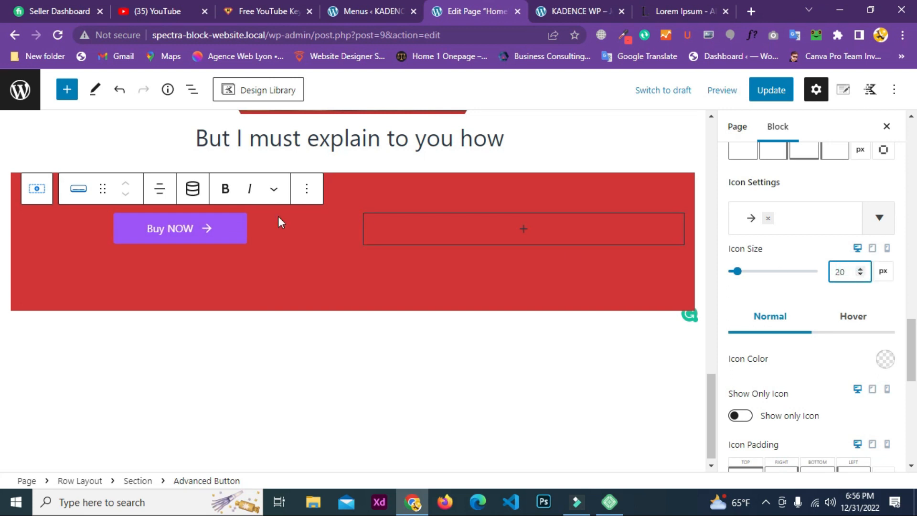
scroll(874, 325, down, 4)
scroll(826, 307, up, 2)
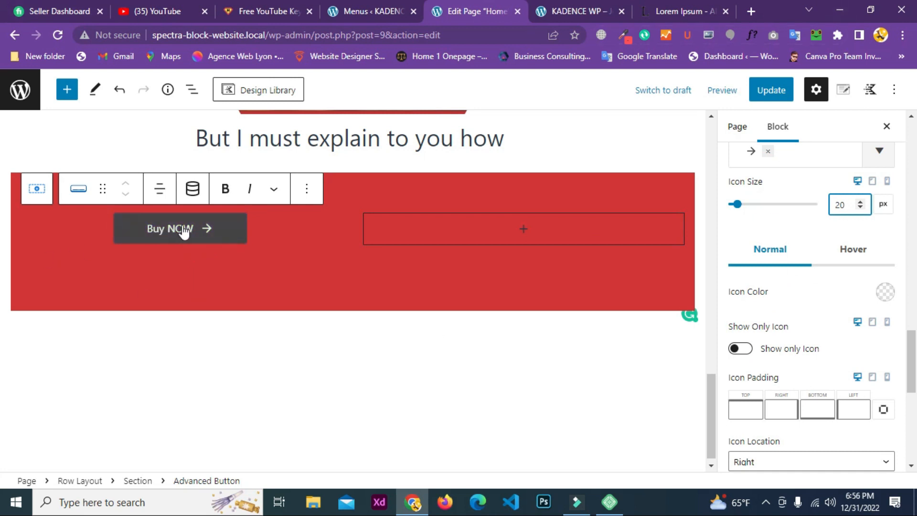
click(778, 98)
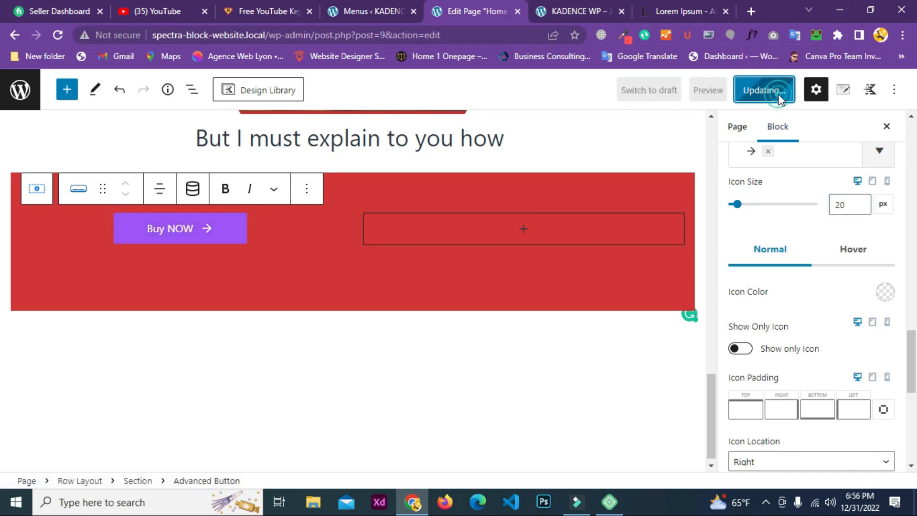
Set the arrow icon's hover color to a near-white palette color
click(855, 251)
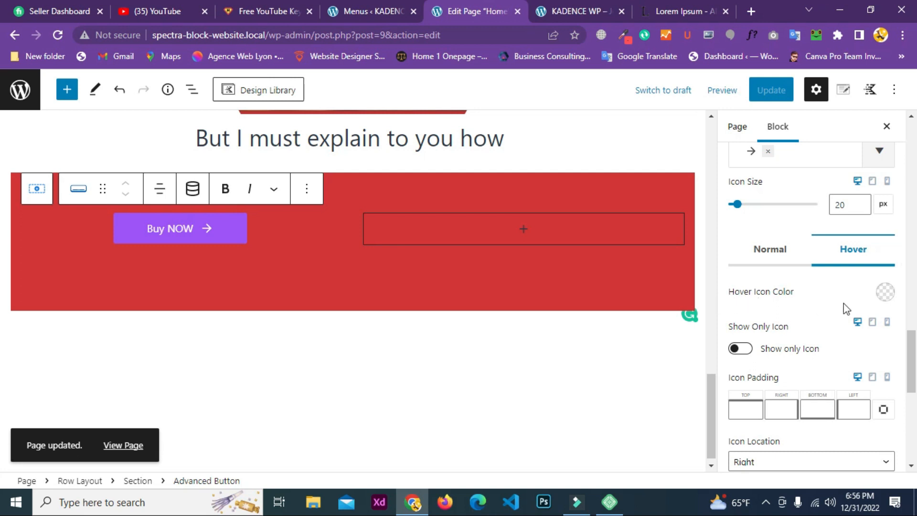
click(886, 294)
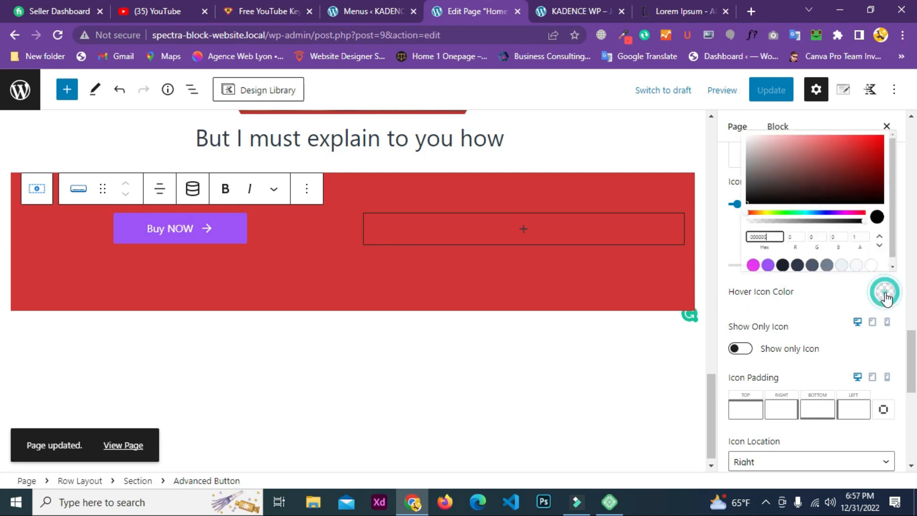
click(864, 266)
click(855, 290)
Set the Buy NOW button's hover text color to a custom near-black shade
scroll(859, 291, up, 4)
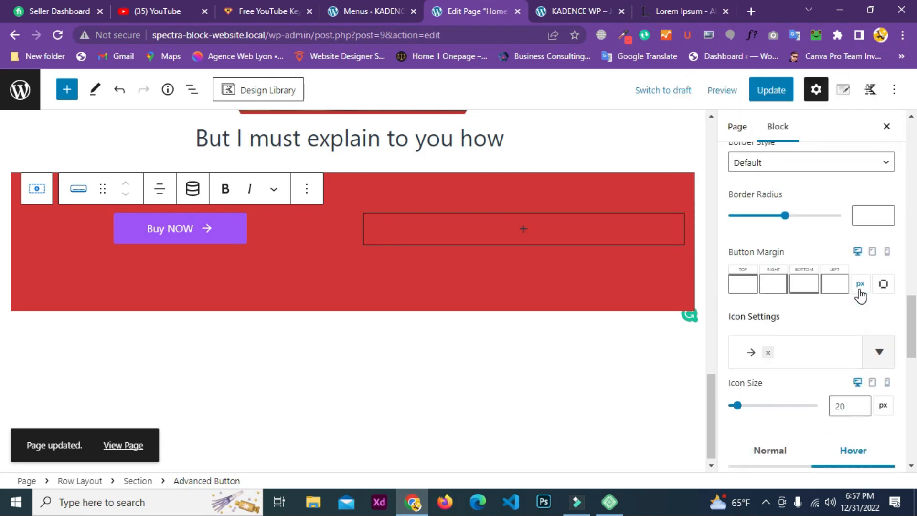
scroll(859, 293, up, 10)
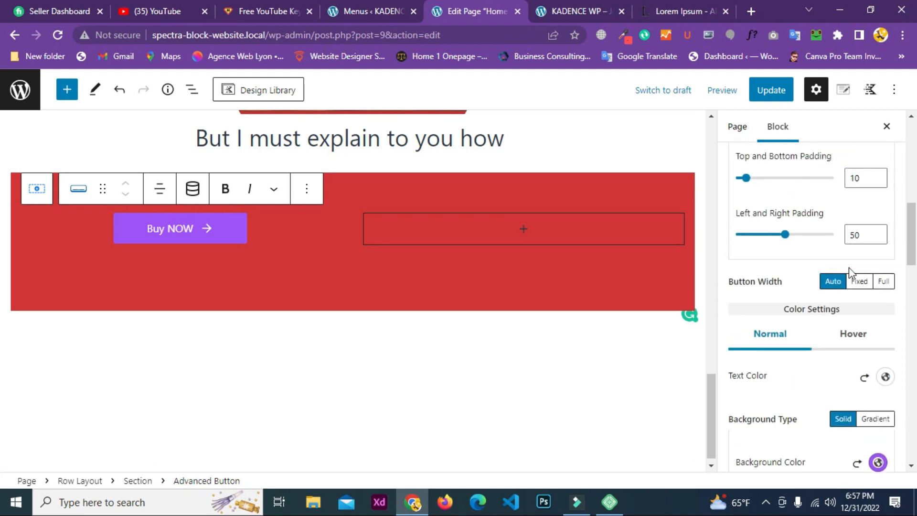
click(855, 334)
scroll(862, 325, down, 3)
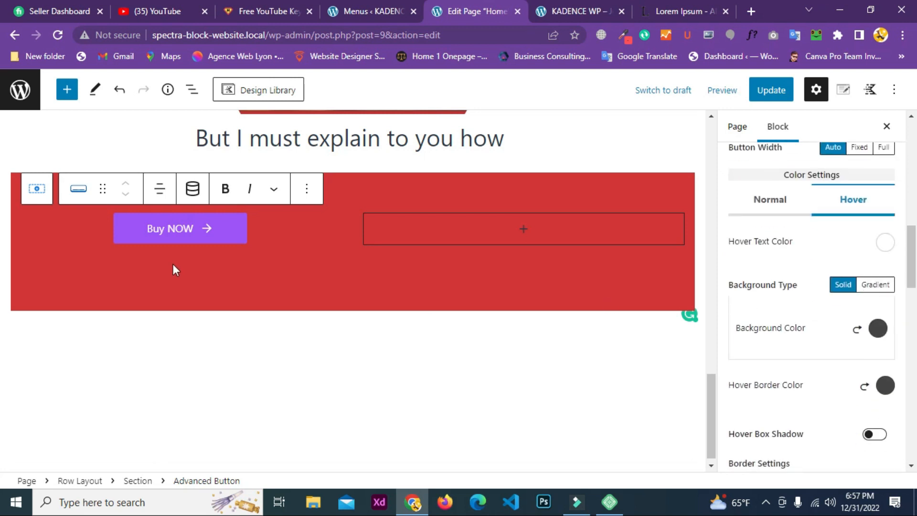
click(884, 242)
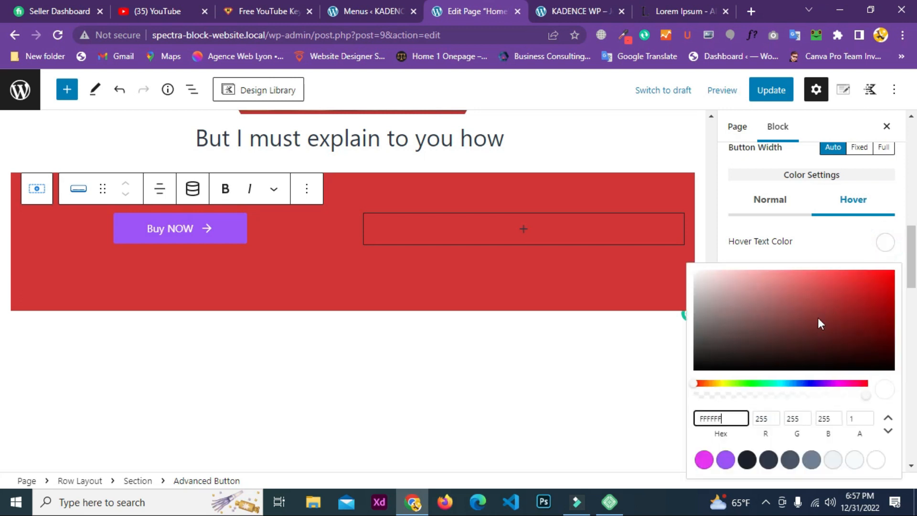
click(712, 363)
click(815, 242)
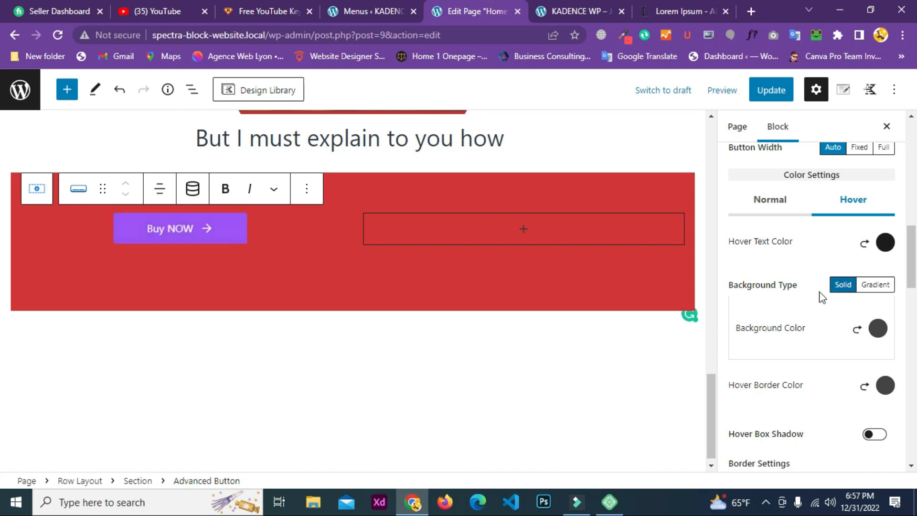
Set the Buy NOW button's solid hover background to the magenta palette color E637FA
click(865, 328)
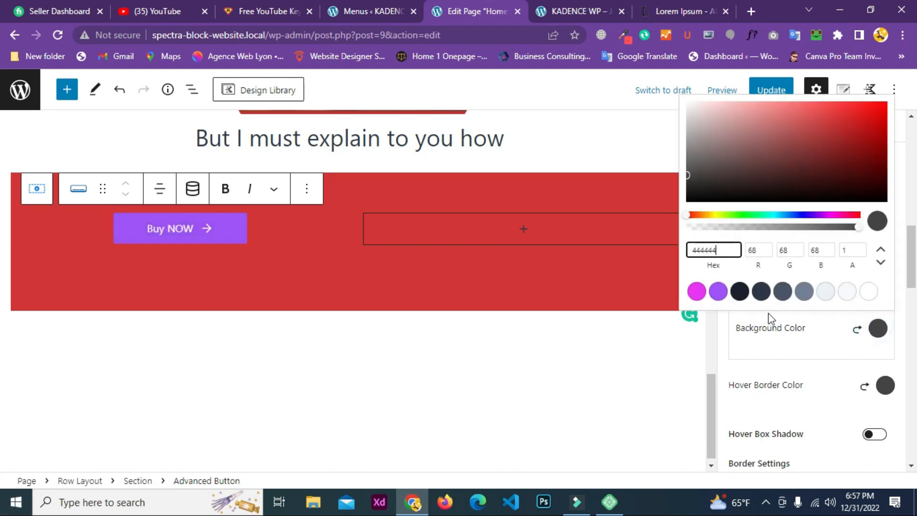
click(696, 291)
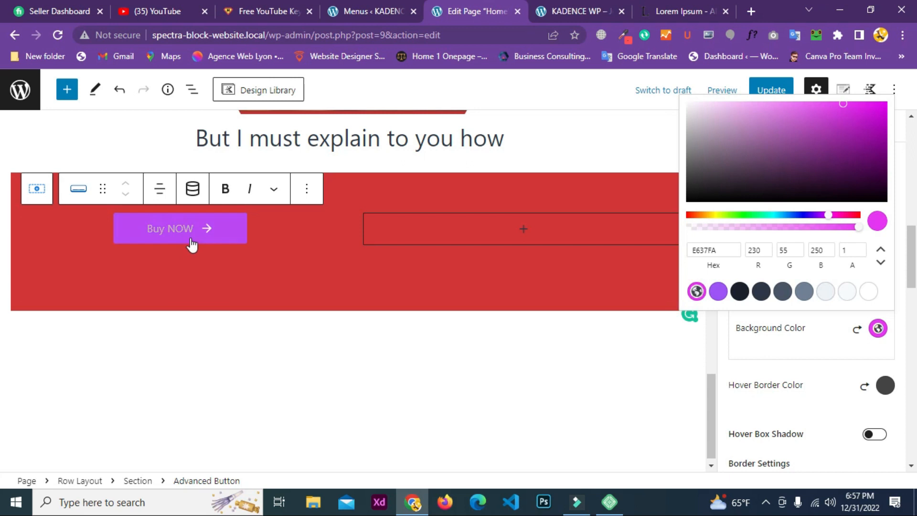
click(828, 348)
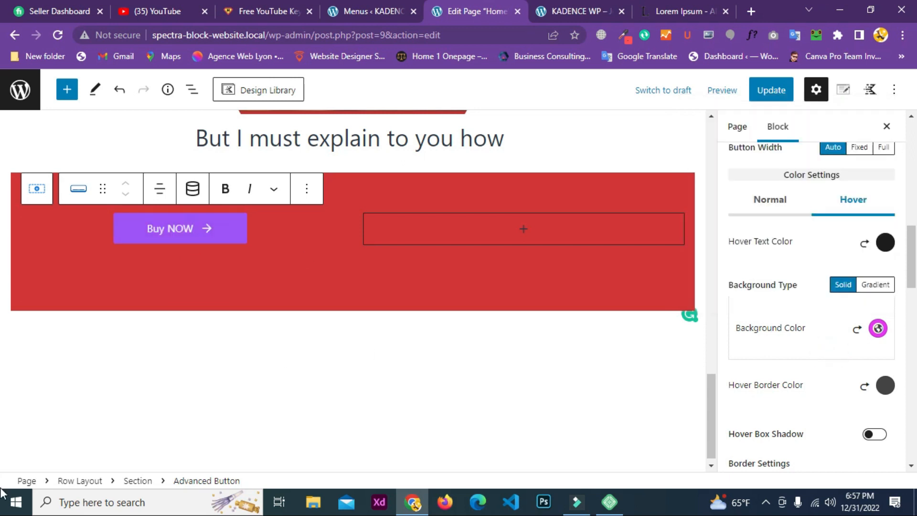
Make the Buy NOW button's hover border color fully transparent and update the page
scroll(842, 375, down, 3)
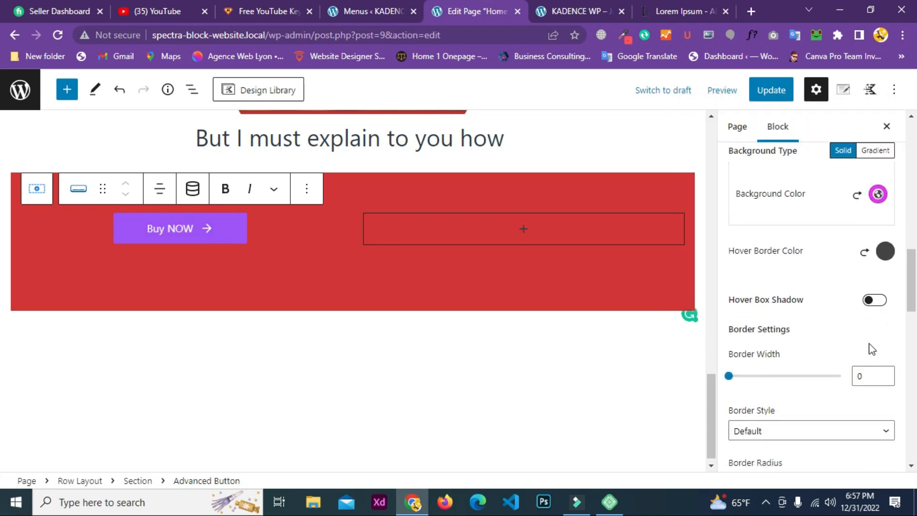
click(884, 252)
drag(866, 406, 695, 405)
click(848, 247)
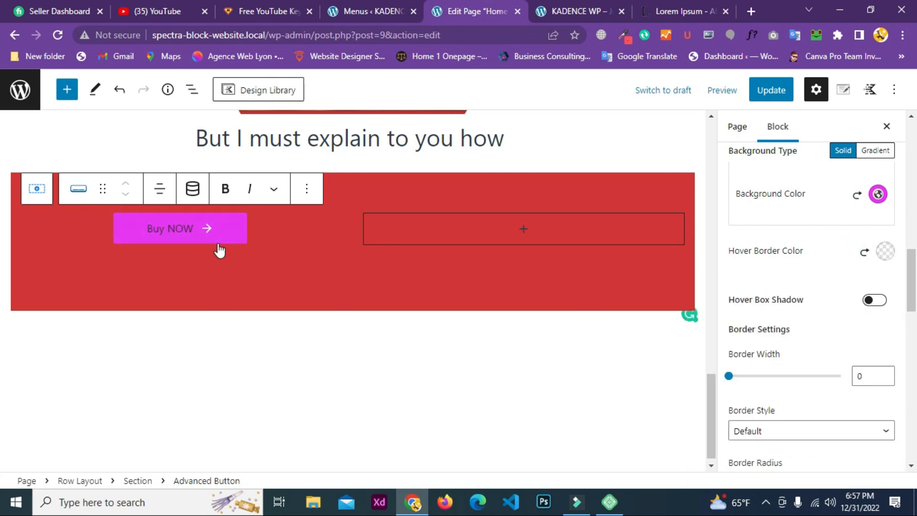
click(772, 92)
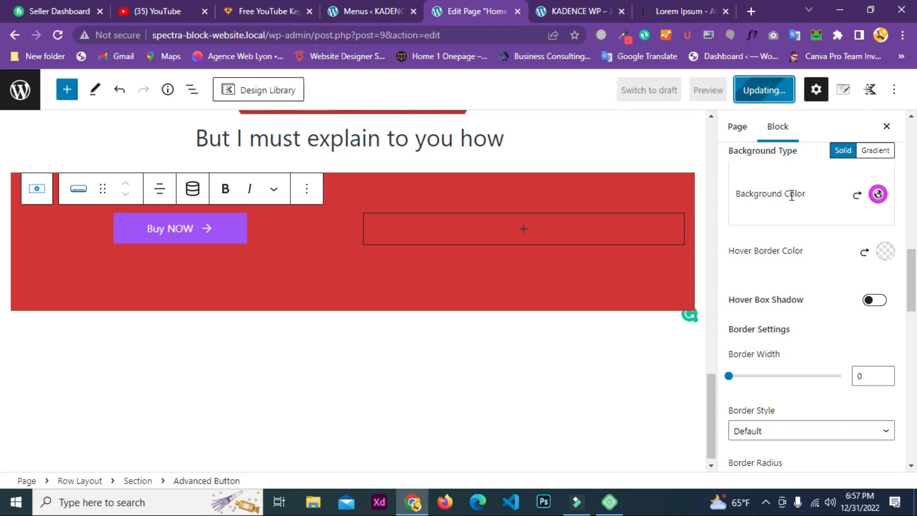
Reload the live page, check the Buy NOW button's hover styling in the red row, and return to the page editor
click(594, 9)
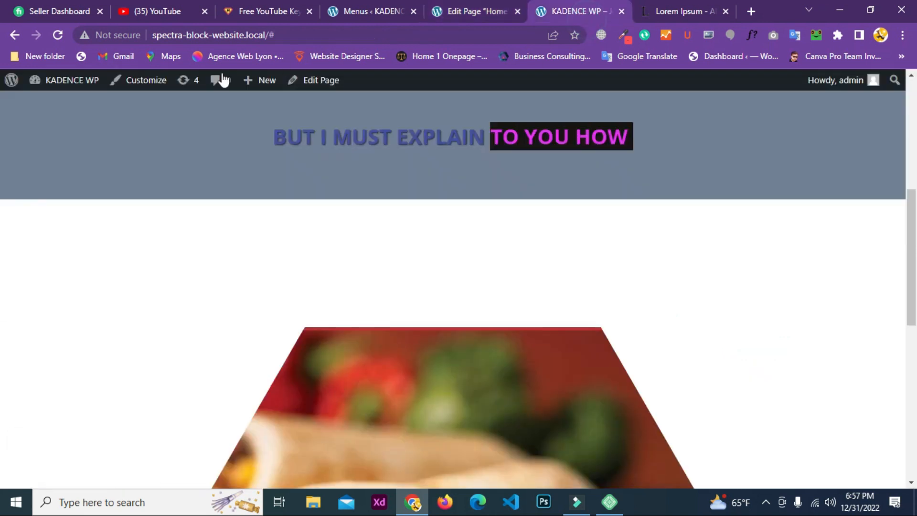
click(57, 39)
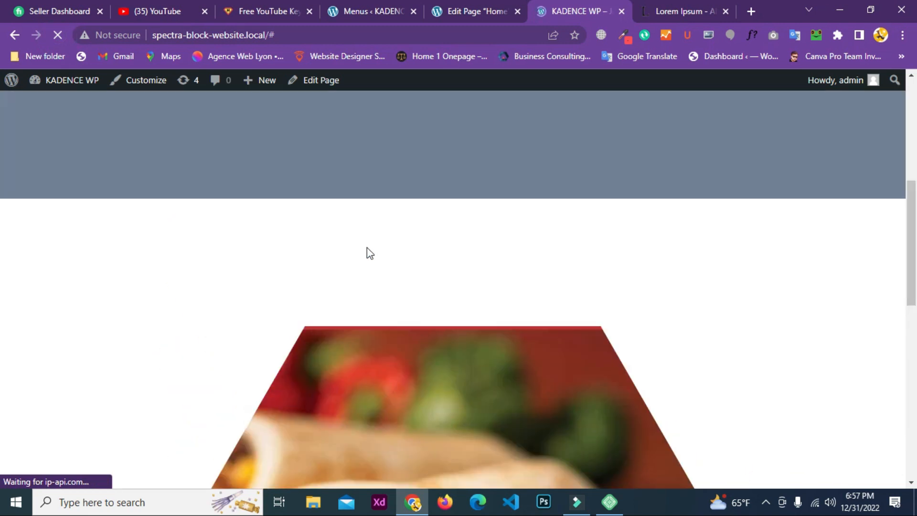
scroll(367, 253, down, 9)
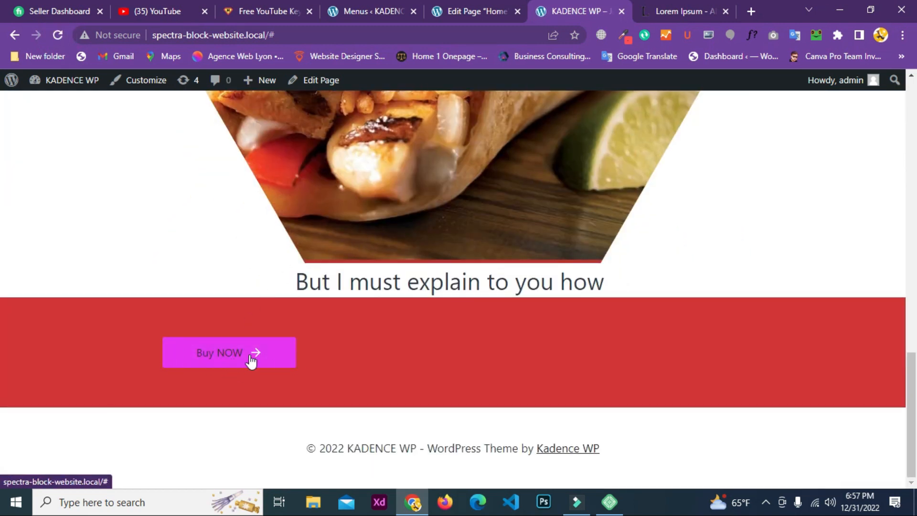
click(503, 3)
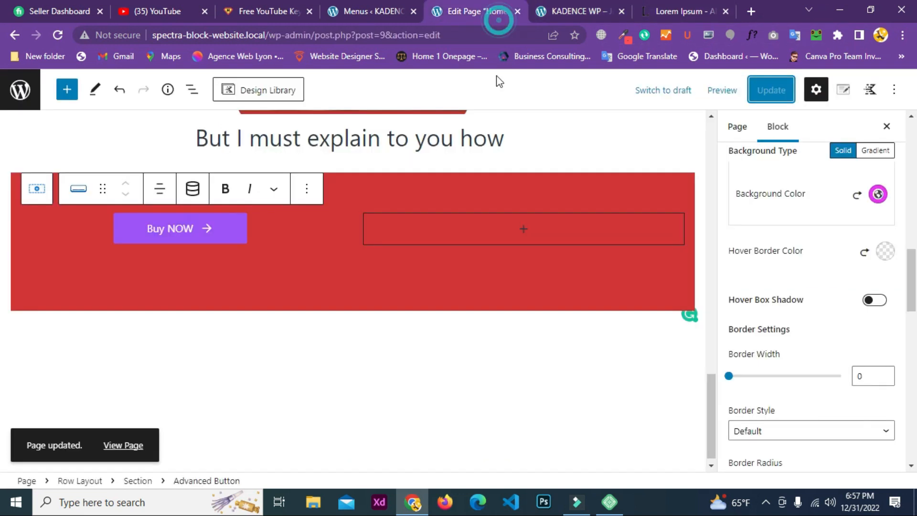
click(235, 233)
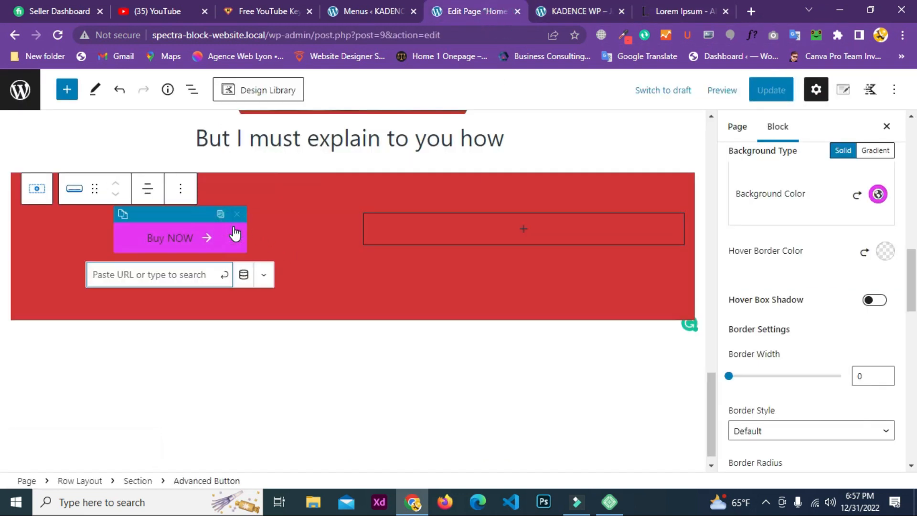
click(124, 215)
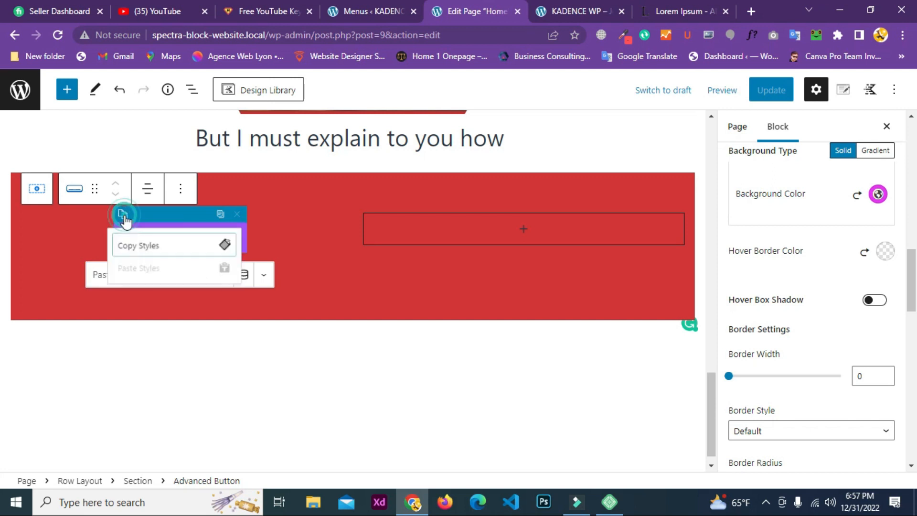
click(281, 223)
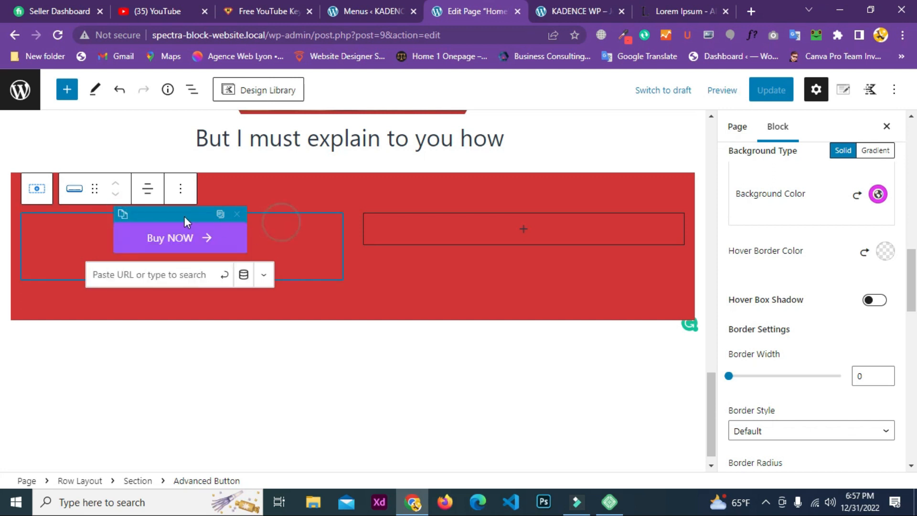
Duplicate the Buy NOW button block and remove the copy again
click(180, 188)
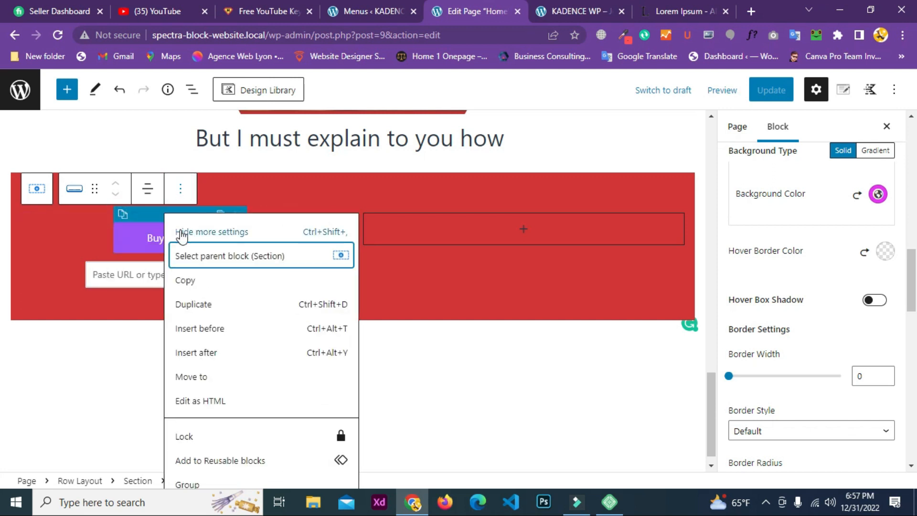
click(191, 305)
click(279, 277)
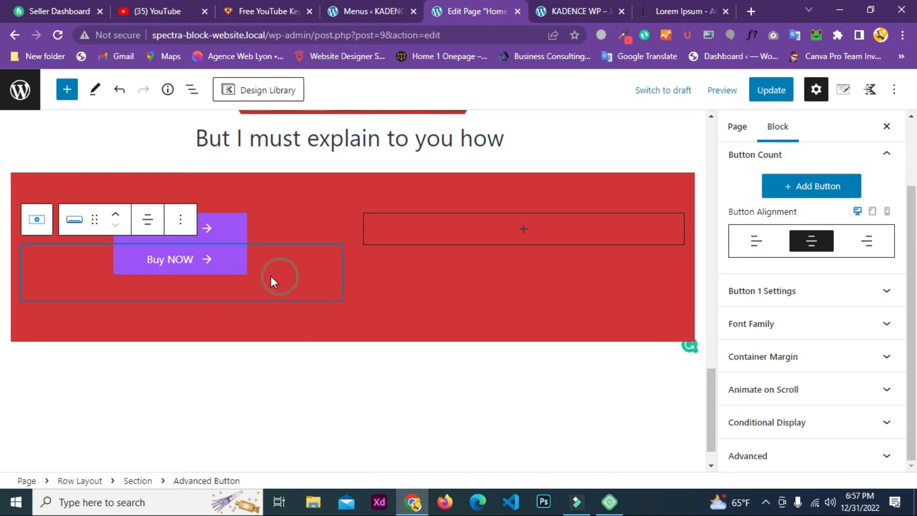
click(216, 262)
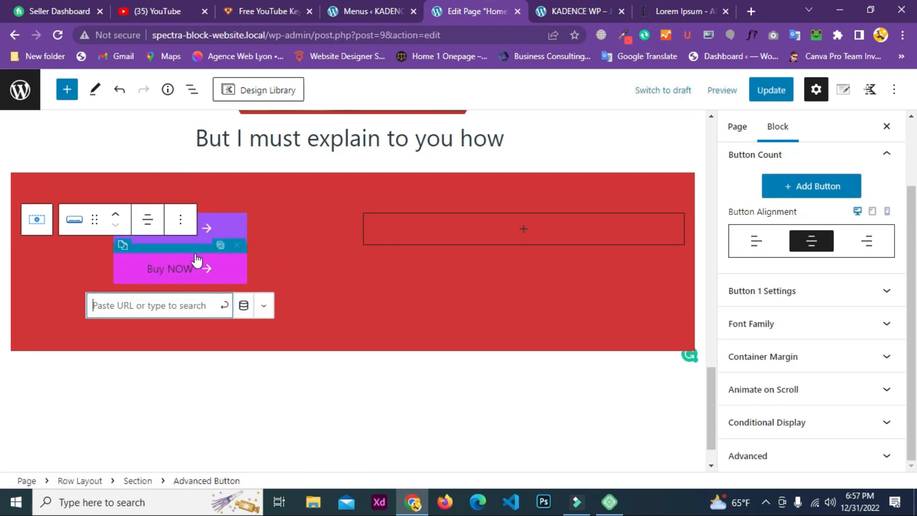
click(180, 219)
scroll(234, 420, down, 2)
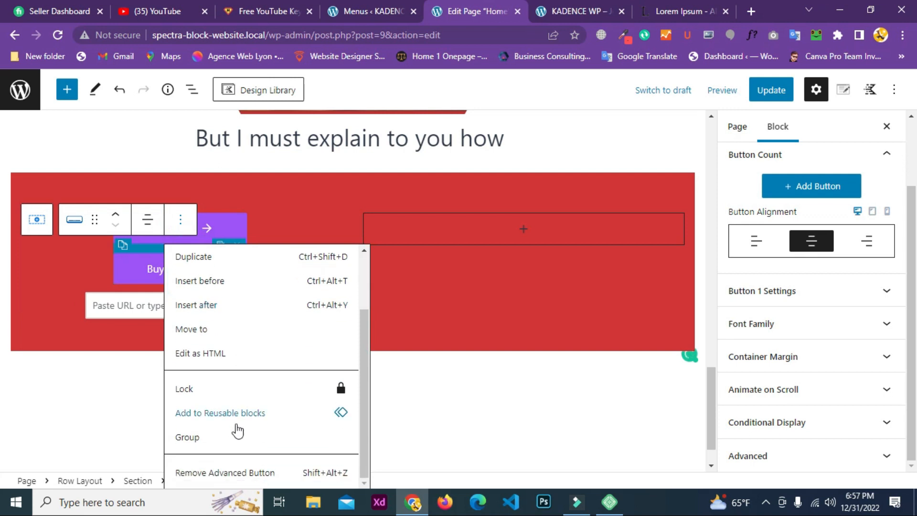
click(232, 472)
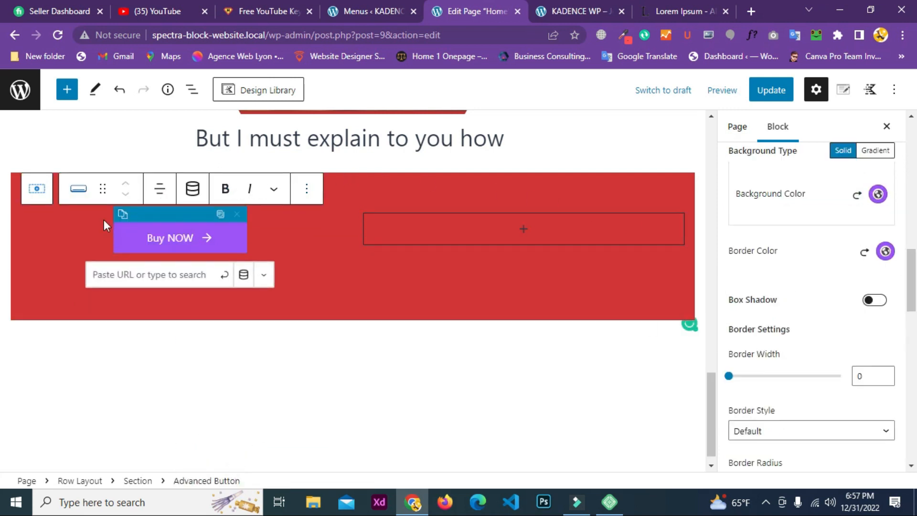
Duplicate the Buy NOW button block and move the copy into the red row's empty second column
click(307, 188)
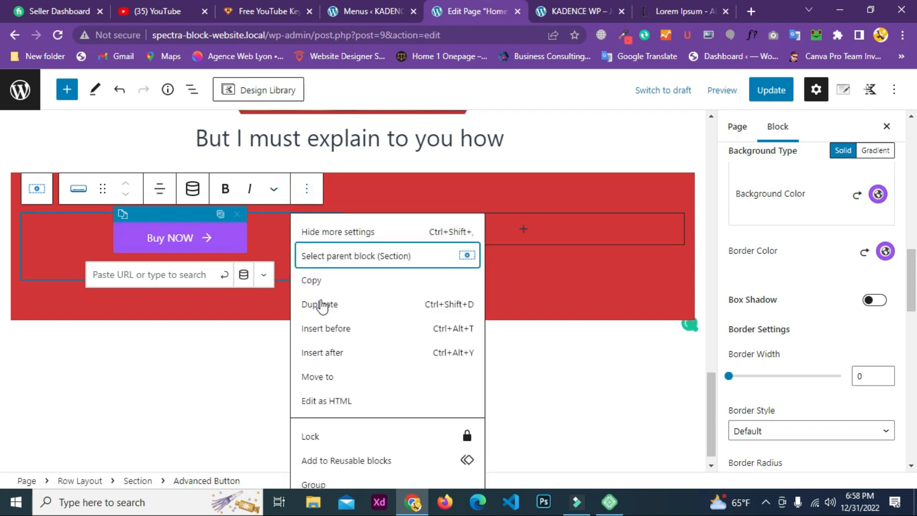
click(304, 304)
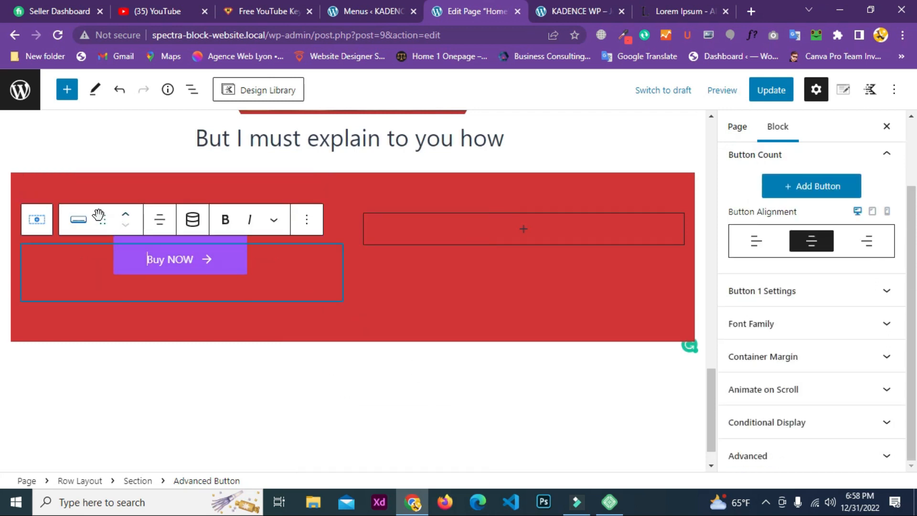
drag(102, 219, 481, 227)
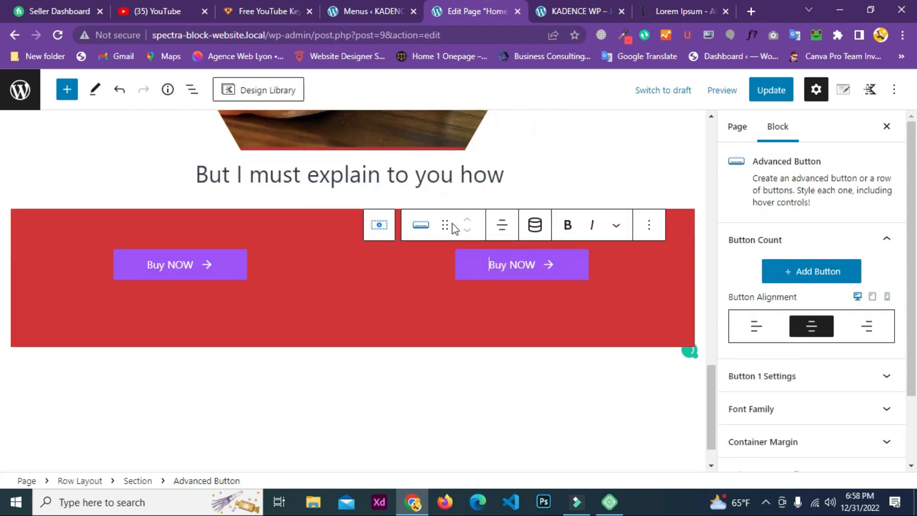
click(460, 315)
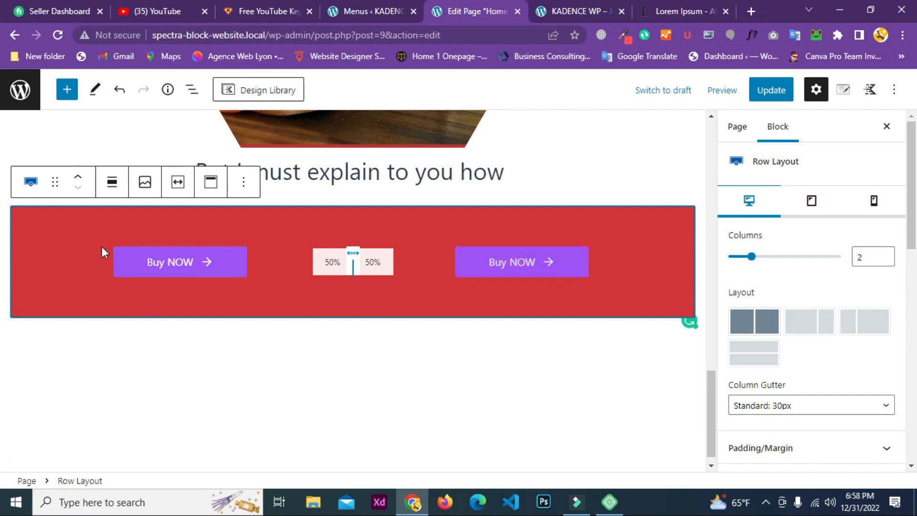
Add a second Buy NOW button to the Advanced Button block in the red row's first column and update the page
click(234, 265)
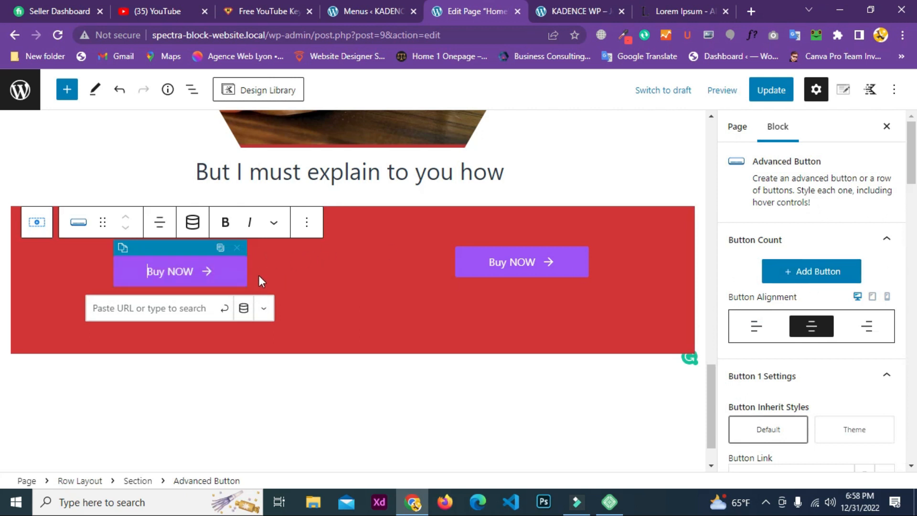
click(789, 276)
click(344, 263)
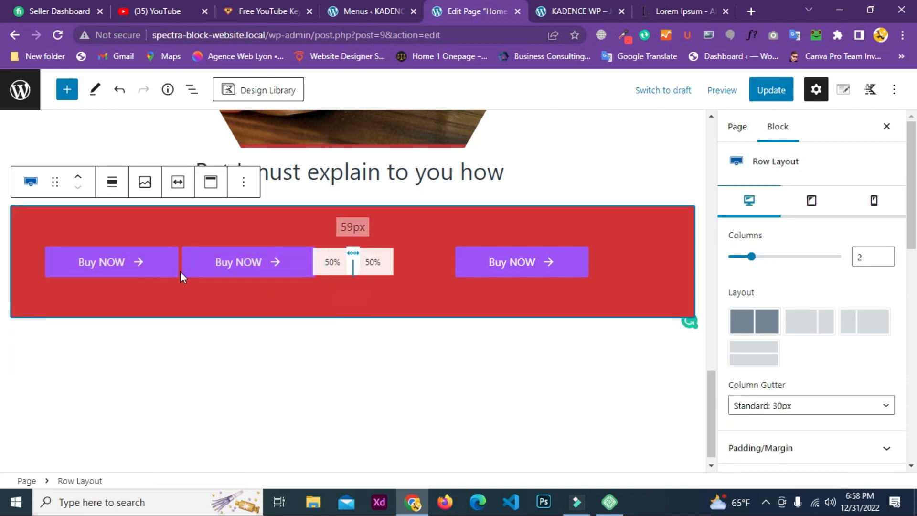
click(771, 89)
Reload the live page, check the Buy NOW buttons in the red row, and return to the page editor
click(576, 11)
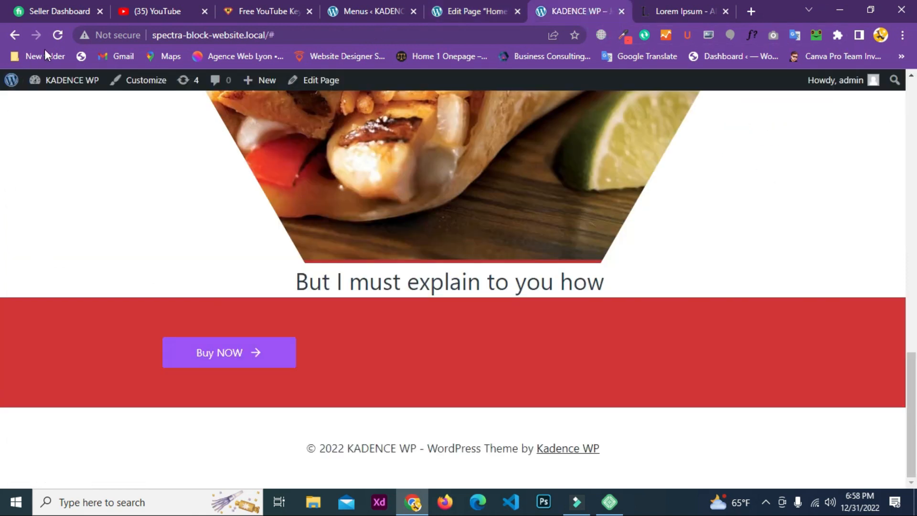
click(64, 33)
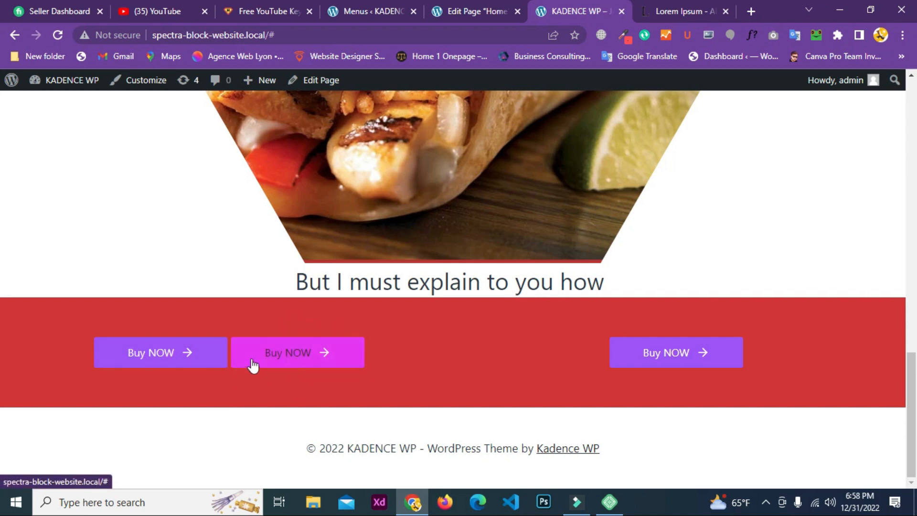
click(475, 11)
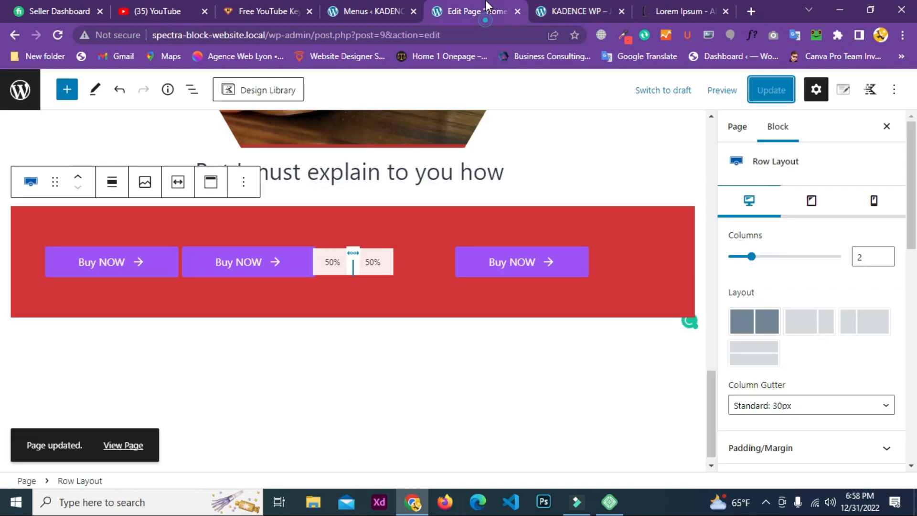
Insert a Kadence Count Up block directly below the red row
scroll(520, 351, down, 1)
scroll(520, 348, up, 4)
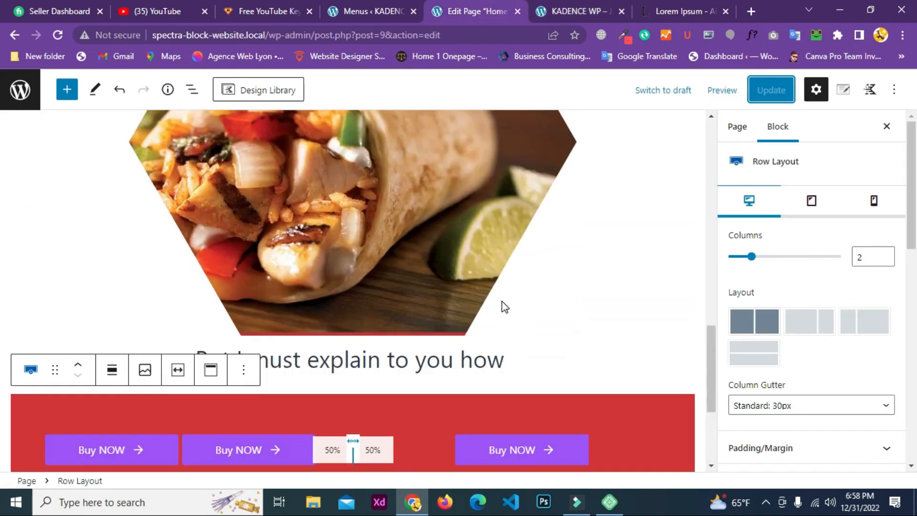
scroll(503, 305, down, 4)
click(342, 202)
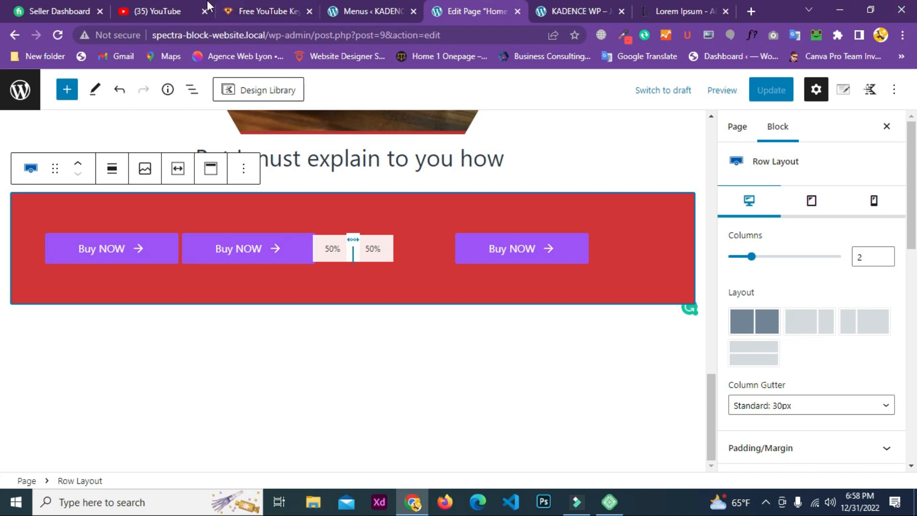
click(69, 93)
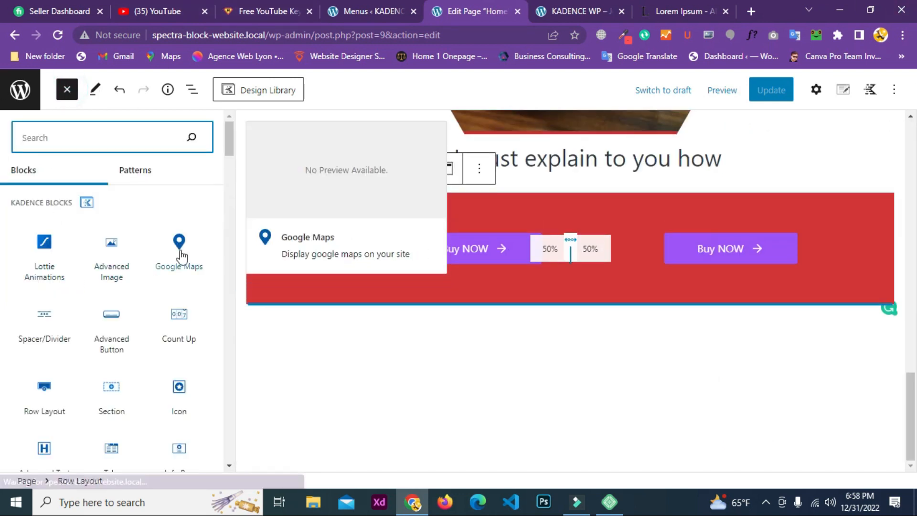
scroll(180, 254, down, 3)
scroll(35, 282, up, 1)
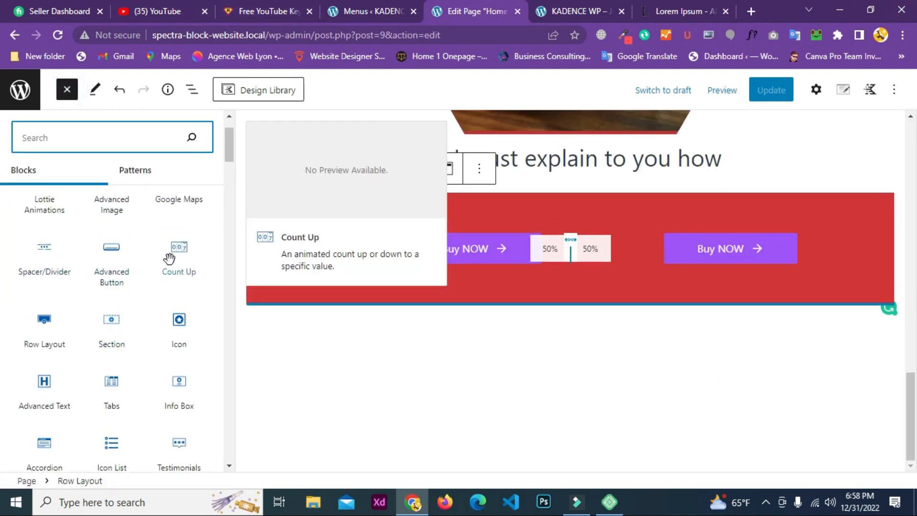
click(179, 253)
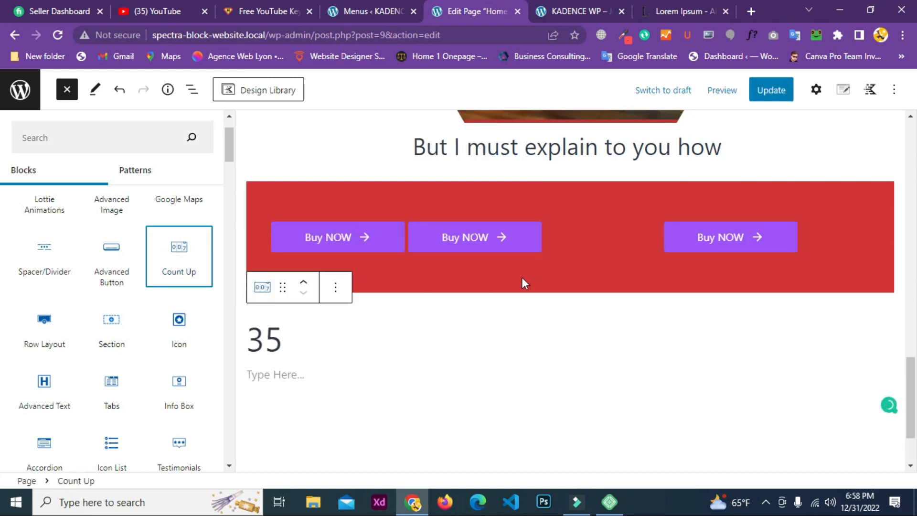
Title the Count Up block below the red row "Project"
scroll(278, 318, down, 2)
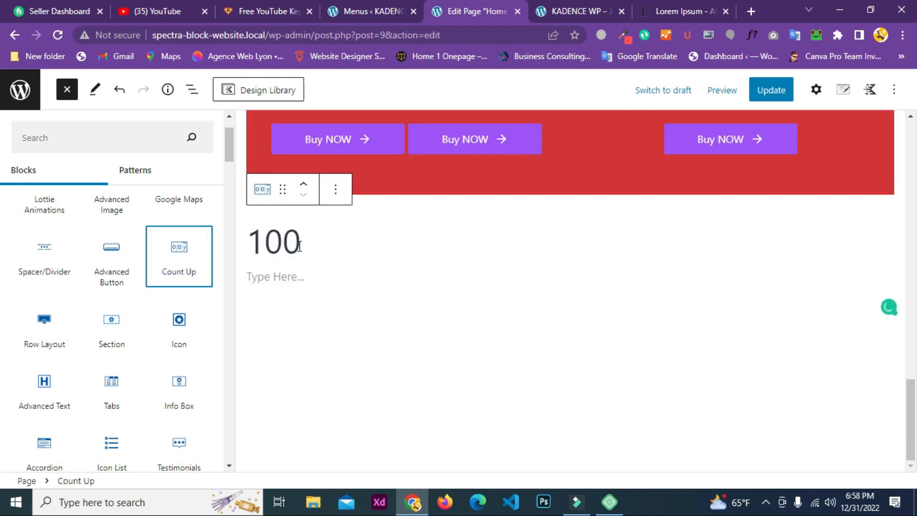
click(299, 246)
scroll(432, 288, down, 3)
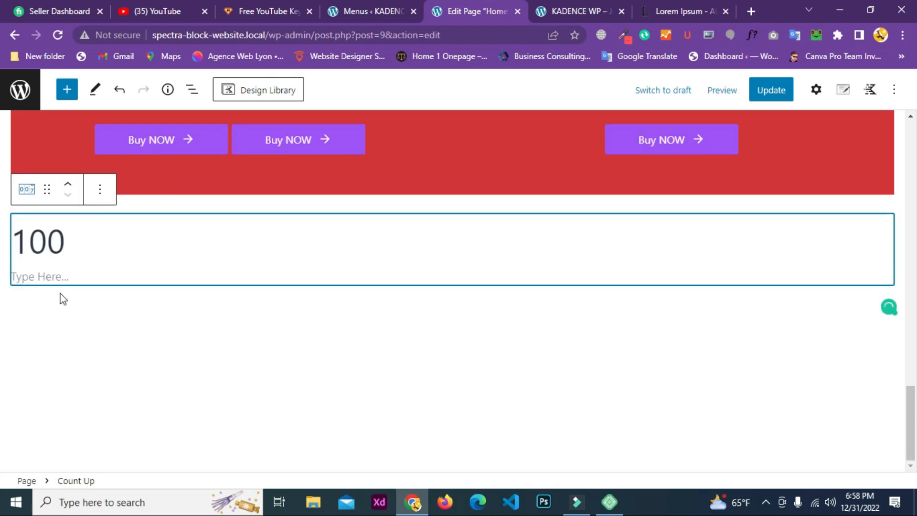
click(56, 276)
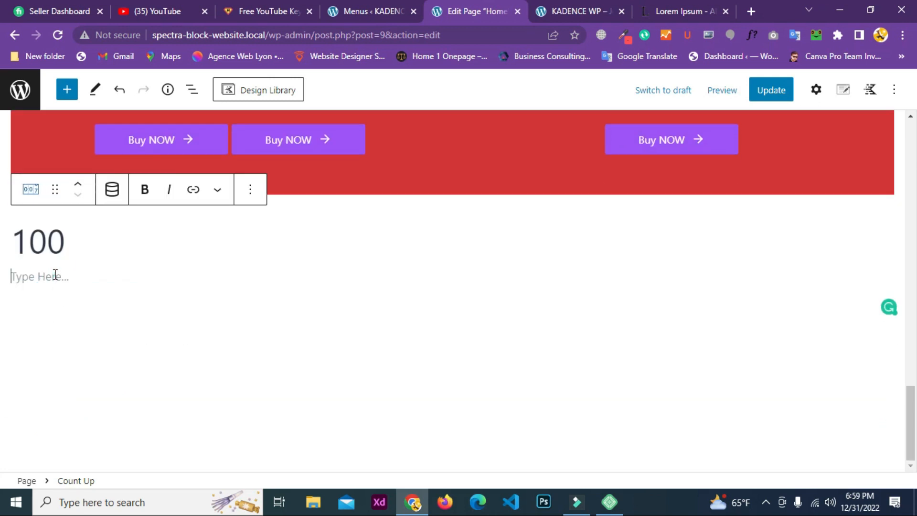
text(Project)
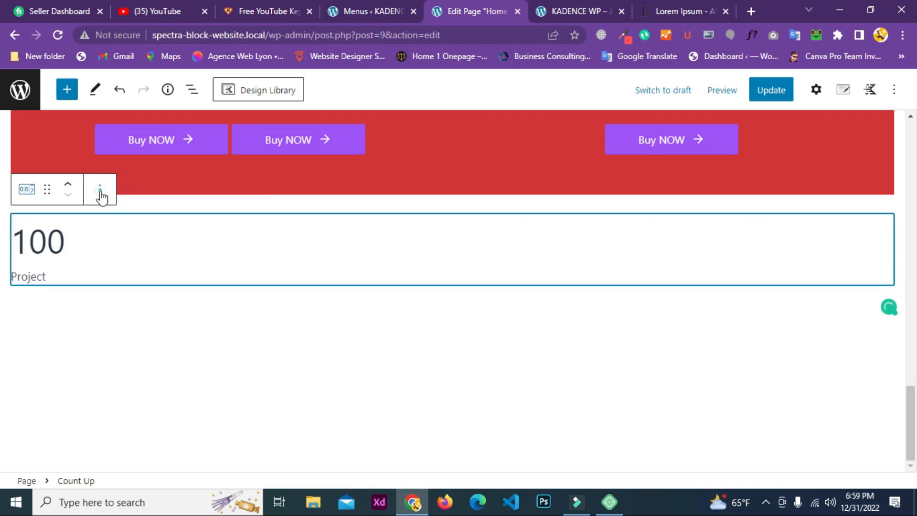
Remove the "Project" Count Up block from below the red row
click(100, 190)
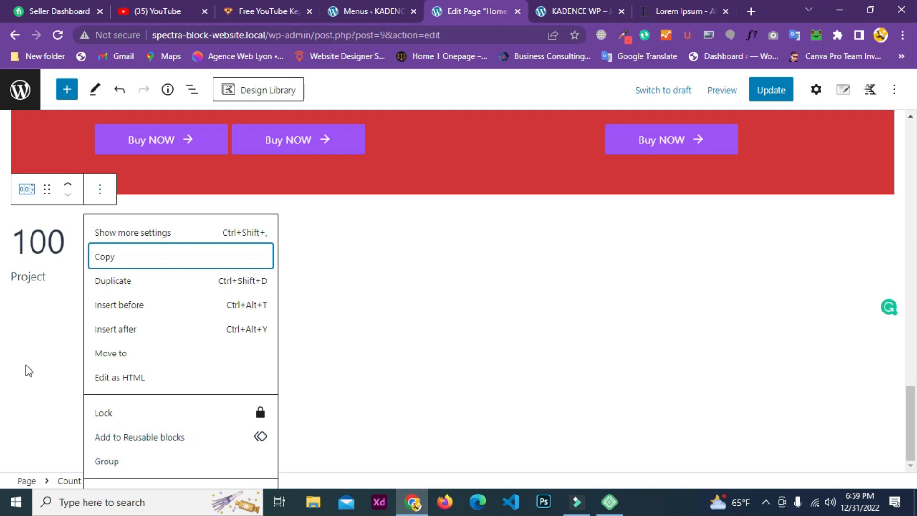
scroll(25, 365, up, 7)
scroll(351, 351, down, 5)
scroll(133, 482, down, 2)
click(128, 473)
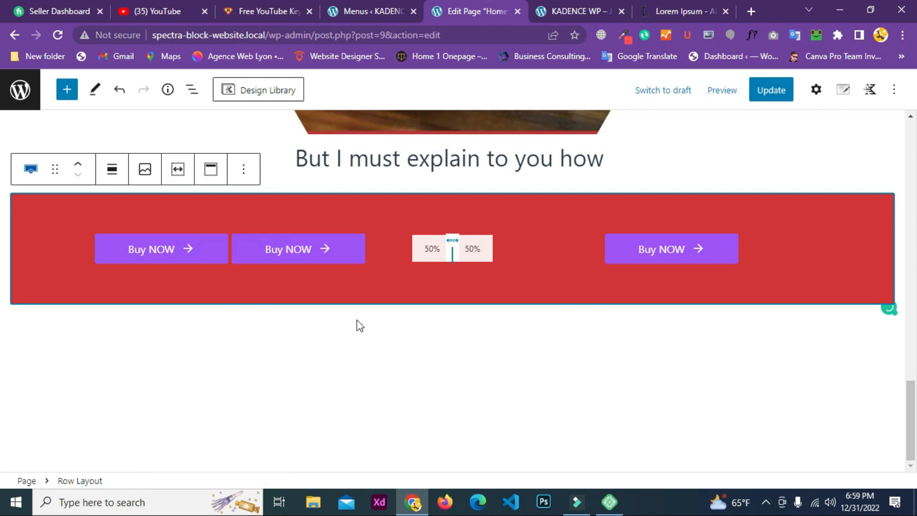
Add a Row Layout block with three equal columns below the red row
click(815, 89)
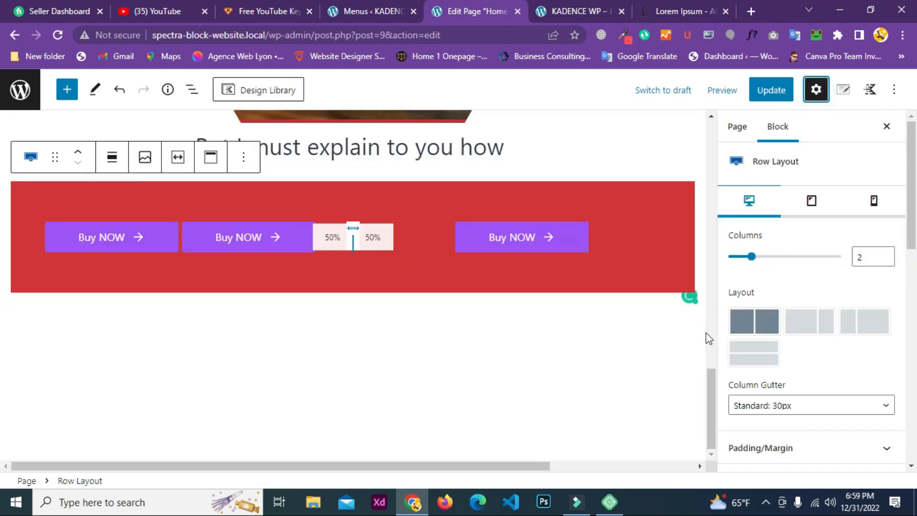
scroll(792, 299, down, 2)
scroll(714, 271, up, 4)
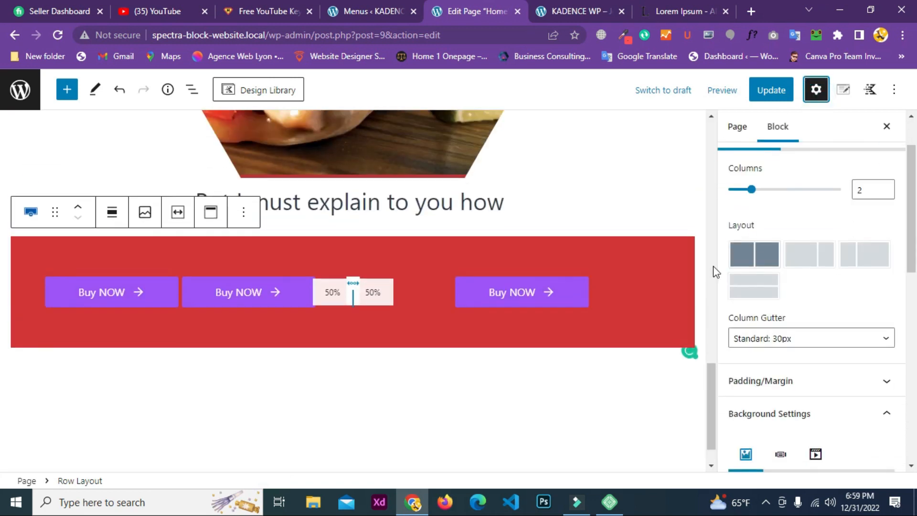
scroll(582, 357, down, 1)
scroll(620, 356, down, 3)
click(680, 345)
click(686, 331)
click(585, 435)
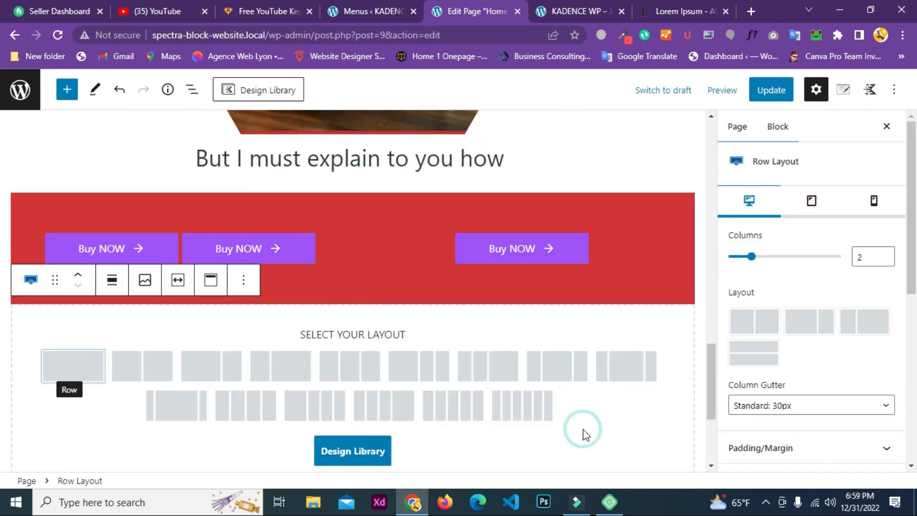
click(357, 373)
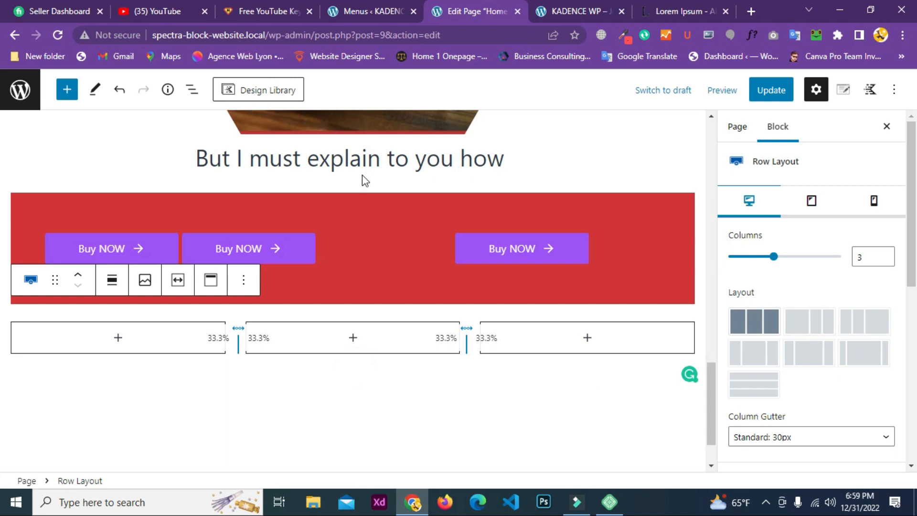
scroll(362, 180, down, 1)
click(118, 270)
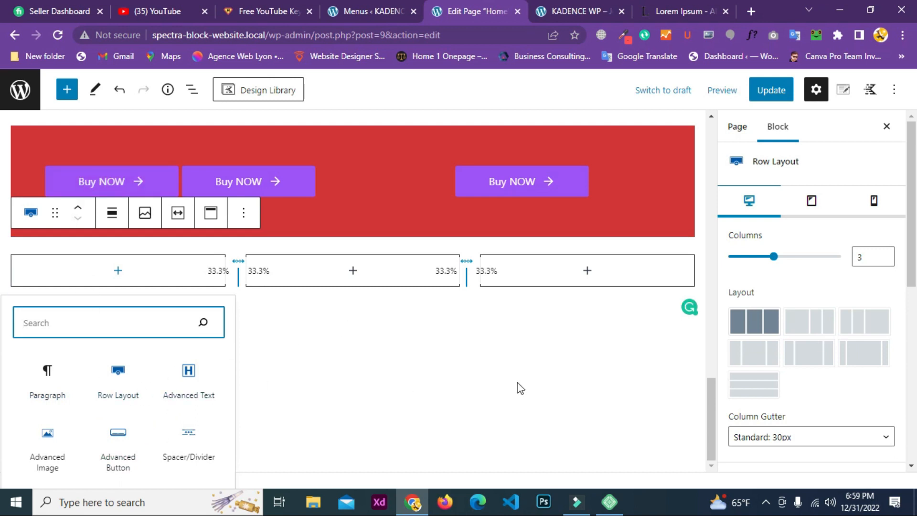
click(705, 397)
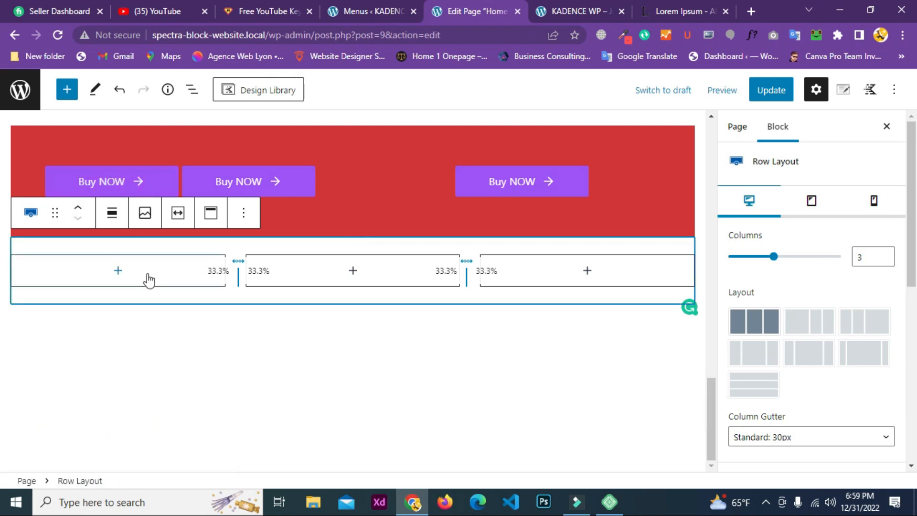
Insert a Kadence Count Up block and move it into the first column of the new three-column row
click(66, 89)
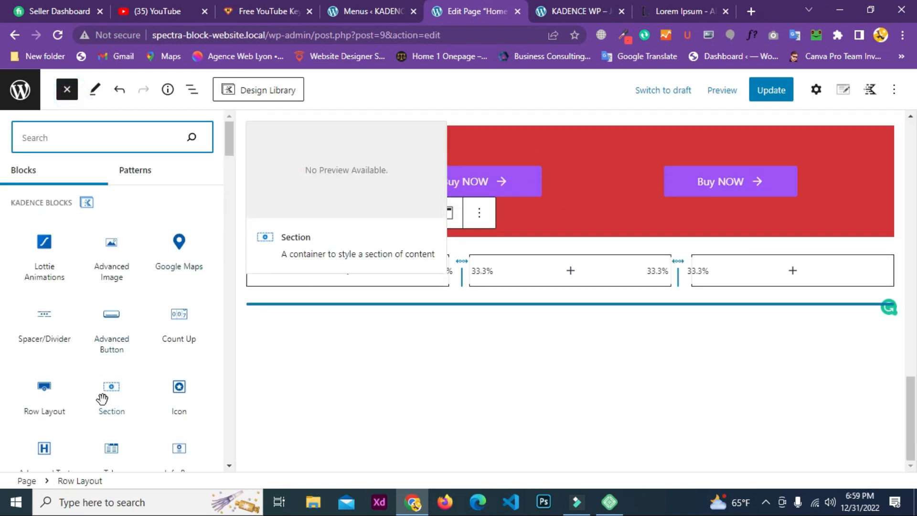
click(179, 319)
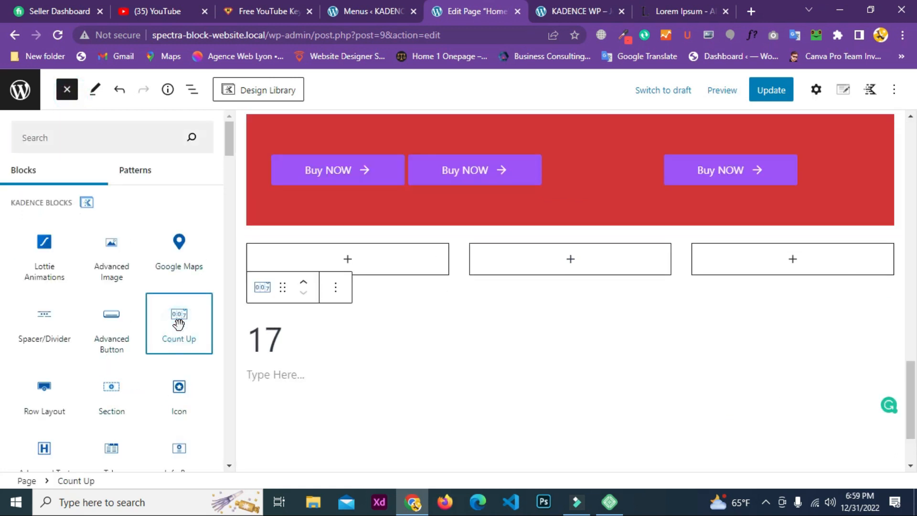
click(278, 288)
click(150, 393)
scroll(222, 337, down, 3)
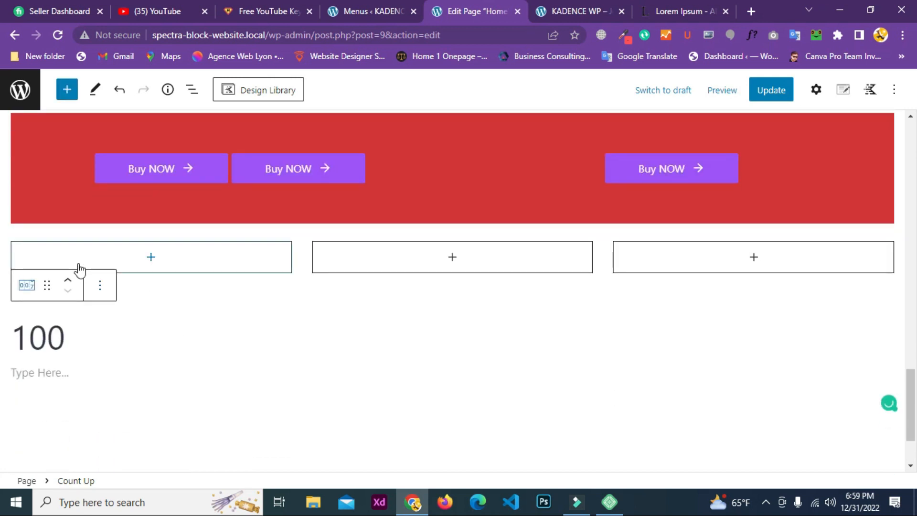
drag(47, 285, 126, 258)
scroll(311, 243, down, 1)
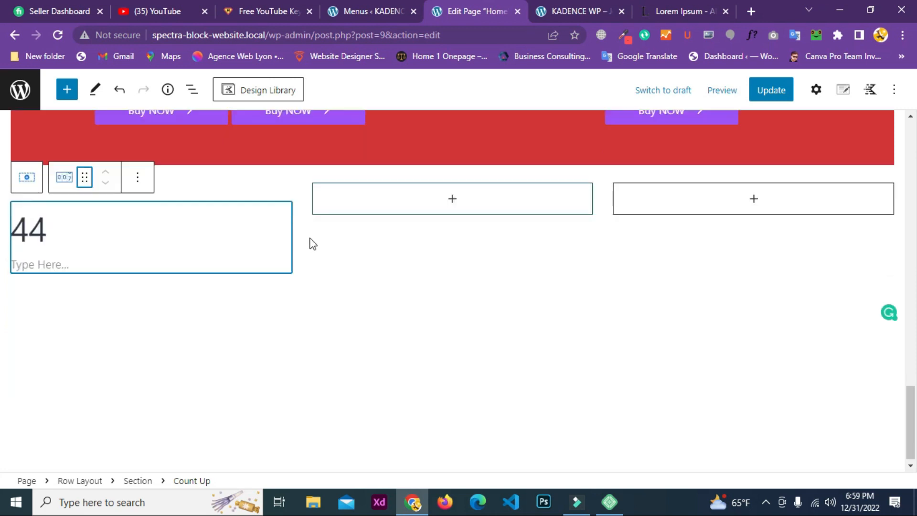
Title the Count Up block in the first column "Client"
click(58, 254)
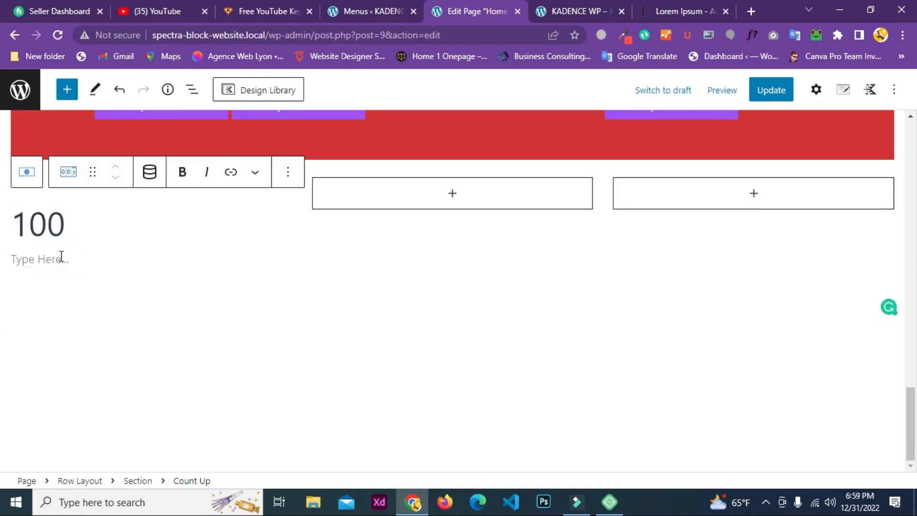
text(Cli)
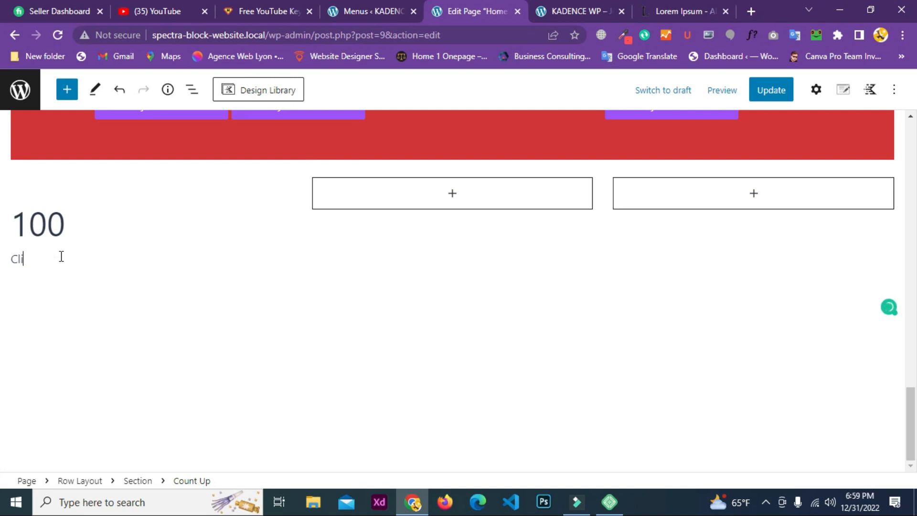
text(ent)
click(112, 235)
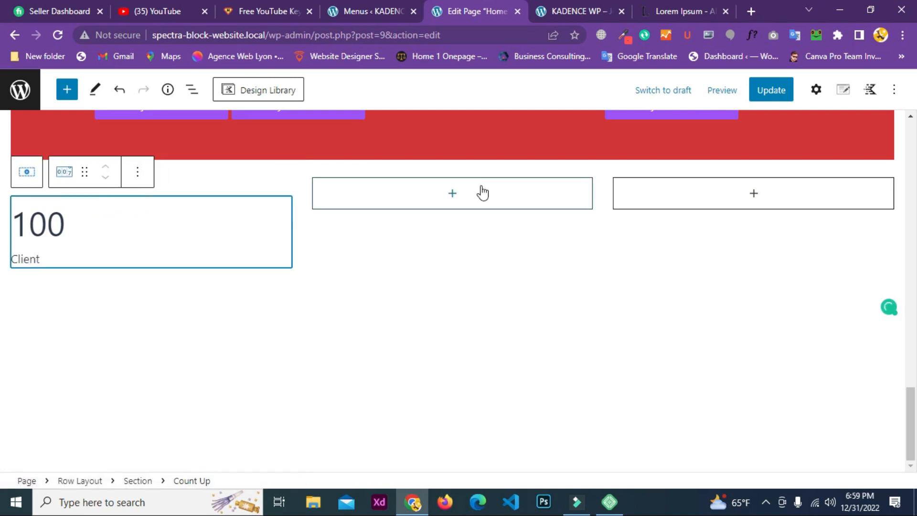
Show the block settings for the "Client" Count Up block and set its starting number to 5
click(816, 89)
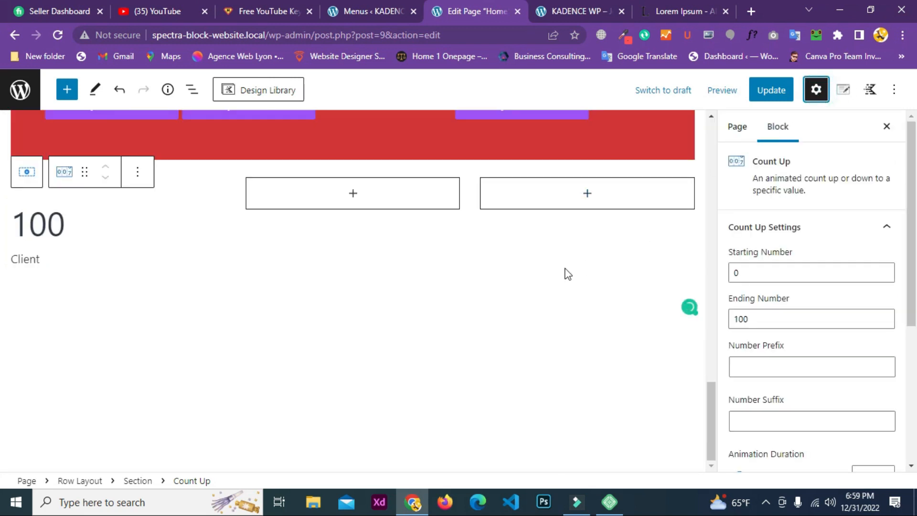
scroll(893, 273, down, 3)
click(94, 229)
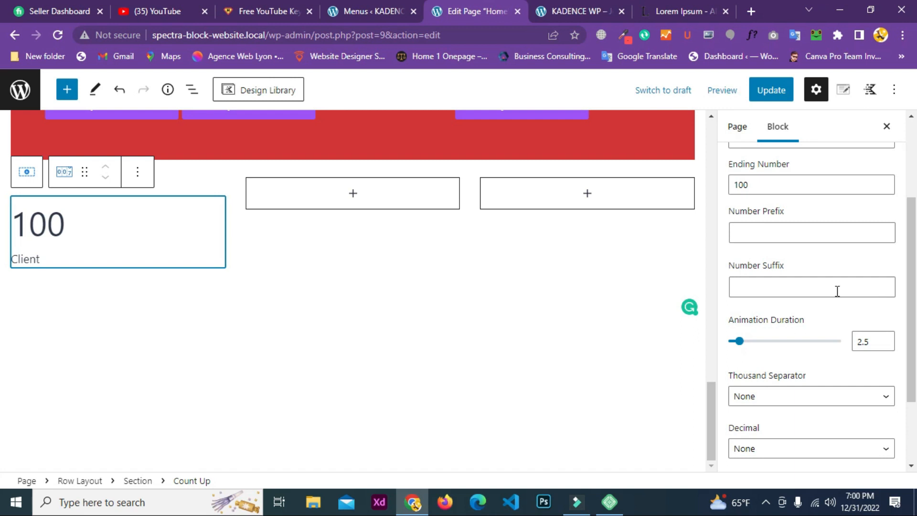
scroll(837, 291, up, 3)
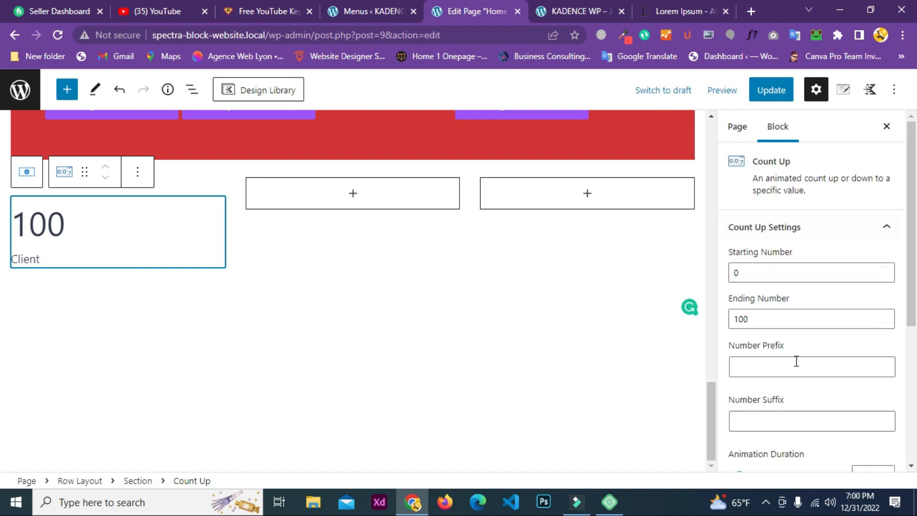
scroll(796, 308, down, 2)
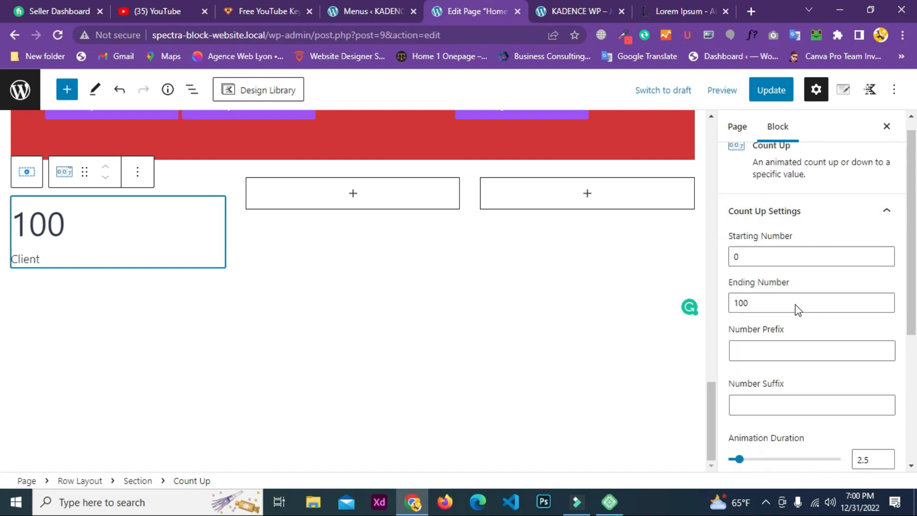
click(47, 263)
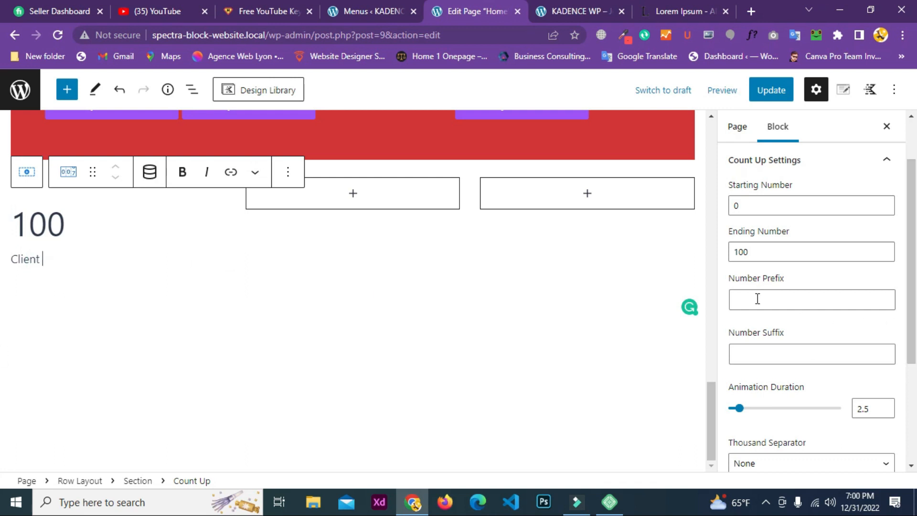
click(751, 205)
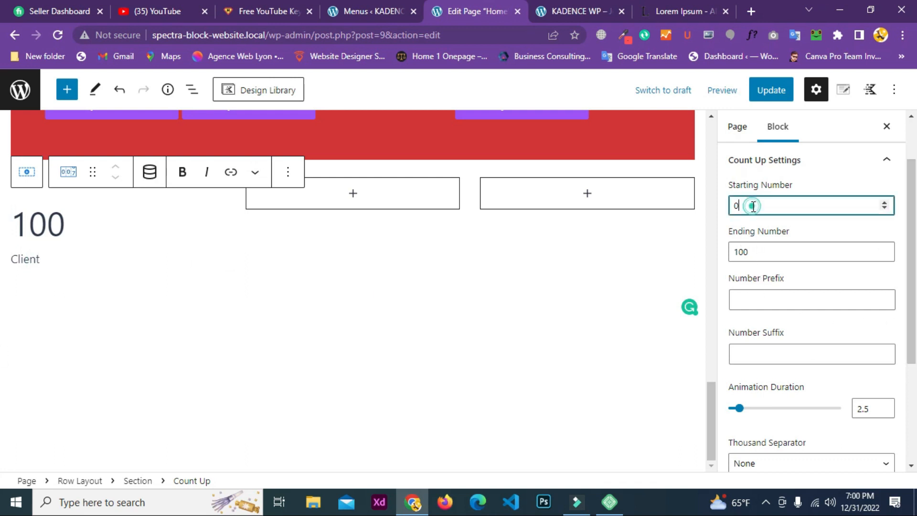
click(748, 206)
drag(747, 207, 736, 206)
text(5)
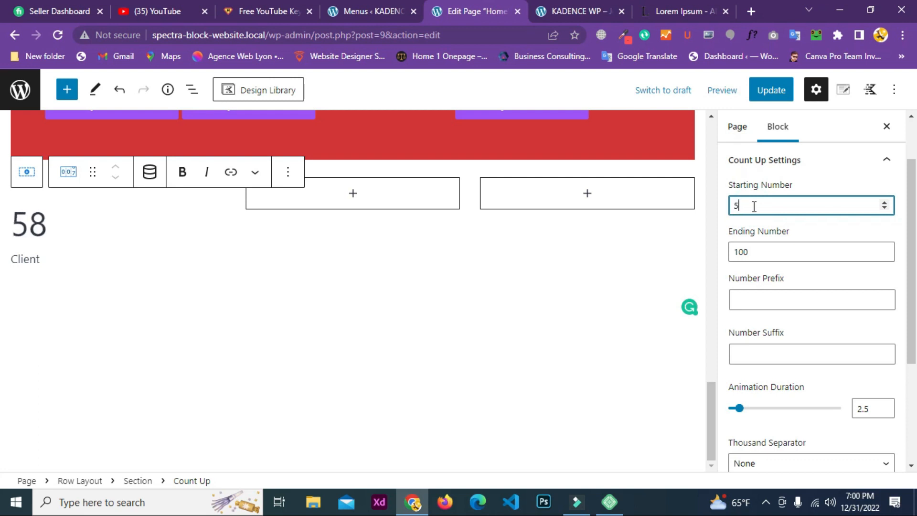
Try "+", "_" and "-" in turn as the number prefix of the "Client" counter
click(756, 252)
click(765, 297)
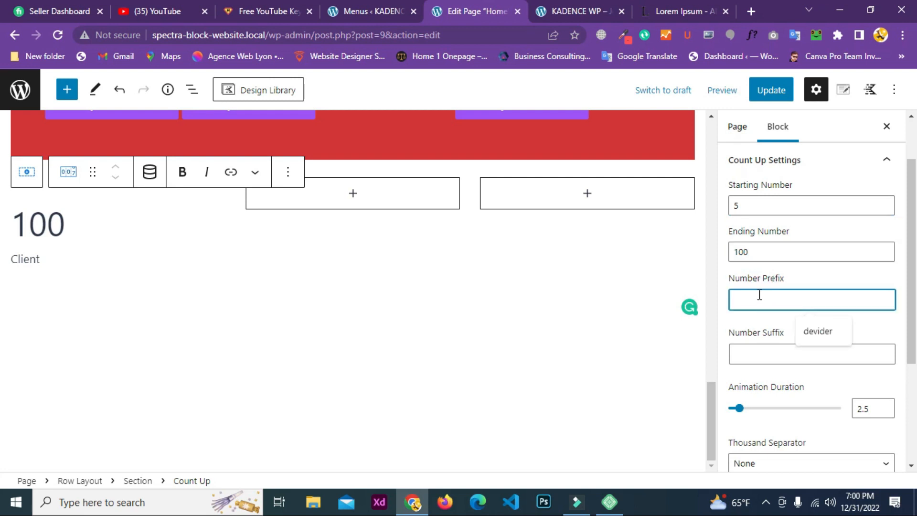
text(+)
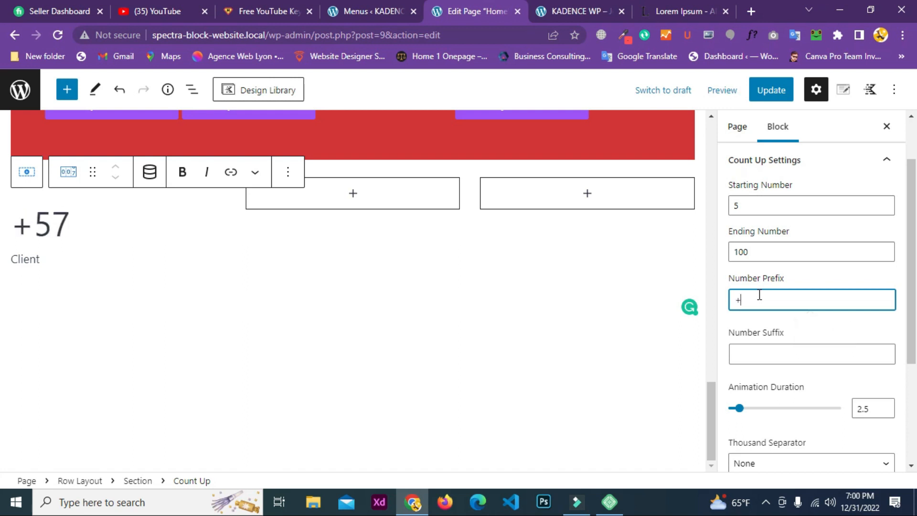
key(BackSpace)
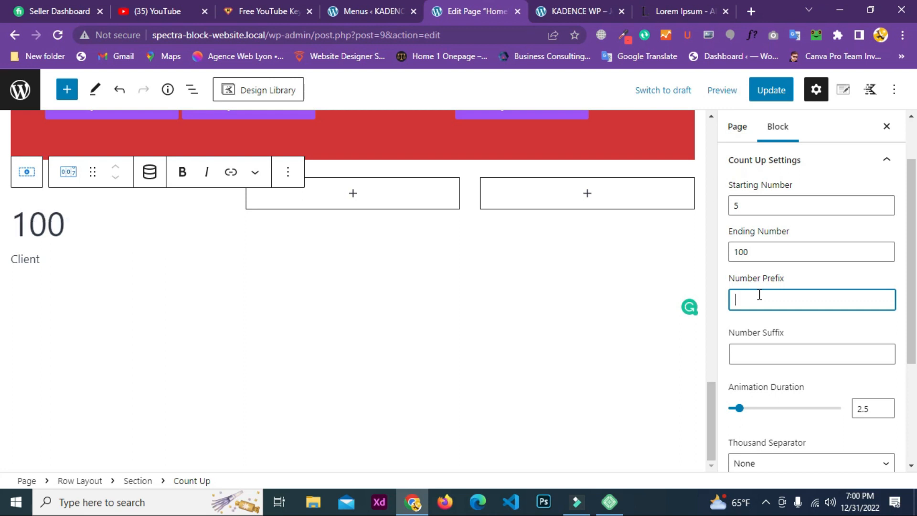
text(_)
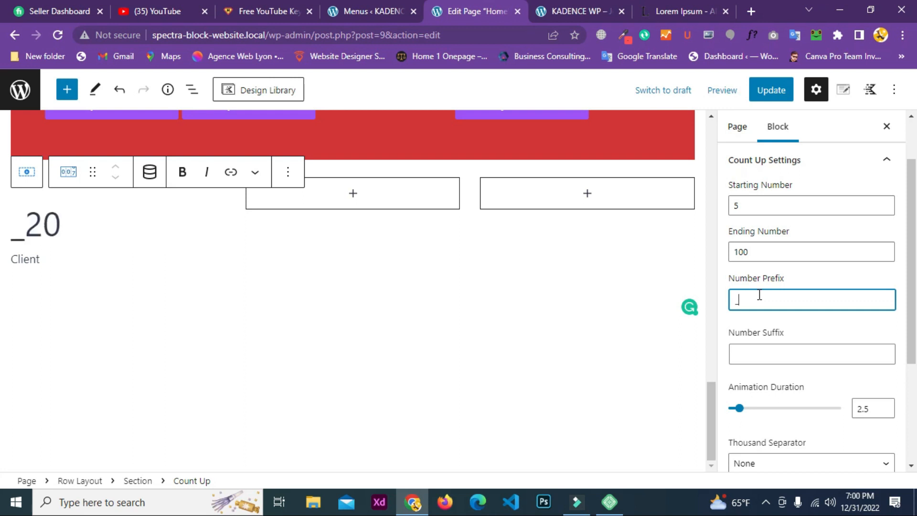
key(BackSpace)
text(-)
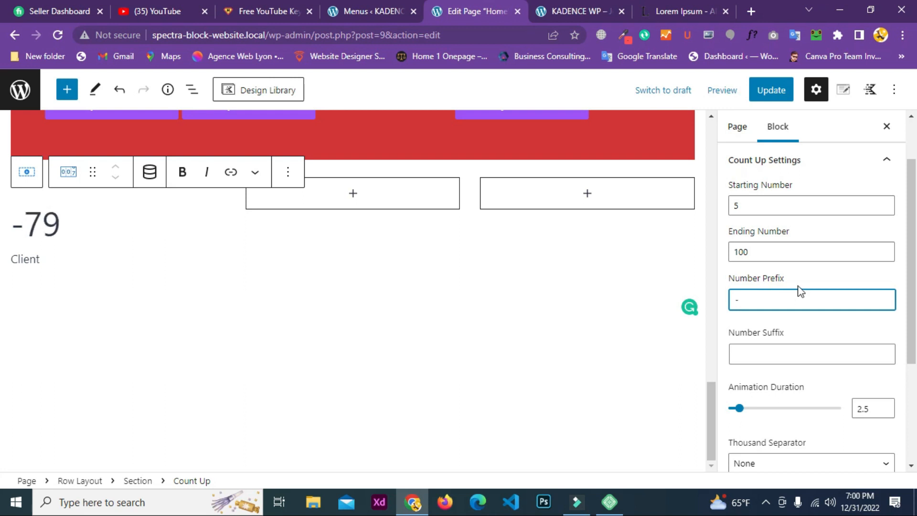
Set the "Client" counter's number suffix to "+" and clear its number prefix
scroll(788, 282, down, 3)
click(763, 221)
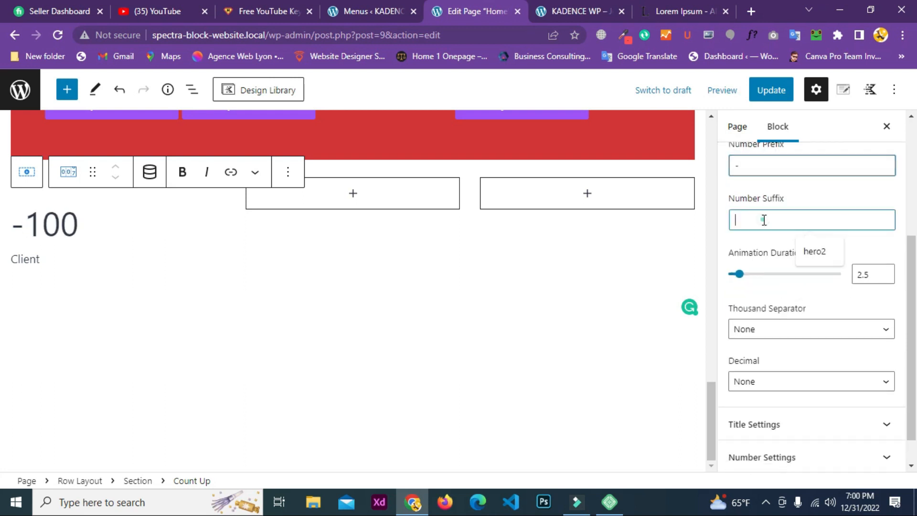
text(+)
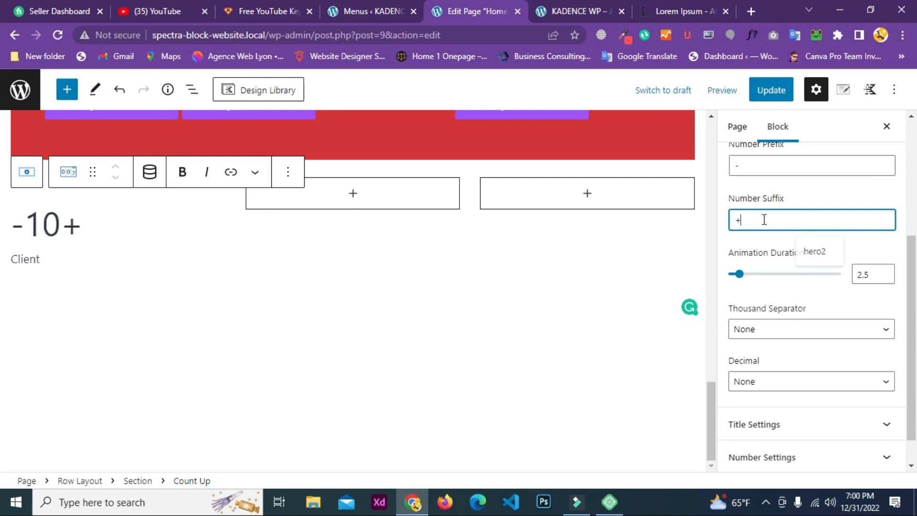
scroll(756, 218, up, 2)
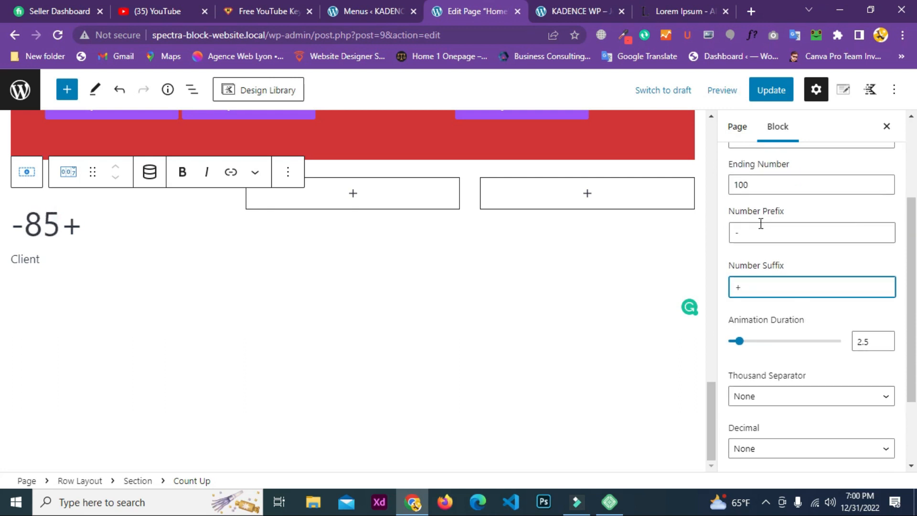
click(751, 231)
key(BackSpace)
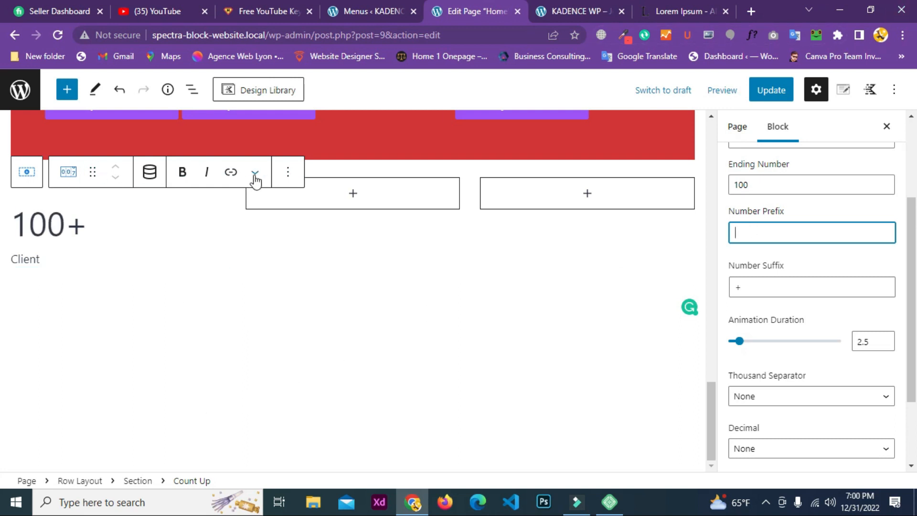
Duplicate the "Client" Count Up block and move the copy into the second column of the row
click(287, 177)
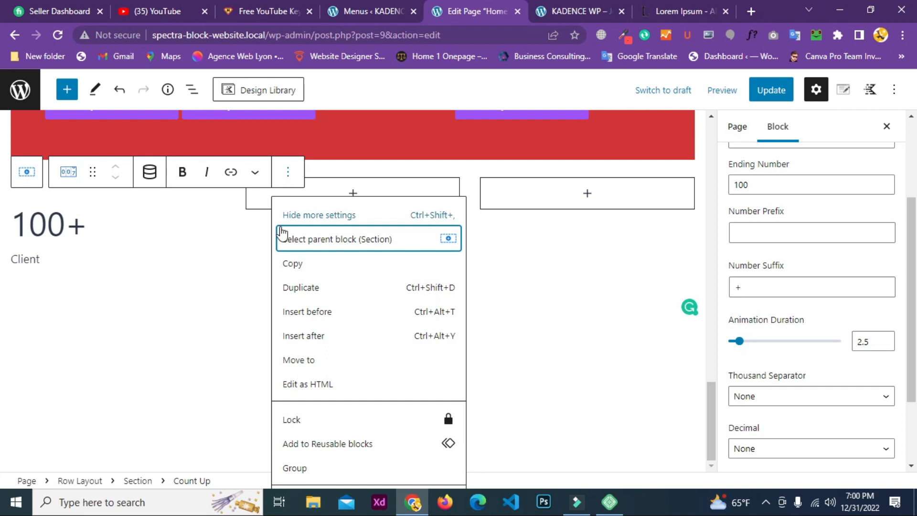
click(299, 289)
drag(92, 263, 349, 211)
click(357, 247)
Duplicate the second column's Count Up block and move the copy into the empty third column
click(372, 185)
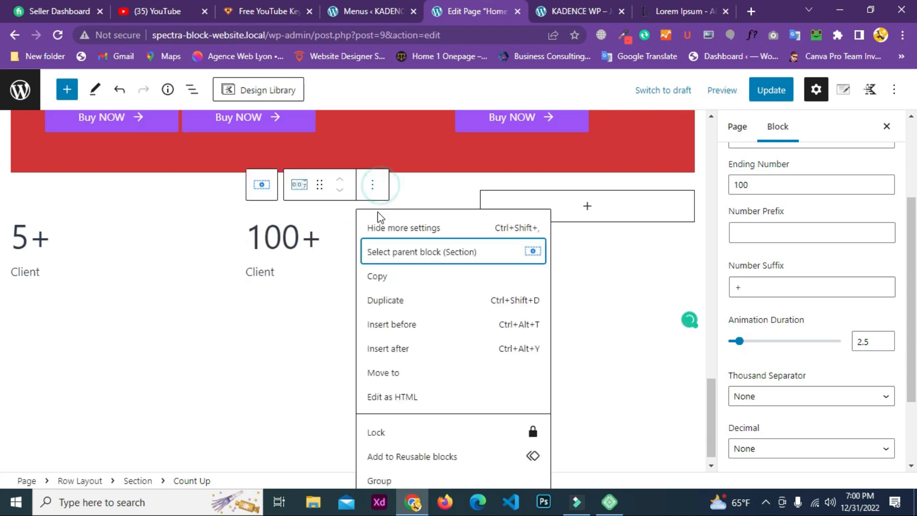
click(398, 308)
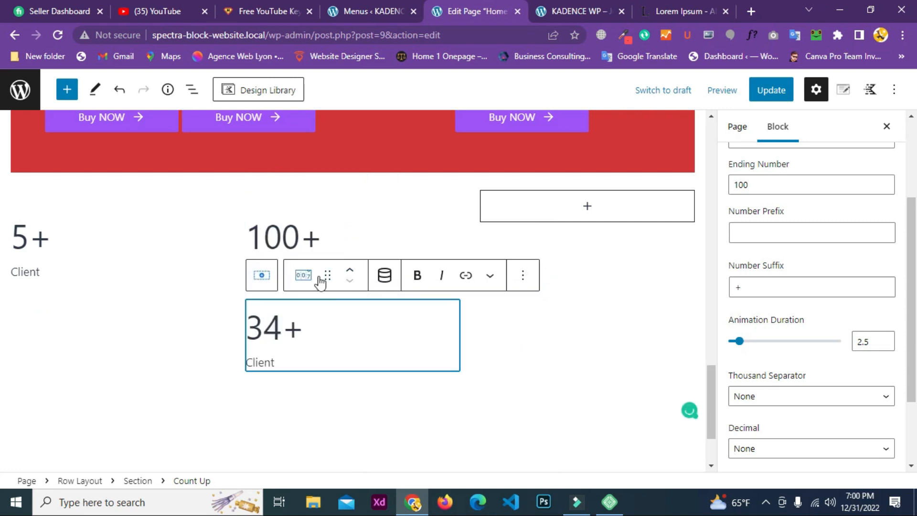
drag(328, 272, 579, 229)
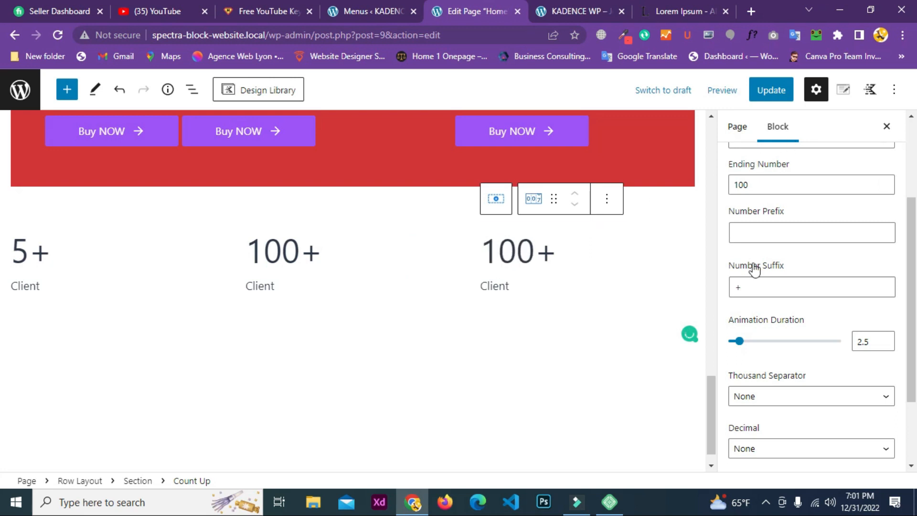
Examine the title options of the third column's Count Up block, from color and alignment to padding and margin
scroll(783, 296, down, 2)
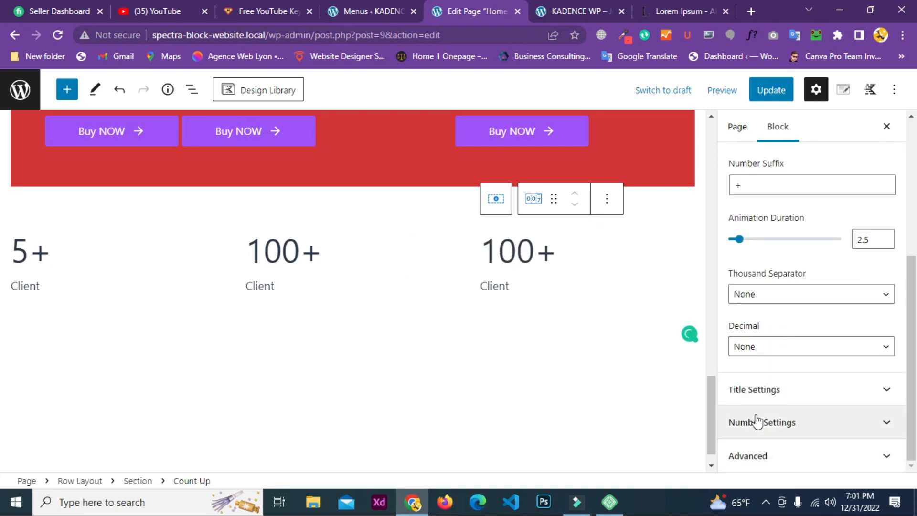
click(769, 380)
scroll(800, 291, down, 1)
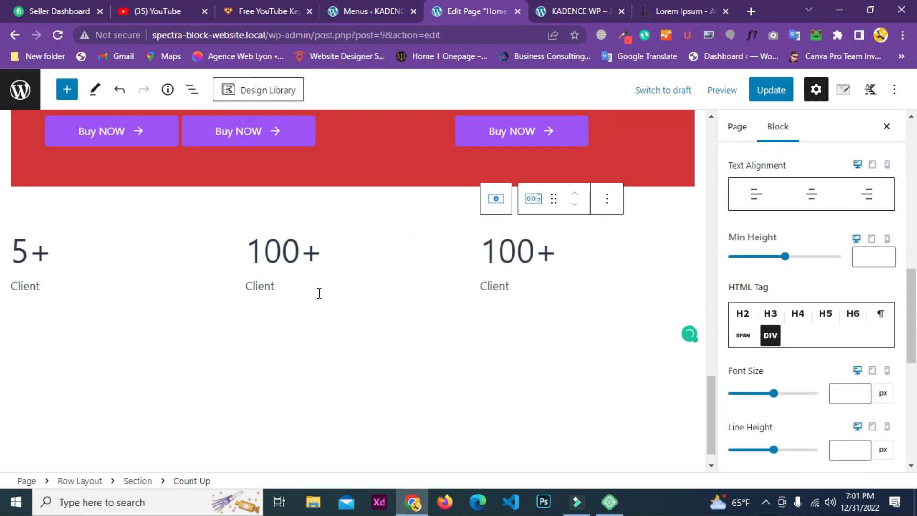
scroll(779, 320, up, 1)
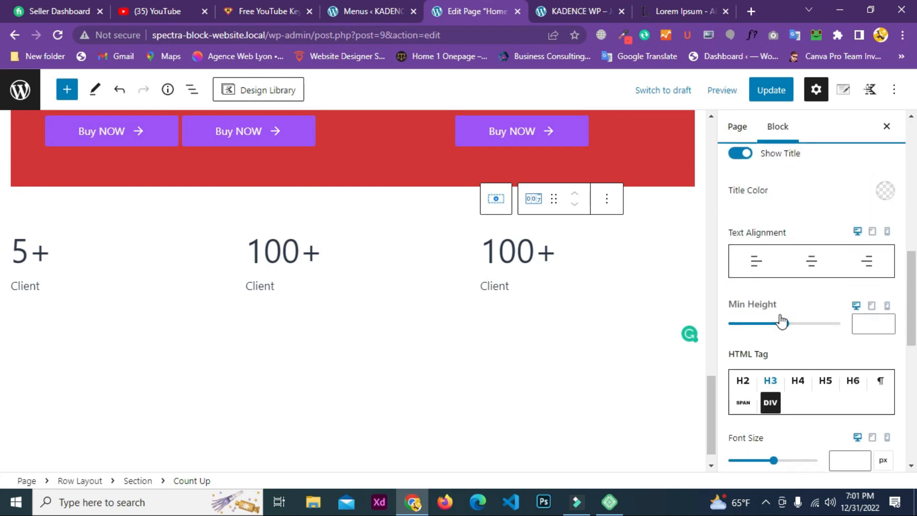
scroll(794, 338, up, 3)
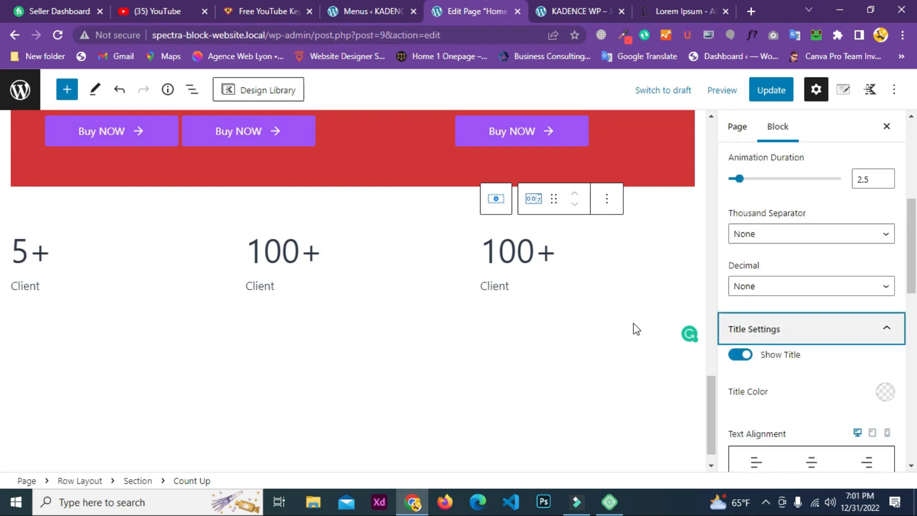
scroll(795, 296, up, 3)
scroll(797, 299, down, 13)
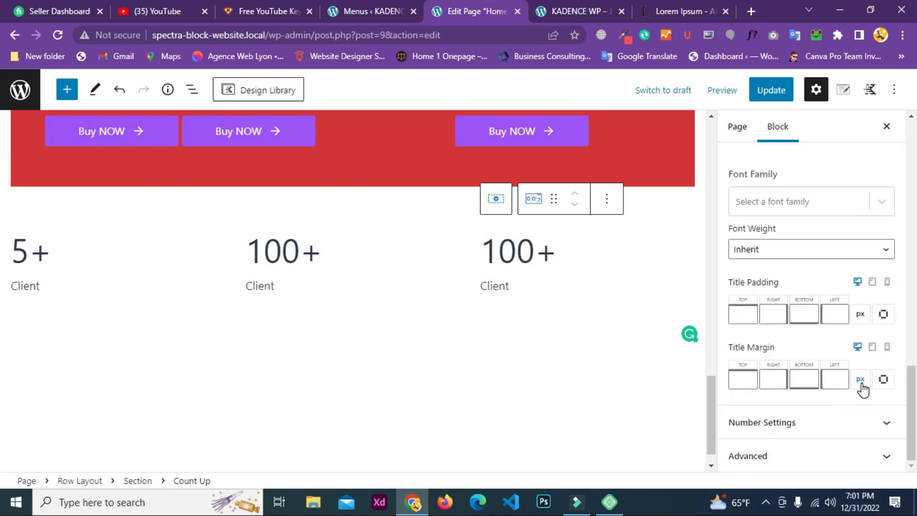
Set the number font size of the third column's counter to 40 px
click(815, 420)
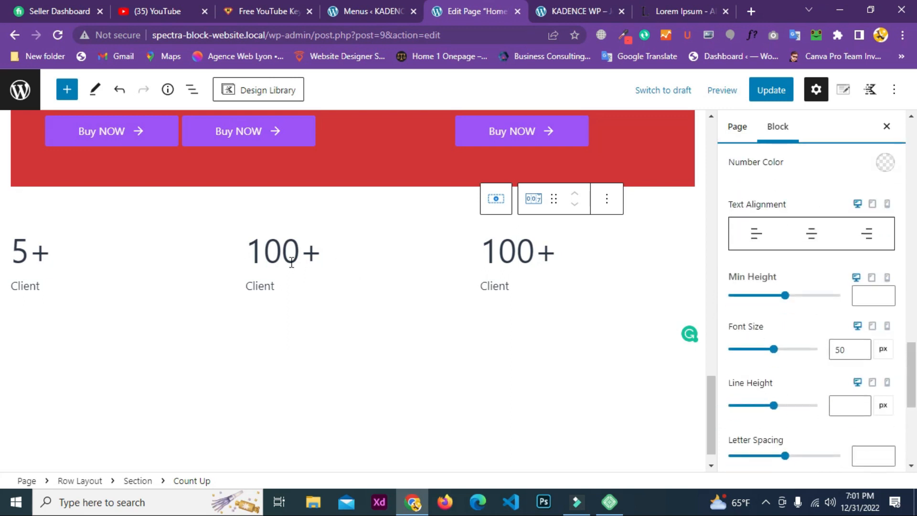
scroll(774, 322, down, 1)
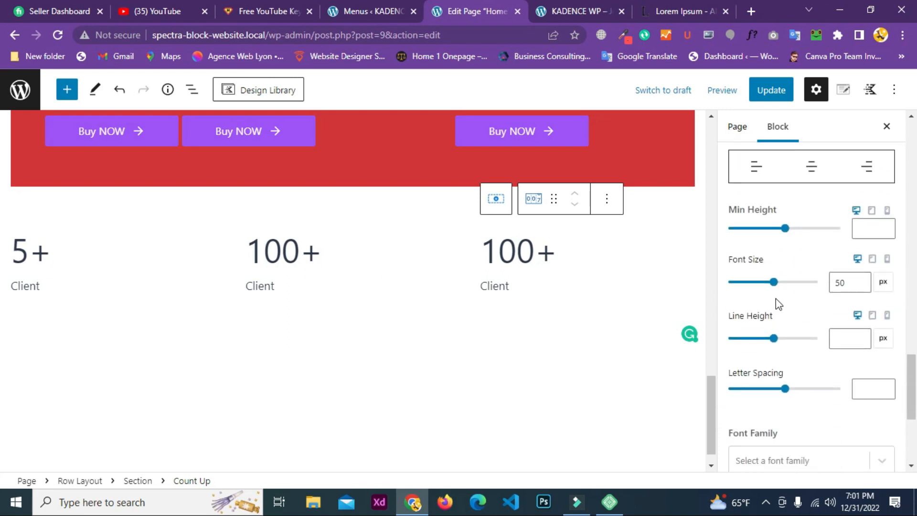
drag(772, 285, 747, 290)
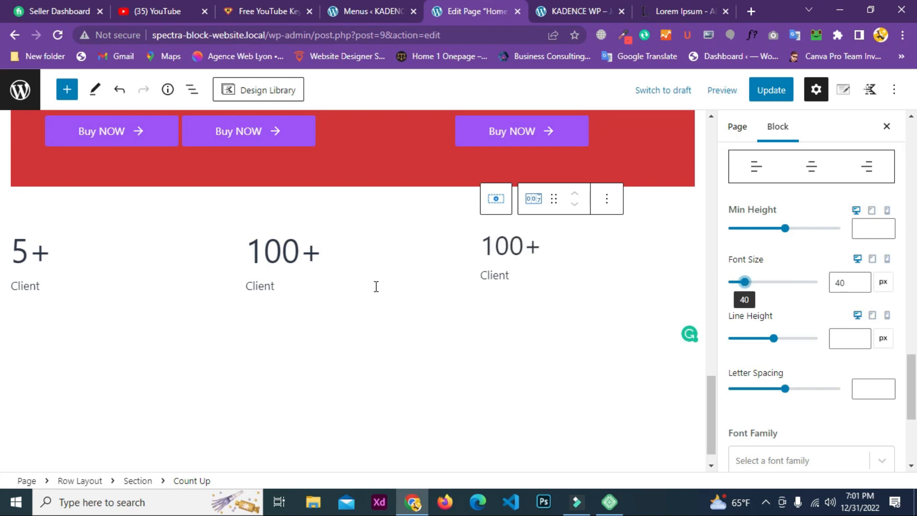
scroll(526, 316, down, 1)
scroll(855, 346, down, 2)
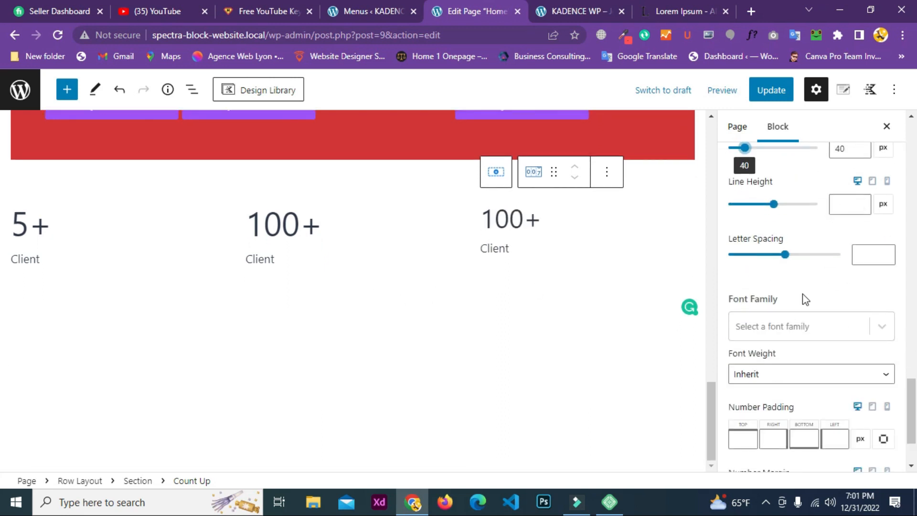
scroll(805, 299, down, 2)
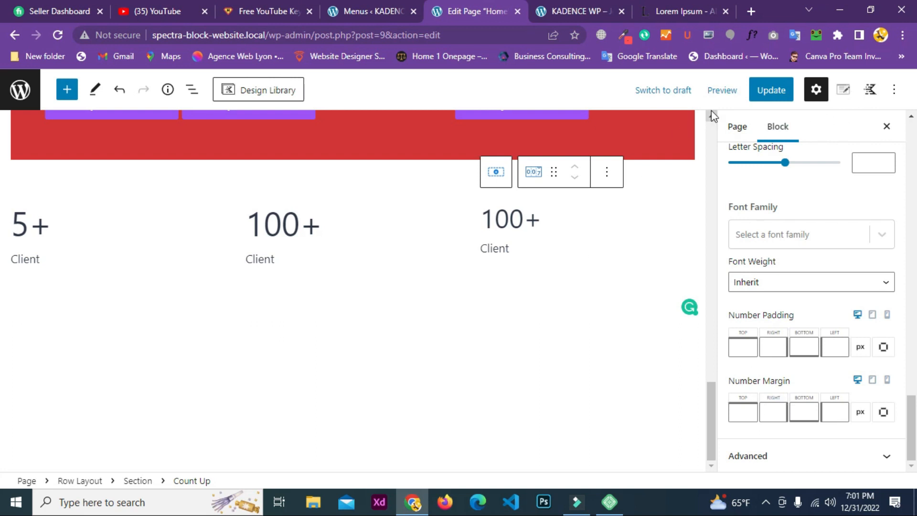
Update the Home page and reload the live site to check the three counters below the red row
click(763, 92)
click(580, 10)
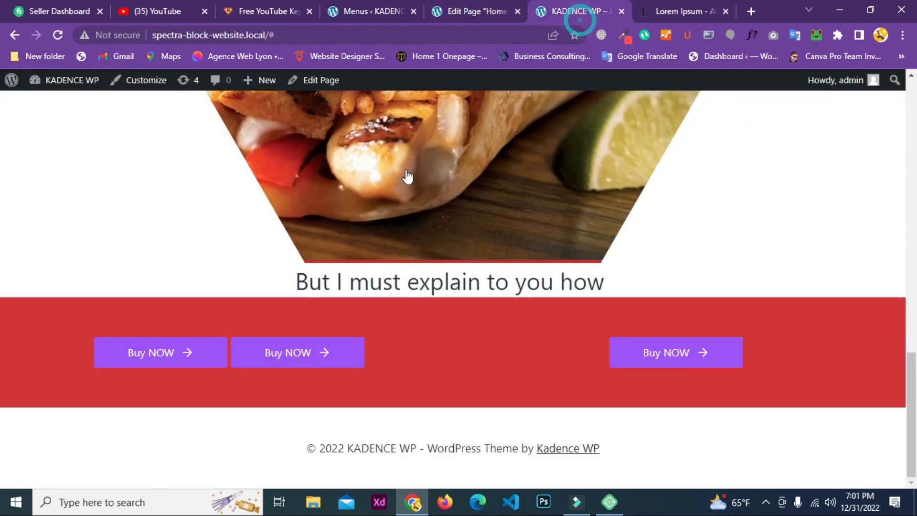
click(57, 35)
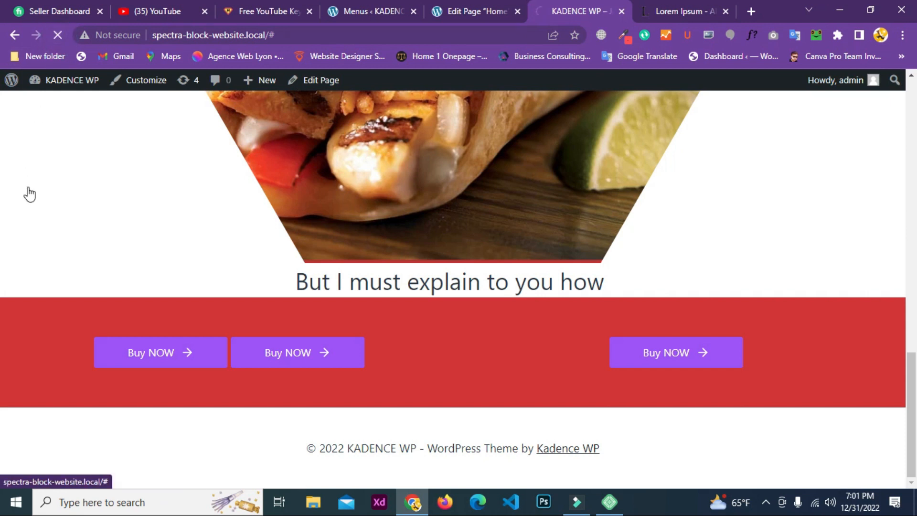
scroll(465, 326, down, 3)
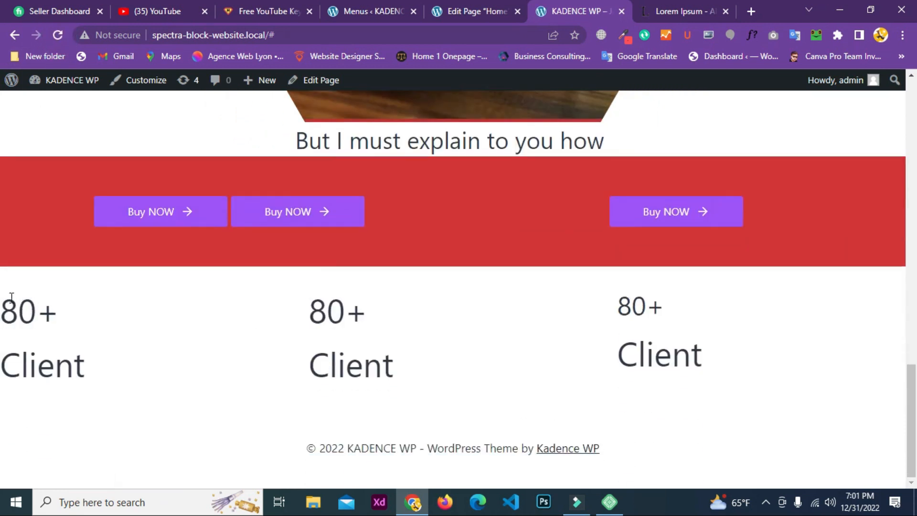
Back in the page editor, set the alignment of the three-column counter row to full width
click(474, 7)
click(376, 185)
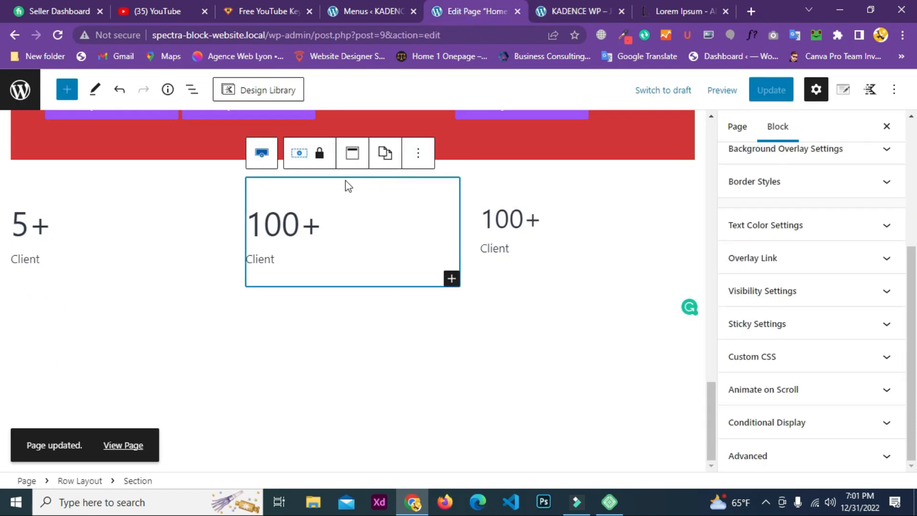
click(233, 168)
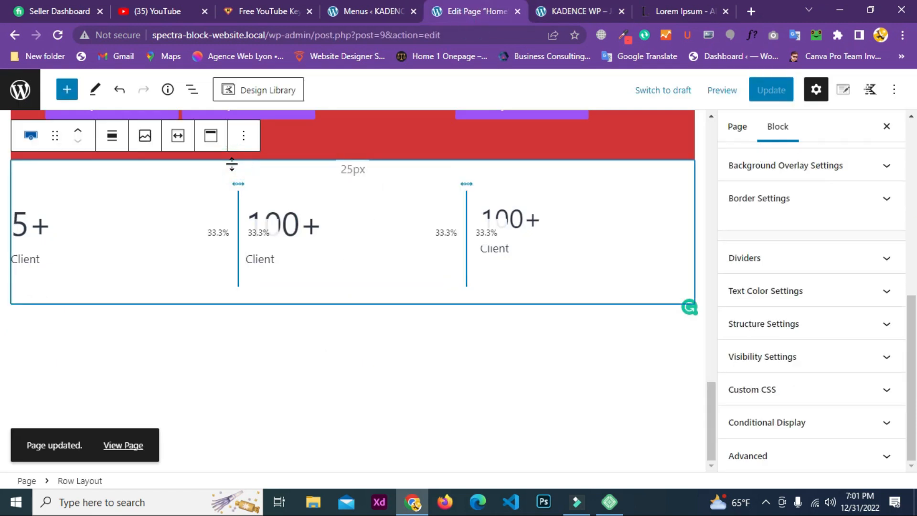
click(113, 138)
click(132, 252)
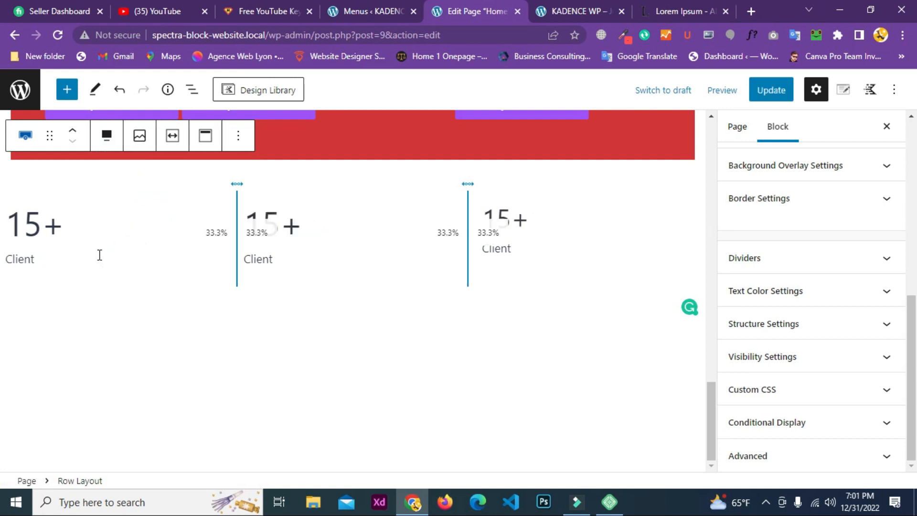
Make the counter row's content max width inherit from the theme
click(787, 321)
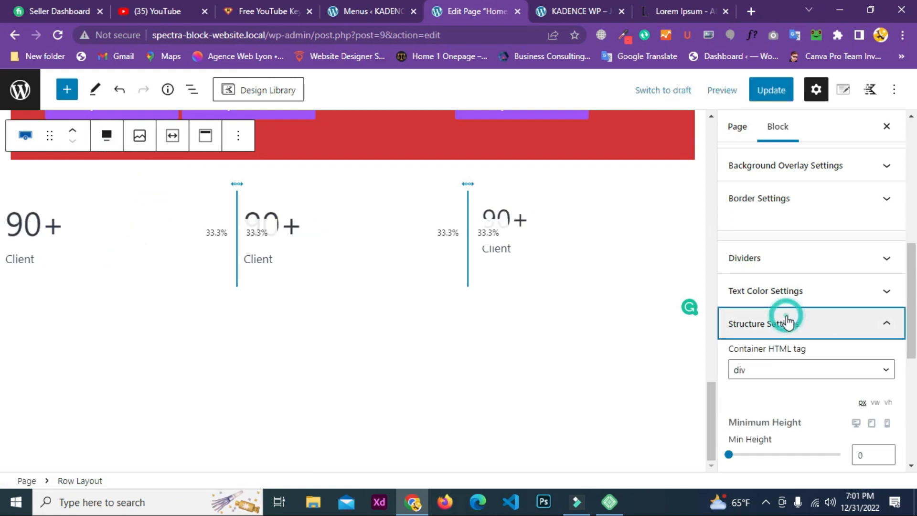
scroll(804, 311, down, 2)
click(739, 216)
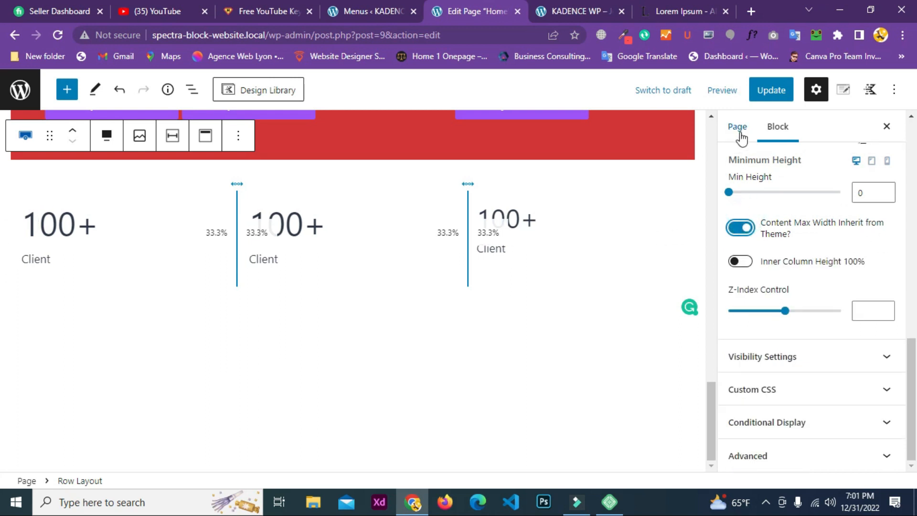
Update the Home page and reload the live site to check how the counters line up with the rest of the page
click(770, 89)
click(594, 8)
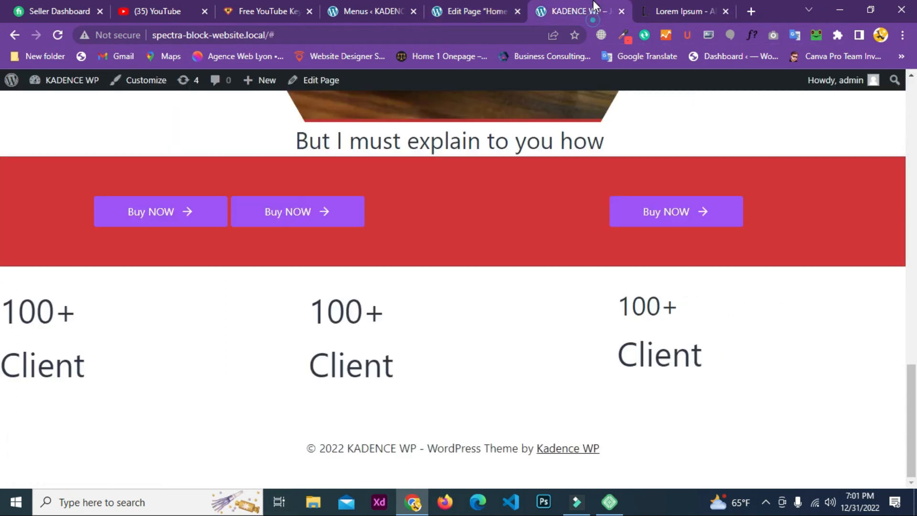
click(57, 34)
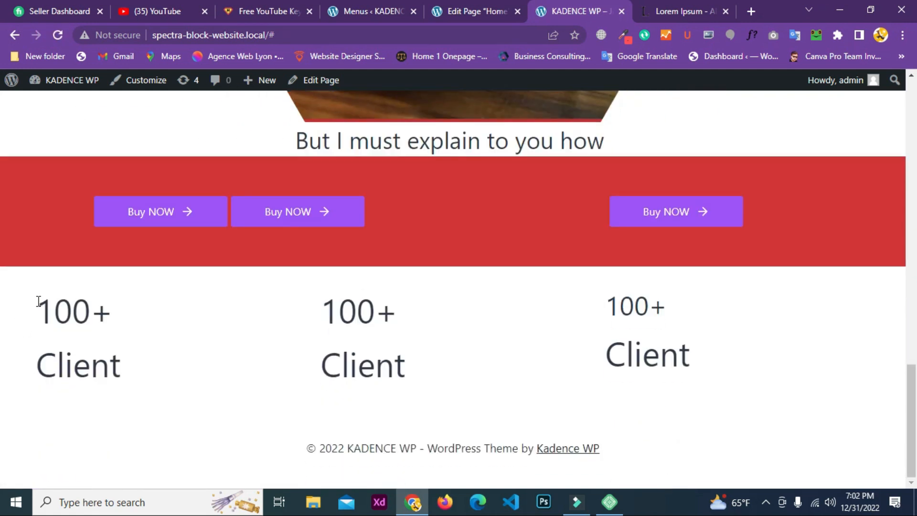
scroll(157, 288, up, 20)
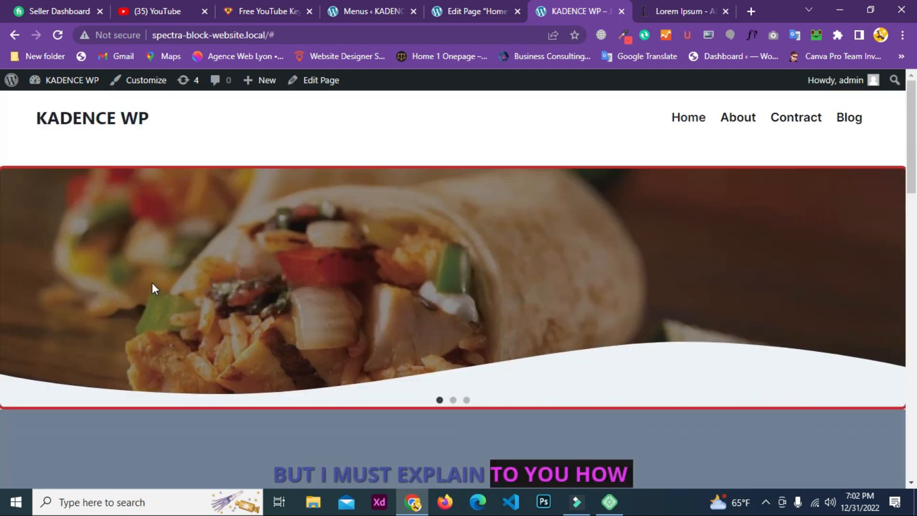
scroll(215, 331, down, 10)
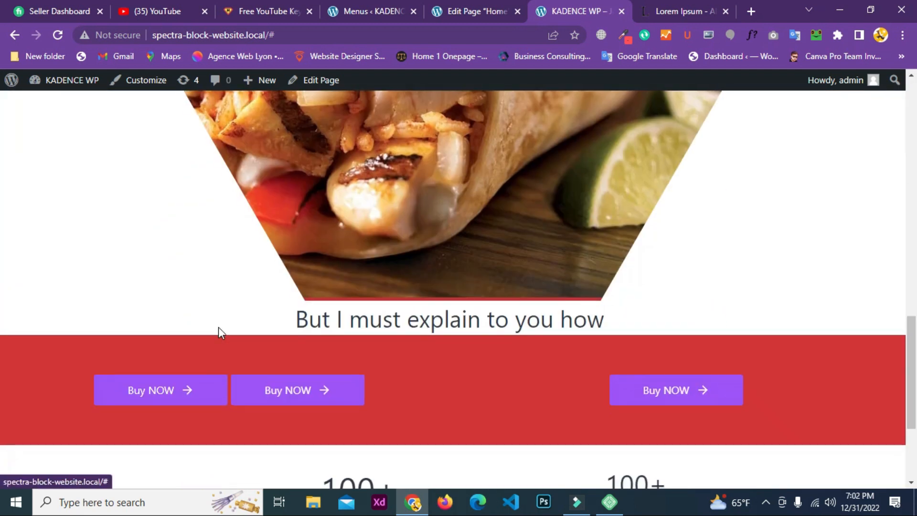
click(391, 9)
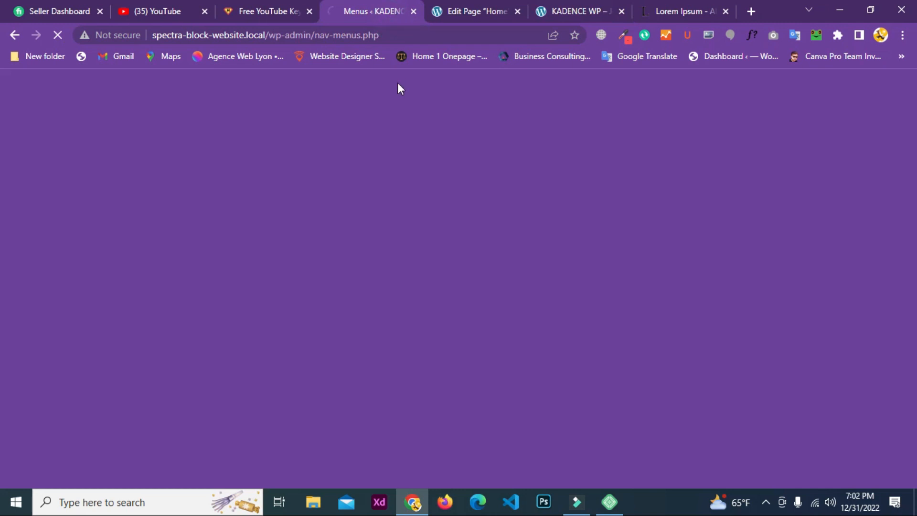
click(460, 11)
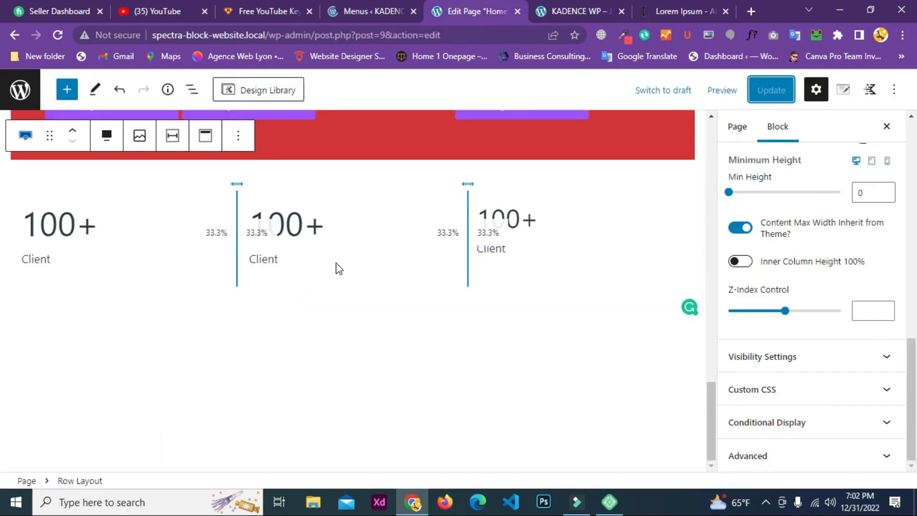
scroll(301, 290, up, 3)
click(144, 341)
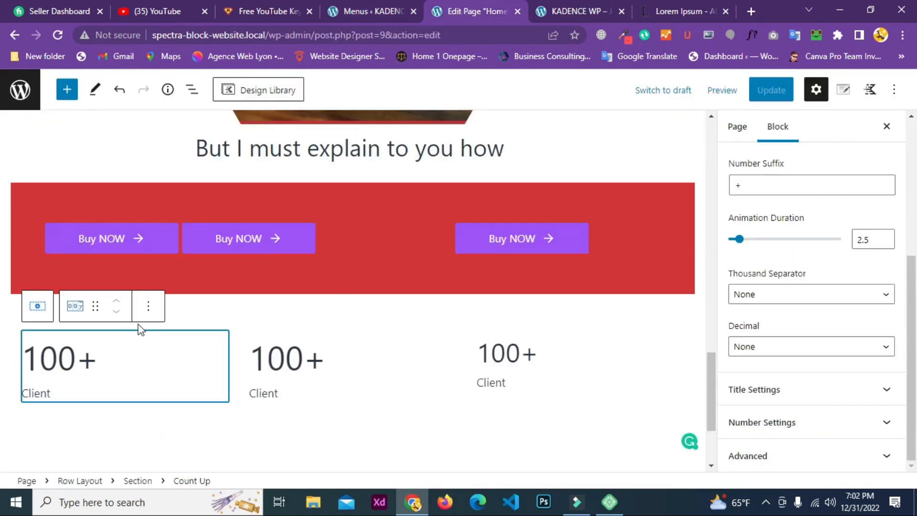
click(75, 305)
click(230, 317)
scroll(338, 301, down, 3)
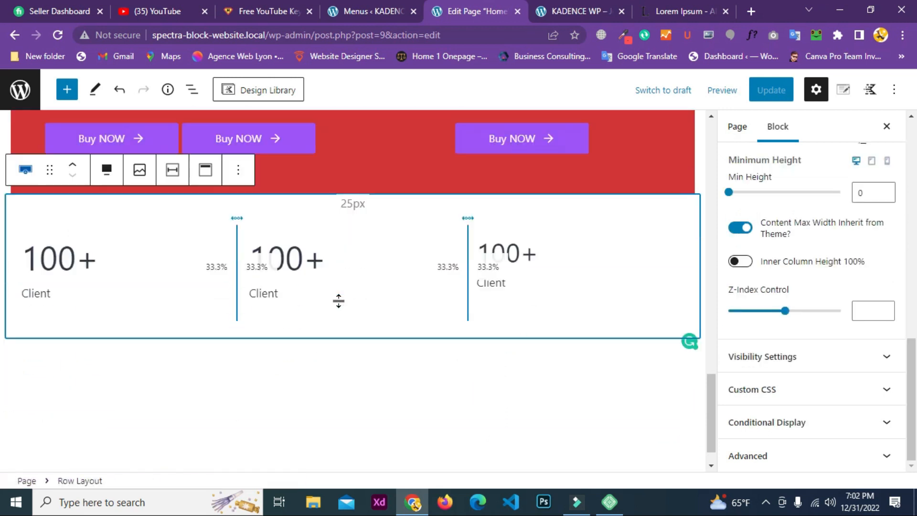
Browse the available Kadence blocks in the block library, from Count Up and Icon to Info Box and Testimonials
click(67, 89)
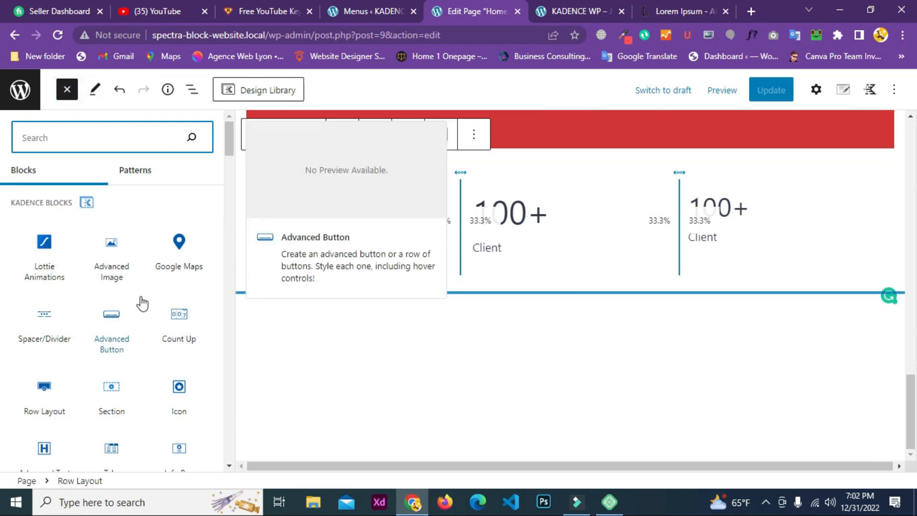
scroll(146, 291, down, 3)
scroll(117, 328, up, 3)
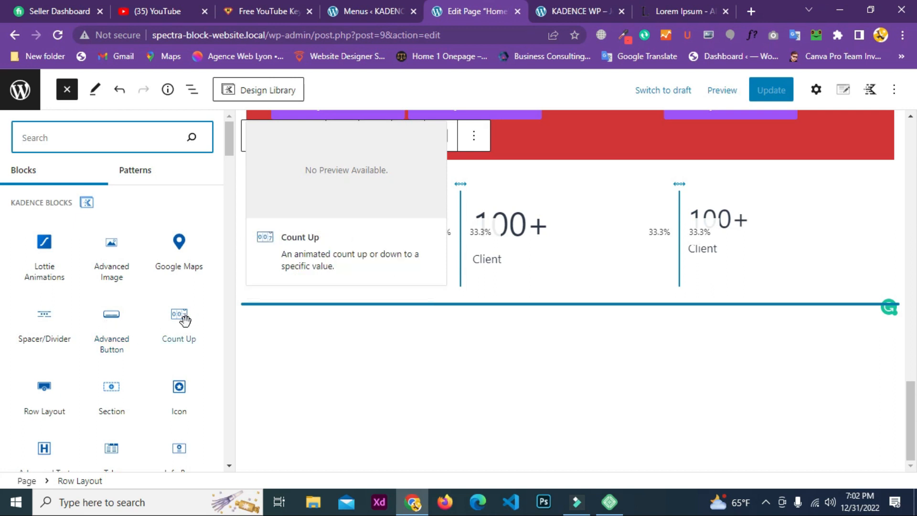
scroll(179, 317, down, 2)
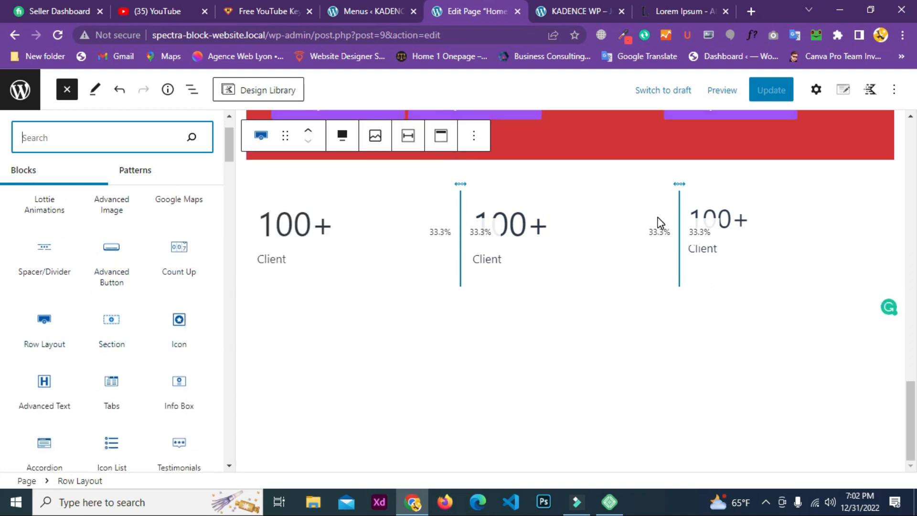
scroll(115, 322, down, 2)
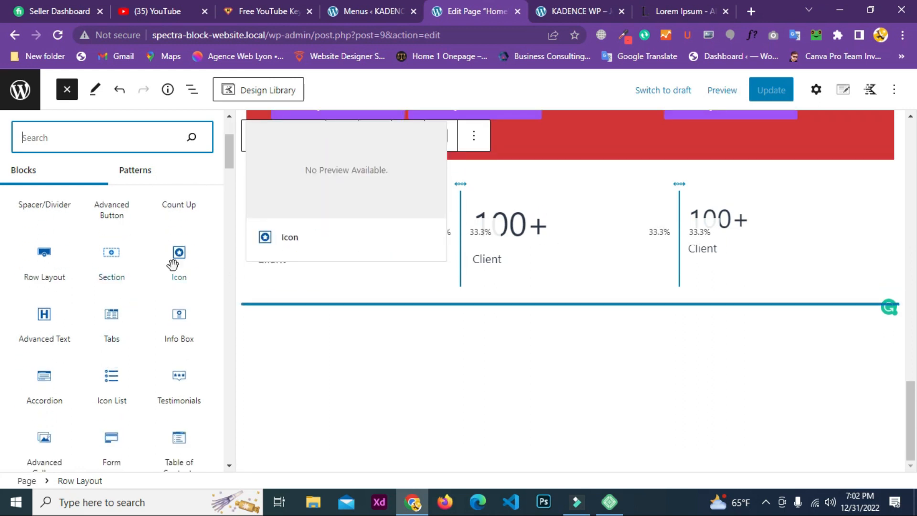
scroll(597, 287, up, 2)
scroll(602, 296, down, 3)
Insert an Icon block directly after the first column's Count Up block
click(350, 254)
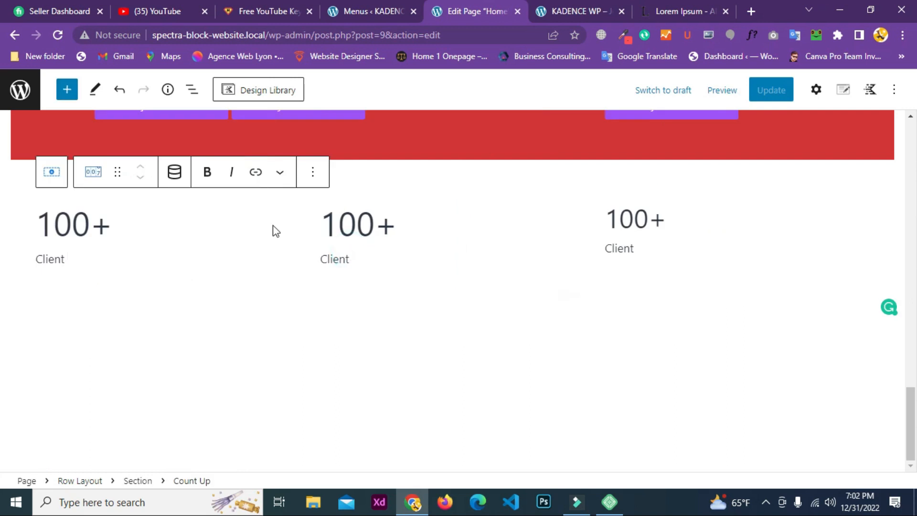
click(313, 172)
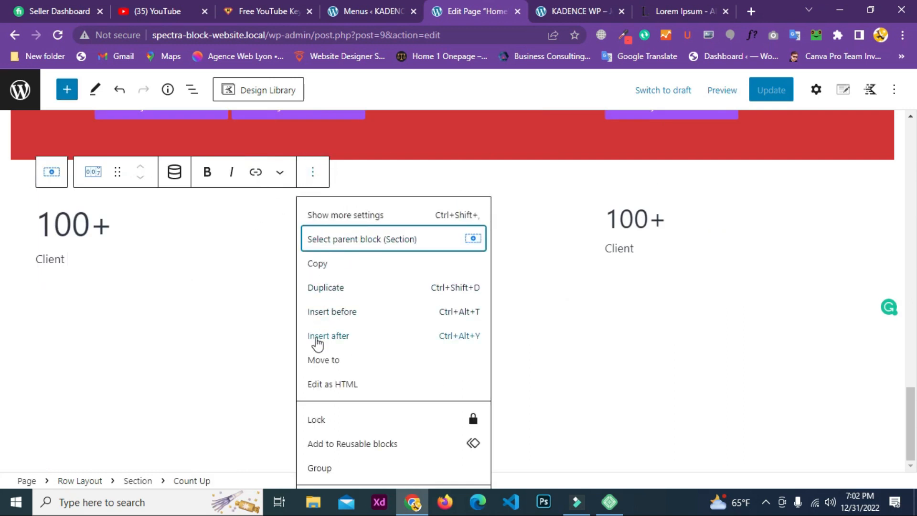
click(315, 338)
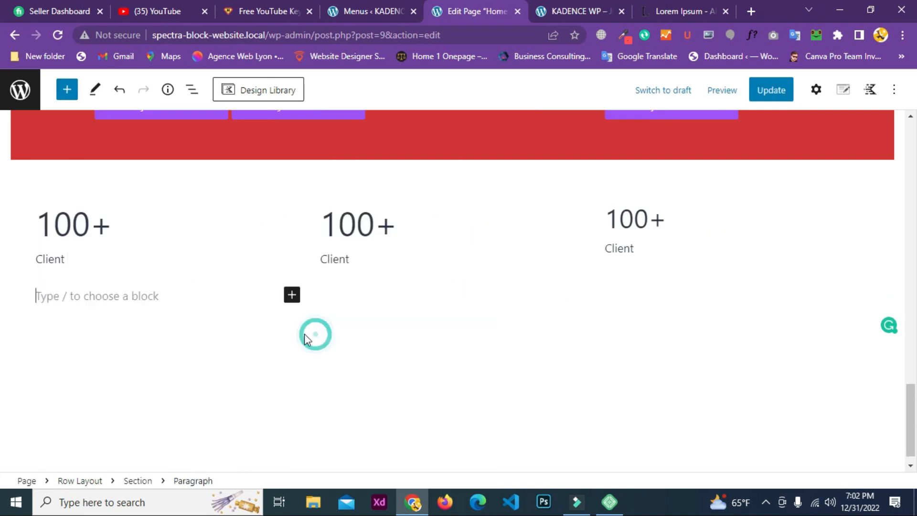
click(289, 297)
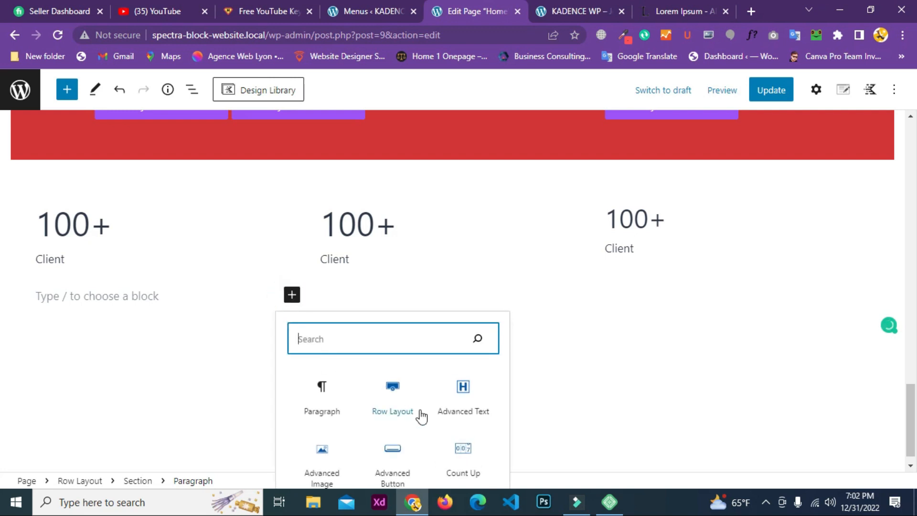
click(309, 342)
text(icon)
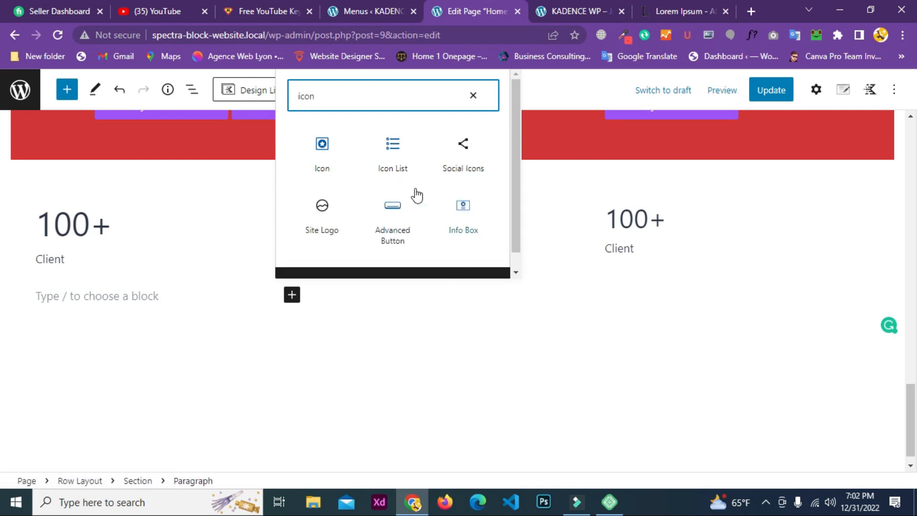
click(320, 173)
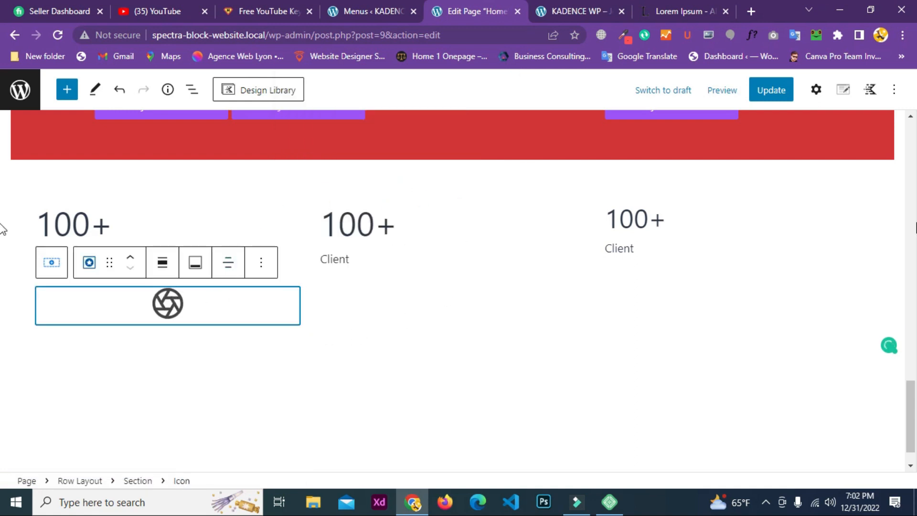
Try left and right alignment on the new icon and return it to center
click(228, 262)
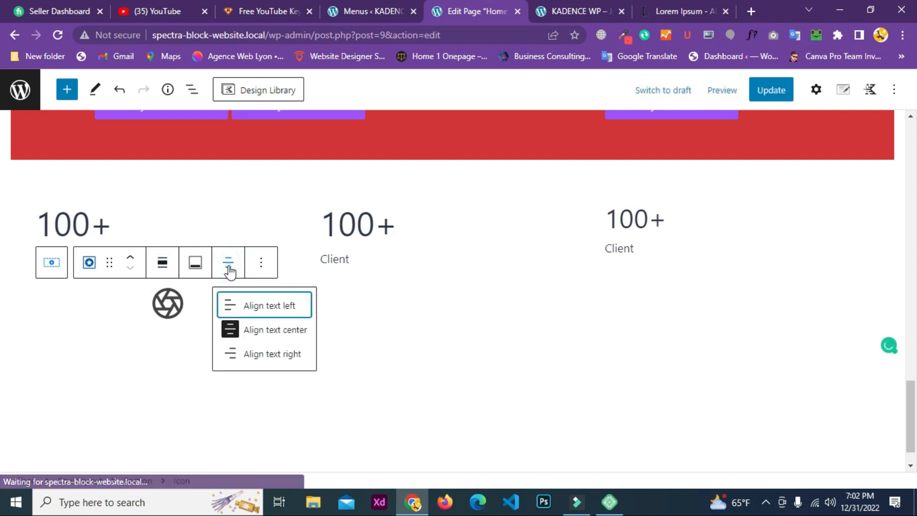
click(232, 305)
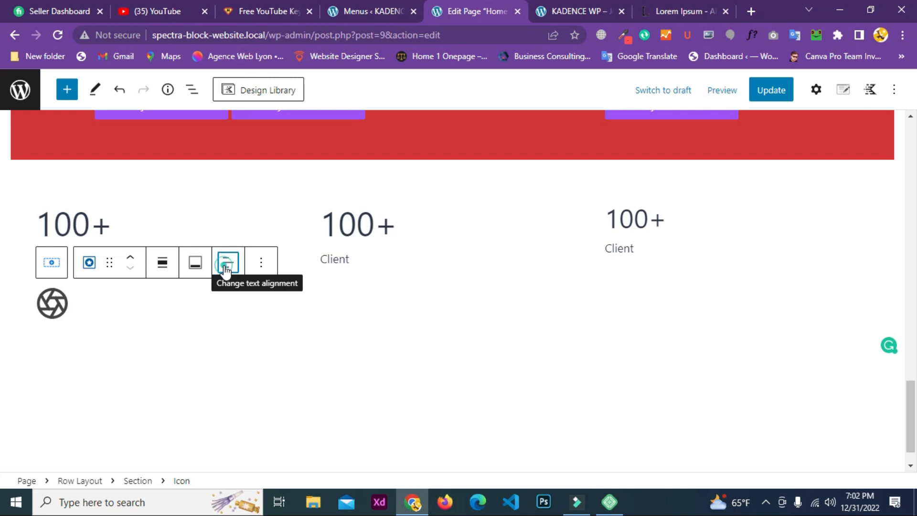
click(226, 268)
click(231, 329)
click(228, 262)
click(237, 351)
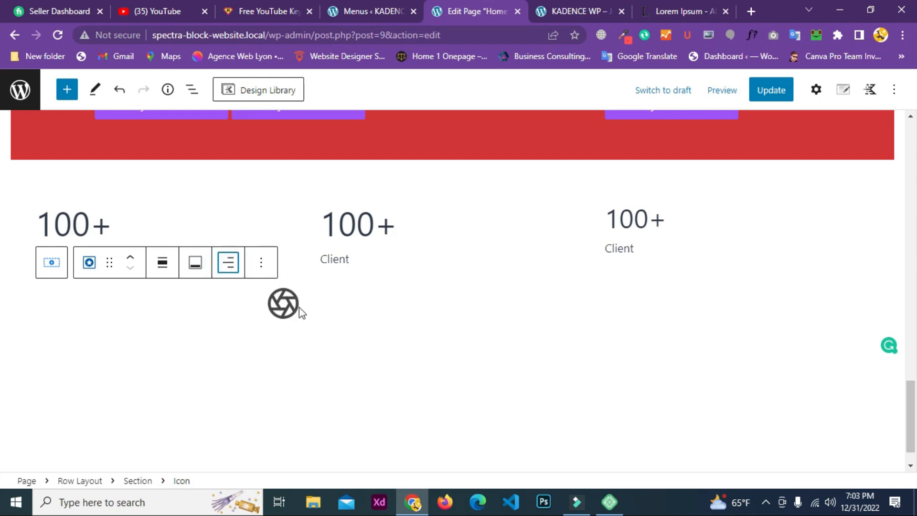
click(228, 265)
click(232, 333)
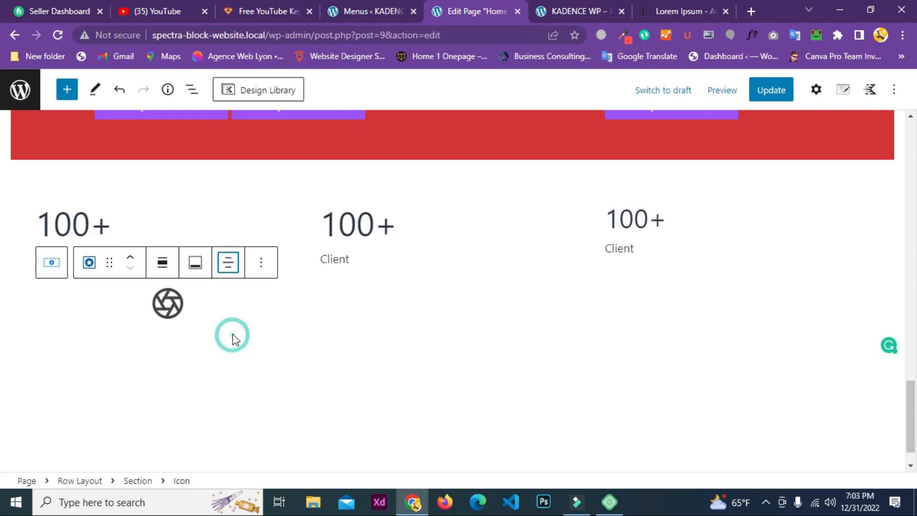
Try two icons in the Icon block's settings and return the number of icons to 1
click(816, 89)
scroll(912, 293, down, 2)
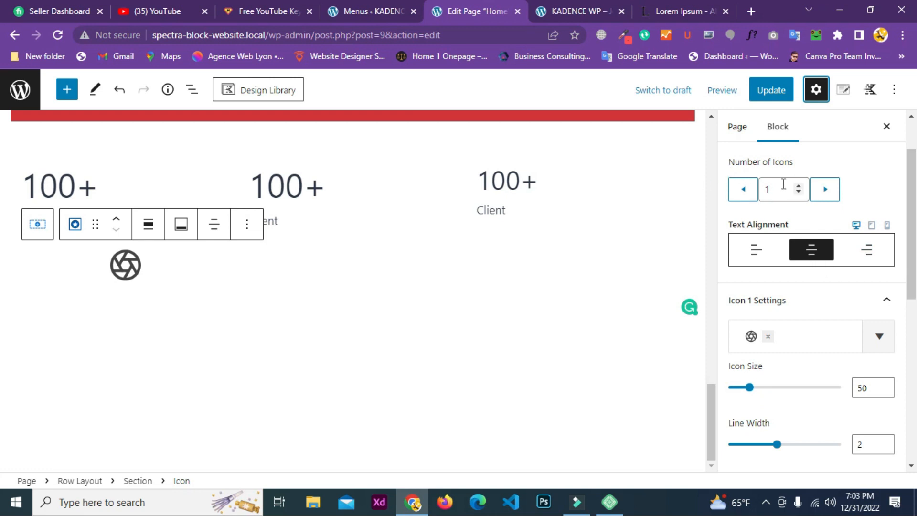
click(825, 194)
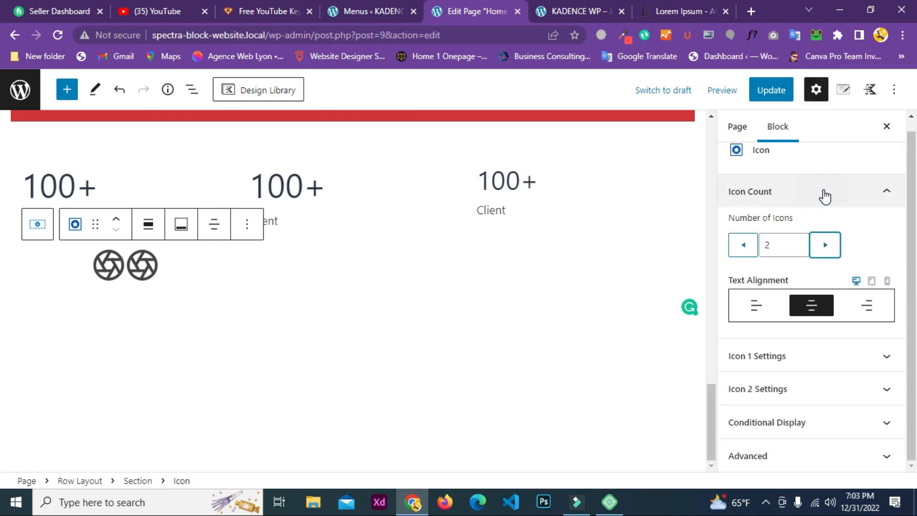
click(741, 248)
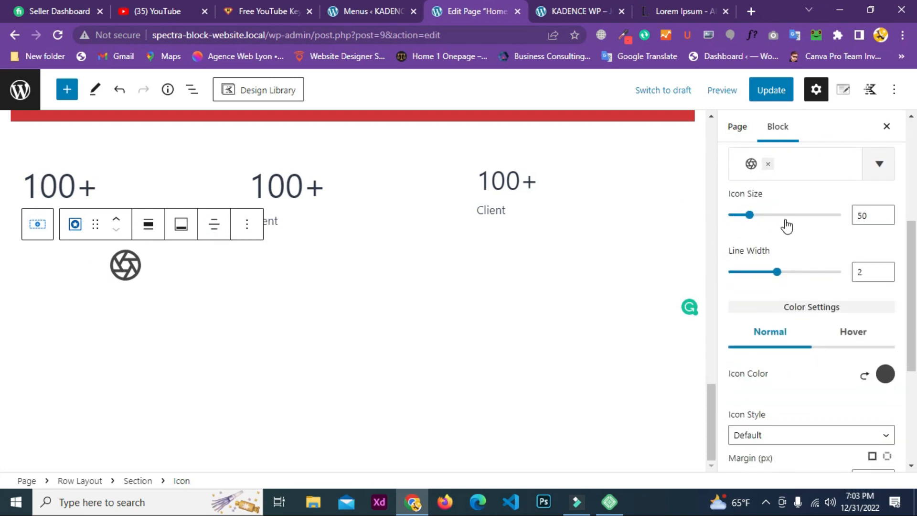
Set the icon's size to 39 and its line width to 2.5
drag(749, 215, 743, 220)
scroll(810, 225, down, 3)
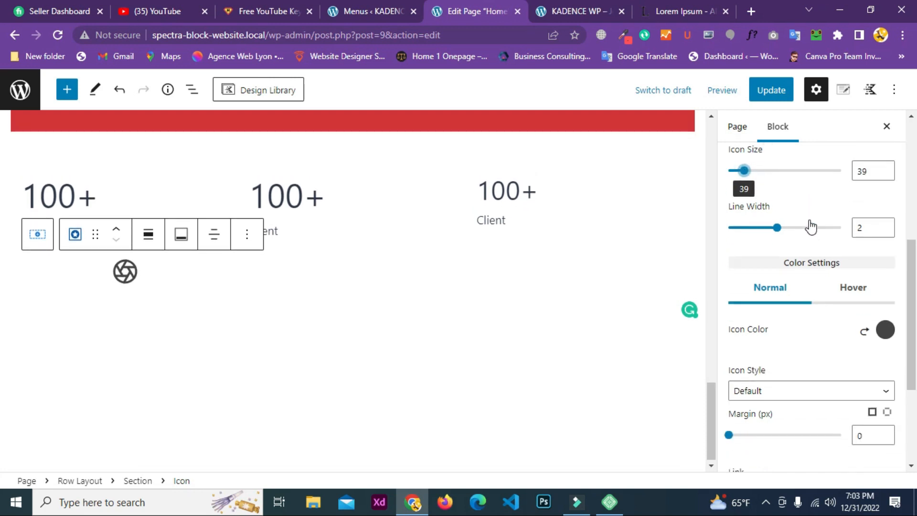
scroll(771, 228, up, 2)
drag(778, 210, 790, 210)
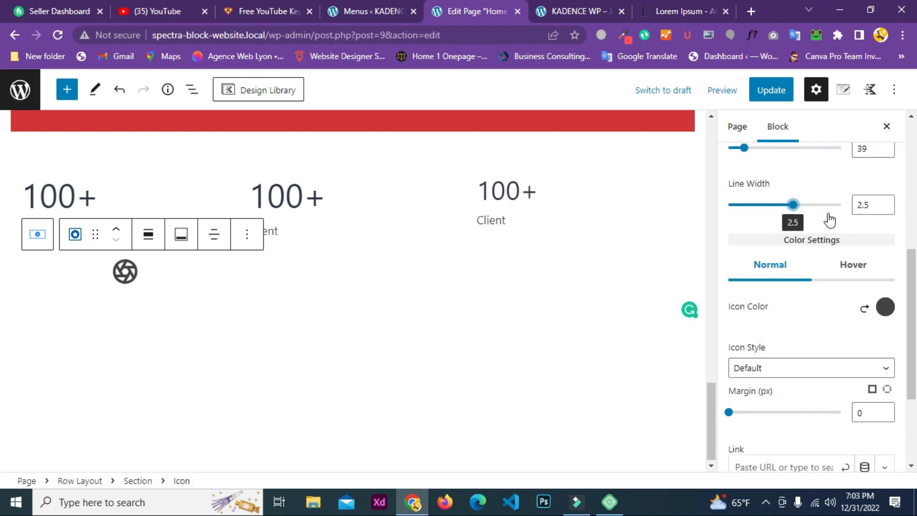
Change the icon's normal color to the purple from the theme palette
scroll(807, 218, down, 2)
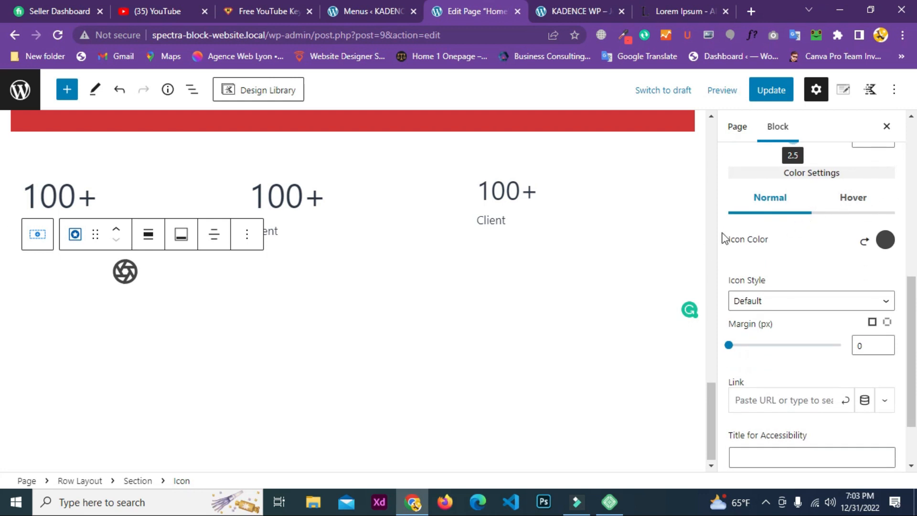
click(884, 240)
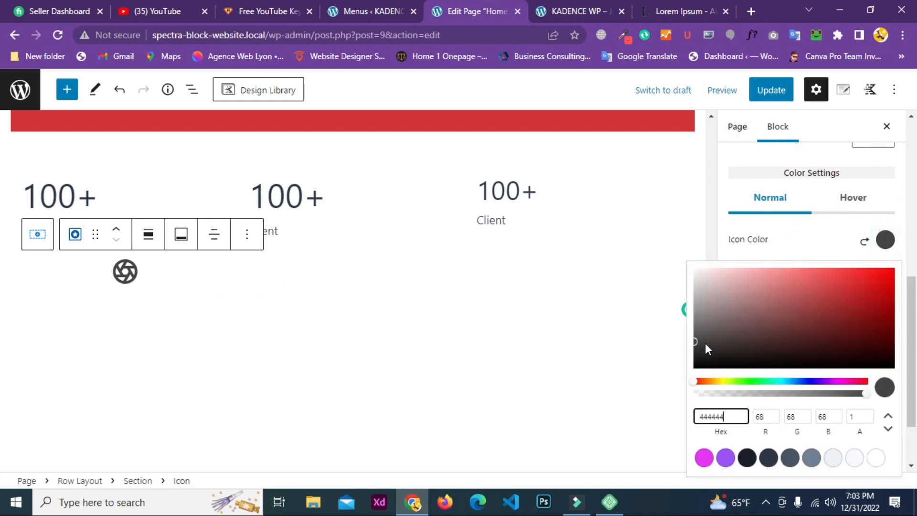
click(727, 457)
click(830, 231)
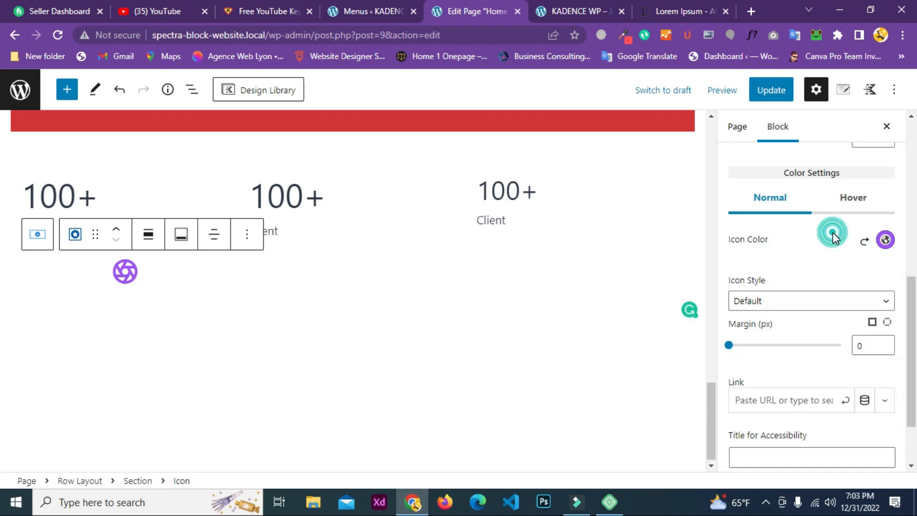
Set the icon's style to Stacked and give its background the magenta E637FA from the theme palette
scroll(831, 233, down, 2)
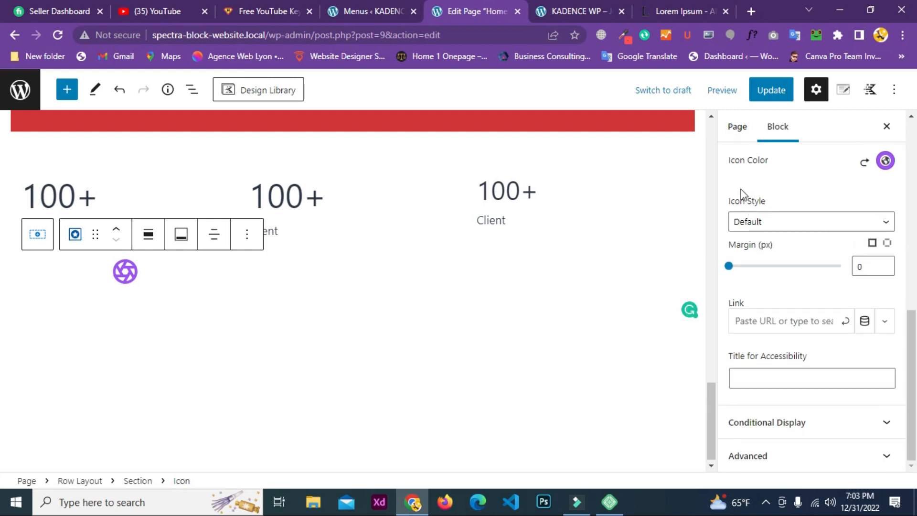
click(773, 222)
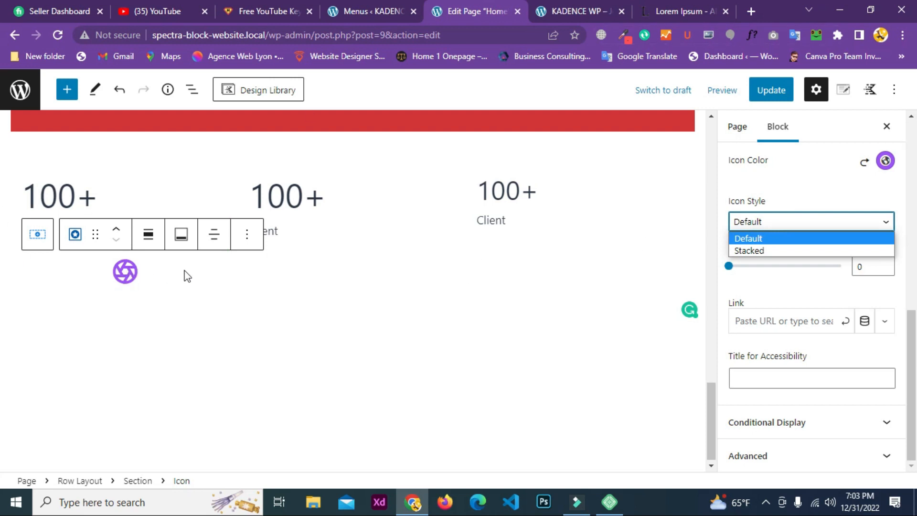
click(751, 251)
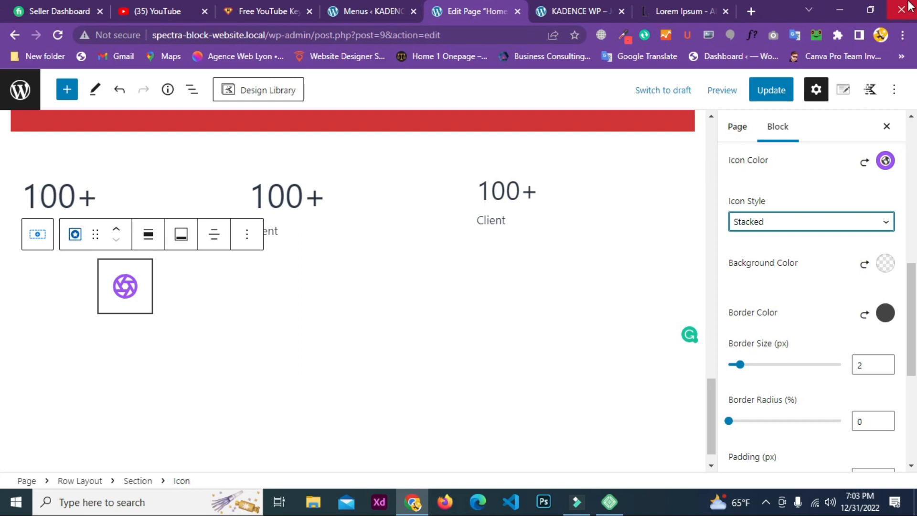
click(885, 263)
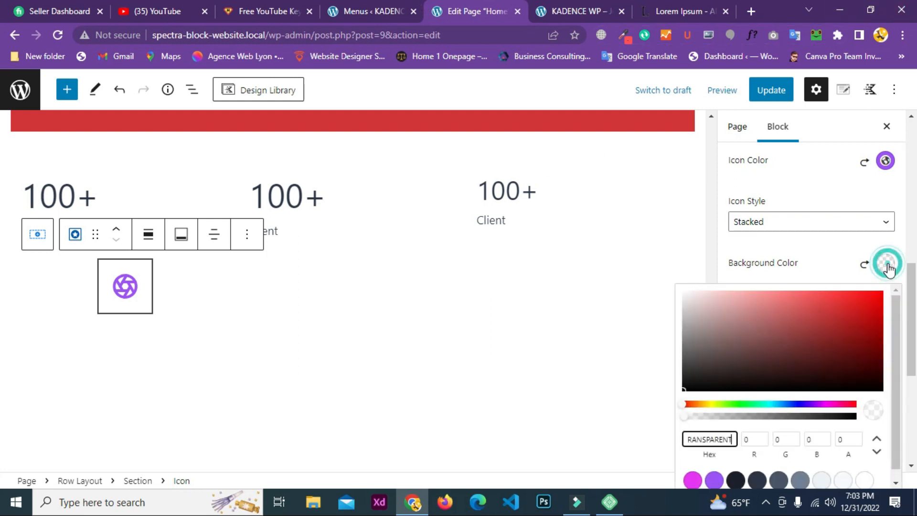
click(713, 480)
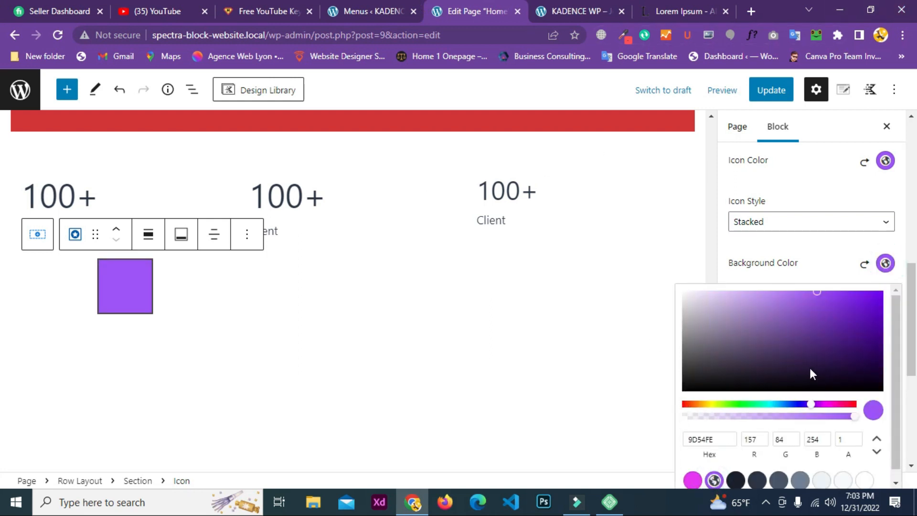
click(825, 263)
click(885, 264)
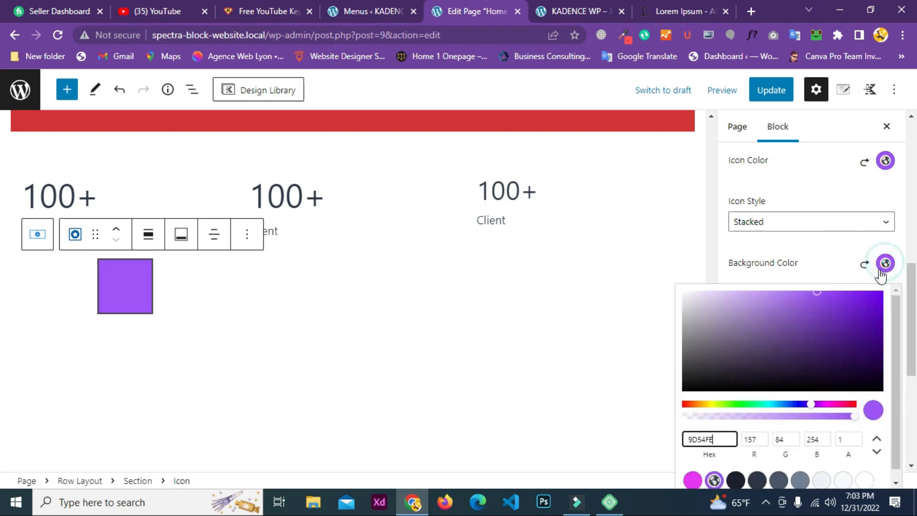
click(693, 480)
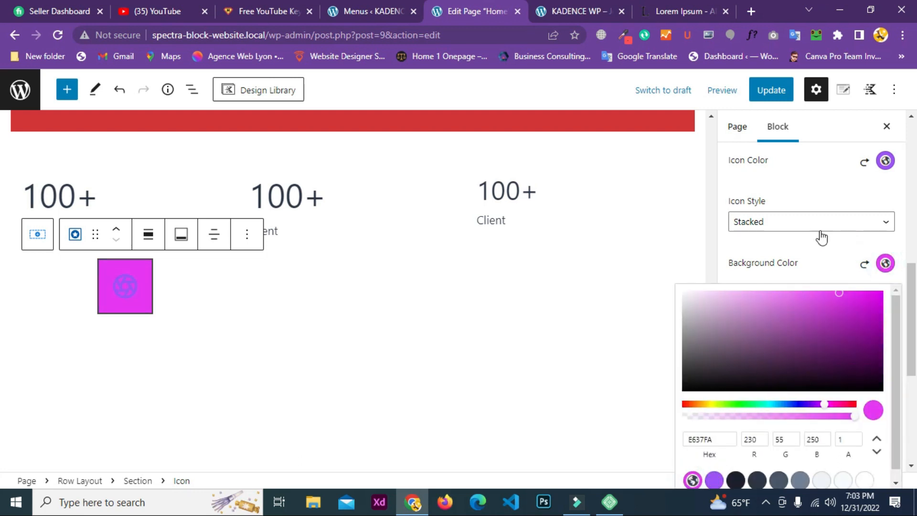
Change the icon's normal color to white (FFFFFF) from the theme palette
click(889, 162)
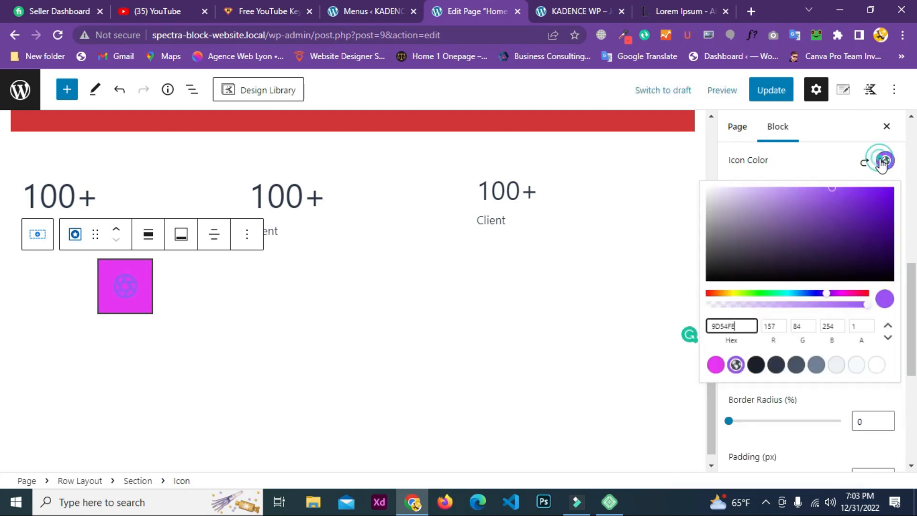
click(873, 380)
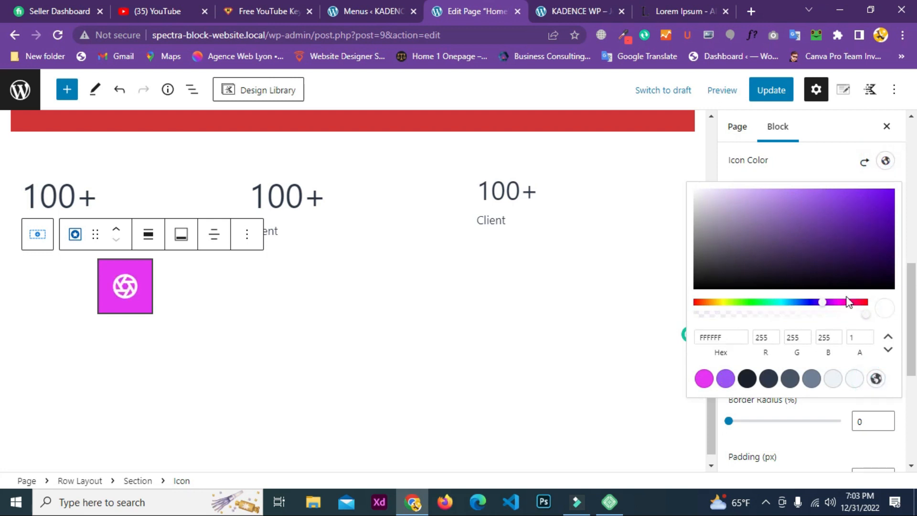
click(820, 175)
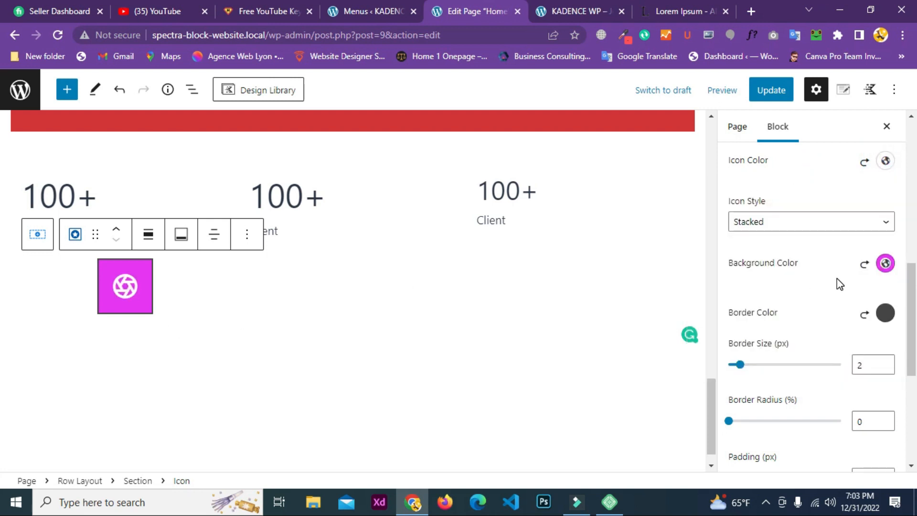
Set the icon's border color to the palette purple 9D54FE and its border size to 4 px
scroll(839, 284, down, 3)
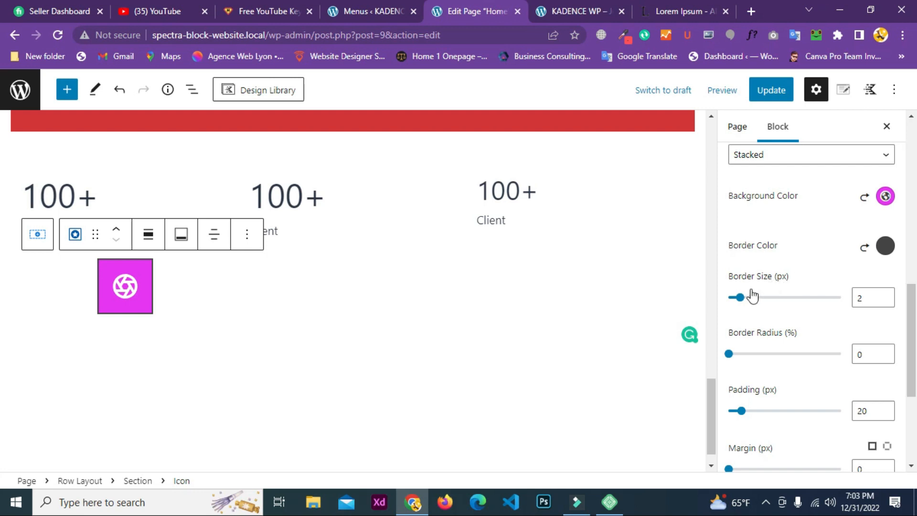
click(884, 248)
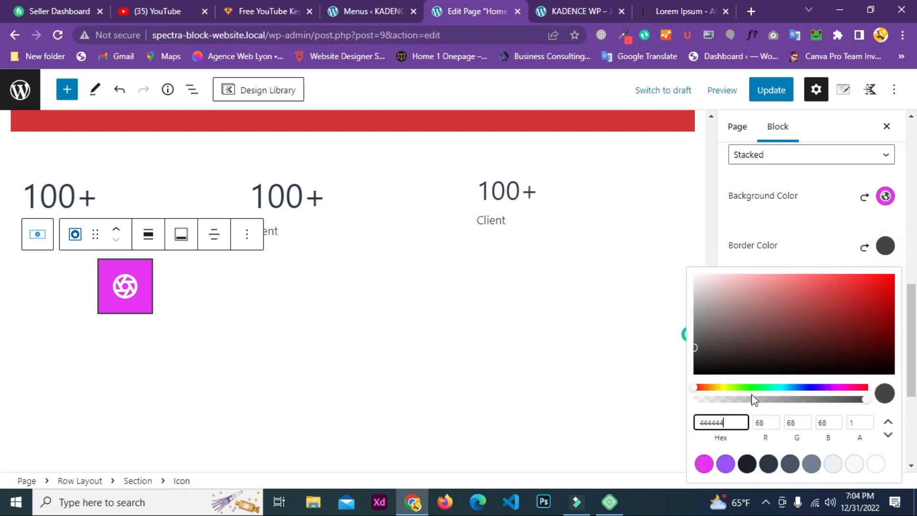
click(725, 463)
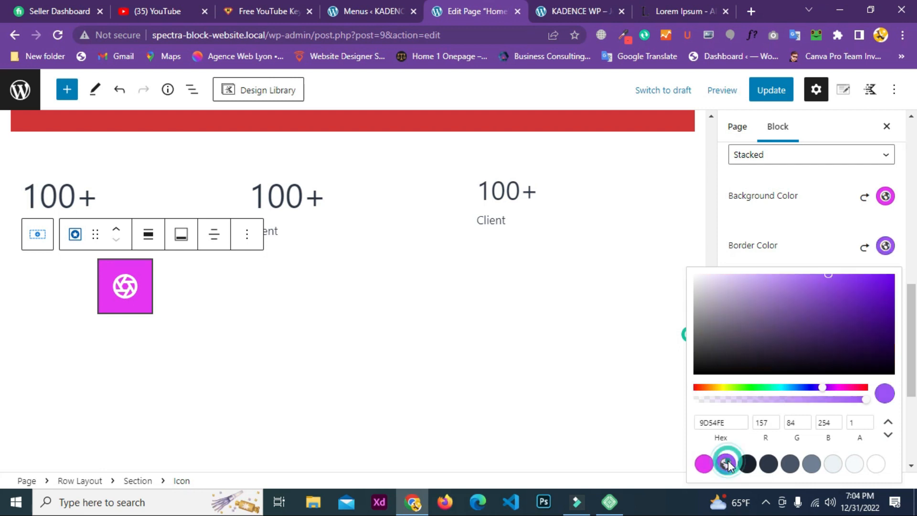
click(813, 243)
scroll(833, 222, down, 2)
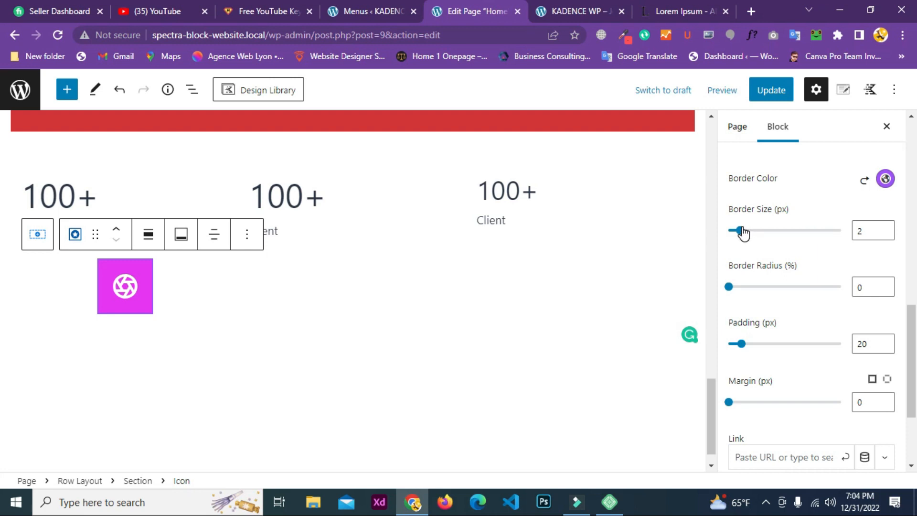
drag(741, 233, 753, 234)
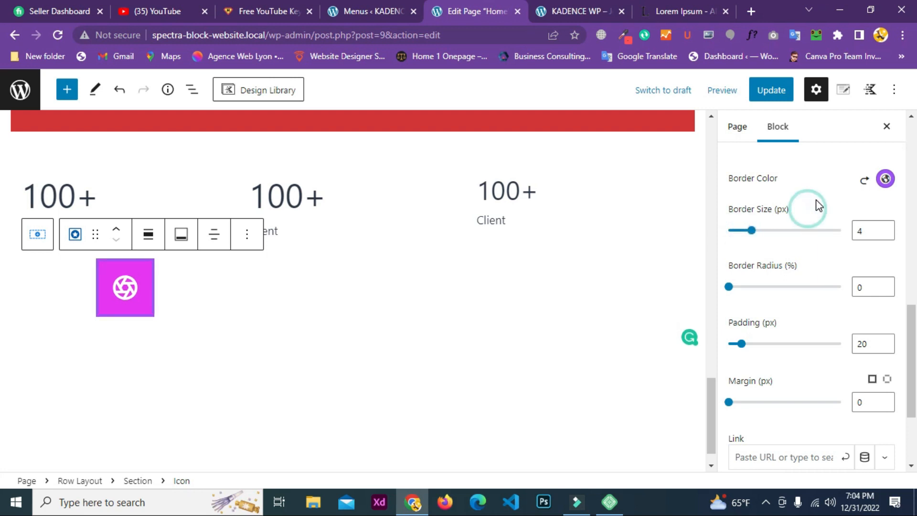
Round the icon's border fully by setting its border radius to 50%
scroll(783, 213, down, 3)
scroll(755, 200, up, 1)
scroll(750, 210, up, 1)
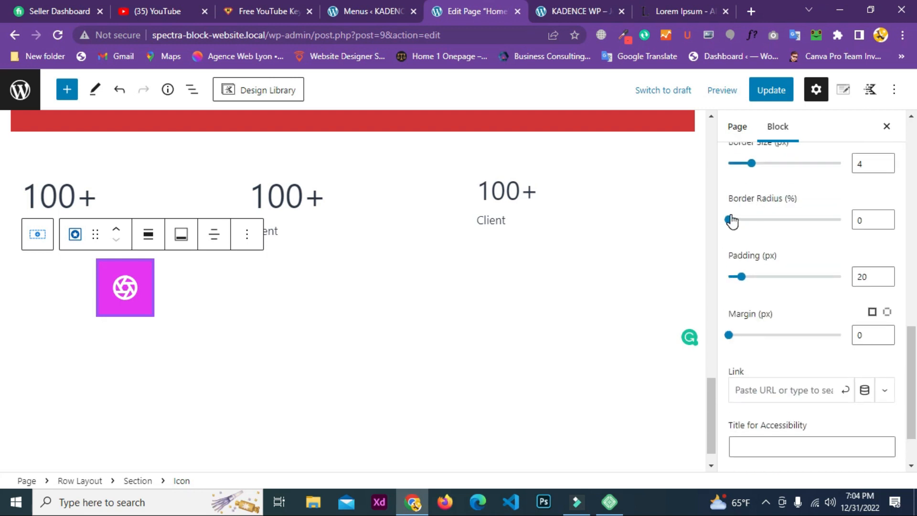
drag(730, 220, 847, 225)
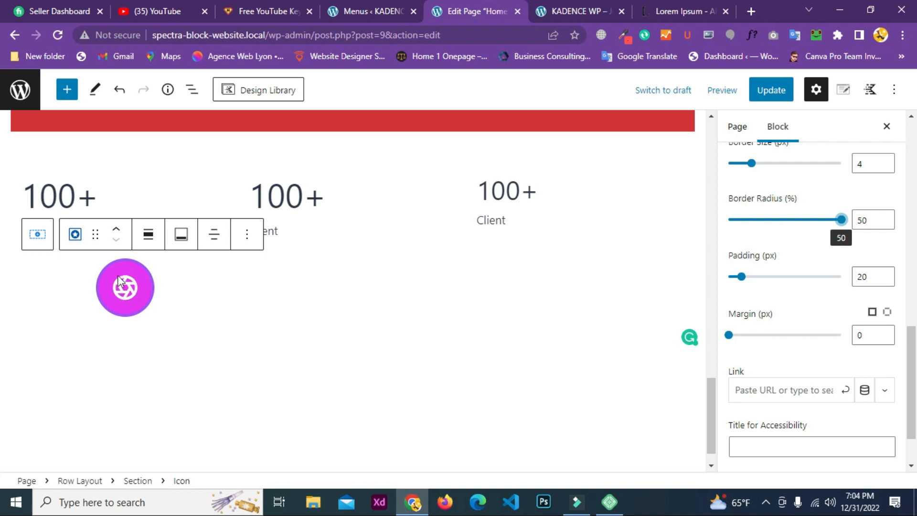
Try adjusting the icon's padding and margin, leaving them at 20 px and 0 px
drag(743, 282, 742, 282)
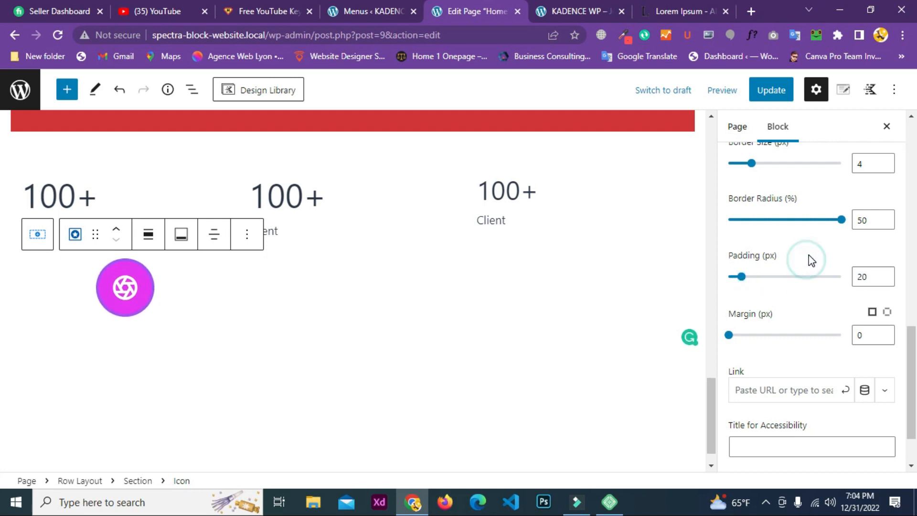
scroll(807, 260, down, 2)
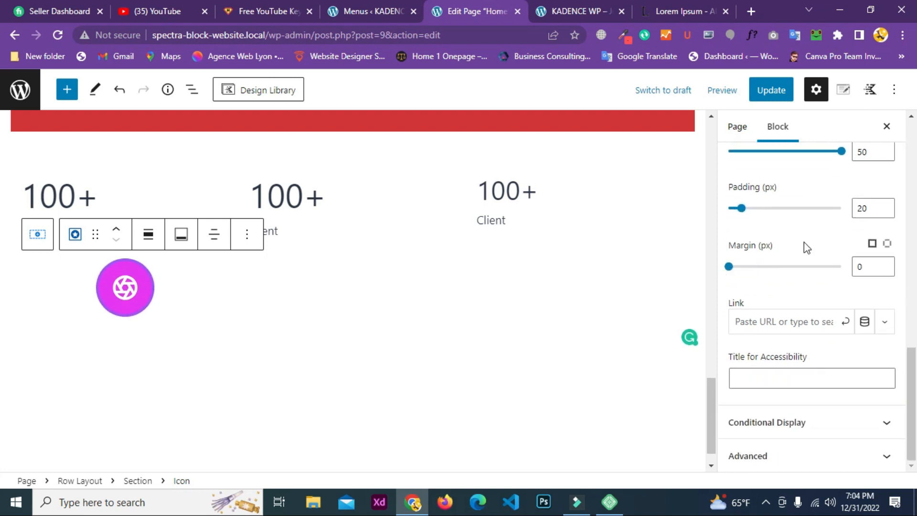
mouse_move(737, 267)
mouse_down()
mouse_move(748, 269)
mouse_move(726, 270)
mouse_up()
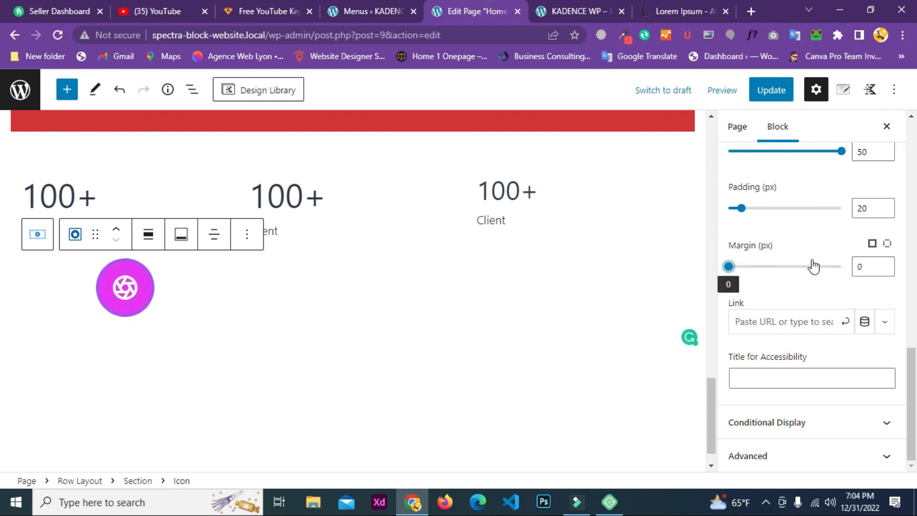
Try a second icon in the Icon block and return the number of icons to 1
scroll(797, 229, up, 10)
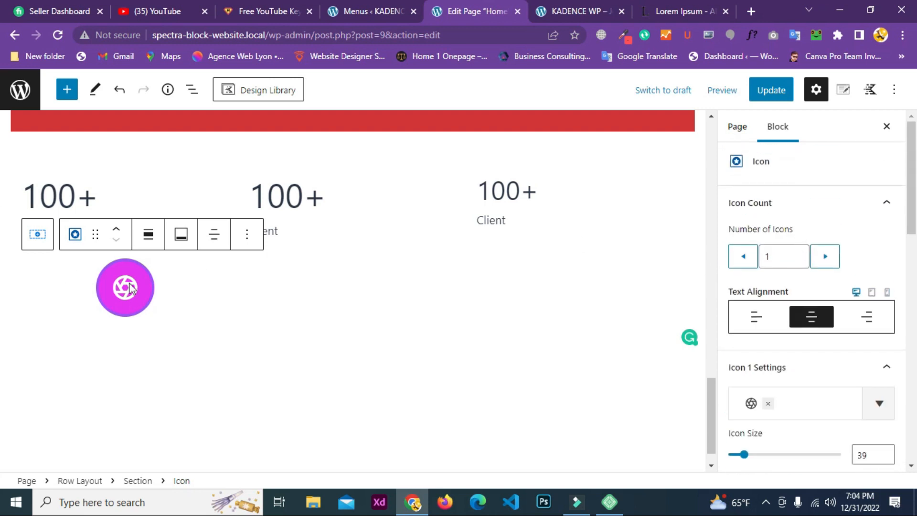
click(825, 258)
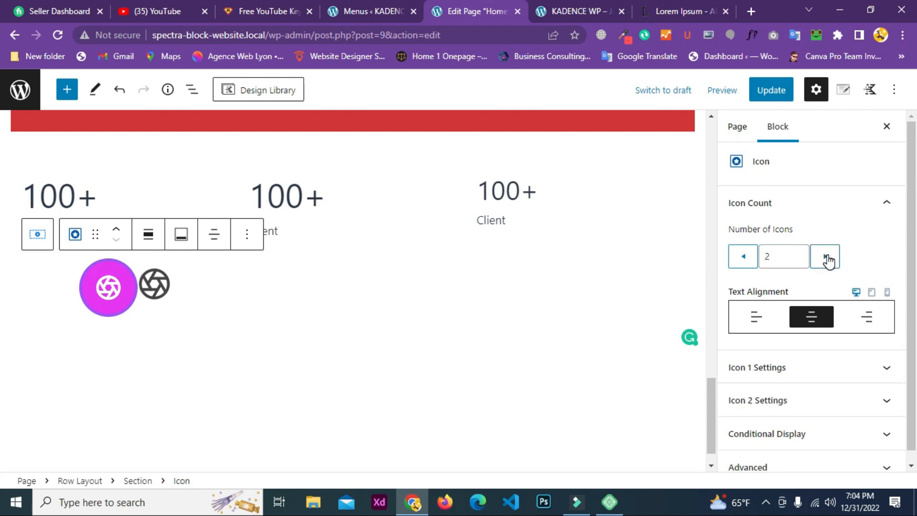
click(796, 259)
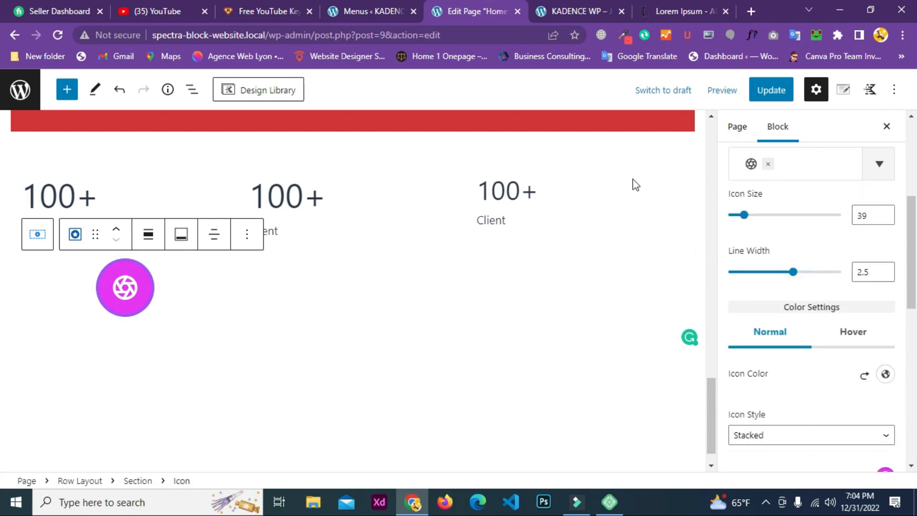
Update the page, reload the live site to check the icon under the first counter, and return to the Home page editor
click(771, 93)
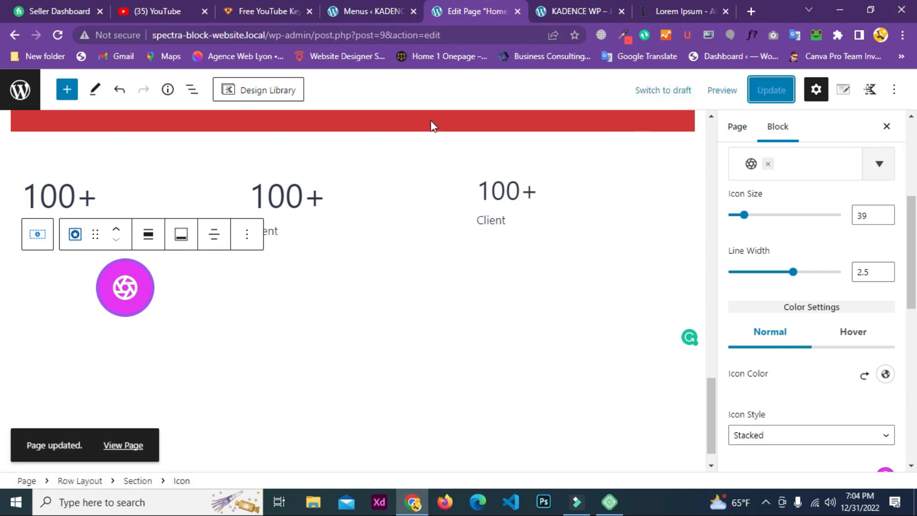
click(590, 7)
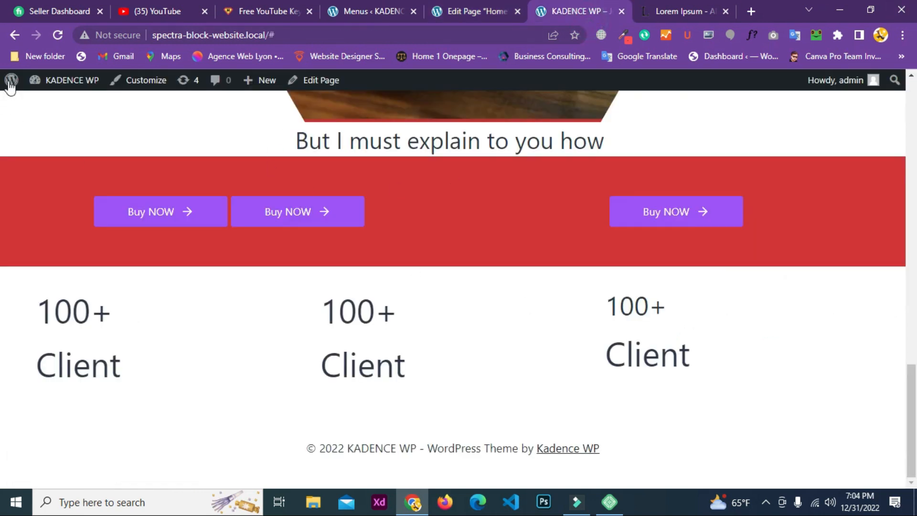
click(58, 37)
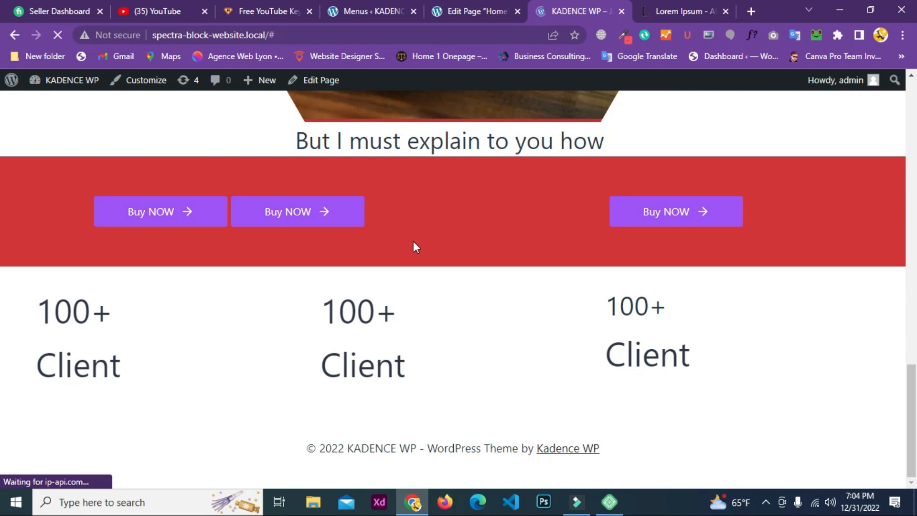
scroll(414, 242, down, 2)
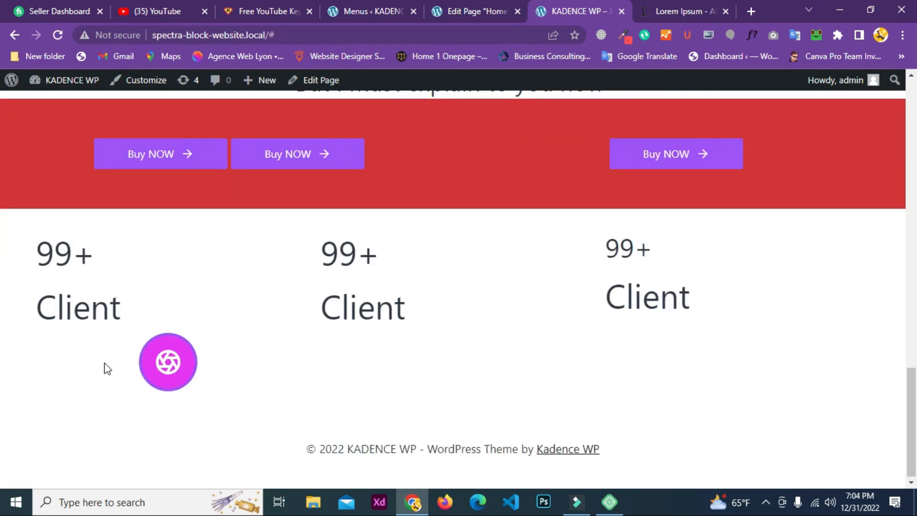
click(365, 11)
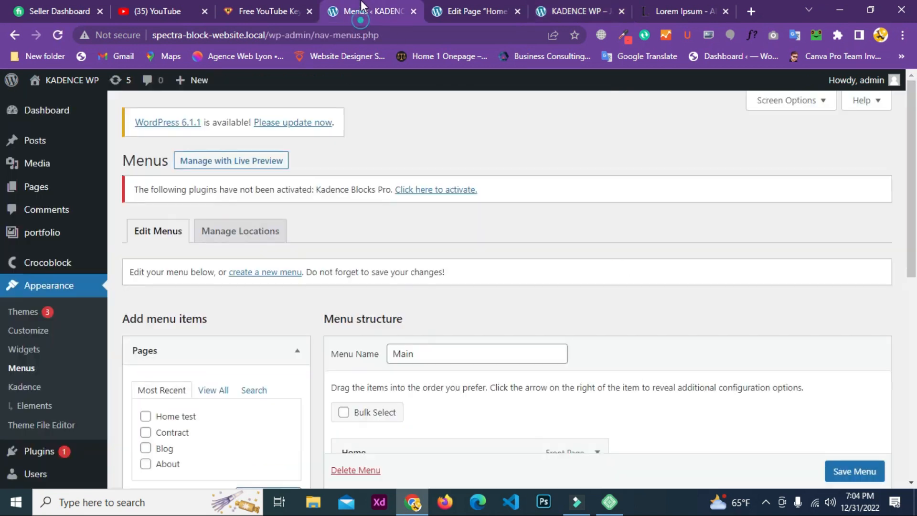
click(492, 10)
Duplicate the three-column counter row and move the copy into the original row's second column
scroll(286, 323, down, 1)
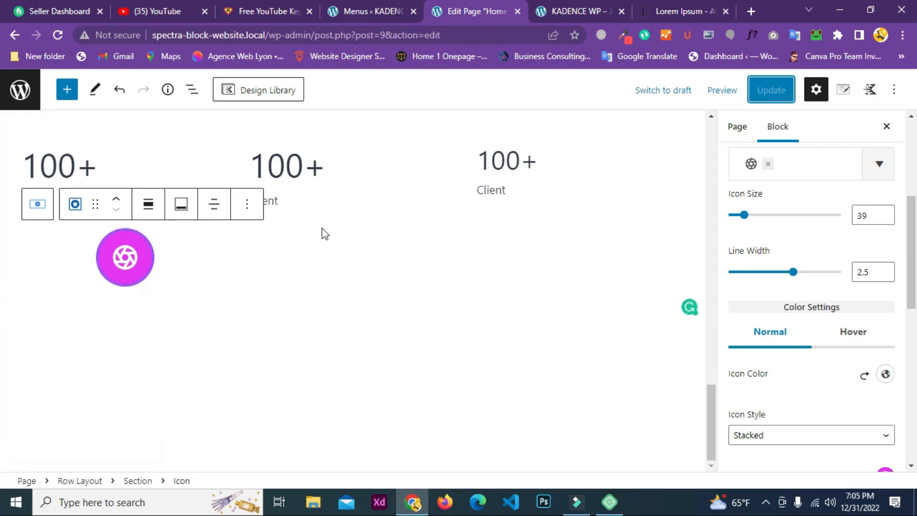
click(310, 236)
click(234, 133)
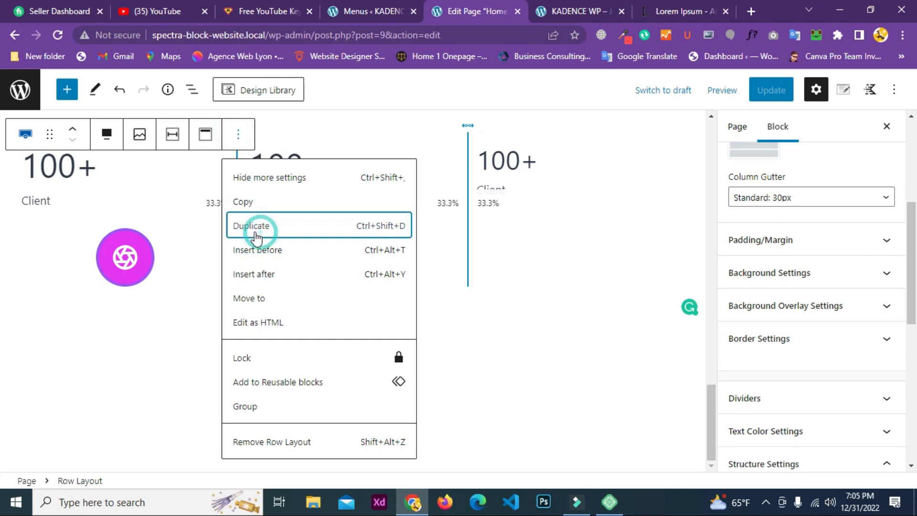
click(253, 225)
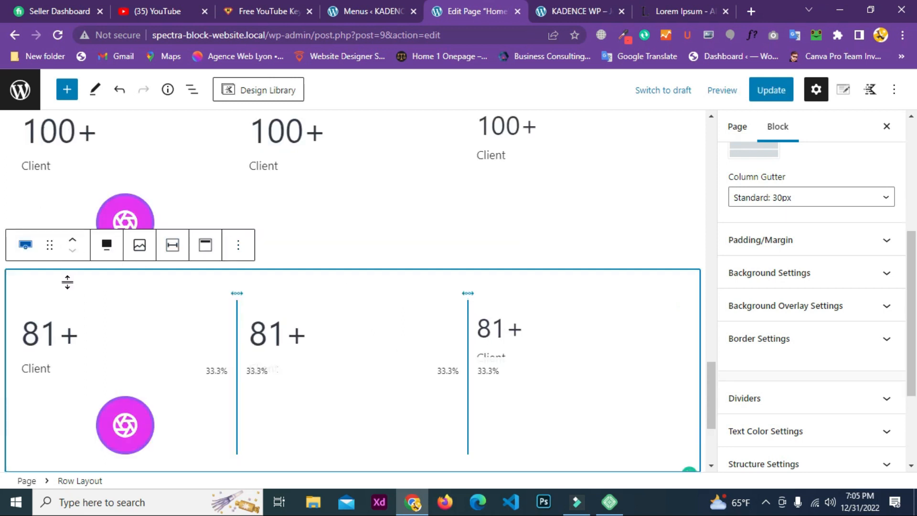
drag(49, 245, 266, 274)
Remove the duplicated Row Layout nested in the second column
scroll(302, 264, down, 3)
click(421, 278)
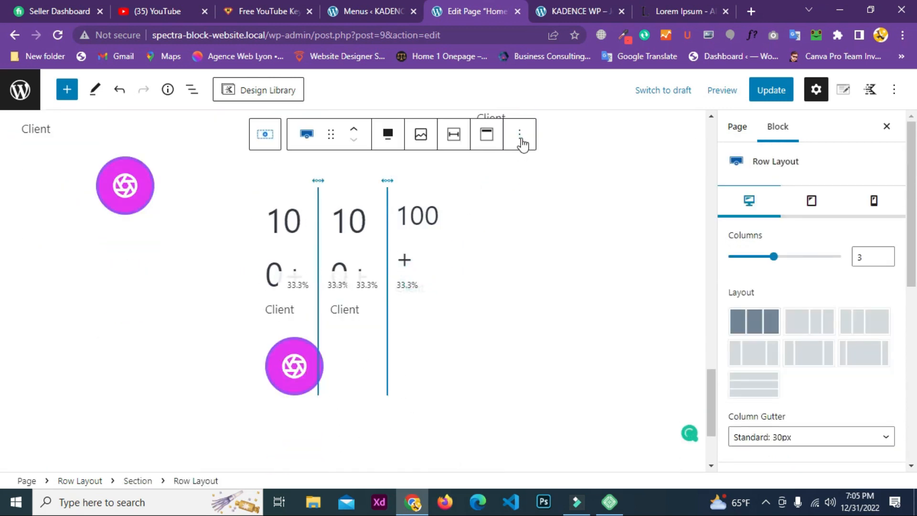
click(522, 143)
click(576, 470)
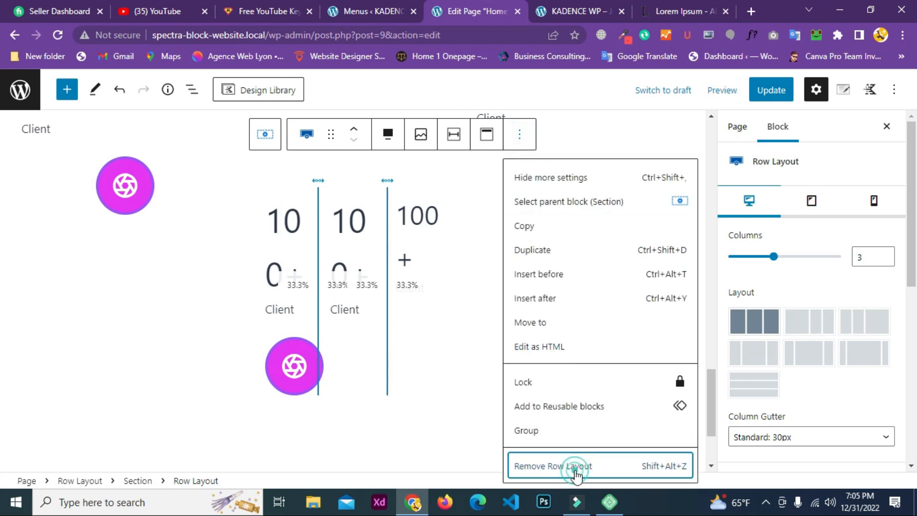
Duplicate the round icon under the first counter and move the copy into the second column
scroll(293, 375, up, 3)
click(123, 398)
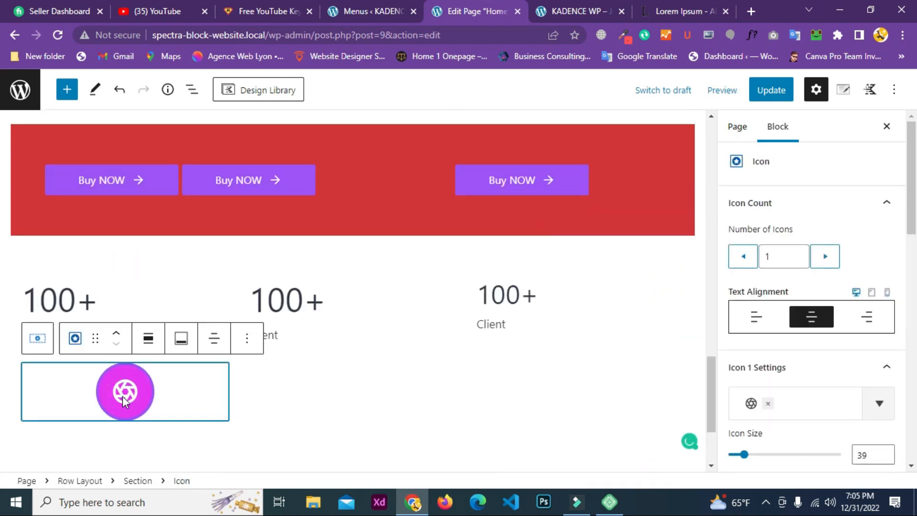
click(246, 338)
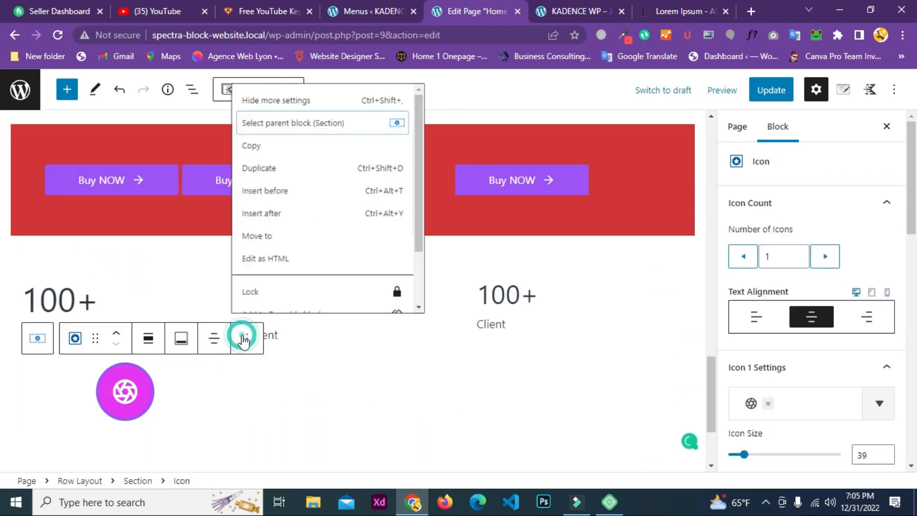
click(256, 138)
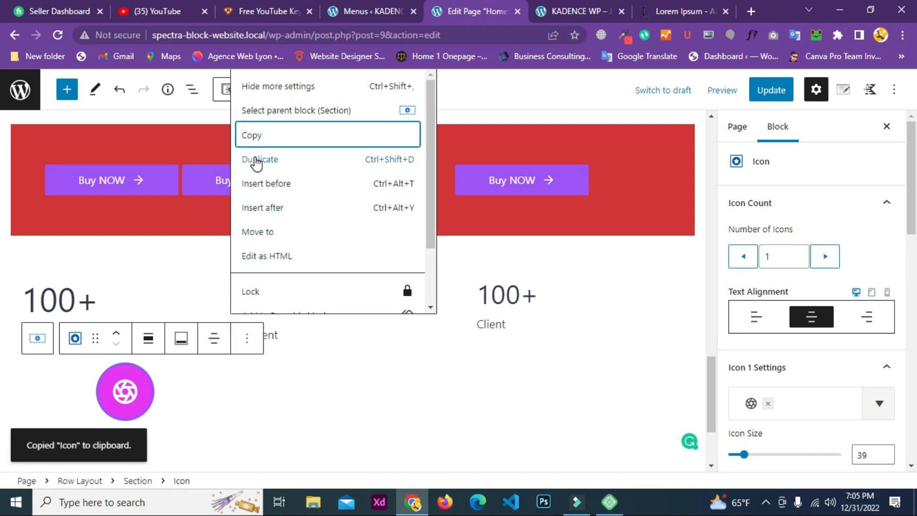
click(257, 160)
scroll(246, 241, down, 2)
drag(94, 322, 255, 313)
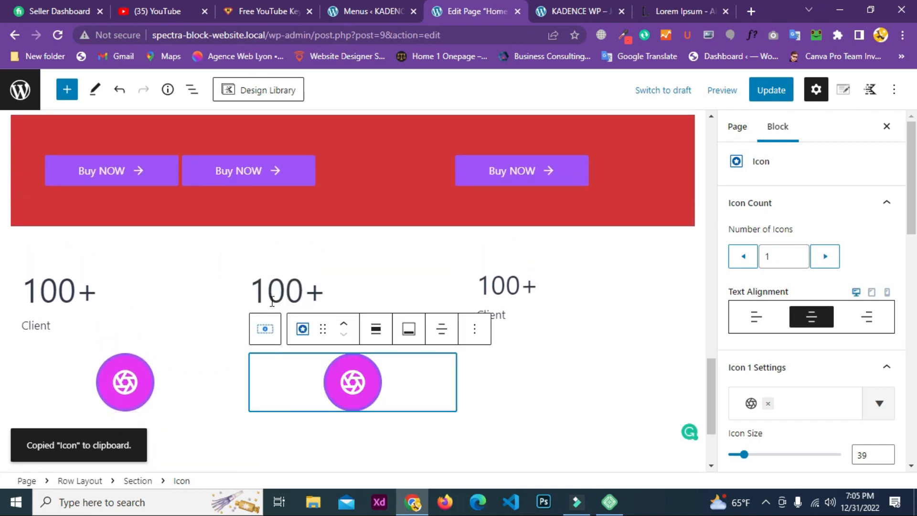
Try to duplicate the second column's icon and move the copy into the third column
scroll(272, 301, down, 3)
click(480, 203)
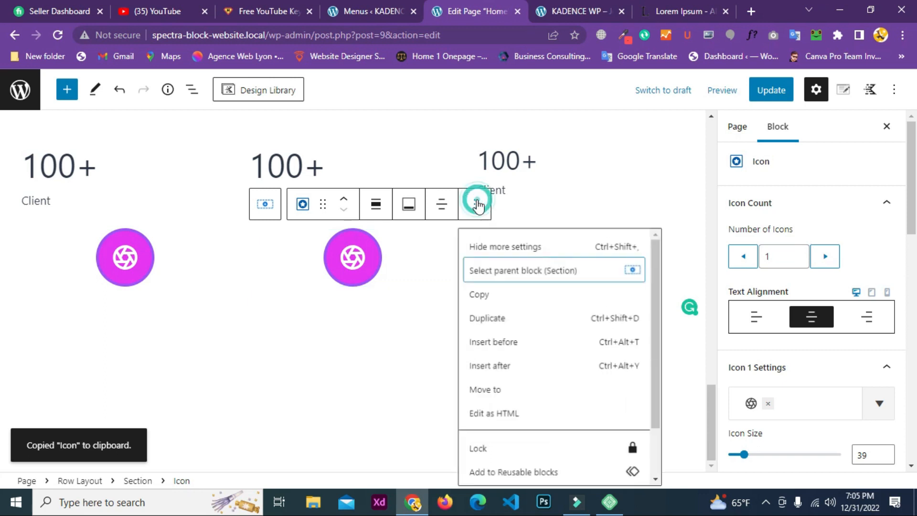
click(486, 320)
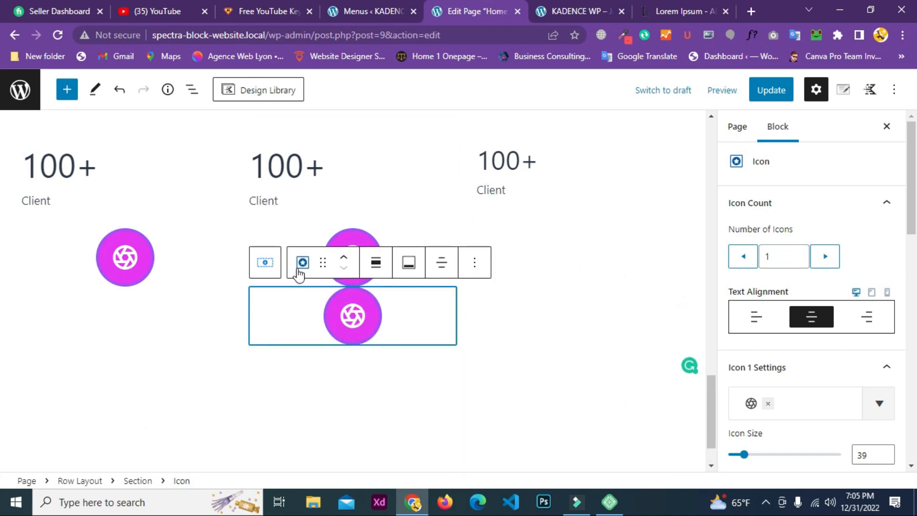
drag(322, 258, 468, 243)
scroll(333, 262, down, 3)
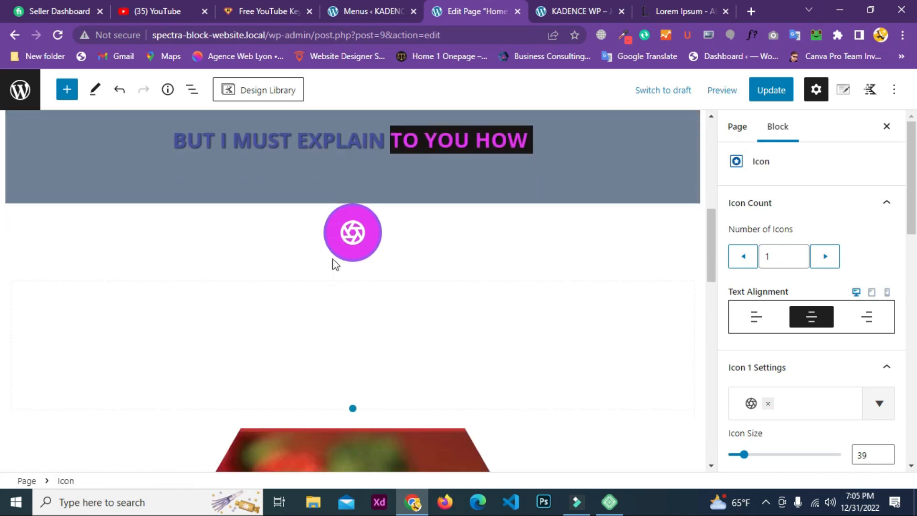
Remove the misplaced icon copy below the "BUT I MUST EXPLAIN TO YOU HOW" heading
scroll(358, 191, down, 6)
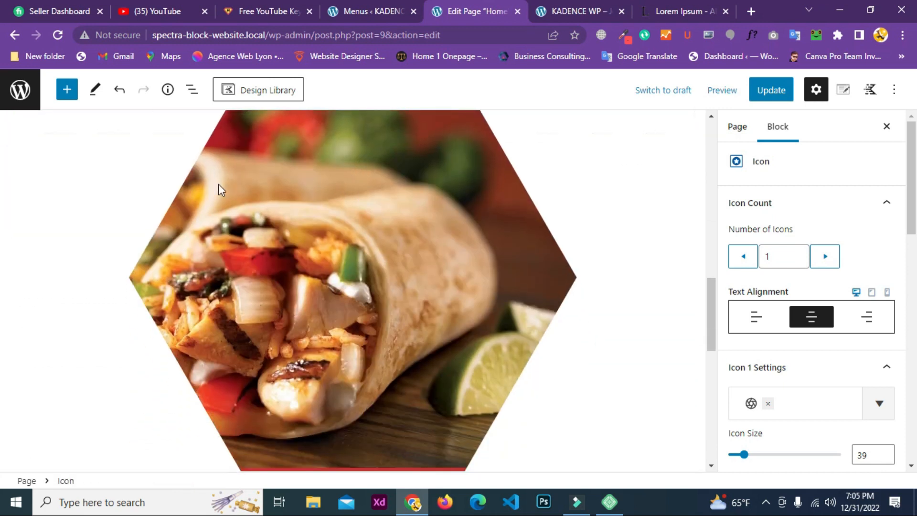
scroll(172, 183, up, 6)
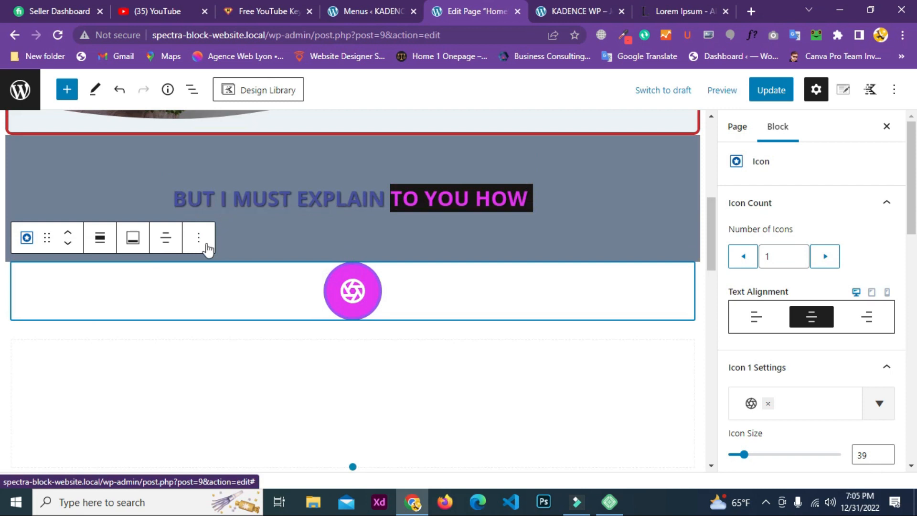
click(197, 241)
scroll(211, 415, down, 3)
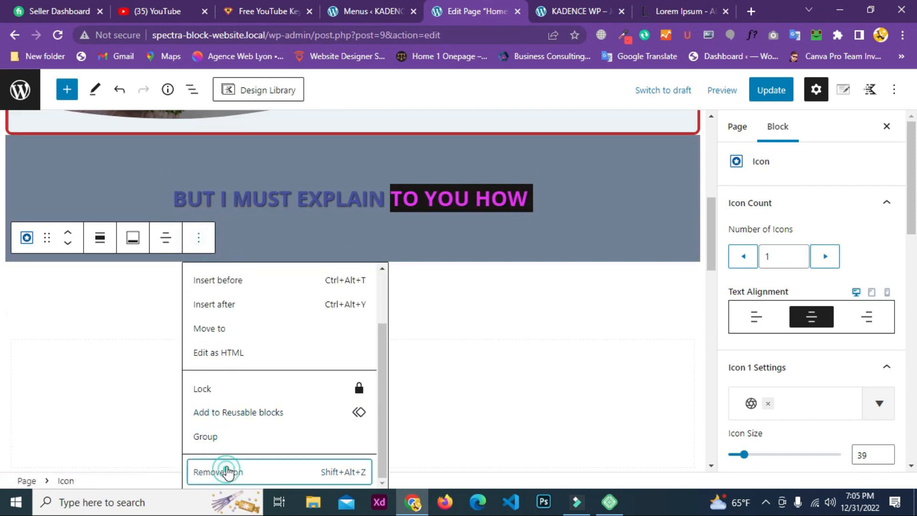
click(229, 471)
Duplicate the icon under the second counter and place the copy below the third counter's Client label
scroll(331, 336, down, 10)
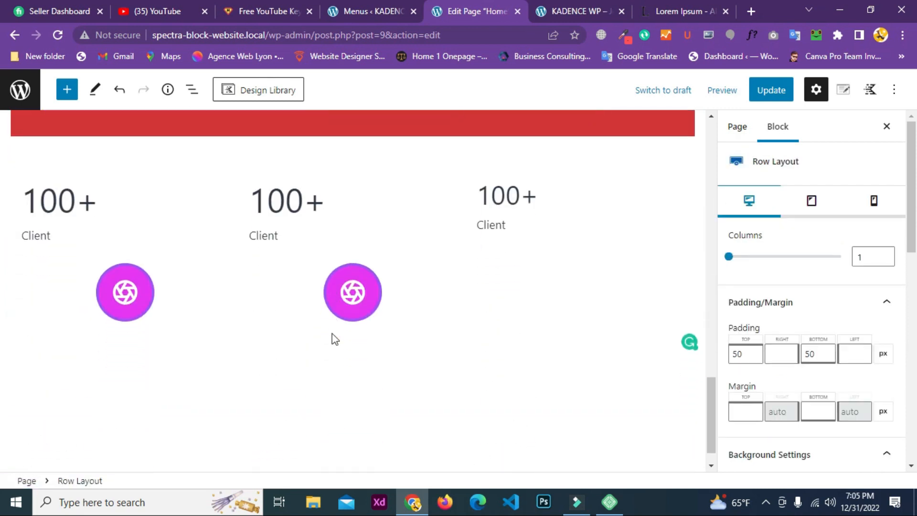
click(360, 273)
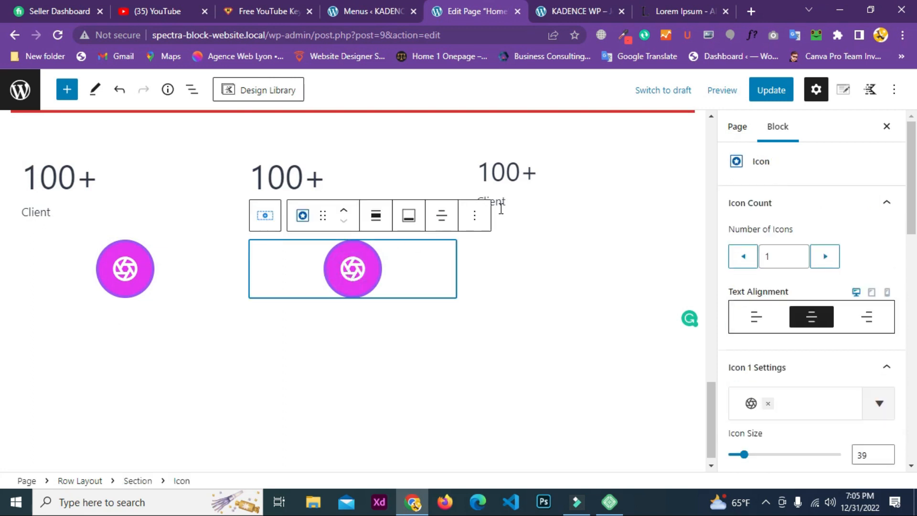
click(474, 220)
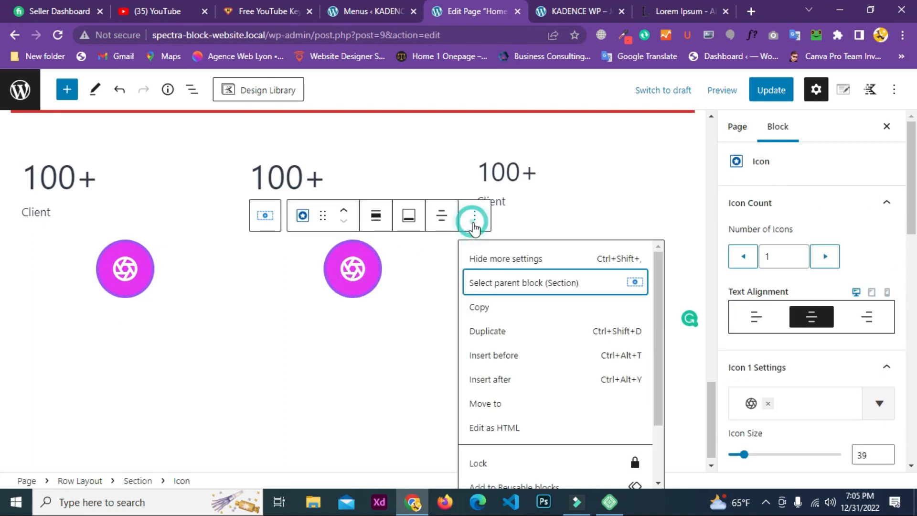
click(469, 331)
drag(324, 273, 478, 243)
scroll(344, 247, down, 1)
Update the page, reload the live site to check all three icons, and return to the Home page editor
click(764, 90)
click(554, 10)
click(58, 35)
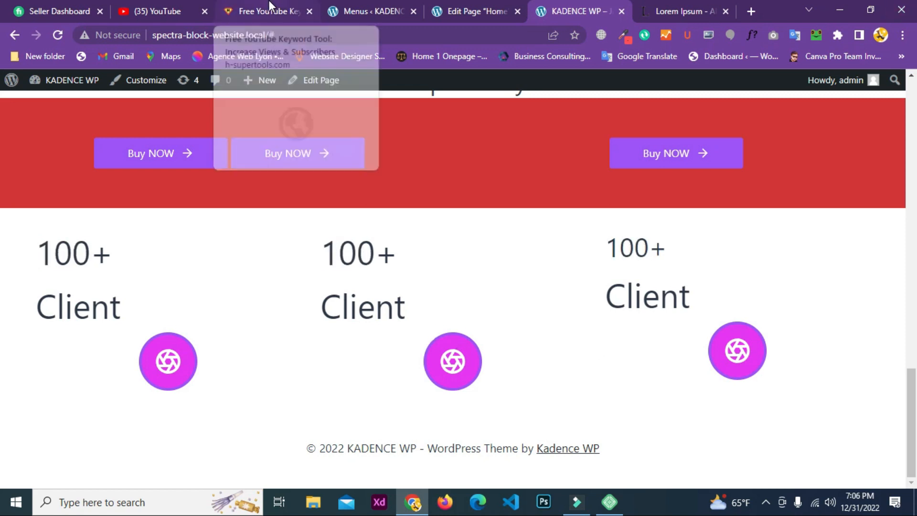
click(139, 11)
click(381, 7)
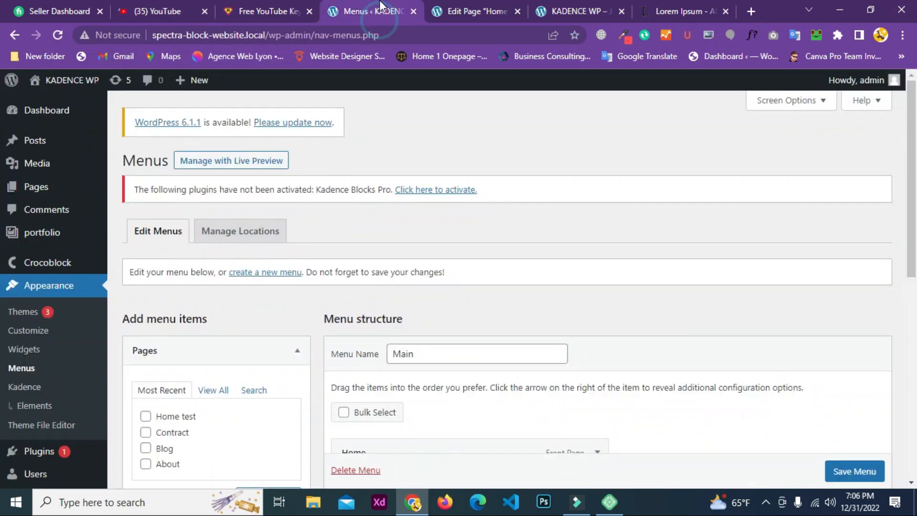
click(466, 9)
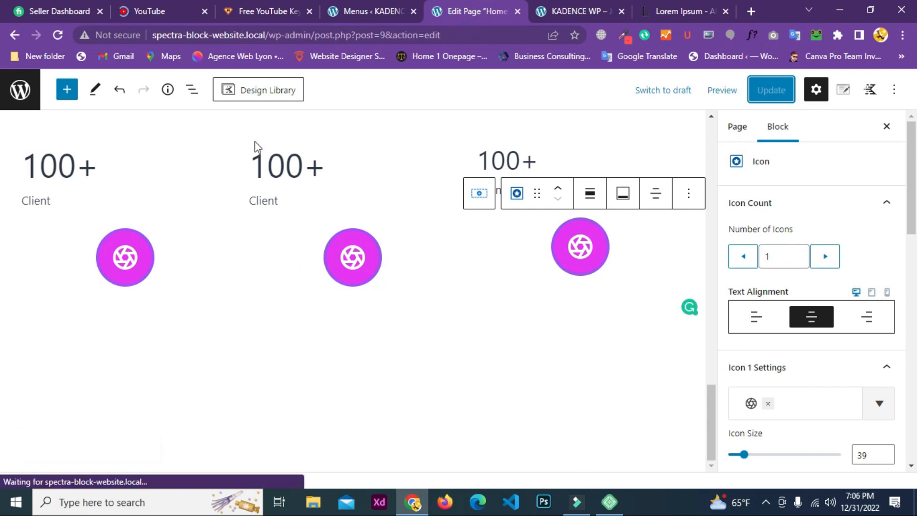
Insert a Kadence Tabs block below the icon in the third column
click(66, 90)
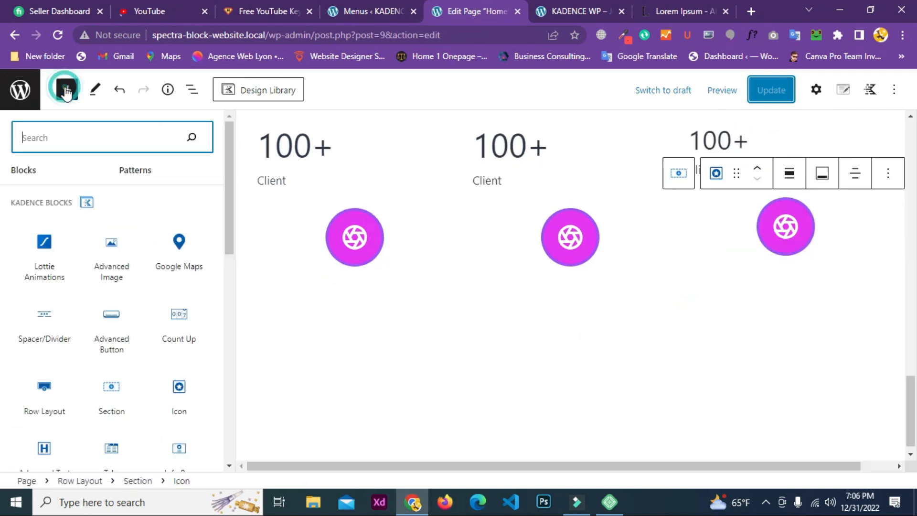
scroll(160, 285, down, 3)
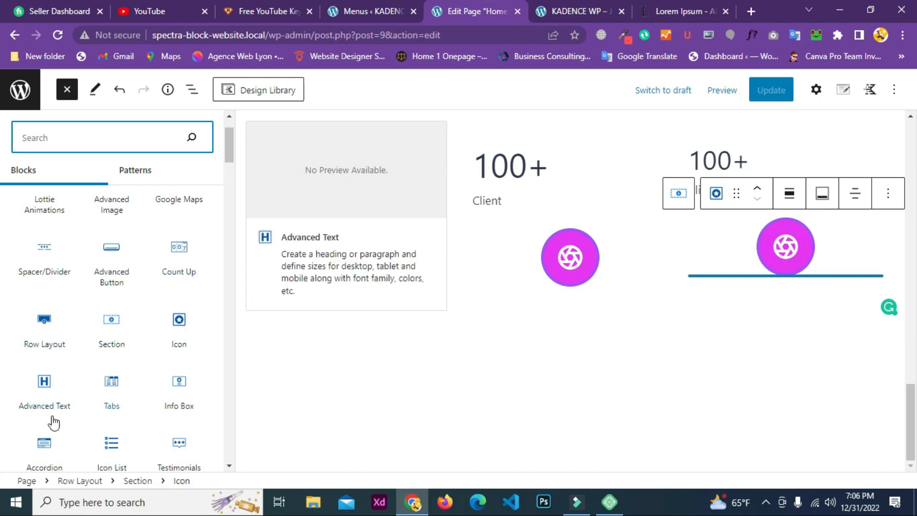
scroll(179, 334, down, 3)
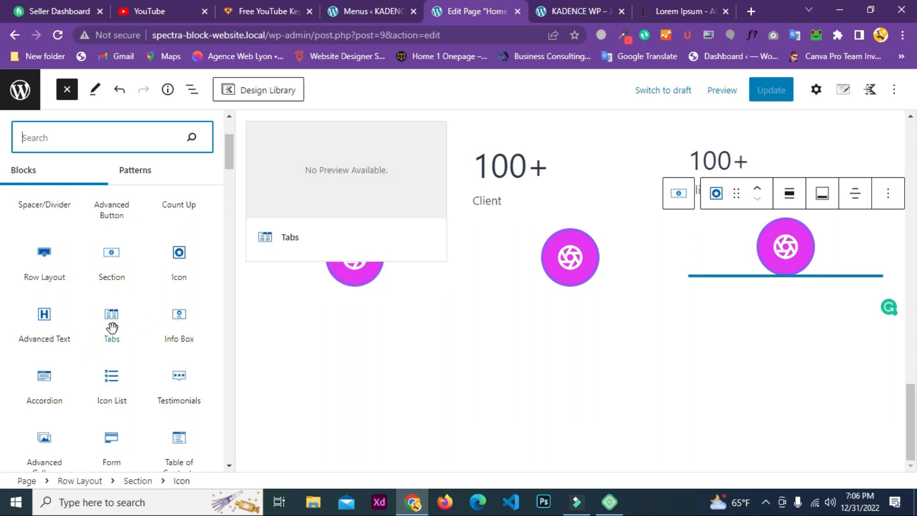
click(116, 330)
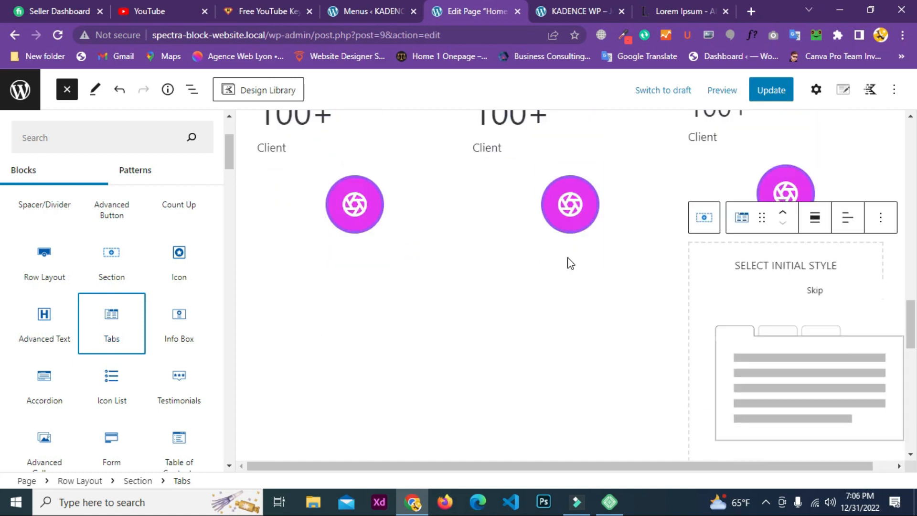
Remove the Tabs block from the third column of the counter row
click(887, 256)
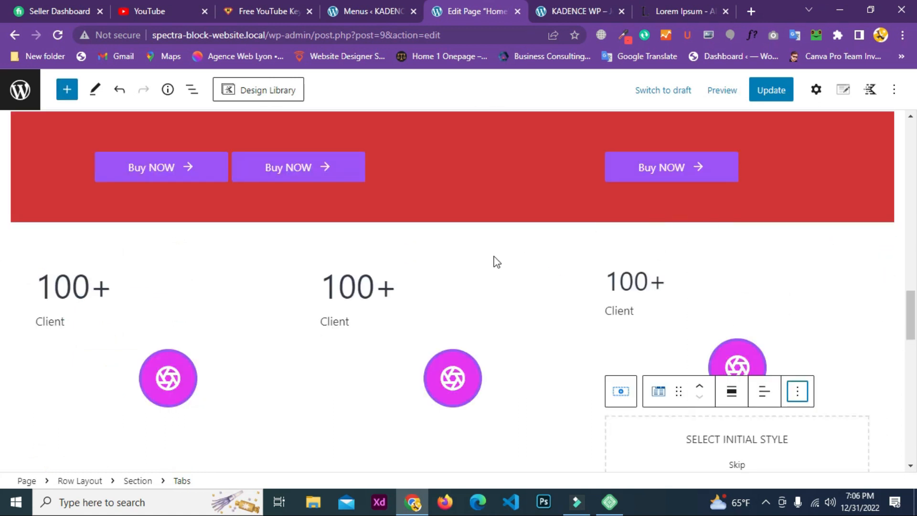
scroll(781, 340, down, 3)
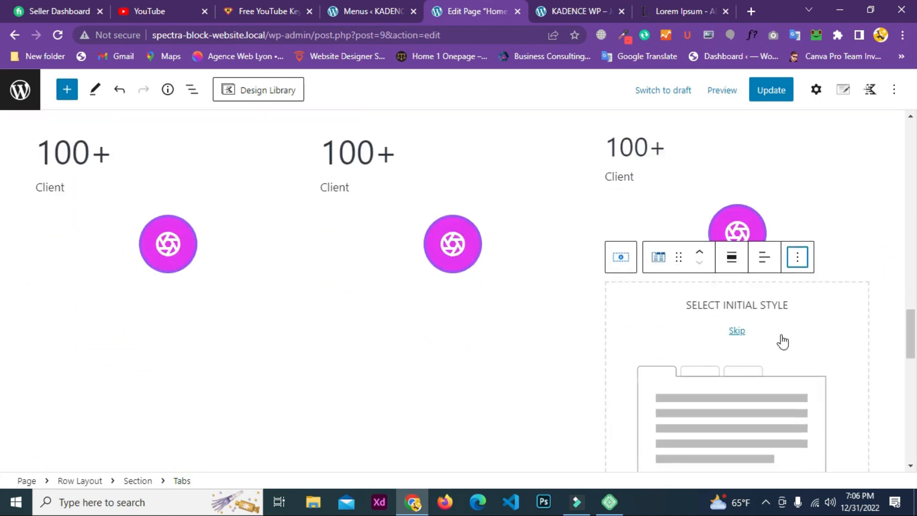
click(796, 260)
scroll(651, 448, down, 3)
click(658, 473)
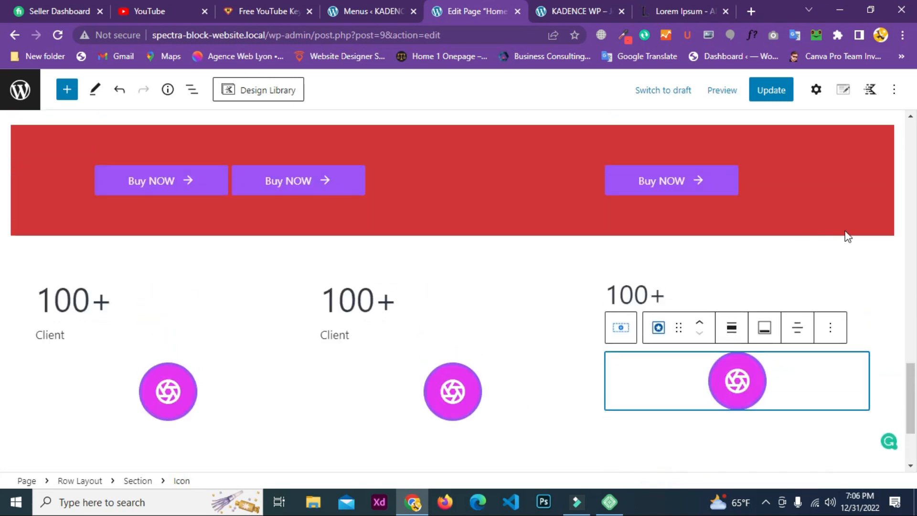
Add a single-column Row Layout below the counter row and align it to full width
scroll(764, 321, down, 3)
click(744, 318)
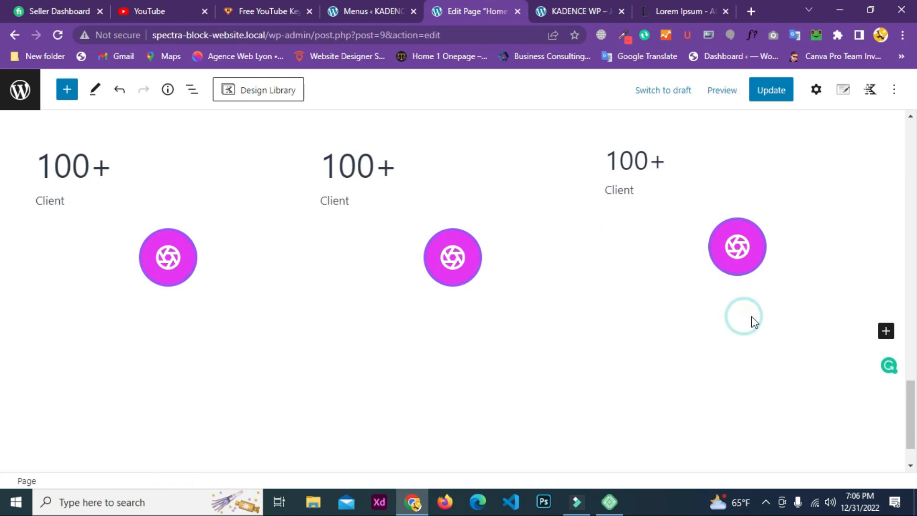
click(887, 331)
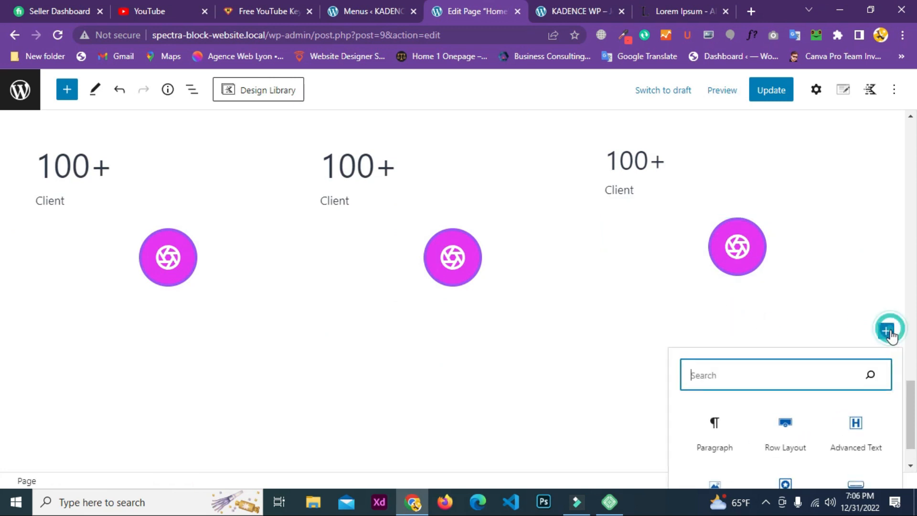
click(778, 425)
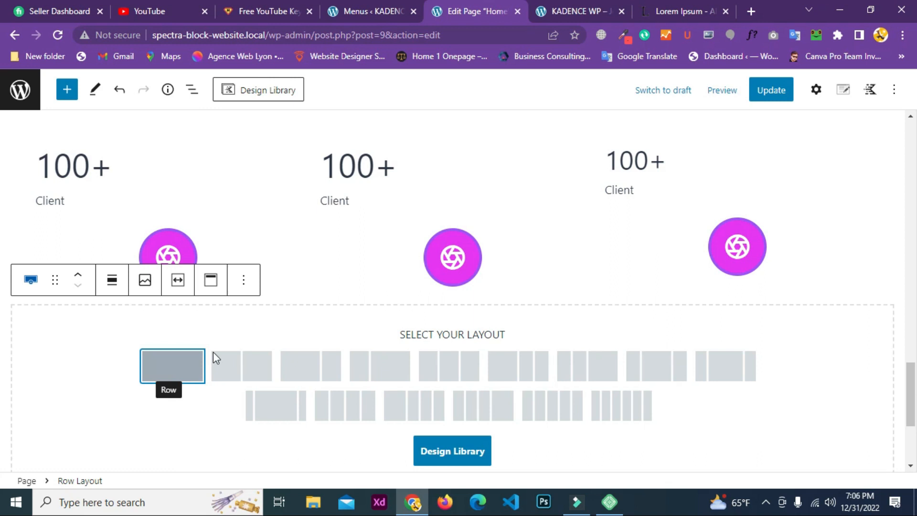
click(190, 381)
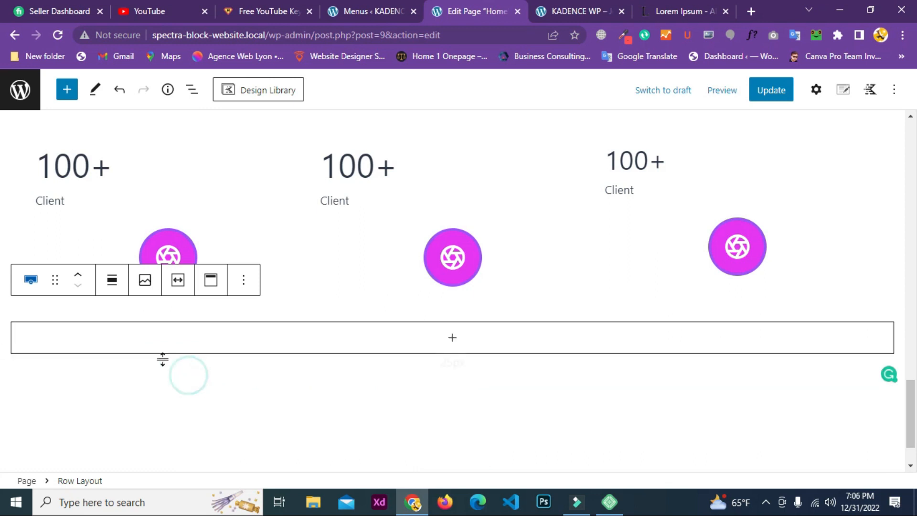
click(113, 283)
click(131, 396)
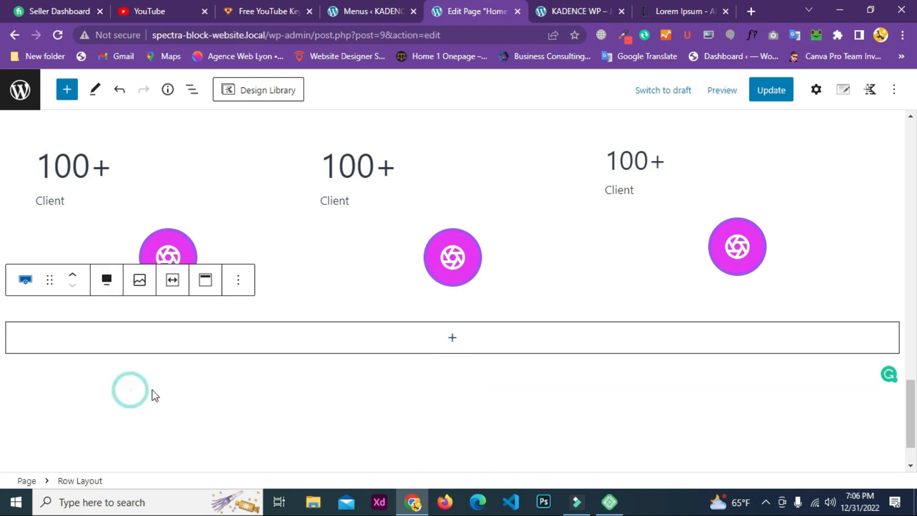
Search the blocks for "tab" and insert a Tabs block in the new full-width row
click(502, 337)
click(395, 388)
text(t)
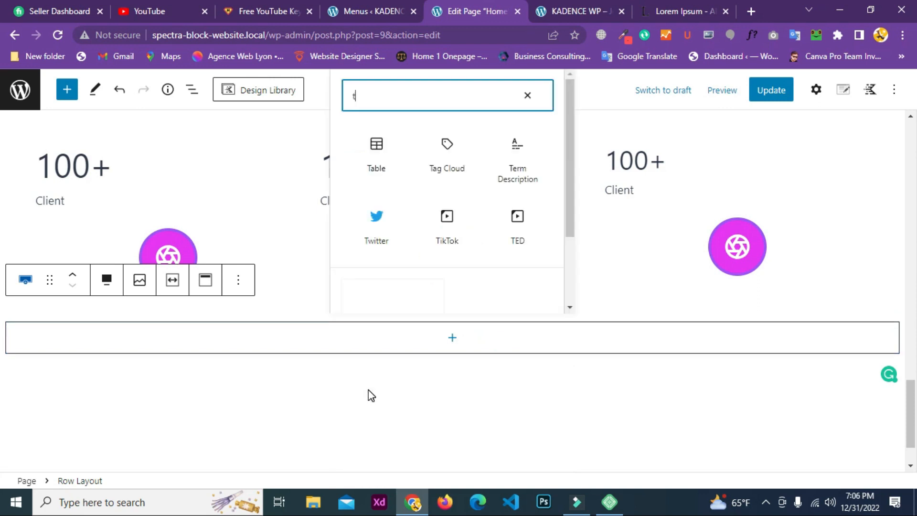
text(ab)
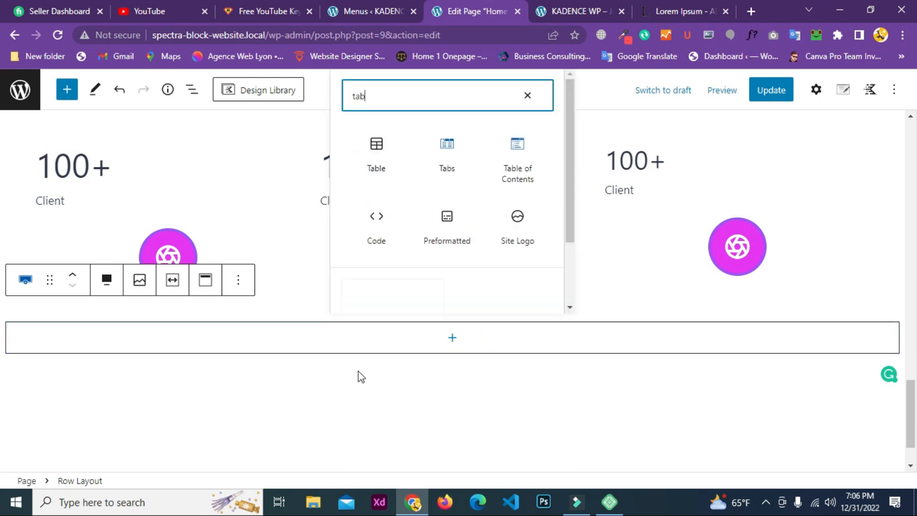
click(446, 172)
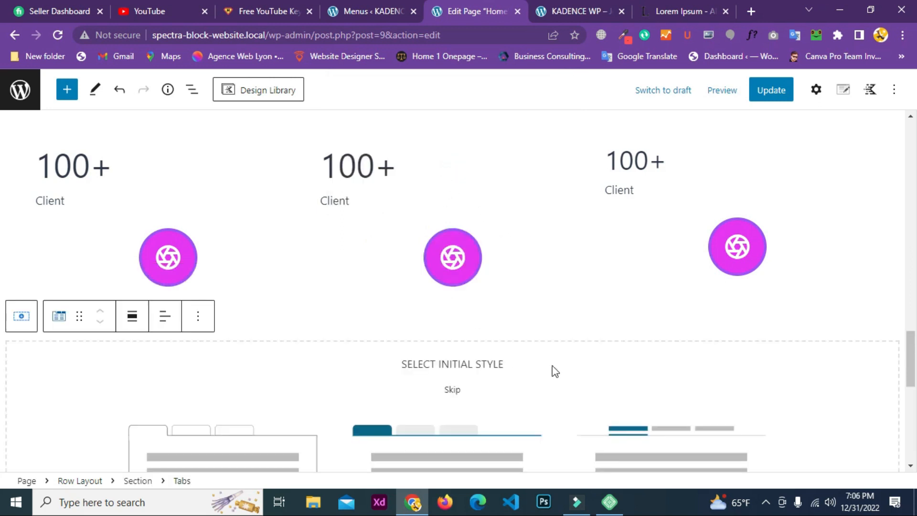
Give the Tabs block the initial style with horizontal filled tabs above a coloured line
scroll(606, 348, down, 4)
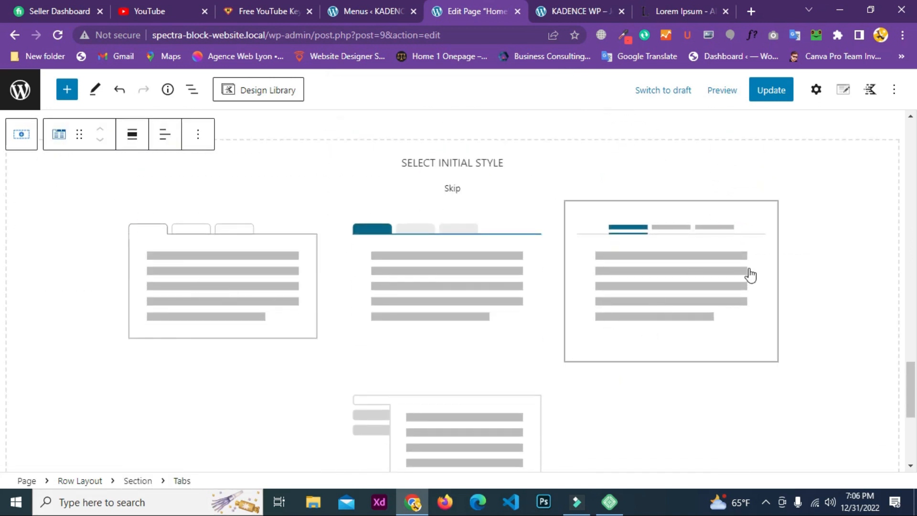
scroll(750, 276, down, 3)
scroll(727, 288, up, 3)
click(424, 276)
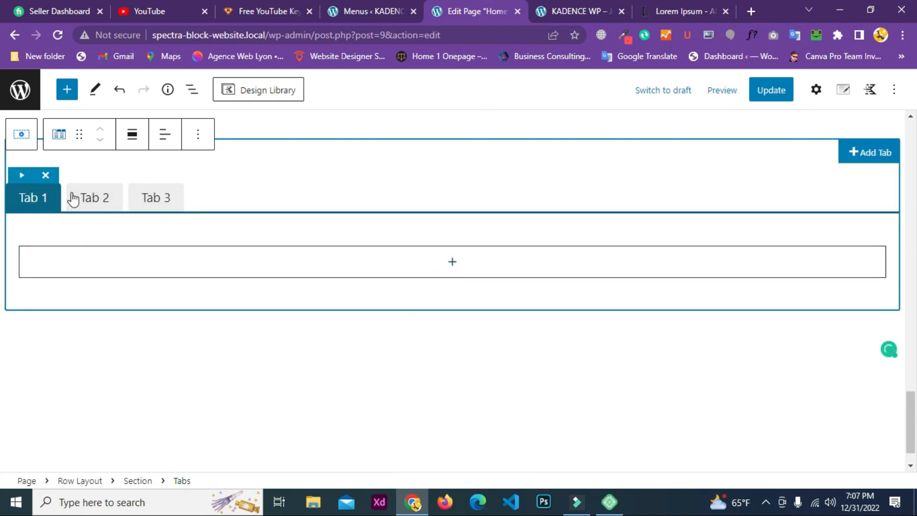
Rename the first tab of the Tabs block as "Course"
click(44, 202)
drag(46, 204, 17, 205)
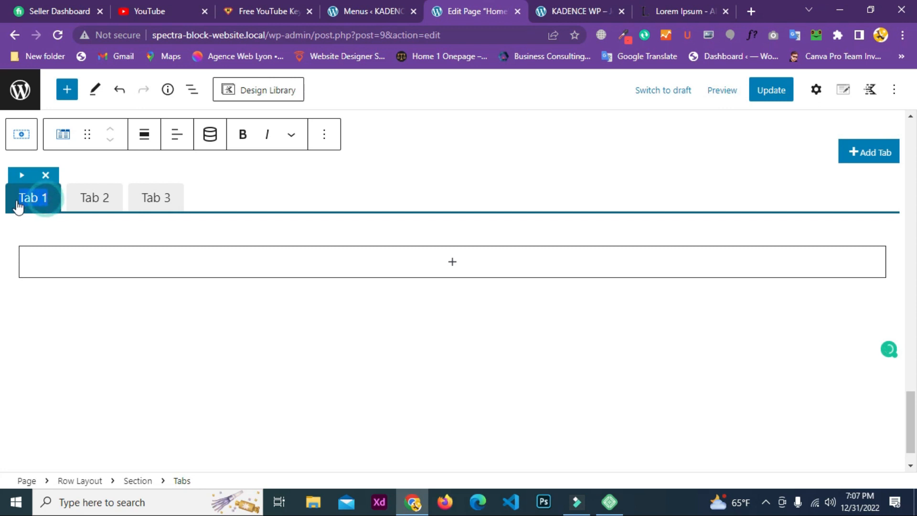
key(BackSpace)
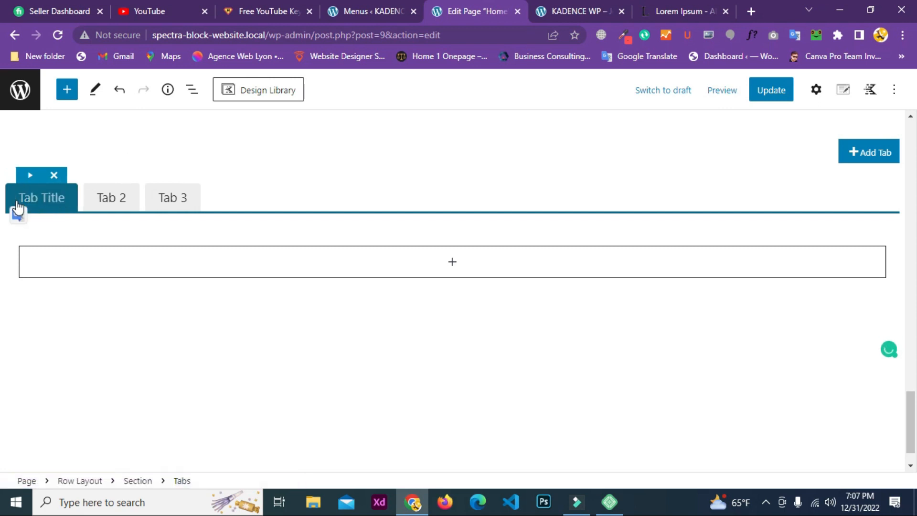
text(c)
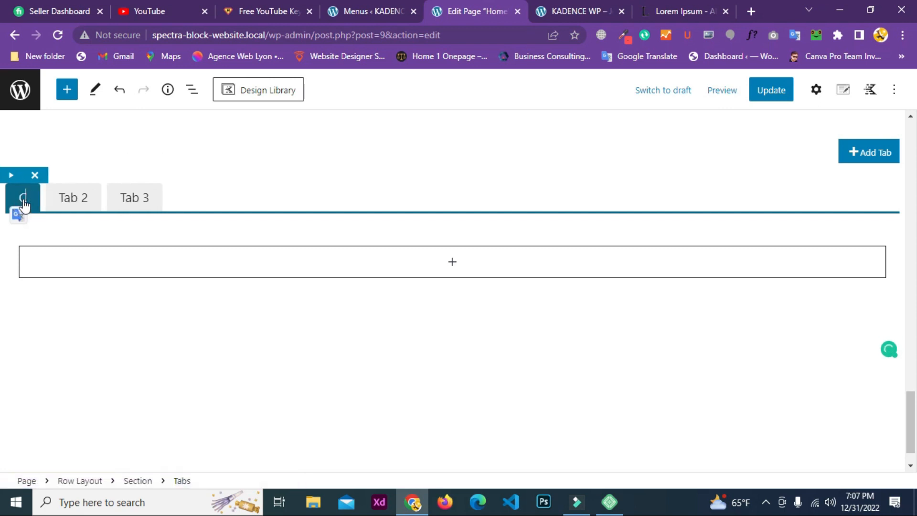
text(u)
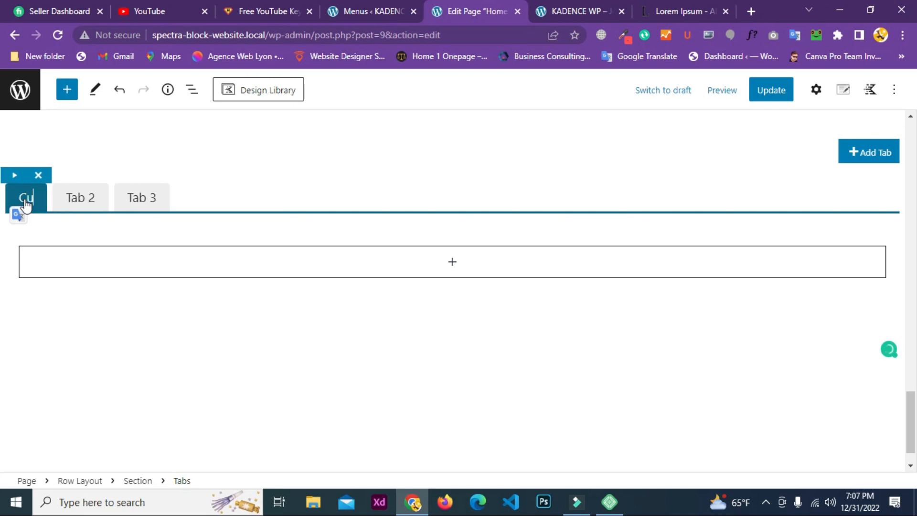
key(BackSpace)
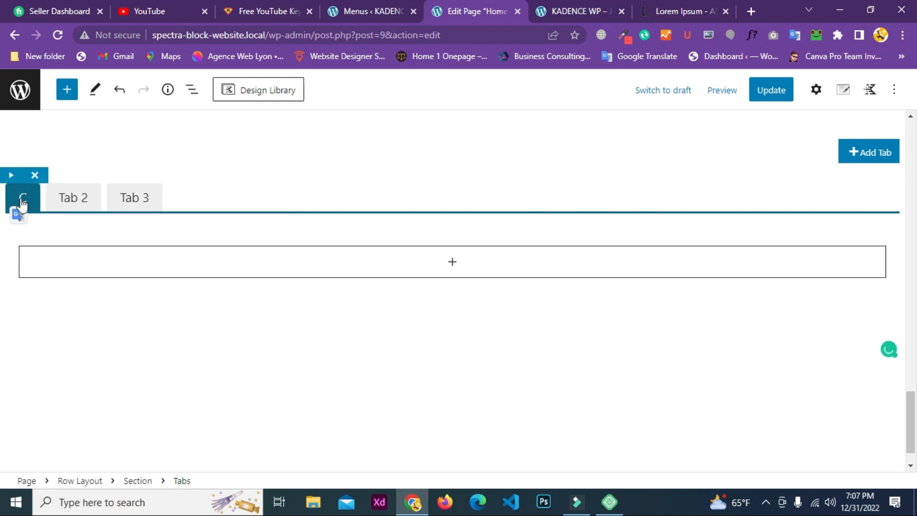
text(ourd)
key(BackSpace)
text(se)
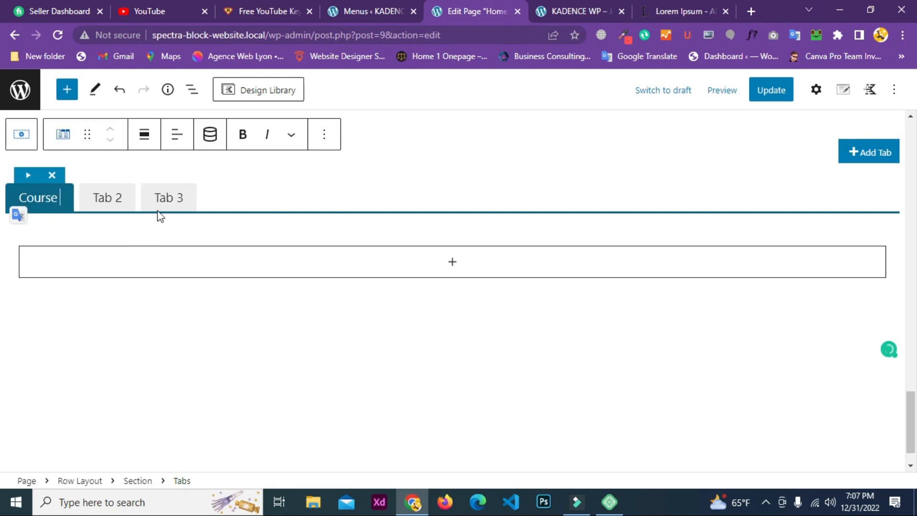
Rename the second tab of the Tabs block as "Webdesign"
click(123, 203)
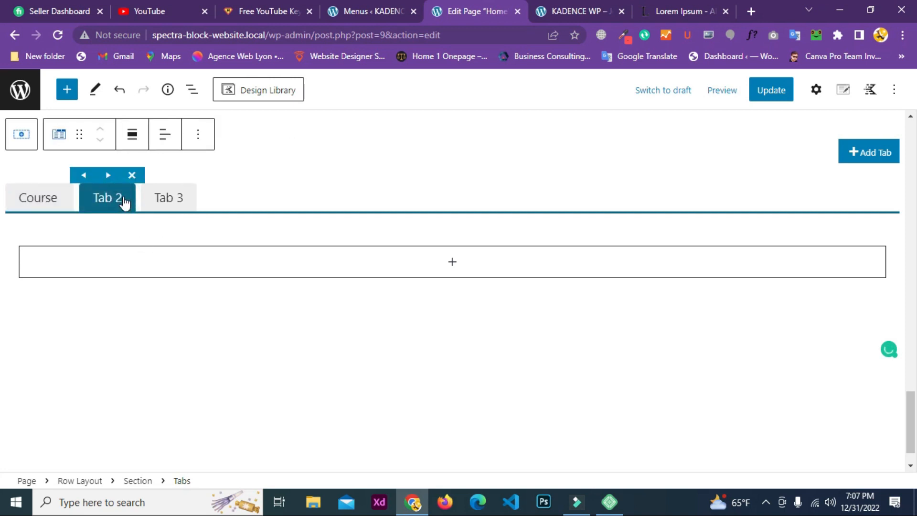
click(124, 202)
click(125, 203)
click(120, 201)
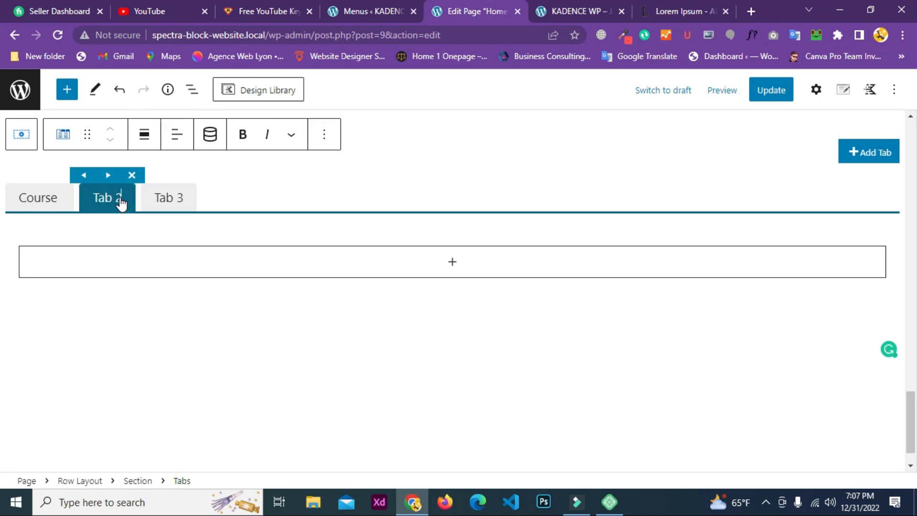
key(BackSpace)
key(BackSpace)
key(BackSpace)
key(BackSpace)
key(BackSpace)
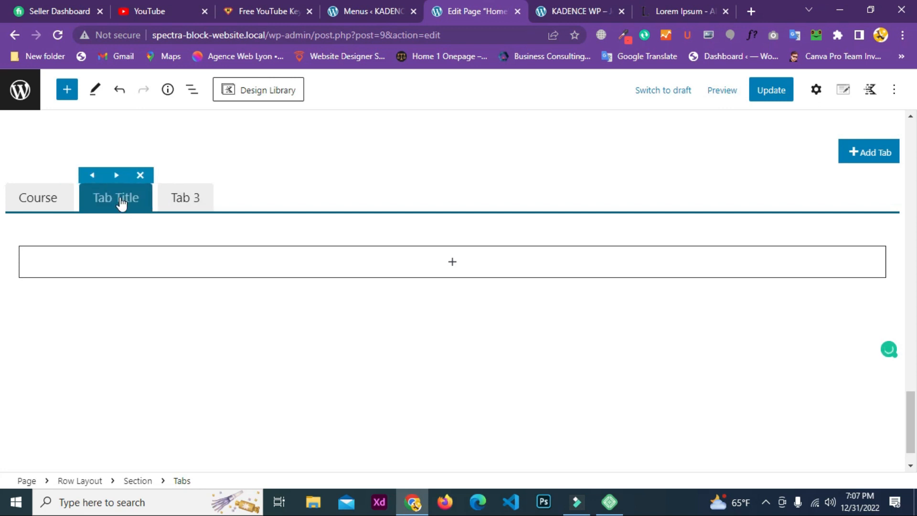
text(Web)
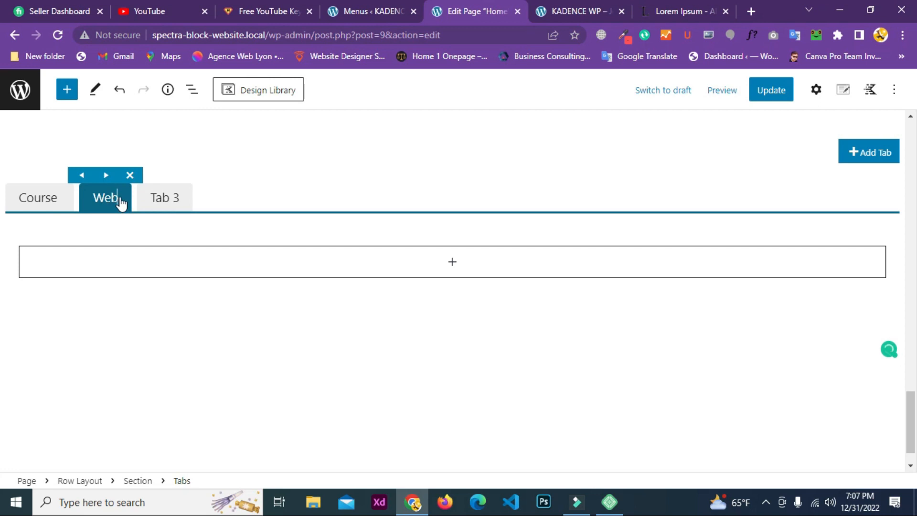
text(design)
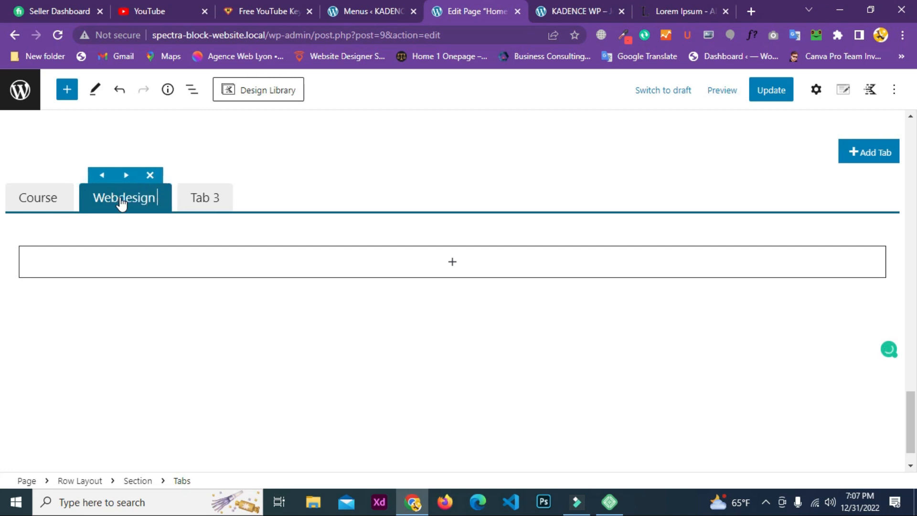
key(BackSpace)
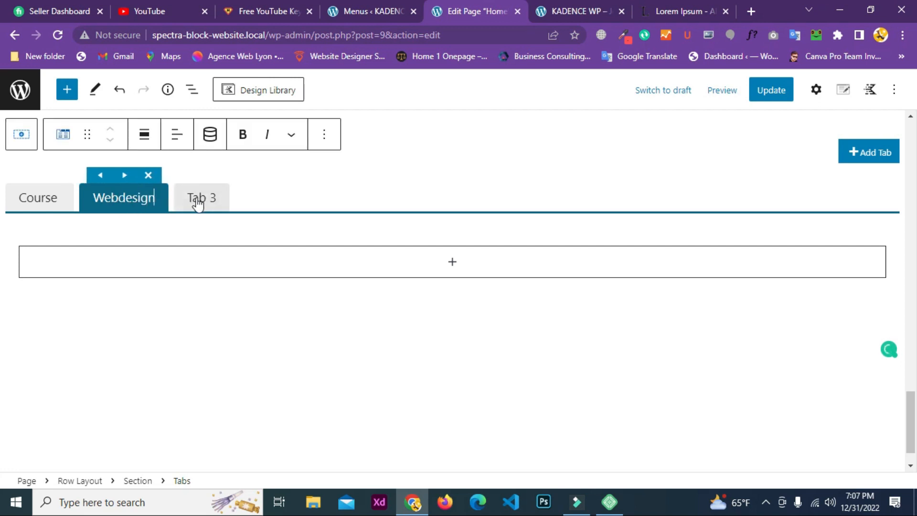
Rename the third tab of the Tabs block as "Wordpress"
click(197, 199)
click(219, 205)
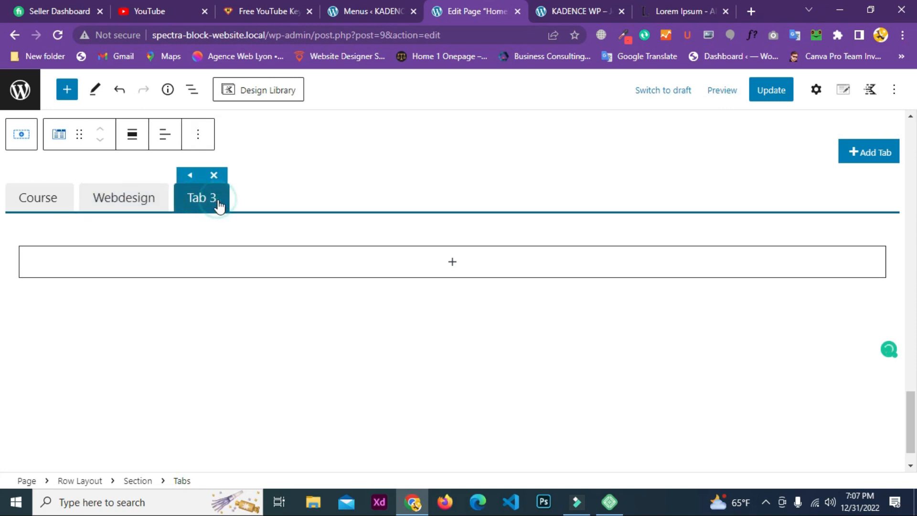
click(218, 203)
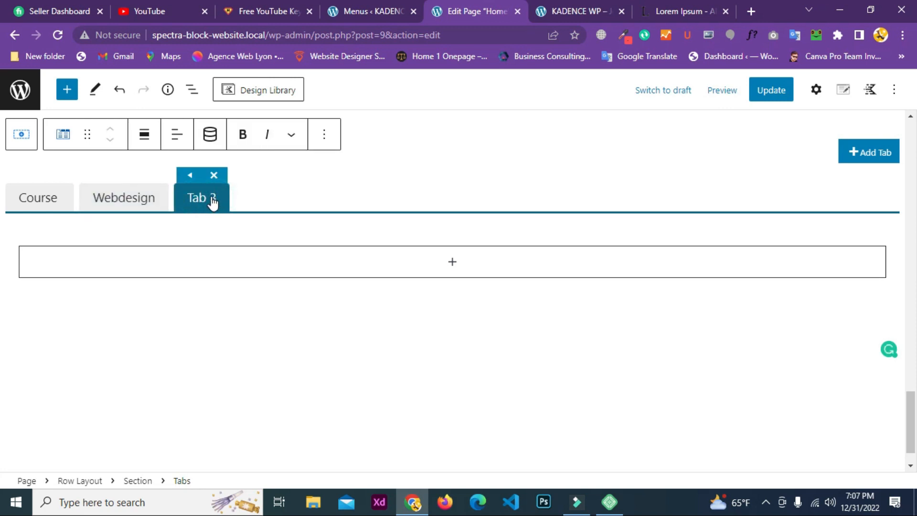
key(BackSpace)
key(BackSpace)
key(BackSpace)
key(BackSpace)
key(BackSpace)
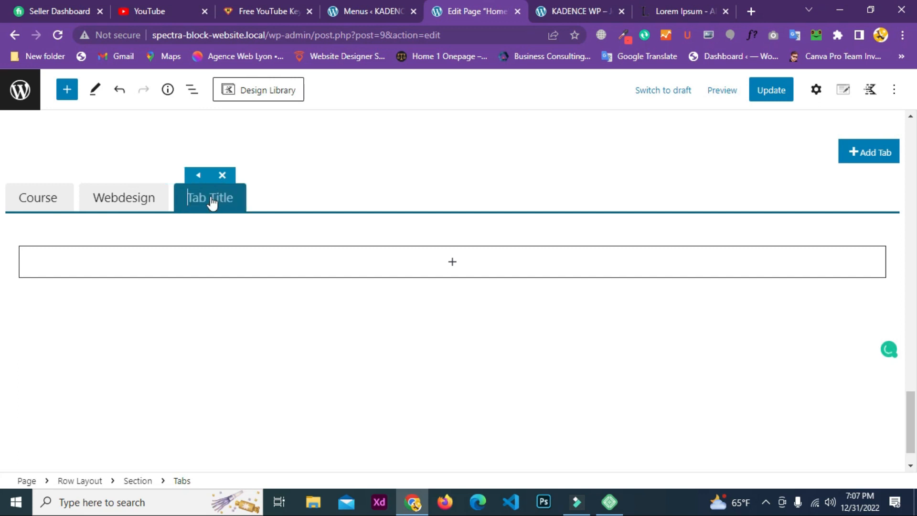
text(W)
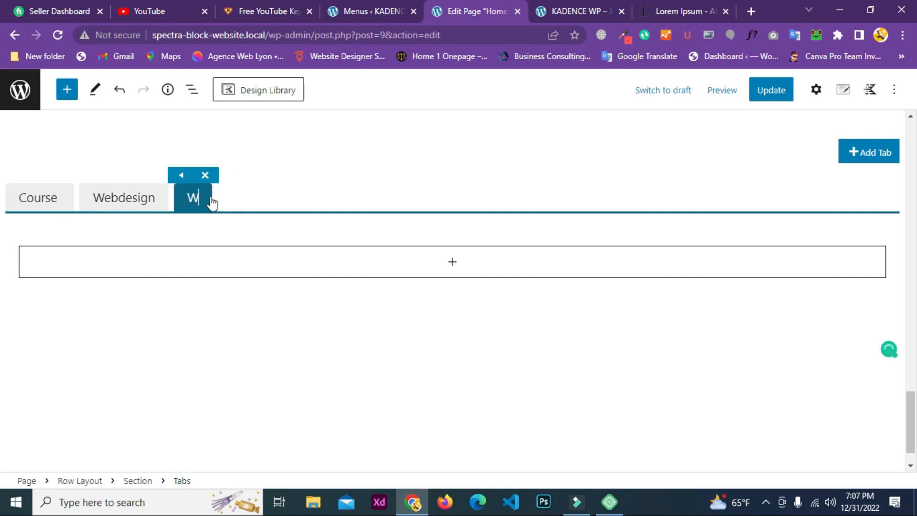
text(ordp)
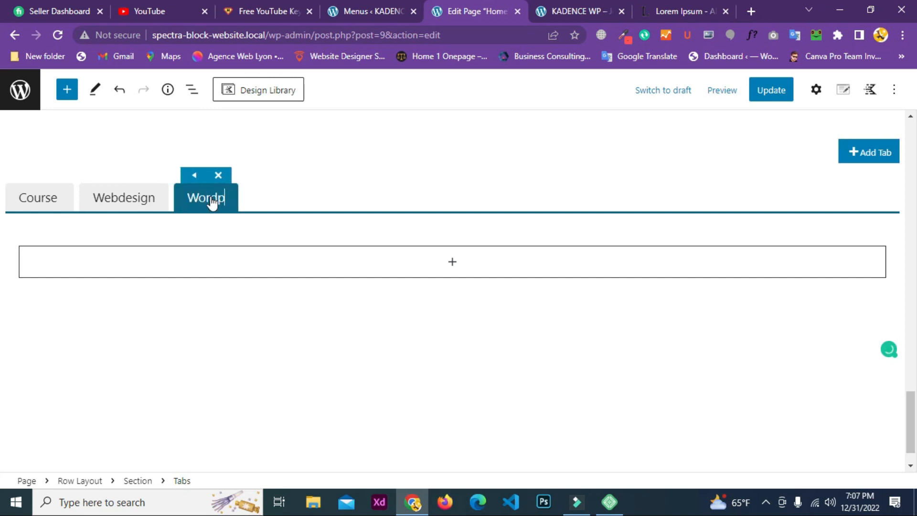
text(ress)
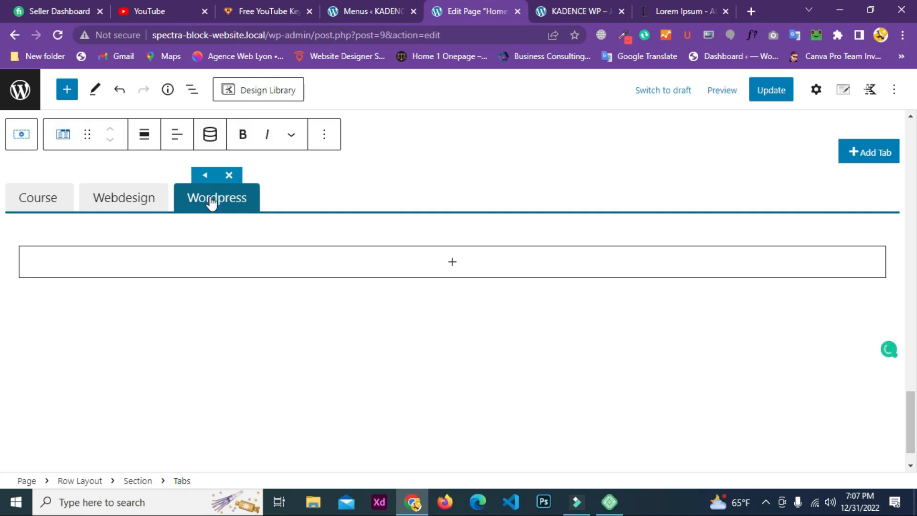
click(301, 232)
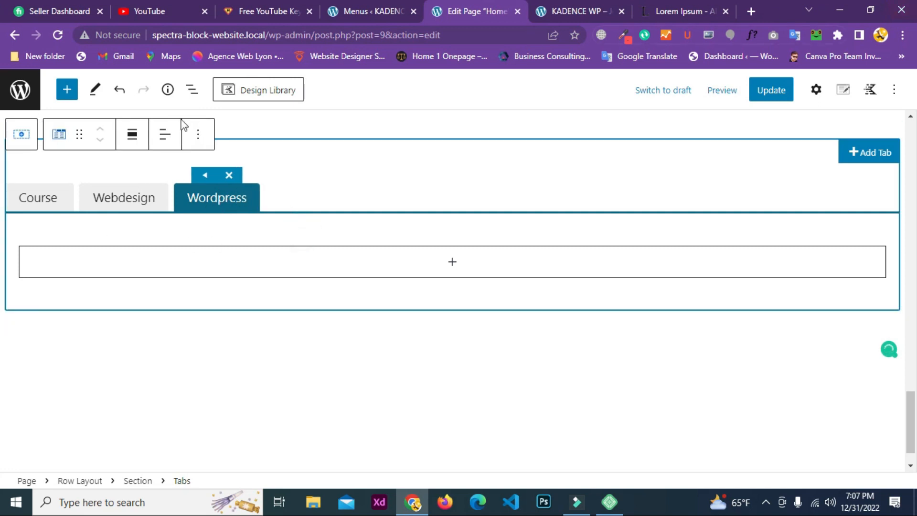
Set the normal-state tab title color to the purple palette color 9D54FE
click(816, 90)
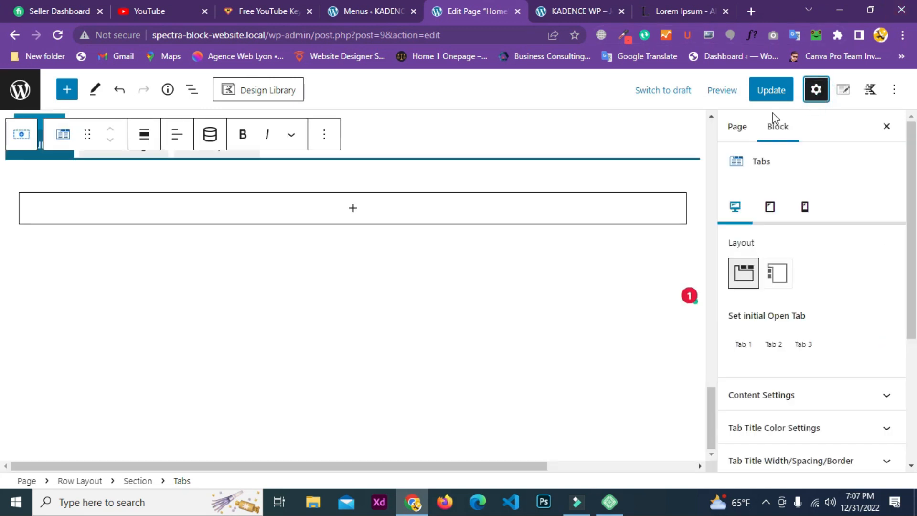
scroll(401, 267, up, 2)
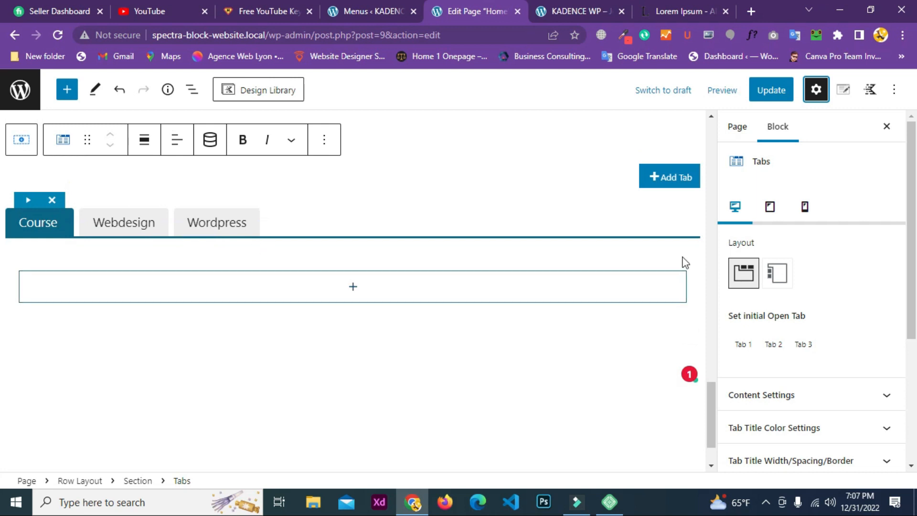
scroll(793, 253, down, 3)
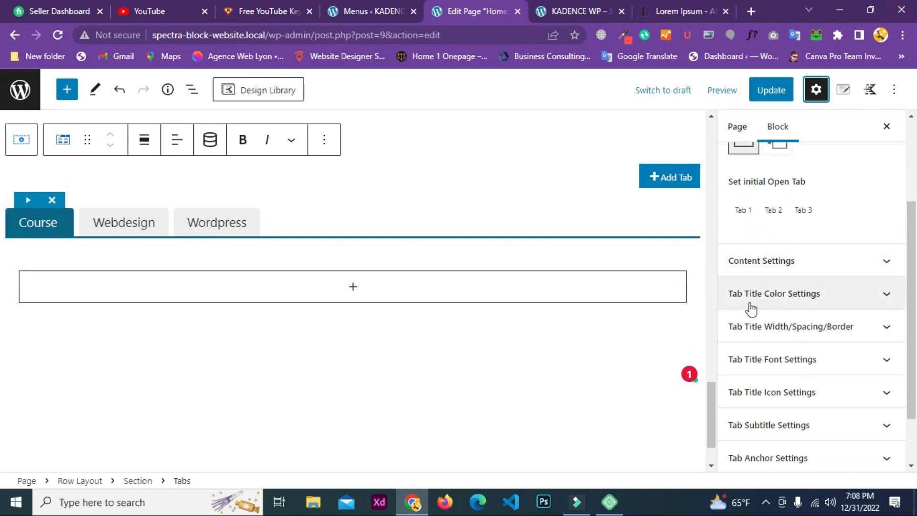
click(764, 295)
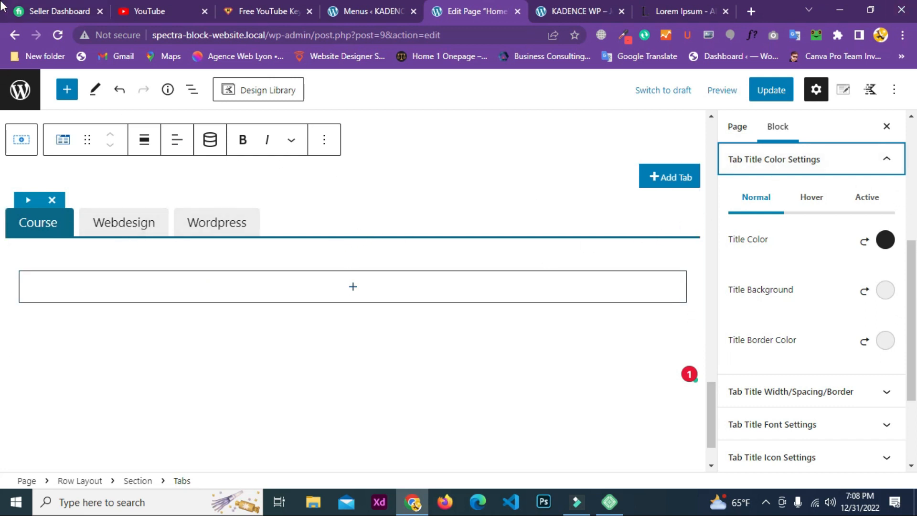
click(884, 240)
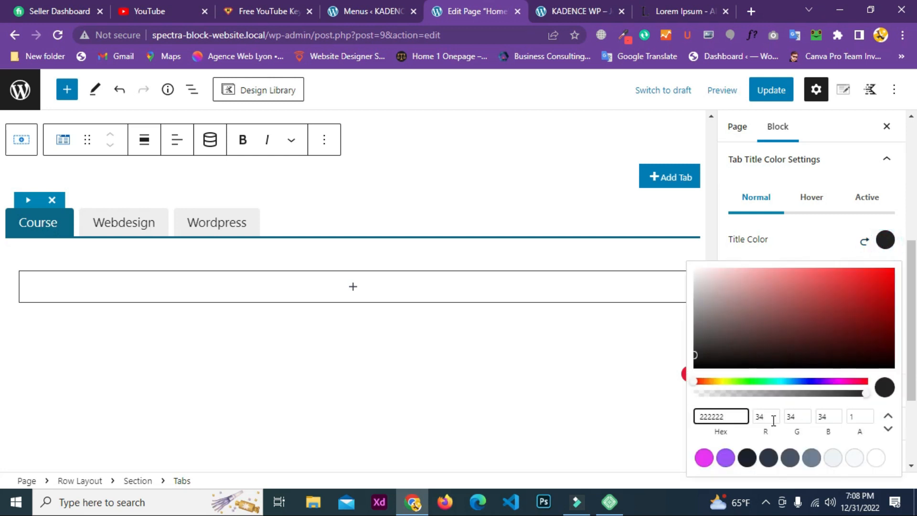
click(724, 459)
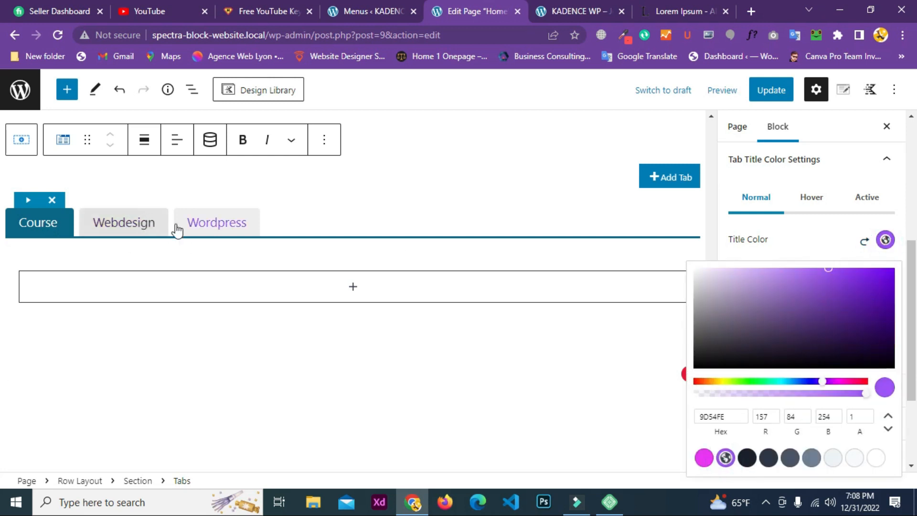
click(838, 229)
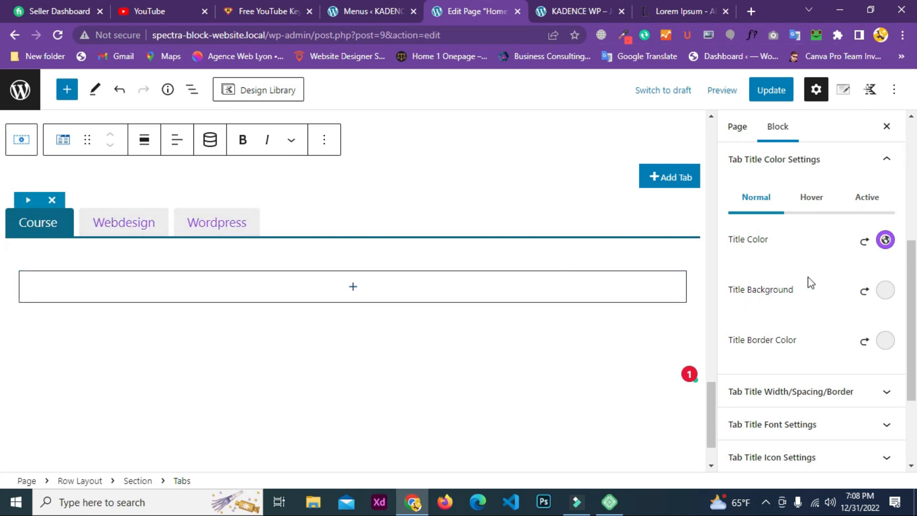
Set the normal-state title background of the tabs to the near-white palette color just before pure white
click(887, 291)
click(803, 266)
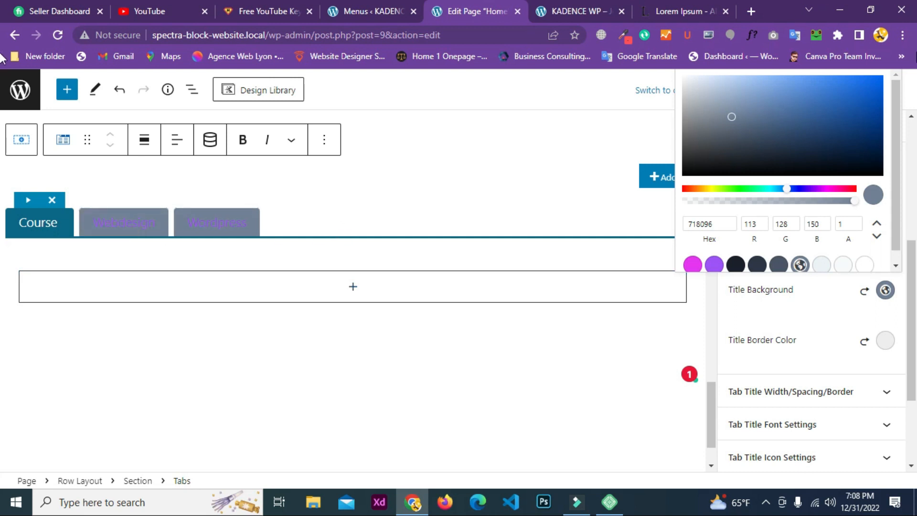
click(885, 290)
click(884, 291)
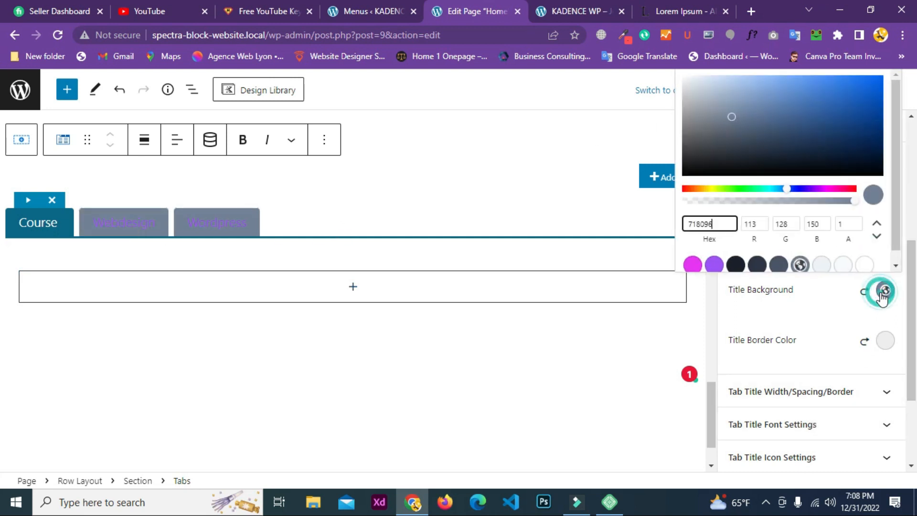
click(842, 265)
click(820, 312)
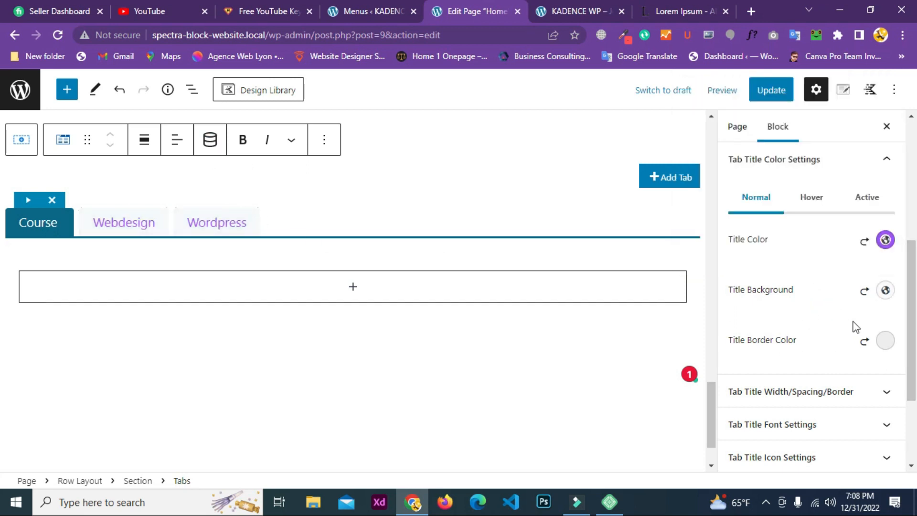
Set the normal-state title border color of the tabs to the dark slate gray palette color
click(883, 344)
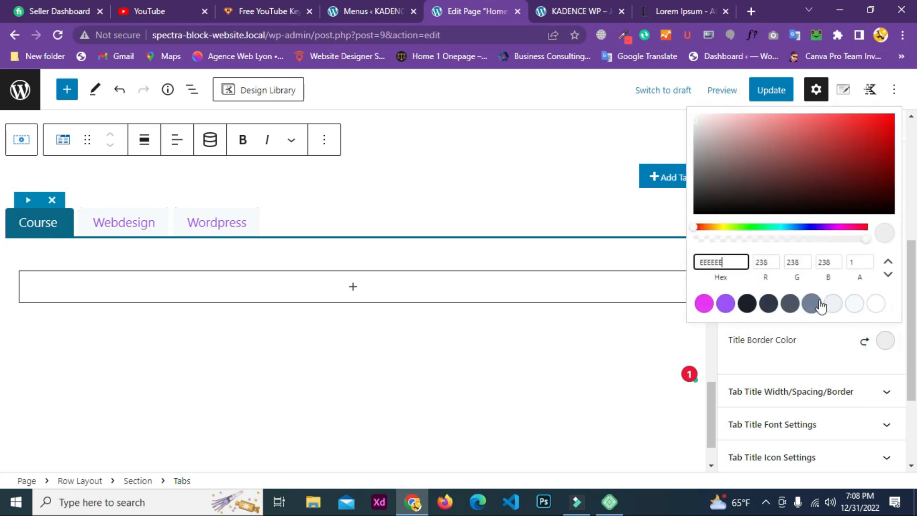
click(790, 304)
click(487, 170)
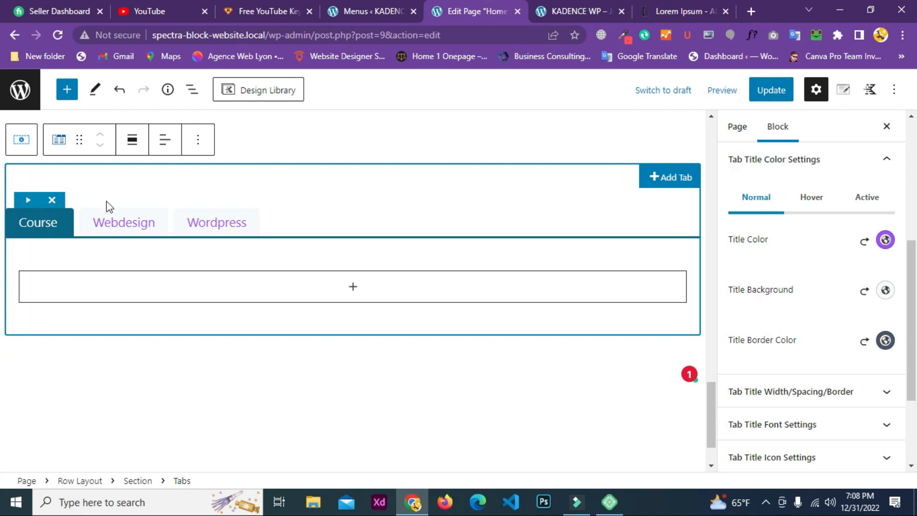
Make Webdesign the open tab and set the active-state tab background to the magenta palette color
click(117, 228)
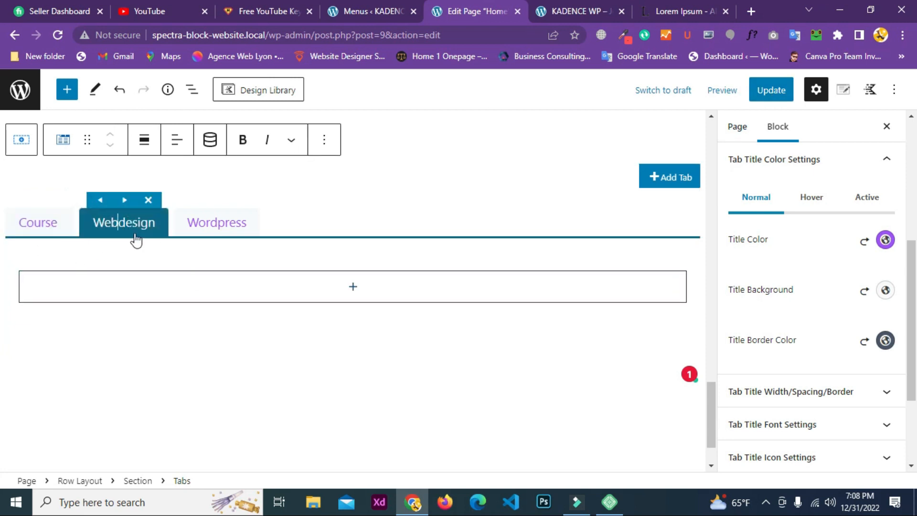
click(861, 202)
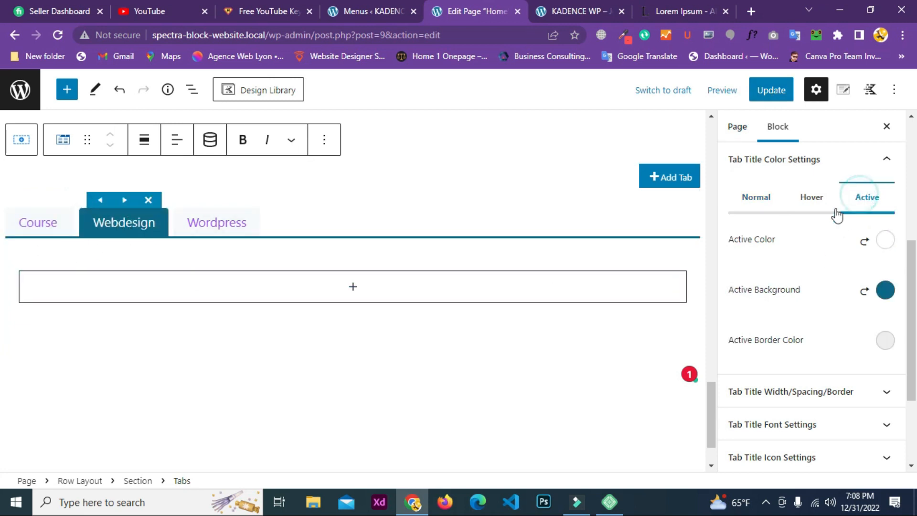
click(883, 294)
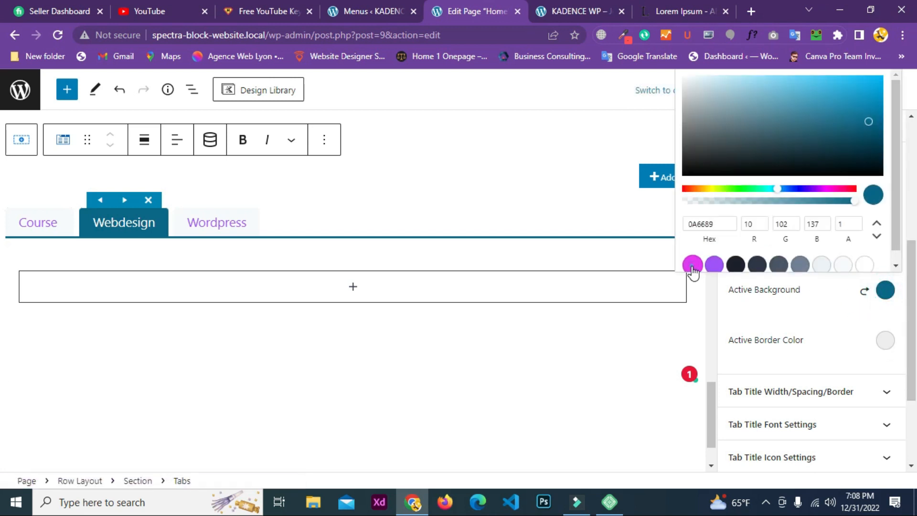
click(692, 265)
click(308, 224)
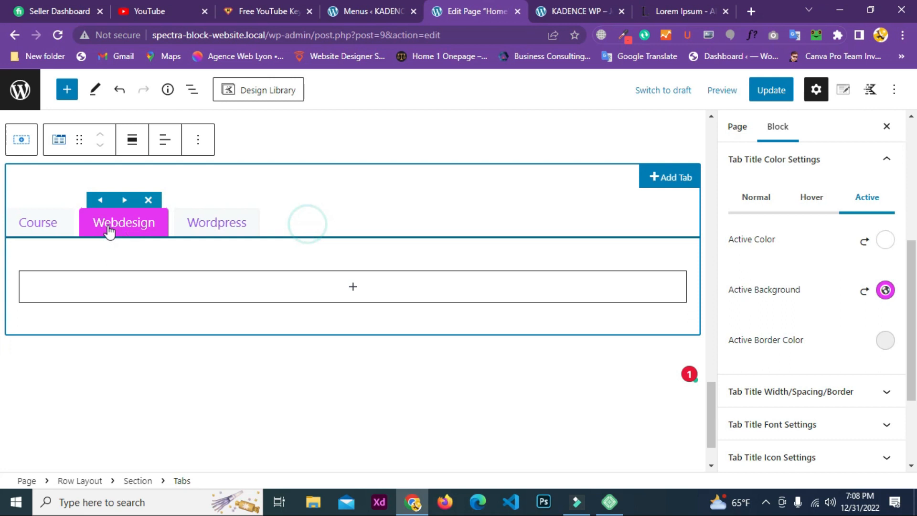
Make Course the open tab of the Tabs block and update the page
click(55, 223)
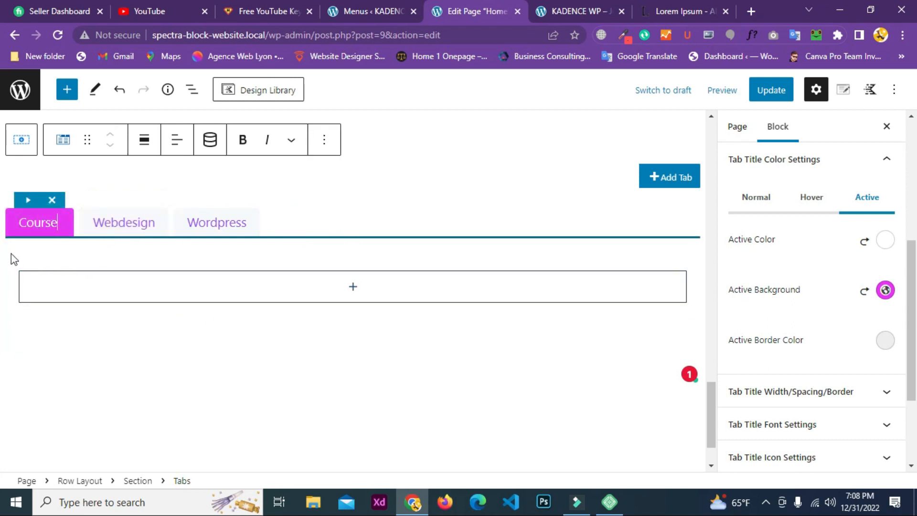
click(352, 288)
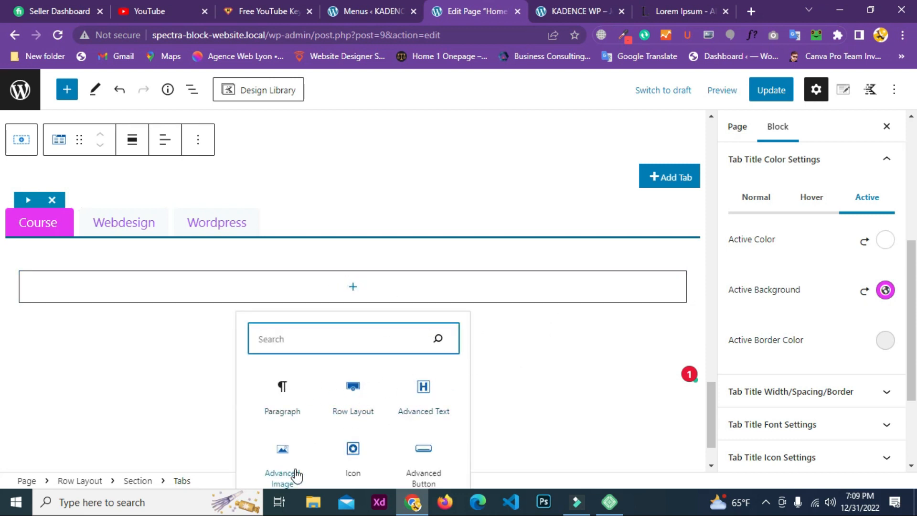
click(414, 262)
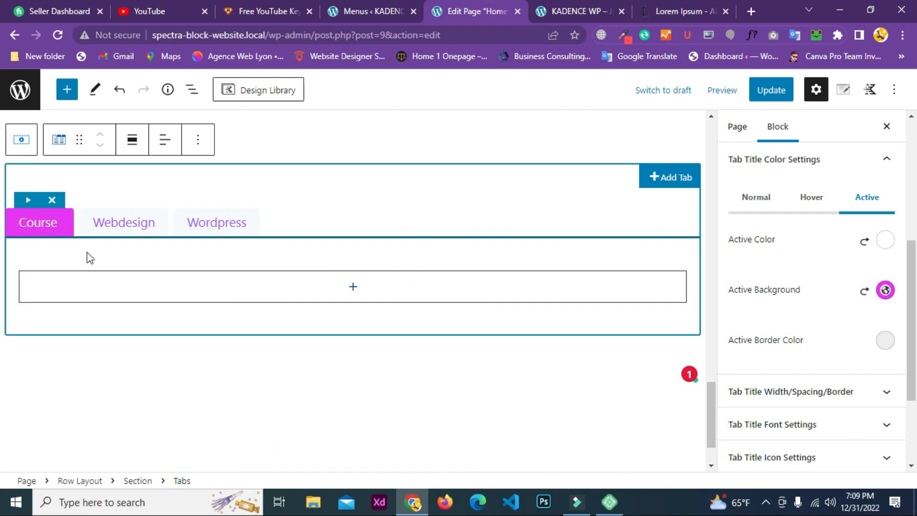
click(769, 91)
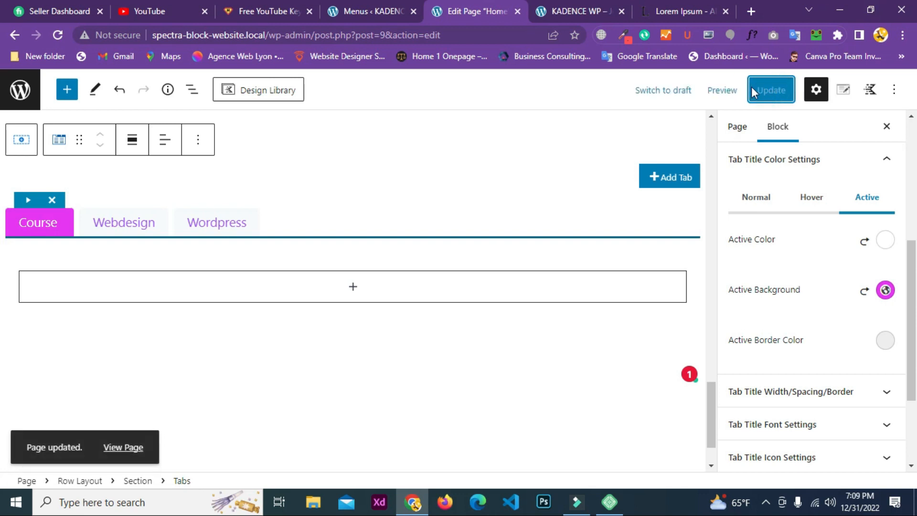
Reload the live page and check the Webdesign, WordPress and Course tabs by opening each one
click(598, 2)
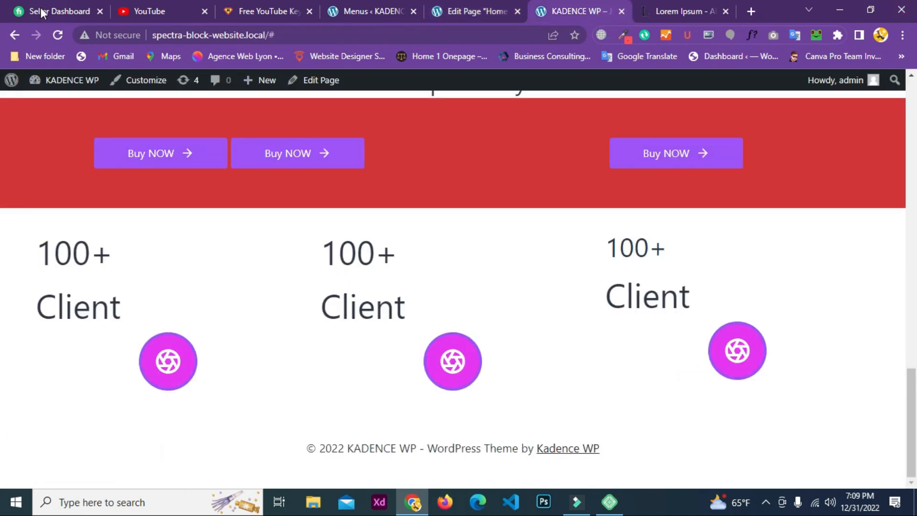
click(57, 35)
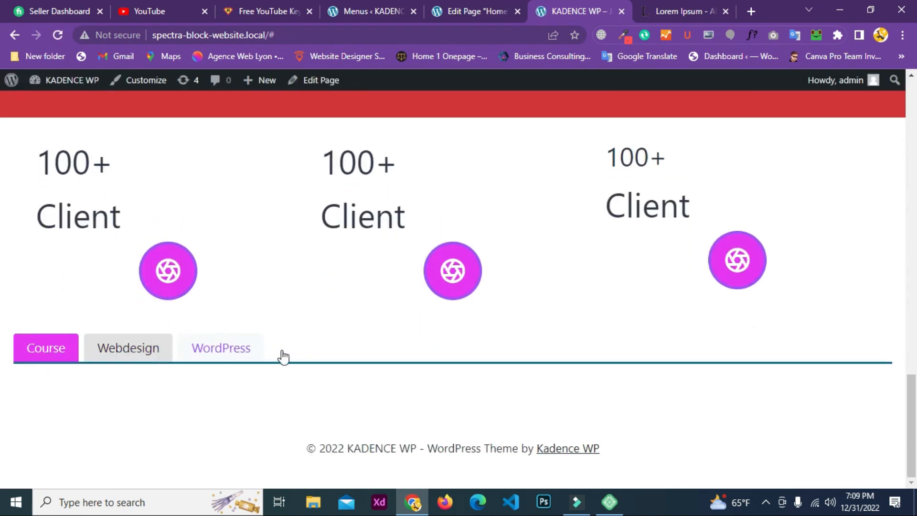
click(122, 358)
click(226, 358)
click(38, 350)
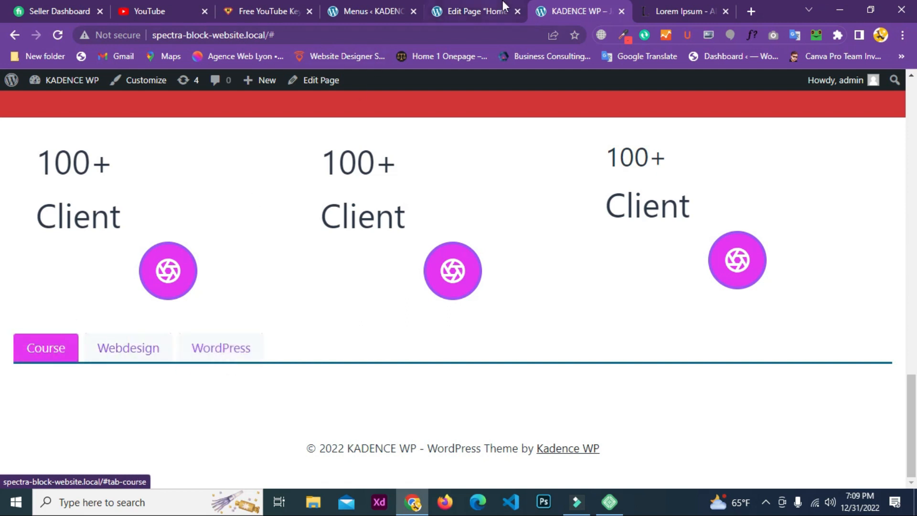
Return to the page editor and add an Advanced Text block inside the Course tab
click(502, 5)
click(357, 292)
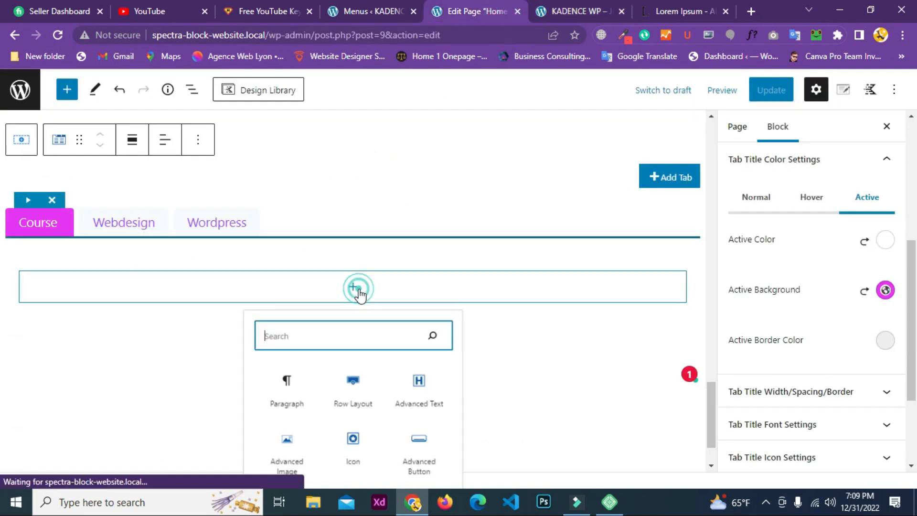
click(428, 413)
Copy the "But I must explain to you" passage up to "rationally enco" from lipsum.com and paste it into the Course tab's text block
click(667, 8)
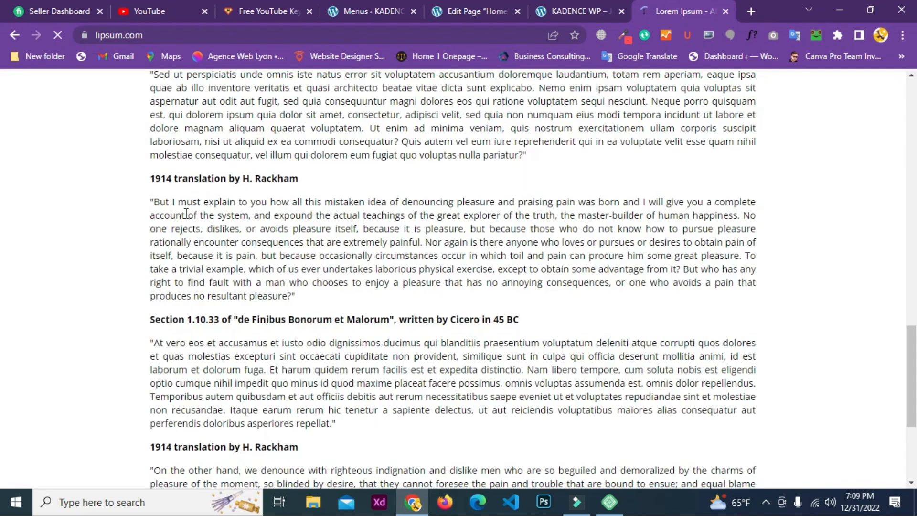
drag(149, 199, 217, 248)
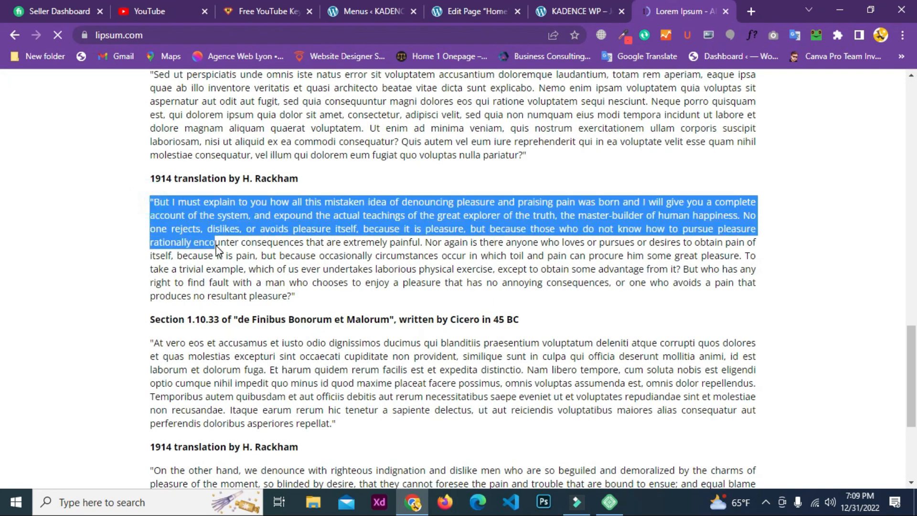
right_click(202, 218)
click(224, 227)
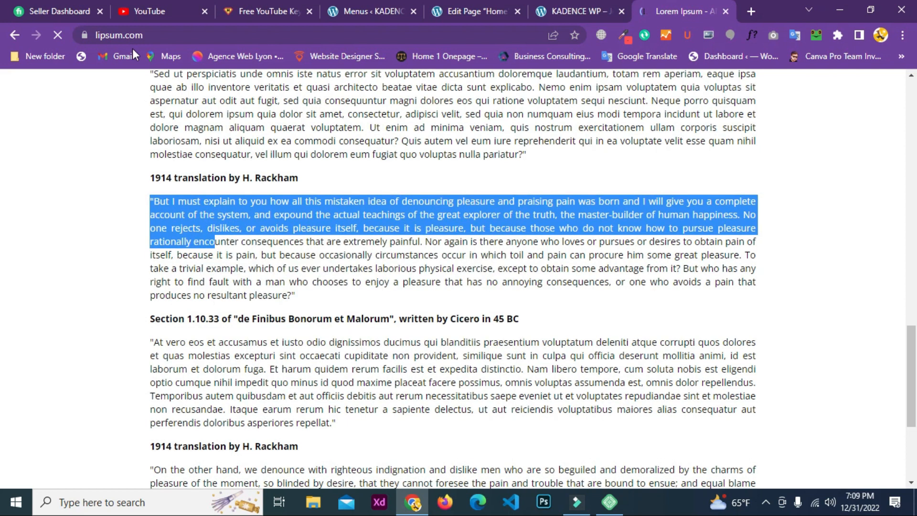
click(488, 4)
click(113, 290)
right_click(112, 291)
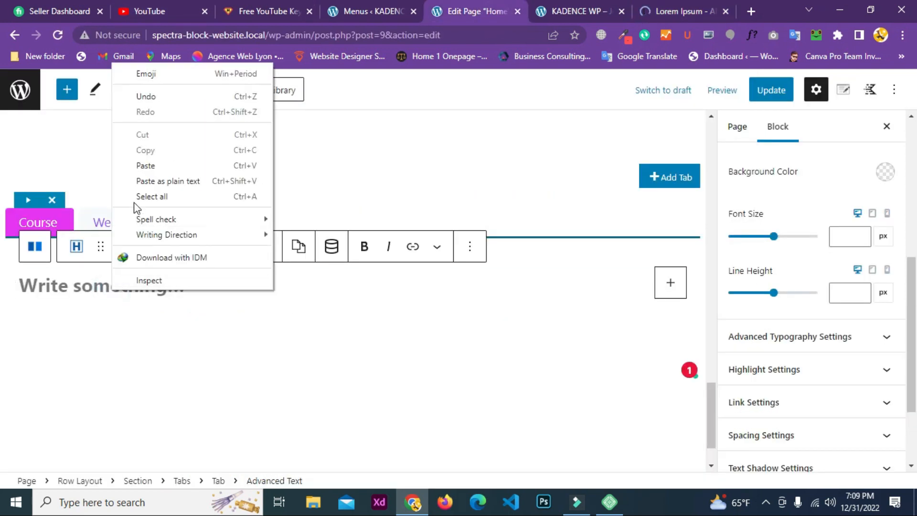
click(142, 167)
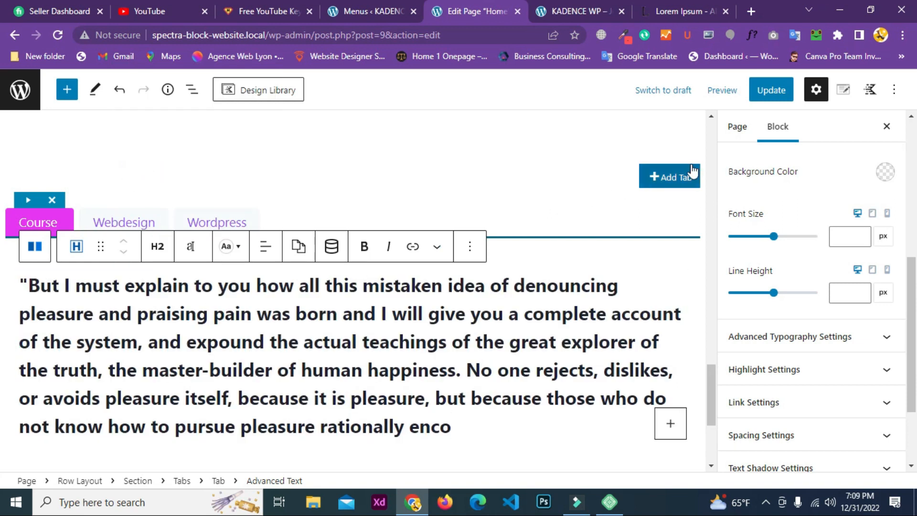
Copy the opening of the Course tab's text up to "praising pain was born"
drag(337, 315, 19, 287)
right_click(40, 289)
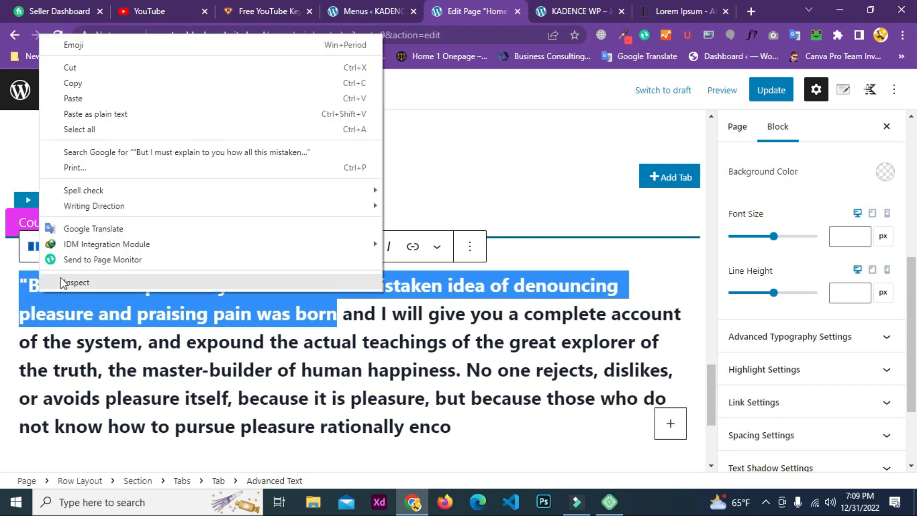
click(76, 83)
Add an Advanced Text block holding the copied text to the Webdesign tab and update the page
click(121, 221)
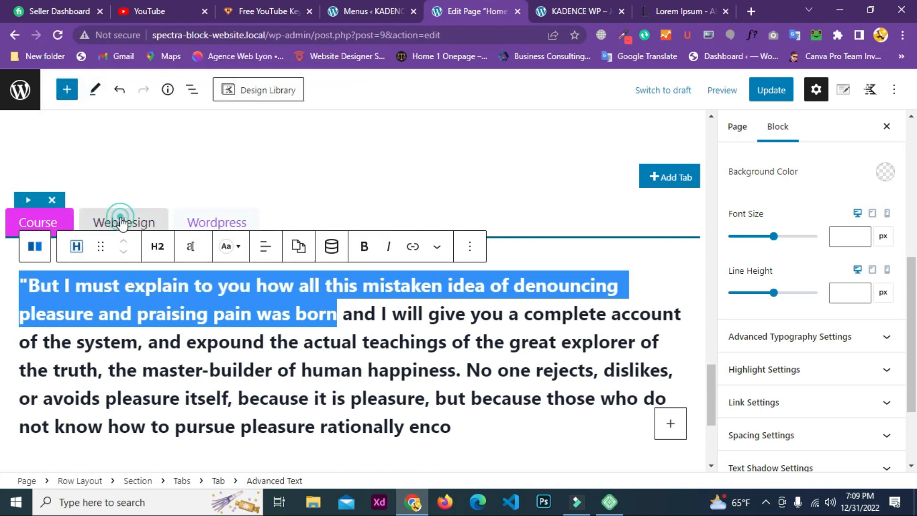
click(353, 286)
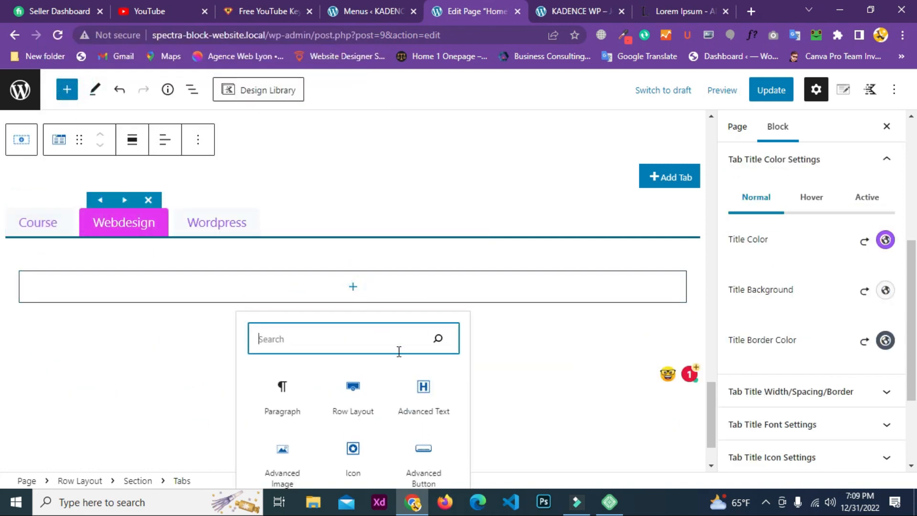
click(423, 396)
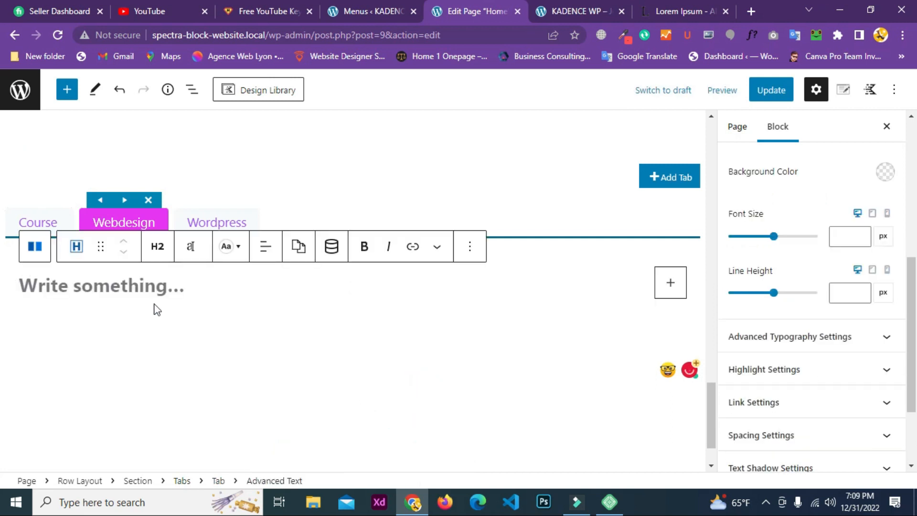
right_click(145, 290)
click(188, 164)
click(777, 92)
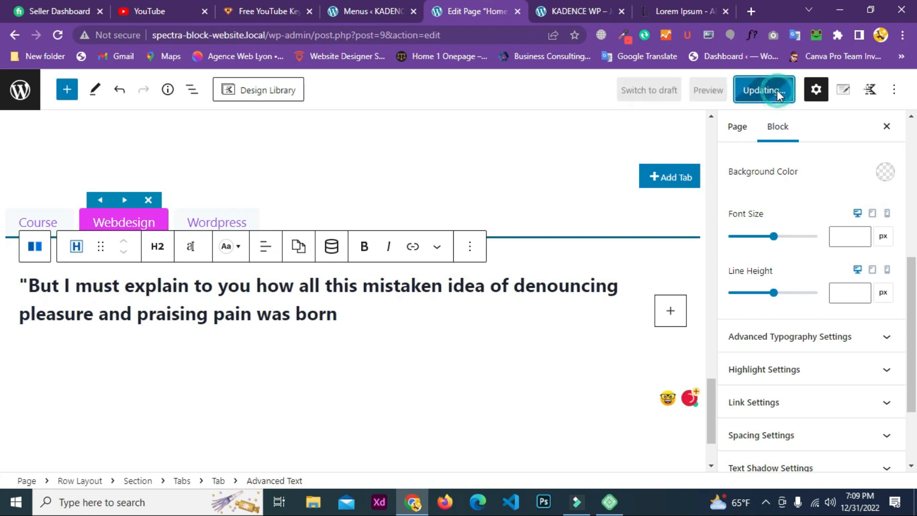
Reload the live page and examine the text shown under the Webdesign and Course tabs
click(580, 11)
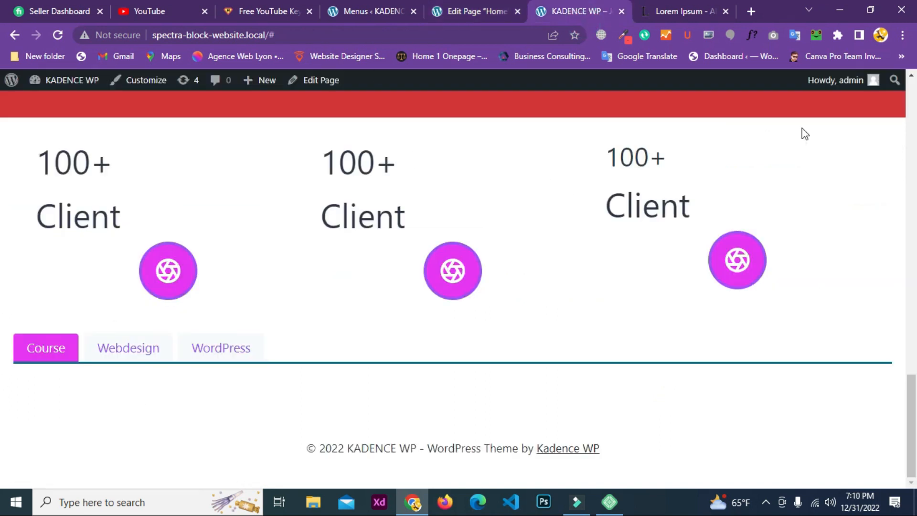
click(58, 35)
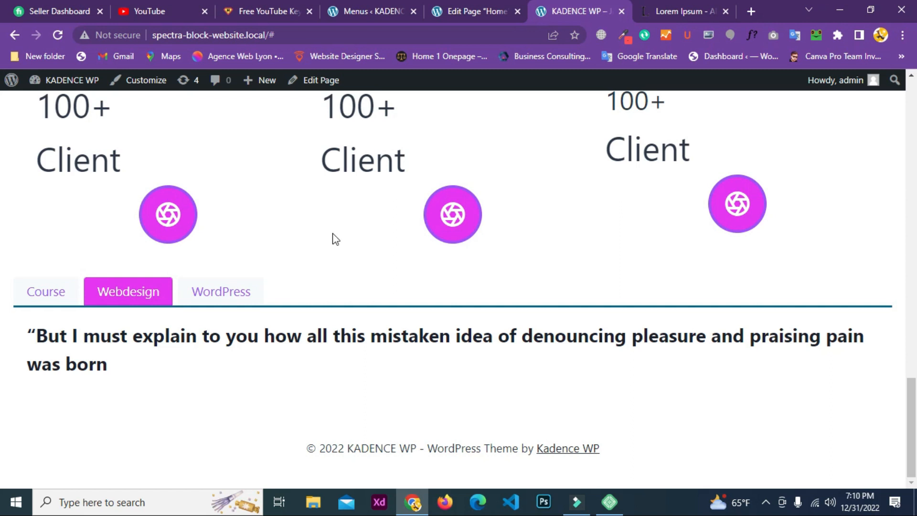
click(56, 293)
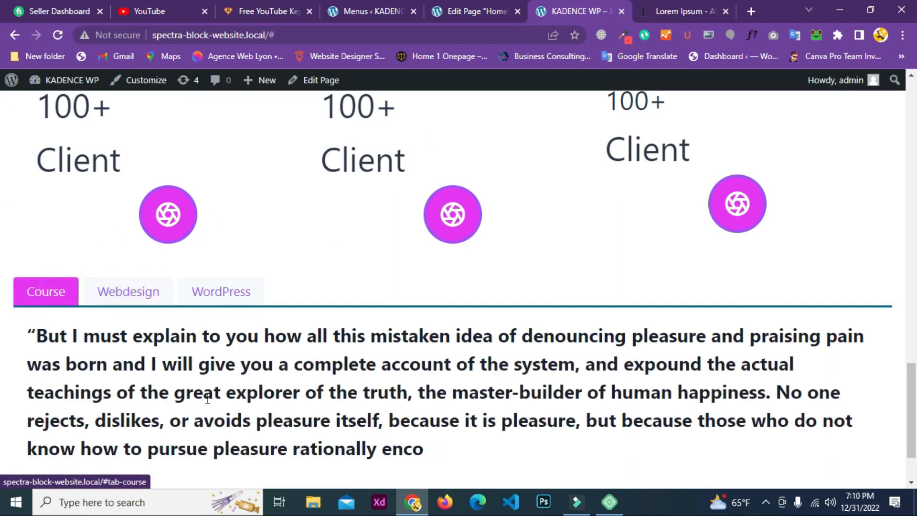
scroll(286, 370, down, 1)
scroll(286, 370, down, 1)
scroll(547, 277, up, 7)
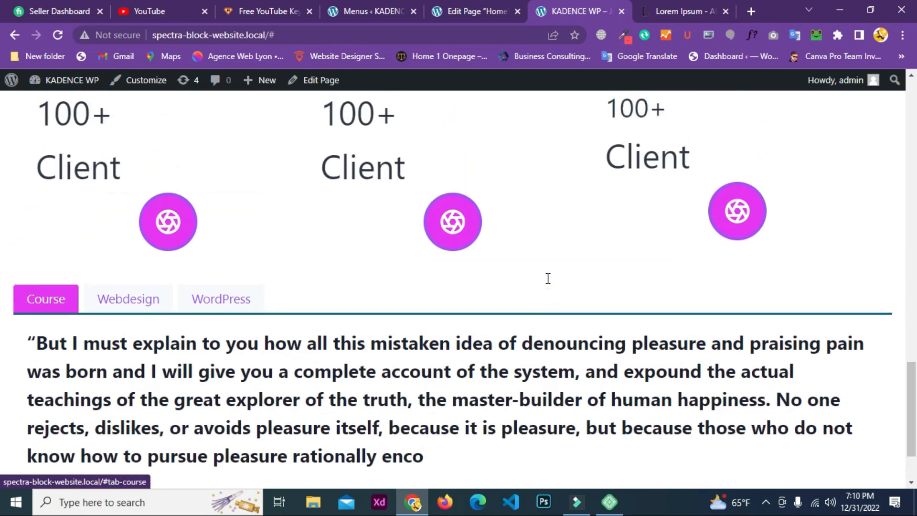
scroll(548, 277, down, 7)
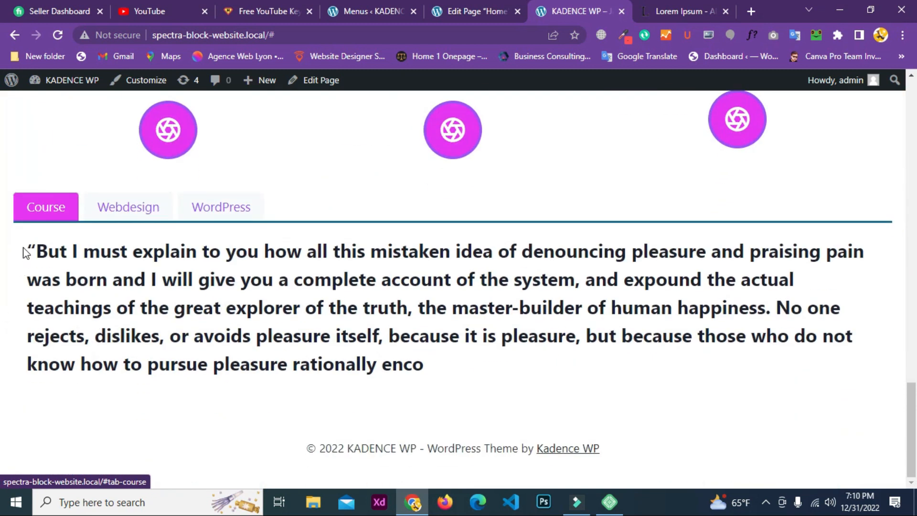
drag(37, 252, 482, 364)
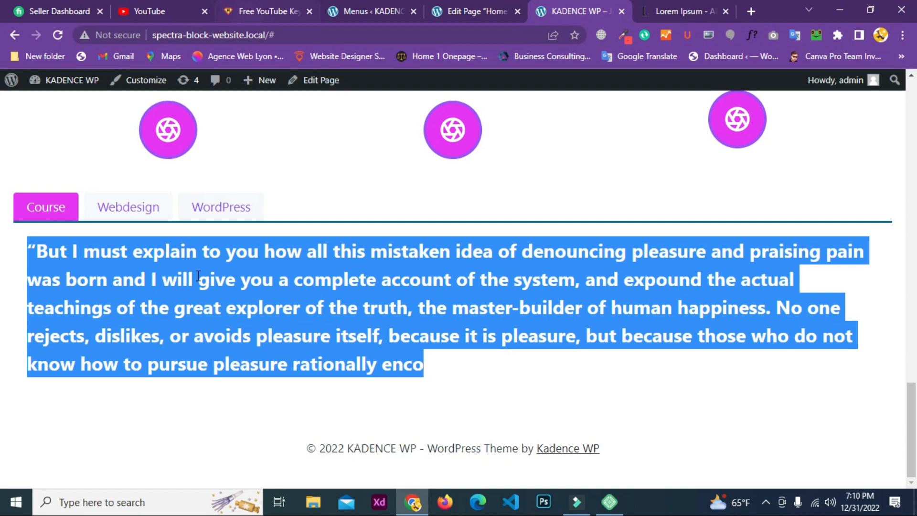
Back in the page editor, add a Row Layout with two equal columns below the Tabs block
click(467, 7)
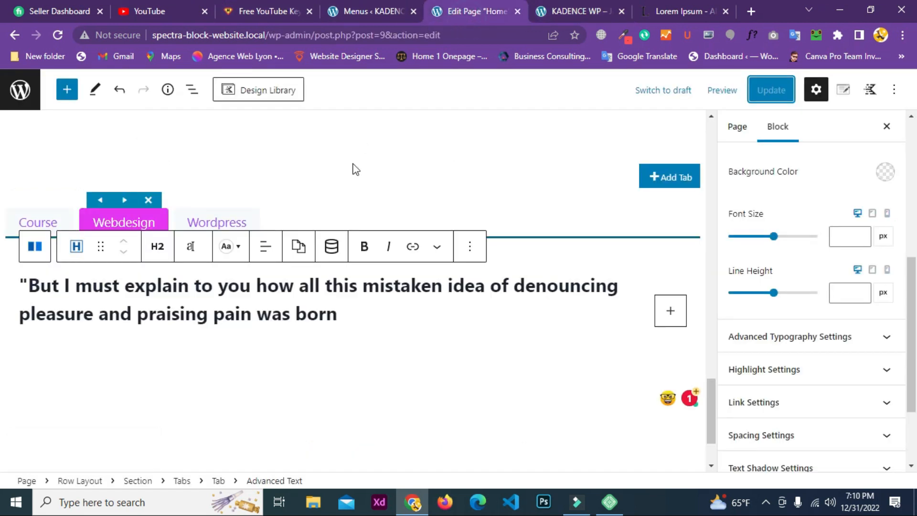
click(394, 16)
click(445, 10)
scroll(395, 342, down, 2)
click(378, 281)
click(563, 362)
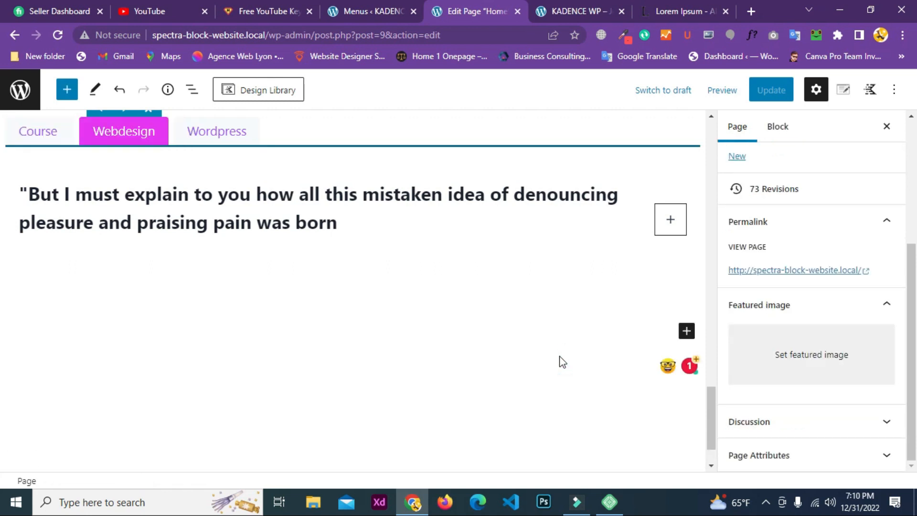
click(686, 330)
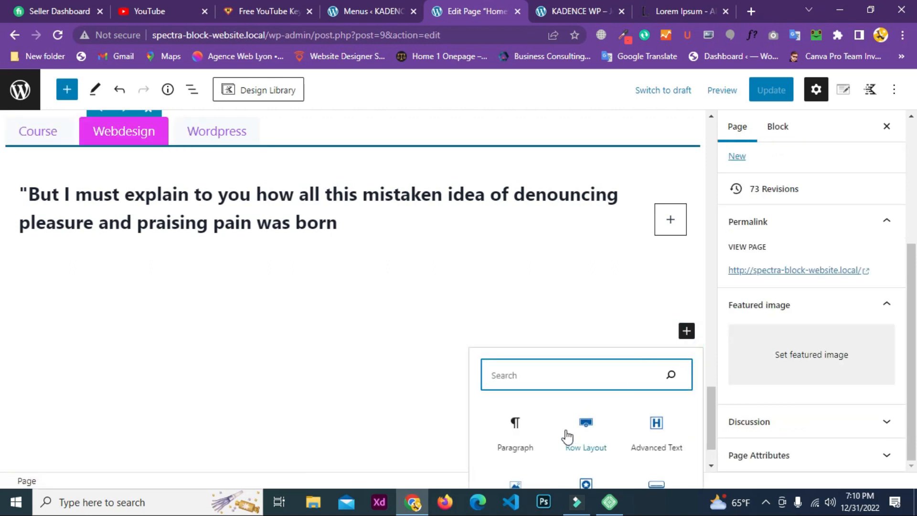
scroll(339, 358, down, 1)
click(588, 375)
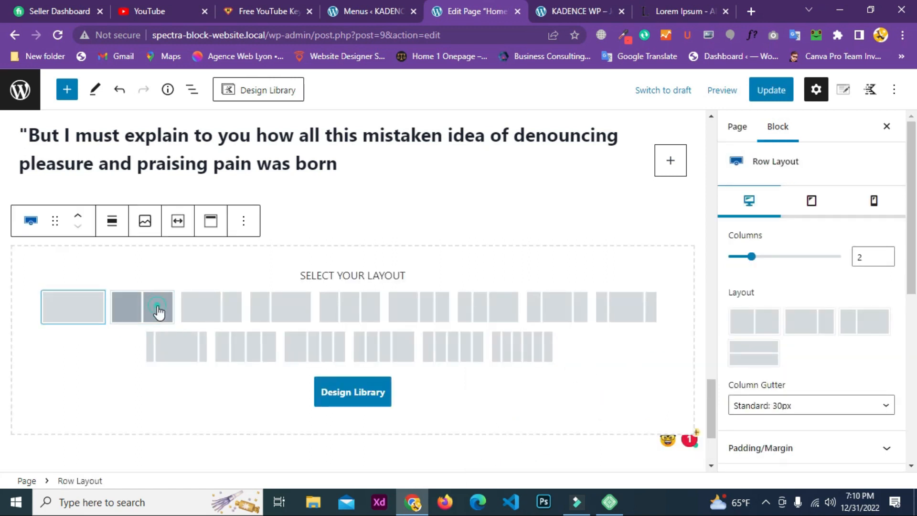
click(153, 309)
click(364, 247)
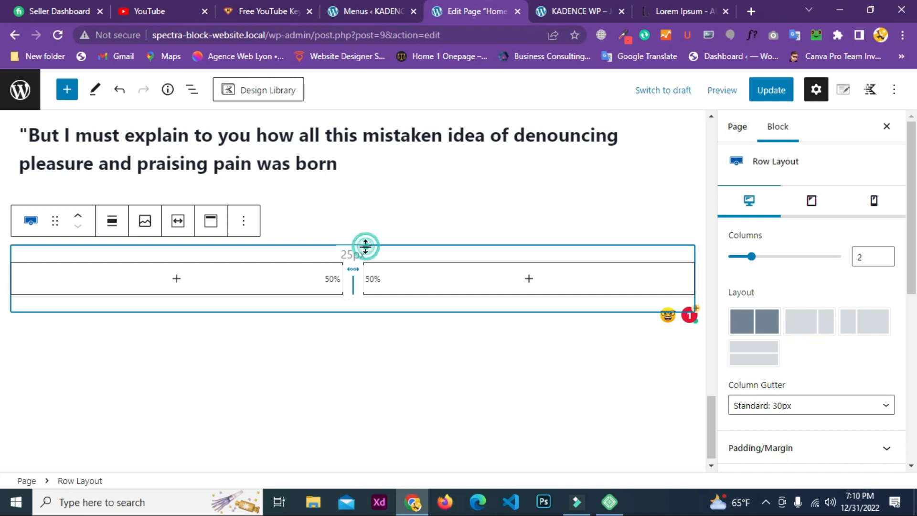
Insert an Info Box block from the Kadence blocks on the page
click(175, 279)
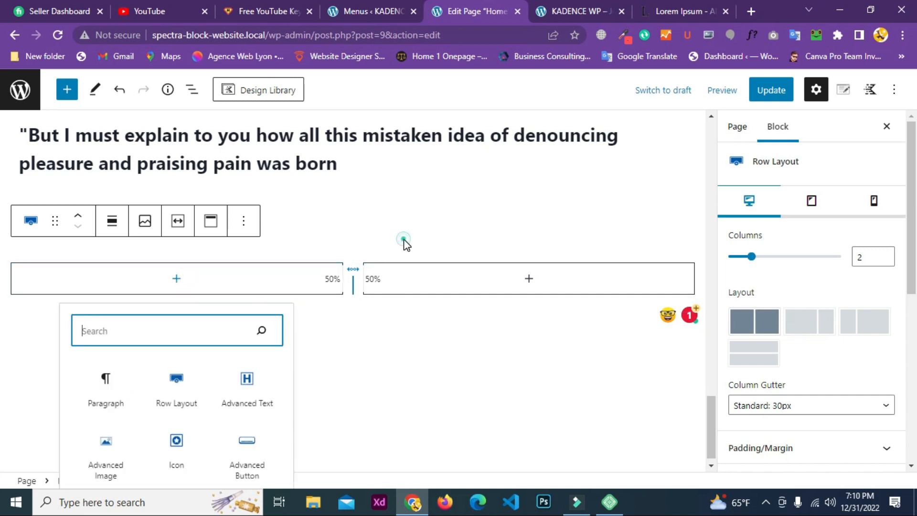
click(403, 241)
click(68, 90)
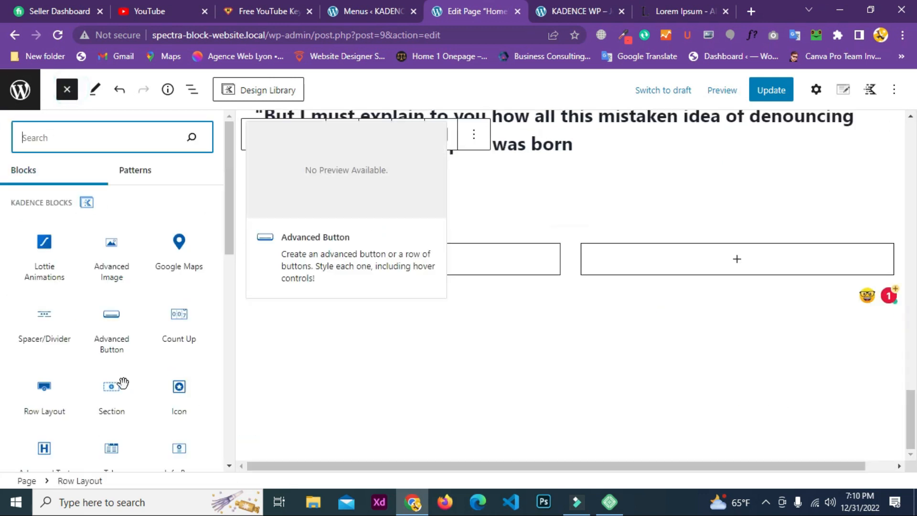
scroll(129, 368, down, 2)
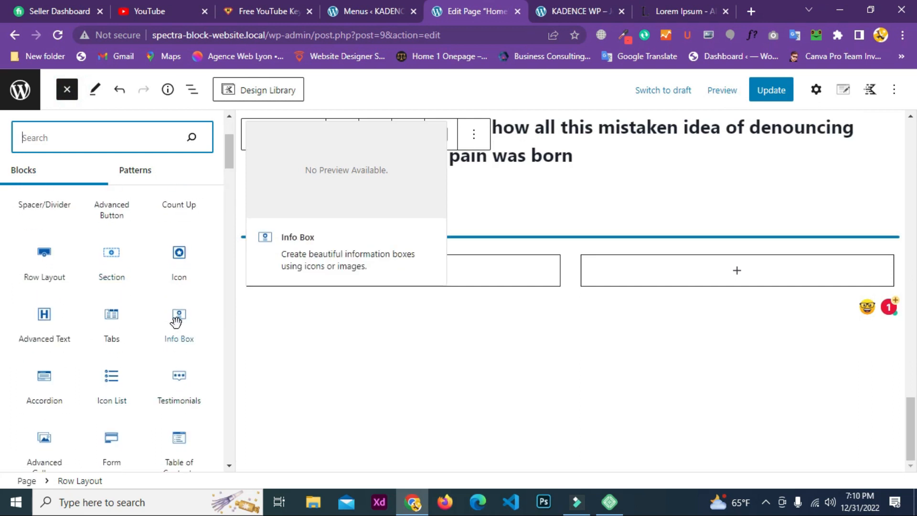
click(176, 319)
Move the Info Box into the first column of the new two-column row
scroll(427, 324, up, 2)
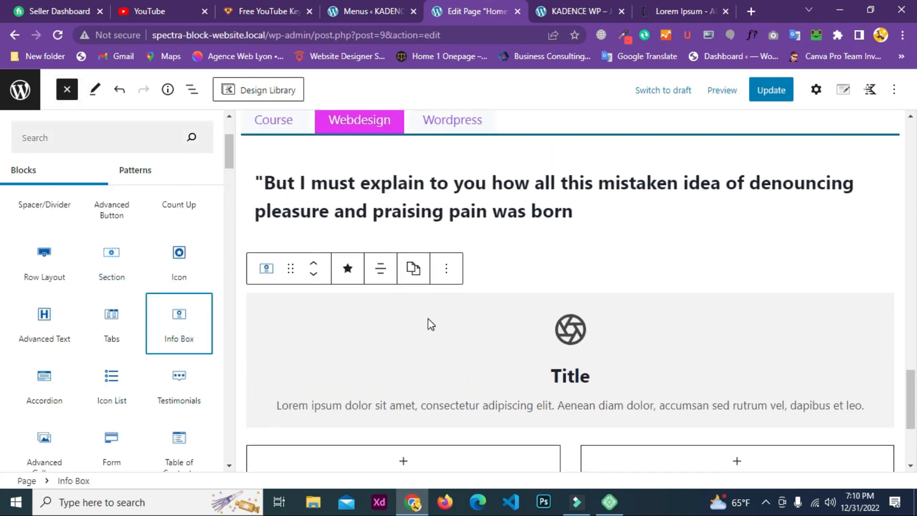
scroll(428, 324, down, 4)
click(289, 136)
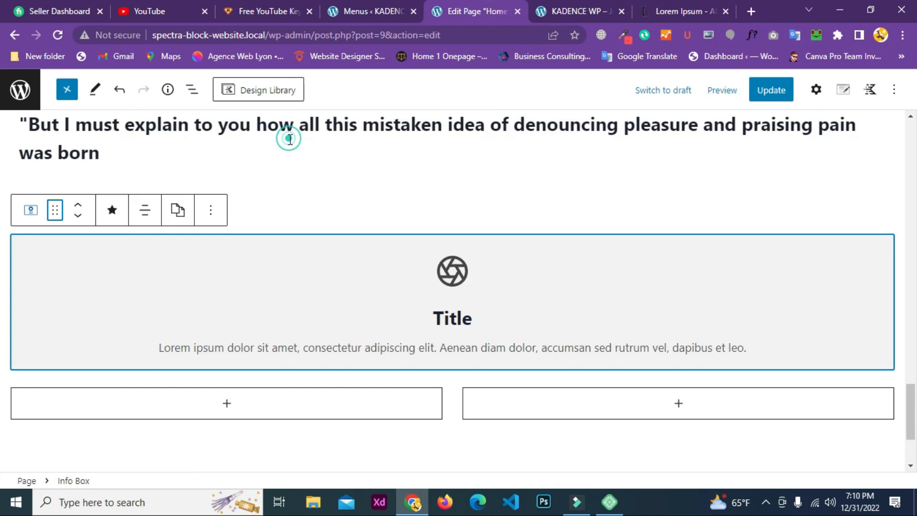
click(338, 281)
drag(55, 210, 210, 273)
scroll(365, 358, up, 2)
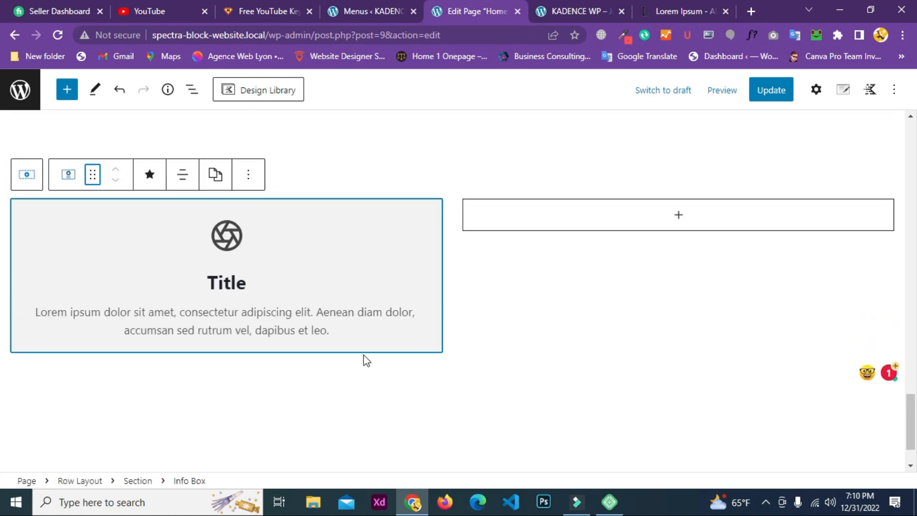
Show the Info Box's block settings and look over its quick layout presets
click(817, 91)
scroll(358, 266, up, 1)
scroll(358, 266, up, 1)
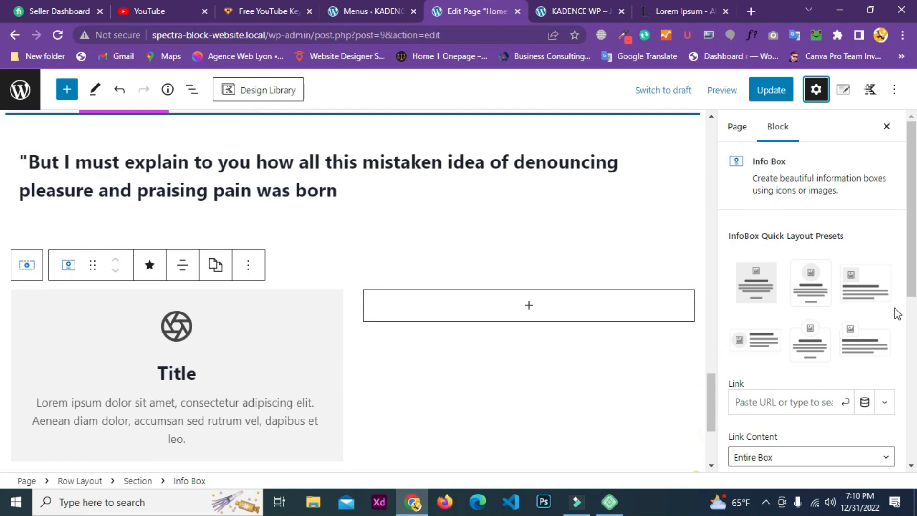
scroll(896, 311, down, 4)
scroll(199, 354, up, 1)
scroll(867, 273, down, 1)
scroll(863, 277, up, 1)
scroll(864, 276, up, 5)
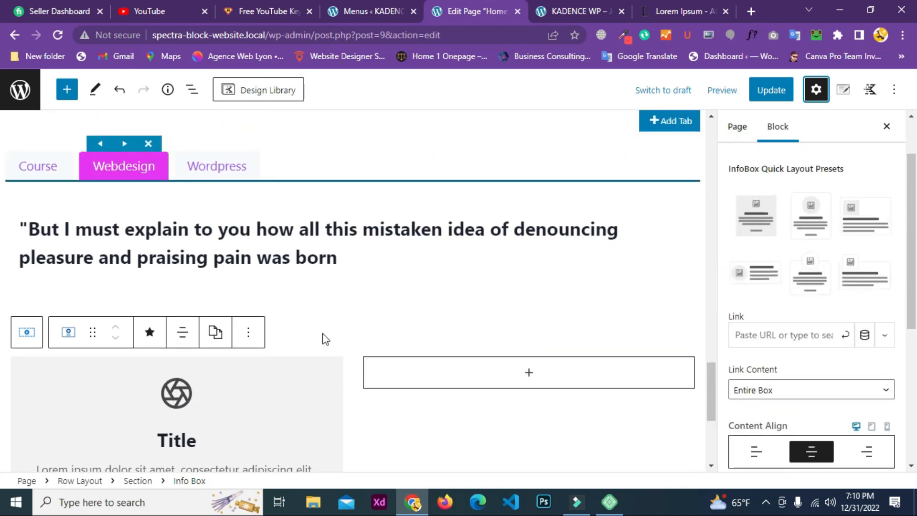
scroll(311, 329, down, 3)
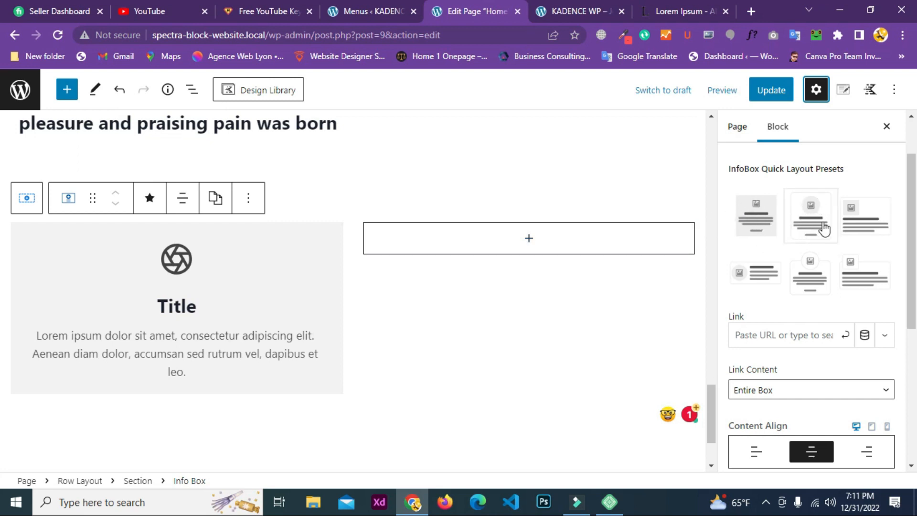
Try several quick layout presets on the Info Box and keep the left-aligned one whose square icon overlaps the box's upper edge
click(853, 230)
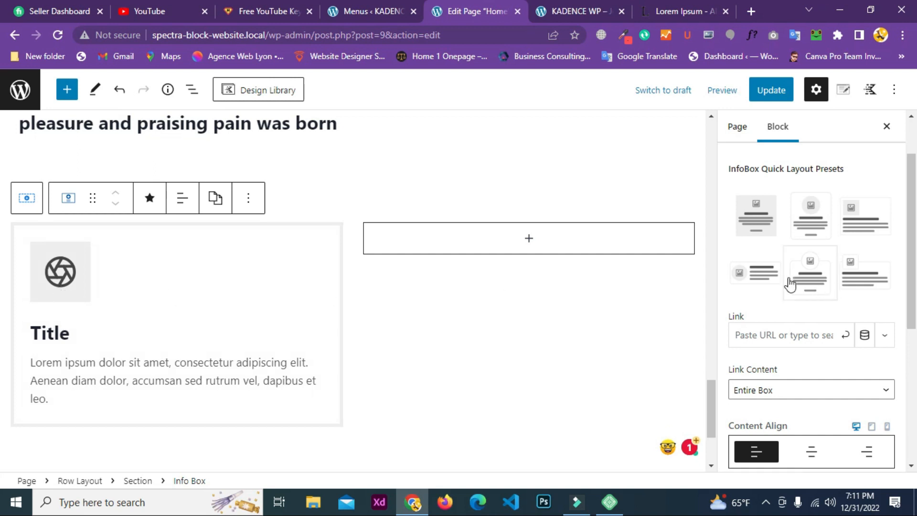
click(750, 282)
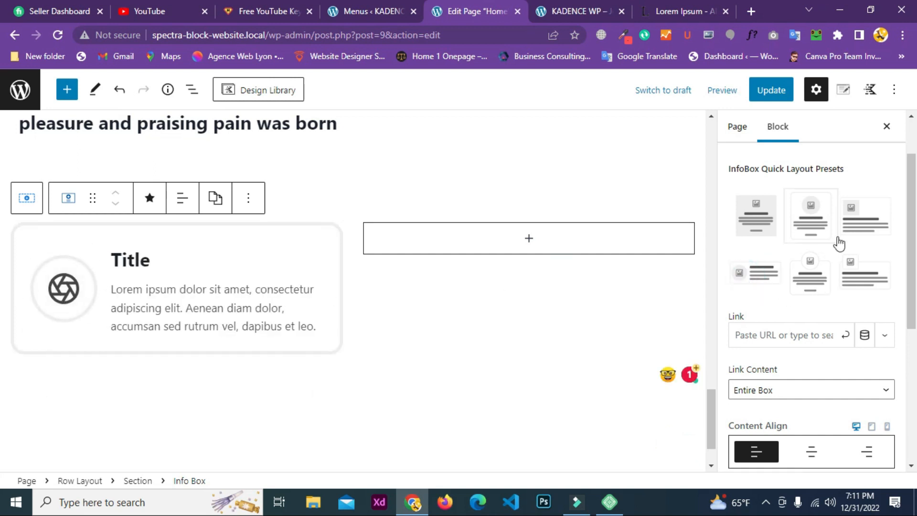
click(810, 281)
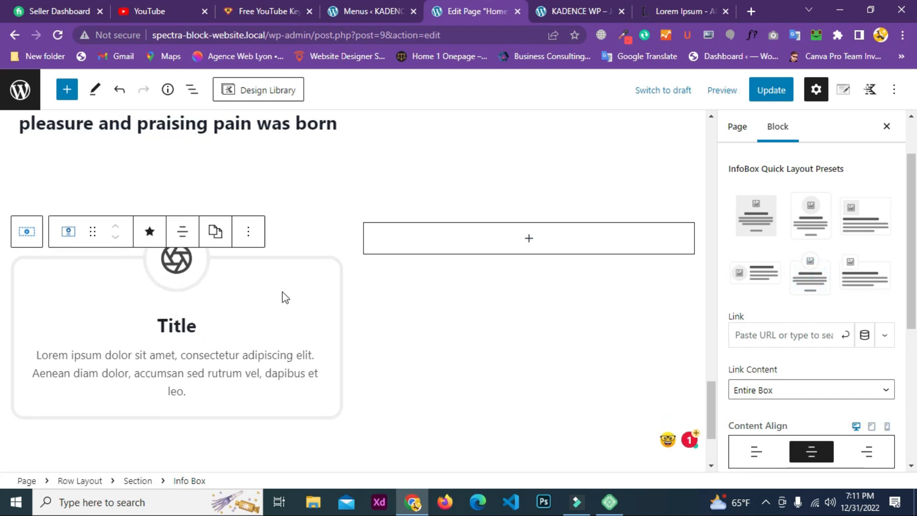
click(863, 281)
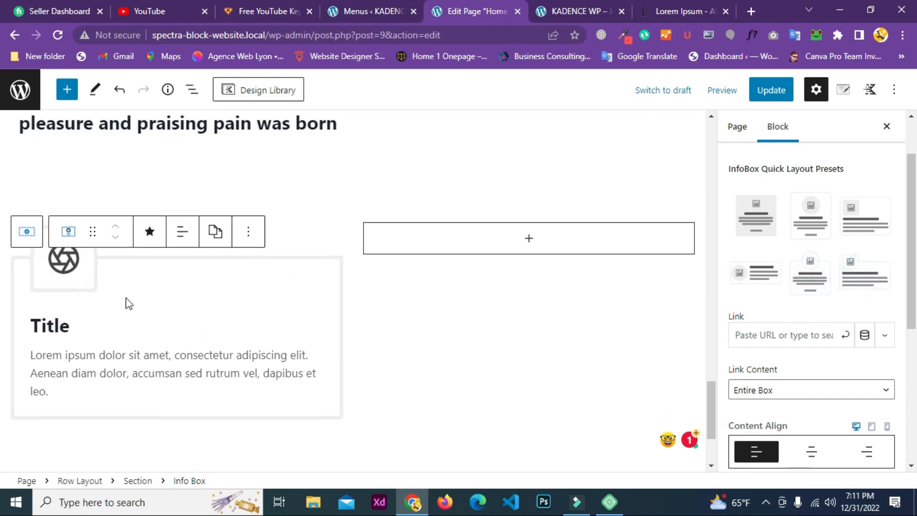
scroll(89, 335, up, 2)
scroll(279, 259, down, 3)
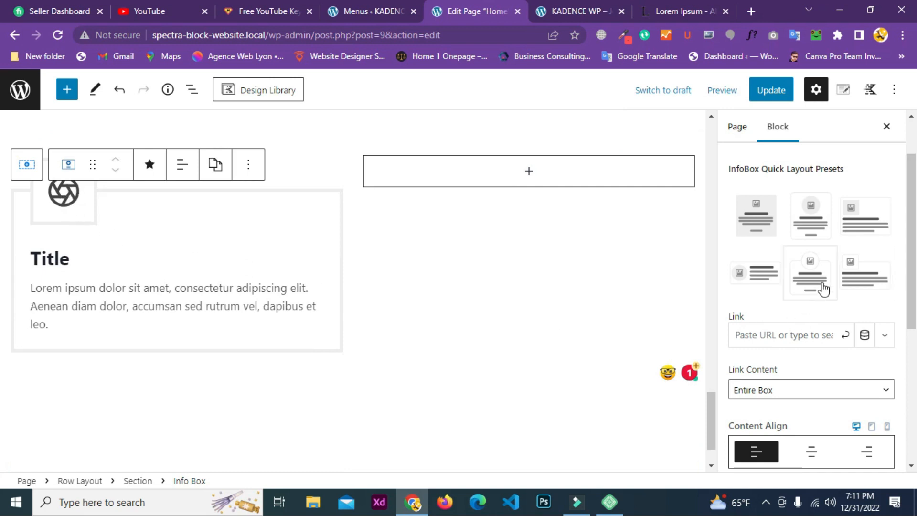
Examine the Info Box's title, description text and link field, and review the Link Content choices while keeping Entire Box
click(66, 261)
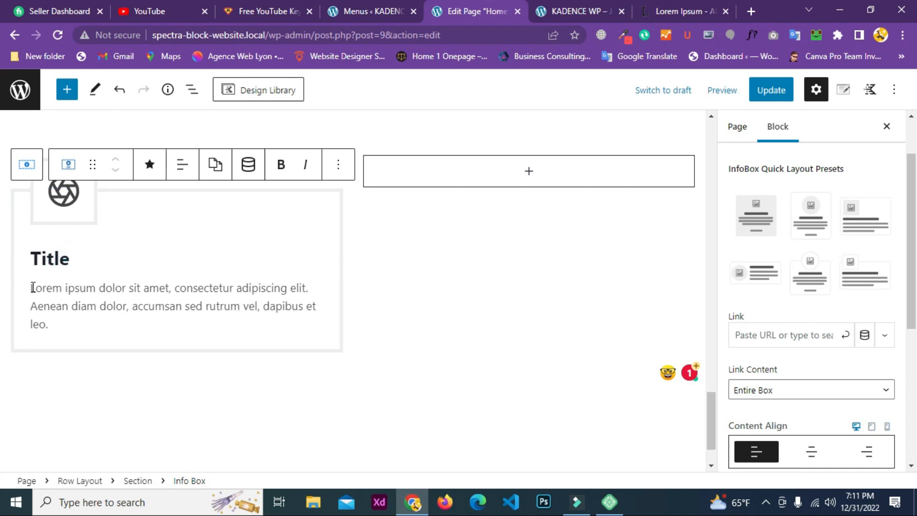
drag(31, 287, 80, 320)
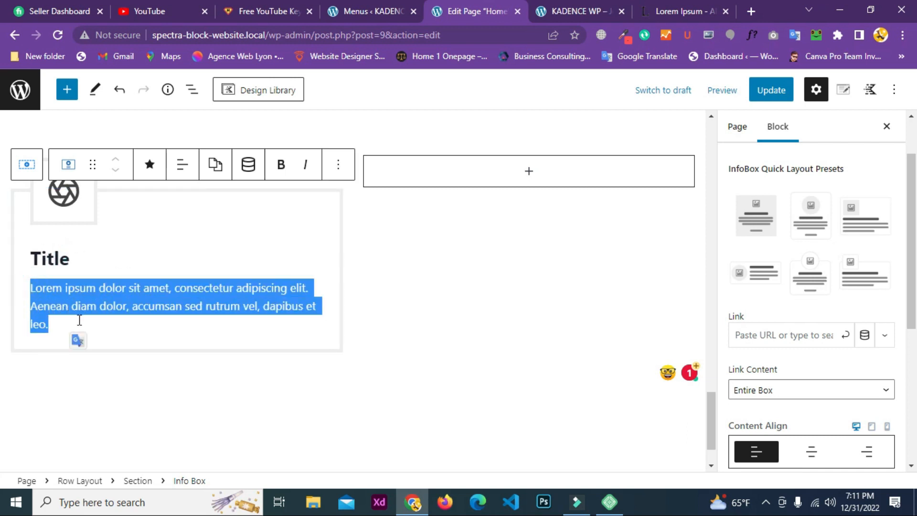
scroll(849, 257, down, 3)
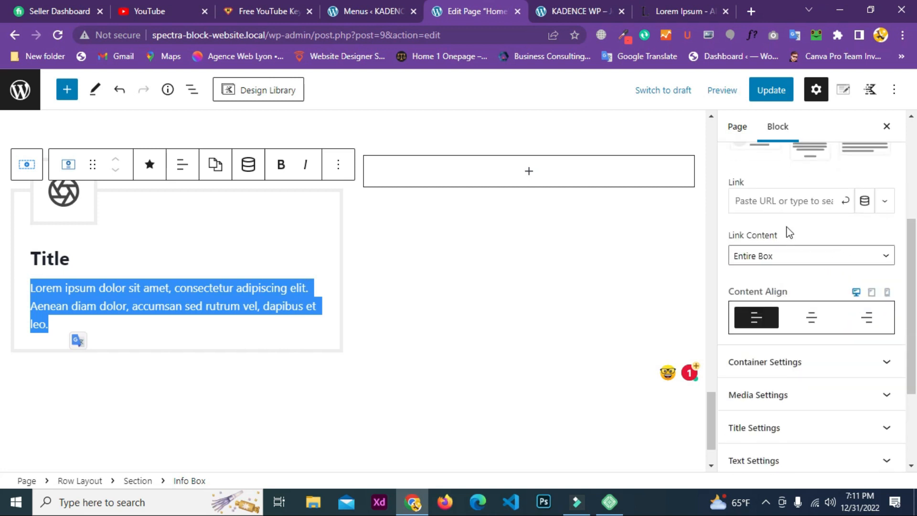
click(759, 200)
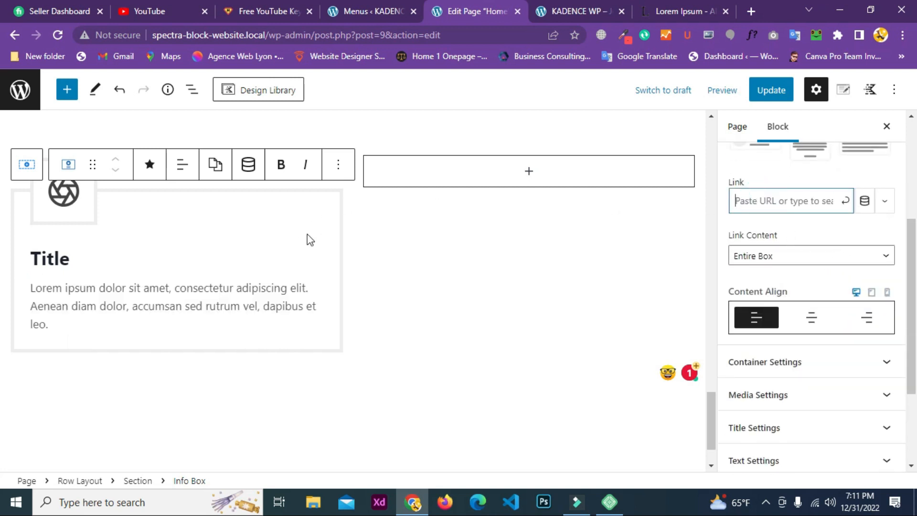
scroll(881, 233, down, 3)
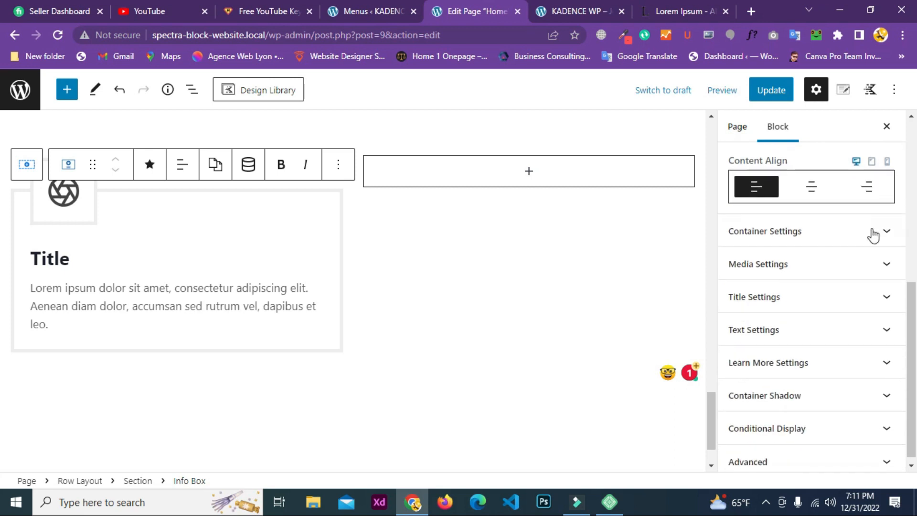
scroll(860, 243, up, 1)
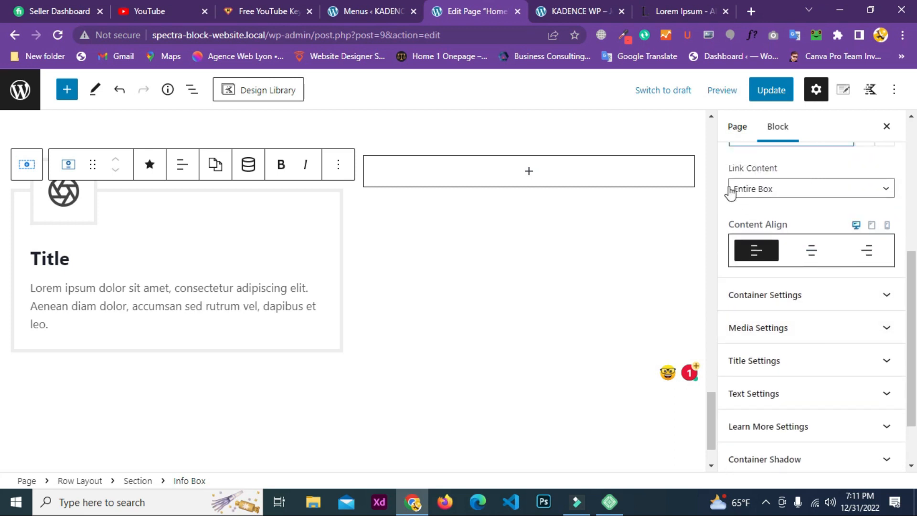
click(785, 191)
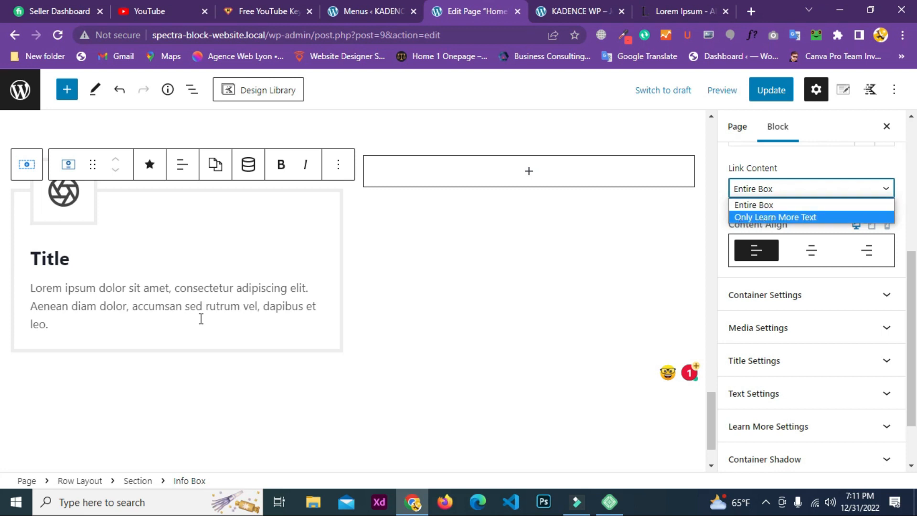
click(795, 204)
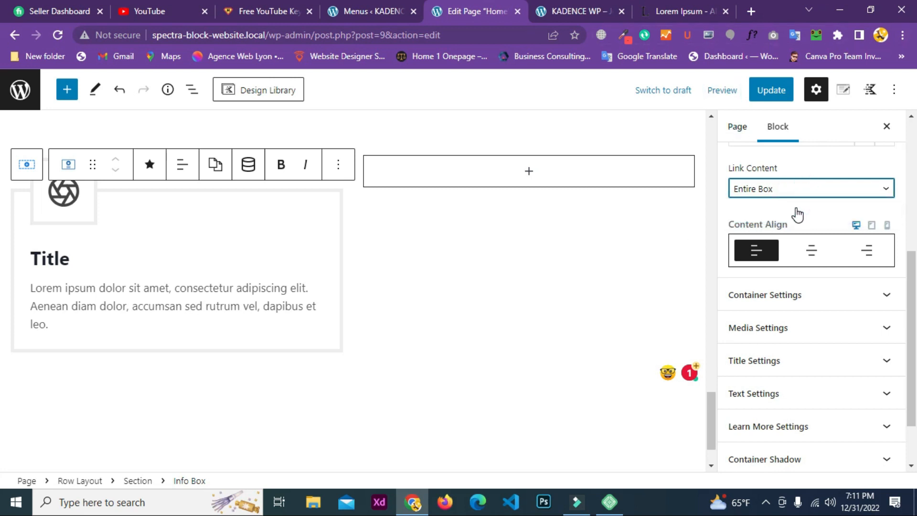
Try center and right content alignment on the Info Box and set it back to left
scroll(796, 214, up, 1)
scroll(797, 214, down, 2)
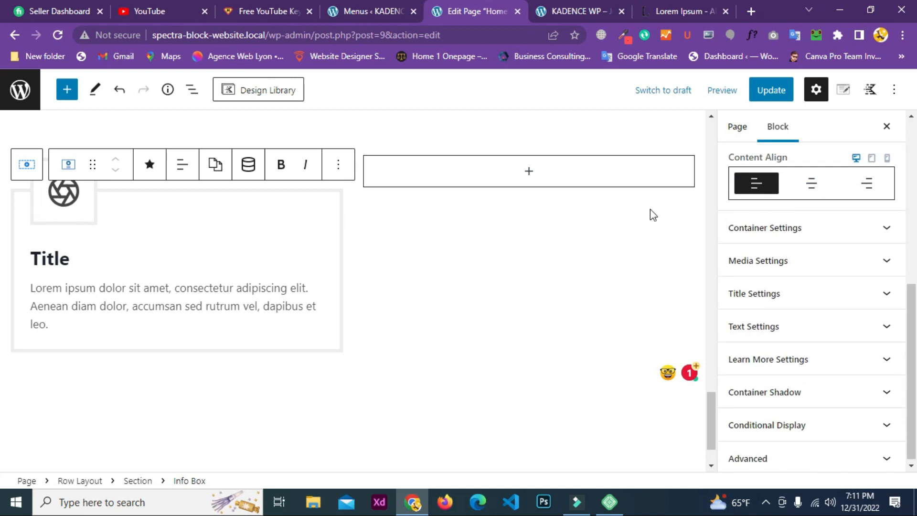
click(811, 183)
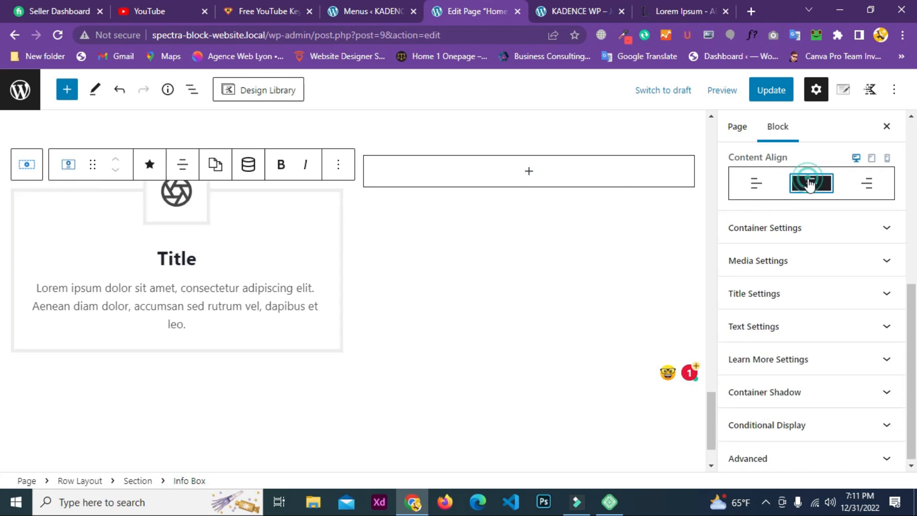
click(867, 184)
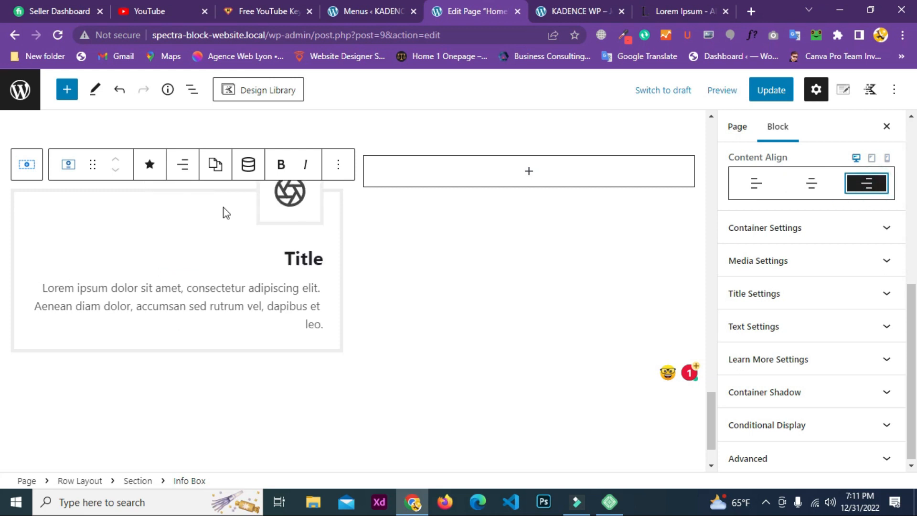
click(764, 191)
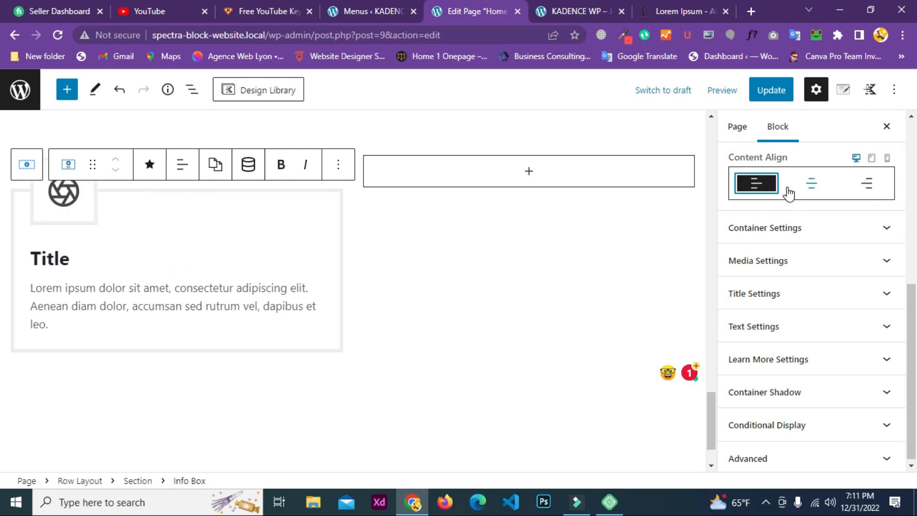
Set the Info Box's container border width to 2 px
click(749, 228)
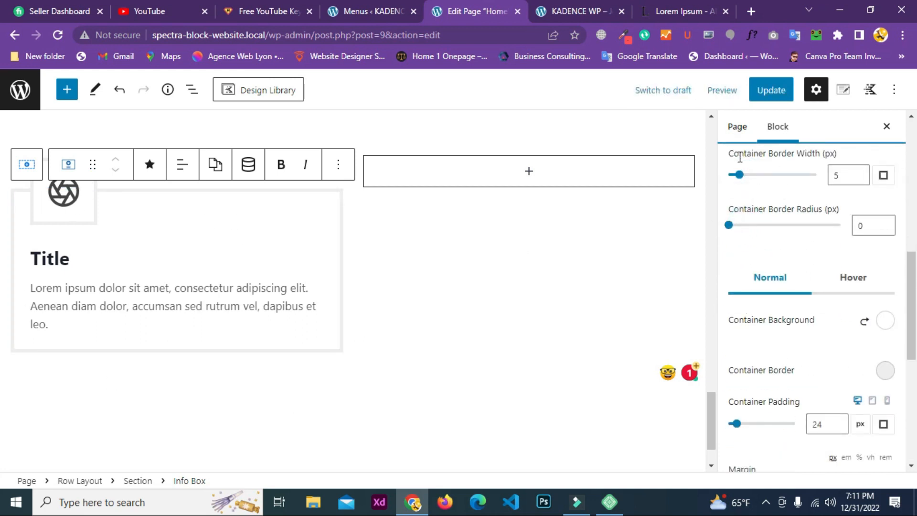
click(858, 179)
click(858, 179)
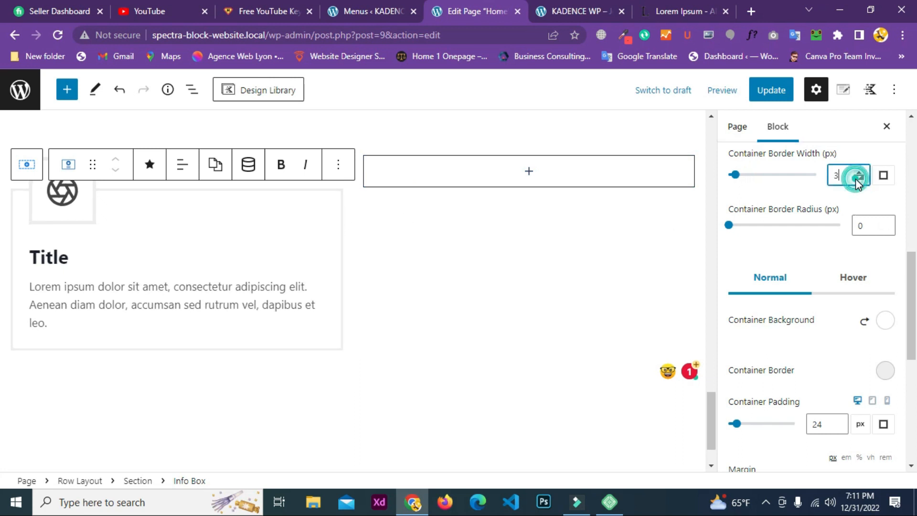
click(857, 180)
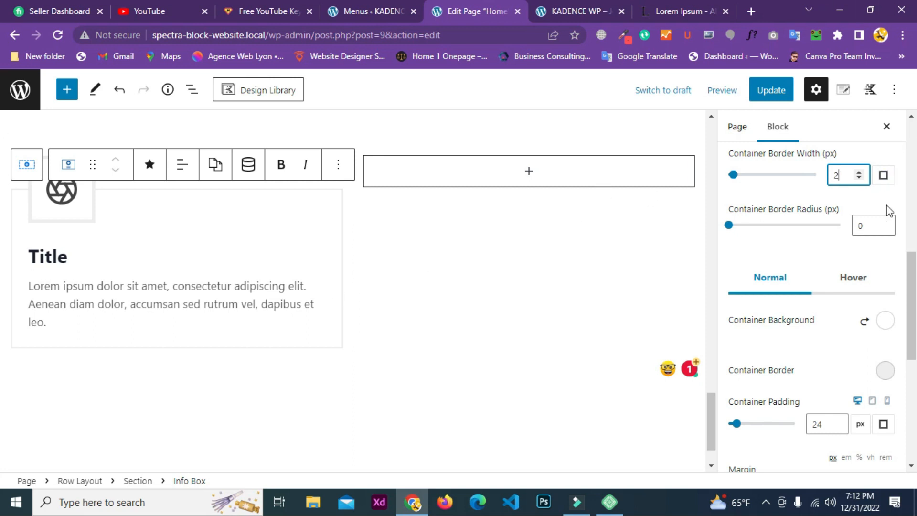
Set the Info Box's container border radius to 10 px
scroll(708, 169, down, 1)
scroll(384, 243, up, 1)
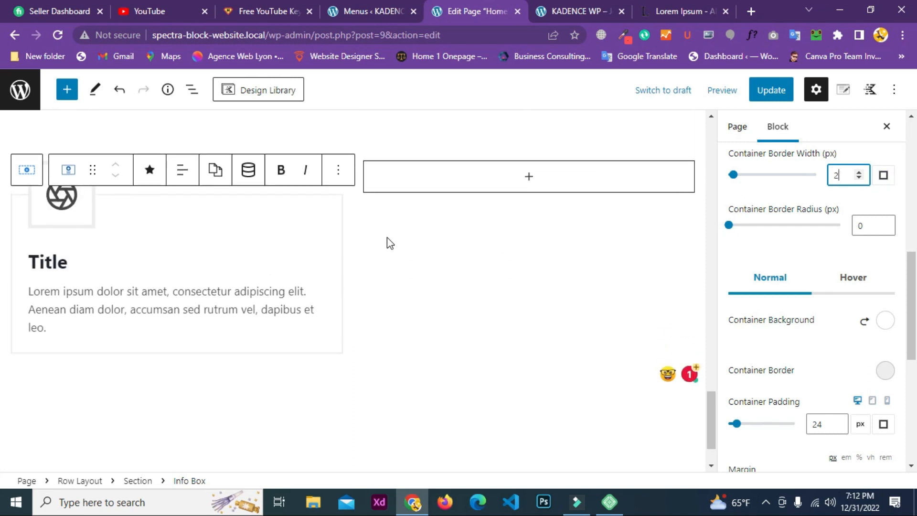
click(885, 223)
click(885, 223)
click(884, 222)
click(884, 223)
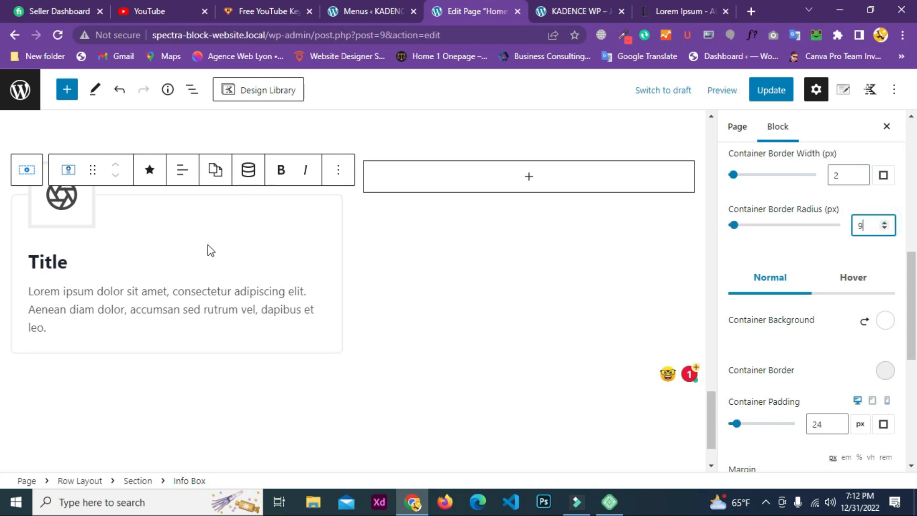
click(884, 223)
Set the Info Box's normal container background to the dark red B02A2A
scroll(859, 215, down, 1)
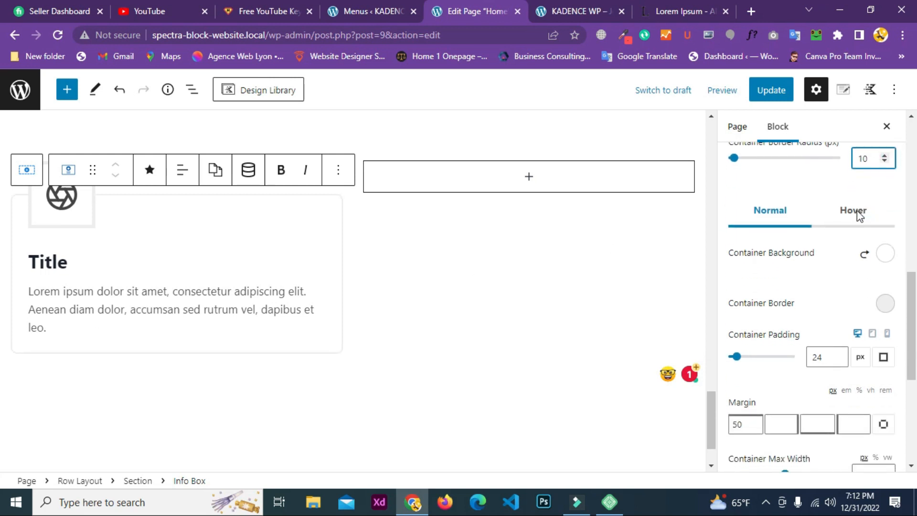
scroll(811, 191, down, 1)
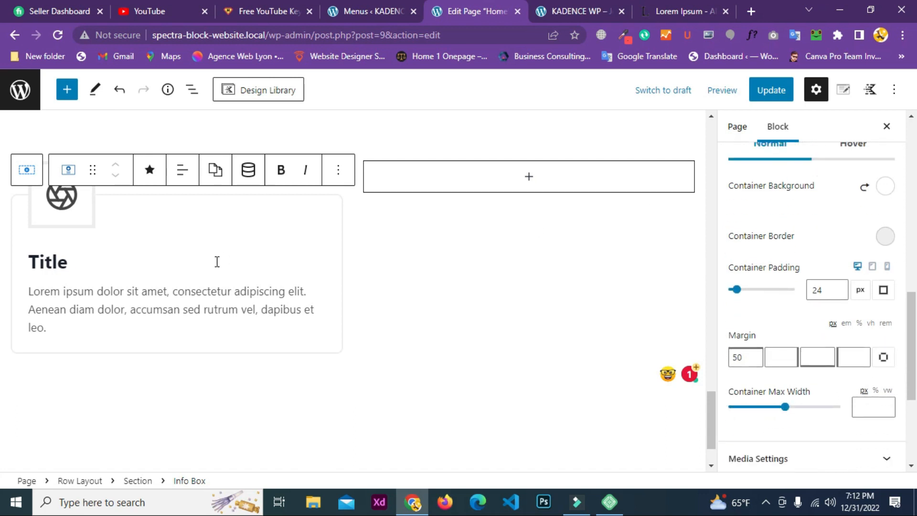
click(885, 188)
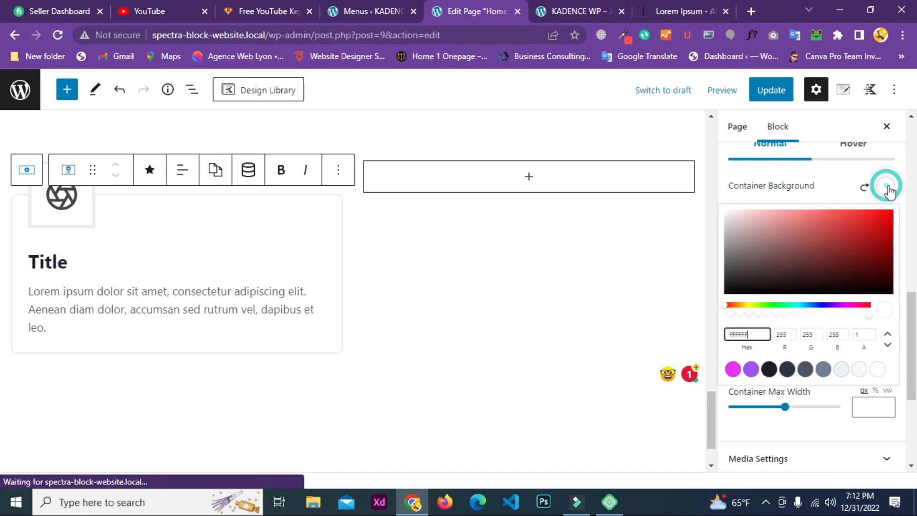
click(846, 245)
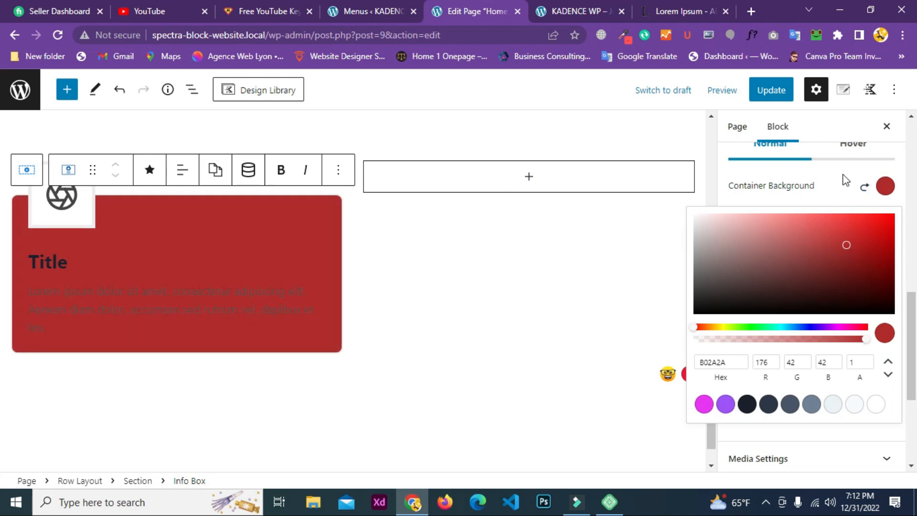
click(841, 176)
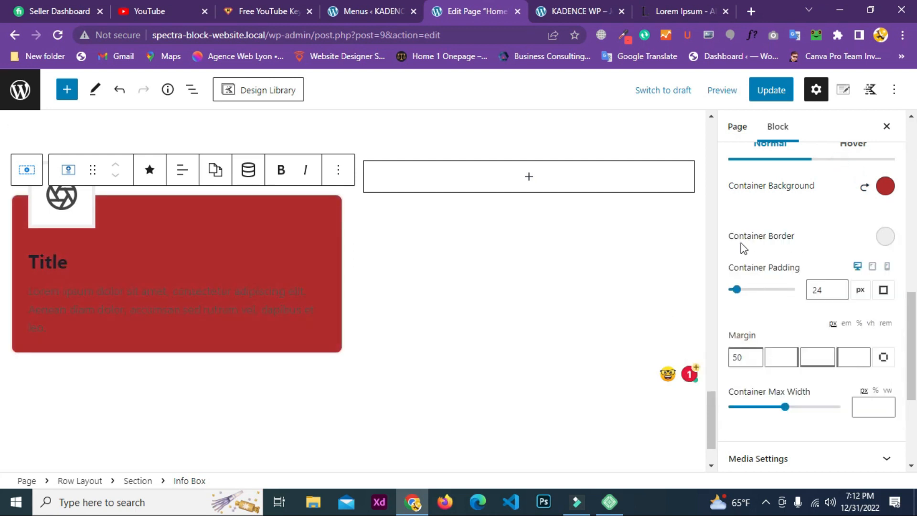
Give the Info Box container the purple palette border color 9D54FE and set its container padding to 8 px
click(882, 239)
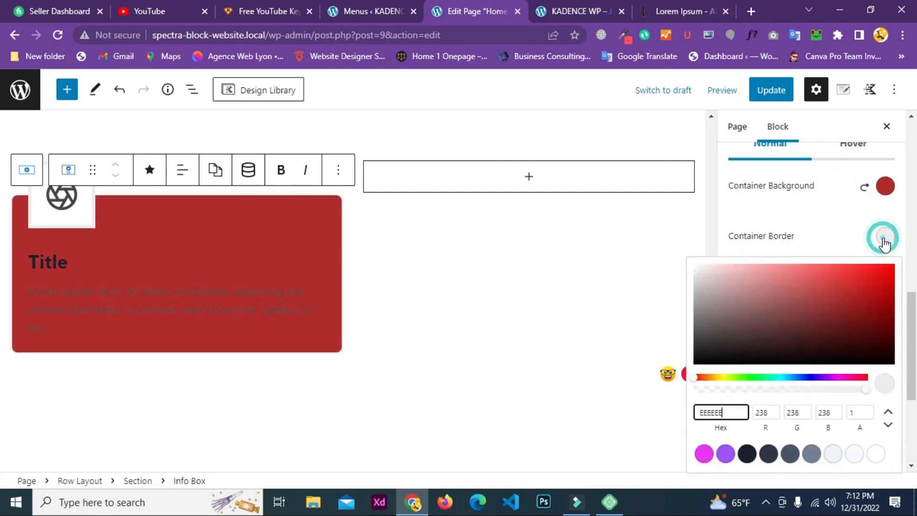
click(724, 453)
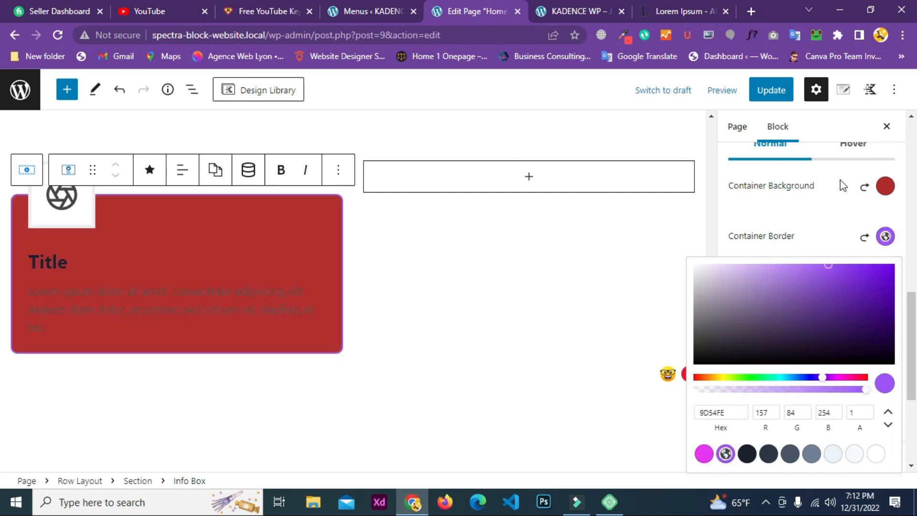
click(819, 225)
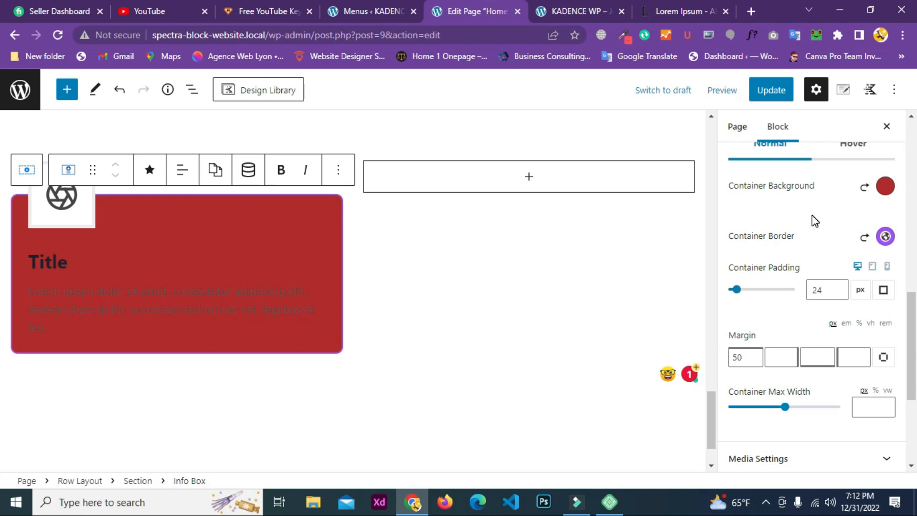
scroll(813, 215, down, 1)
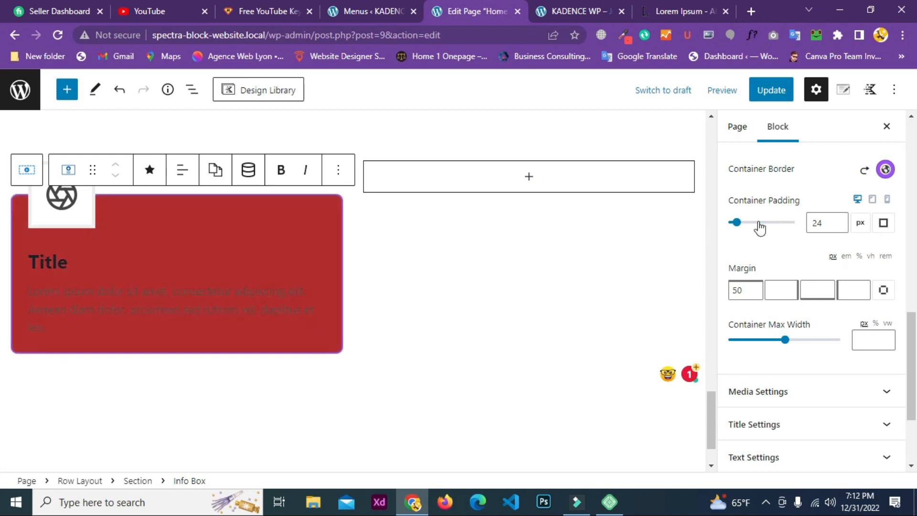
mouse_move(740, 228)
mouse_down()
mouse_move(726, 221)
mouse_move(733, 225)
mouse_up()
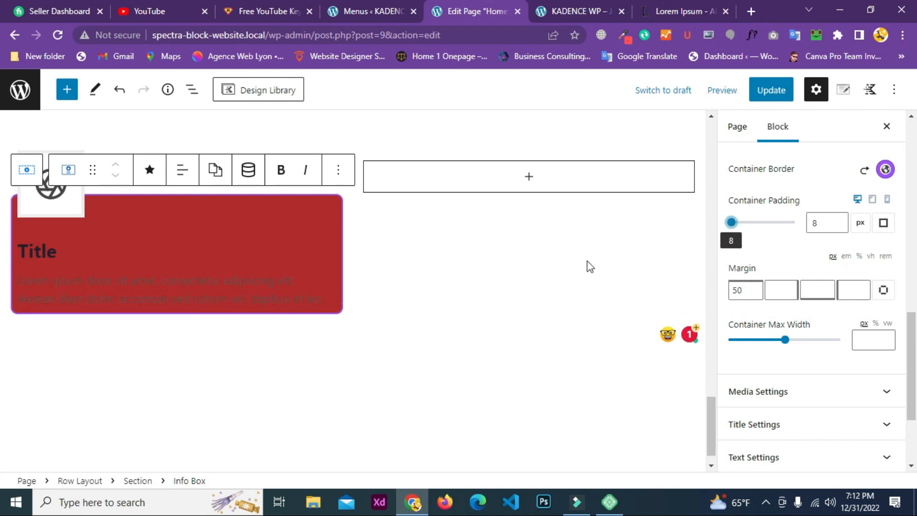
Open the media settings of the Info Box in the first column
scroll(123, 338, up, 1)
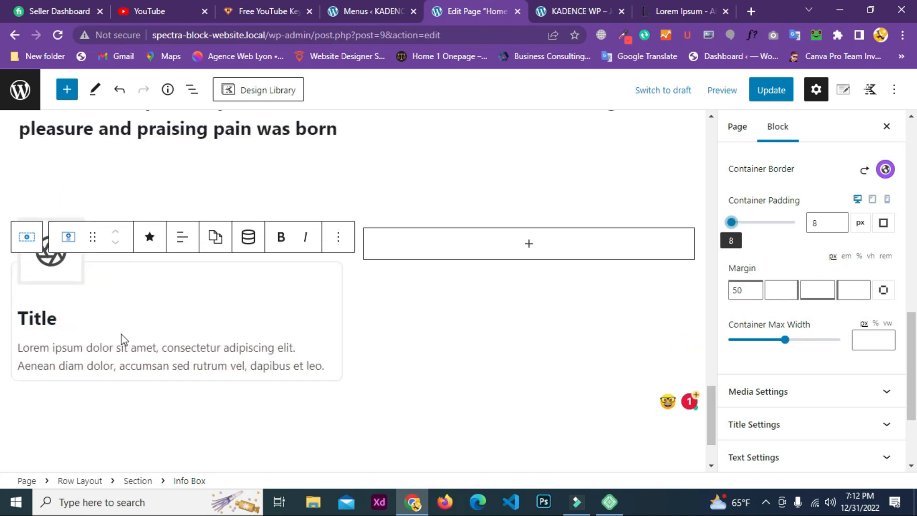
scroll(853, 268, down, 3)
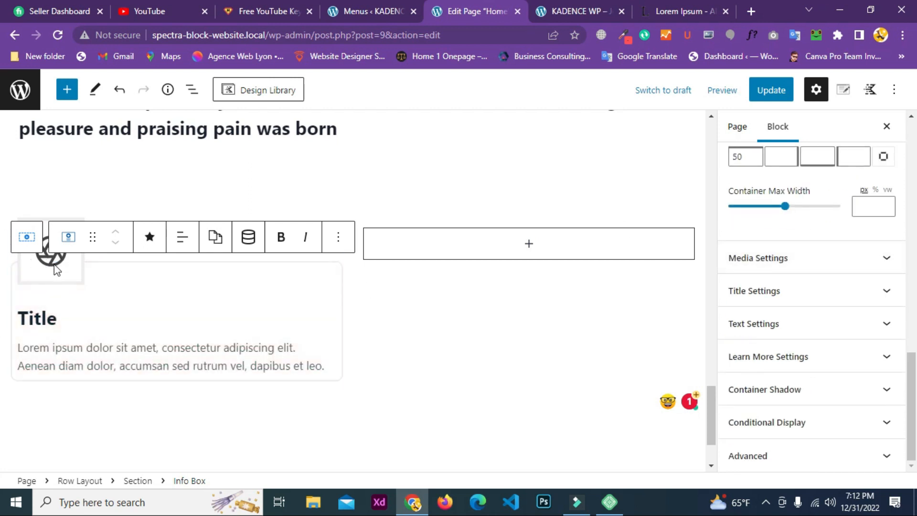
click(797, 265)
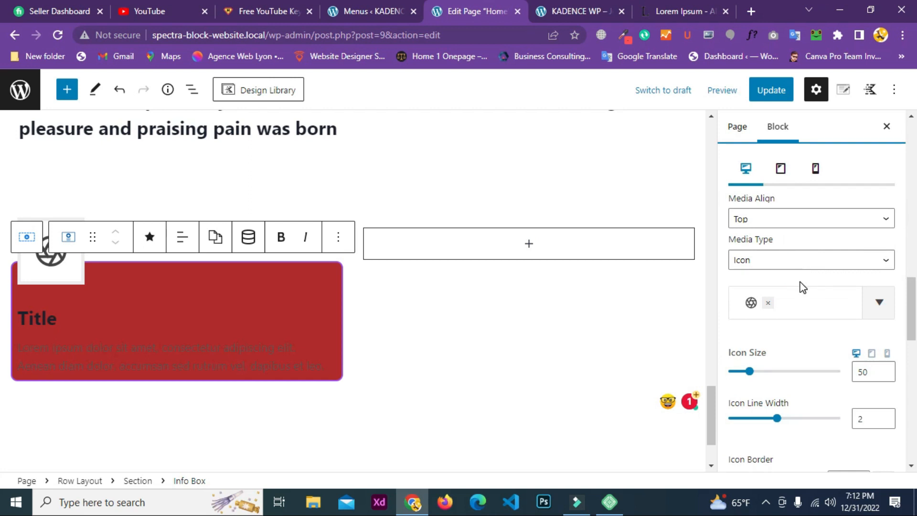
Try the Info Box's media alignment at Left and at Right, and return it to Top
click(761, 219)
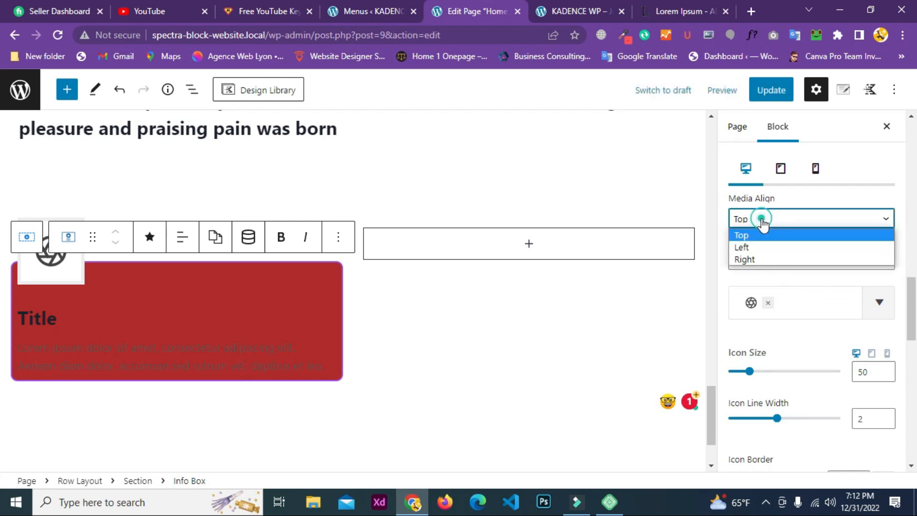
click(750, 245)
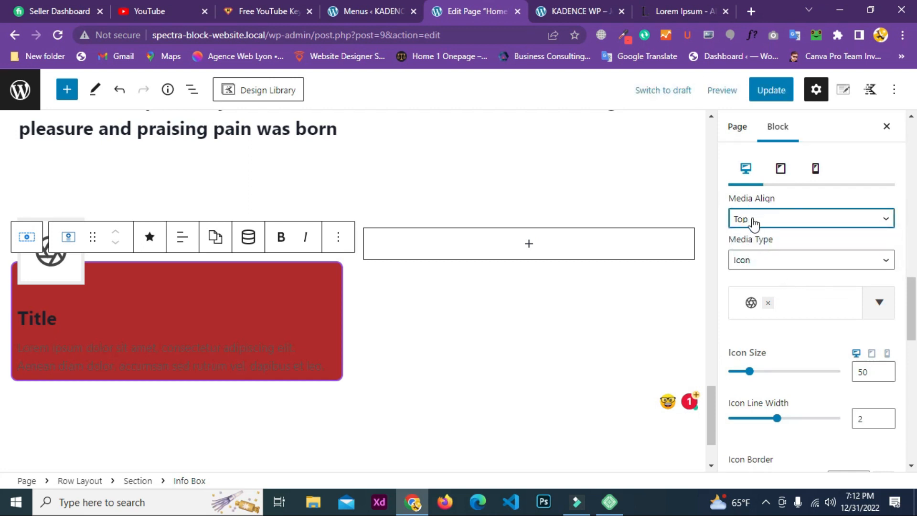
click(753, 219)
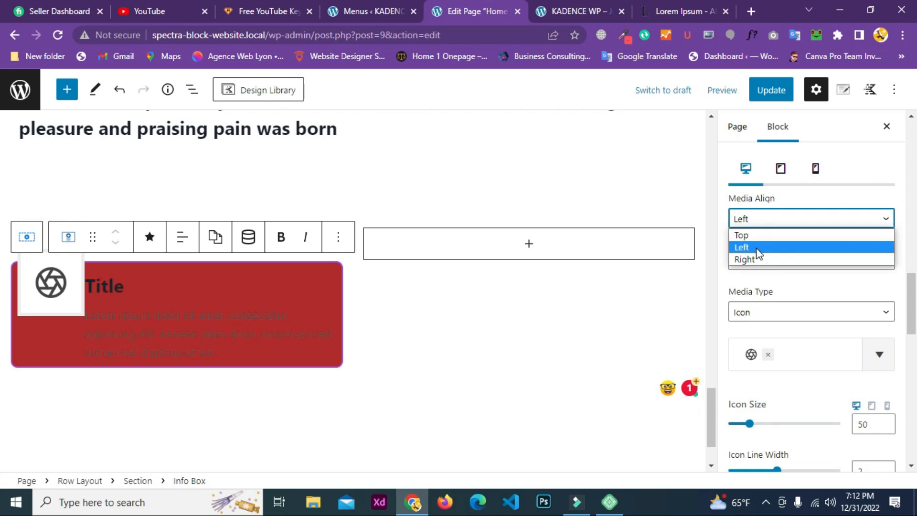
click(754, 248)
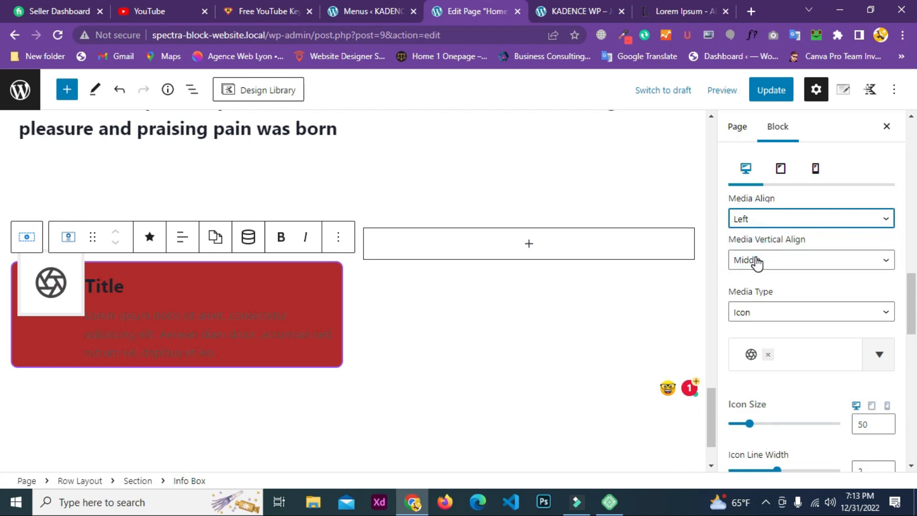
key(Down)
click(776, 218)
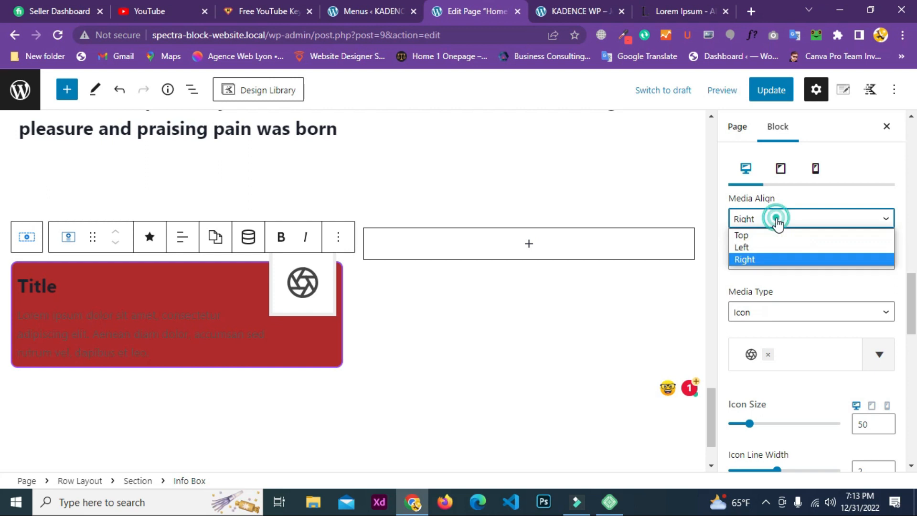
click(754, 234)
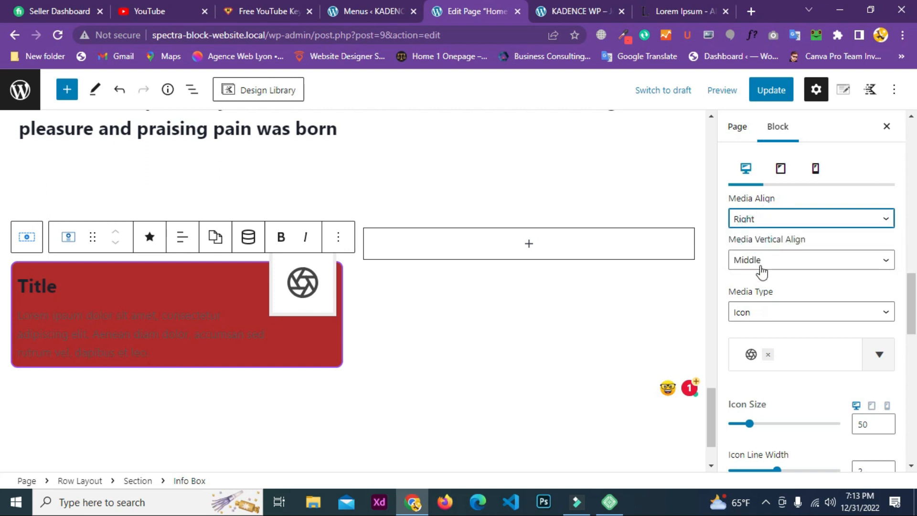
key(Down)
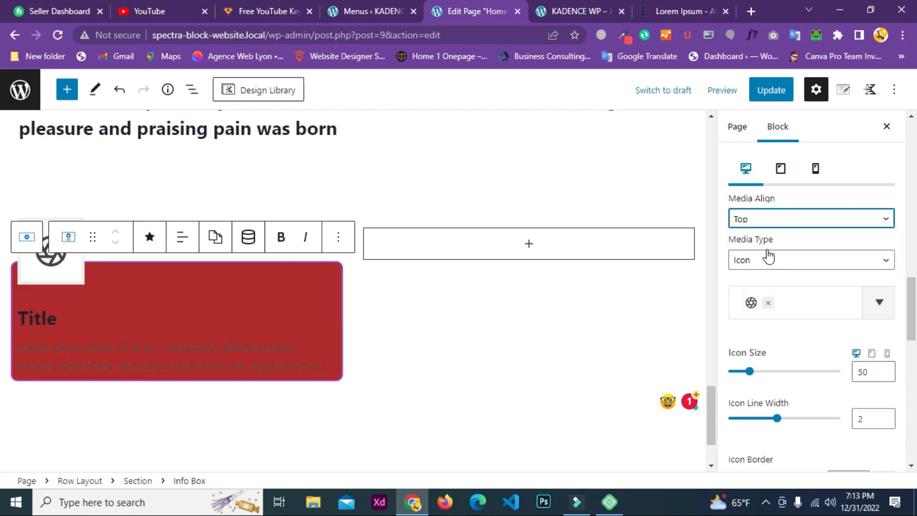
Keep Icon as the Info Box's media type and replace its icon with the screen-and-triangle airplay symbol
click(768, 258)
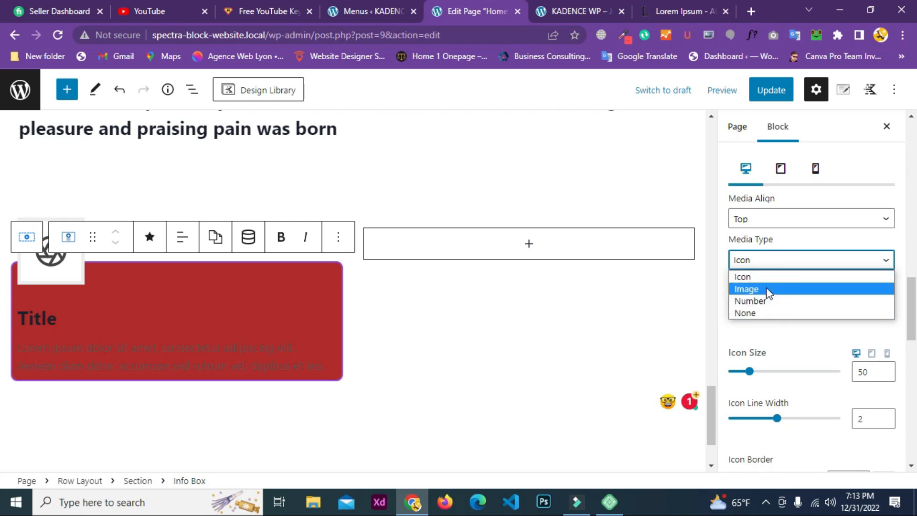
click(772, 266)
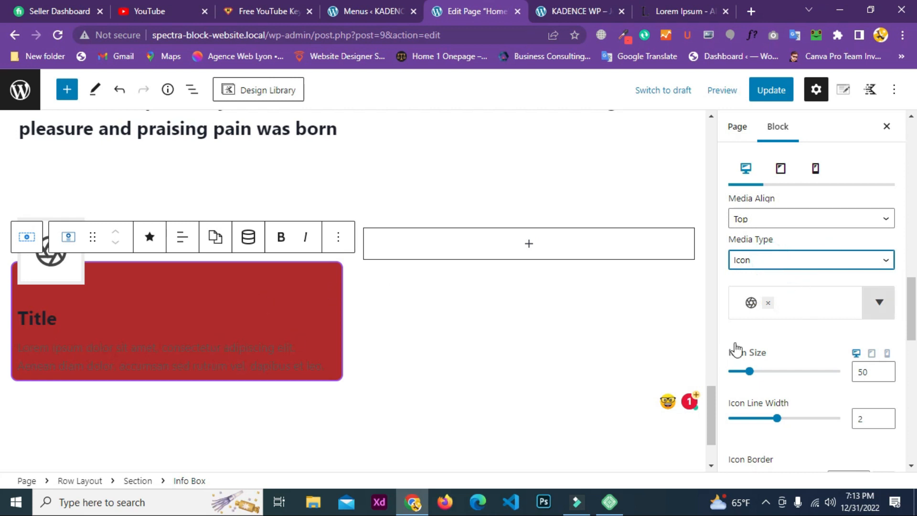
scroll(735, 350, up, 3)
click(788, 438)
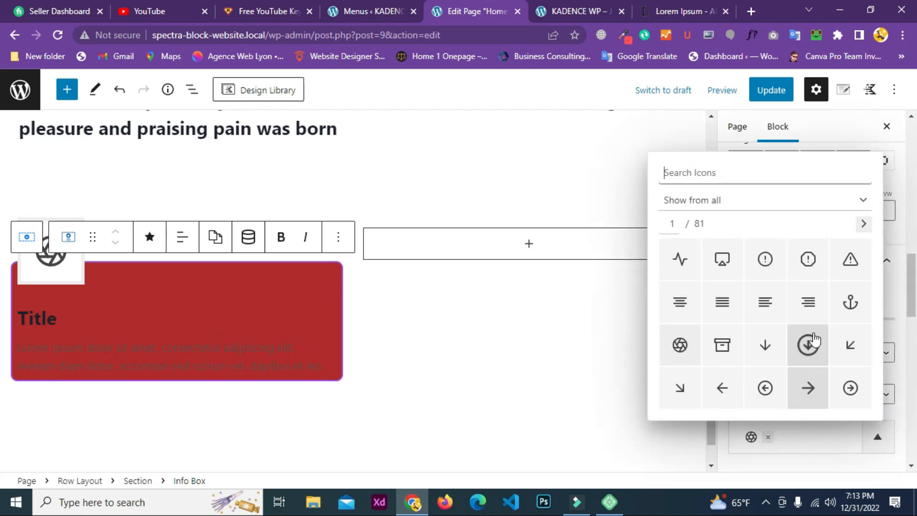
click(721, 267)
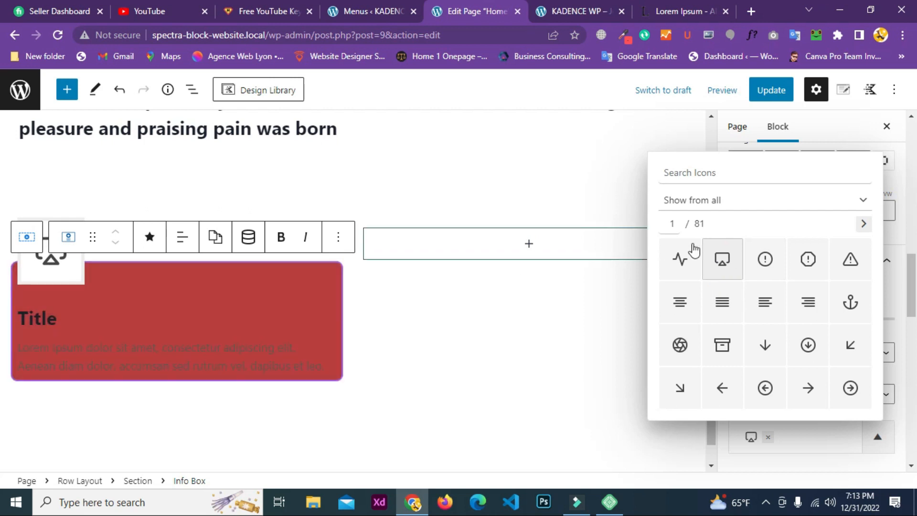
click(795, 463)
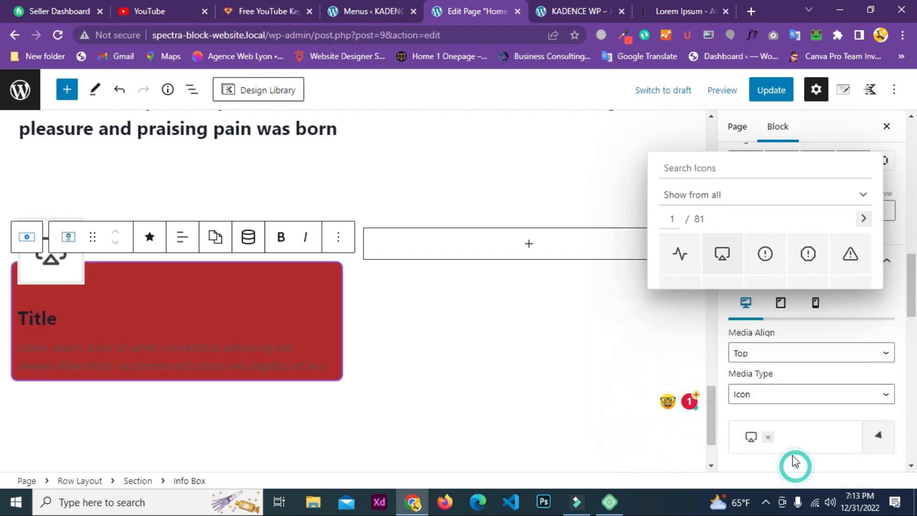
Set the Info Box's icon size to 29 and its icon line width to 1
scroll(792, 372, down, 4)
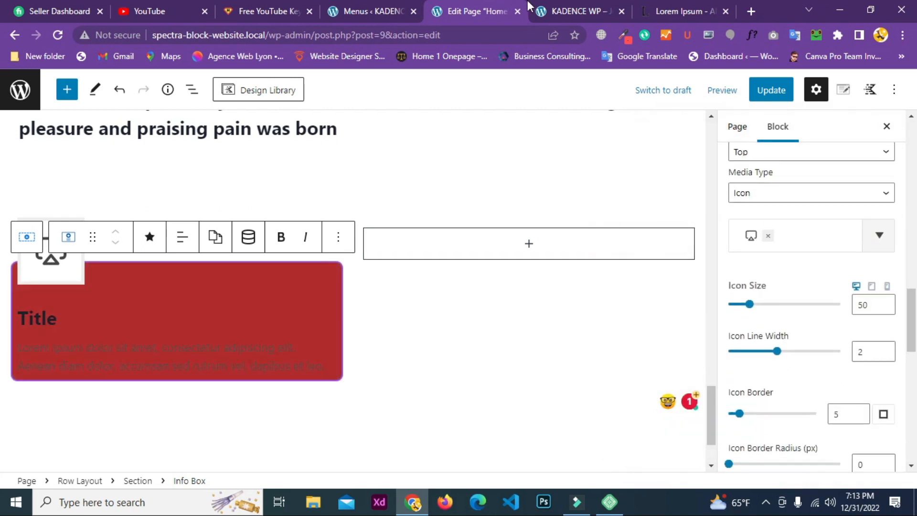
drag(749, 308, 741, 309)
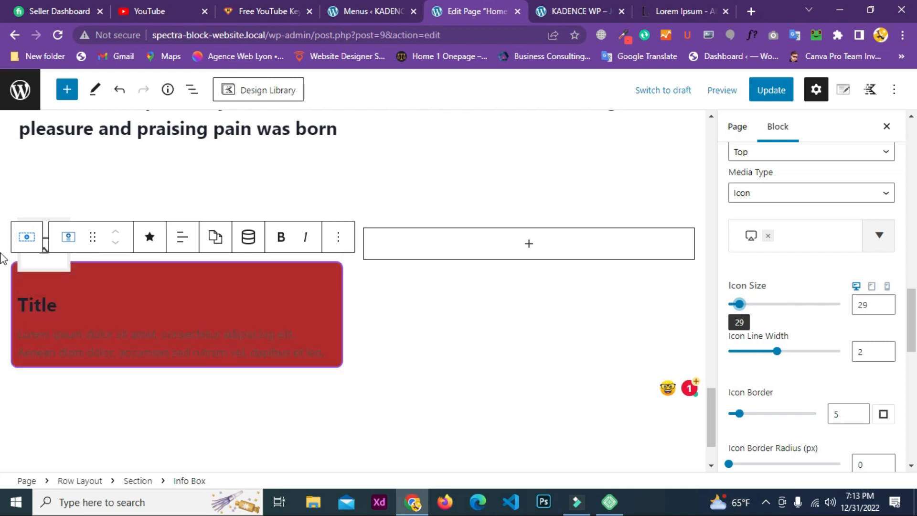
scroll(811, 282, down, 3)
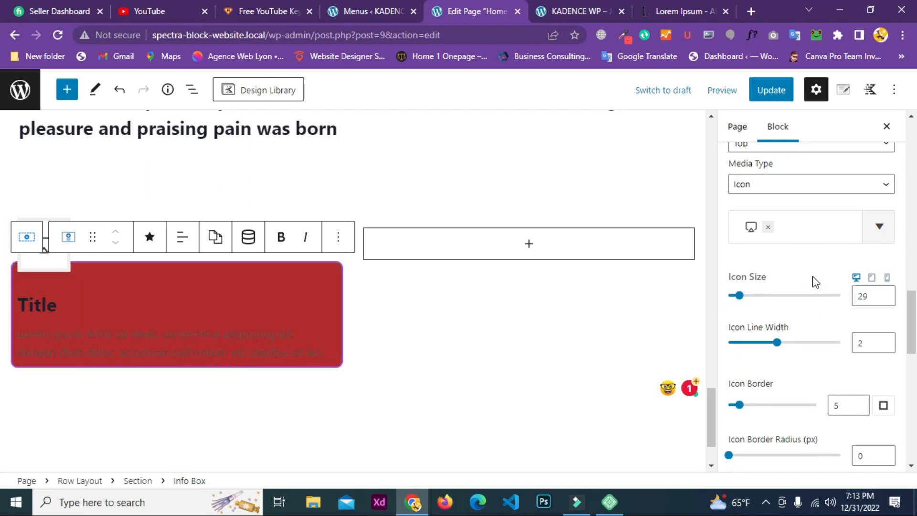
drag(776, 219, 746, 218)
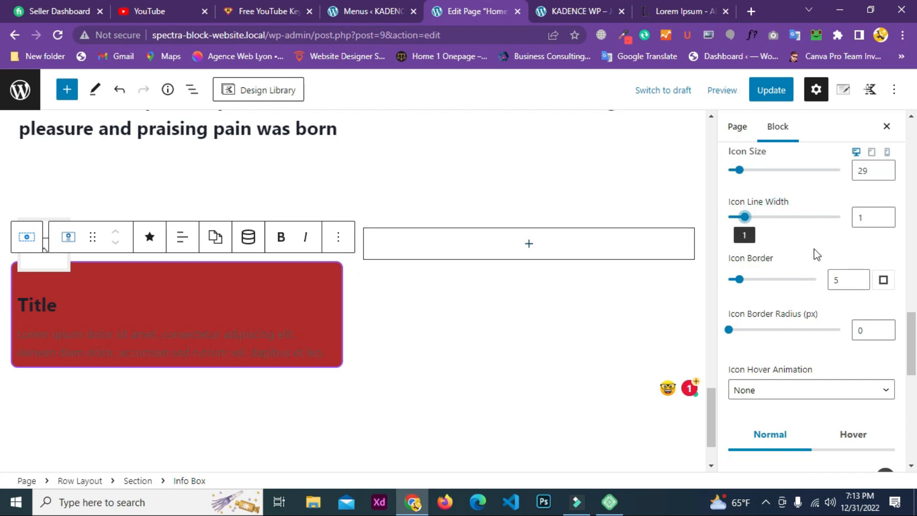
Check the icon with the Info Box deselected, and set the Info Box's icon line width to 1.5
scroll(164, 305, up, 3)
click(507, 316)
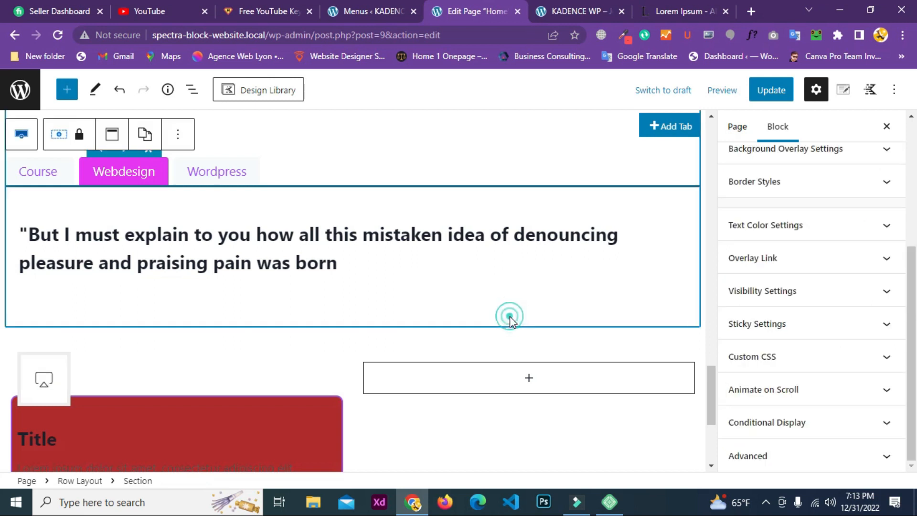
scroll(58, 267, down, 3)
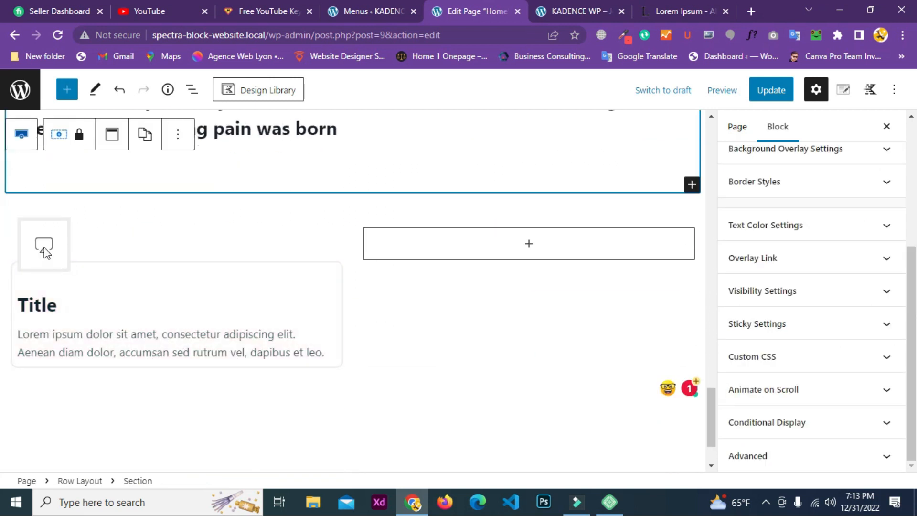
scroll(810, 276, up, 3)
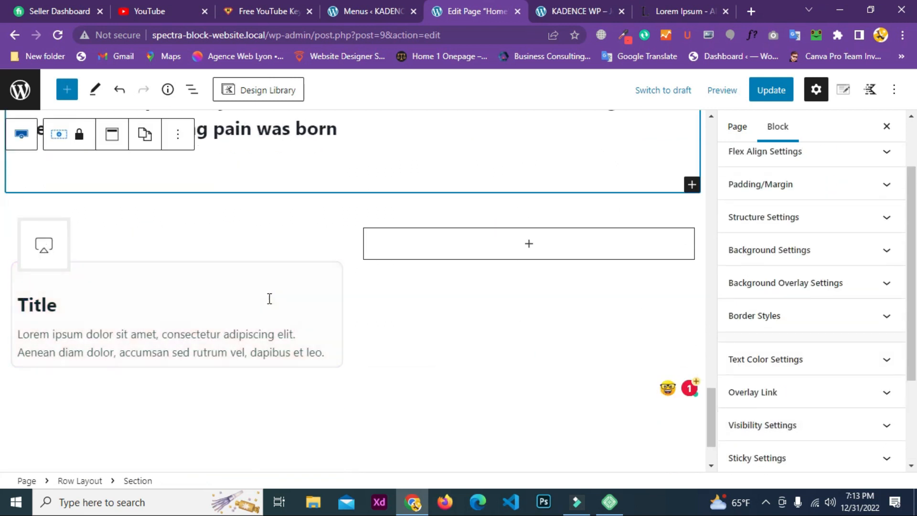
click(76, 287)
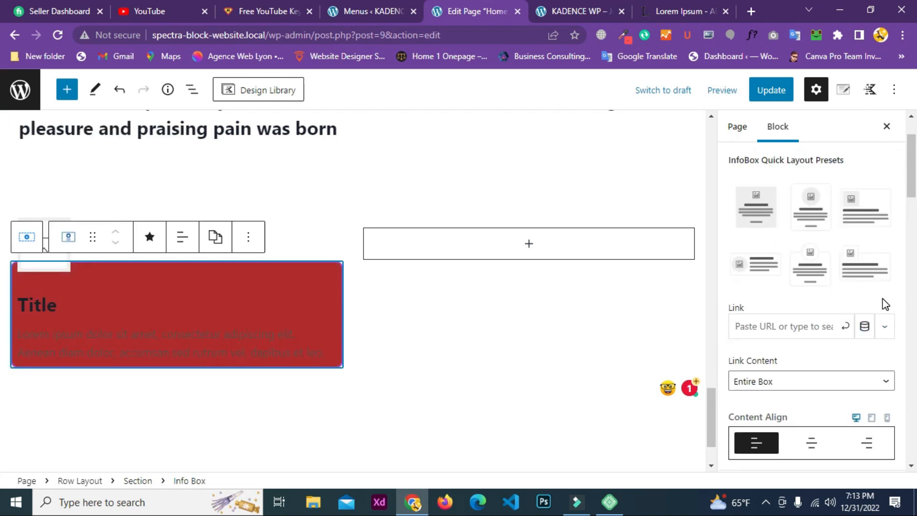
scroll(875, 298, down, 15)
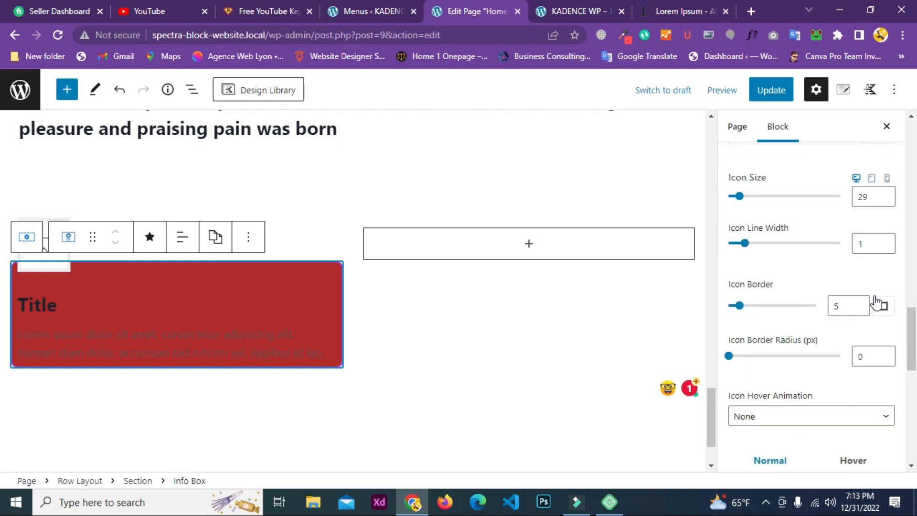
scroll(864, 291, up, 1)
click(884, 301)
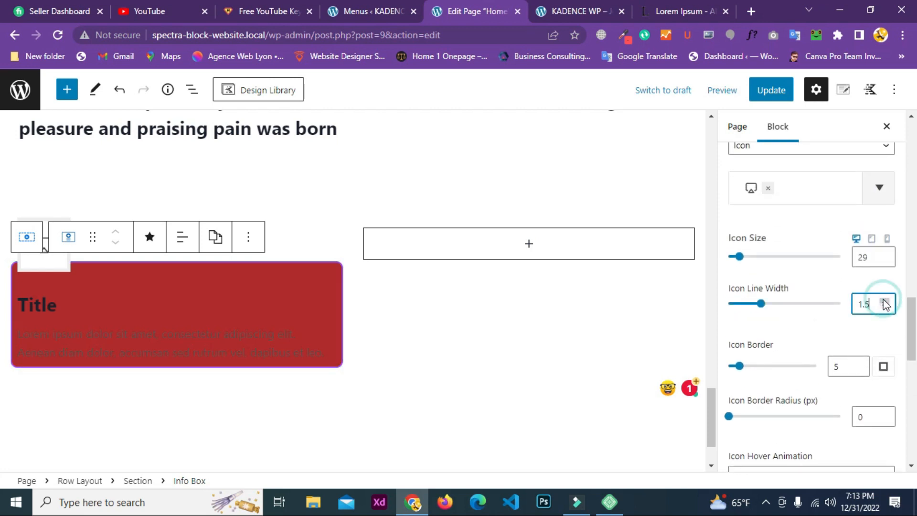
Set the Info Box's icon border to 2 and its icon border radius to 36 px
scroll(843, 326, down, 2)
drag(742, 236, 736, 239)
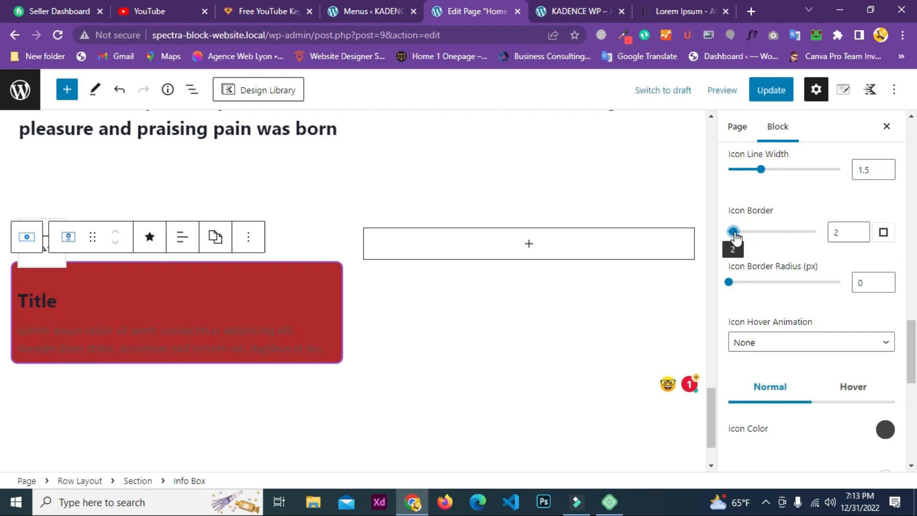
scroll(756, 245, down, 1)
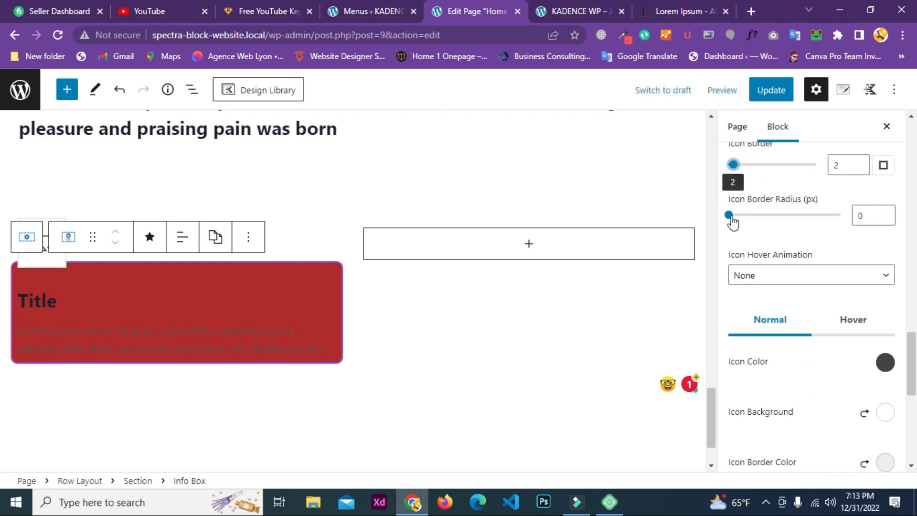
drag(729, 216, 748, 216)
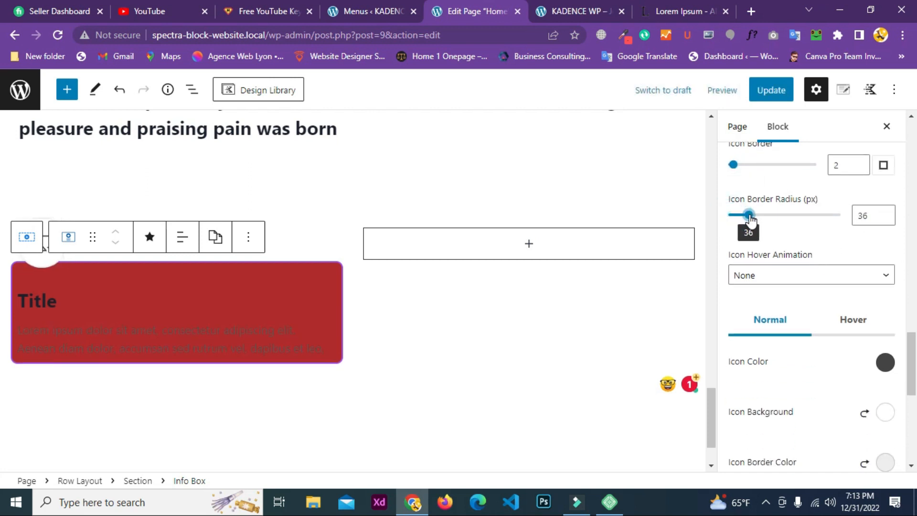
Give the Info Box's icon the magenta palette color E637FA in its normal state
scroll(807, 253, down, 2)
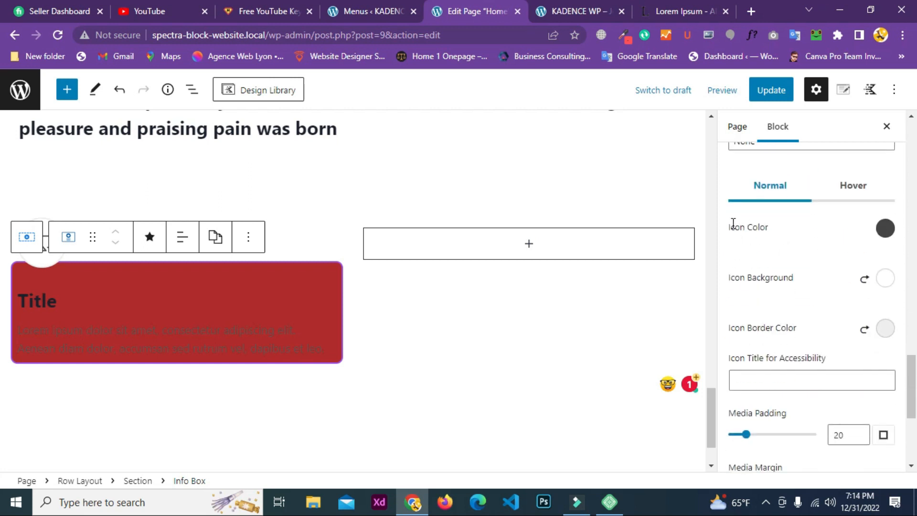
scroll(810, 279, up, 2)
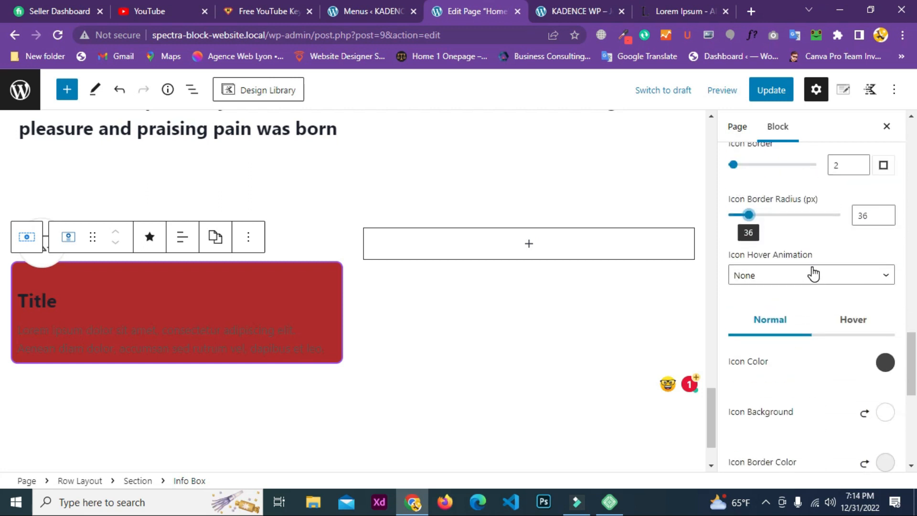
scroll(813, 274, down, 1)
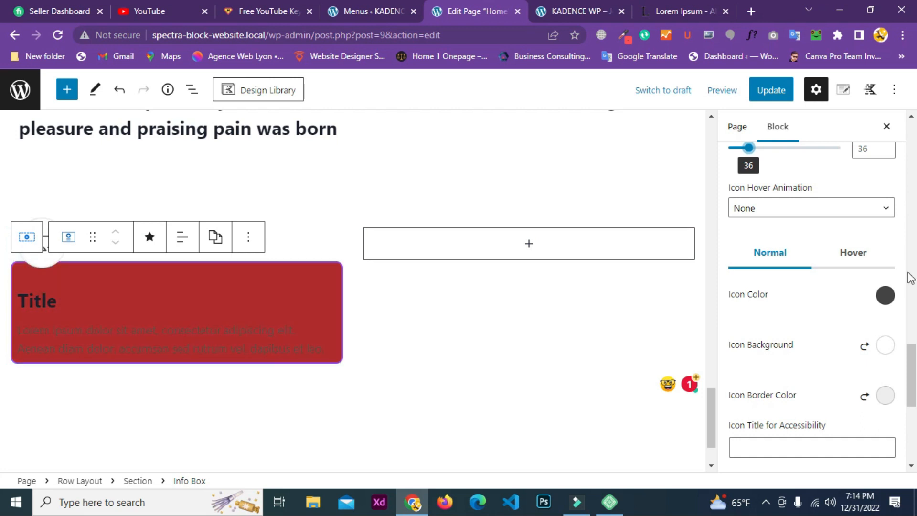
click(877, 300)
click(883, 304)
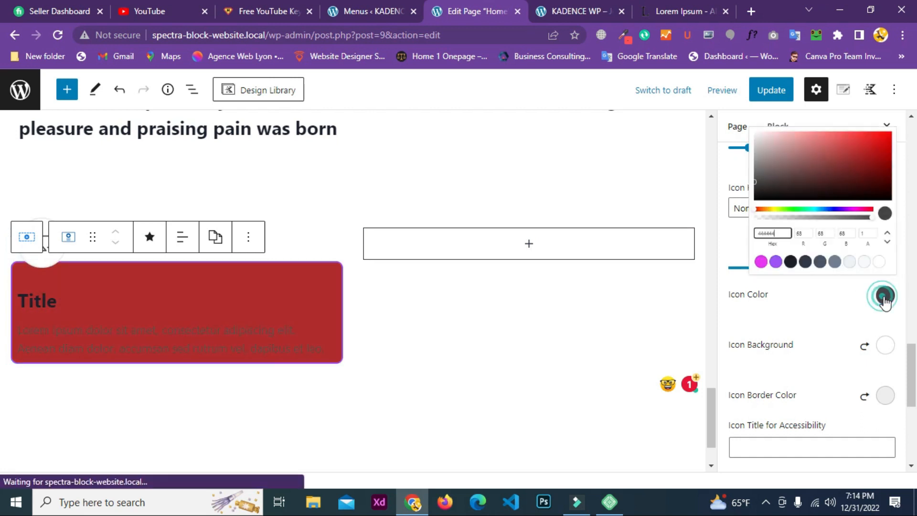
click(705, 260)
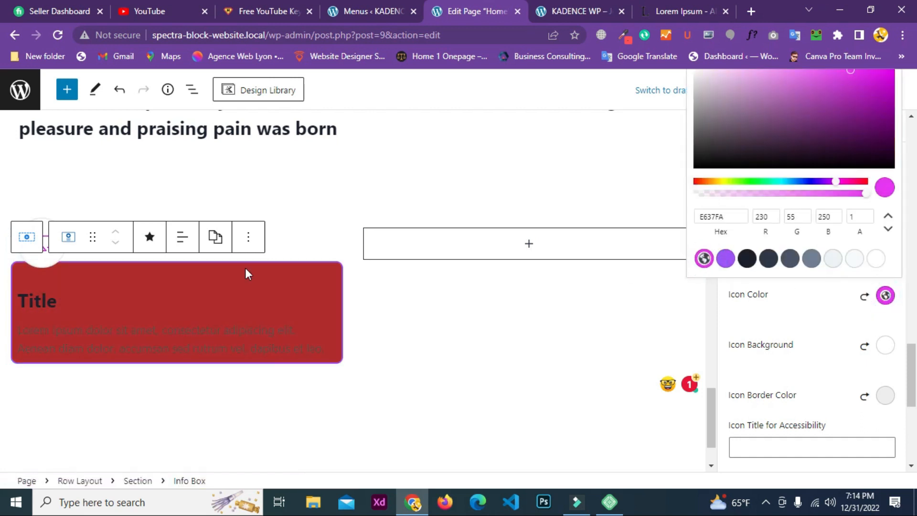
click(460, 351)
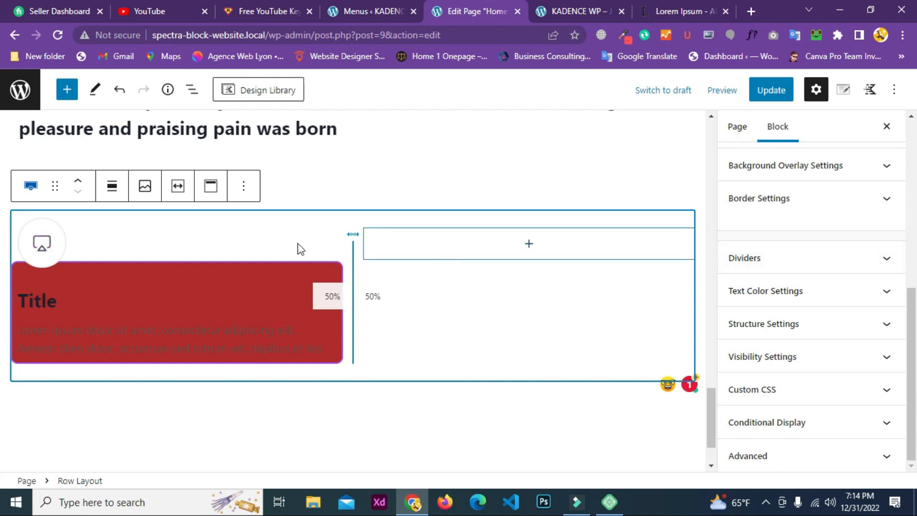
Give the Info Box's icon the purple palette color 9D54FE in its hover state
click(99, 273)
scroll(893, 252, down, 3)
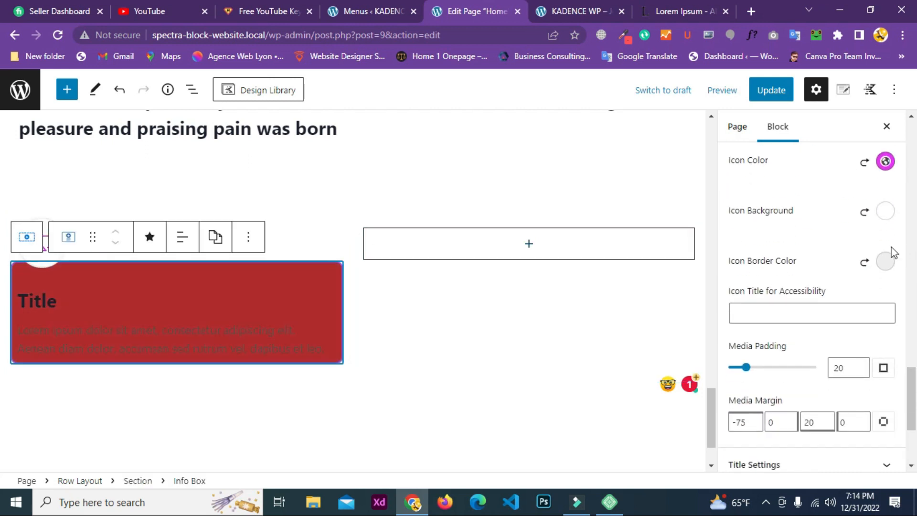
scroll(859, 253, up, 3)
click(853, 252)
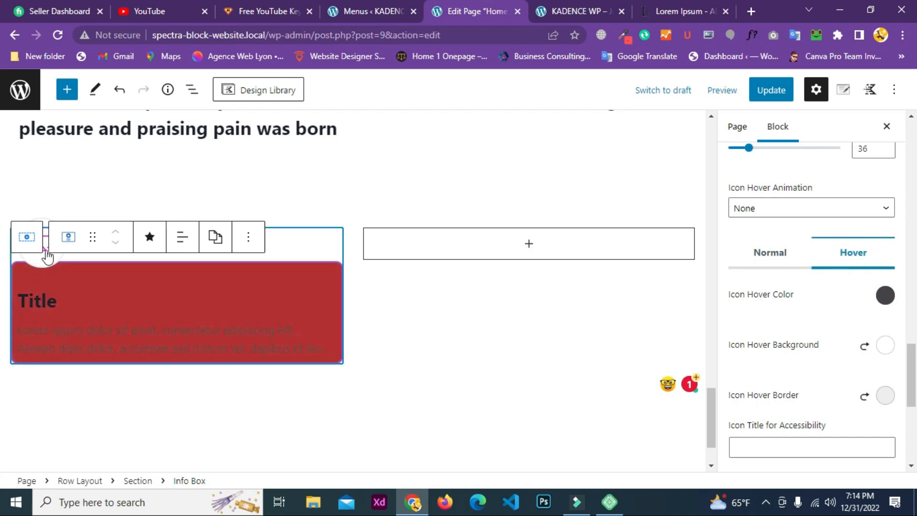
click(878, 300)
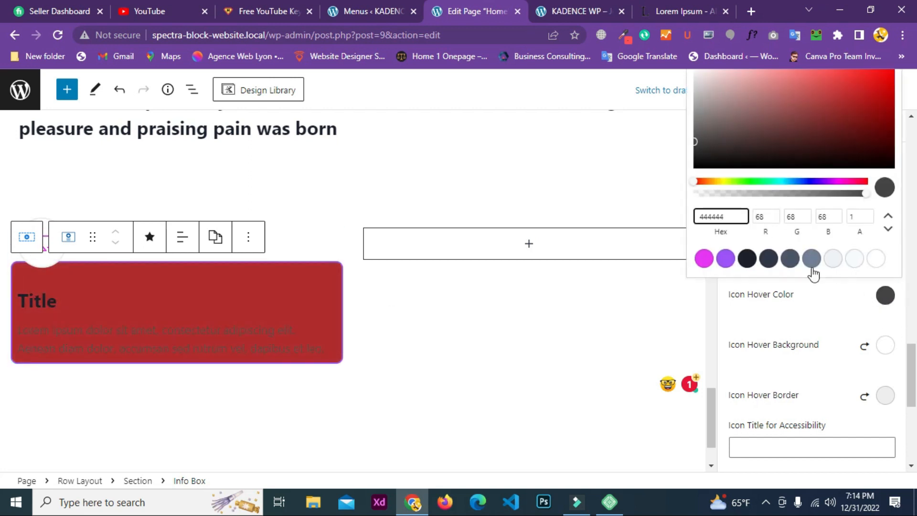
click(725, 258)
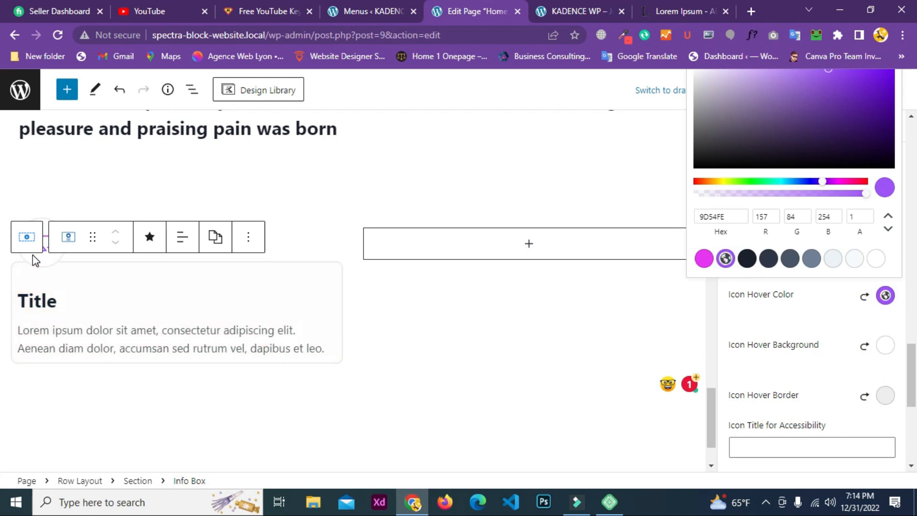
scroll(775, 200, up, 3)
click(803, 435)
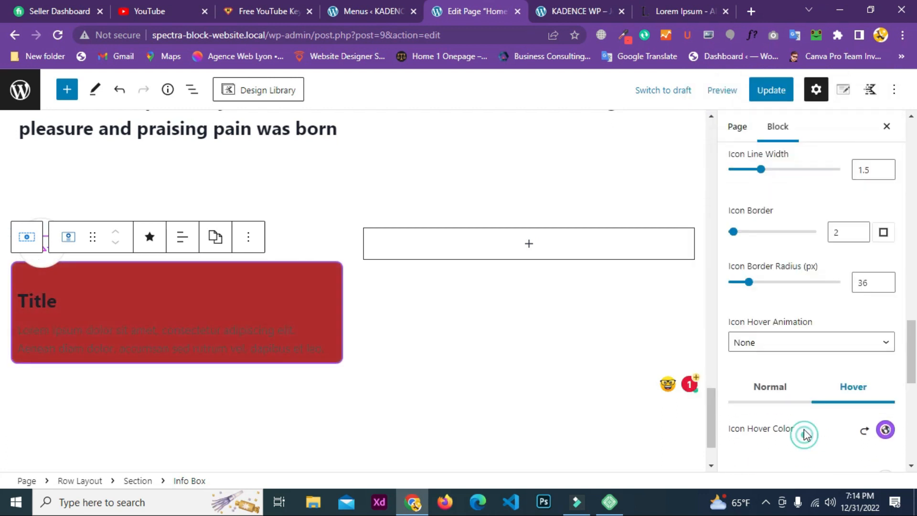
scroll(803, 420, down, 6)
Save the Home page and reload the live site to check the Info Box's icon hover color
click(769, 91)
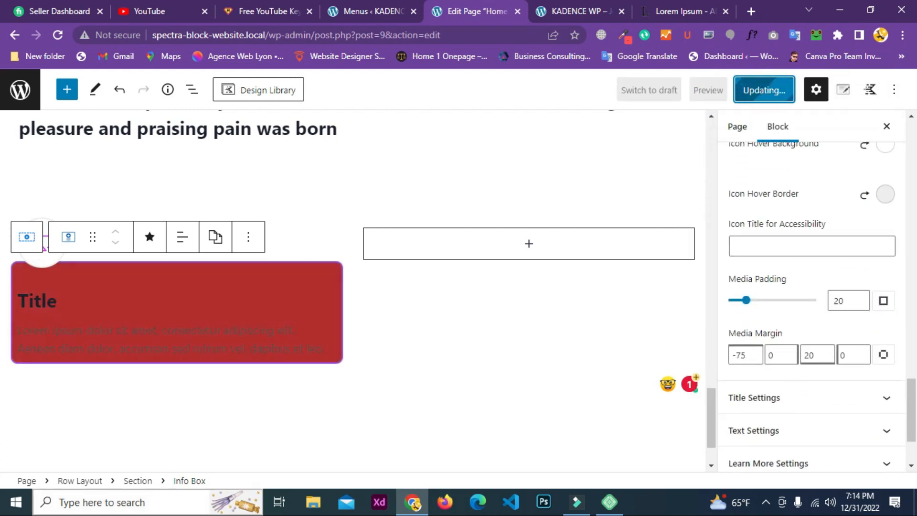
click(573, 11)
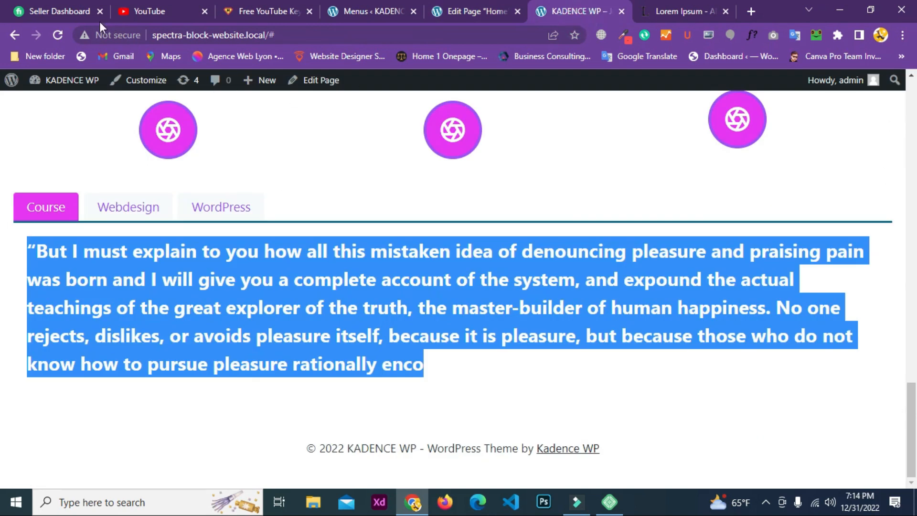
click(52, 36)
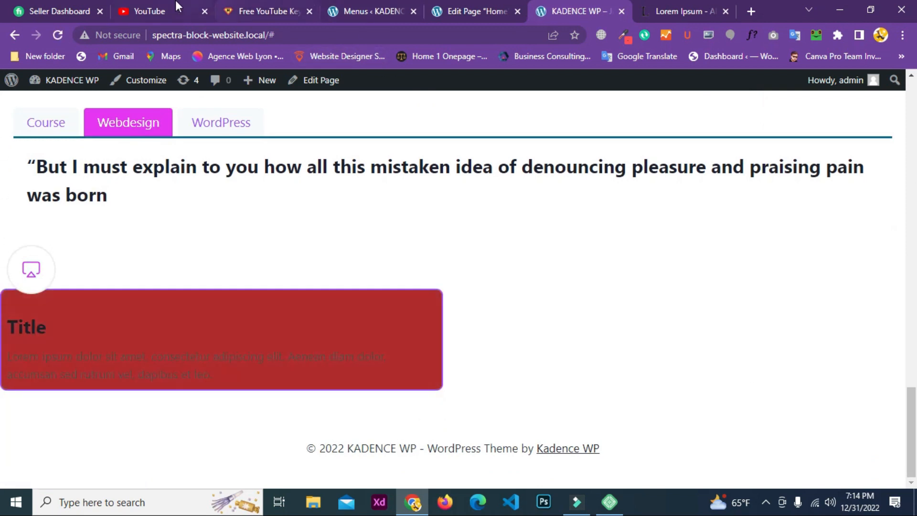
Make the Info Box's Row Layout inherit its content max width from the theme
click(473, 10)
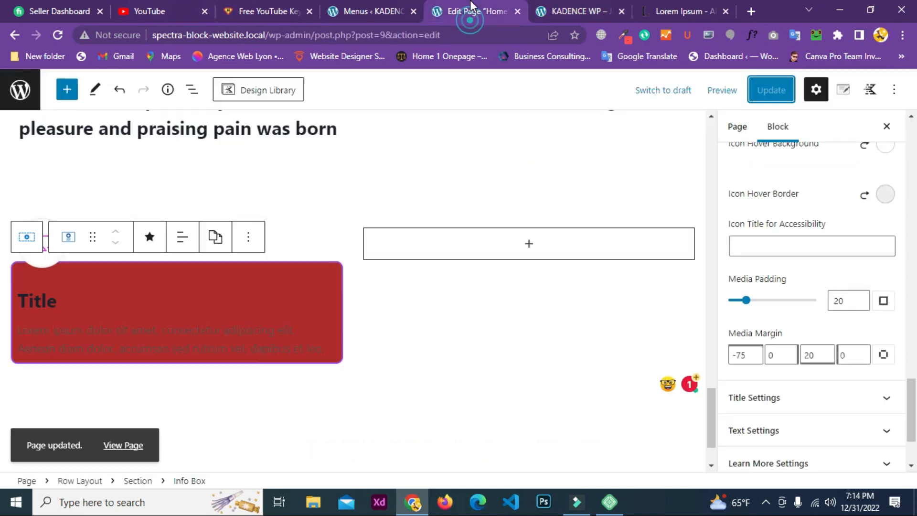
click(353, 212)
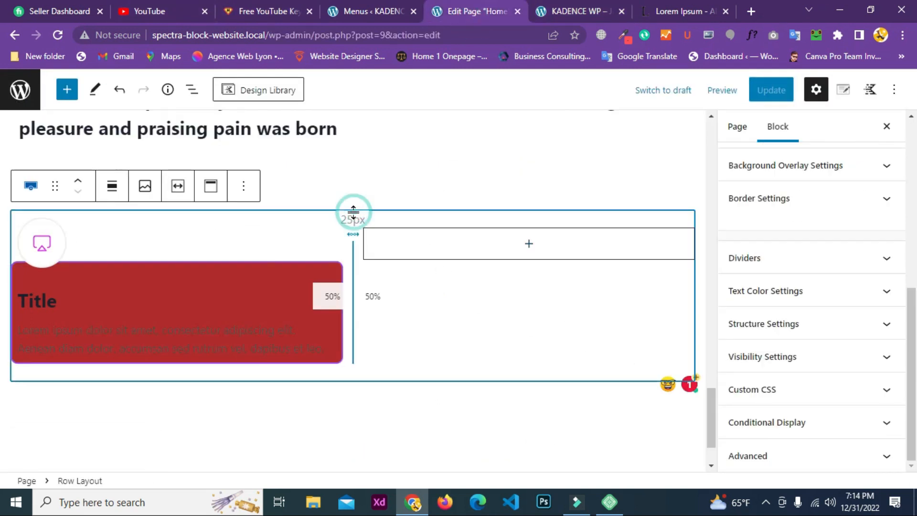
click(818, 323)
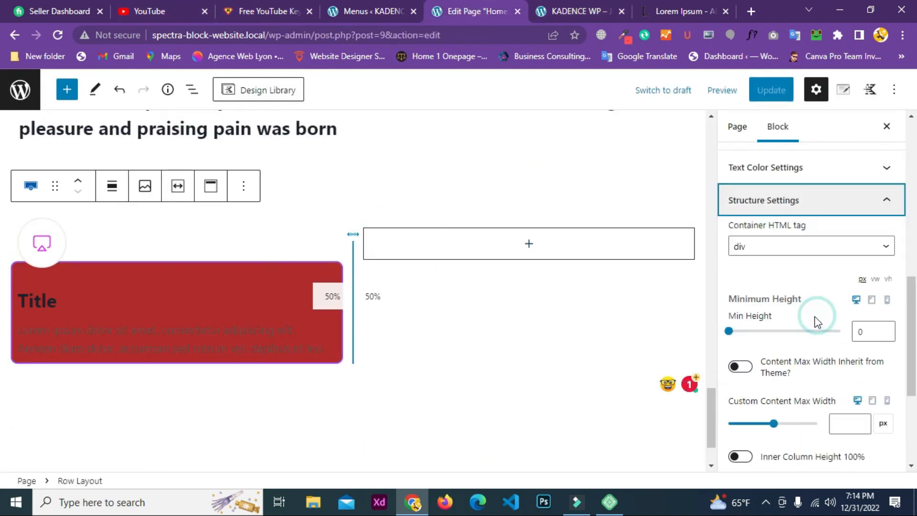
click(740, 352)
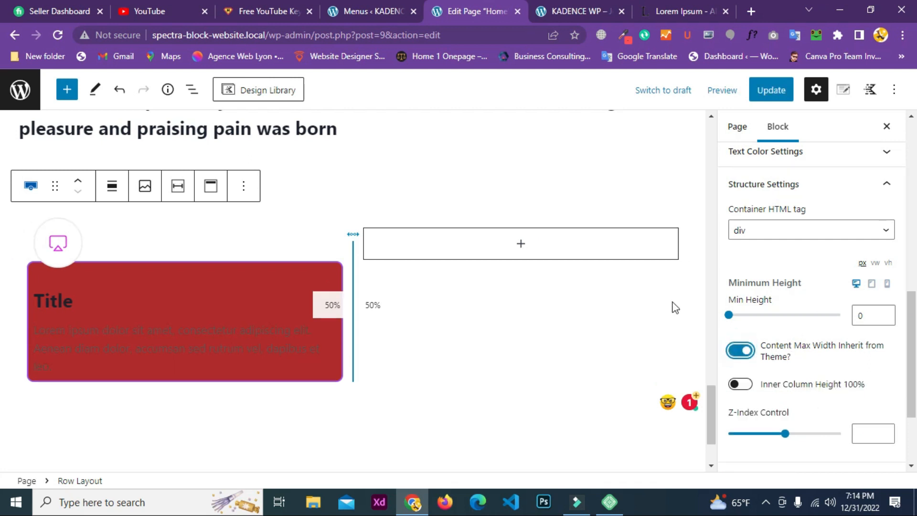
Save the page update and reload the live site to check the row's content width
click(782, 91)
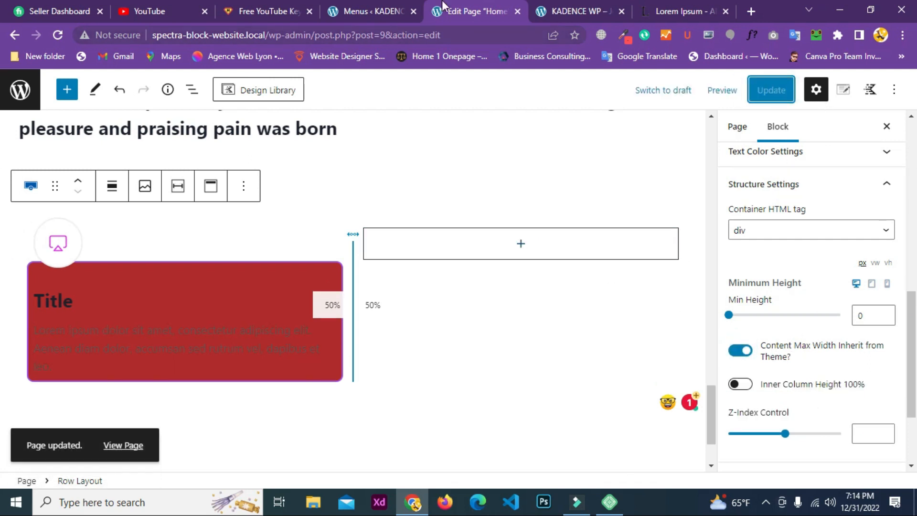
click(566, 12)
click(57, 36)
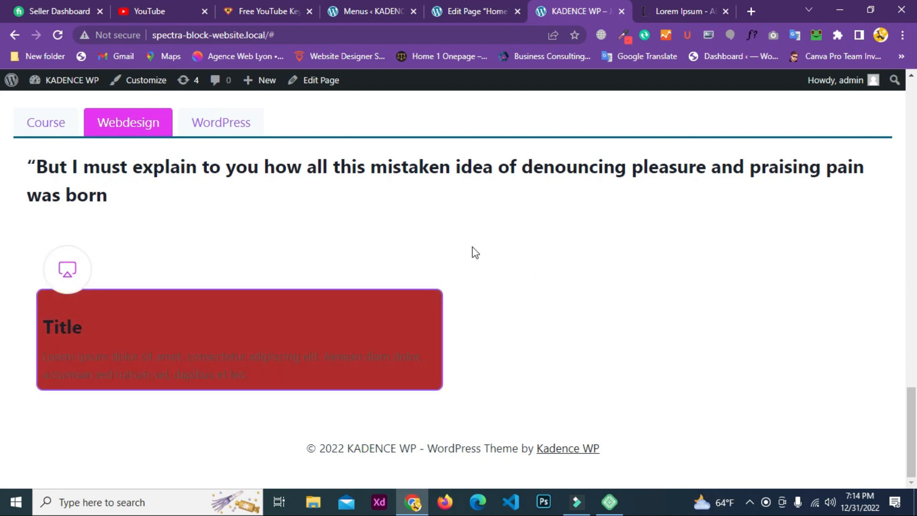
Duplicate the Info Box in the Home page editor and move the copy into the row's empty second column
click(386, 6)
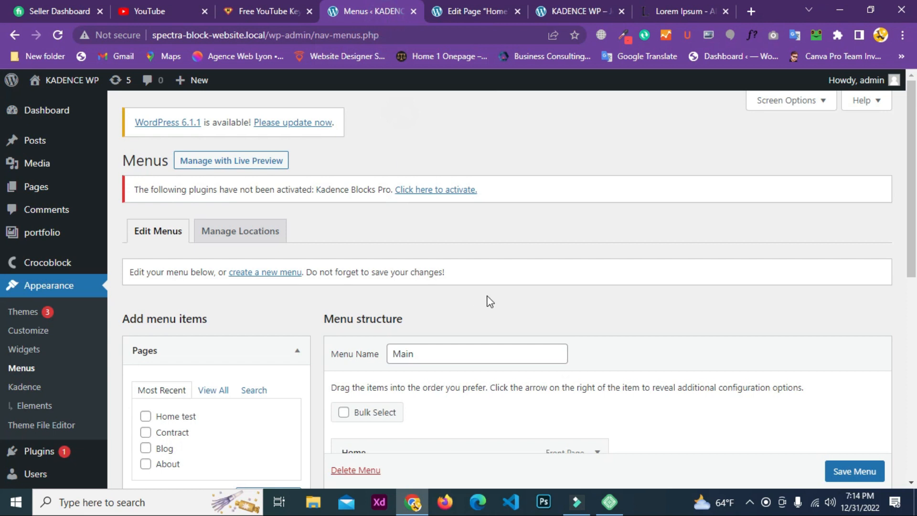
scroll(492, 295, down, 3)
click(487, 6)
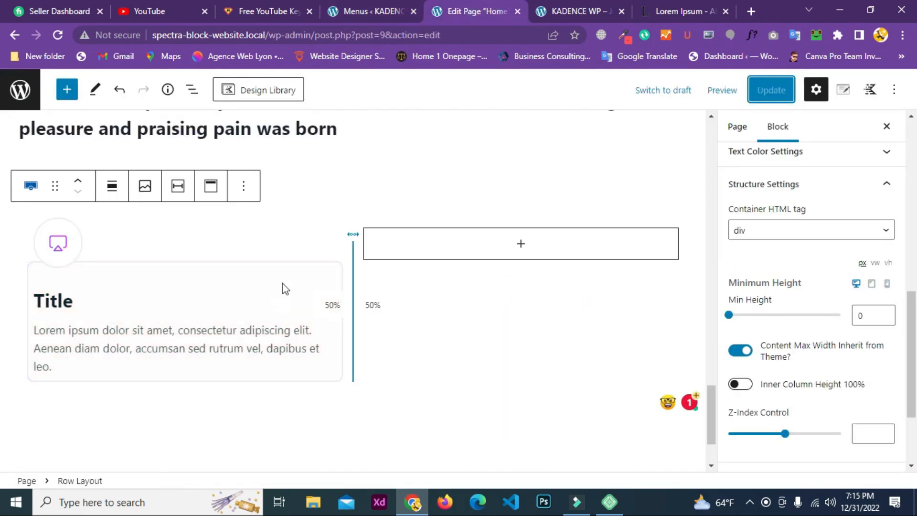
click(283, 283)
click(260, 239)
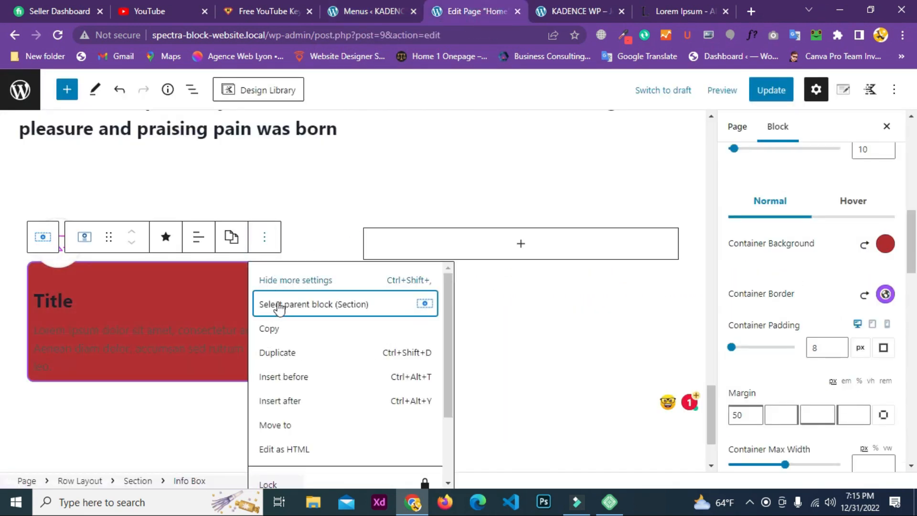
click(276, 352)
drag(110, 395, 474, 332)
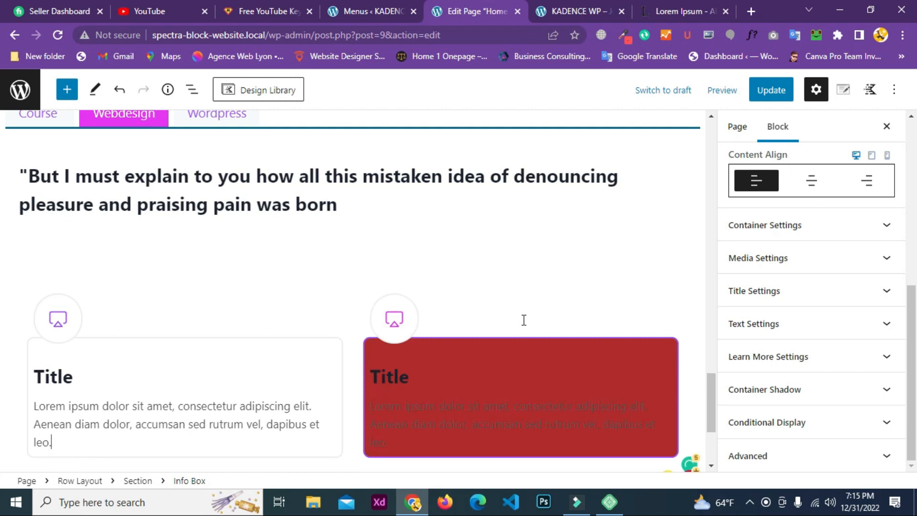
Save the page with both Info Boxes and reload the live site to check them side by side
scroll(493, 319, down, 1)
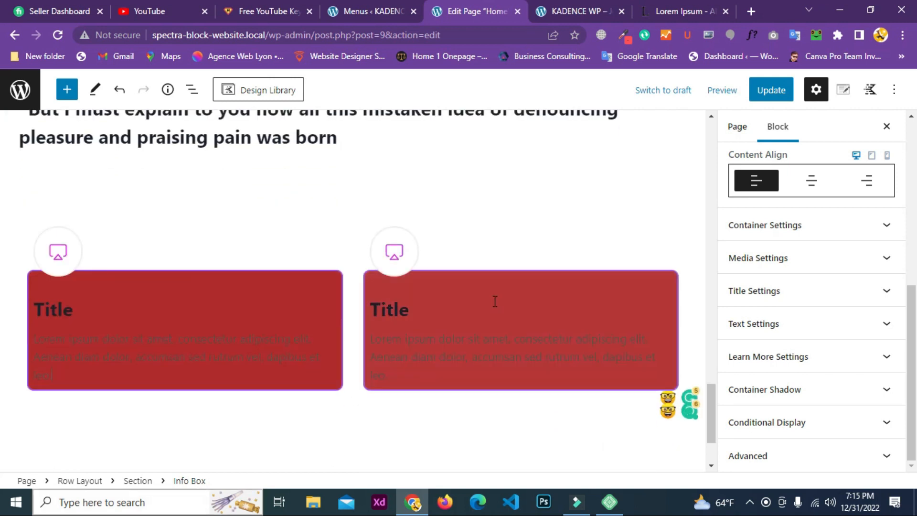
click(770, 91)
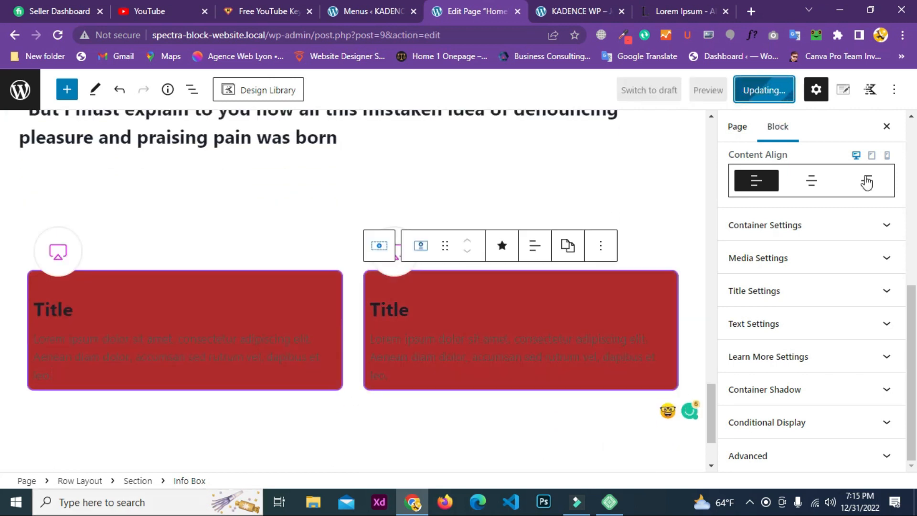
click(597, 6)
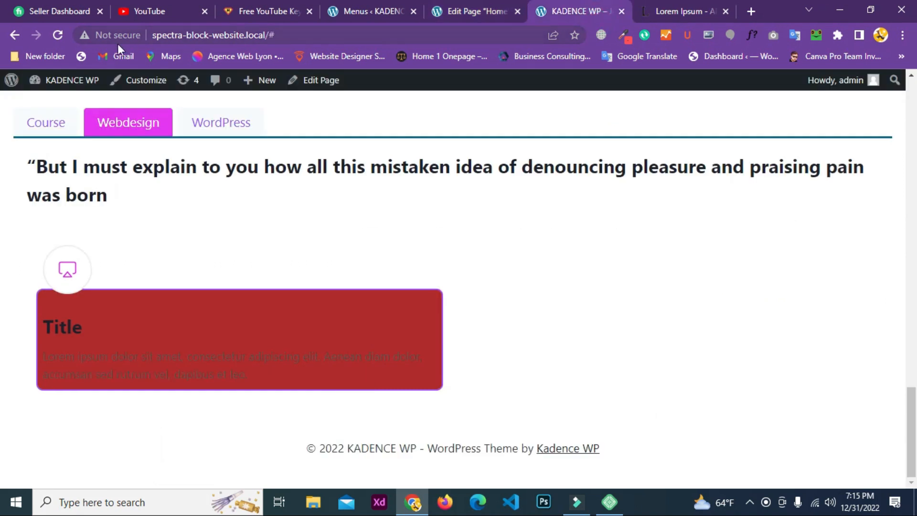
click(58, 36)
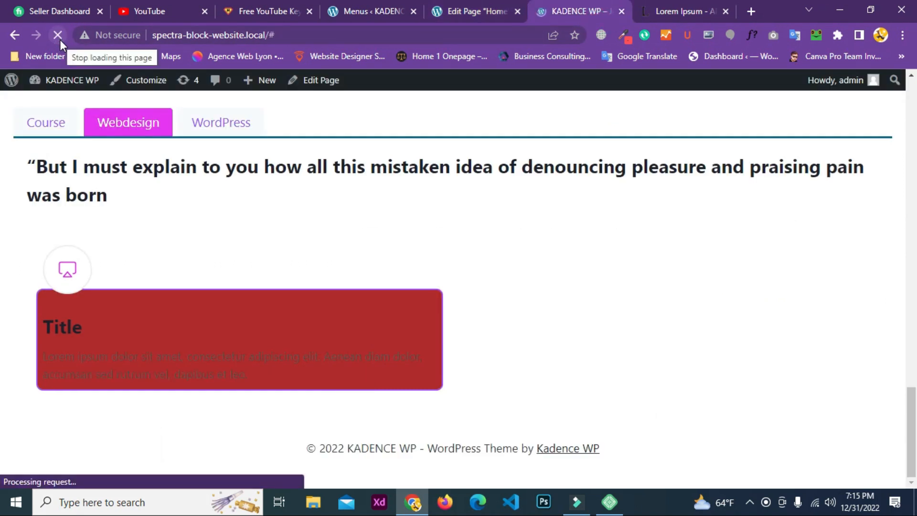